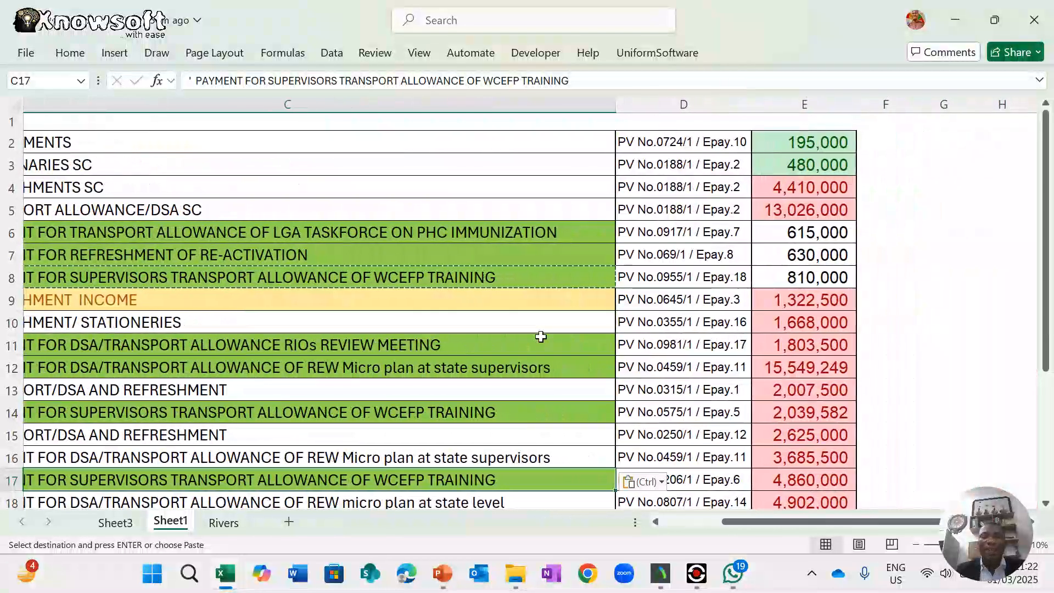
- Enter the headings JAN in E1 and FEB in F1
scroll(541, 337, right, 5)
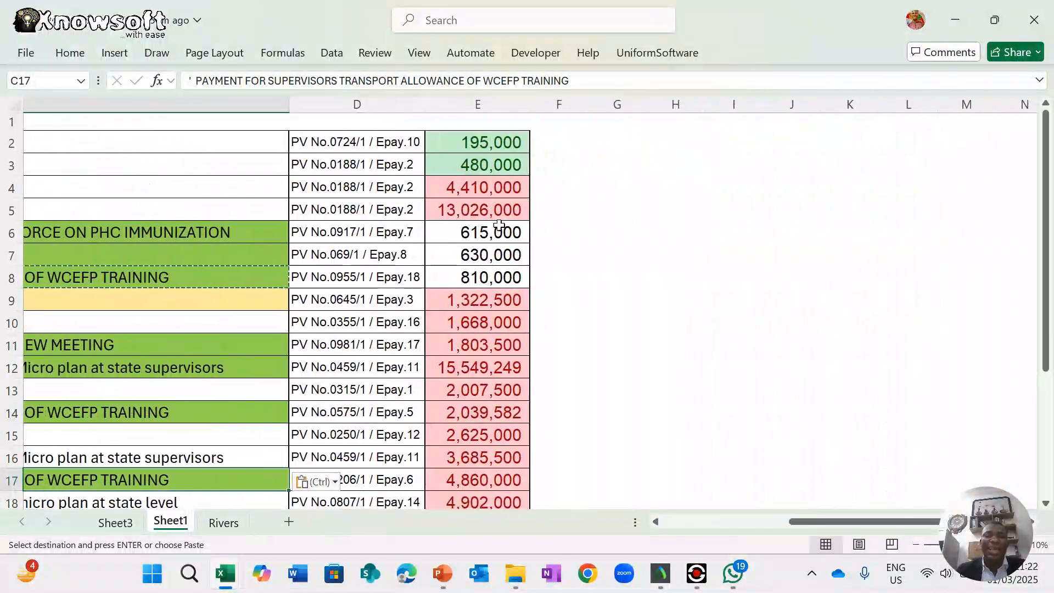
click(480, 104)
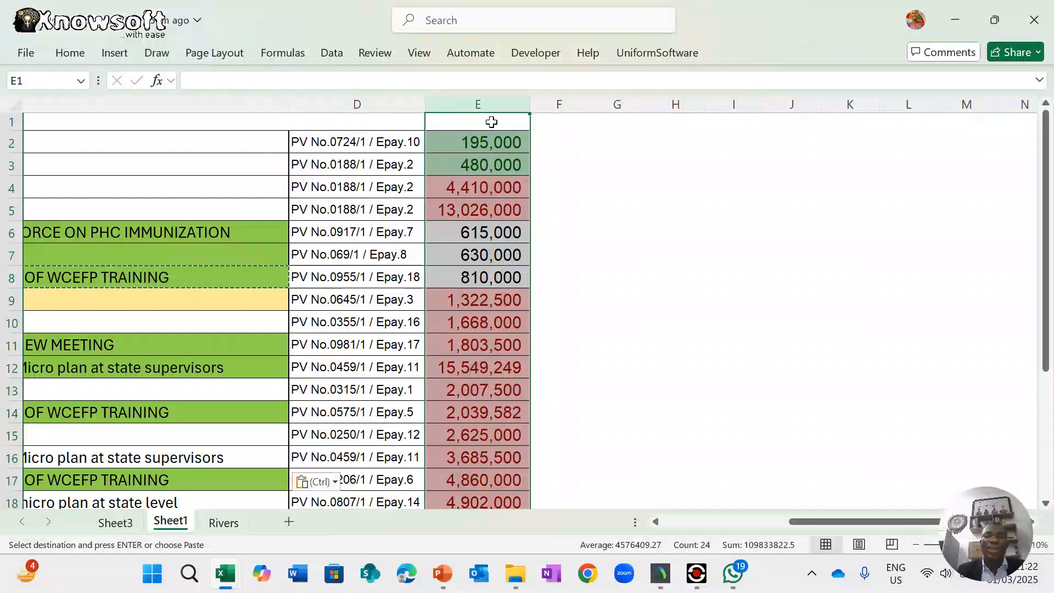
click(492, 122)
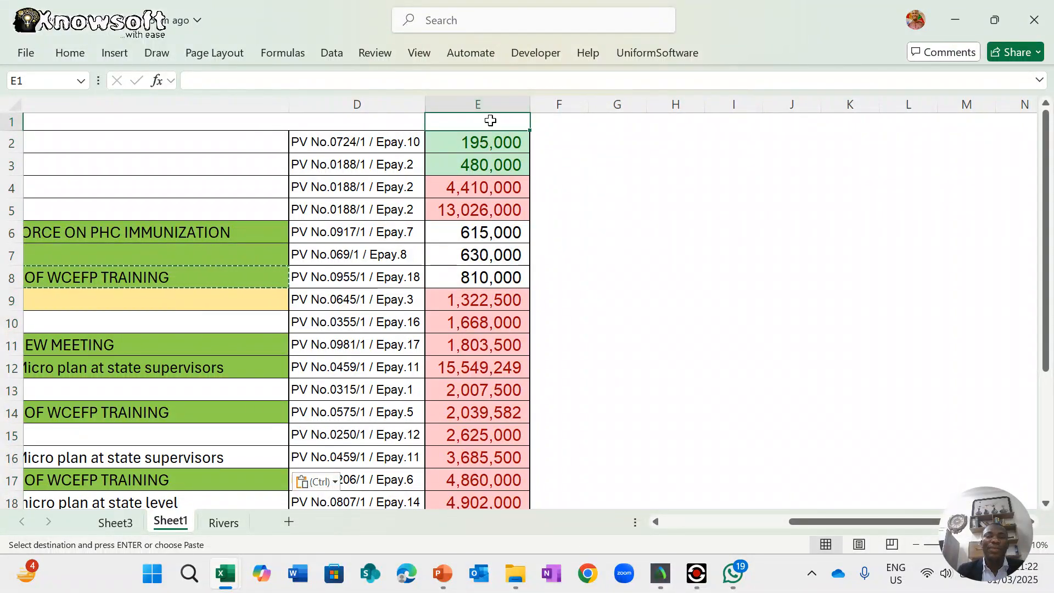
text(JAN)
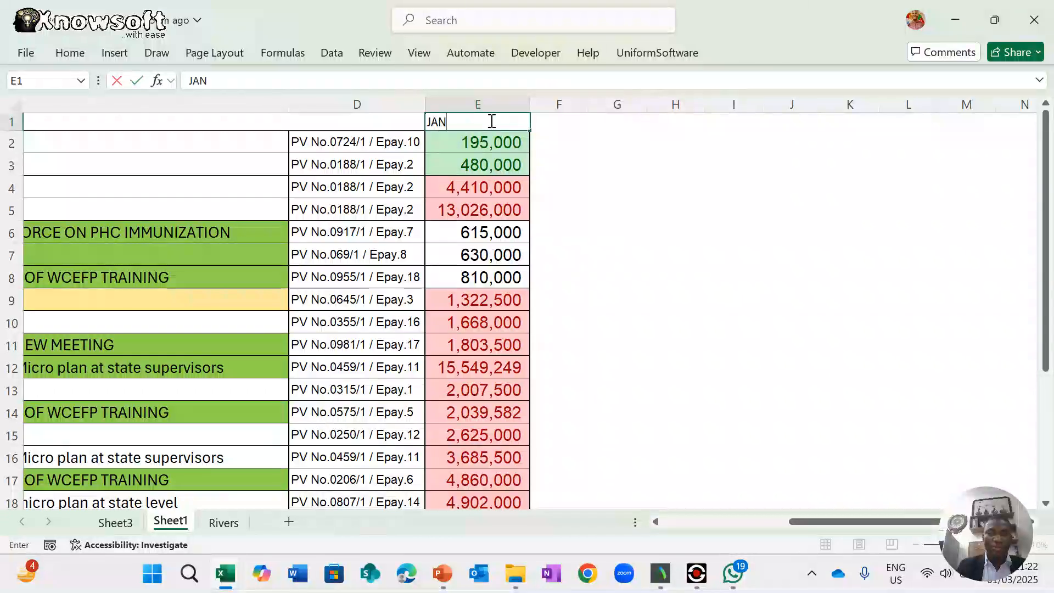
click(579, 125)
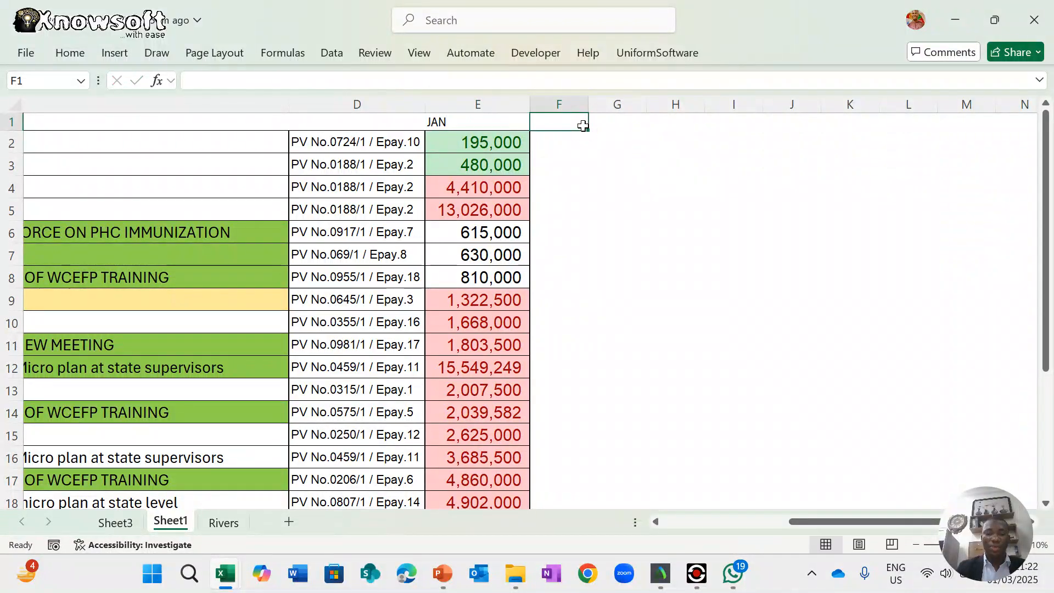
text(FEB)
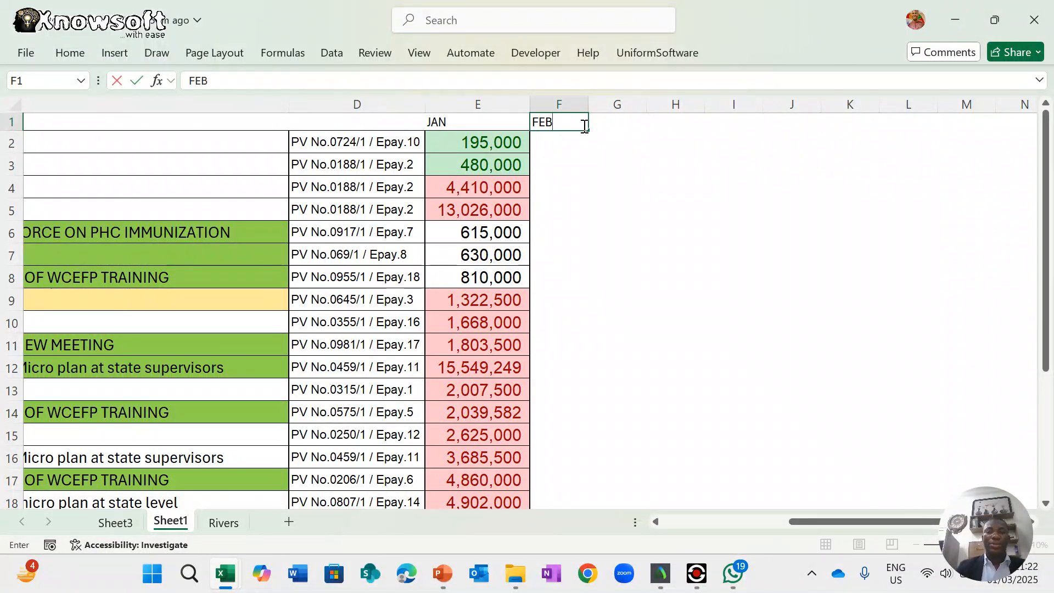
- Expand the abbreviated month headings to JANUARY in E1 and FEBRUARY in F1
click(472, 118)
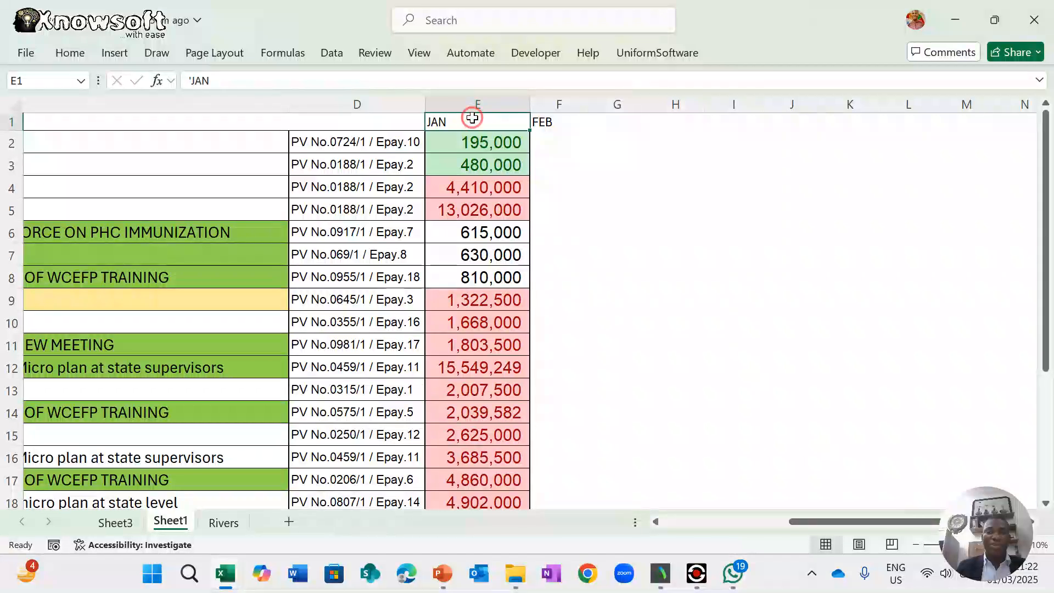
double_click(473, 119)
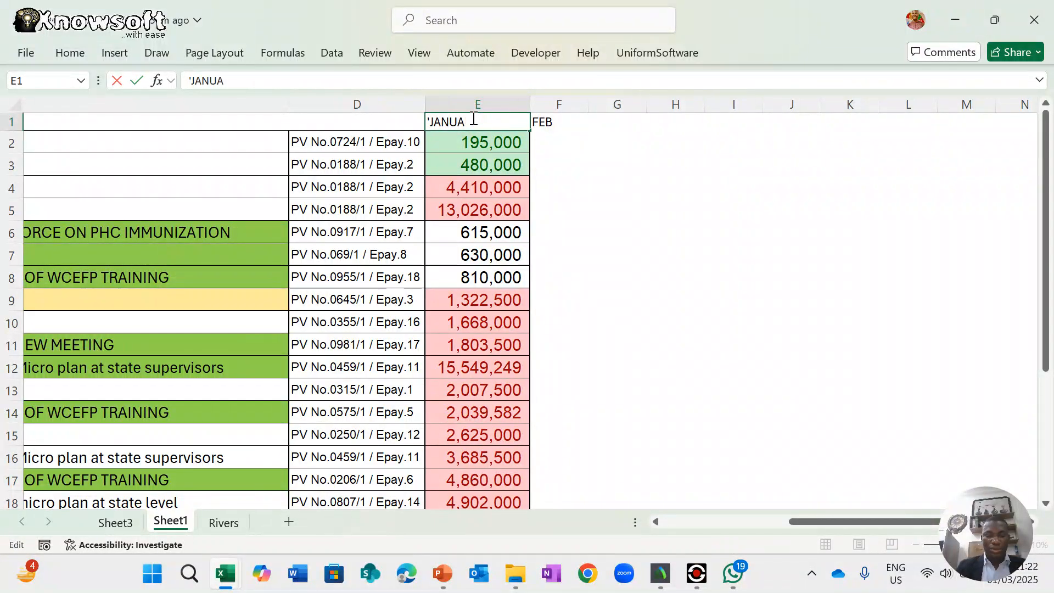
text(UARY)
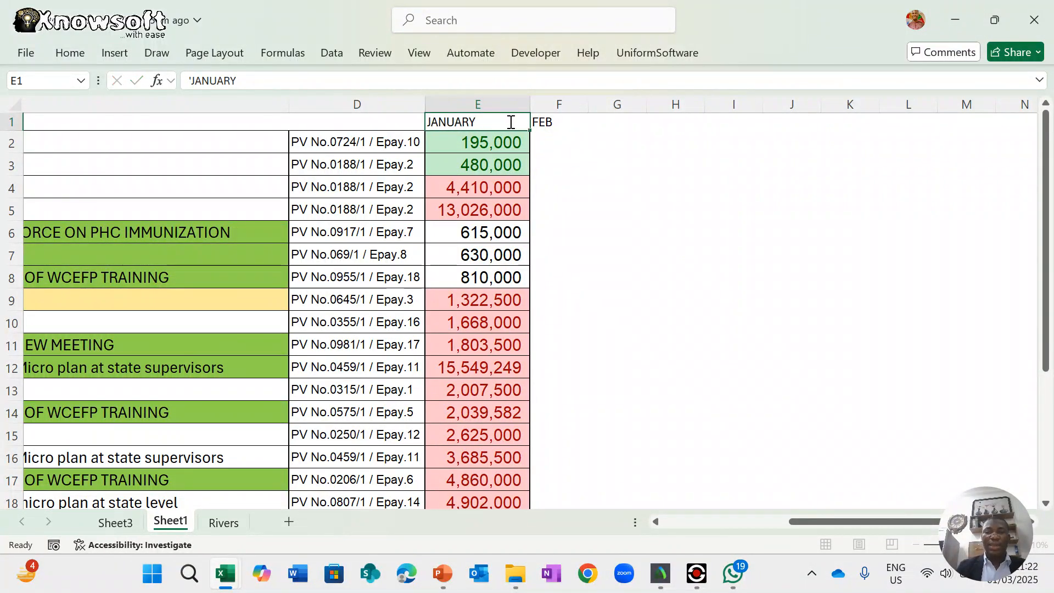
key(Return)
click(561, 118)
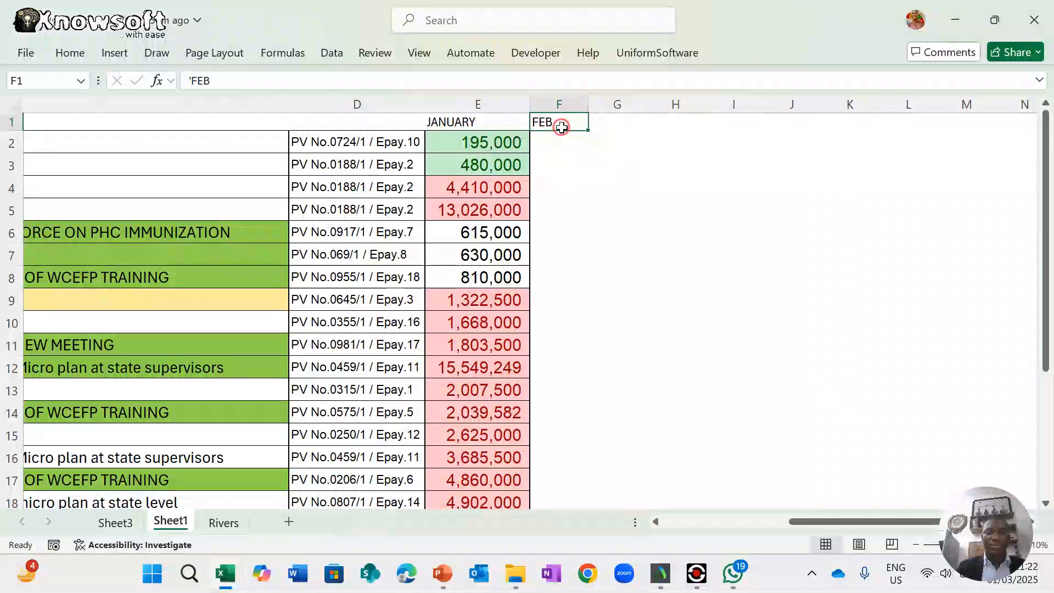
double_click(562, 127)
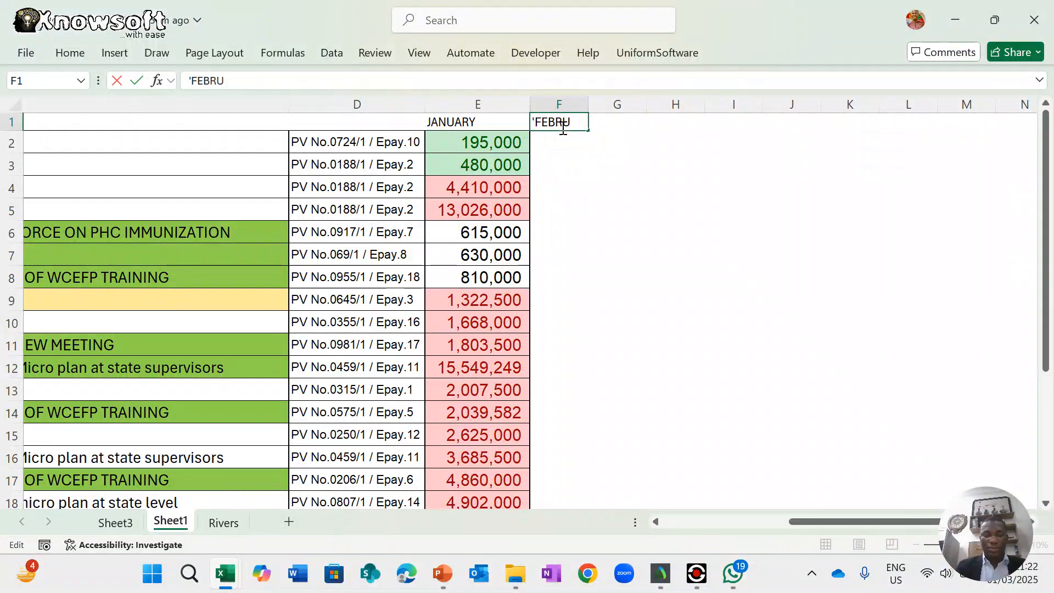
key(ctrl+Return)
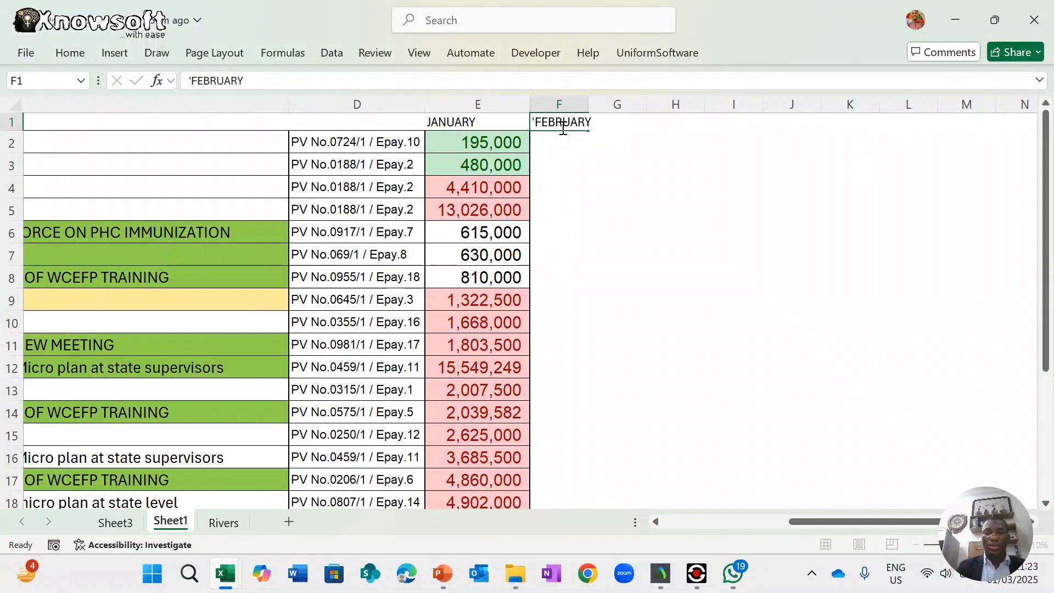
- Enter MARCH in G1 and fill the month series from E1:G1 across to JULY in K1
click(627, 123)
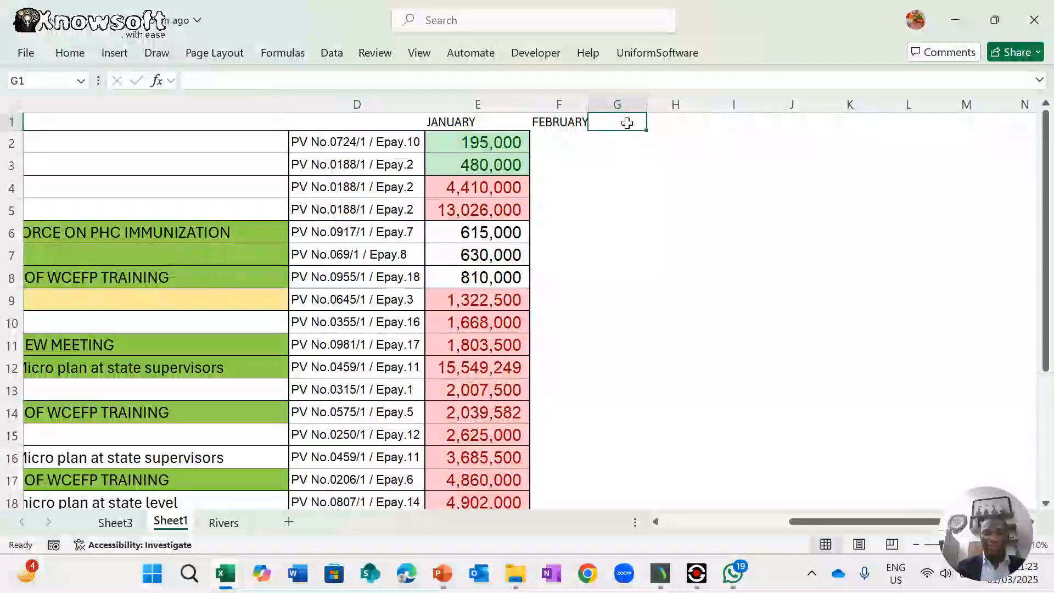
text(MARCH)
key(ctrl+Return)
click(634, 154)
drag(486, 128, 618, 124)
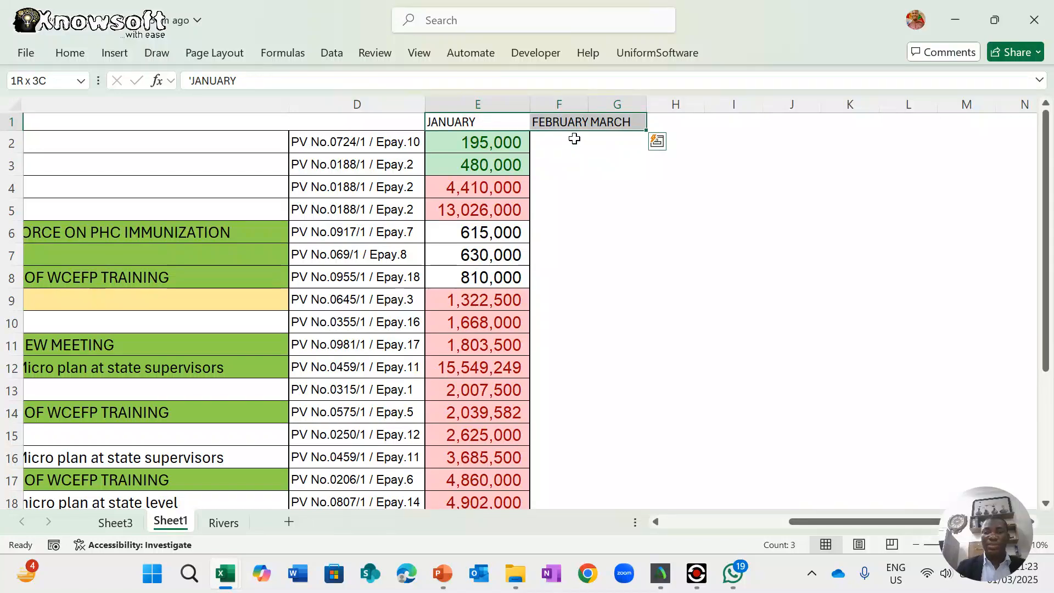
drag(645, 129, 852, 139)
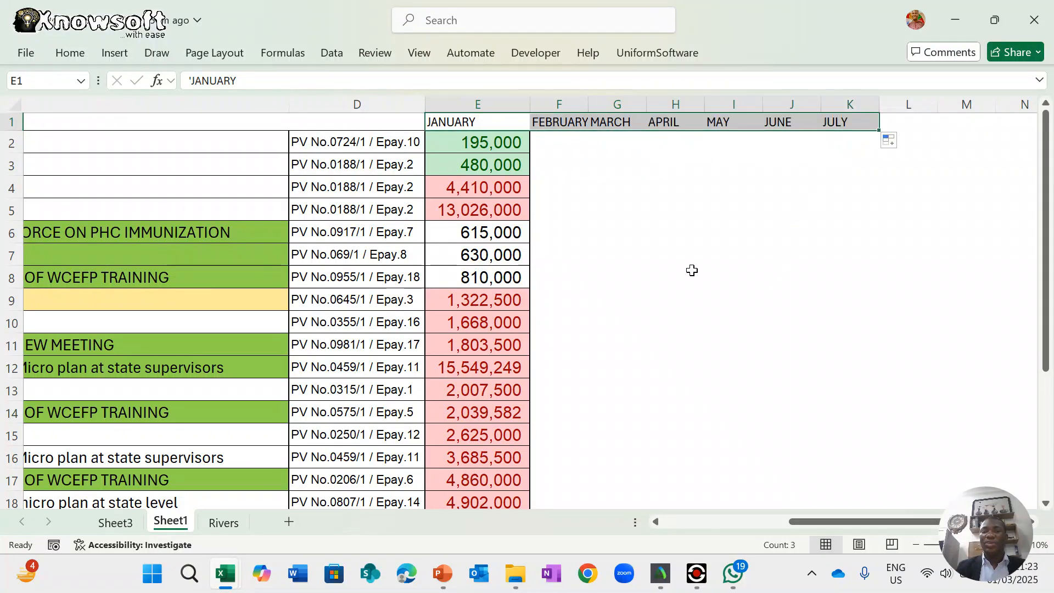
- Enter the heading REMARK in L1 and widen column L to about 24.8
scroll(692, 270, right, 1)
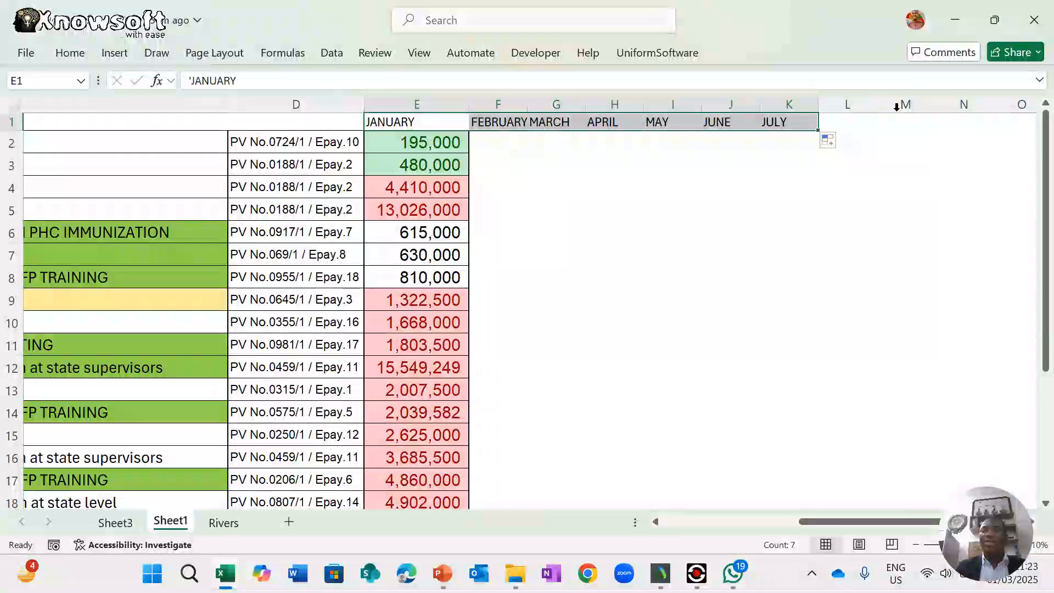
click(855, 124)
text(REMARK)
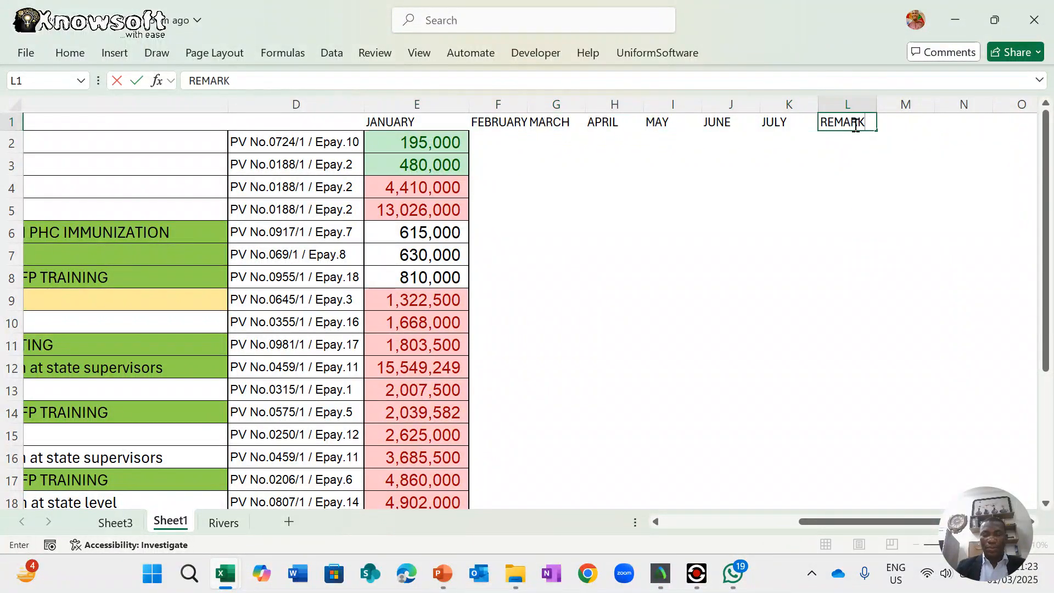
key(ctrl+Return)
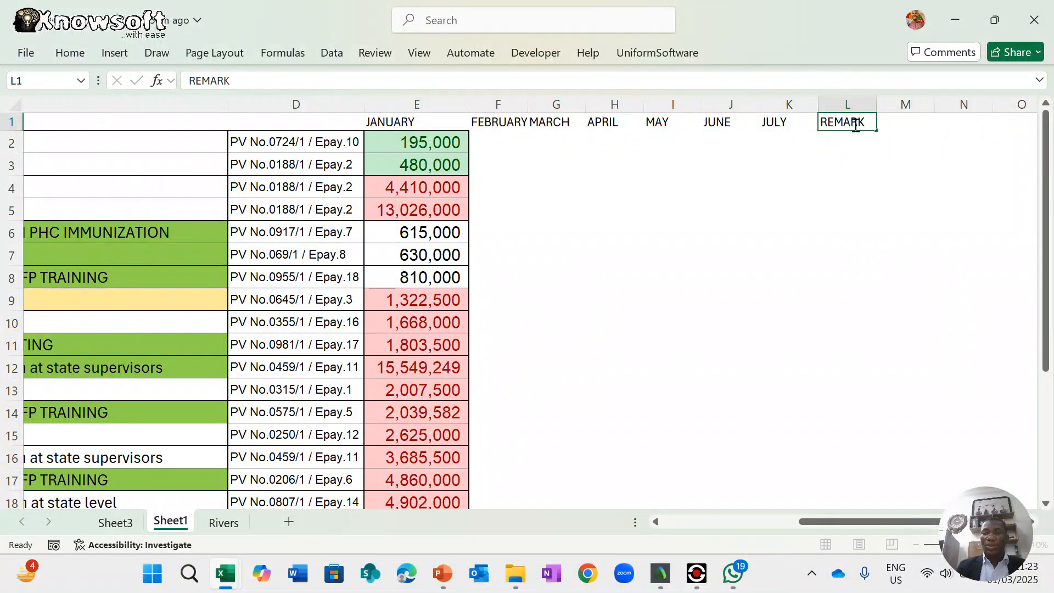
key(Return)
drag(879, 108, 987, 111)
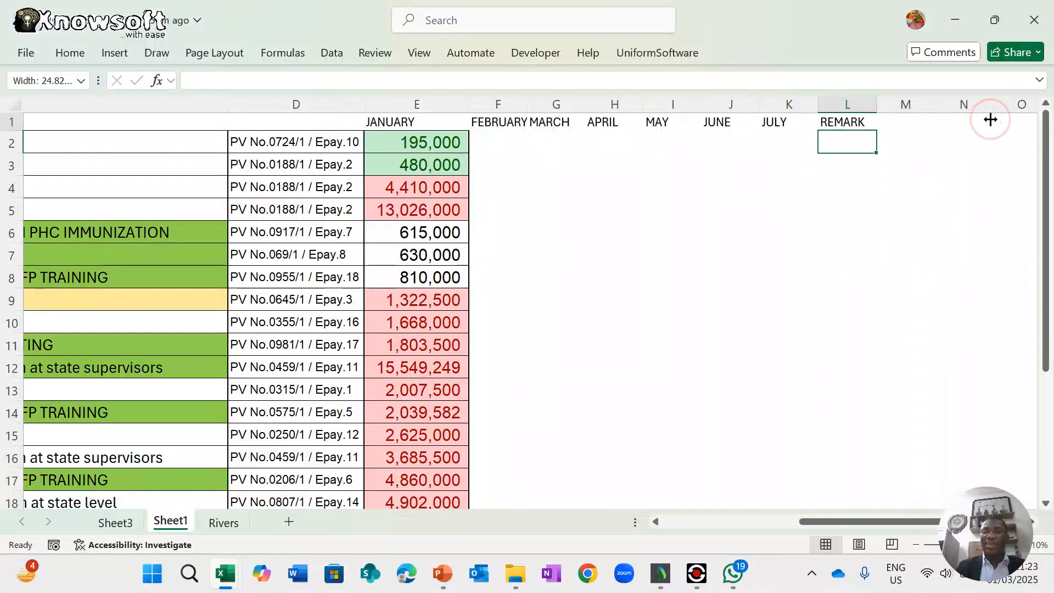
click(442, 143)
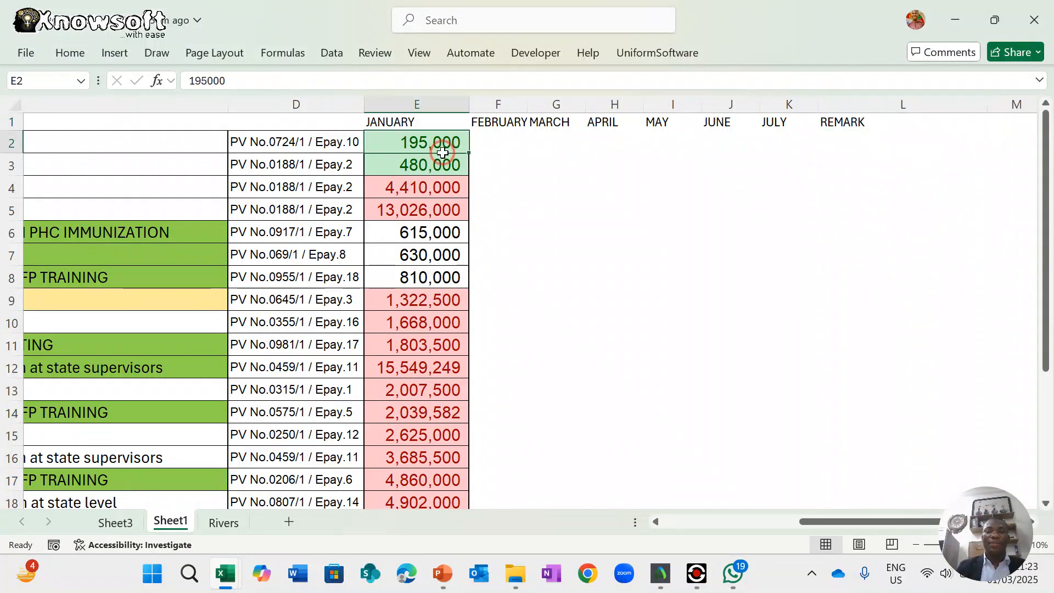
click(494, 142)
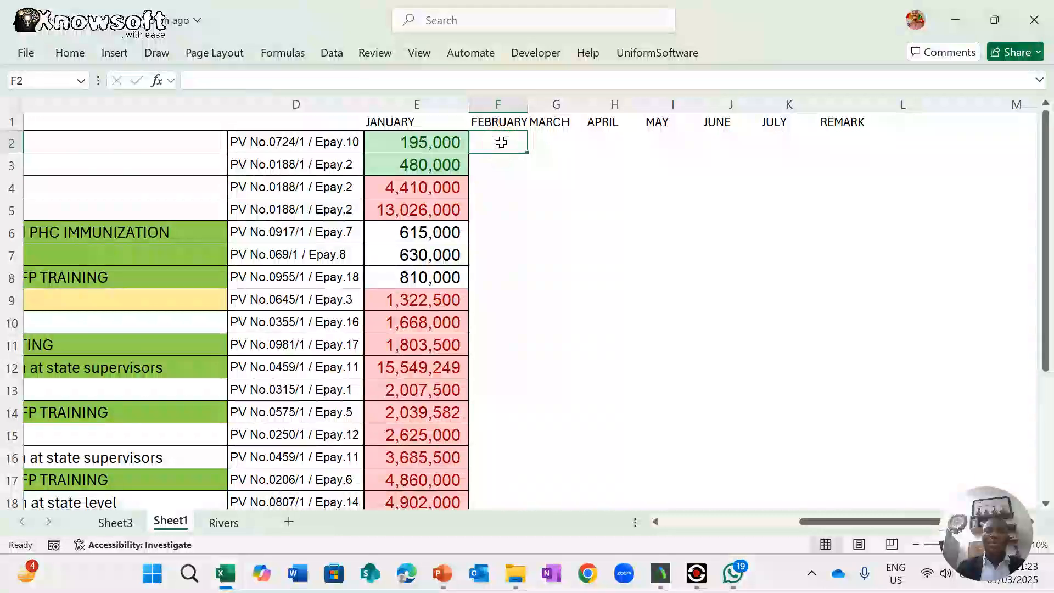
drag(450, 146, 448, 483)
click(576, 316)
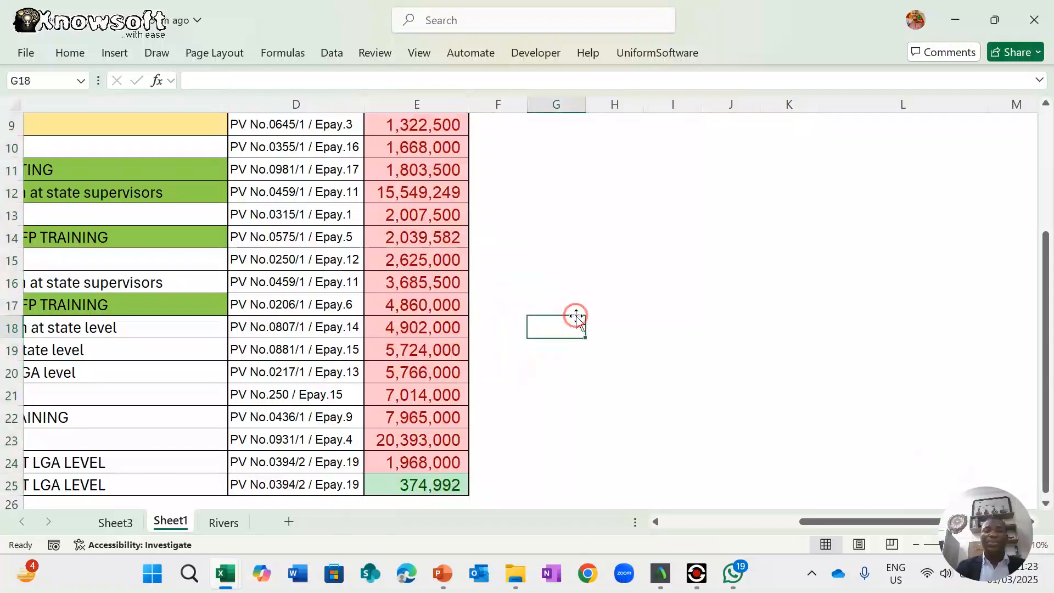
scroll(570, 216, up, 3)
- Enter 250000 as the first February amount in F2
click(519, 143)
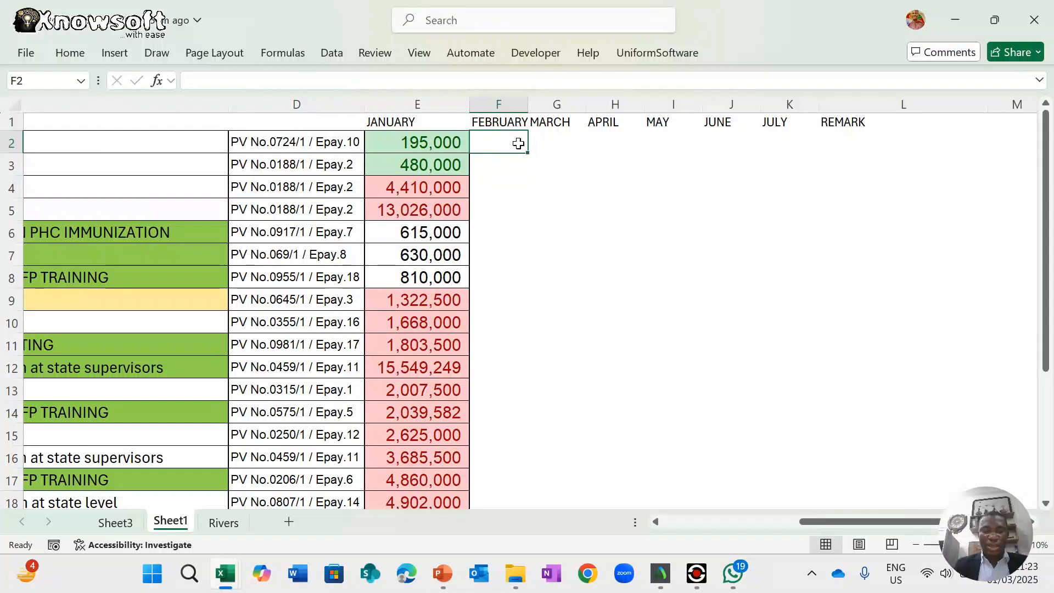
text(25)
key(ctrl+Return)
key(Return)
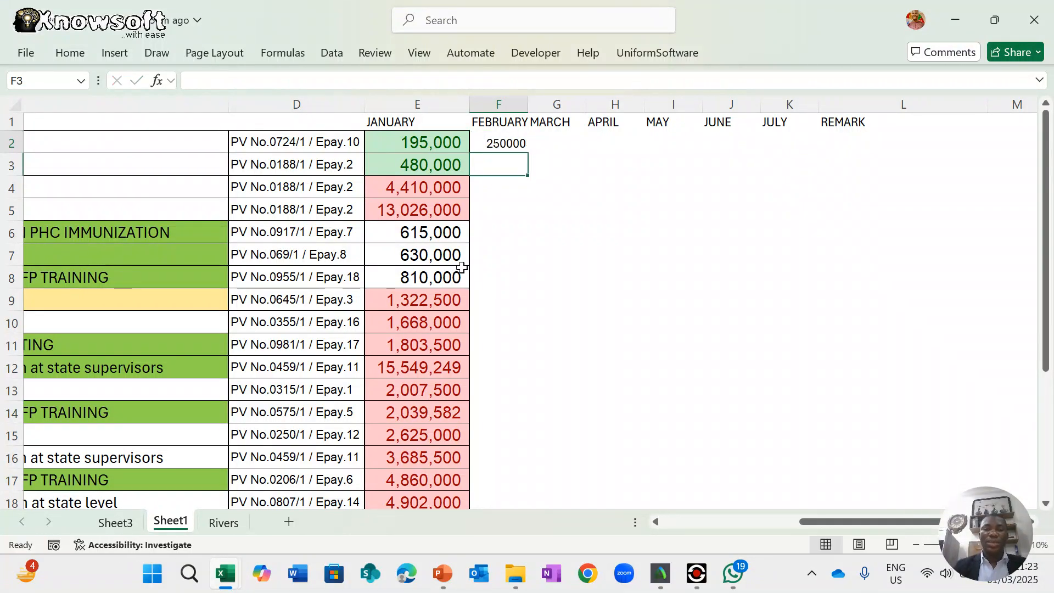
- Copy the January amount in E8 over F2 and fit column F's width to its contents
click(432, 277)
key(ctrl+c)
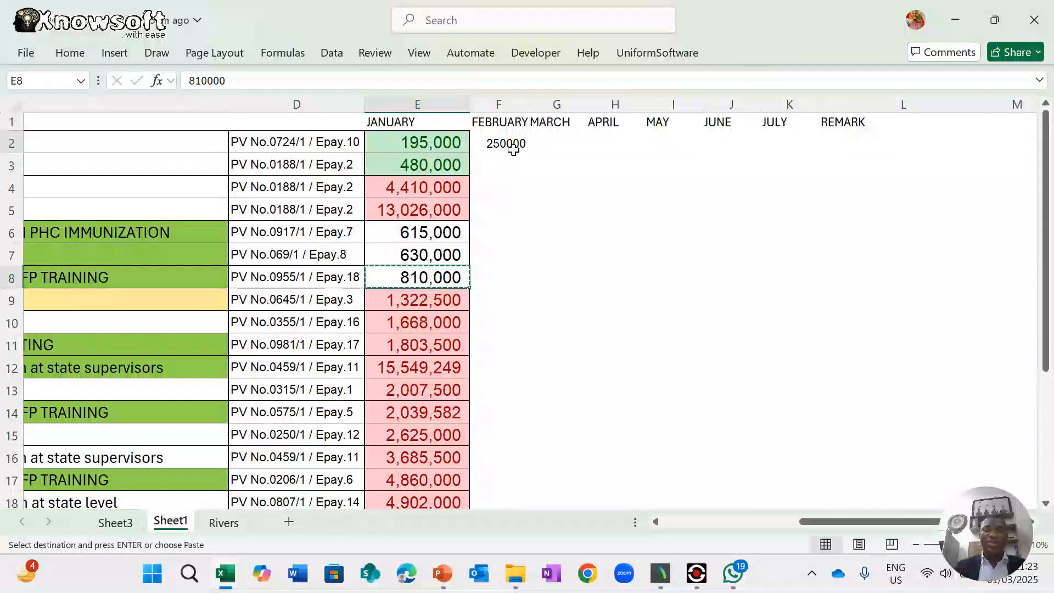
click(514, 150)
key(ctrl+v)
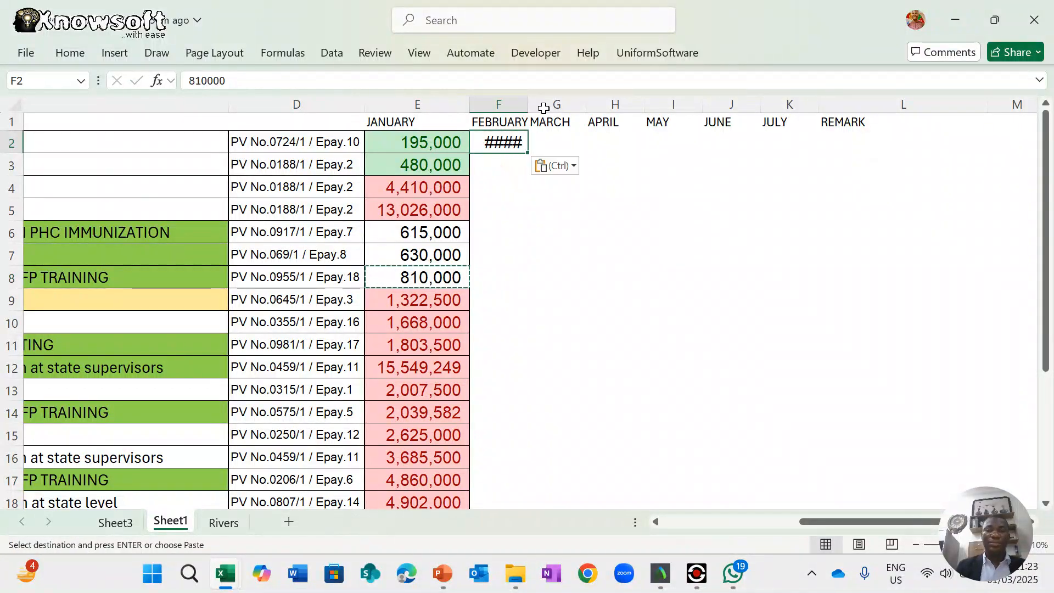
drag(529, 104, 526, 99)
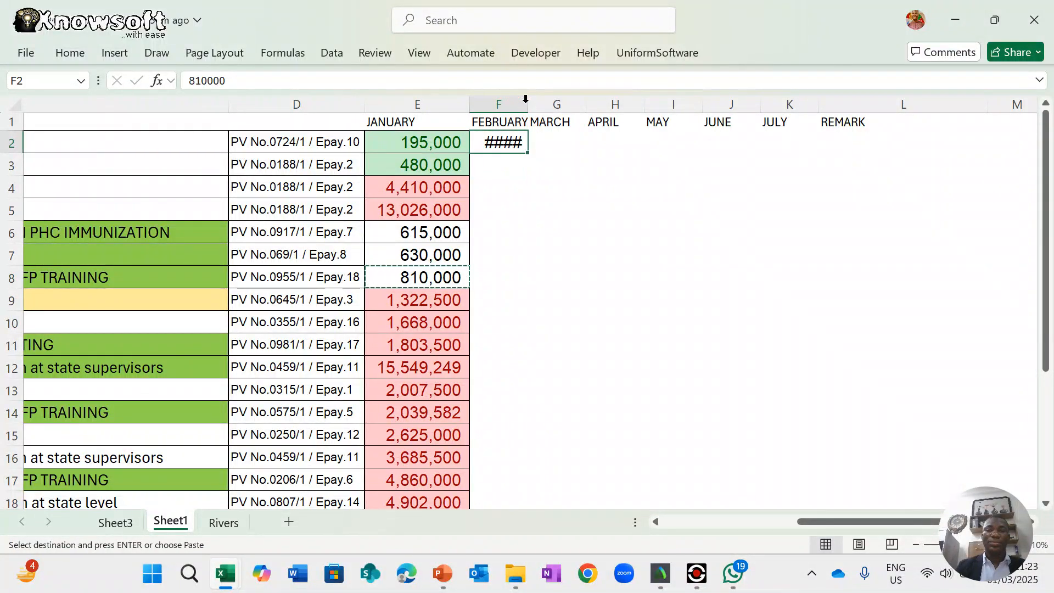
double_click(525, 100)
click(531, 100)
- Copy the January amounts in E6:E14 into the February column starting at F2
drag(432, 233, 436, 418)
key(ctrl+c)
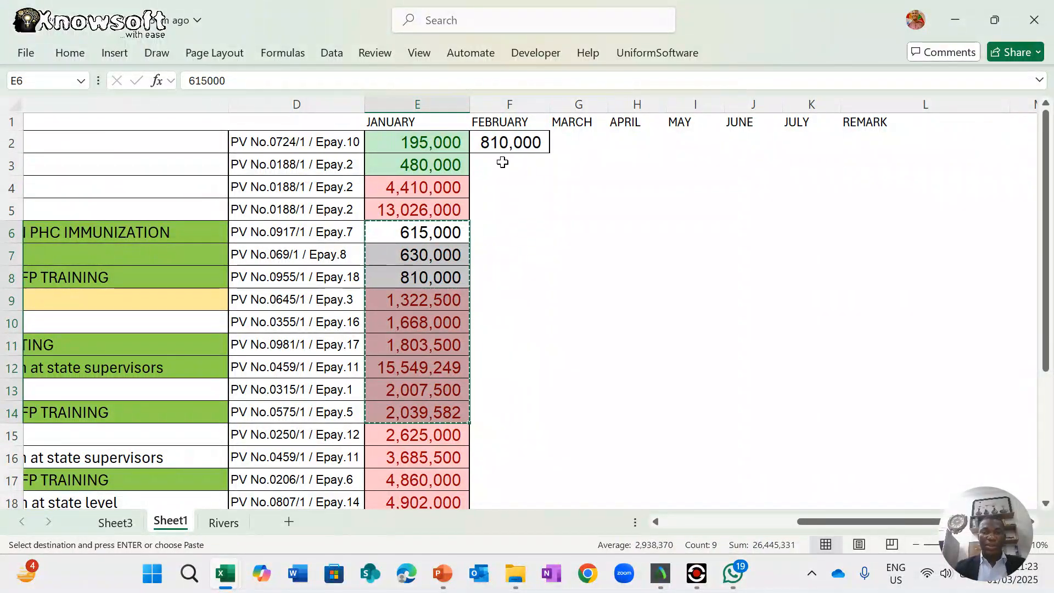
click(500, 142)
key(ctrl+v)
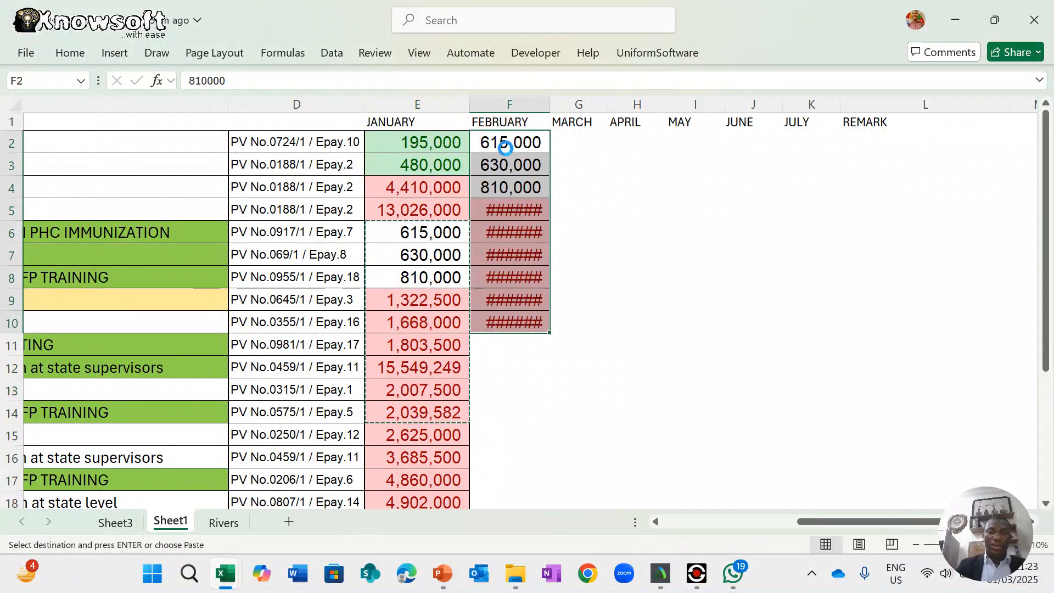
- Paste the copied amounts again at F11 and F18, and clear the surplus value in F26 below the table
click(496, 340)
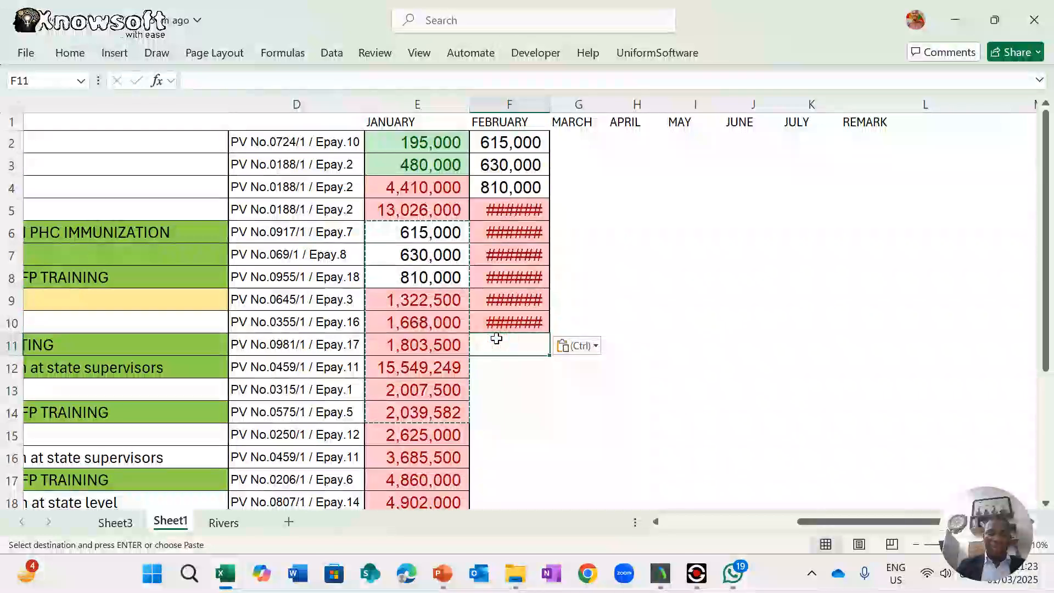
key(ctrl+v)
scroll(496, 338, down, 5)
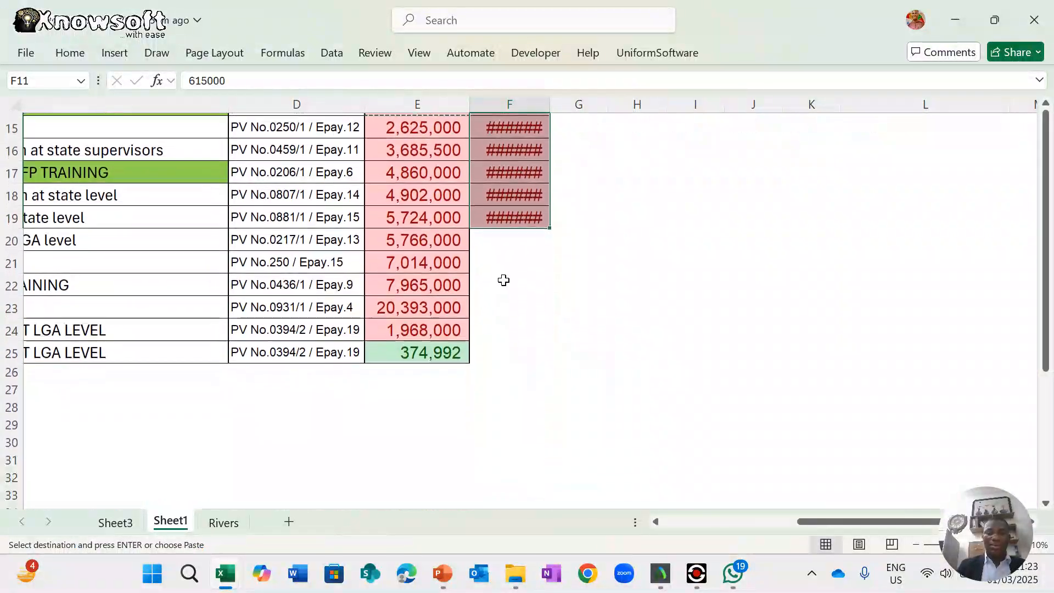
click(505, 201)
key(ctrl+v)
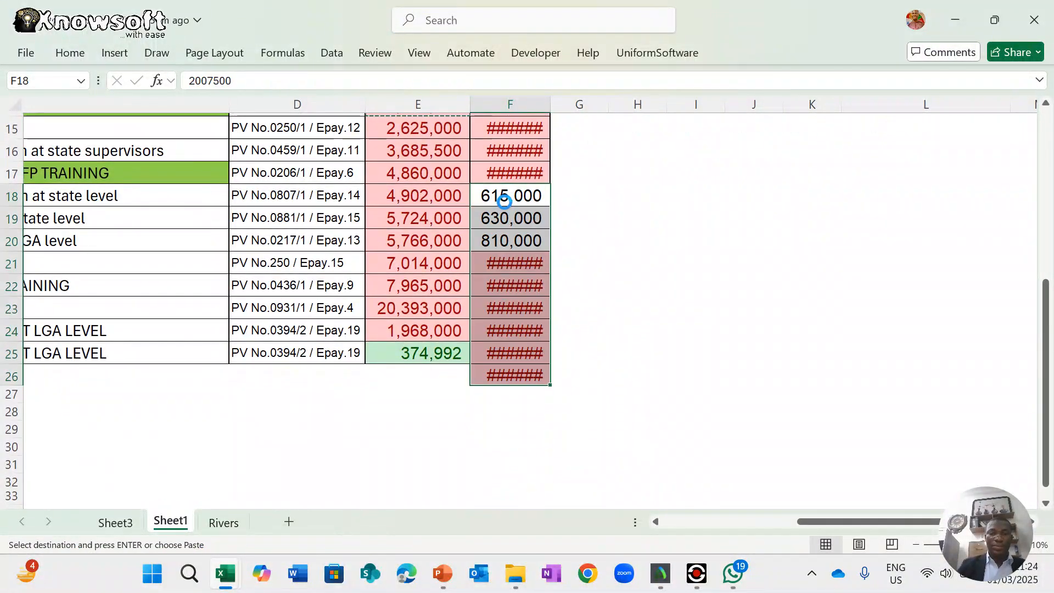
click(515, 373)
key(Escape)
key(Delete)
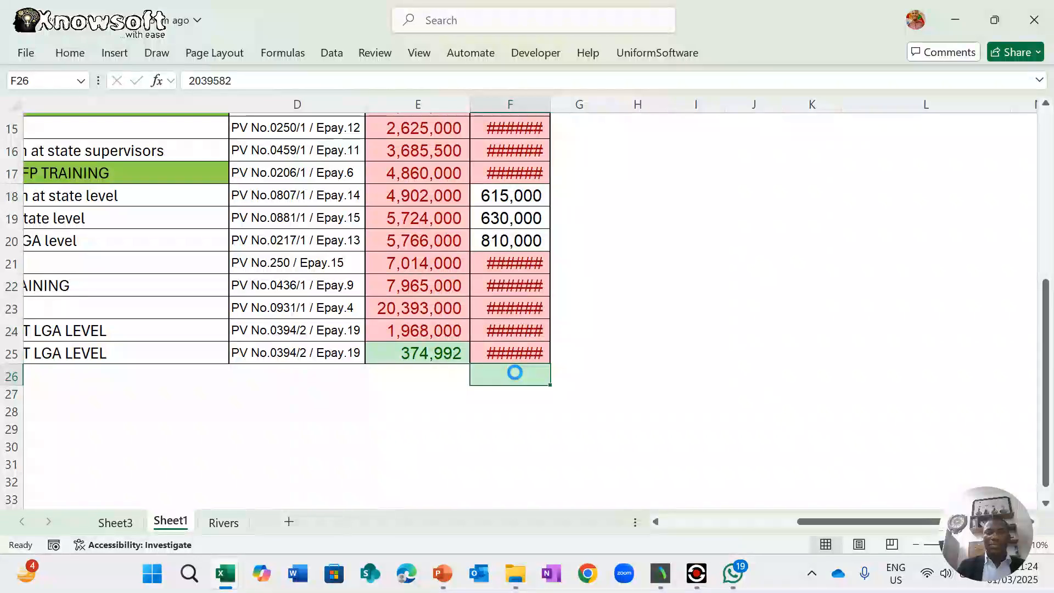
scroll(472, 316, up, 5)
drag(432, 233, 441, 439)
click(437, 412)
click(615, 327)
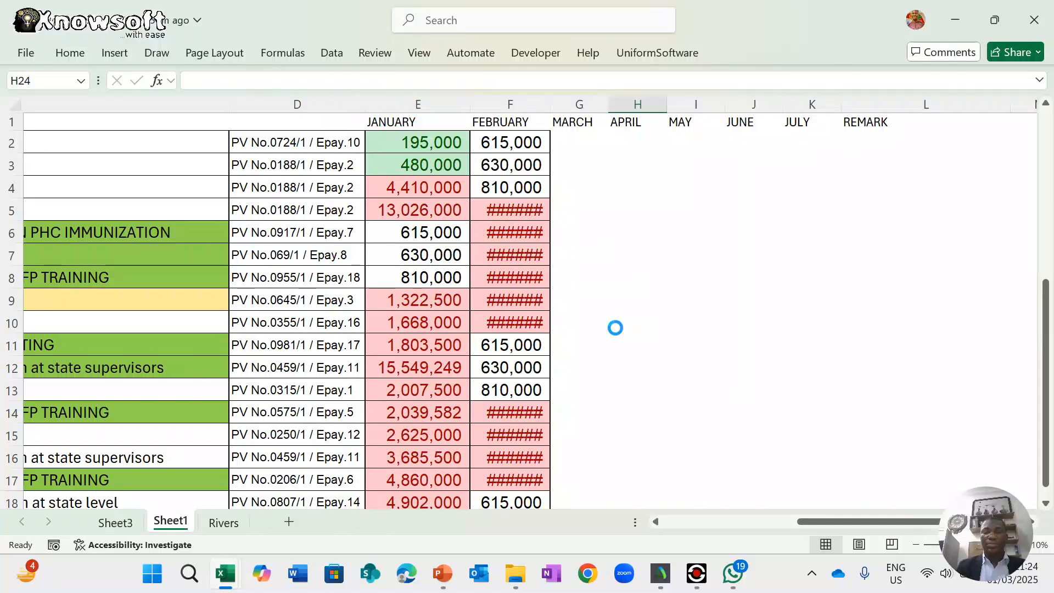
click(435, 303)
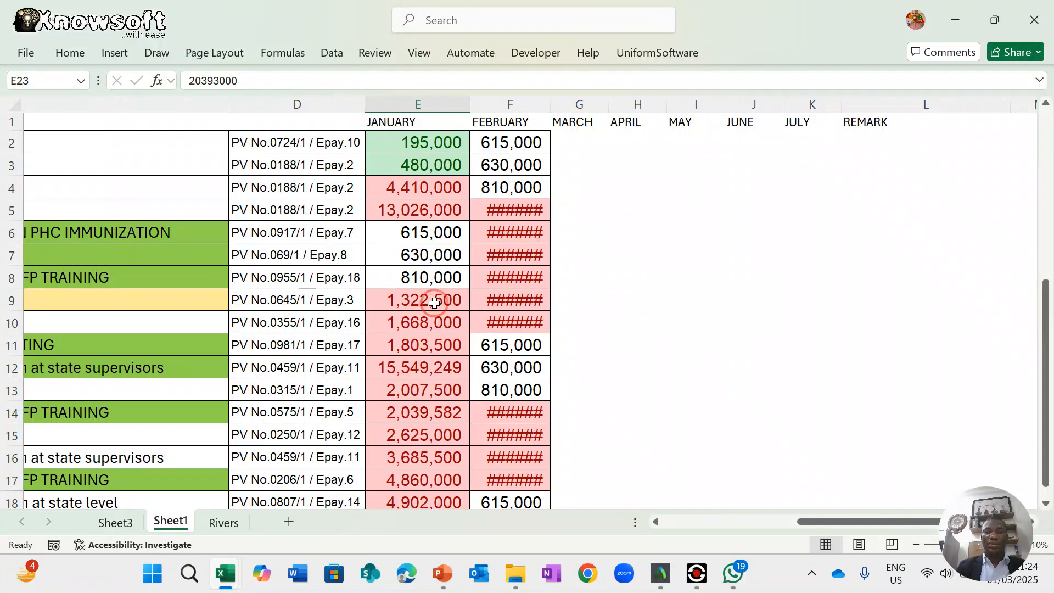
key(shift+Down)
key(shift+Down)
key(shift+Down)
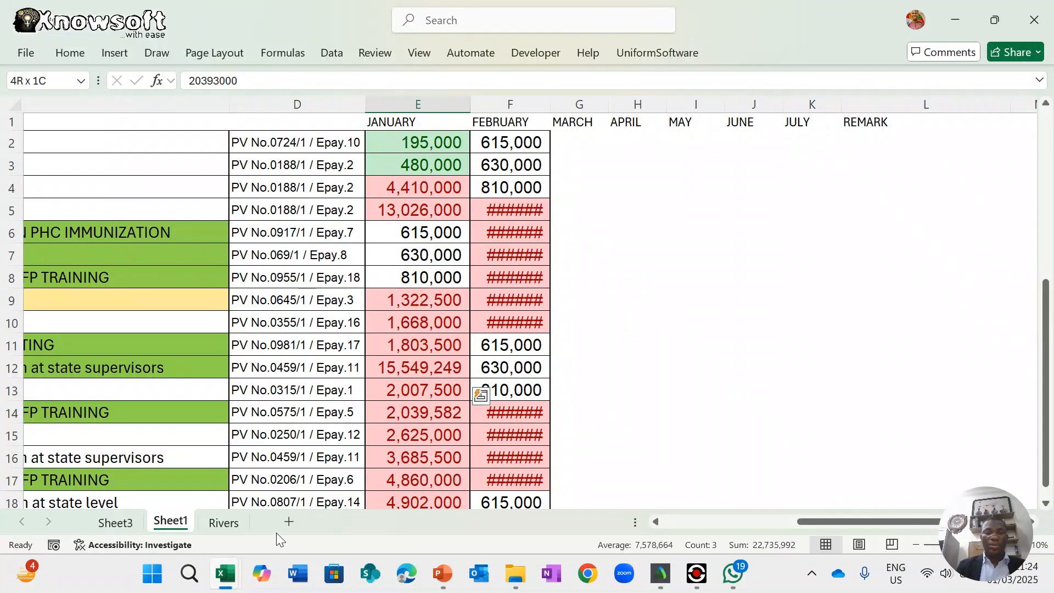
click(221, 524)
click(171, 521)
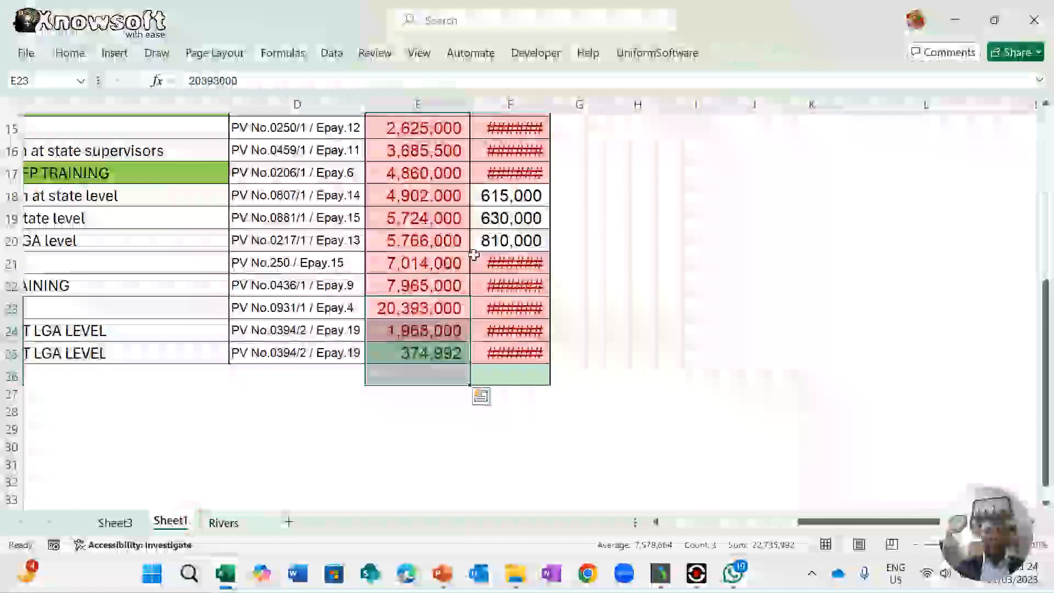
- Copy the January amounts in E8:E19 into the March column starting at G2 and fit column G's width to its contents
scroll(474, 227, up, 3)
drag(438, 197, 442, 444)
key(ctrl+c)
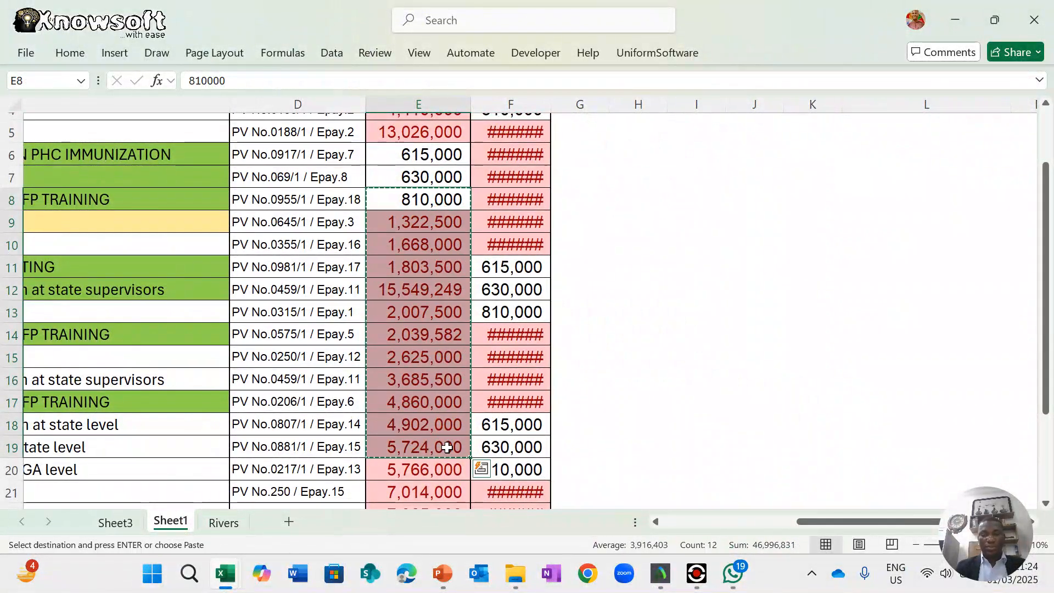
scroll(649, 333, up, 2)
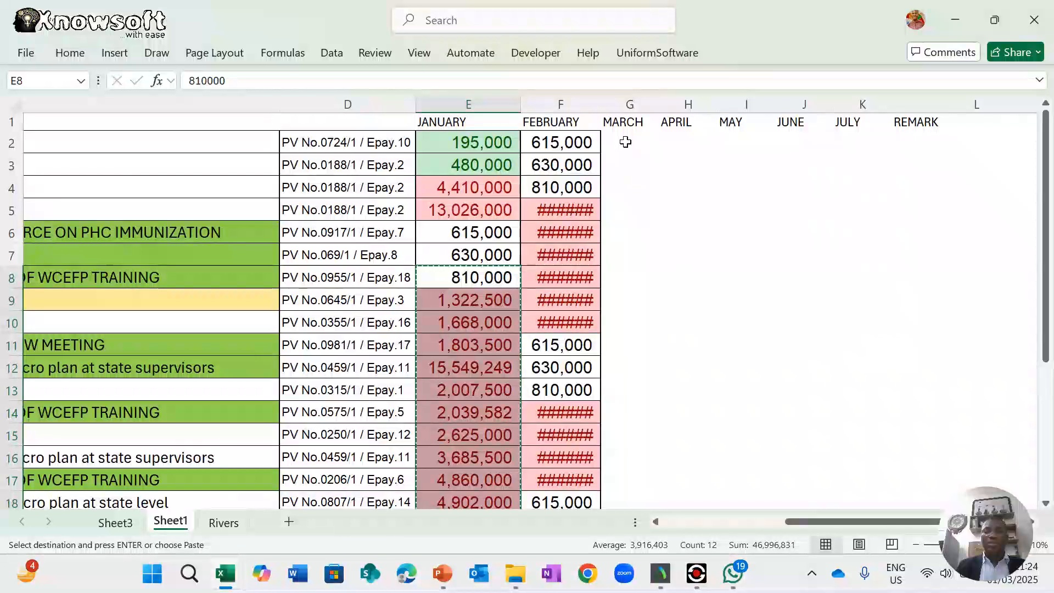
click(626, 142)
key(ctrl+v)
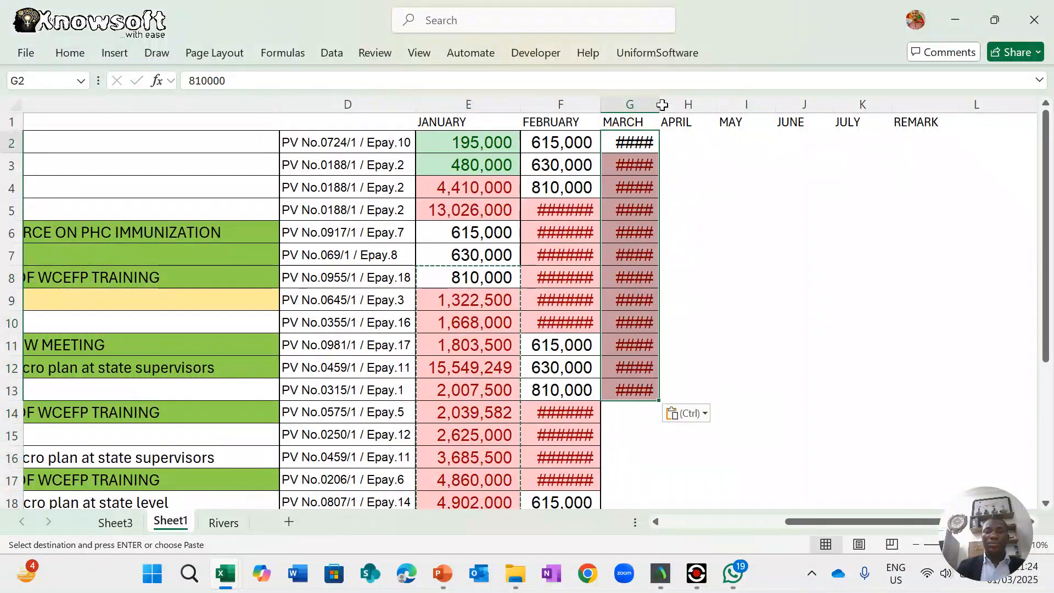
drag(660, 99, 660, 99)
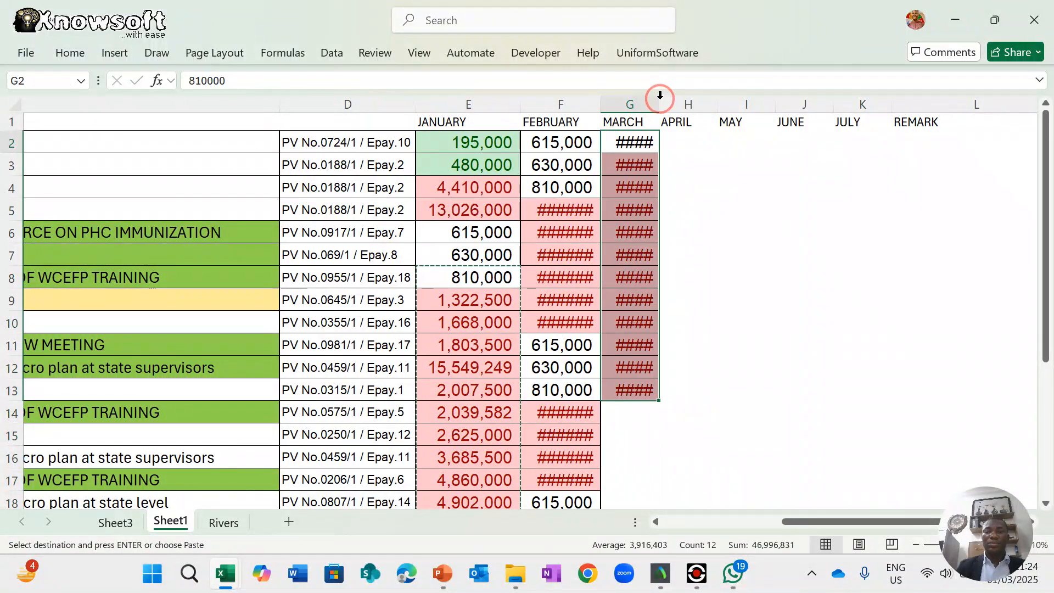
double_click(660, 98)
click(645, 304)
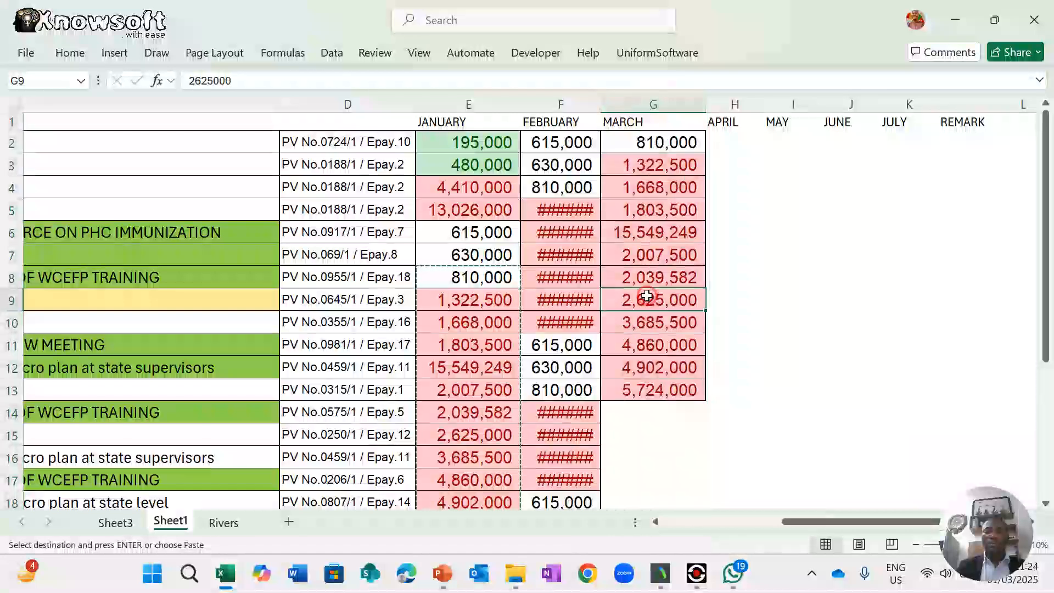
- Copy the February amounts in F2:F14 into the March column starting at G13
drag(572, 142, 588, 409)
key(ctrl+c)
click(647, 398)
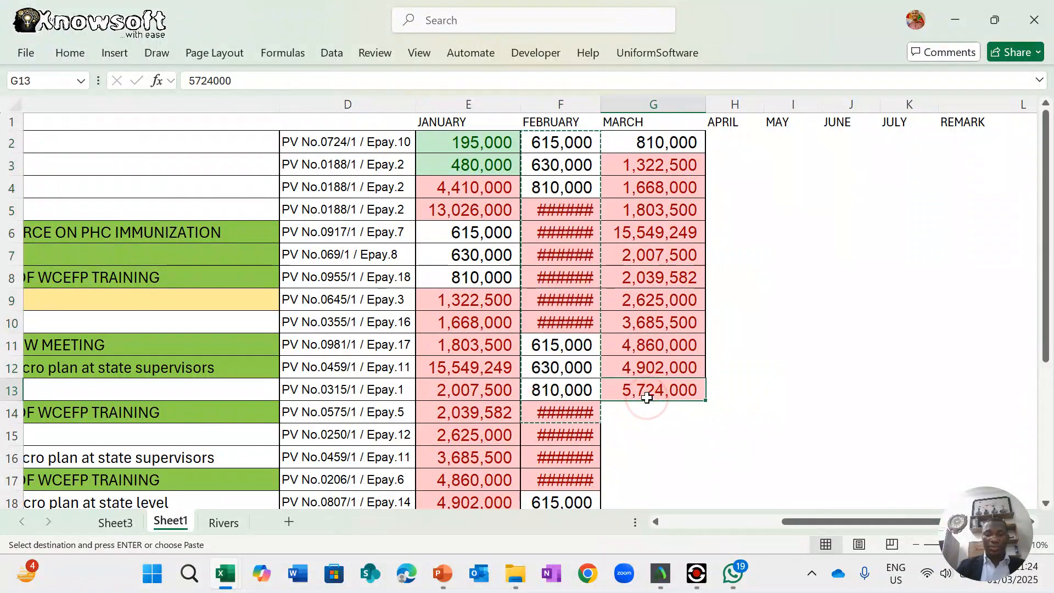
key(ctrl+v)
scroll(647, 398, down, 5)
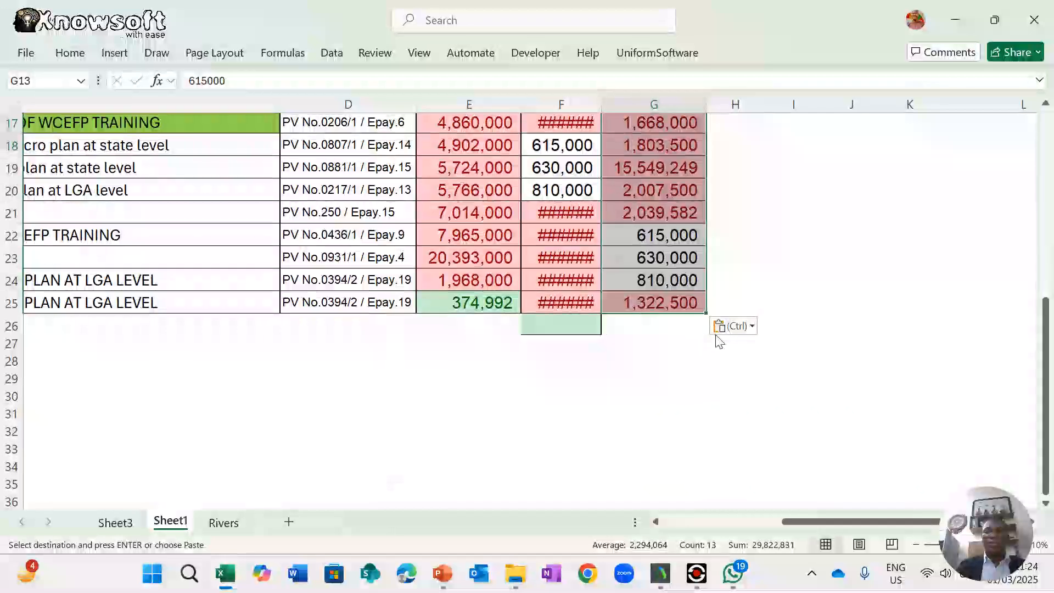
scroll(716, 334, up, 5)
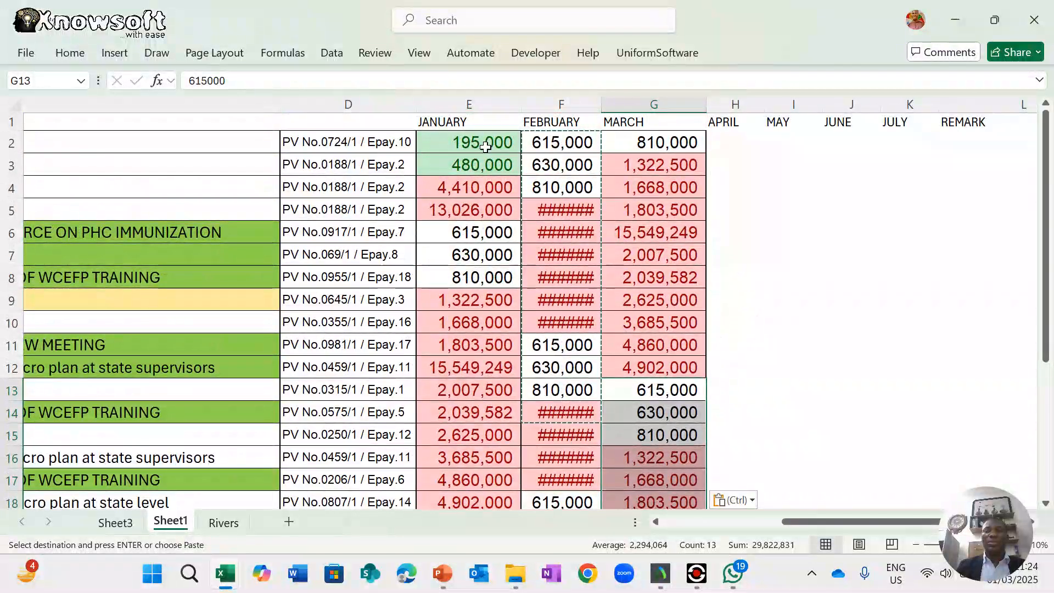
- Copy the January amounts in E13:E25 into the April column starting at H2 and fit column H's width to its contents
scroll(507, 308, down, 2)
drag(470, 284, 478, 422)
key(ctrl+c)
scroll(730, 154, up, 3)
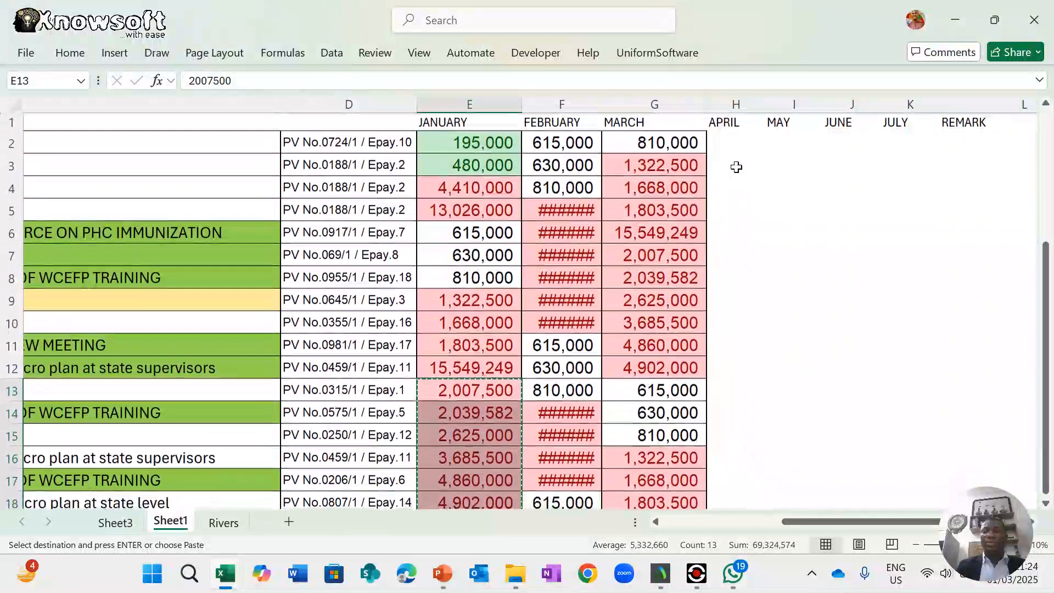
click(730, 142)
key(ctrl+v)
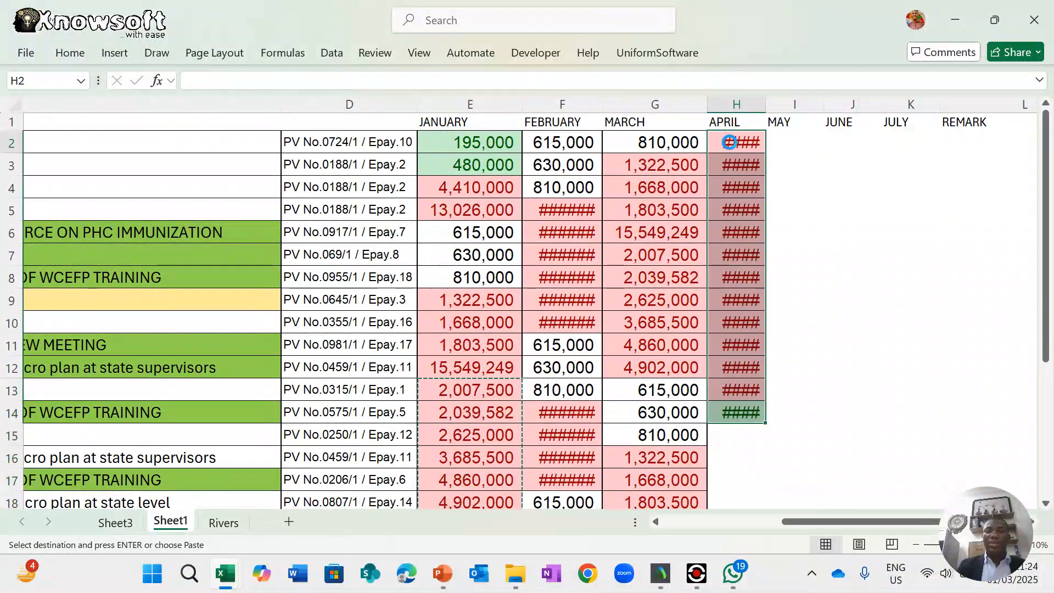
click(766, 104)
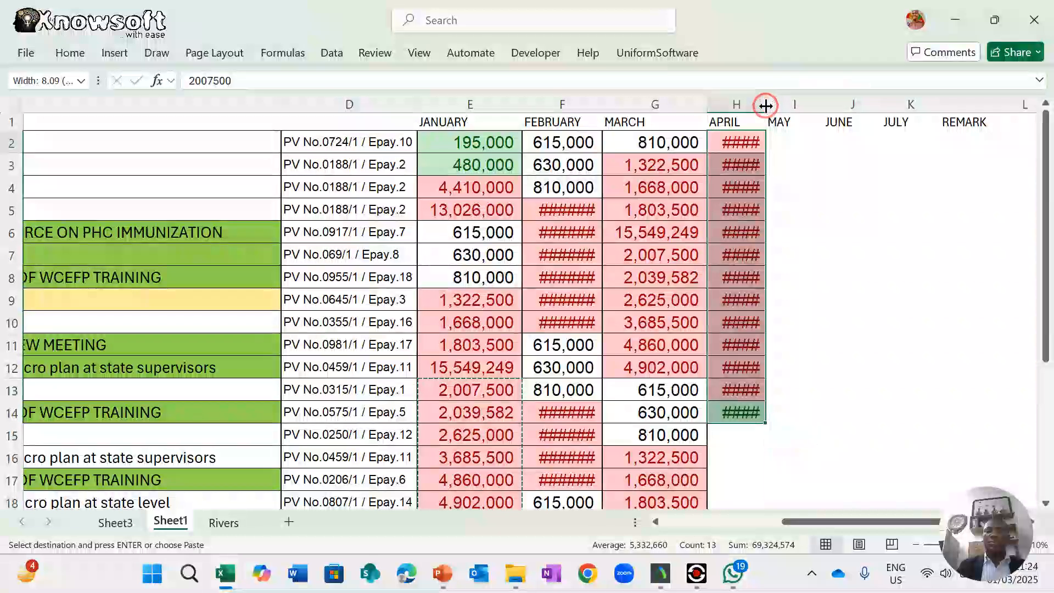
double_click(766, 105)
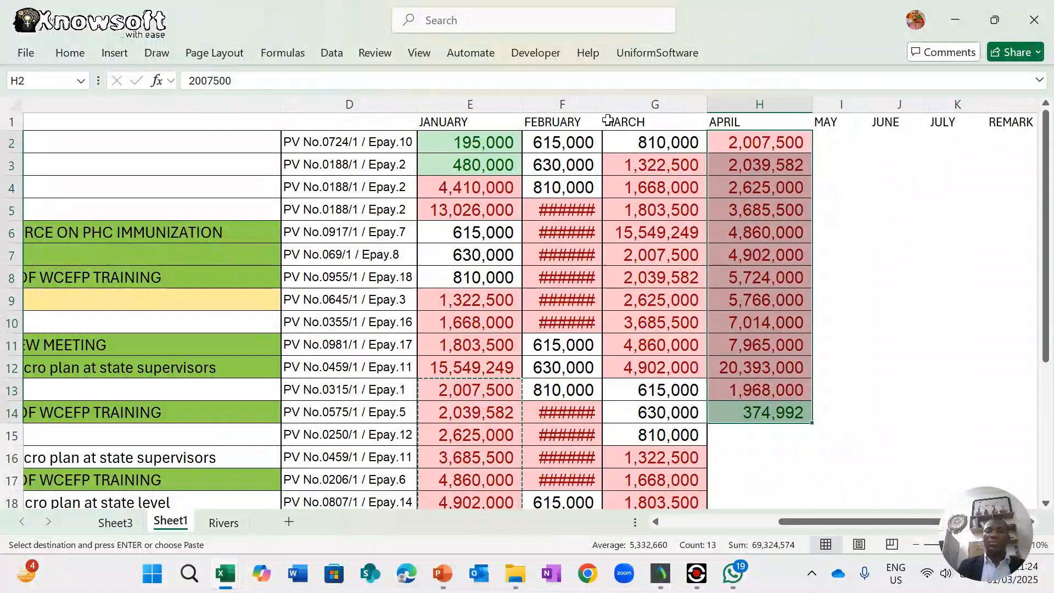
- Fit column F's width to its contents and copy the February amounts in F2:F13 into the April column starting at H15
click(602, 104)
drag(582, 142, 590, 388)
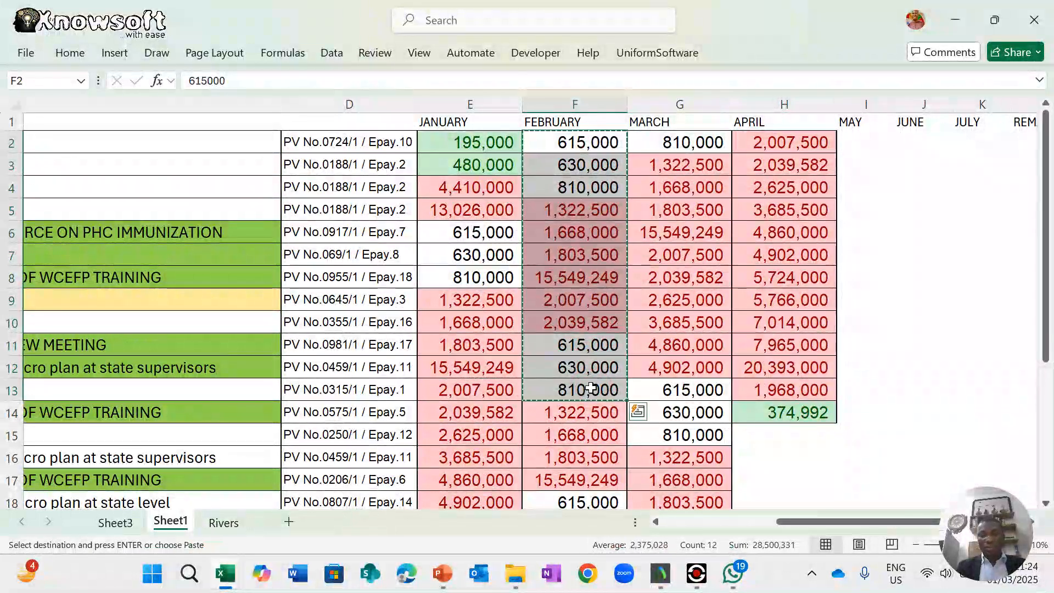
key(ctrl+c)
click(750, 438)
key(ctrl+v)
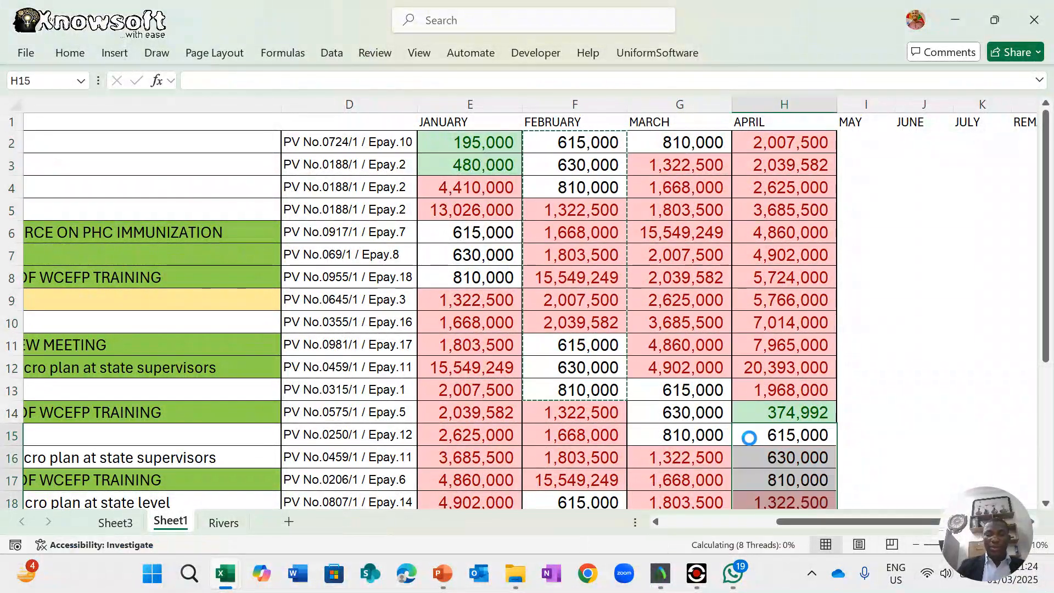
scroll(813, 346, down, 2)
scroll(816, 337, down, 1)
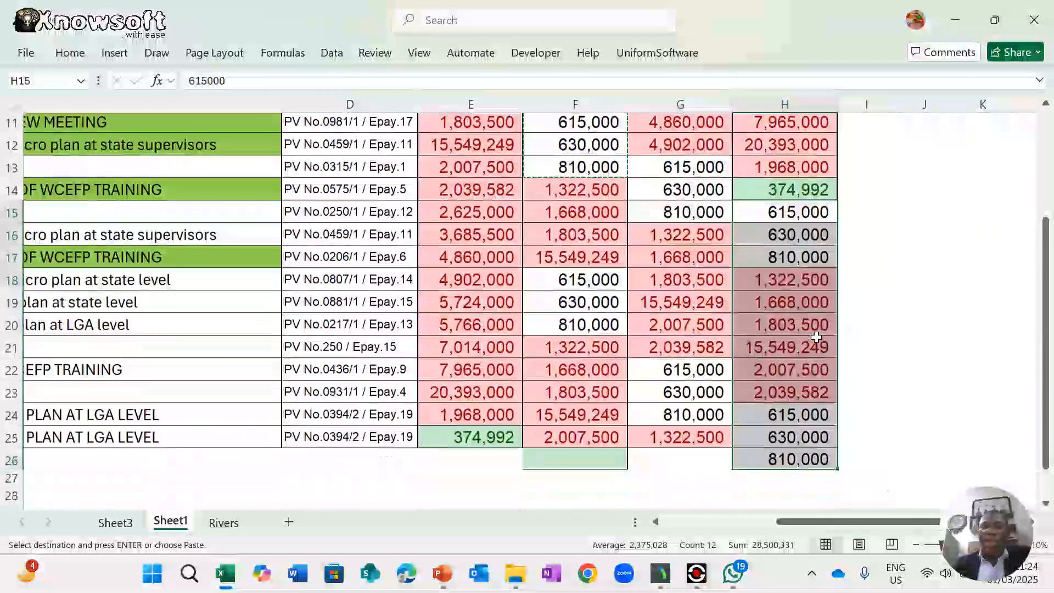
- Begin an IF formula in L2, the first cell of the REMARK column
scroll(816, 337, up, 3)
scroll(816, 337, right, 3)
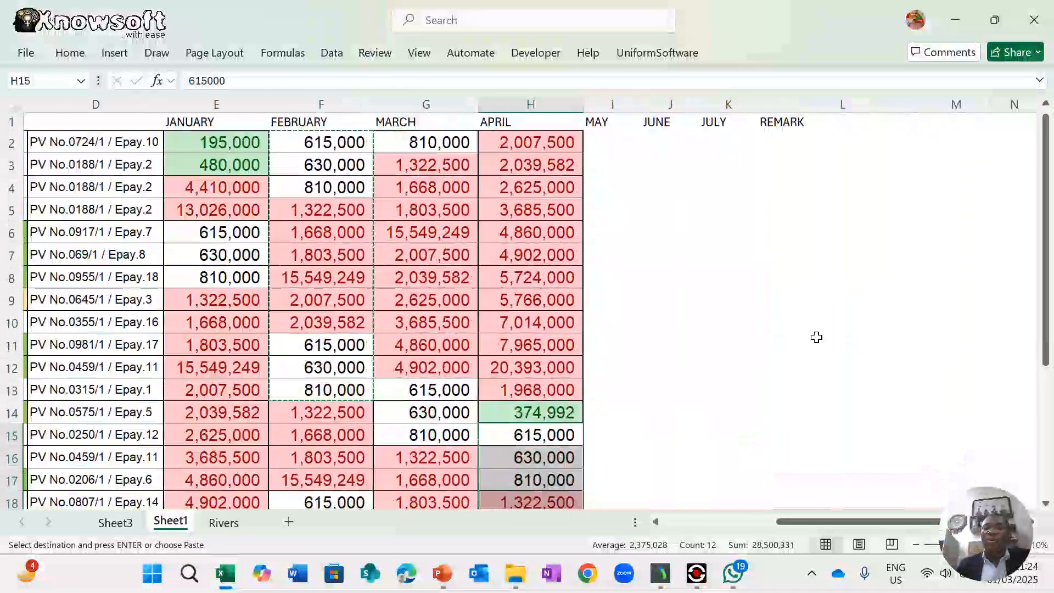
click(710, 143)
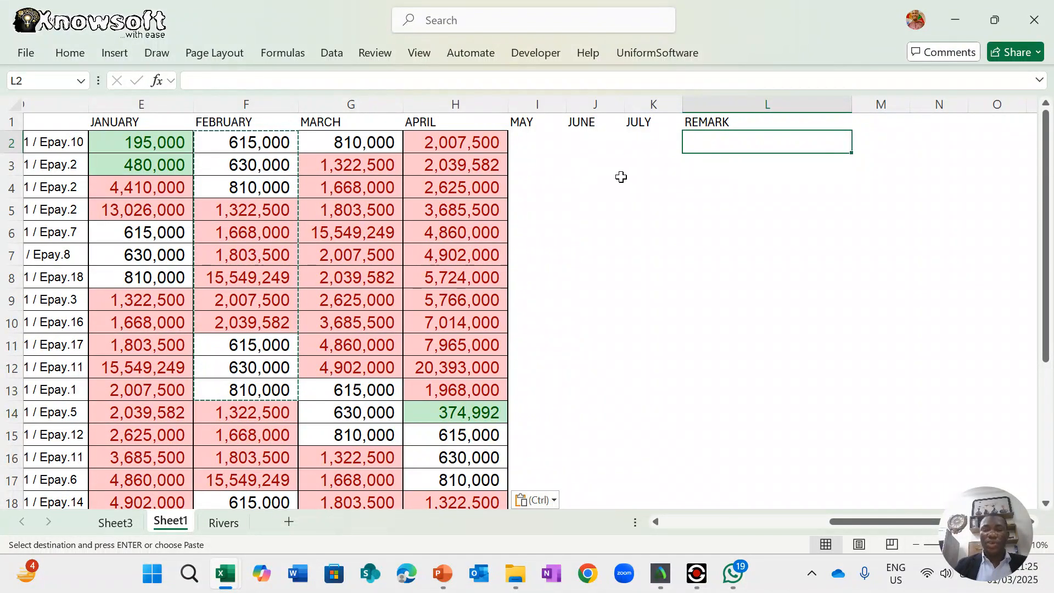
text(=if)
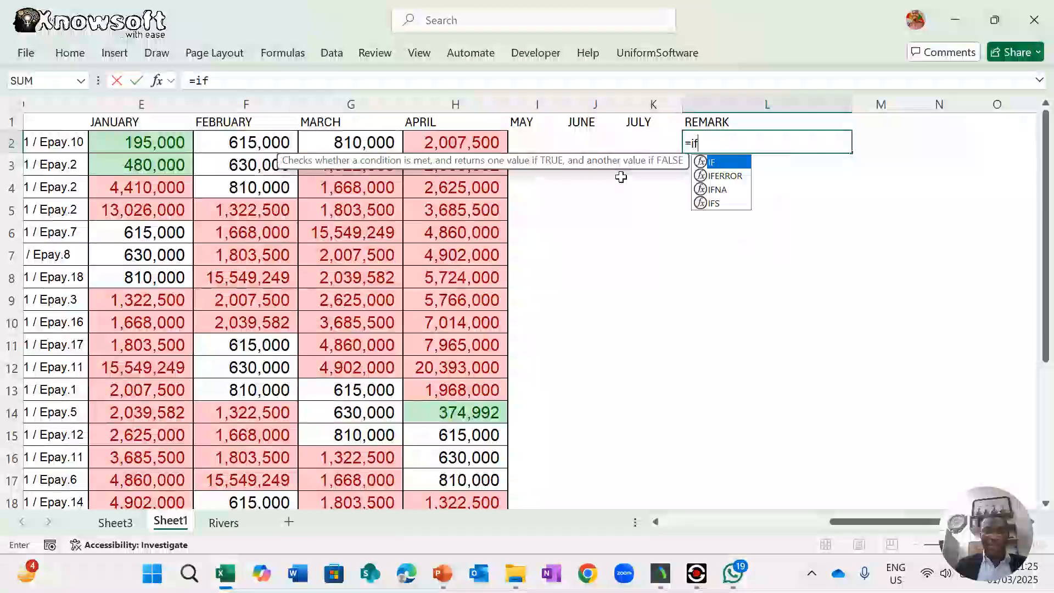
text(()
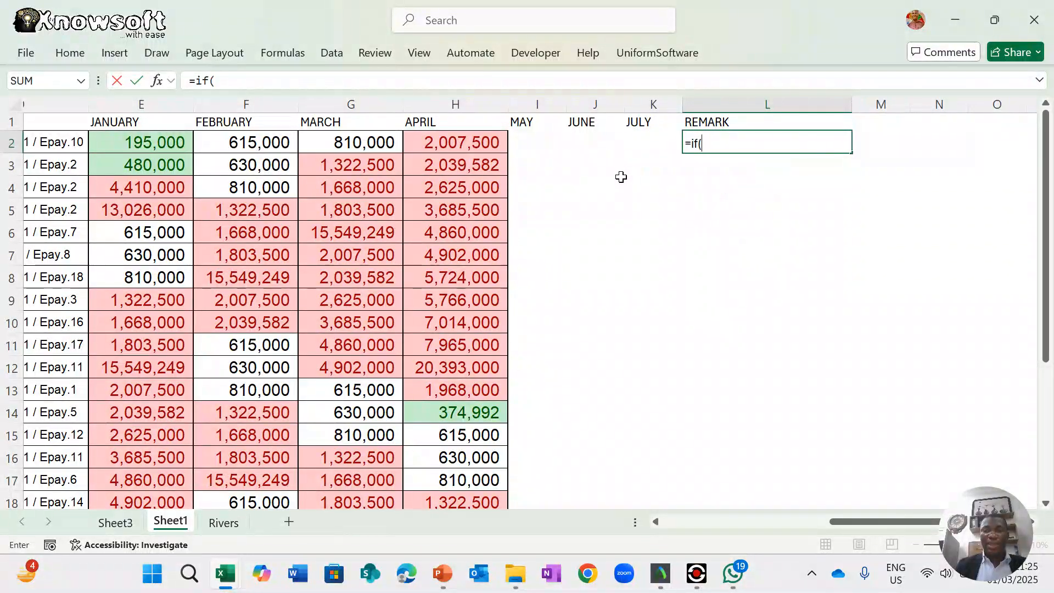
scroll(491, 214, left, 3)
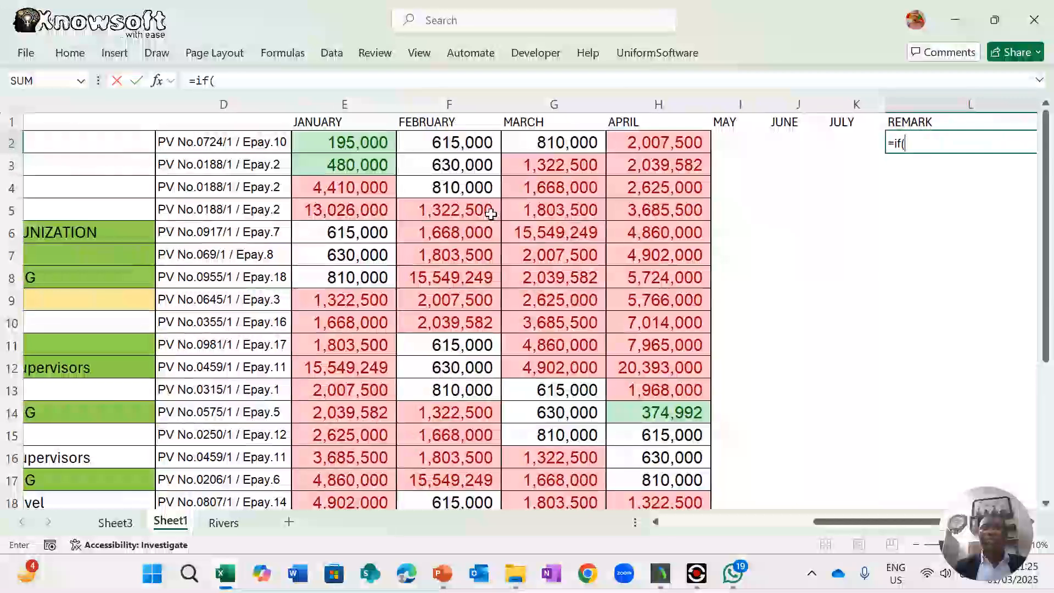
scroll(491, 214, left, 3)
scroll(490, 215, right, 4)
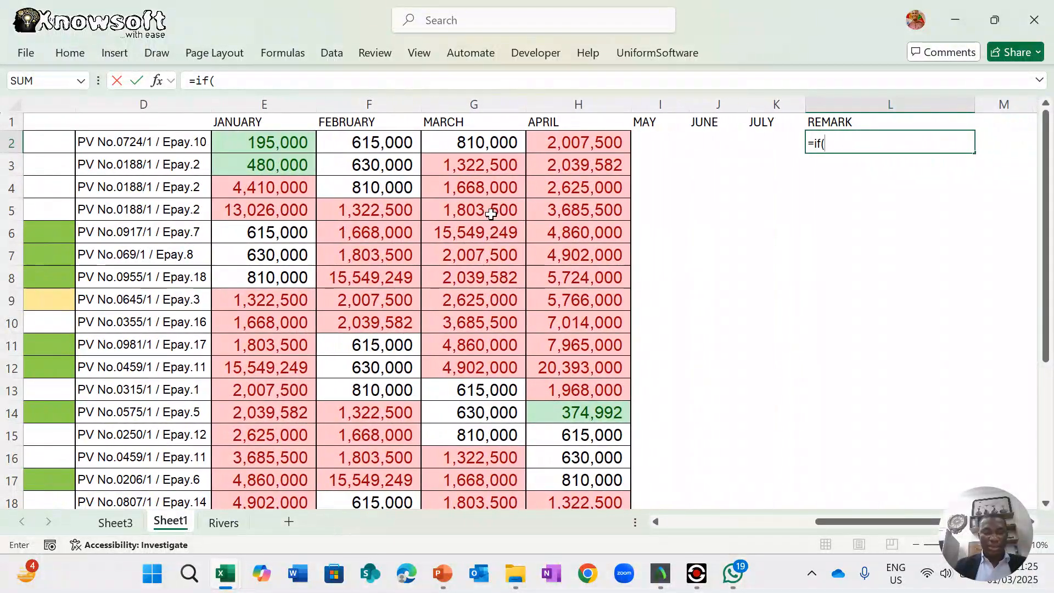
- Try a parenthesized logical test in L2's IF formula that checks whether the sum of E2:H2 is greater than 5000000
text(sum)
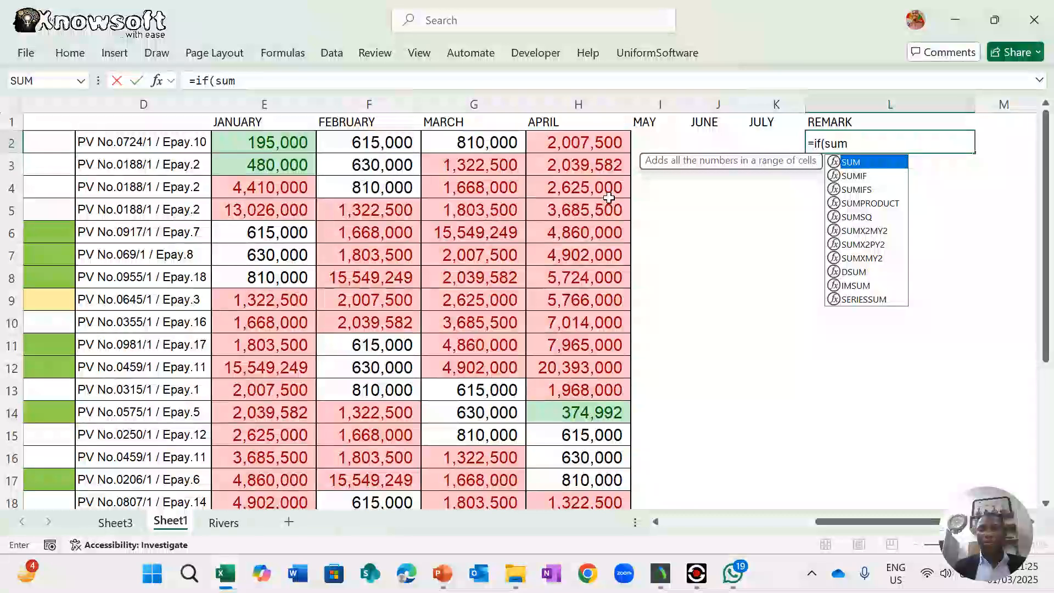
text(()
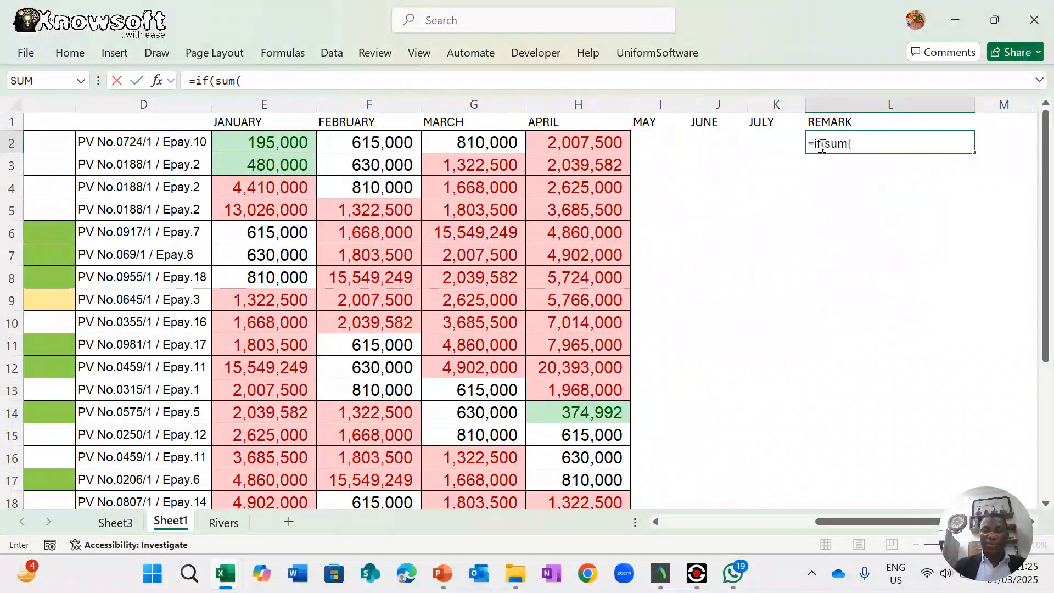
drag(281, 148, 570, 142)
text())
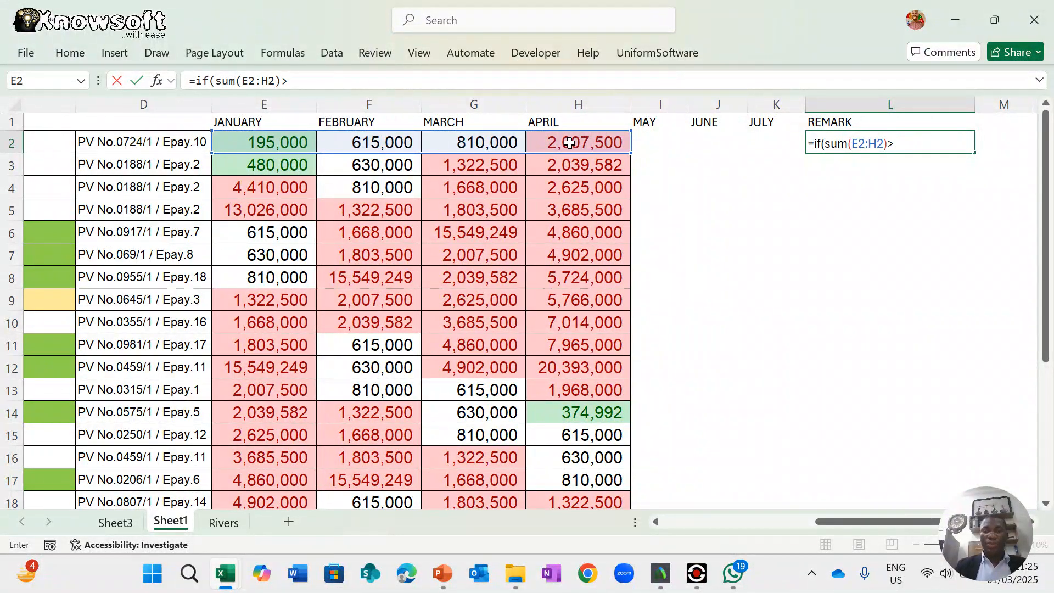
text(>50)
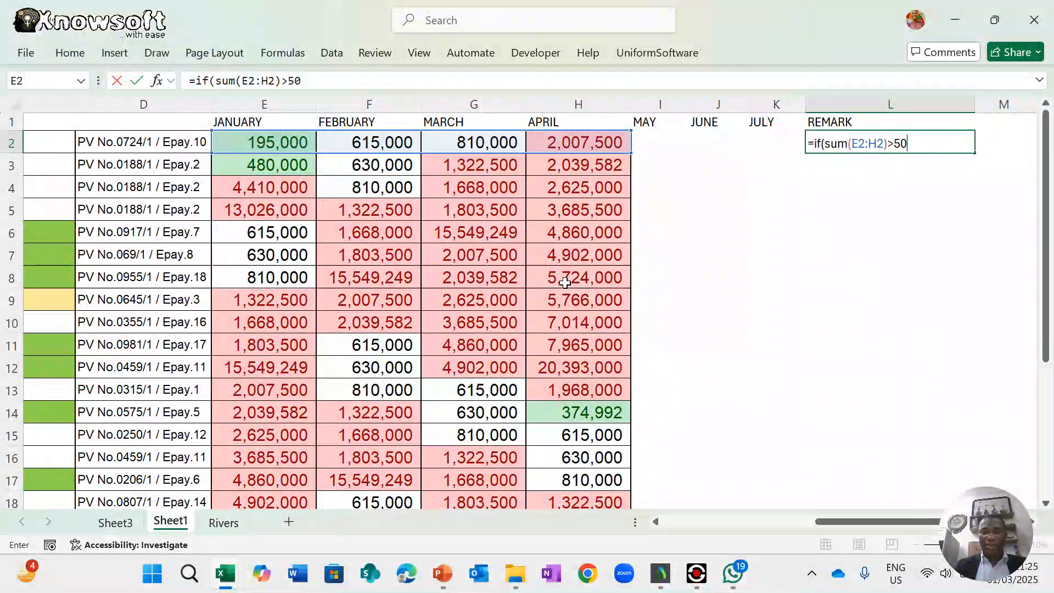
text(00000))
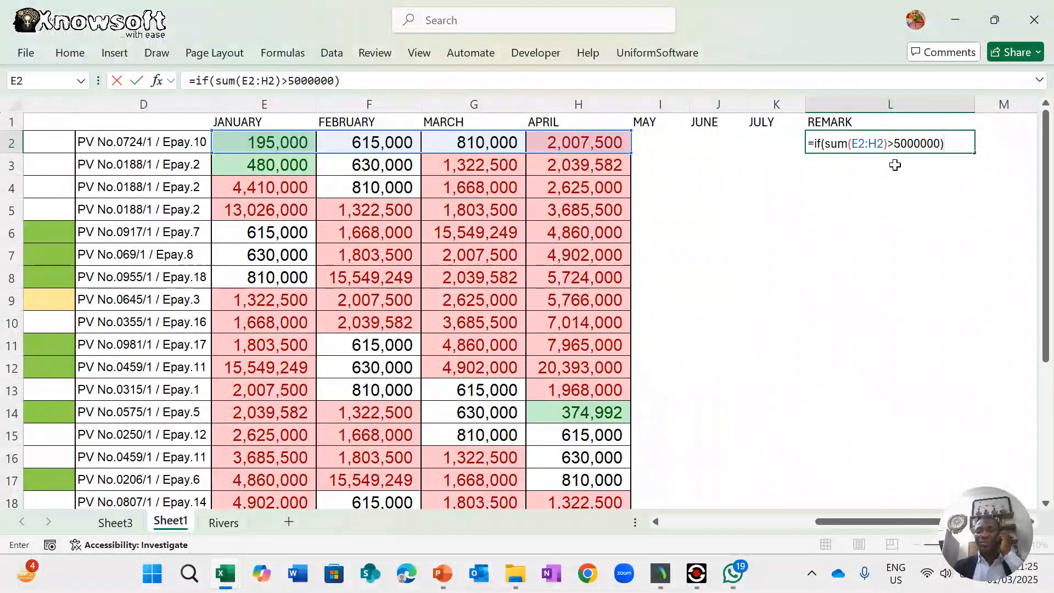
click(827, 144)
text(()
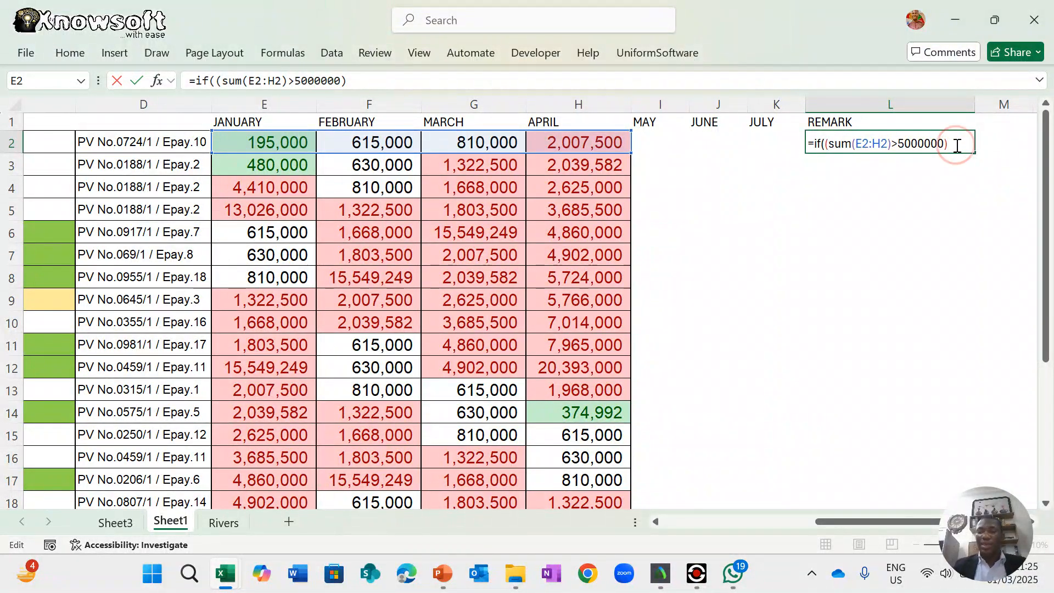
- Delete the SUM condition and its parentheses from the formula in L2, back to =if
key(BackSpace)
key(BackSpace)
key(BackSpace)
key(BackSpace)
key(BackSpace)
key(BackSpace)
key(BackSpace)
key(BackSpace)
key(BackSpace)
key(BackSpace)
key(BackSpace)
key(BackSpace)
key(BackSpace)
key(BackSpace)
key(BackSpace)
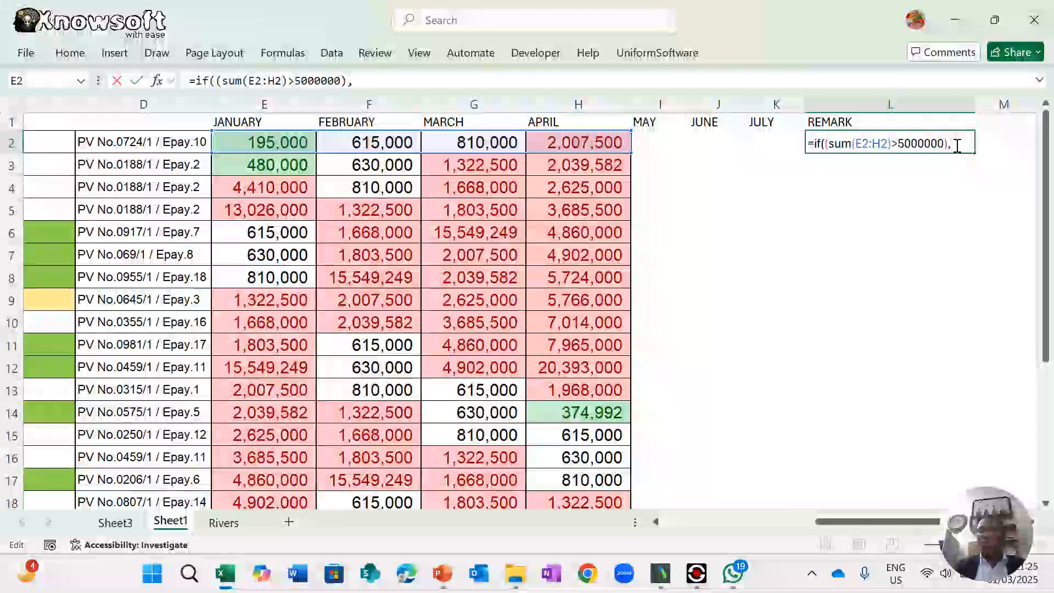
key(BackSpace)
key(BackSpace)
key(BackSpace)
key(BackSpace)
key(BackSpace)
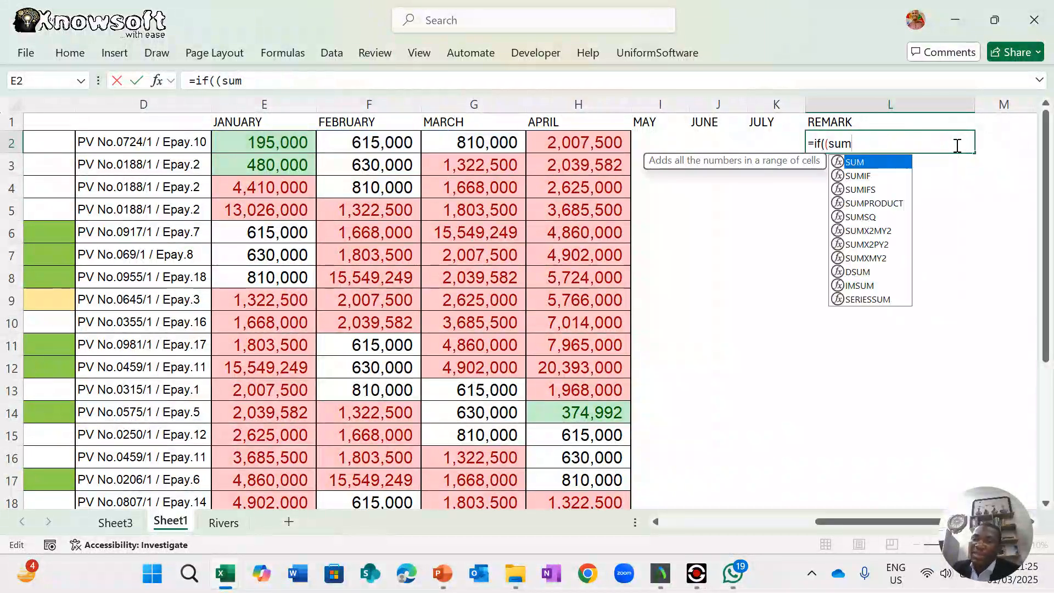
key(BackSpace)
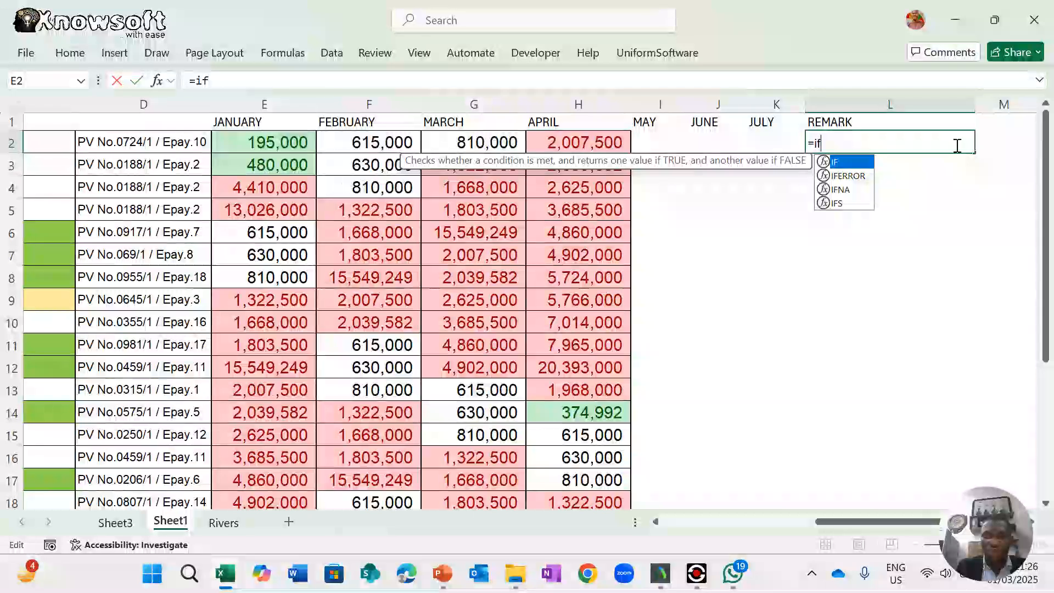
- Add a logical test to L2's IF formula that checks whether the average of E2:H2 is greater than 100000
text(()
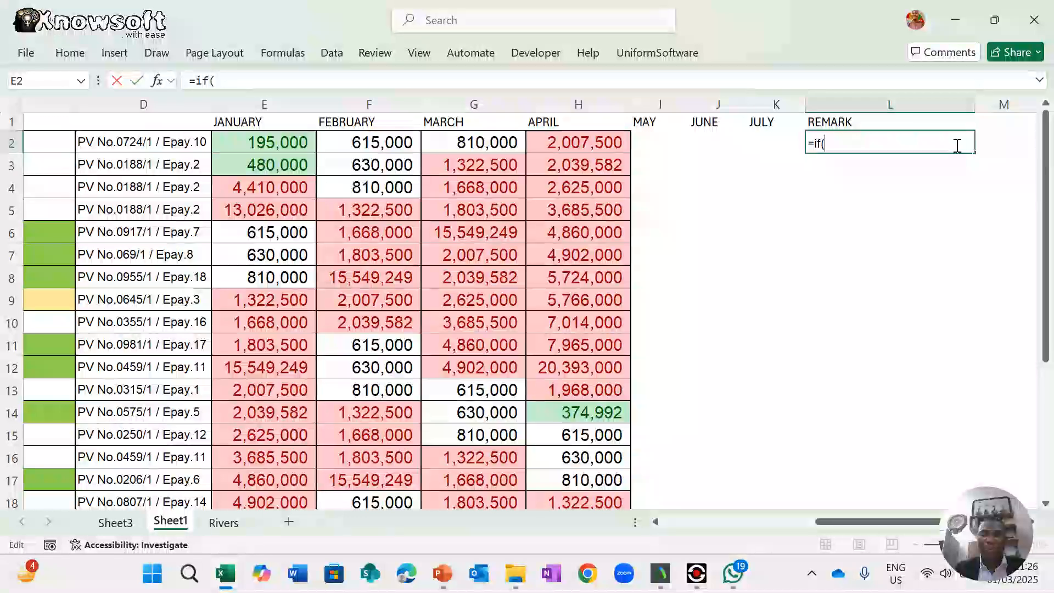
text(AV)
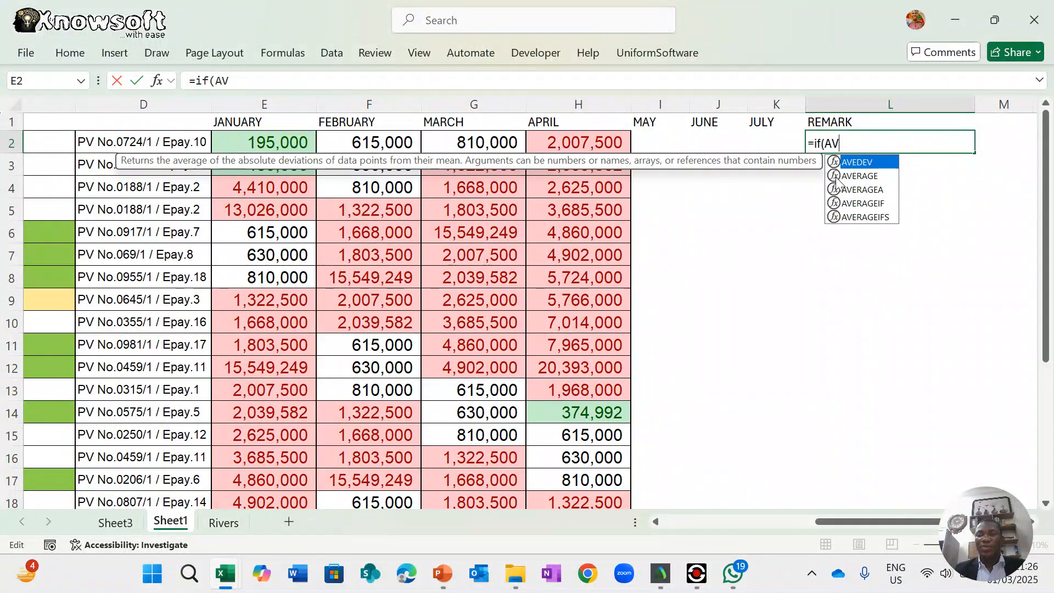
double_click(860, 176)
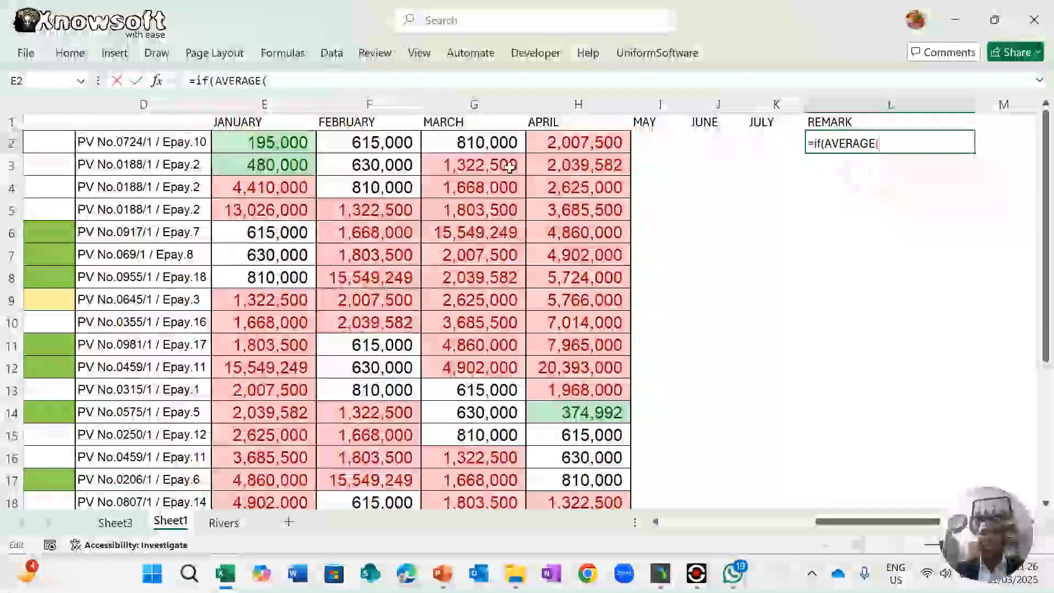
click(286, 141)
drag(328, 140, 535, 143)
text(>)
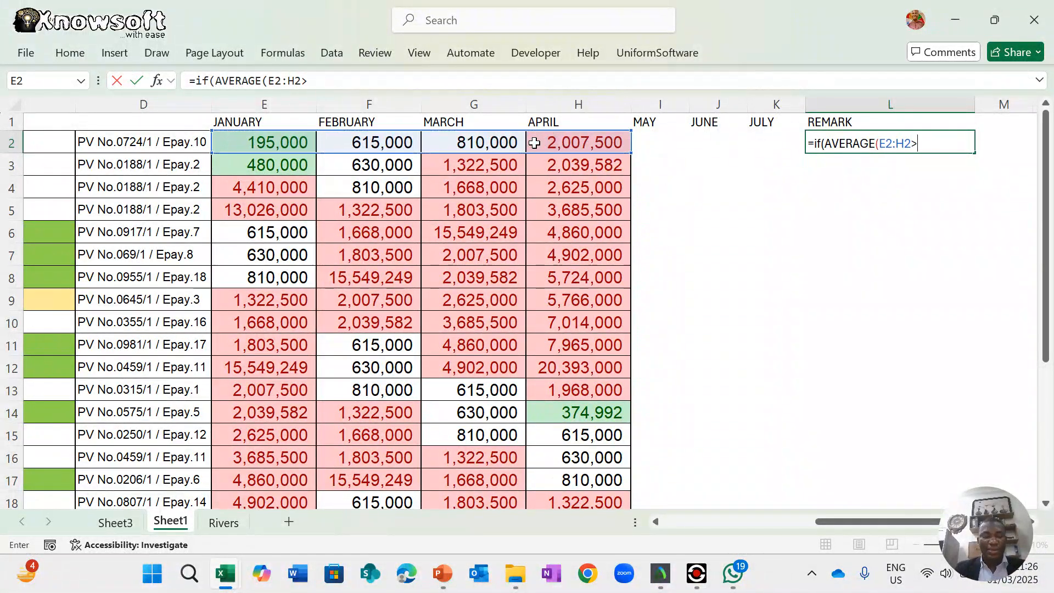
text(100)
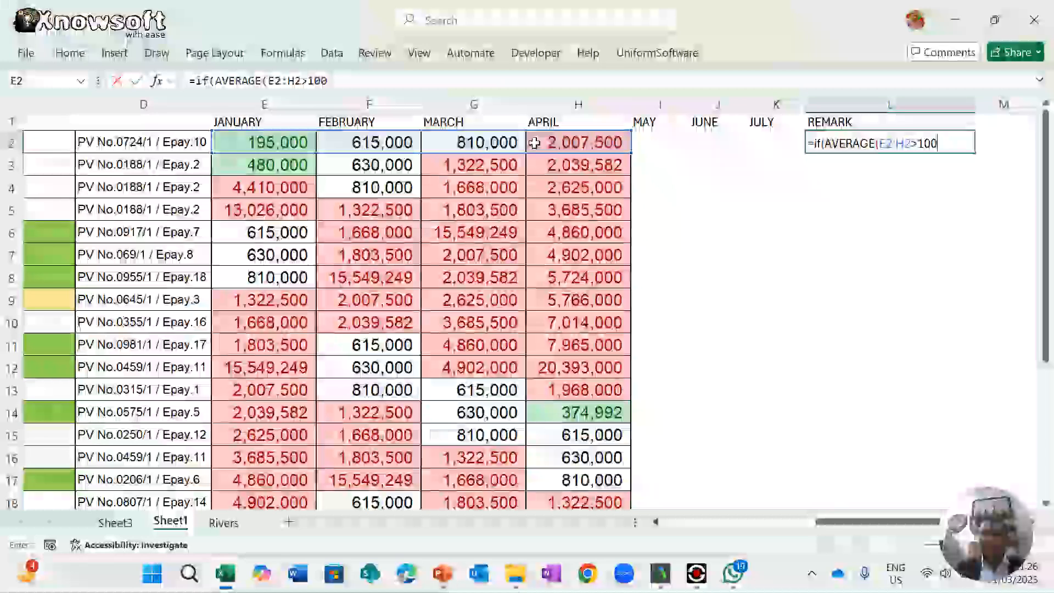
text(000,)
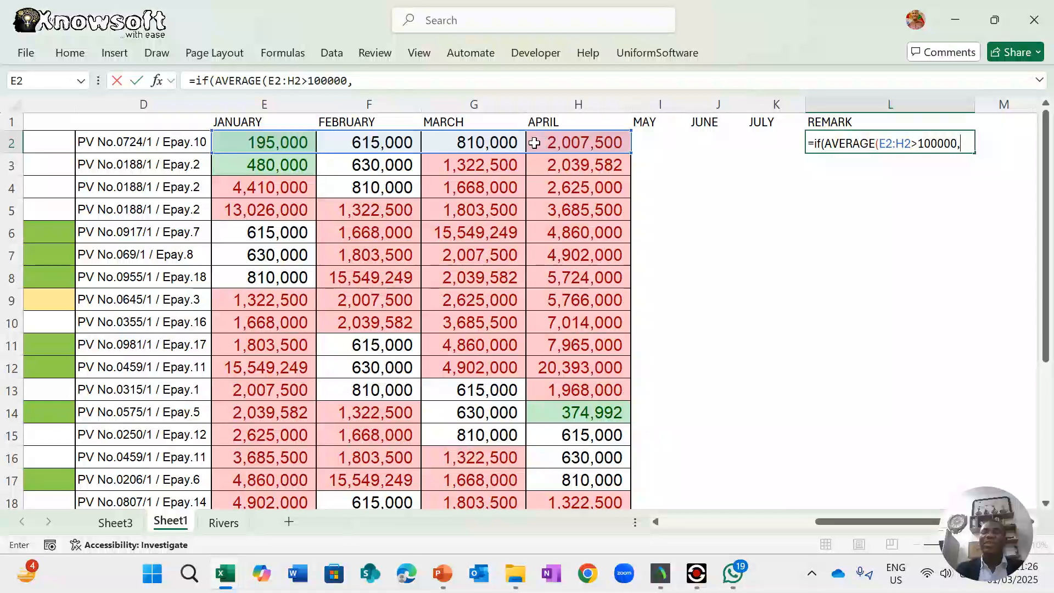
- Add "Profitable" as the true result and "Not Profitable" as the false result, and close L2's IF formula
text(")
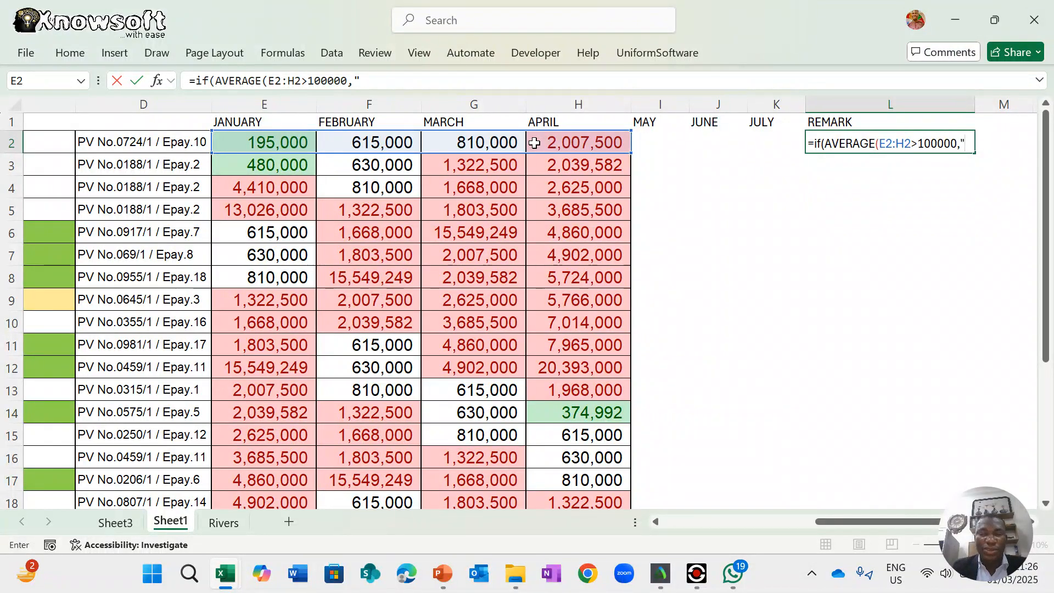
text(Pa)
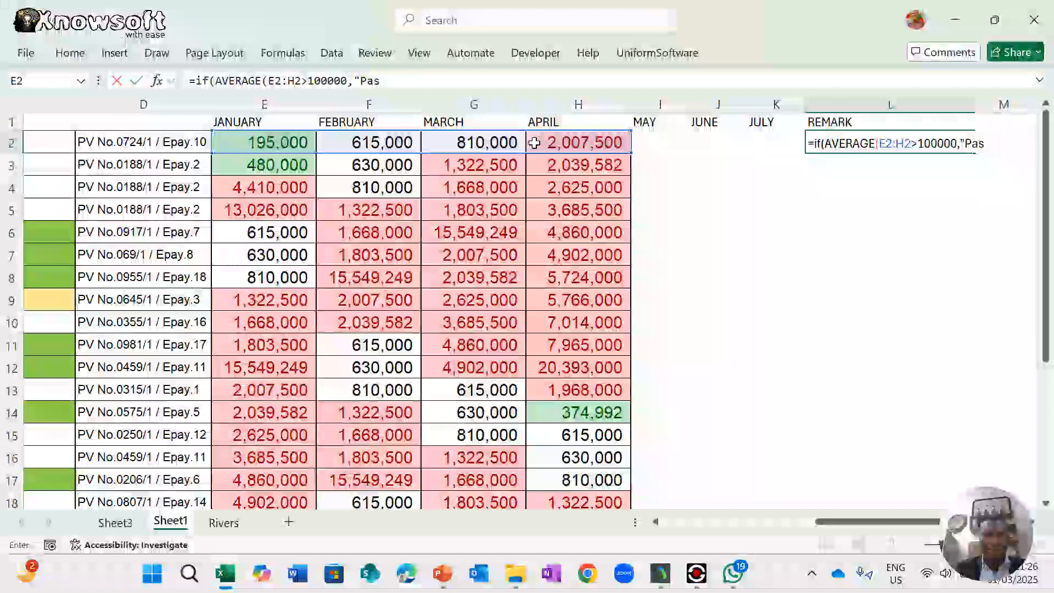
key(BackSpace)
text(rofitab)
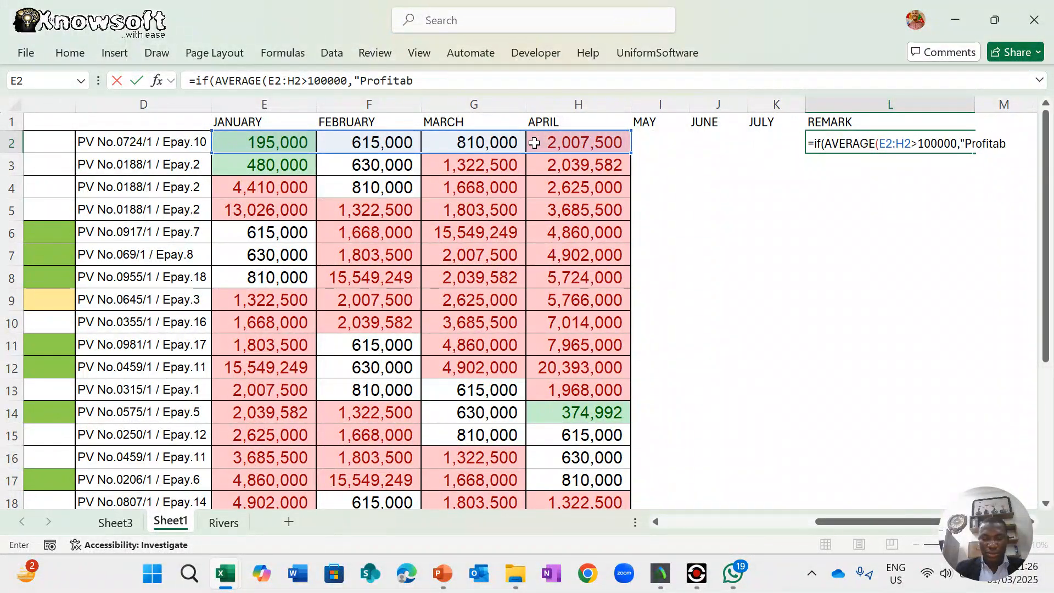
text(le")
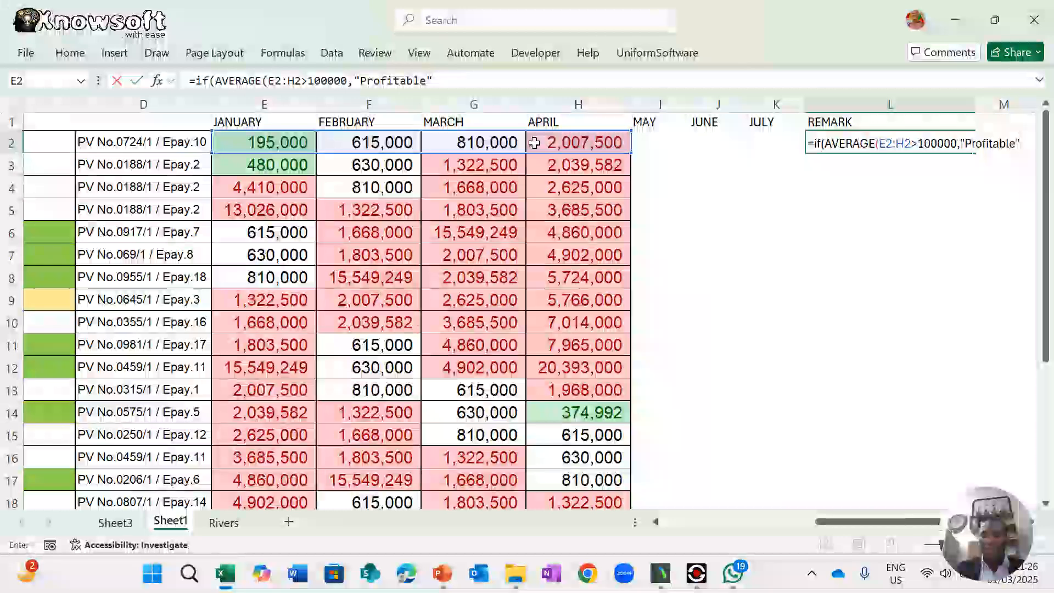
text(,"Not)
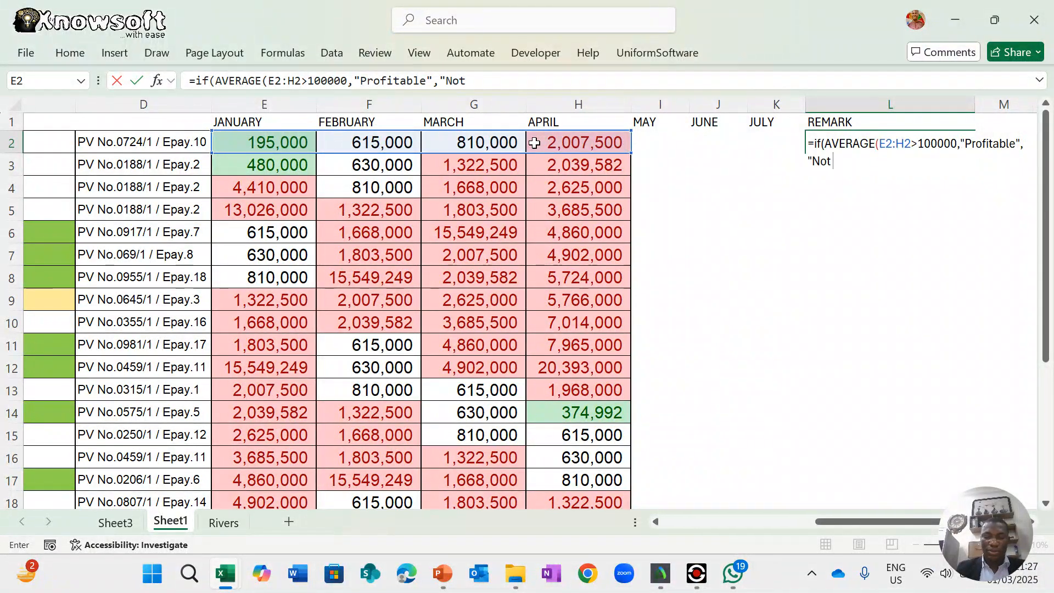
text( Profitable")
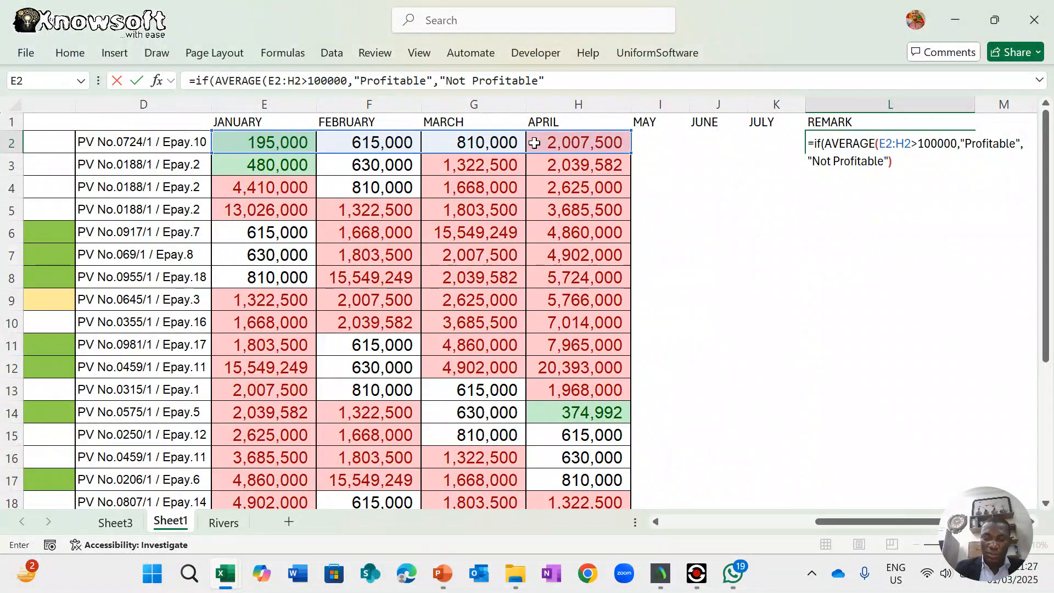
text())
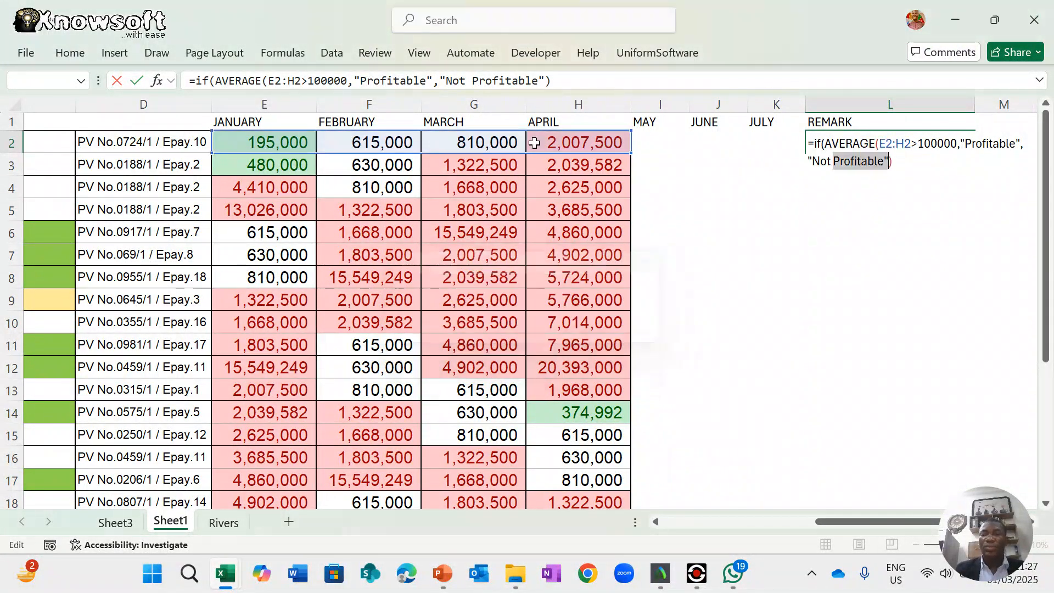
- Correct the parentheses in L2's formula by adding closing ones at the end, after H2, and after 100000
click(904, 166)
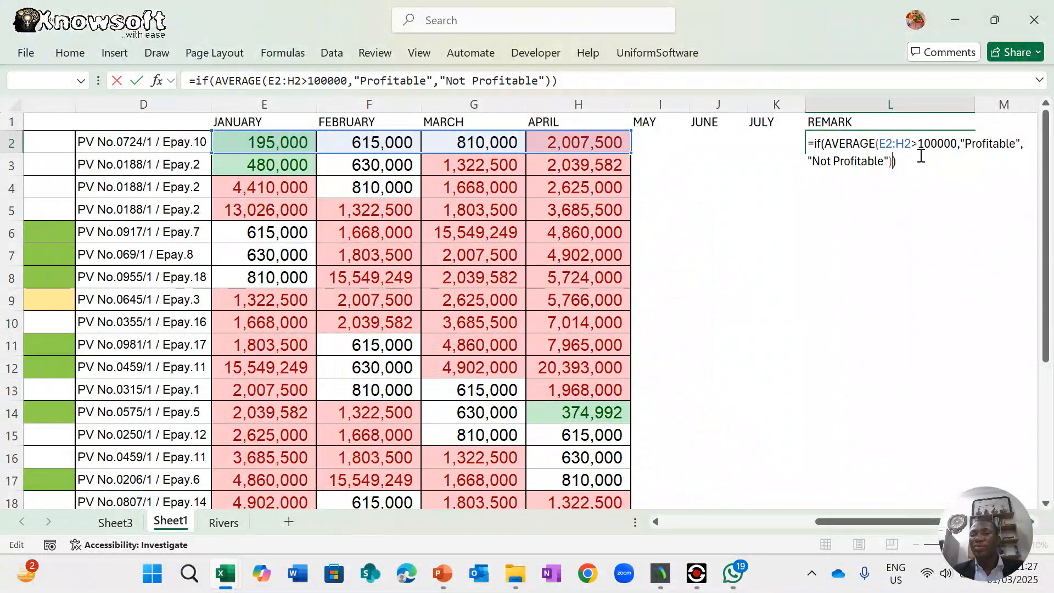
click(914, 145)
text())
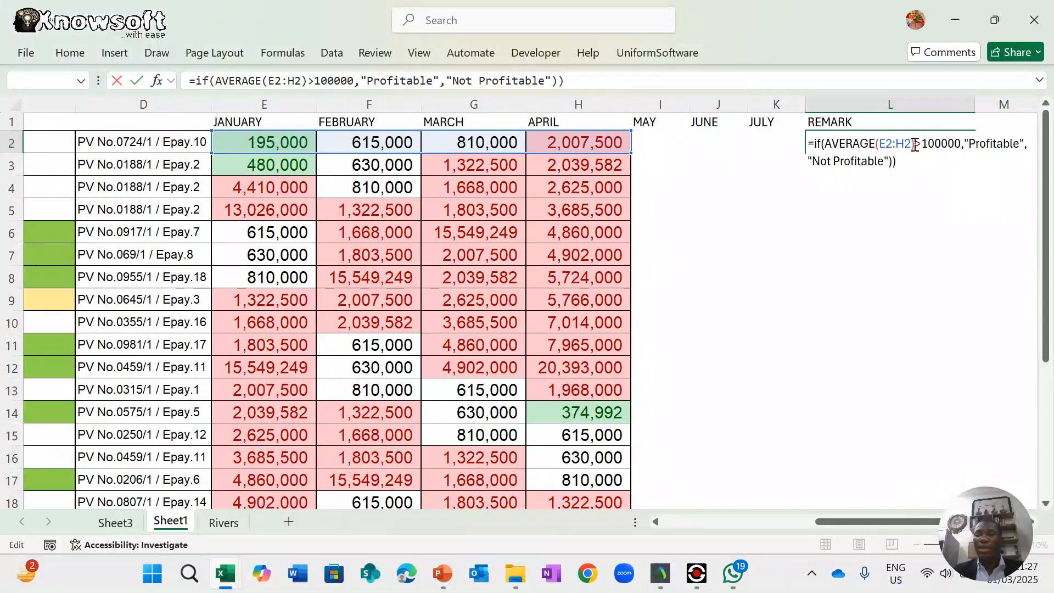
click(962, 143)
text())
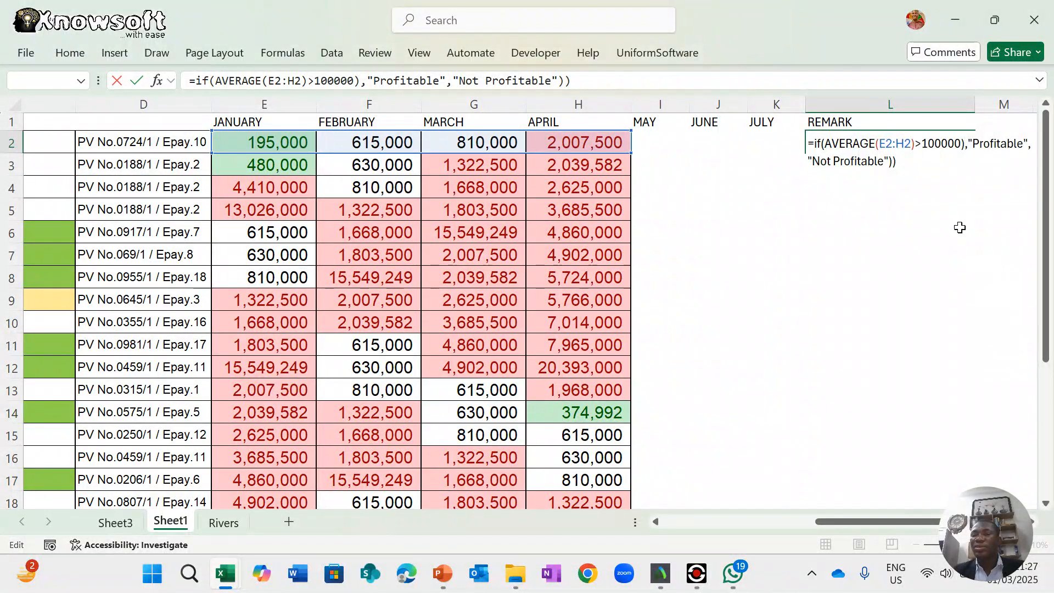
- Try entering L2's formula with its final closing parenthesis removed, and again with it restored
click(905, 163)
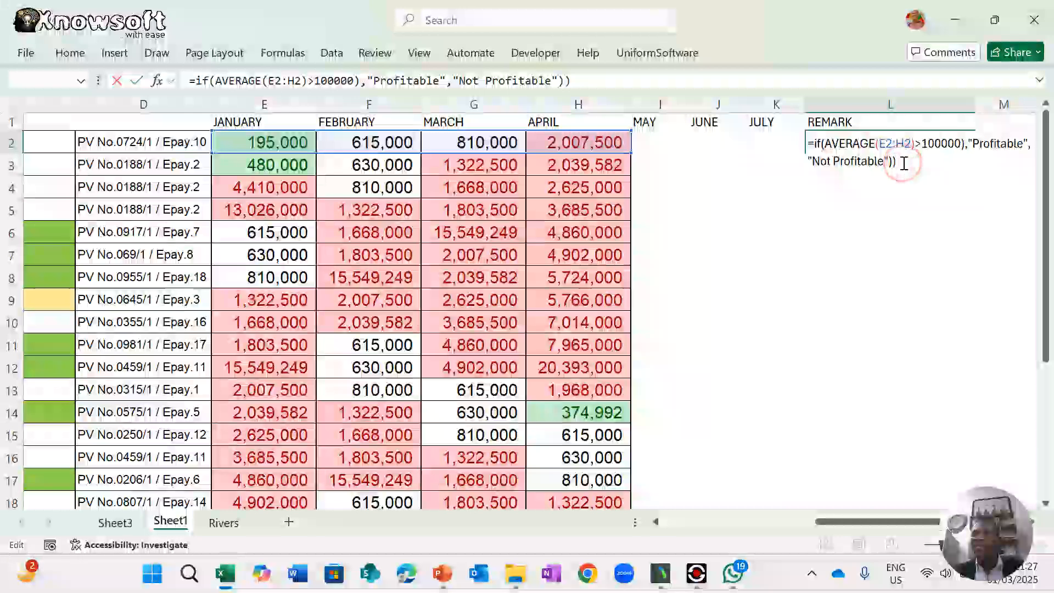
key(BackSpace)
key(Return)
key(Return)
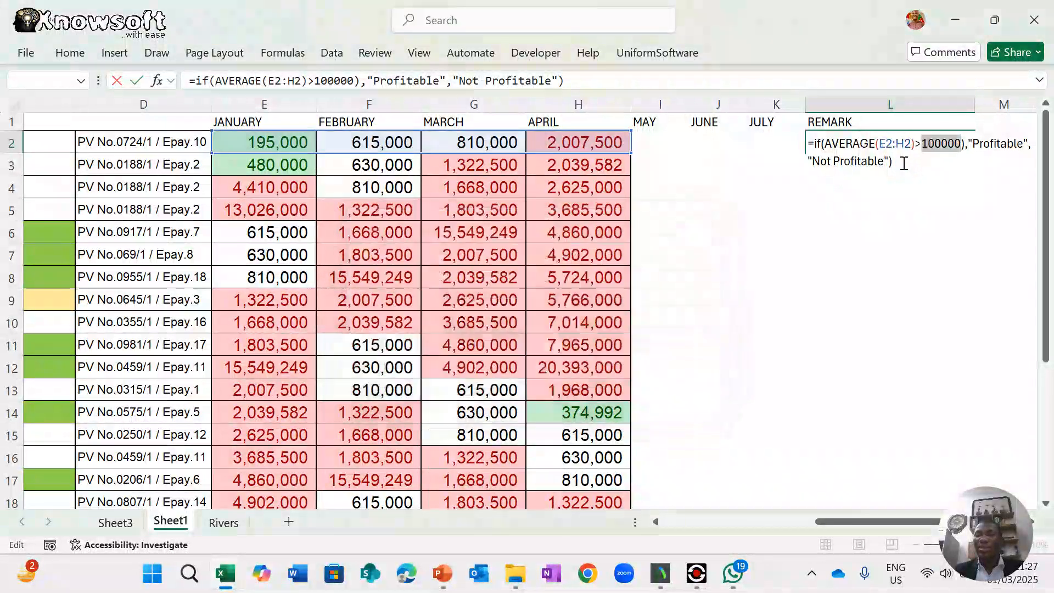
click(904, 163)
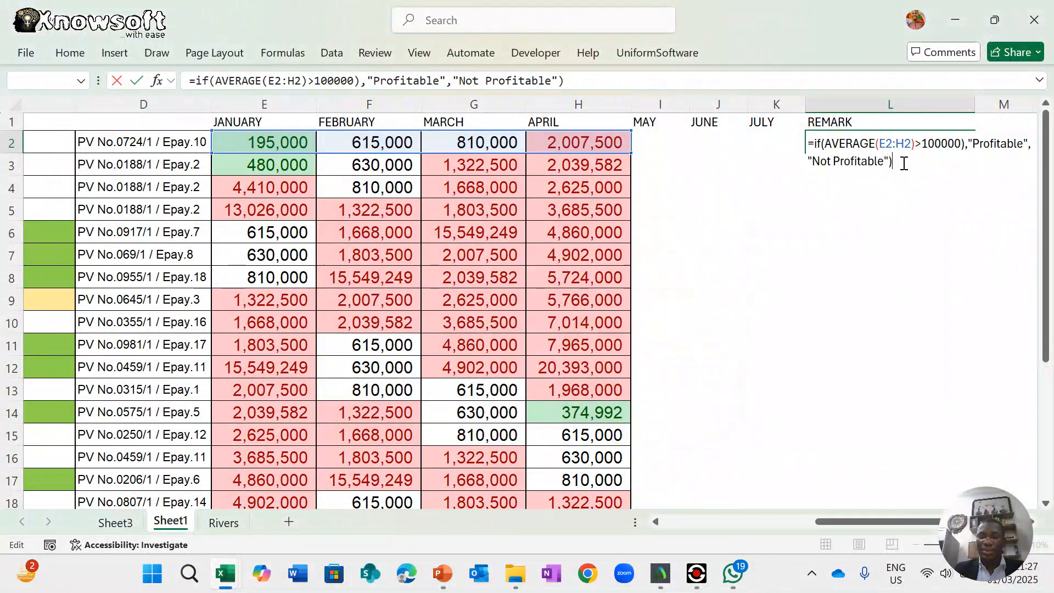
text())
key(Return)
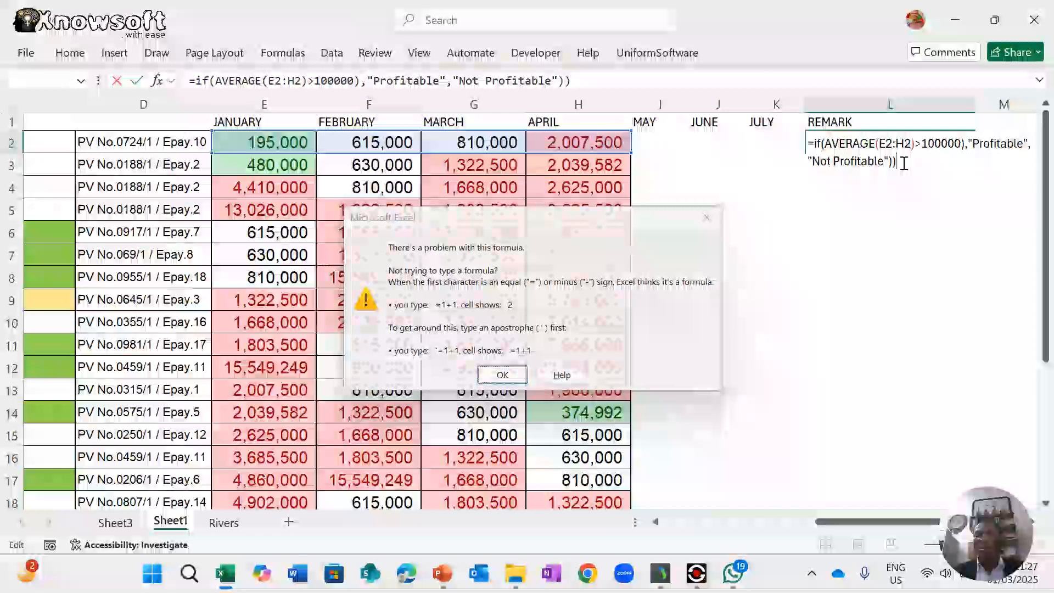
key(Return)
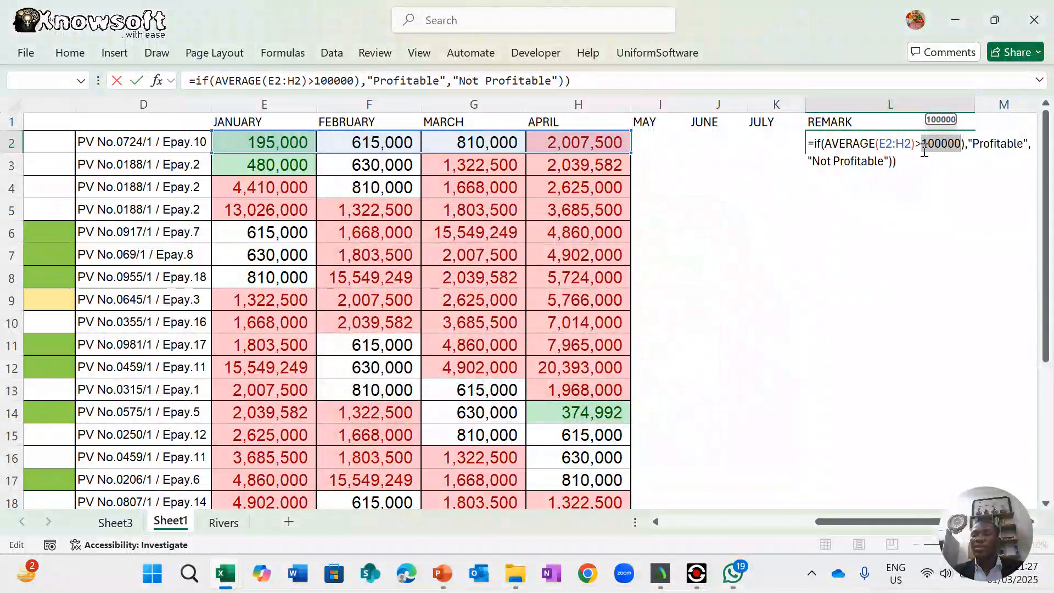
- Add an opening parenthesis before 100000 in L2's formula and enter the formula
click(925, 148)
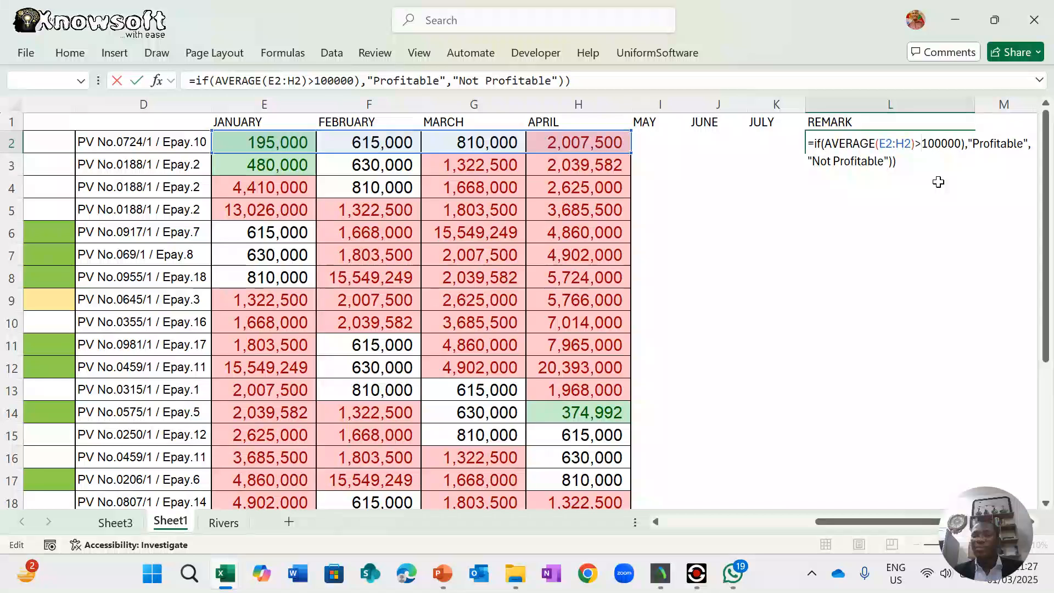
text(()
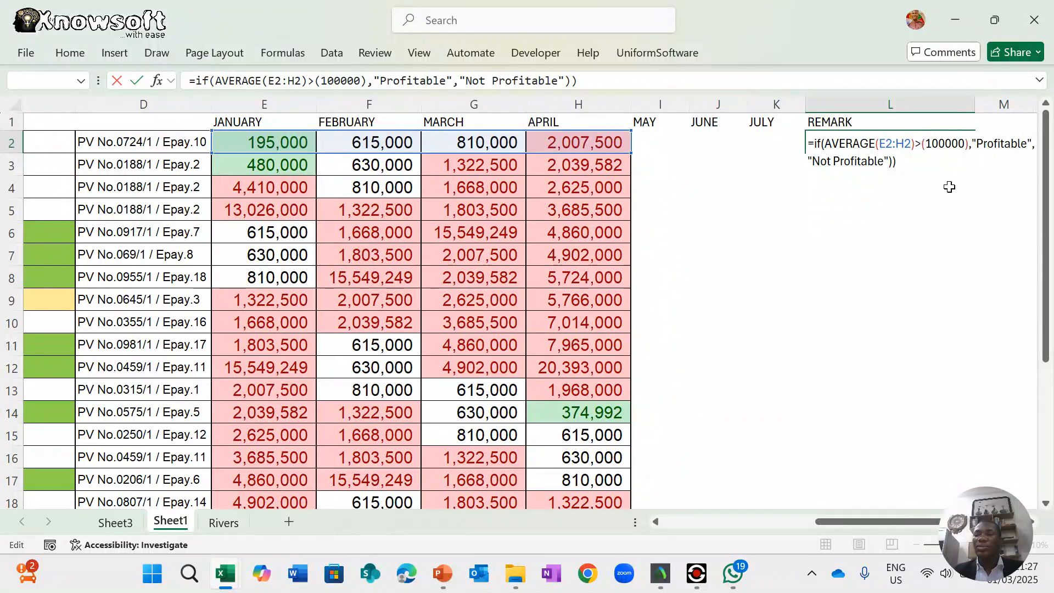
key(Return)
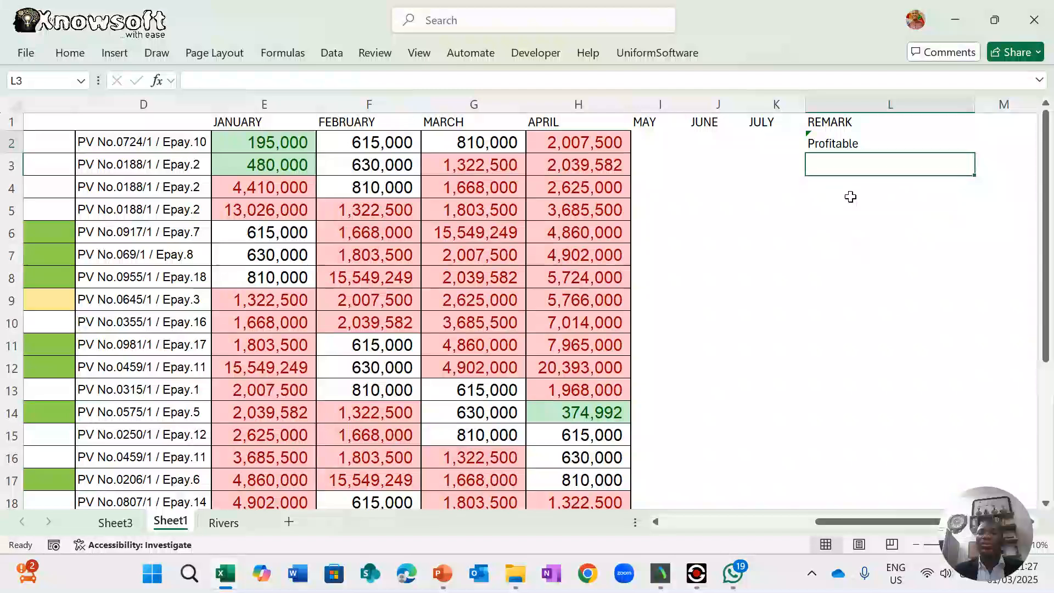
- Fill the IF formula from L2 down the REMARK column to L26
click(834, 137)
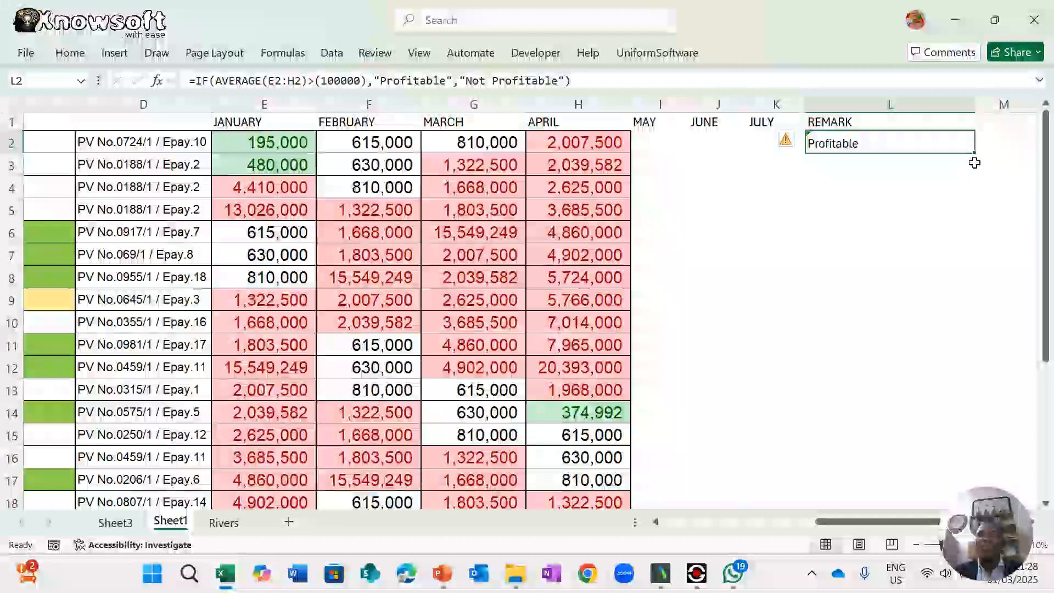
drag(974, 153, 902, 469)
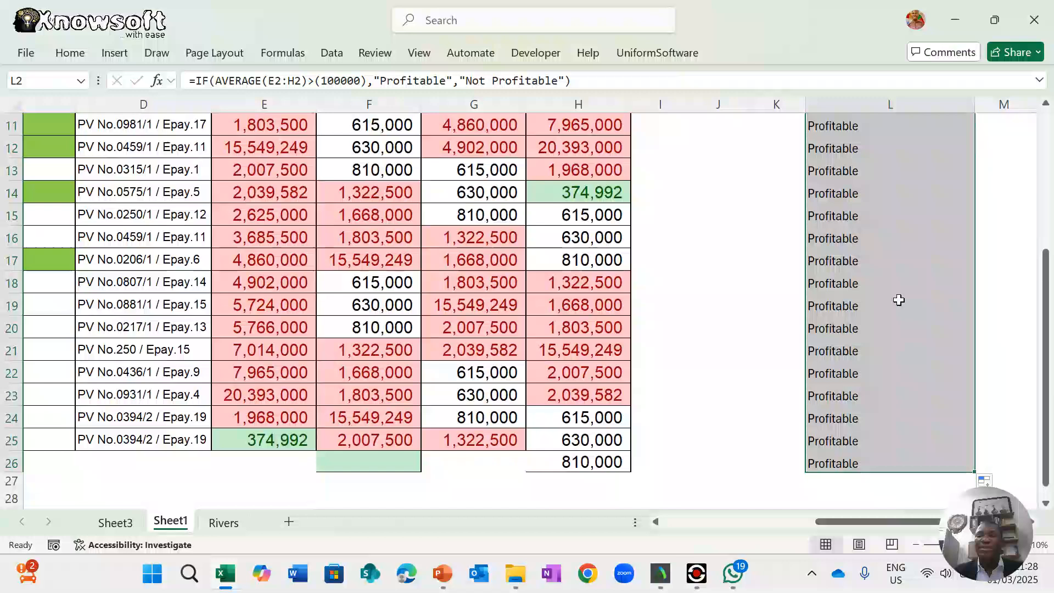
click(1001, 190)
scroll(1000, 190, up, 4)
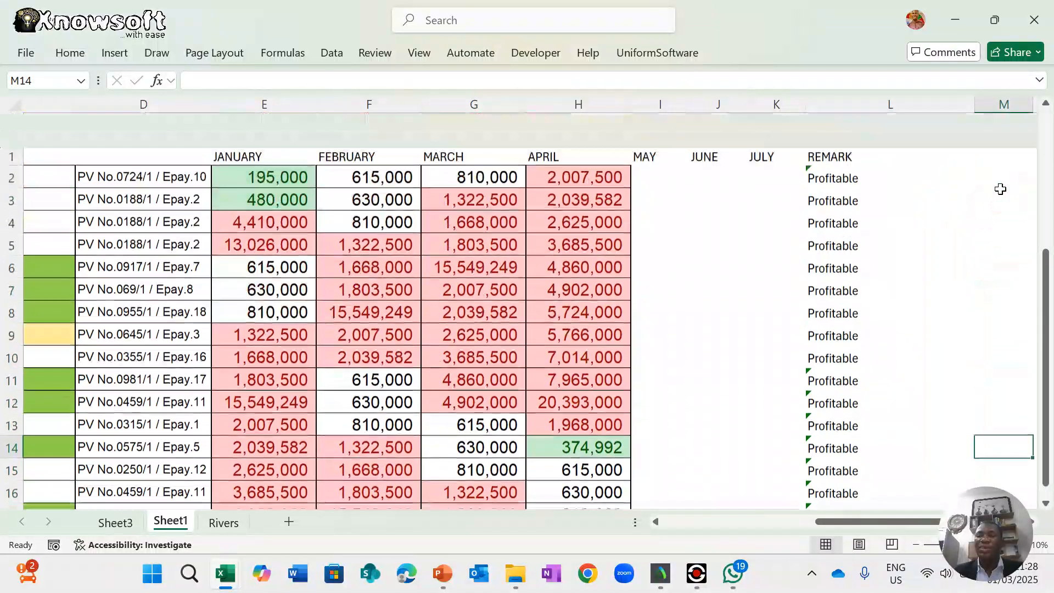
- Set the average threshold in L2's IF formula to 2000000
click(851, 142)
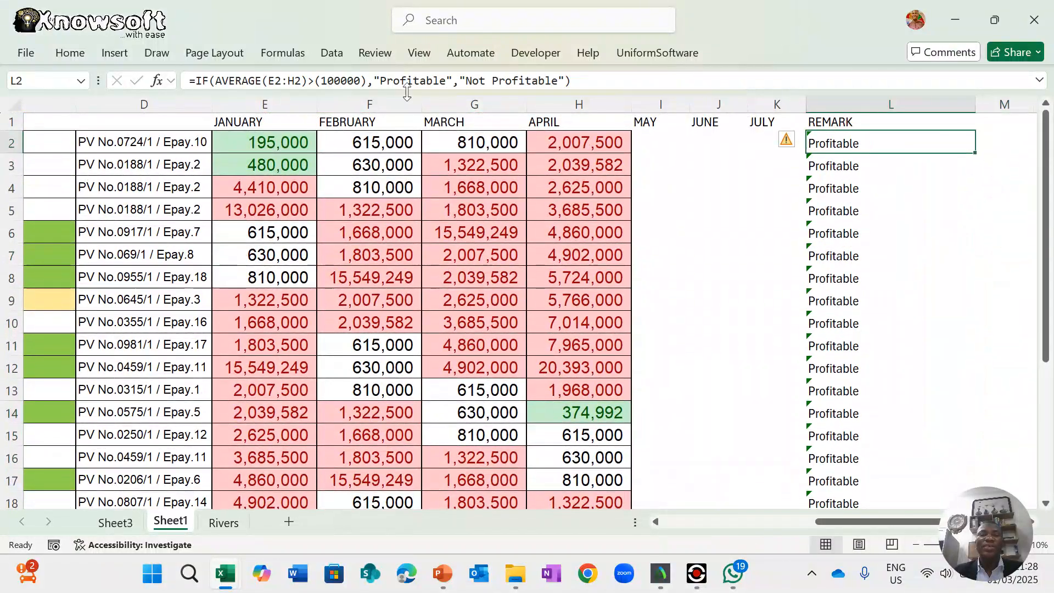
click(363, 82)
key(BackSpace)
key(BackSpace)
key(BackSpace)
key(BackSpace)
key(BackSpace)
key(BackSpace)
key(BackSpace)
text(1)
text(000000)
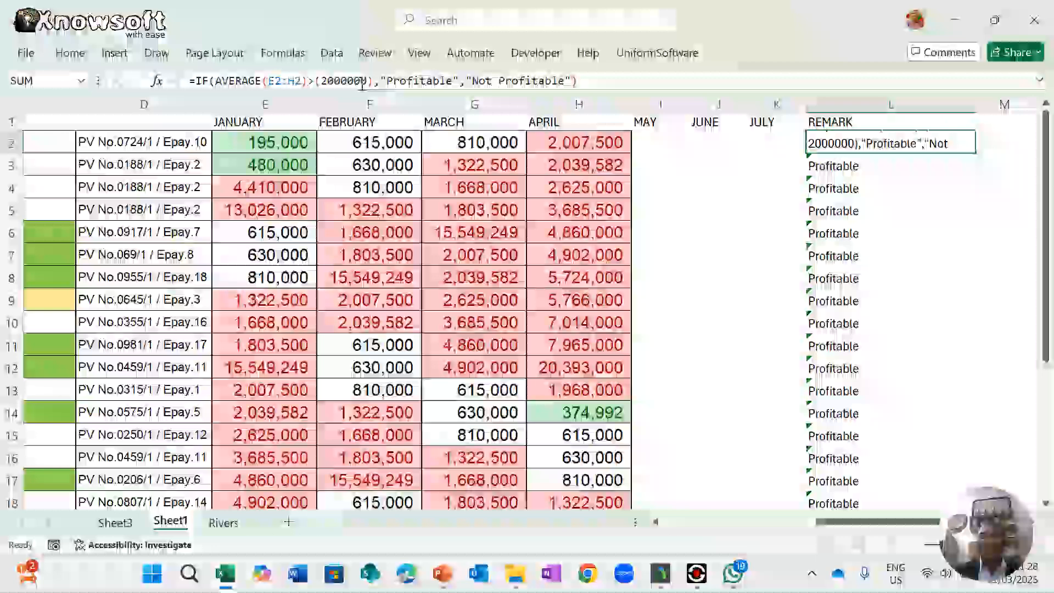
click(873, 194)
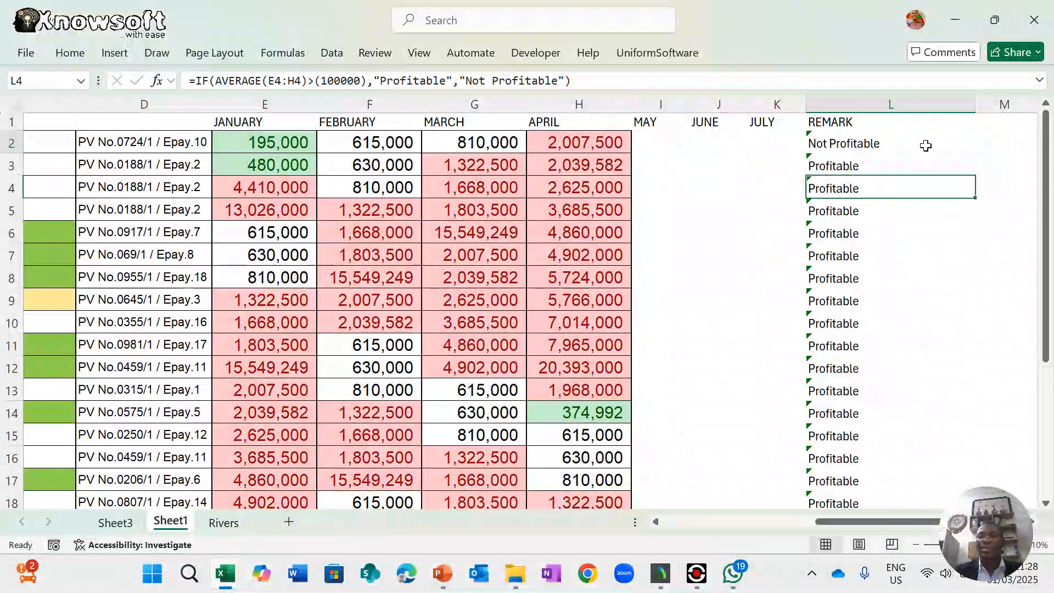
- Fill the updated L2 formula down the REMARK column to L26 and review the remarks
click(870, 146)
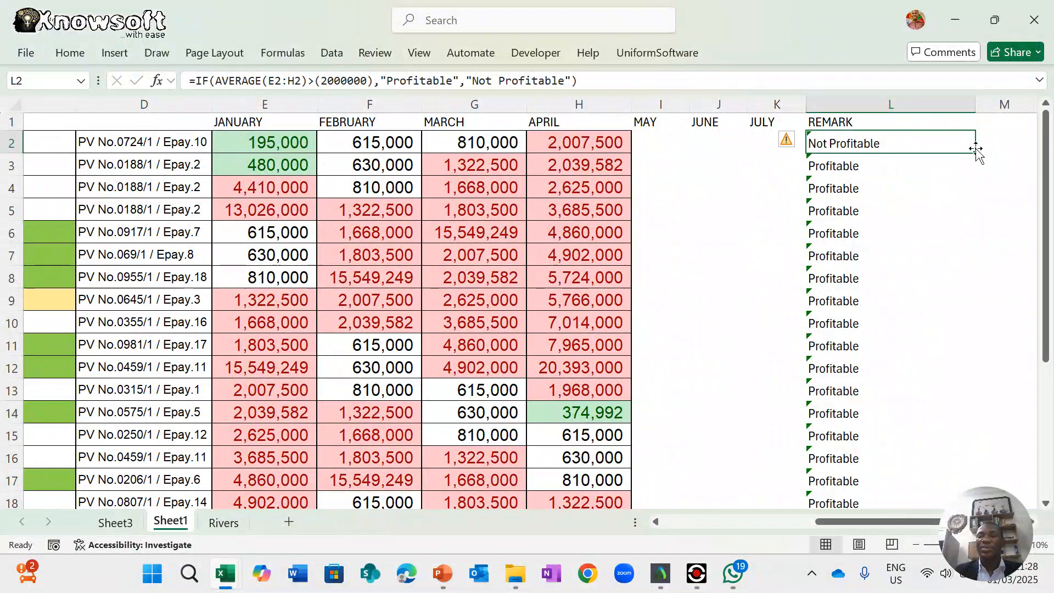
double_click(972, 155)
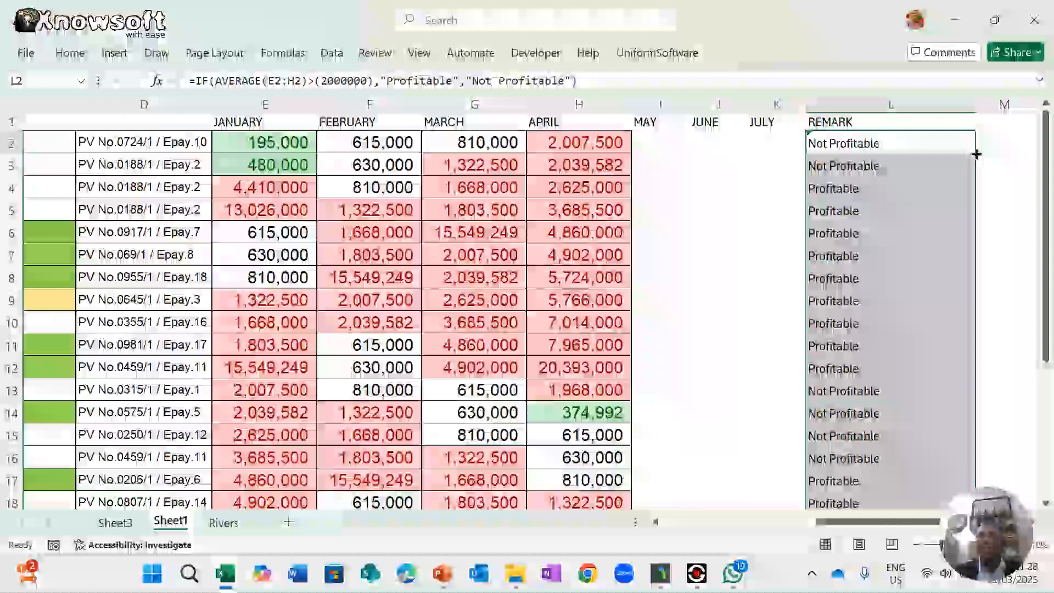
scroll(899, 386, down, 5)
scroll(899, 386, up, 2)
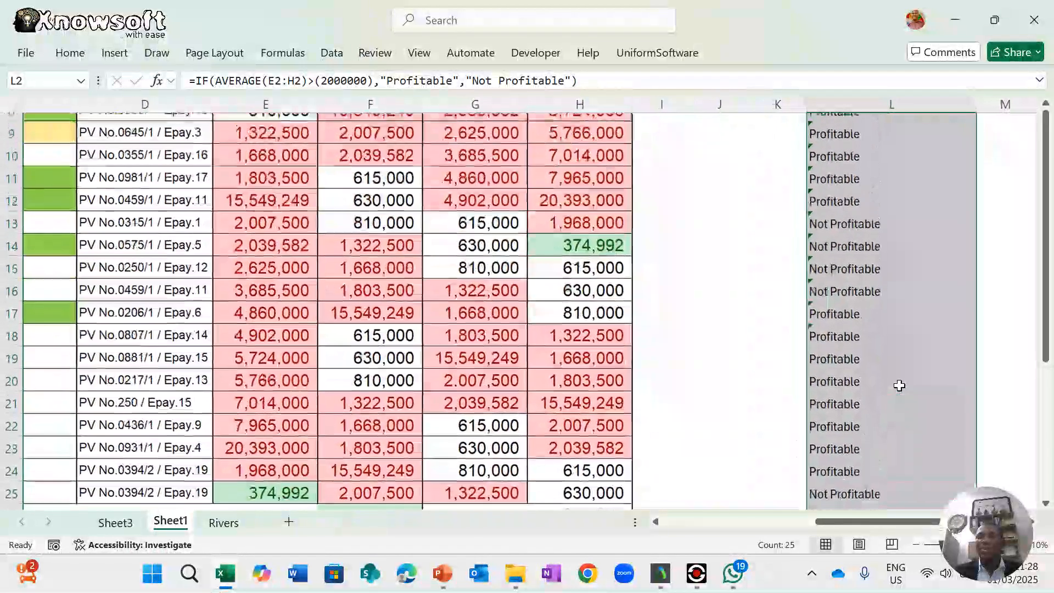
scroll(899, 386, down, 1)
scroll(899, 386, up, 4)
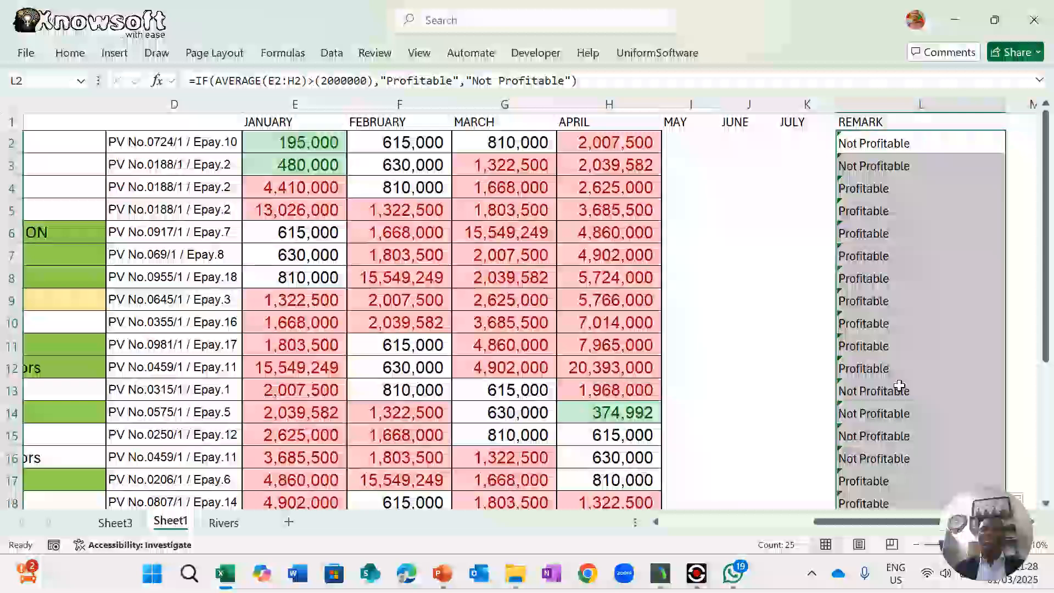
click(868, 144)
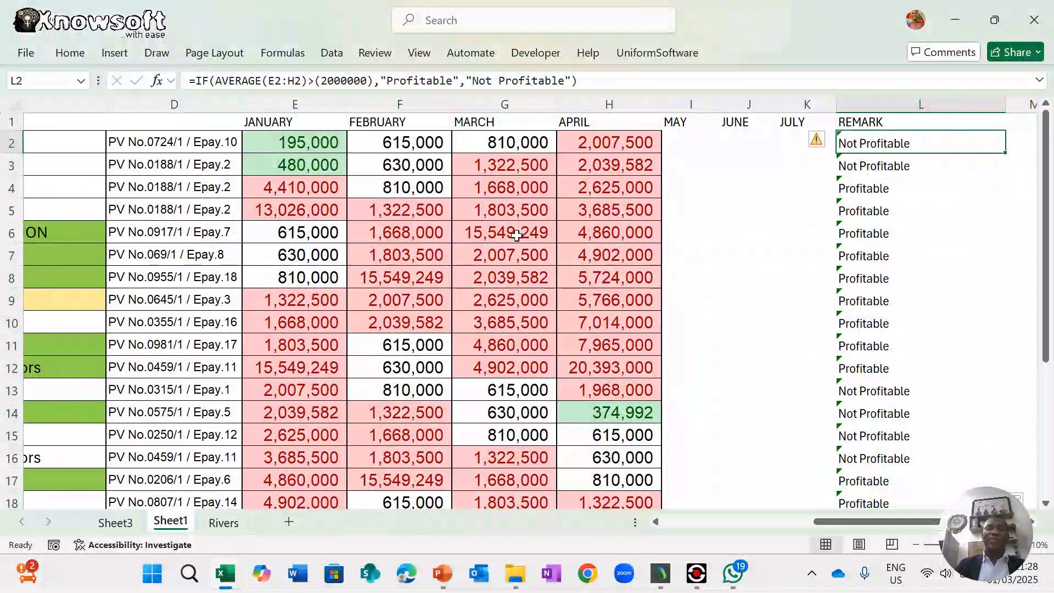
- Replace L2's formula with an IF that tests whether E2 is greater than 500000 and returns "Profitable" when true
scroll(517, 235, left, 2)
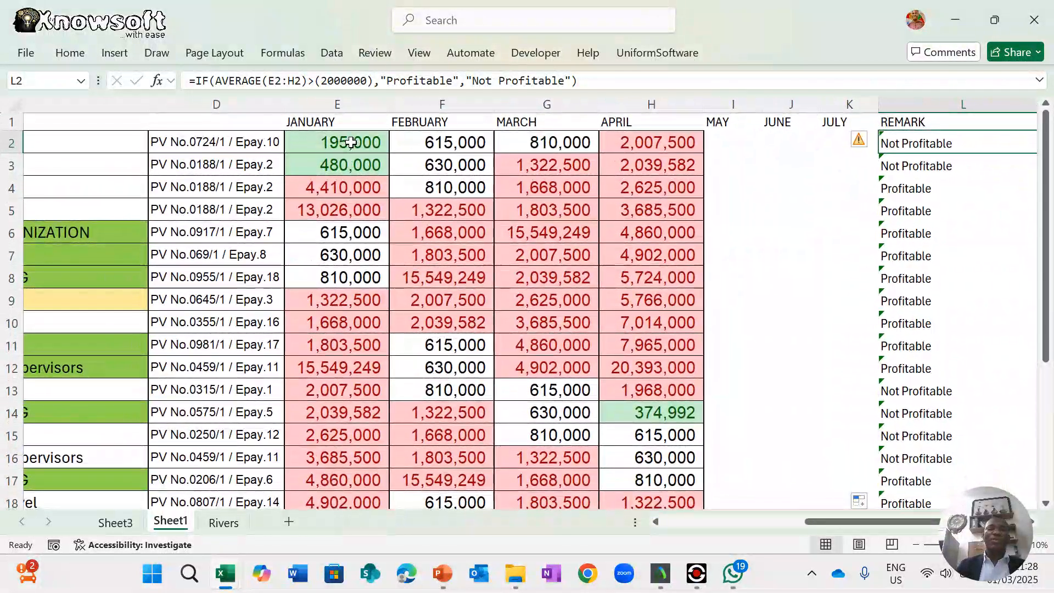
click(351, 142)
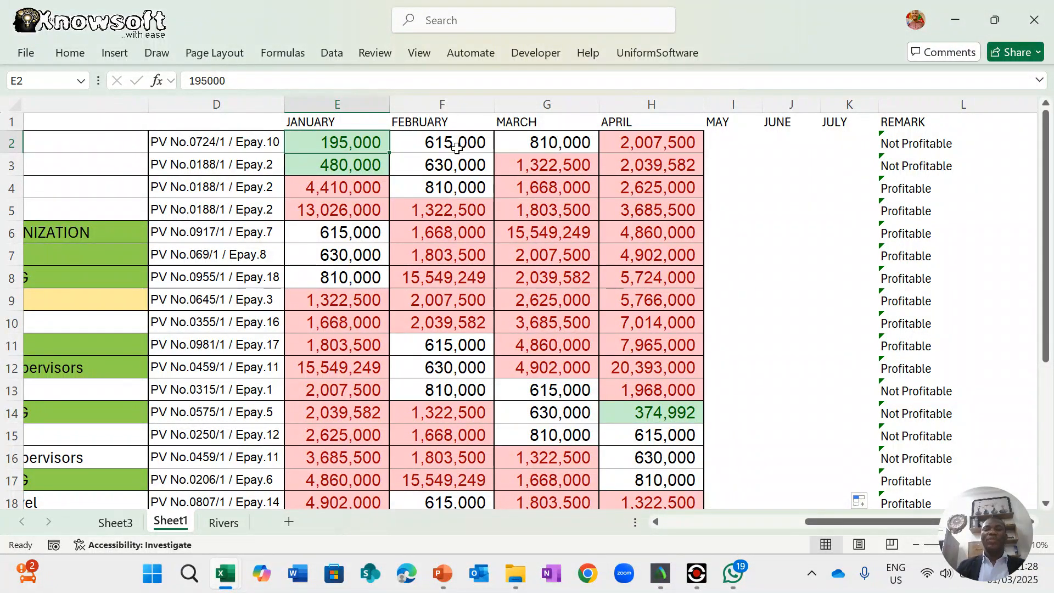
click(907, 160)
click(907, 144)
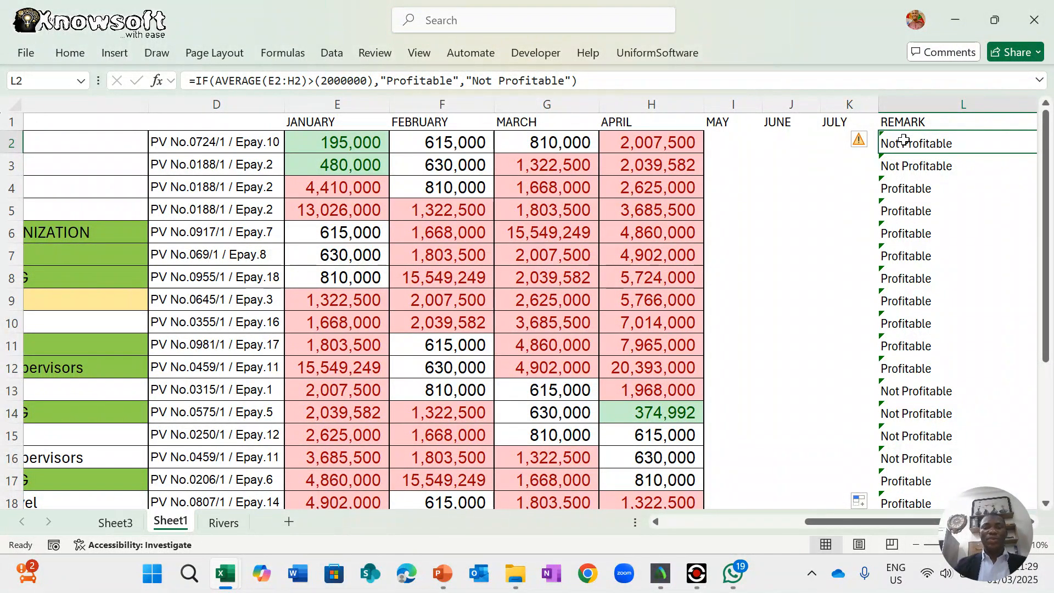
double_click(904, 140)
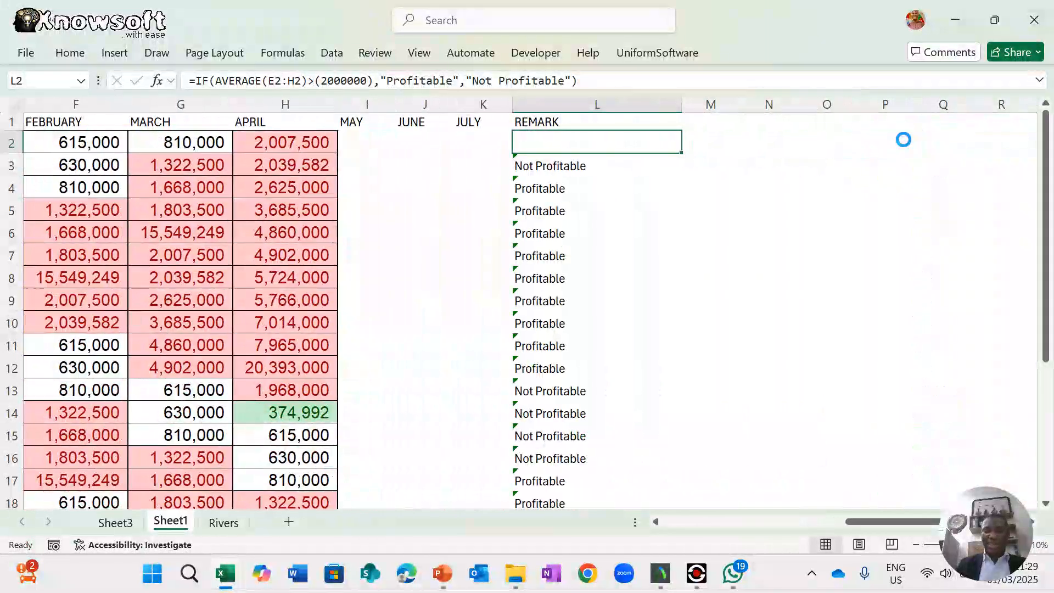
text(=if()
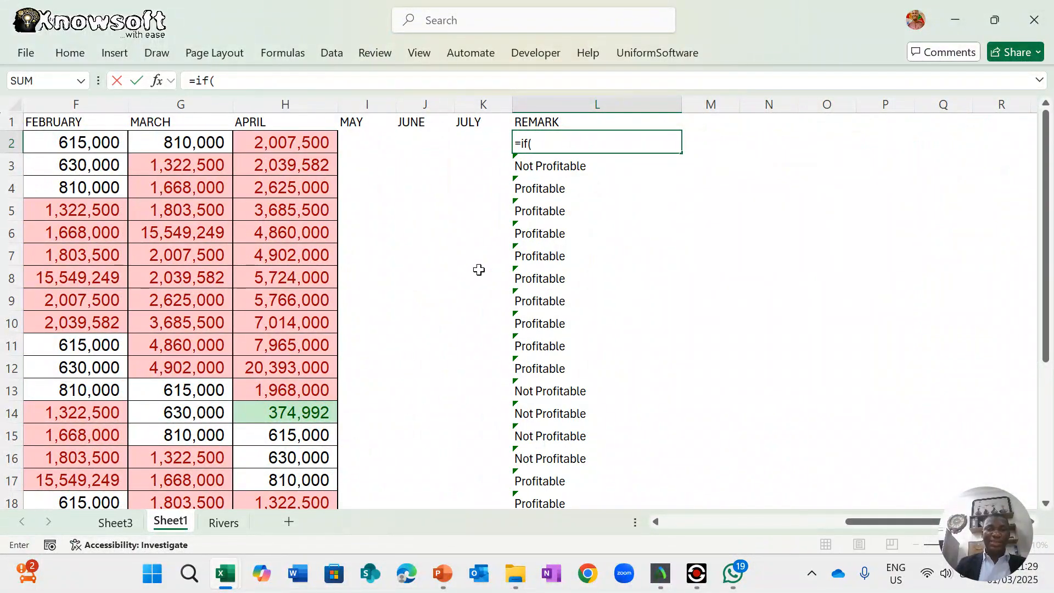
scroll(479, 270, left, 5)
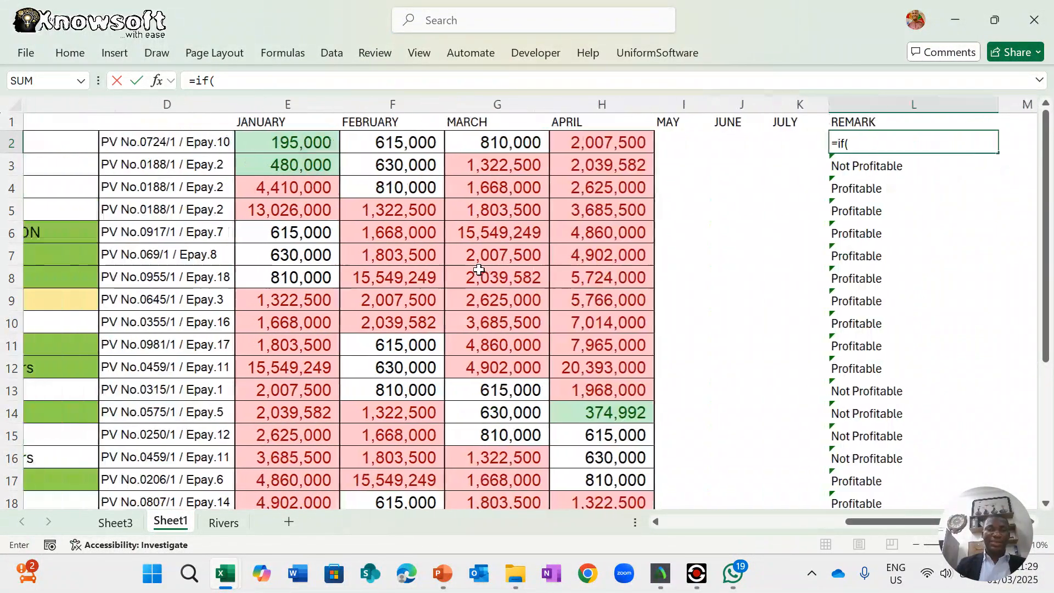
click(381, 145)
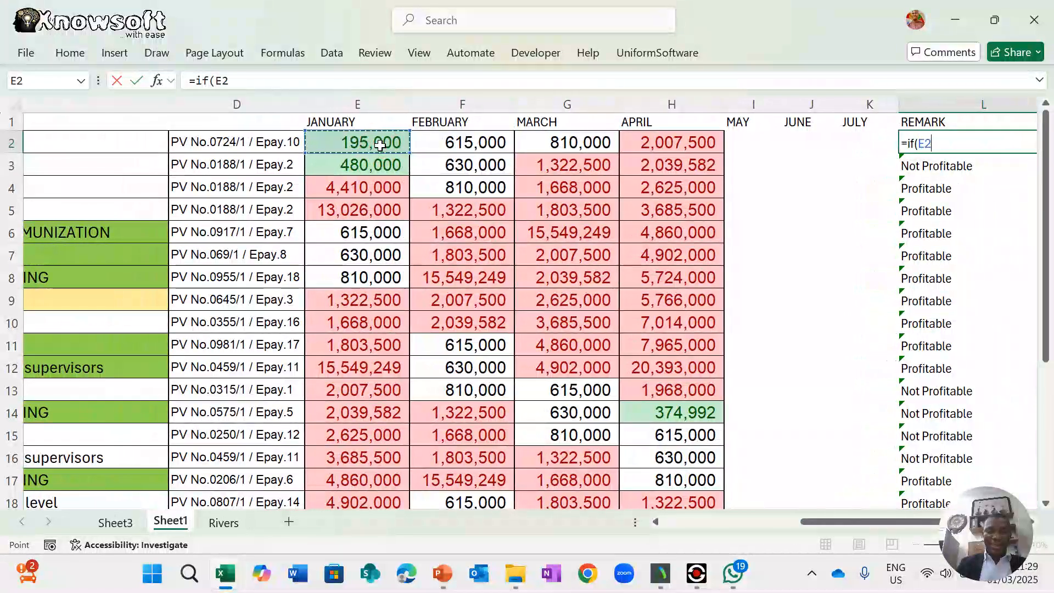
text(>)
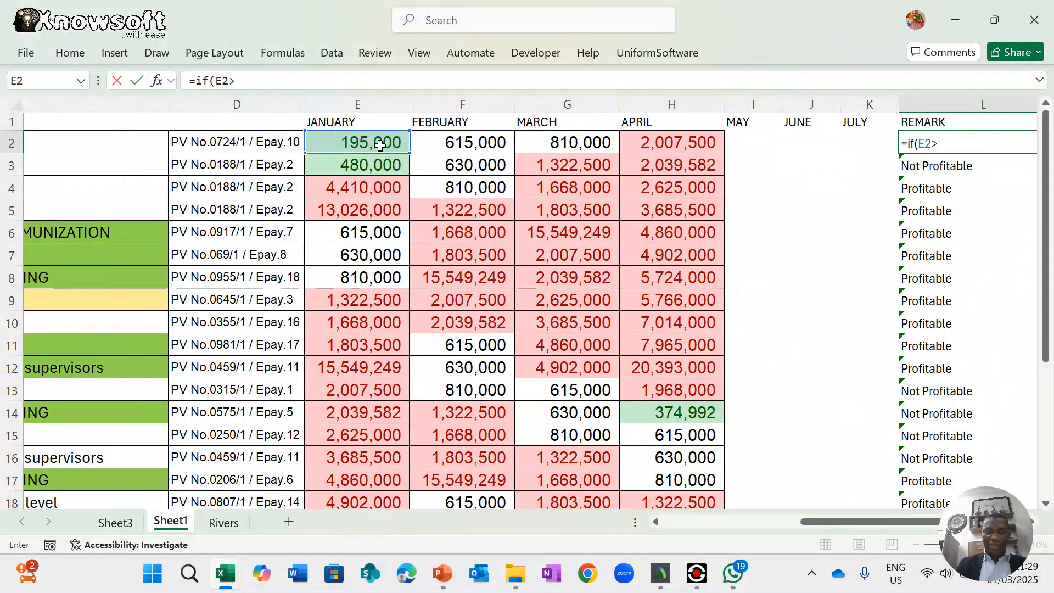
text(500000,"Pro)
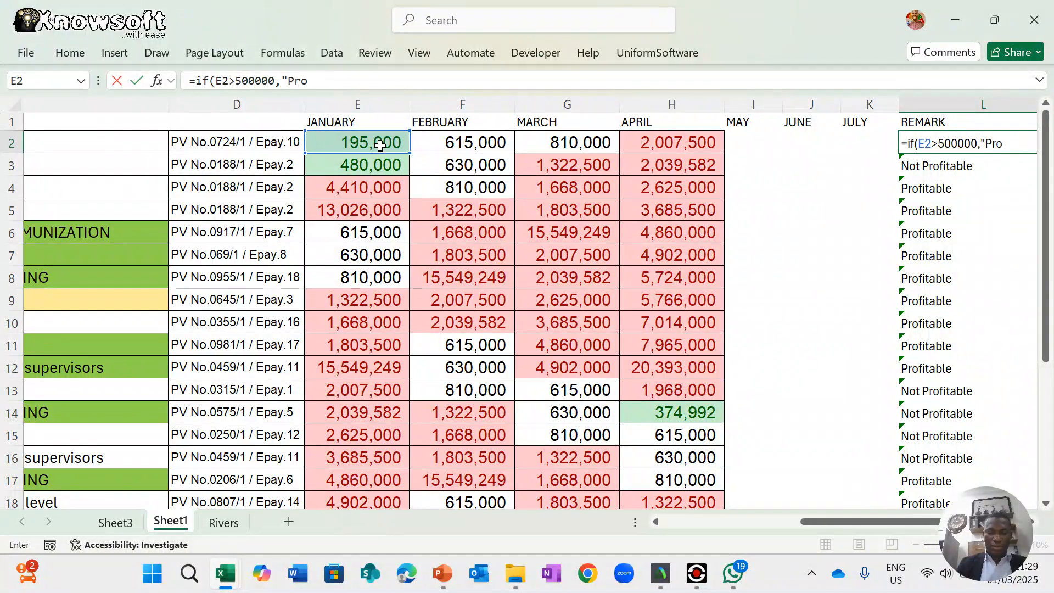
text(fitable)
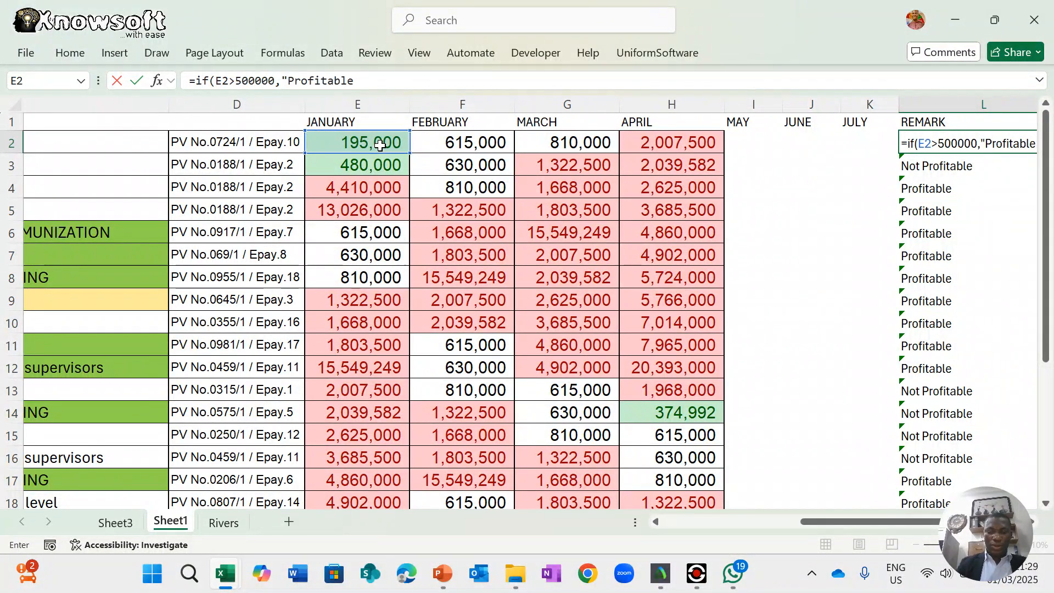
- Complete L2's IF formula with "Not Profitable" as the value if false and enter it
text(,)
key(BackSpace)
text(","Npt)
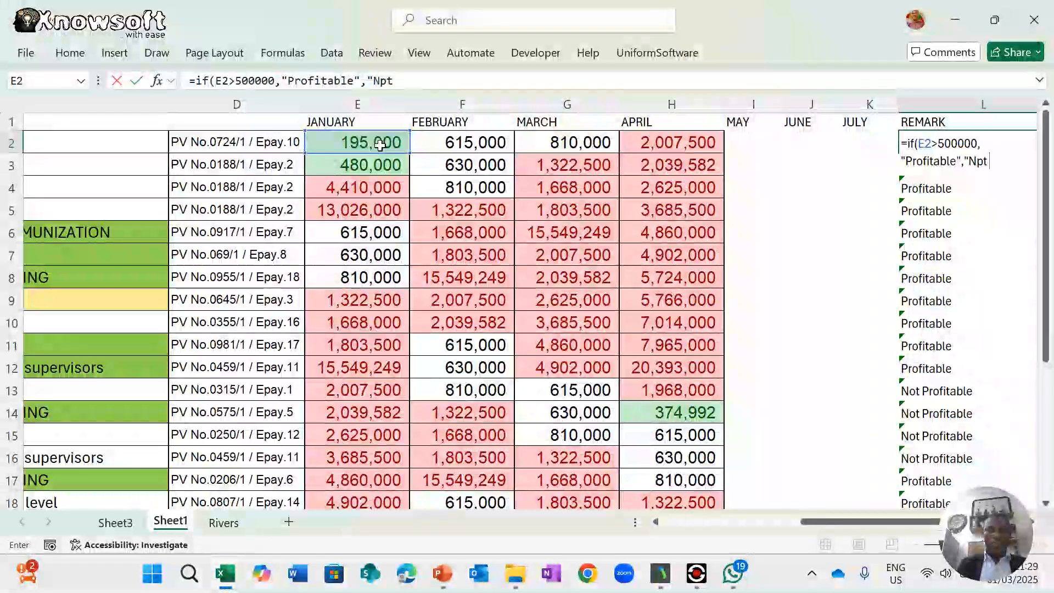
key(BackSpace)
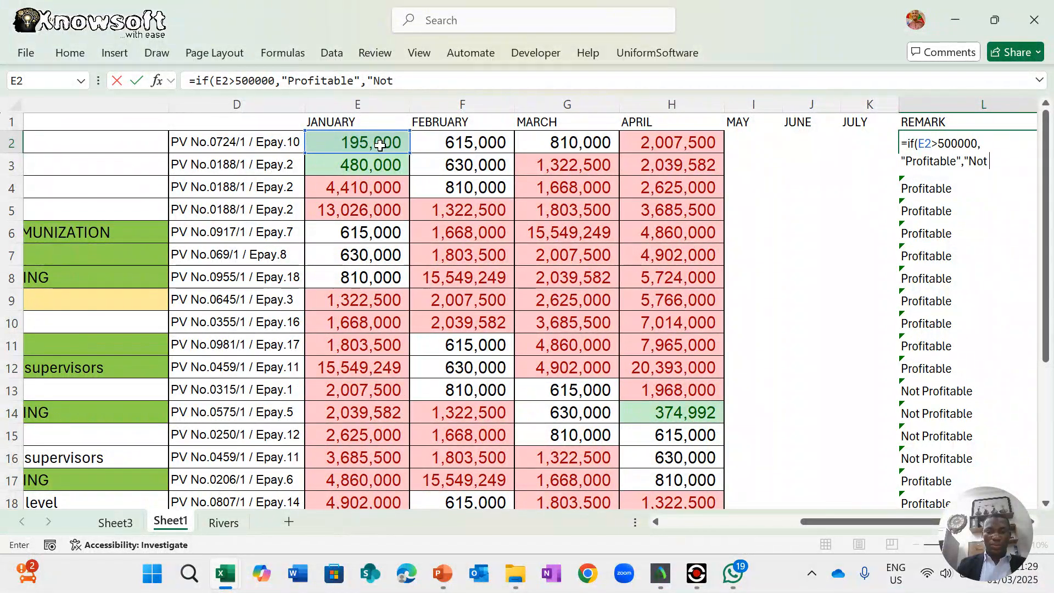
text(ot Profitab)
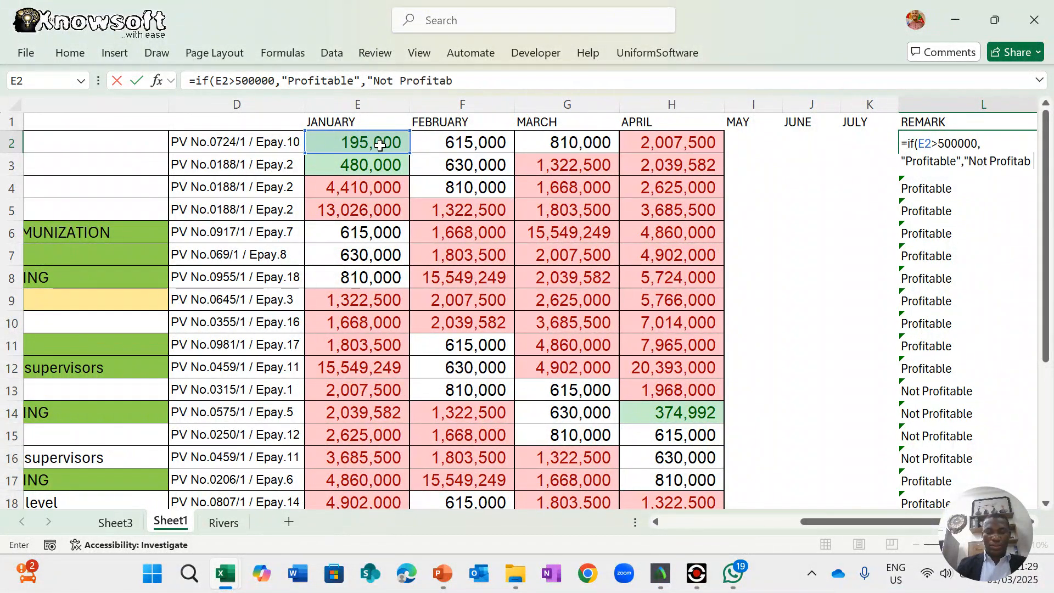
text(le"))
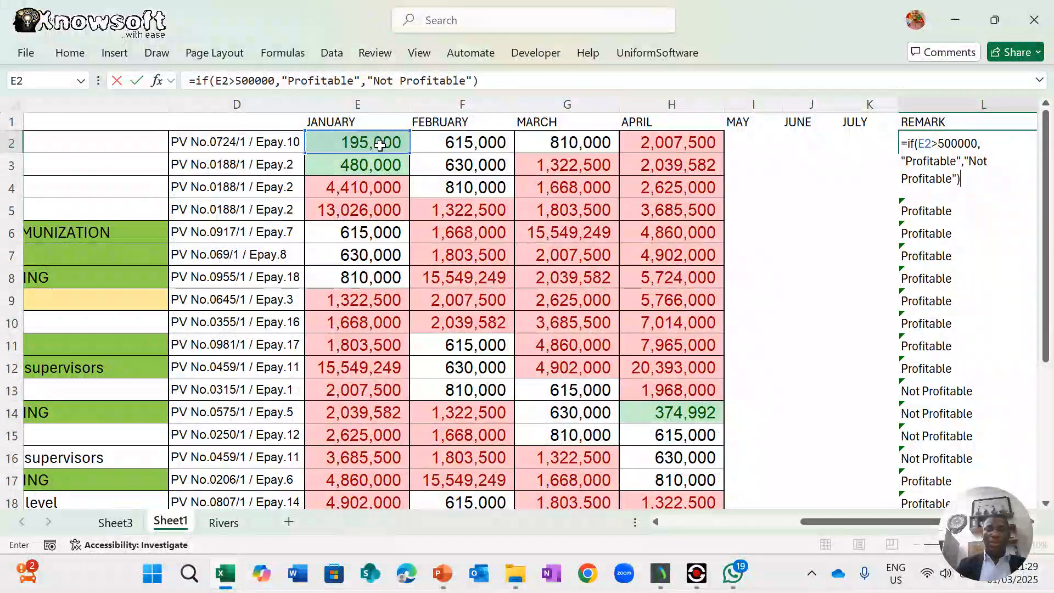
key(Return)
key(Return)
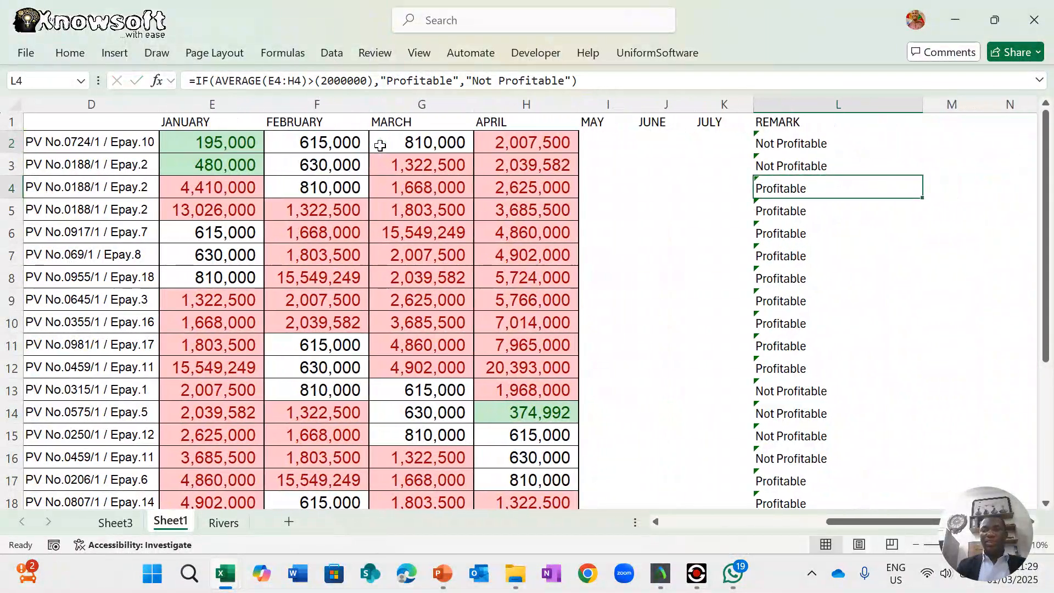
- Insert an outer IF with the condition F2>500000 and a comma before the existing IF in L2's formula
click(784, 143)
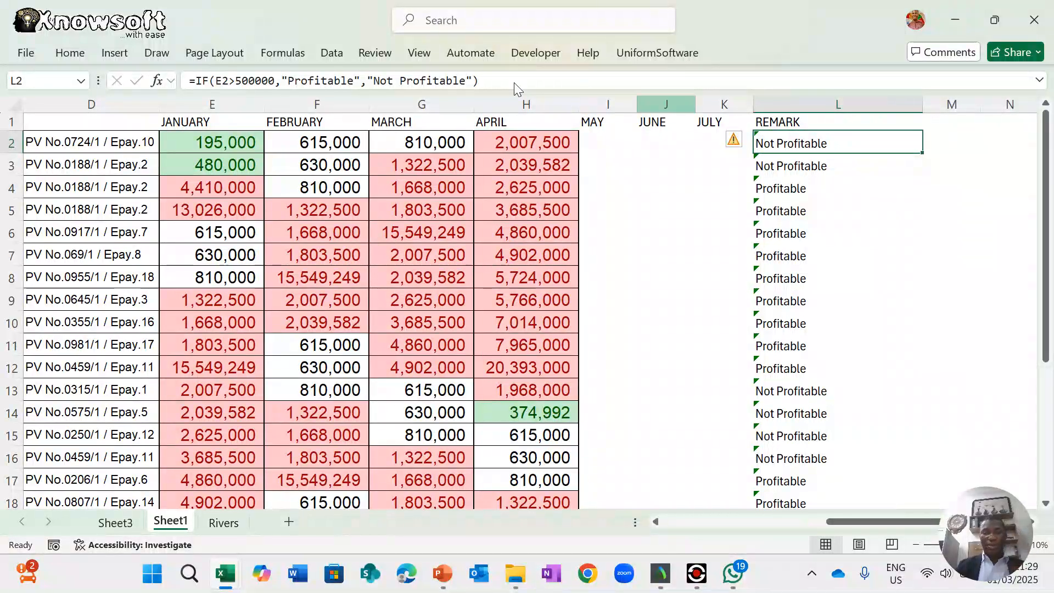
click(196, 79)
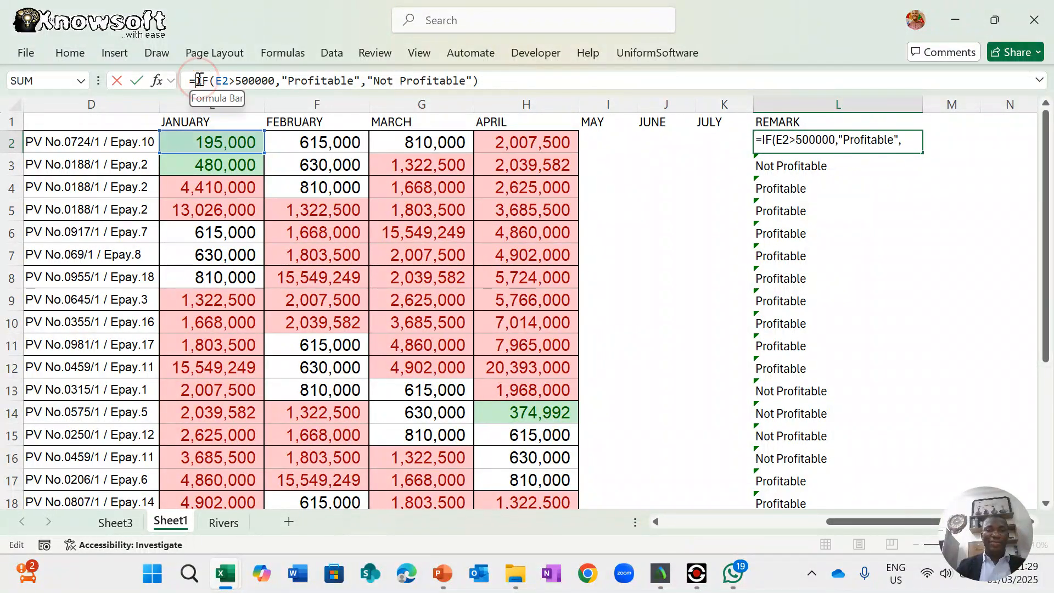
text(If)
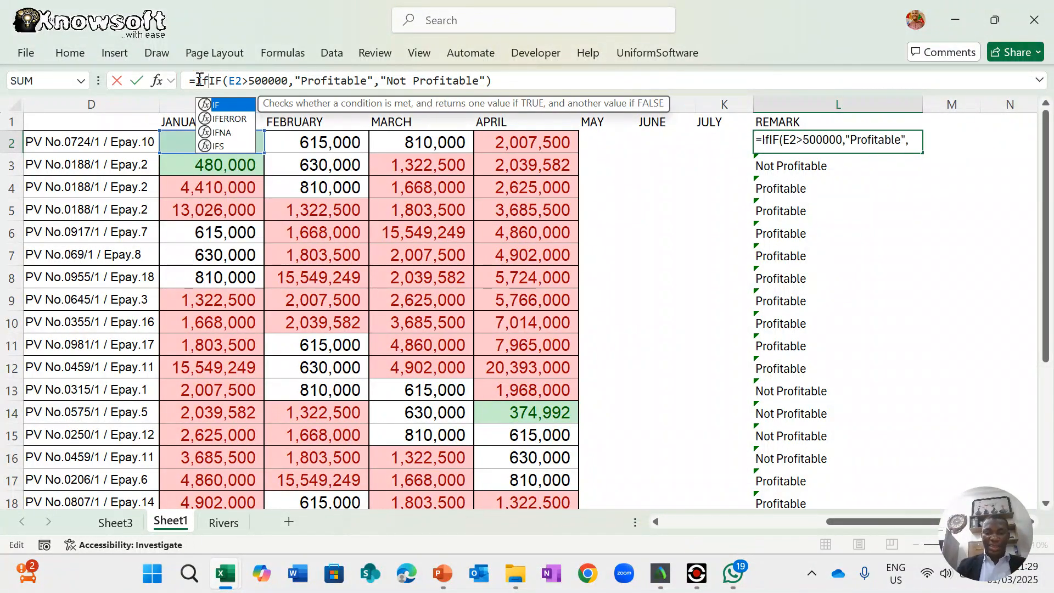
text(()
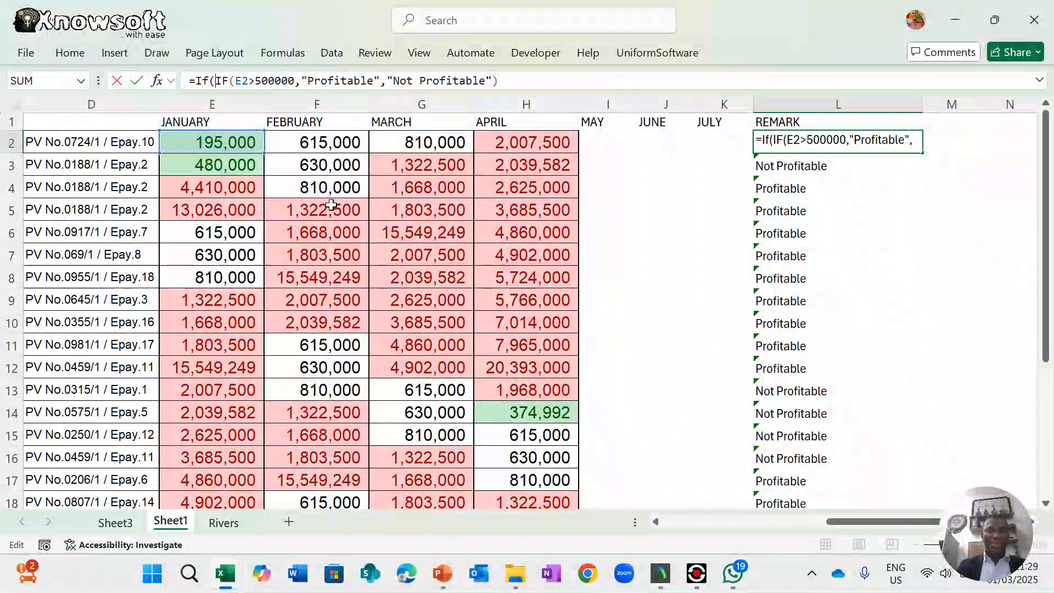
click(337, 142)
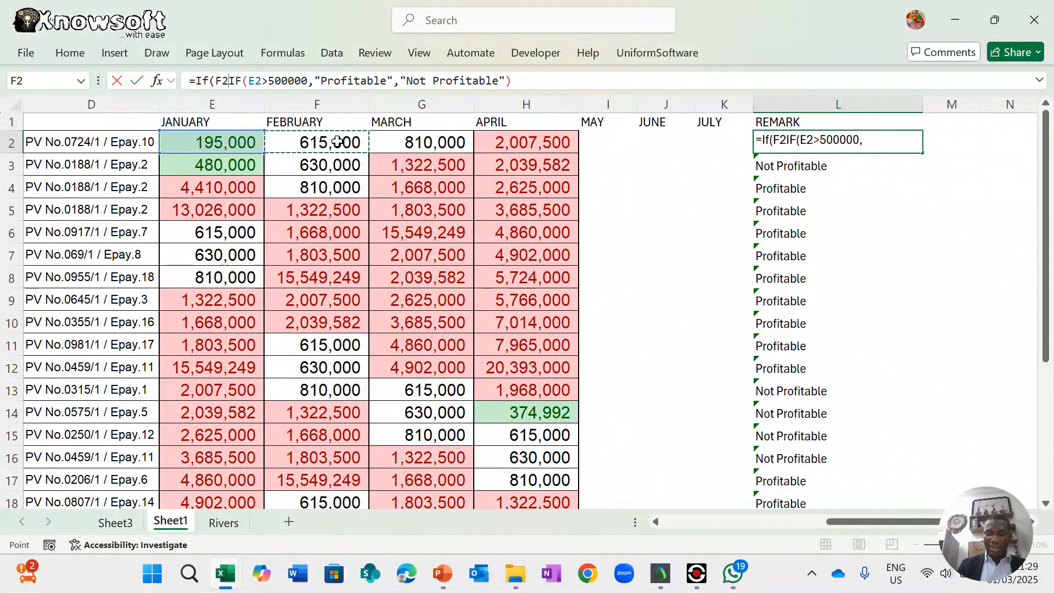
text(>)
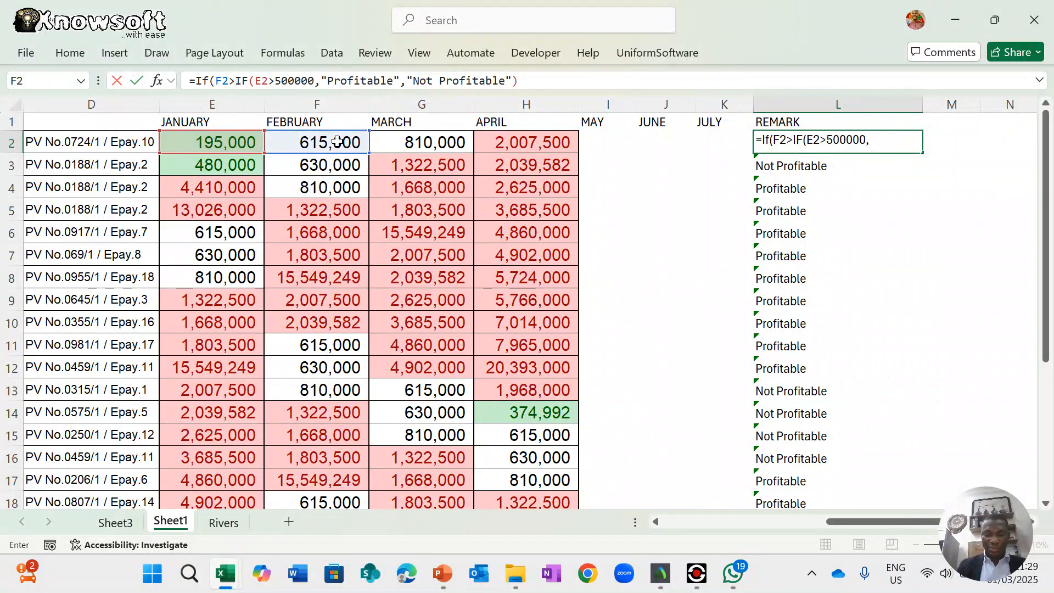
text(5)
text(00,)
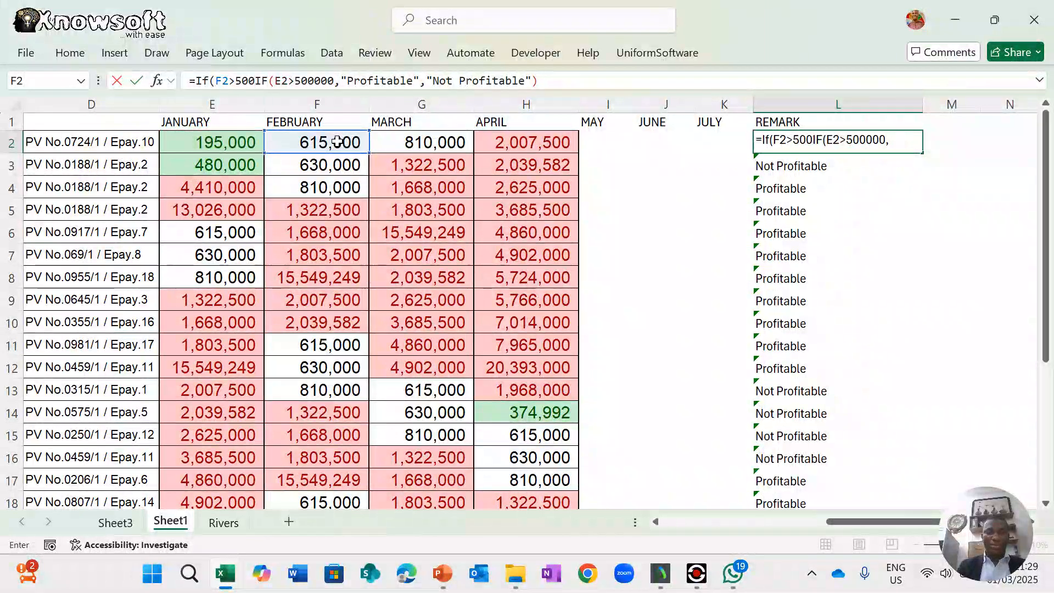
text(00)
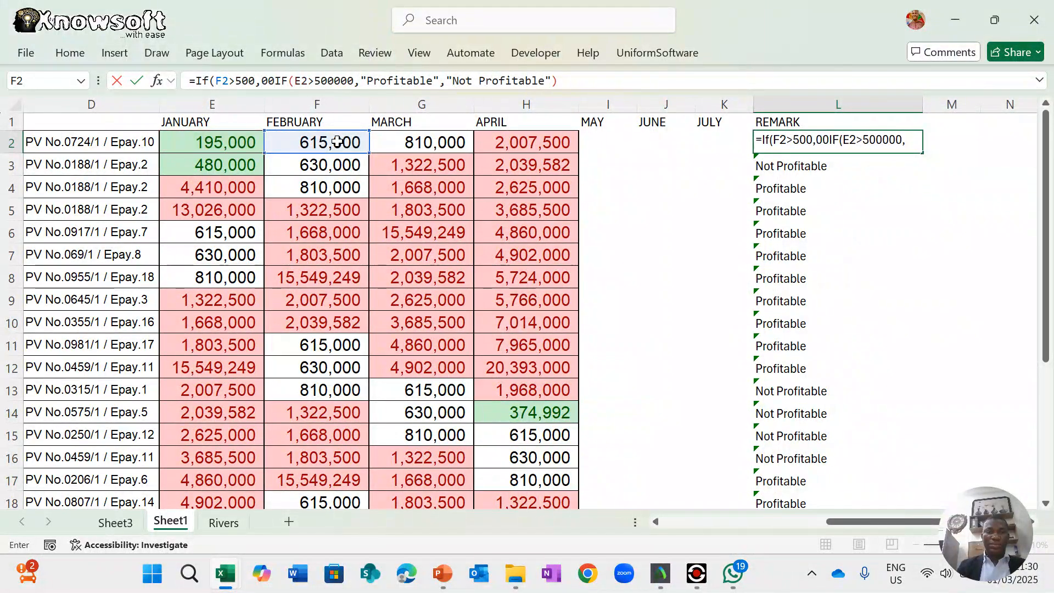
key(BackSpace)
key(BackSpace)
key(BackSpace)
text(000)
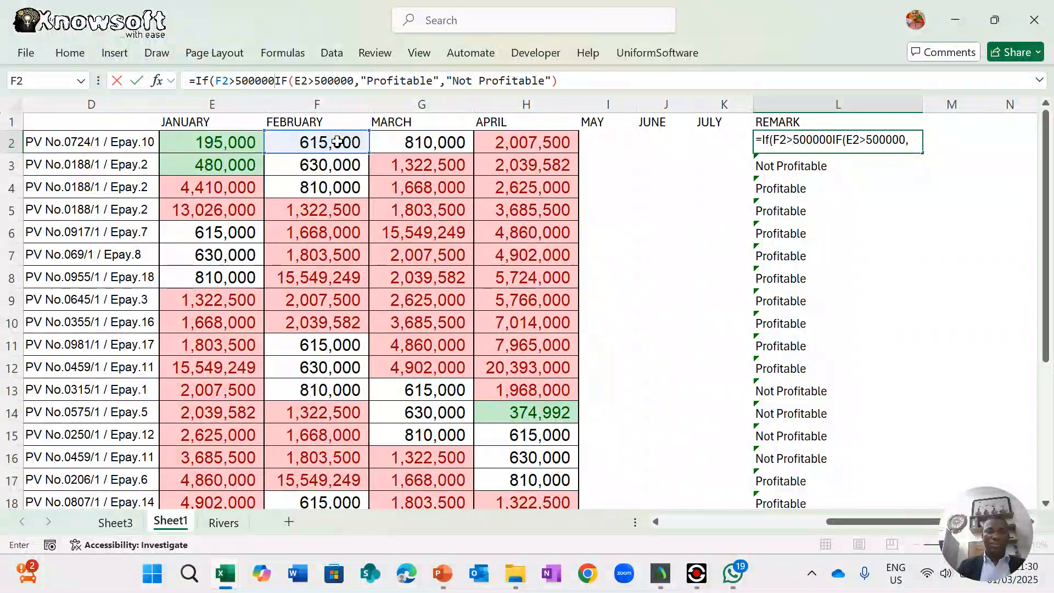
text(,)
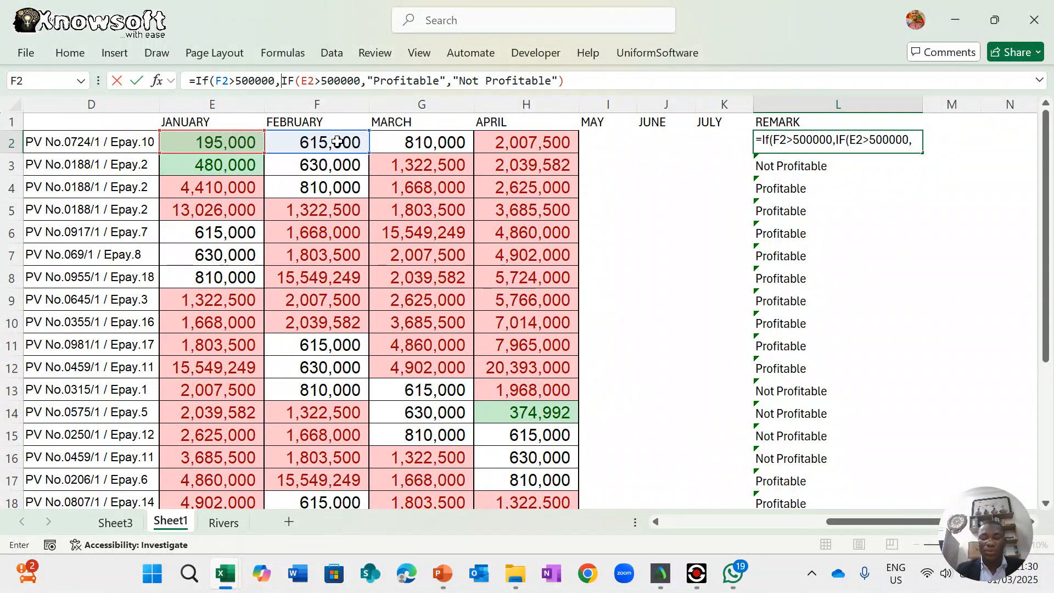
text("Pro)
key(BackSpace)
key(BackSpace)
key(BackSpace)
key(BackSpace)
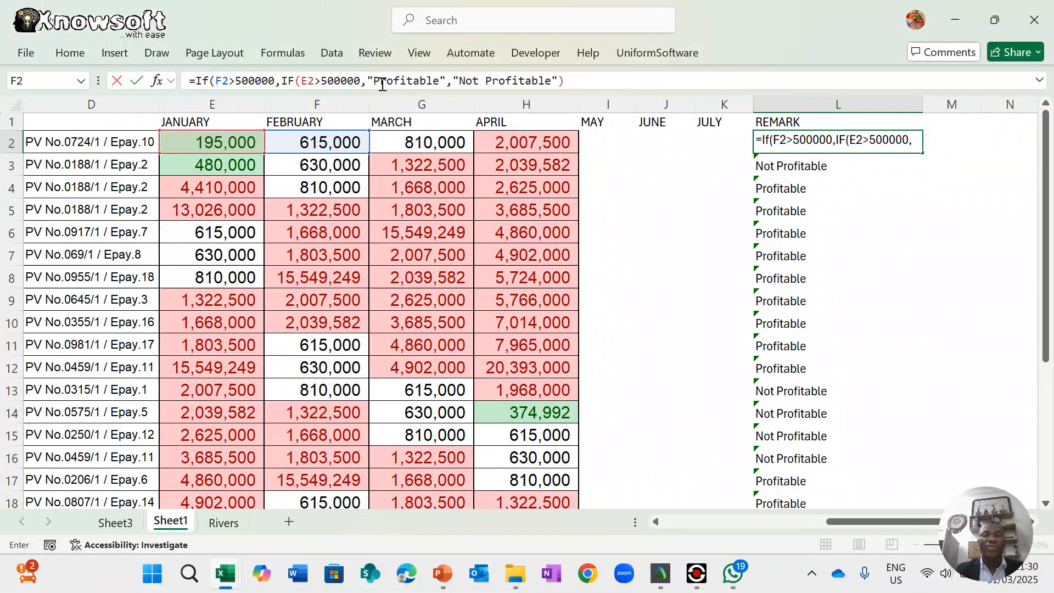
- Copy the "Profitable","Not Profitable" arguments in L2's formula and paste them after the F2>500000 condition, without an extra quotation mark
drag(368, 80, 562, 80)
key(ctrl+c)
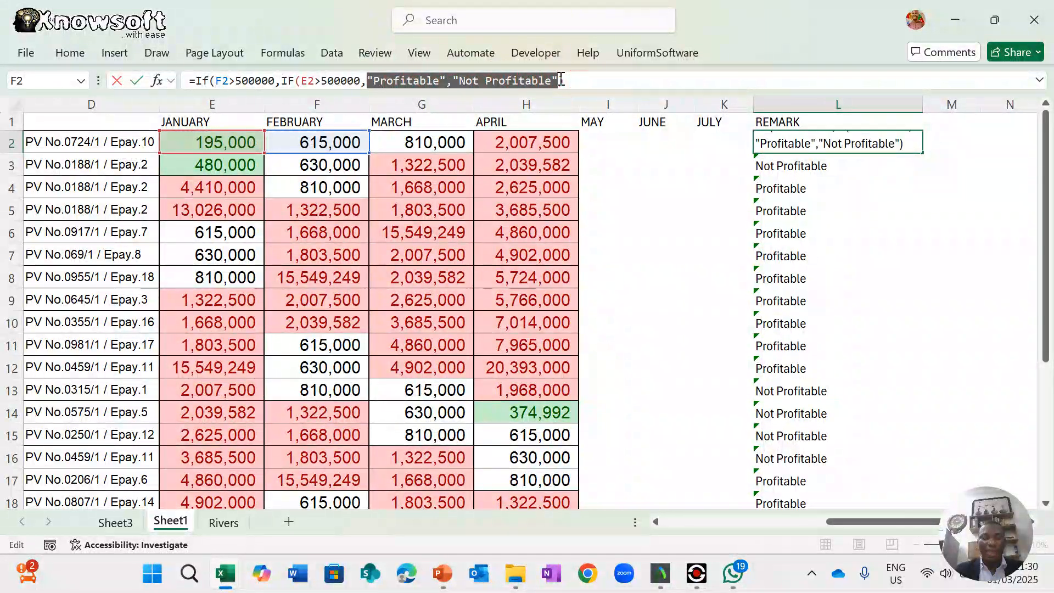
click(285, 81)
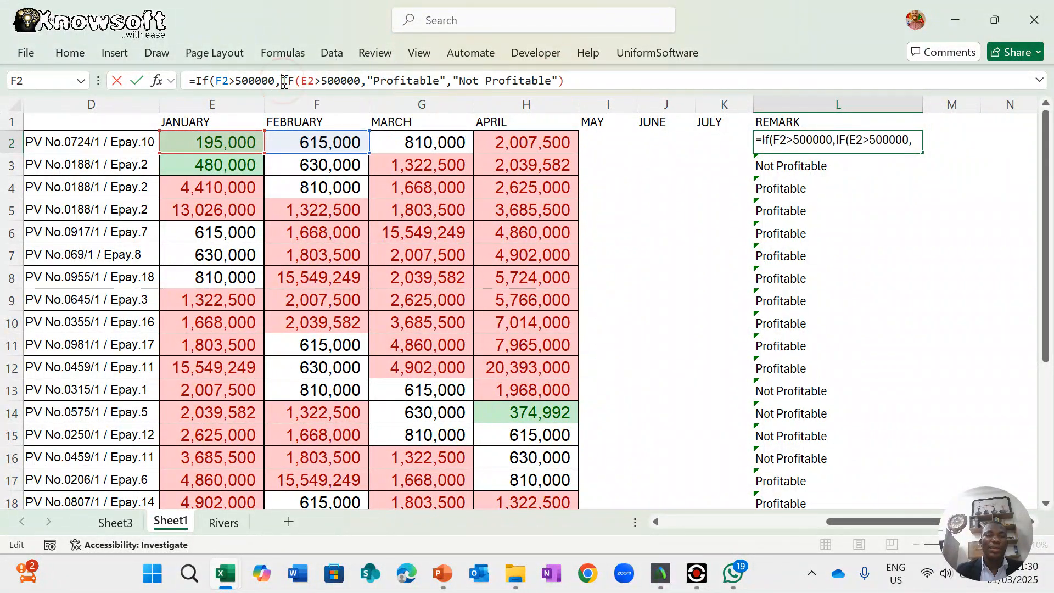
text(")
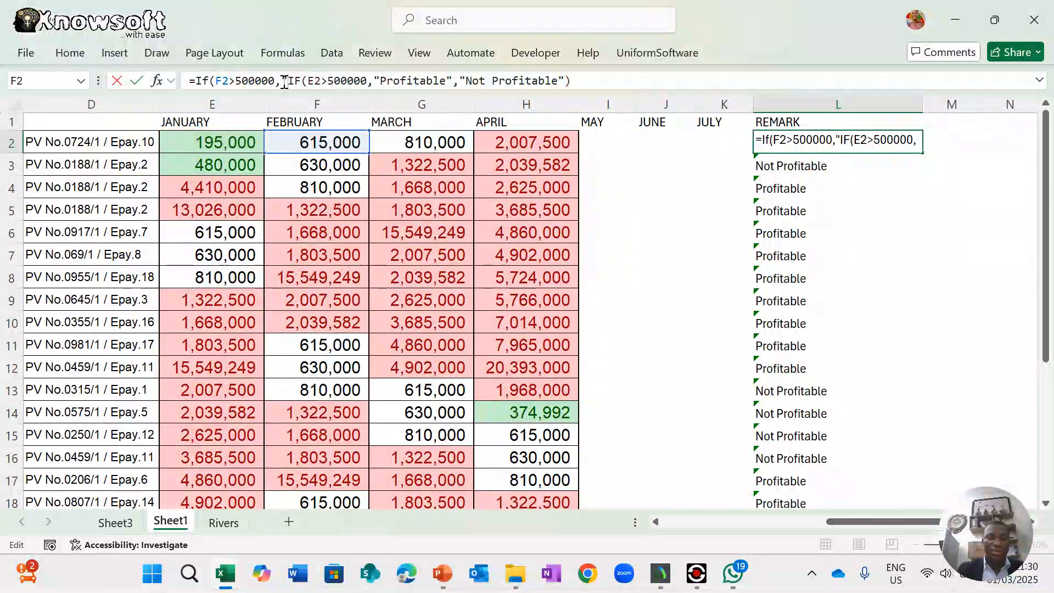
key(ctrl+v)
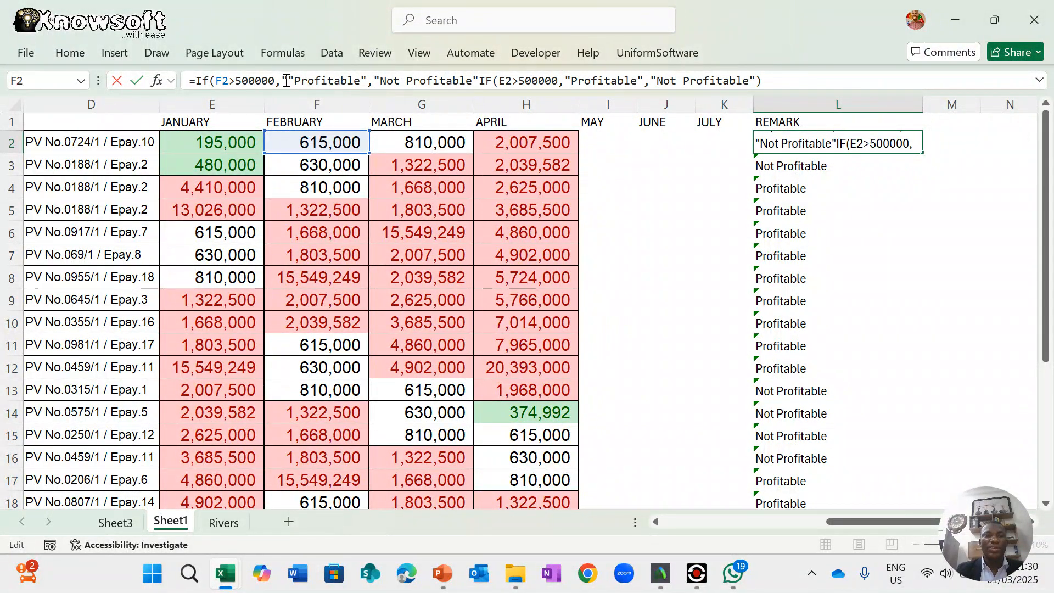
click(287, 80)
key(BackSpace)
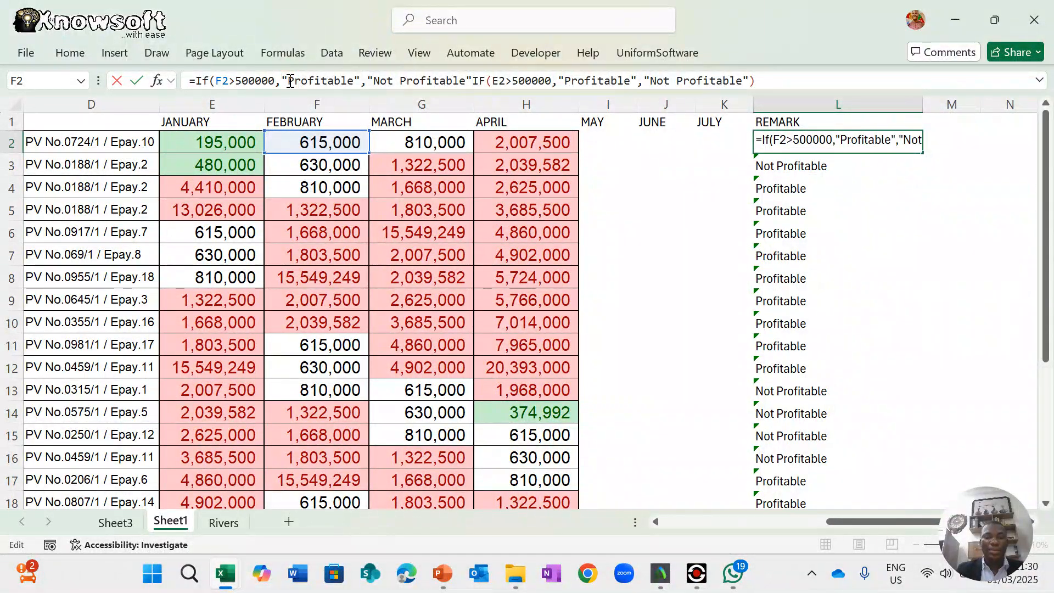
text(()
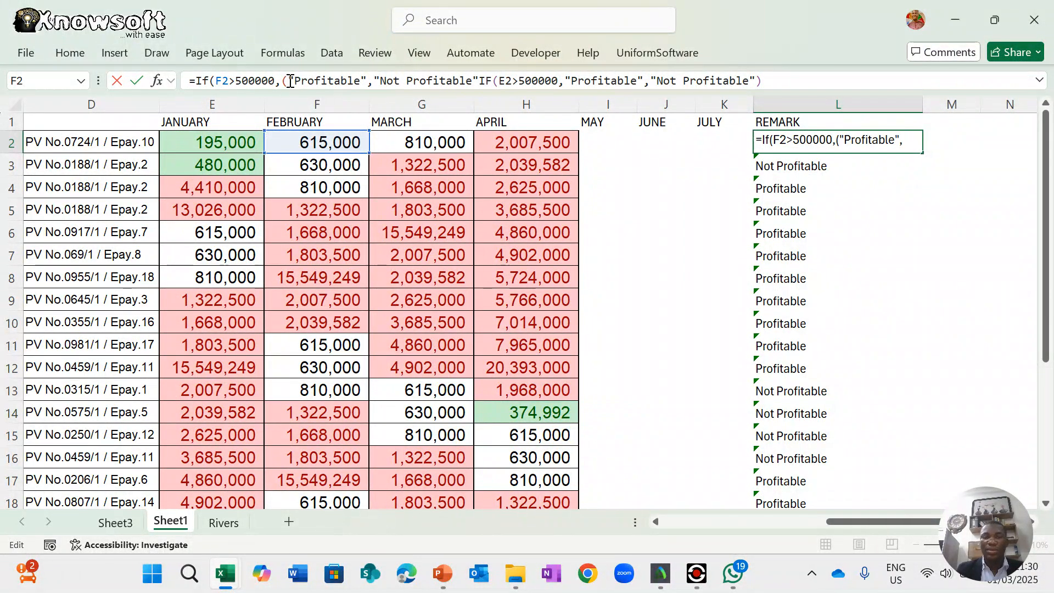
key(BackSpace)
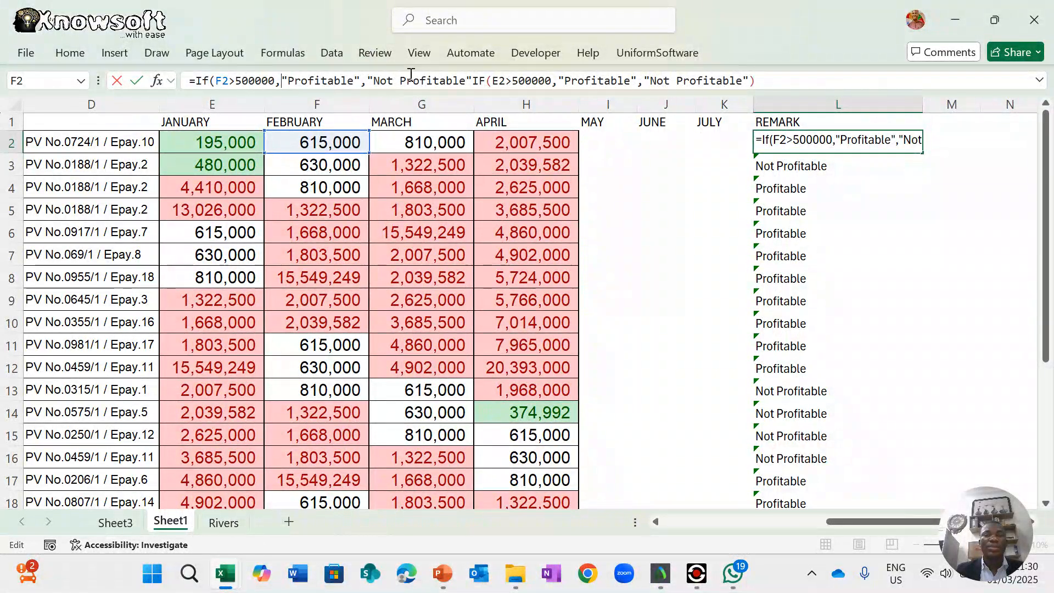
- Remove the "Not Profitable" argument before the nested IF in L2's formula and enter the formula
click(467, 84)
key(BackSpace)
key(BackSpace)
key(BackSpace)
key(BackSpace)
key(BackSpace)
key(BackSpace)
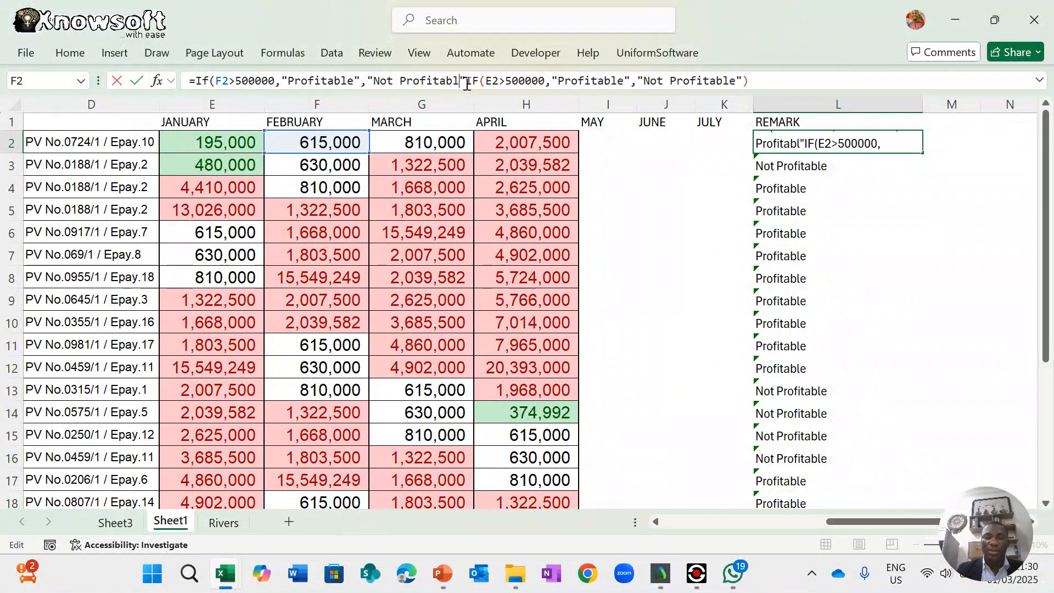
key(BackSpace)
key(BackSpace)
key(BackSpace)
key(BackSpace)
key(BackSpace)
key(BackSpace)
key(BackSpace)
key(BackSpace)
key(BackSpace)
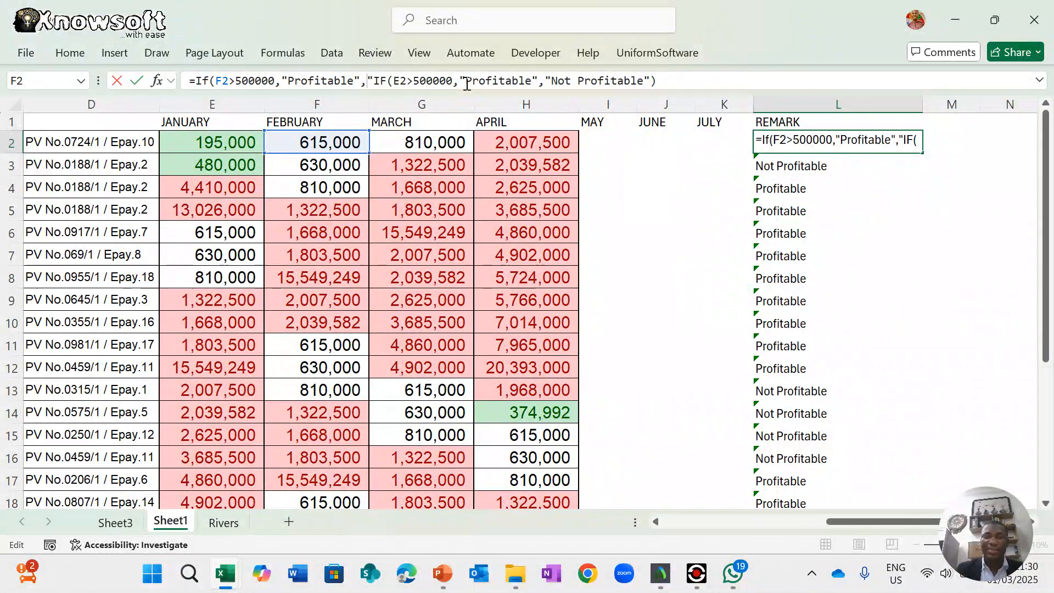
key(Delete)
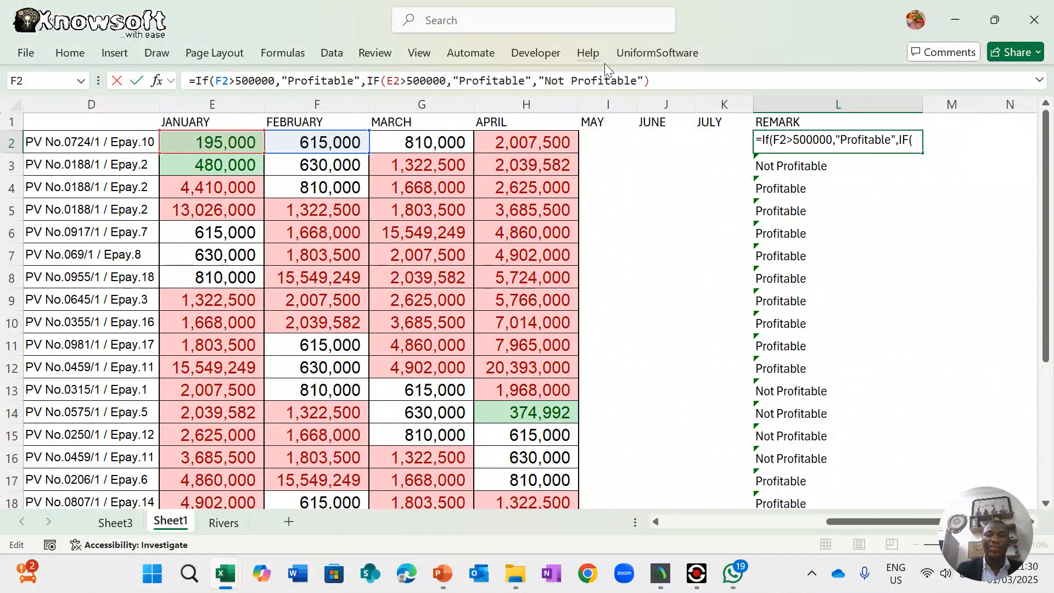
click(677, 81)
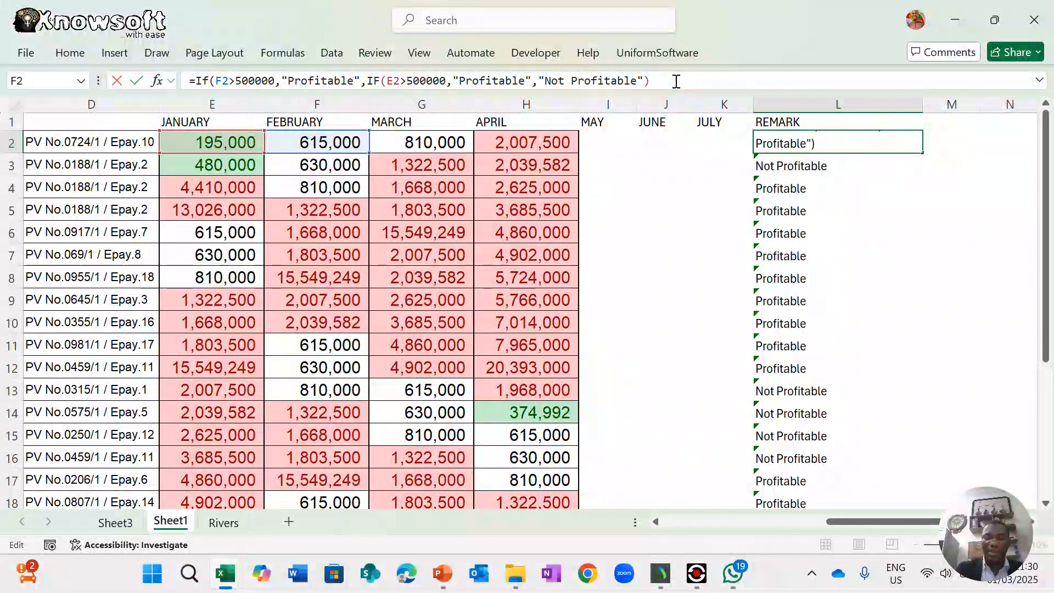
key(Return)
key(Return)
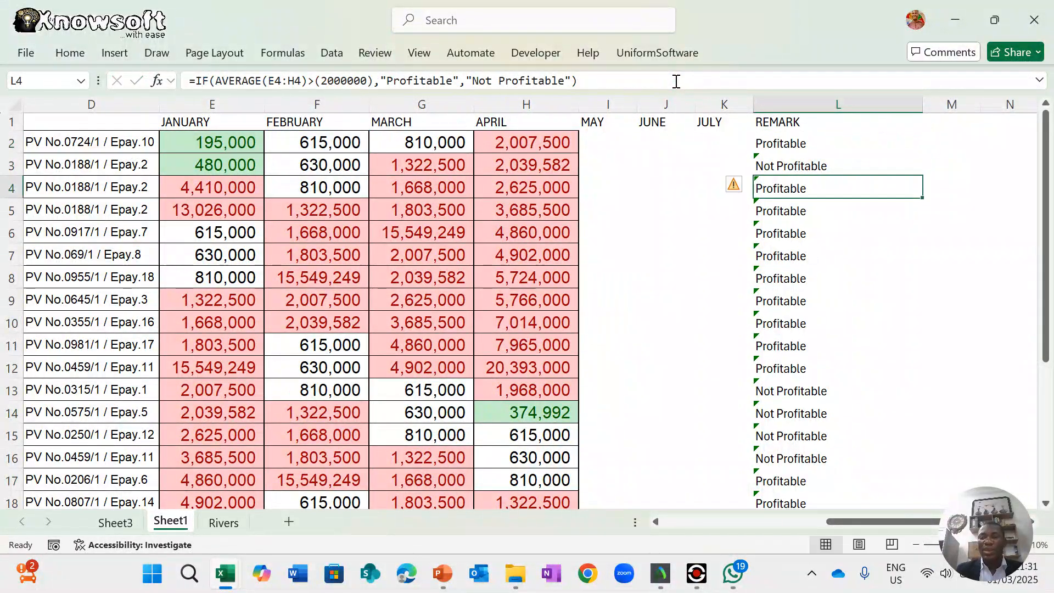
- Wrap L2's formula in another outer IF with the condition G2>500000 and a comma before the existing IF
click(795, 145)
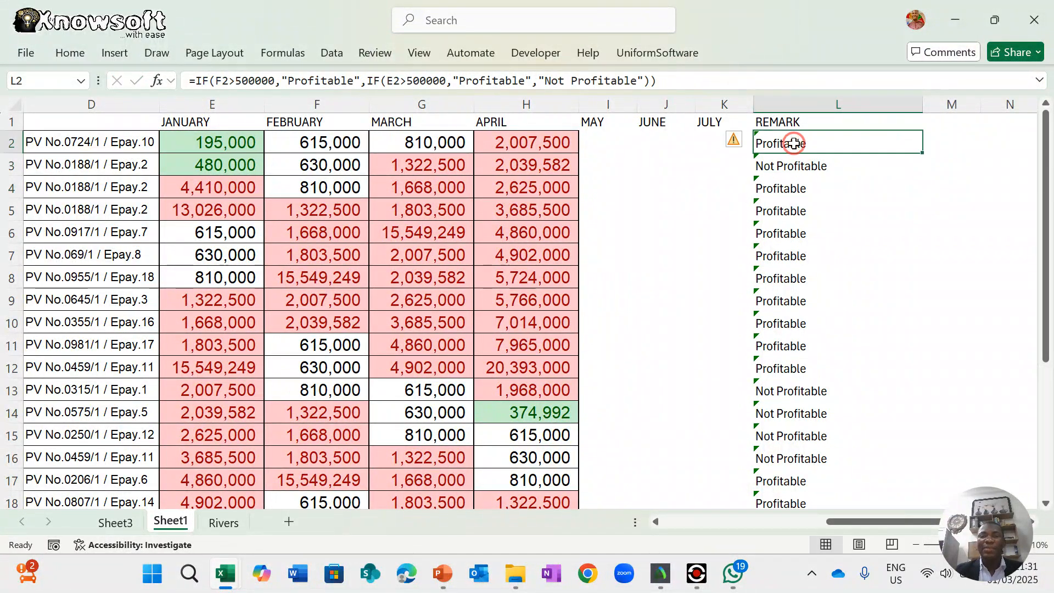
click(234, 144)
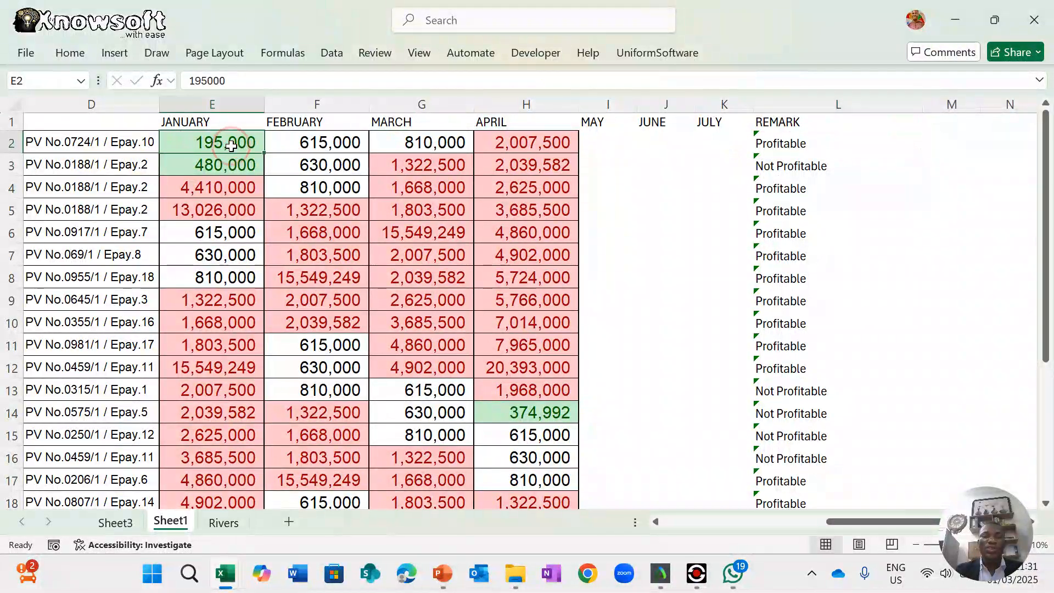
click(322, 144)
click(781, 141)
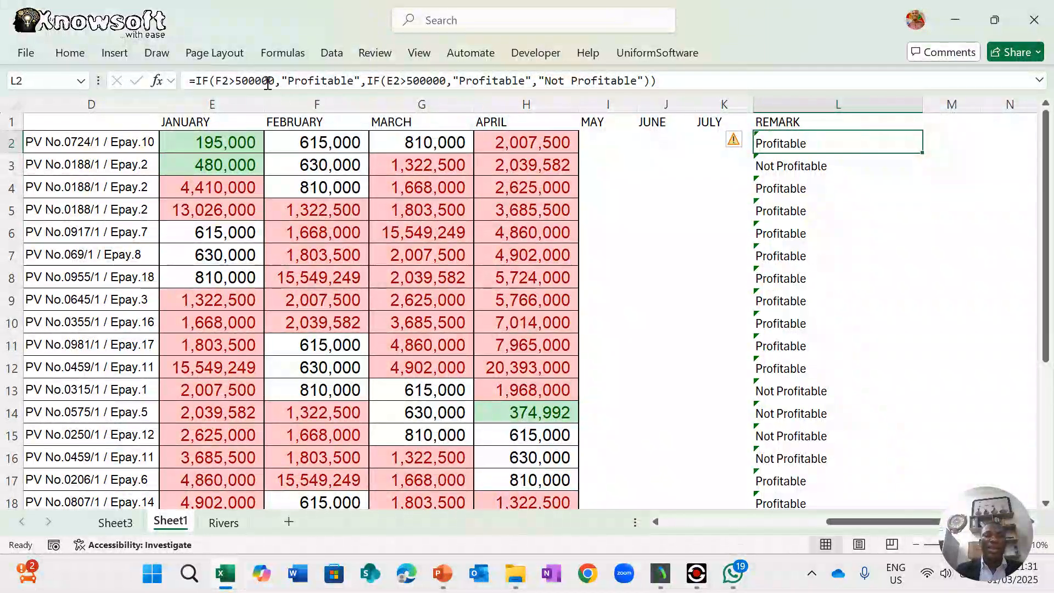
click(198, 83)
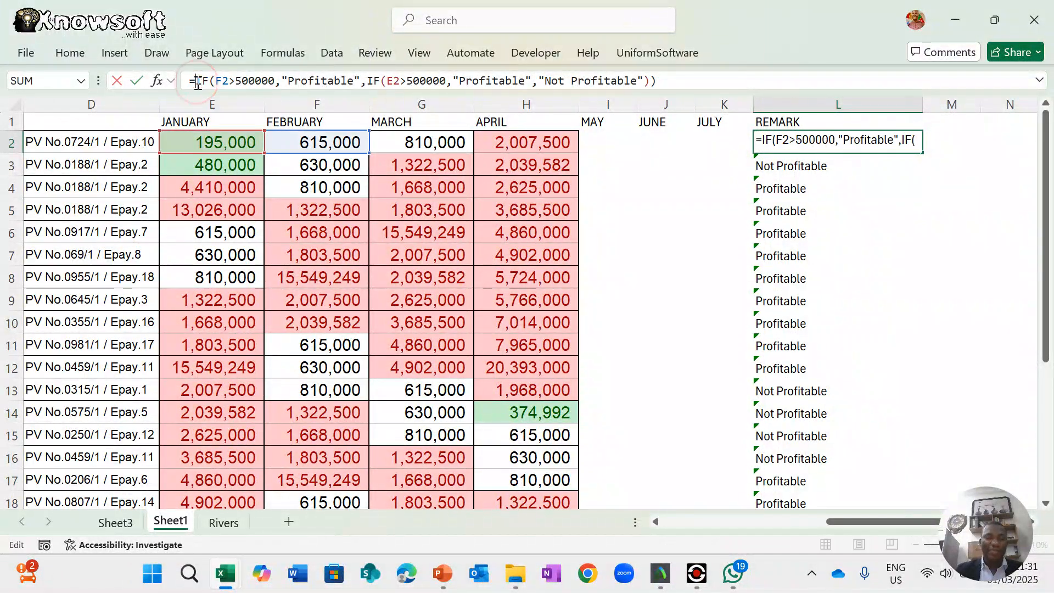
text(If()
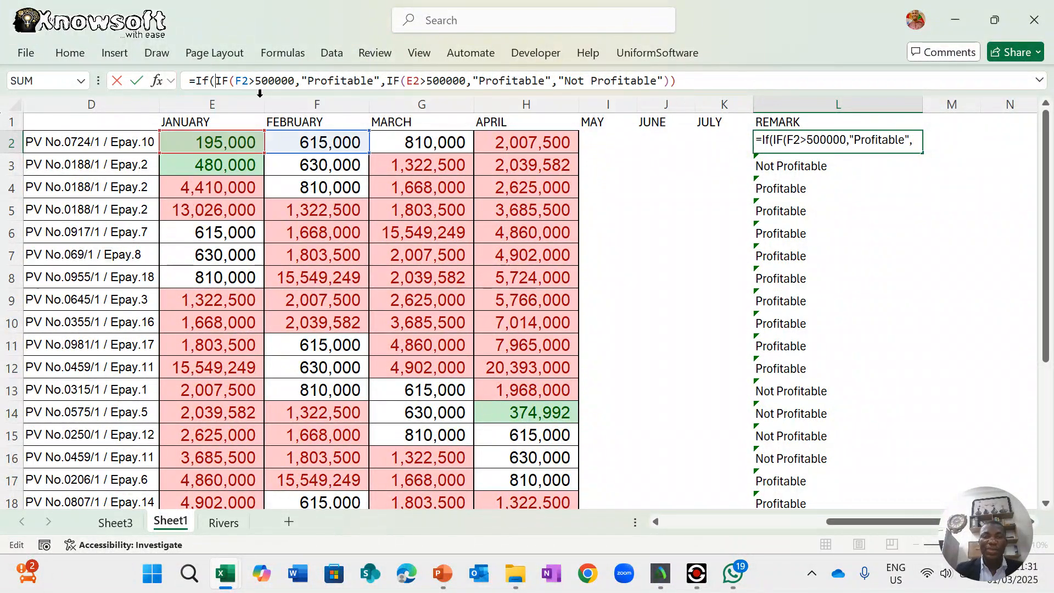
click(423, 142)
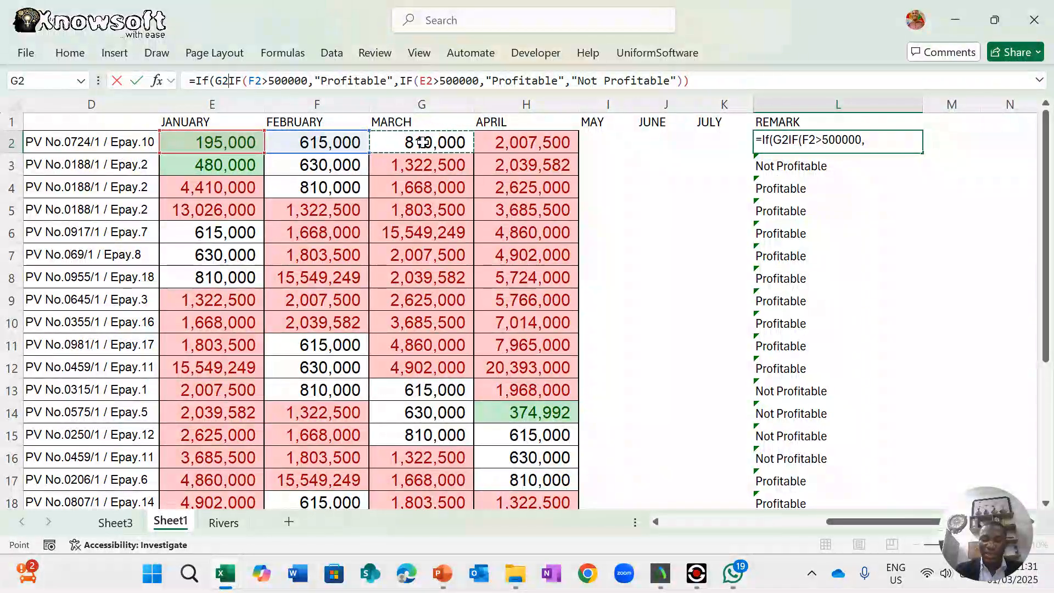
text(>500000)
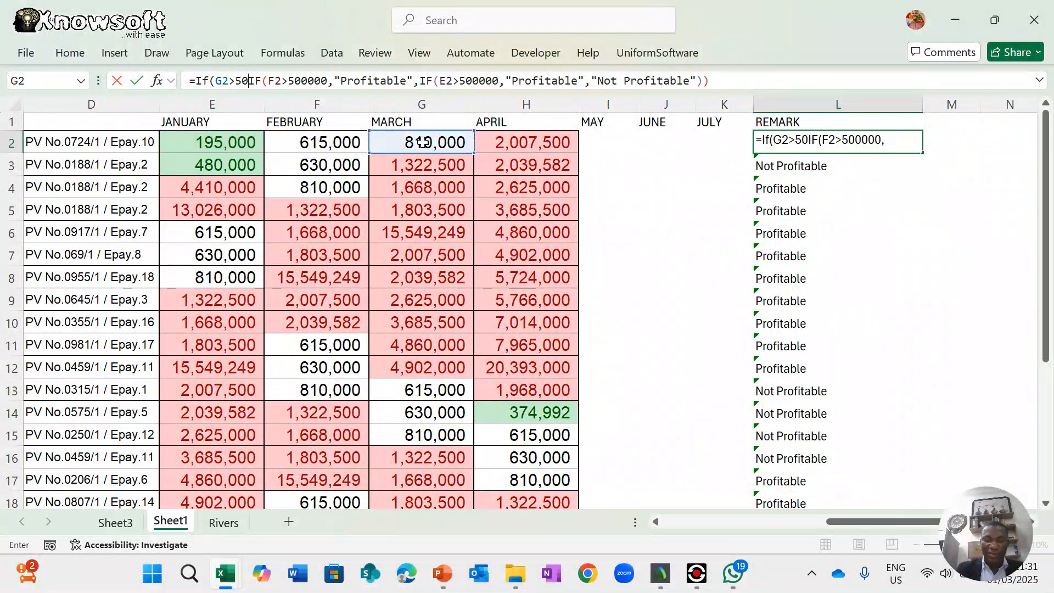
text(,)
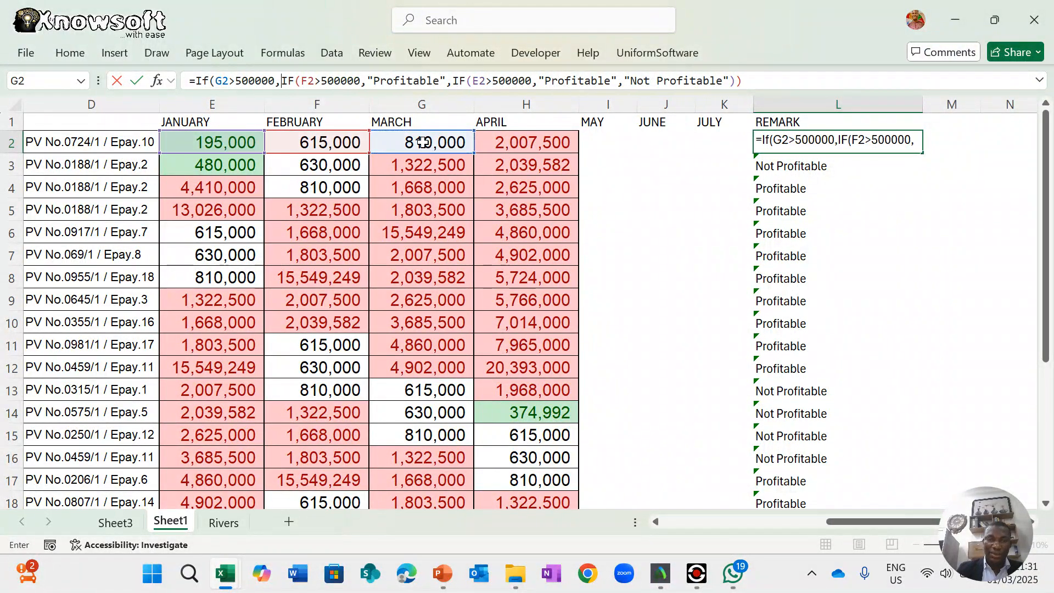
- Add "Profitnable" and a comma as the new outer IF's value if true, and enter L2's formula
text("Profitnable)
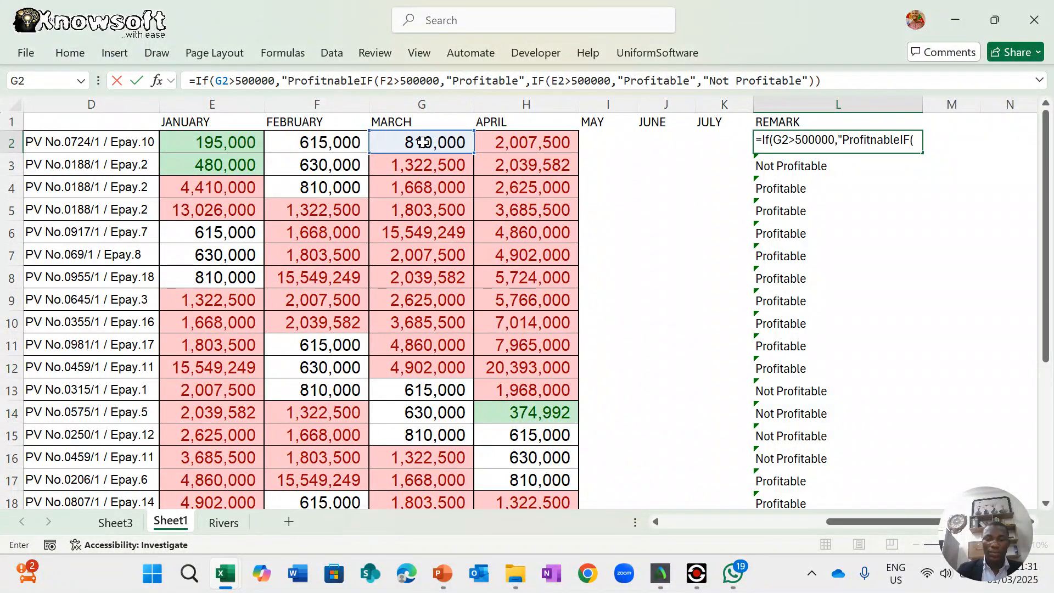
text(")
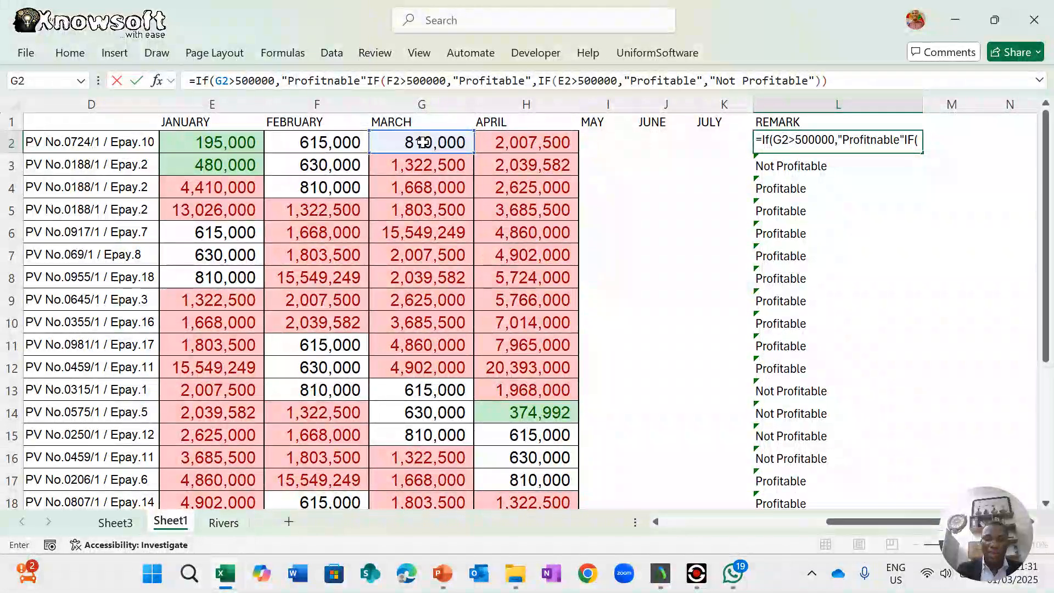
text(,)
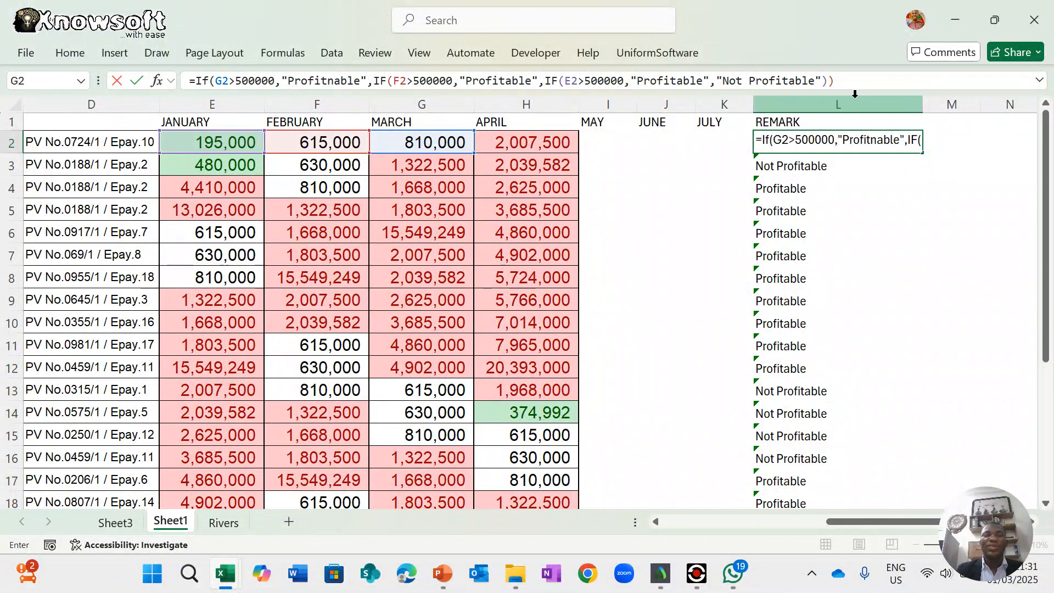
click(849, 82)
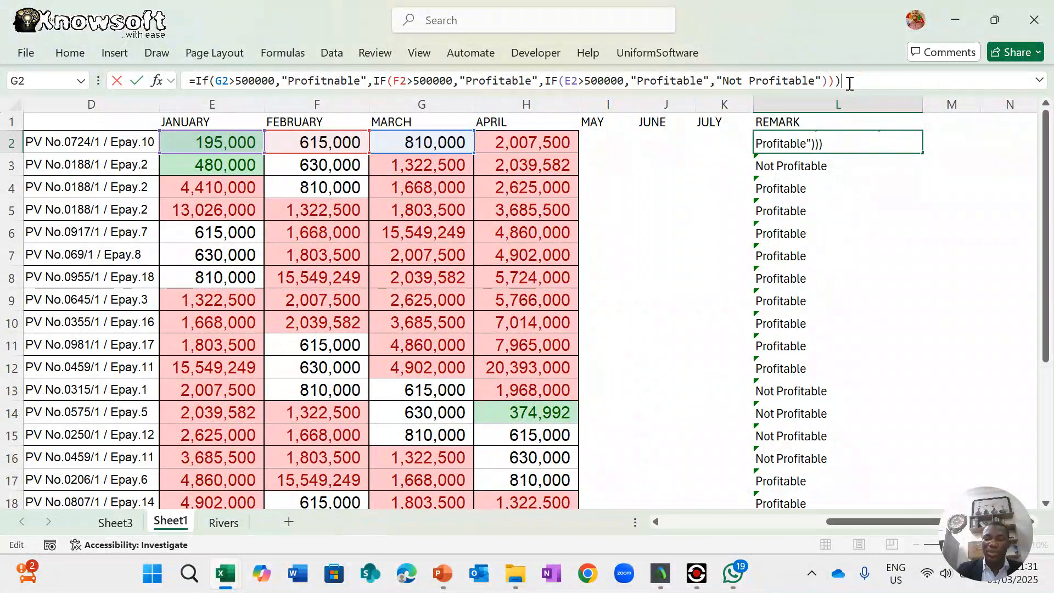
key(Return)
key(Down)
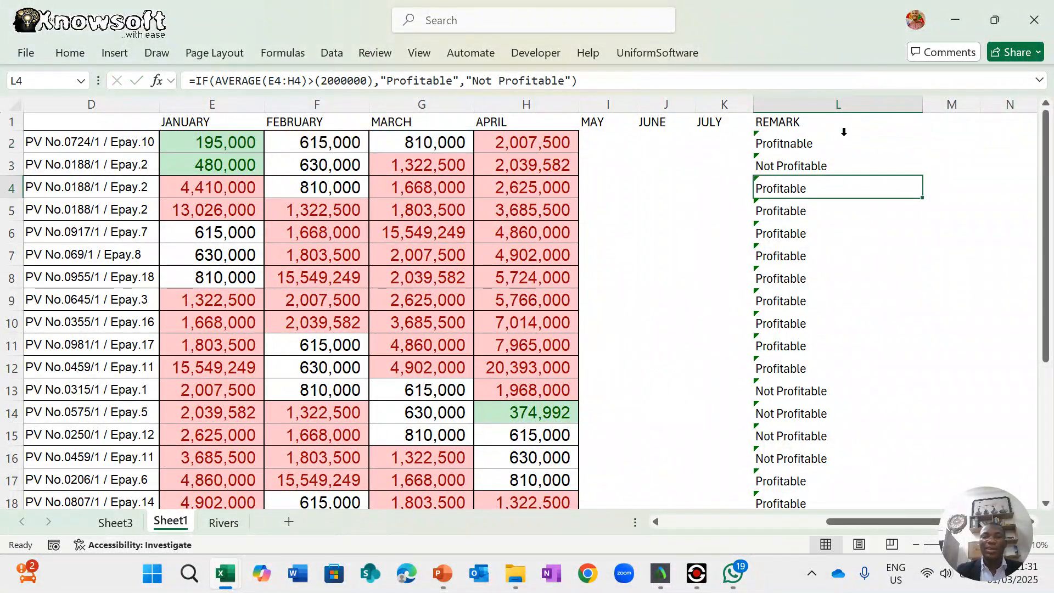
- Set the March value in G2 to 400000 and check the remark in L2
click(778, 140)
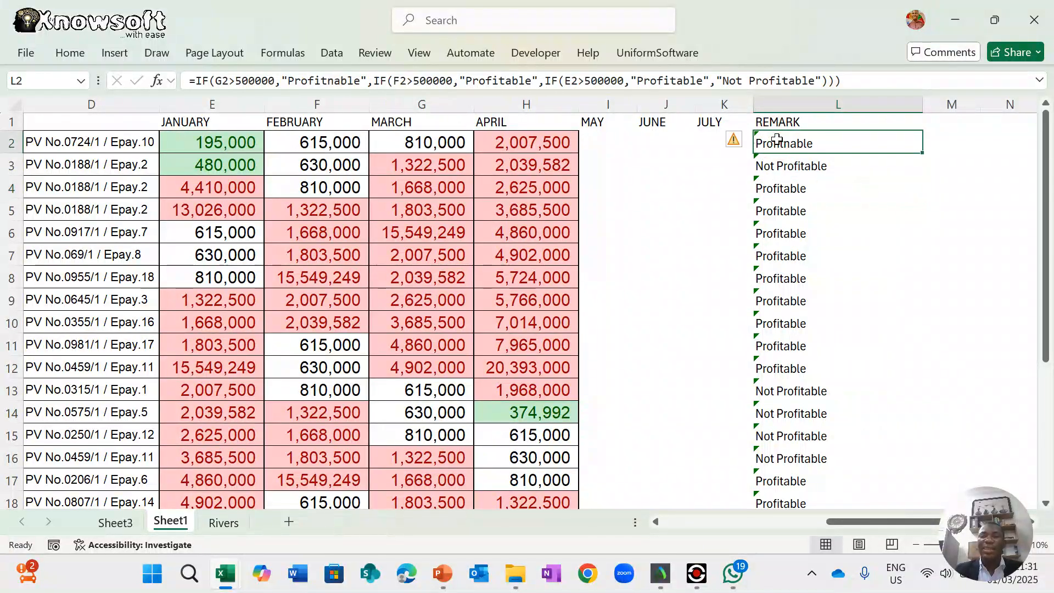
click(440, 143)
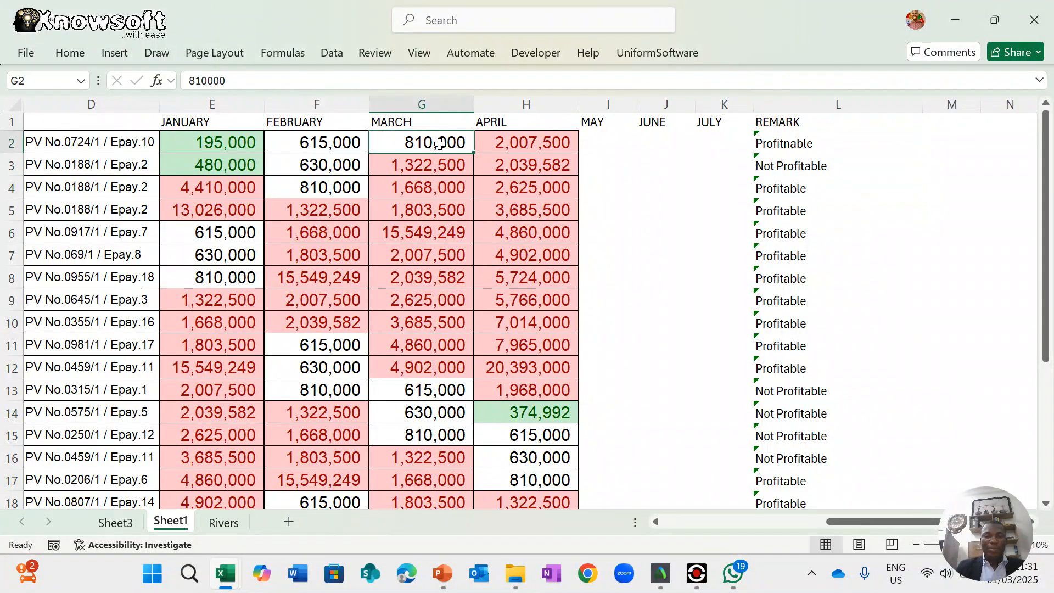
text(400000)
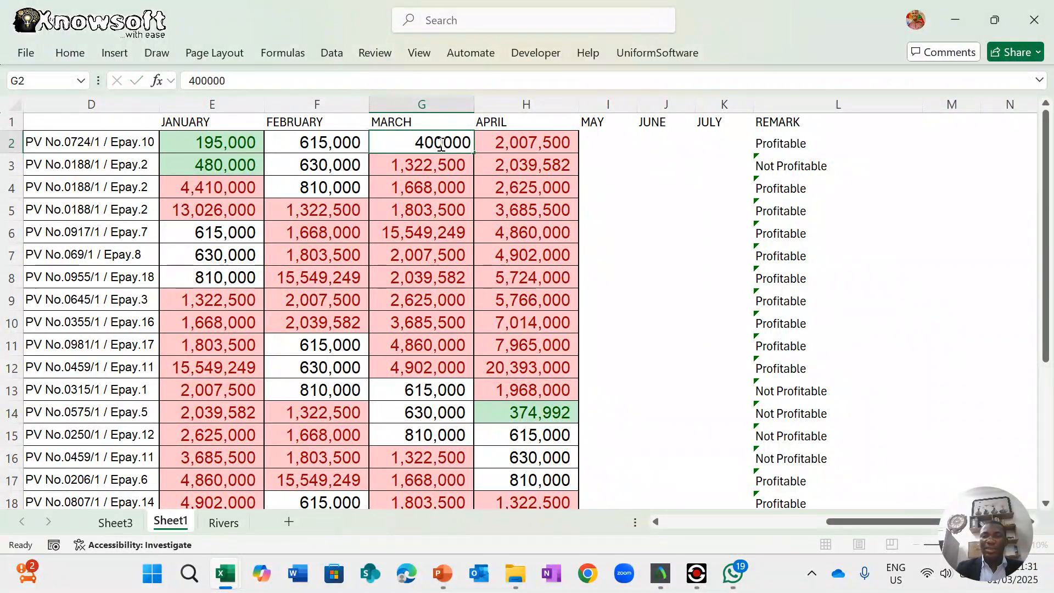
key(Return)
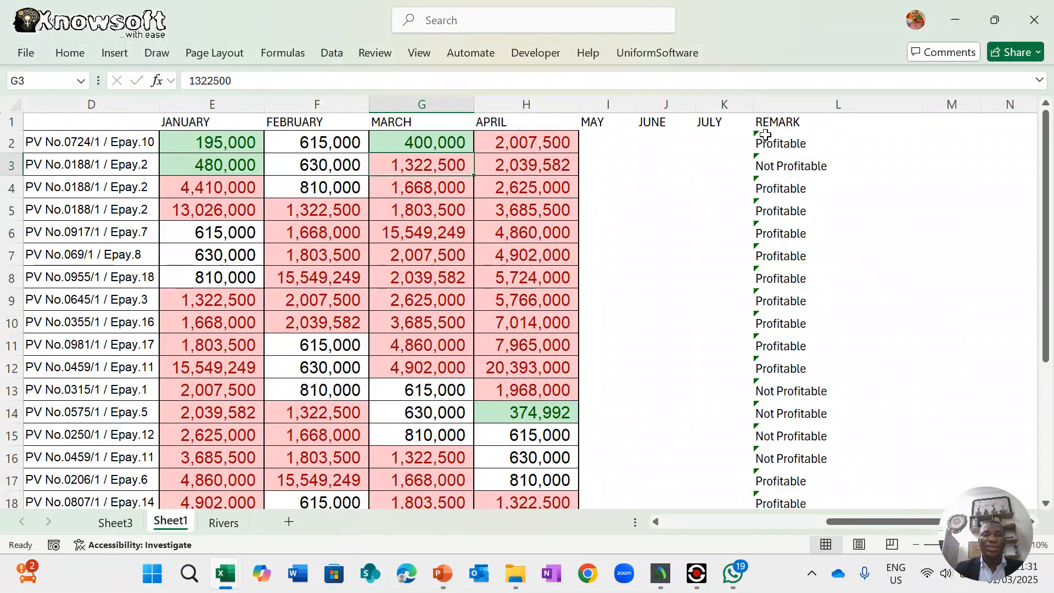
click(790, 140)
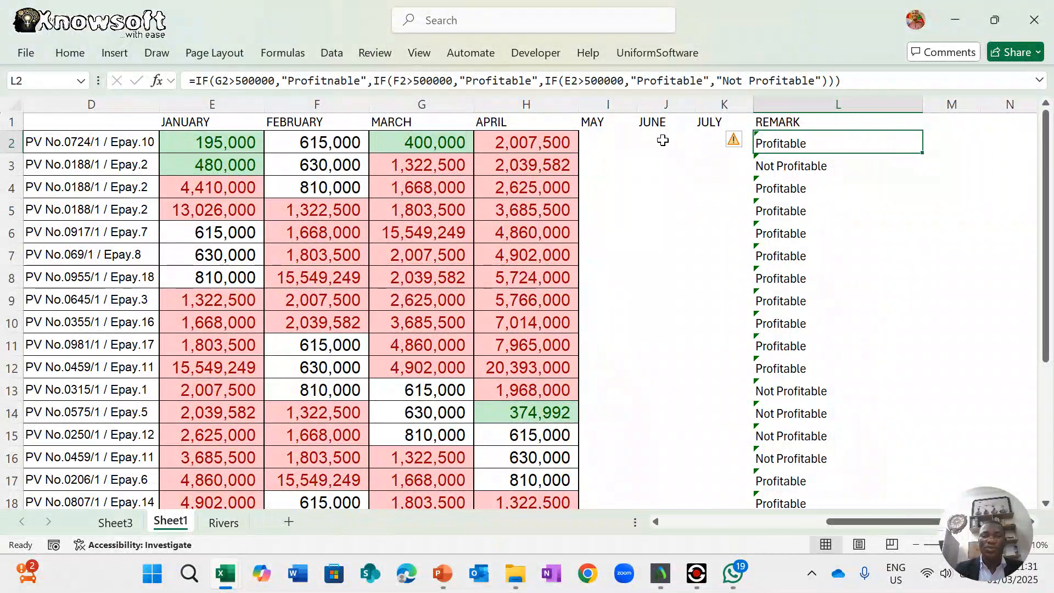
- Set the February value in F2 to 400,000 and check the remark in L2
click(310, 140)
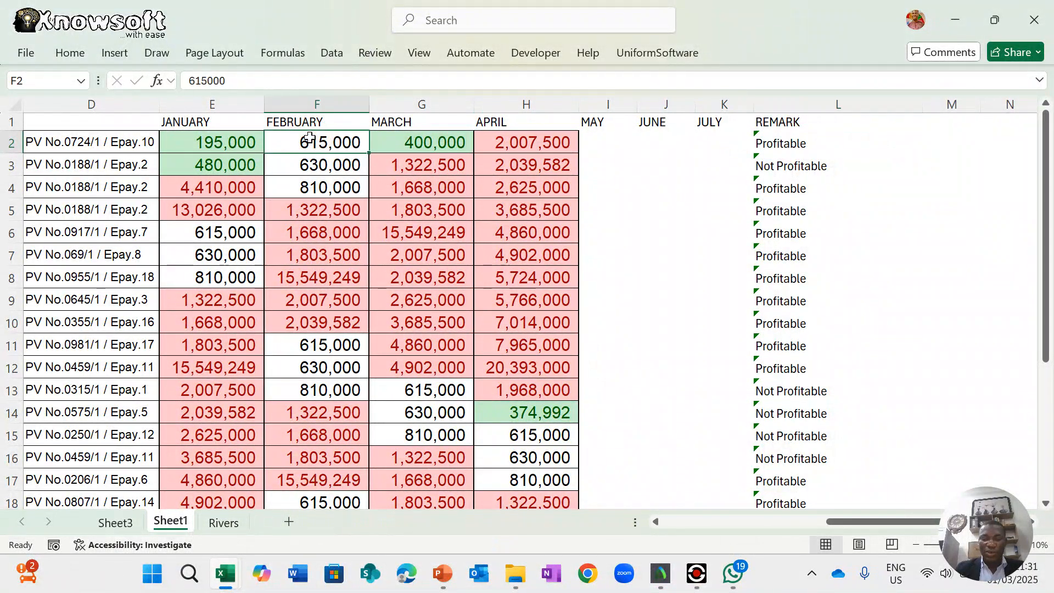
text(400,)
text(000)
key(Return)
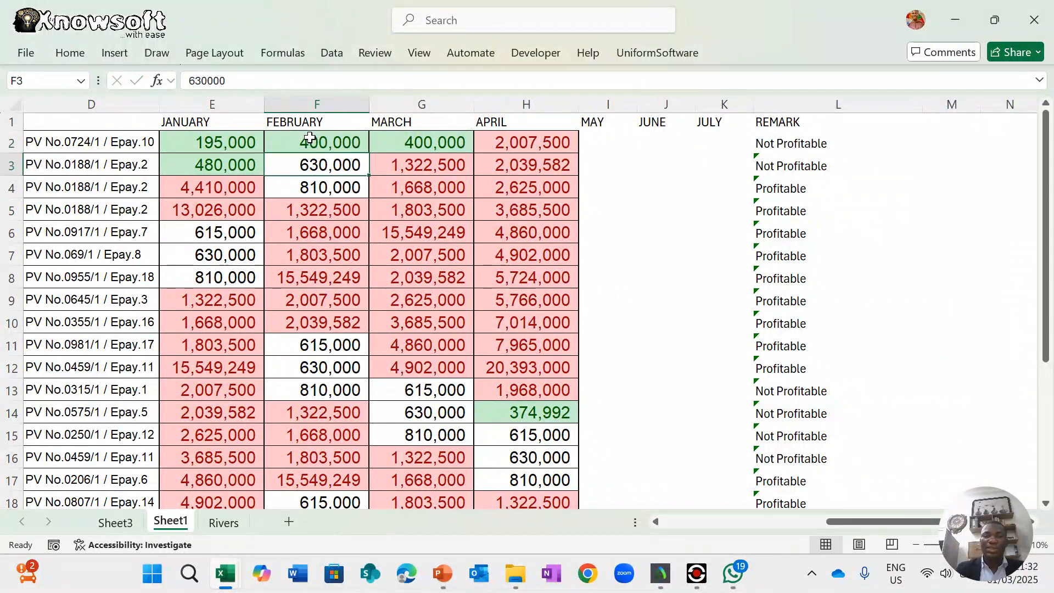
click(772, 140)
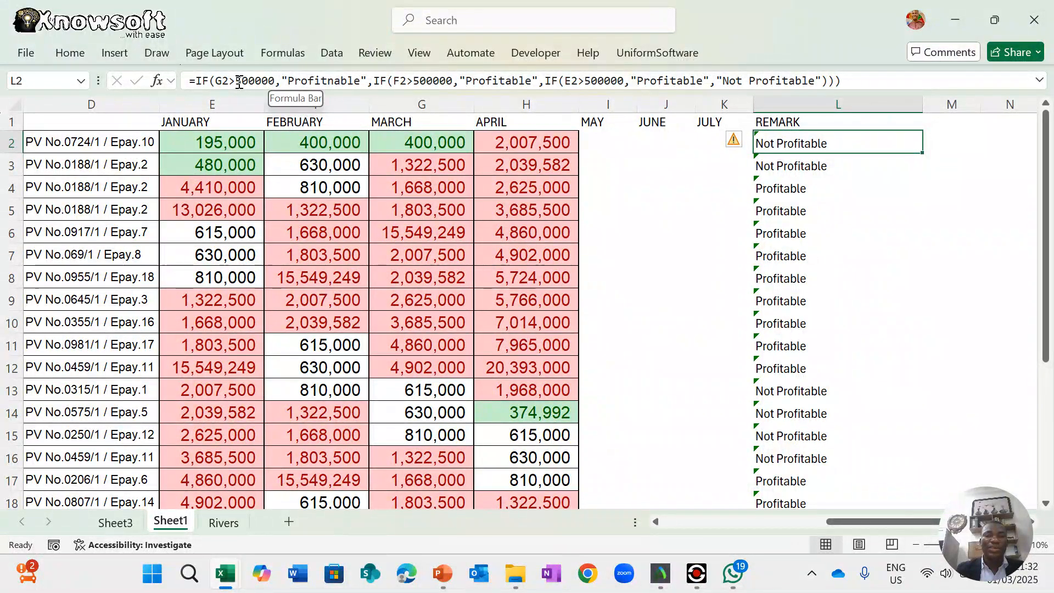
- Set the January value in E2 to 500000 and compare it with the February and March values
click(244, 140)
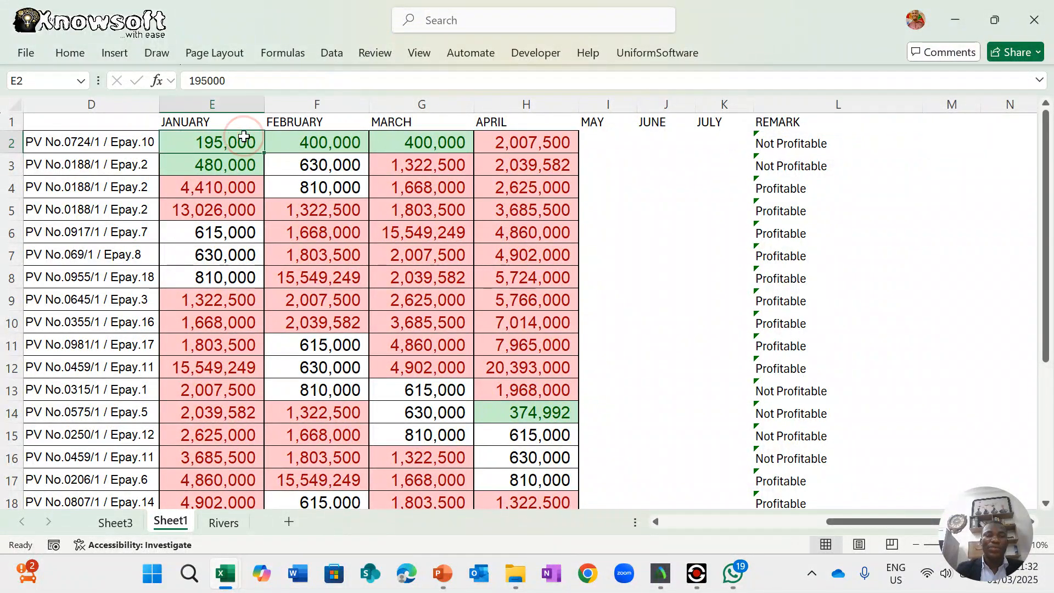
text(500000)
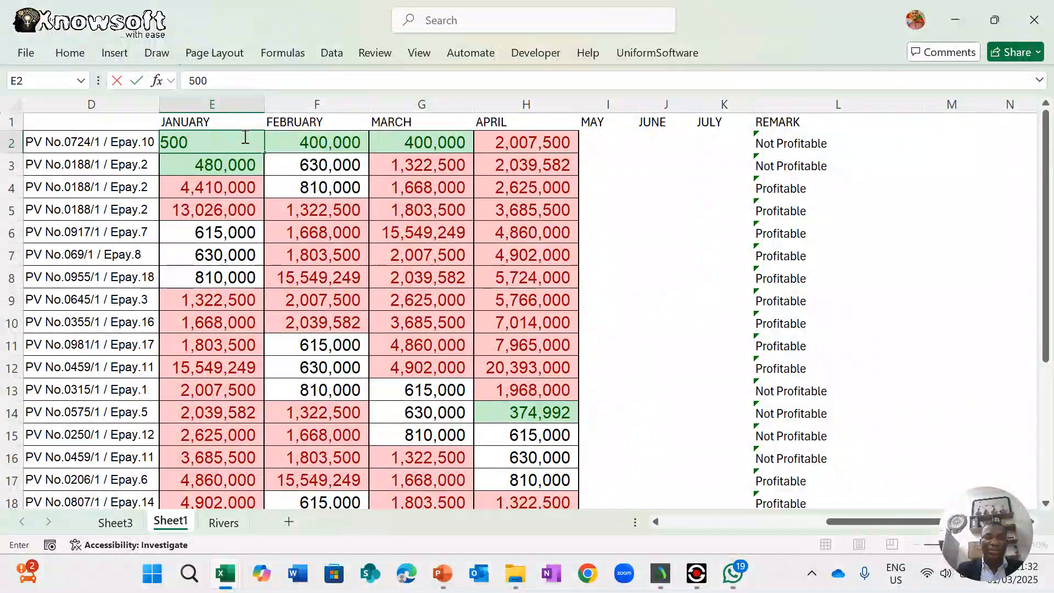
key(Return)
key(Return)
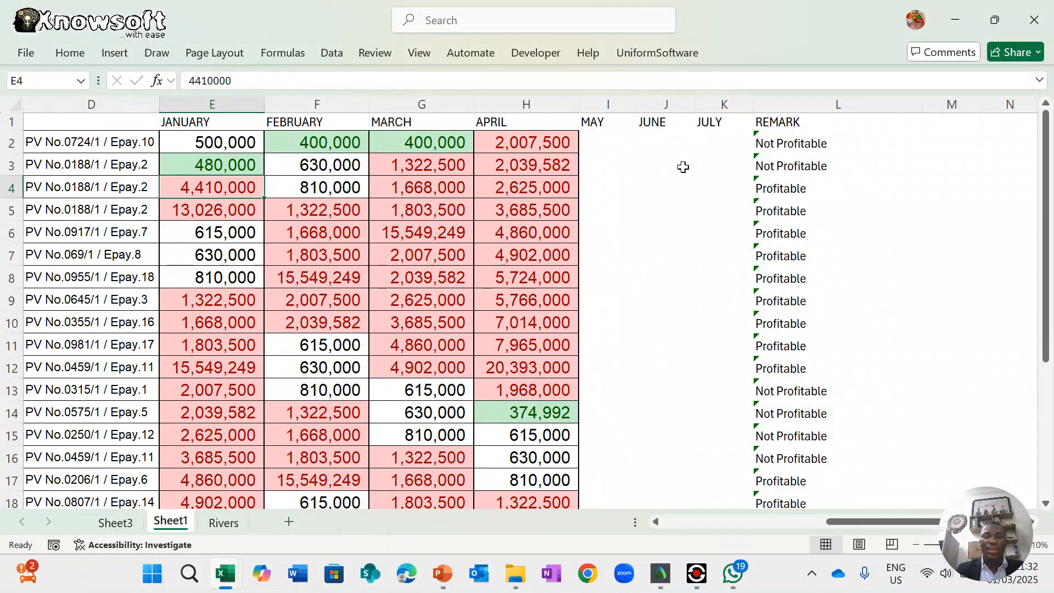
click(339, 143)
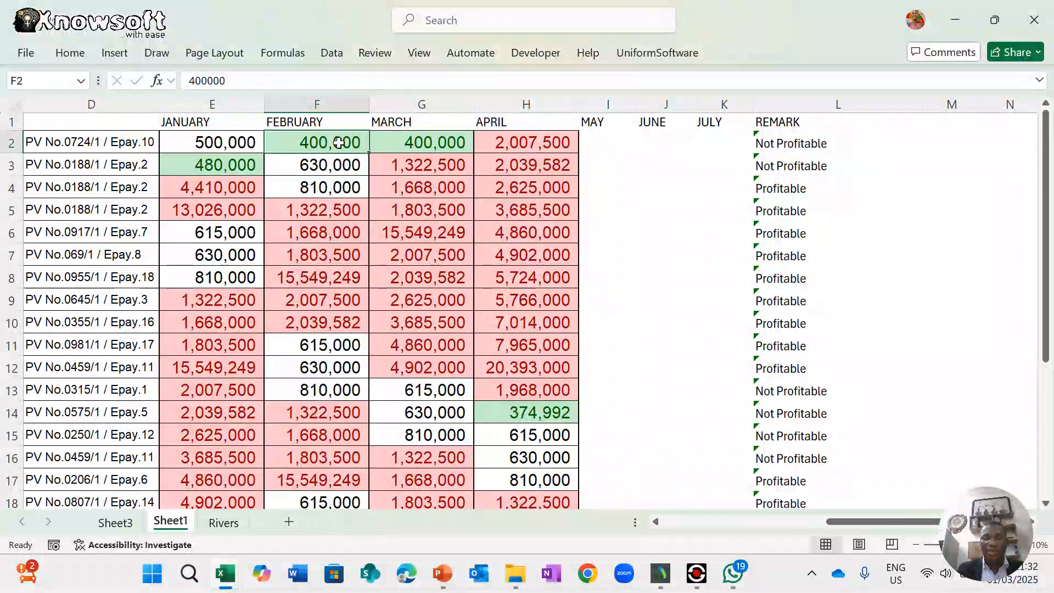
key(shift+Right)
- Clear every remark below the REMARK header in column L and reselect L2
click(775, 145)
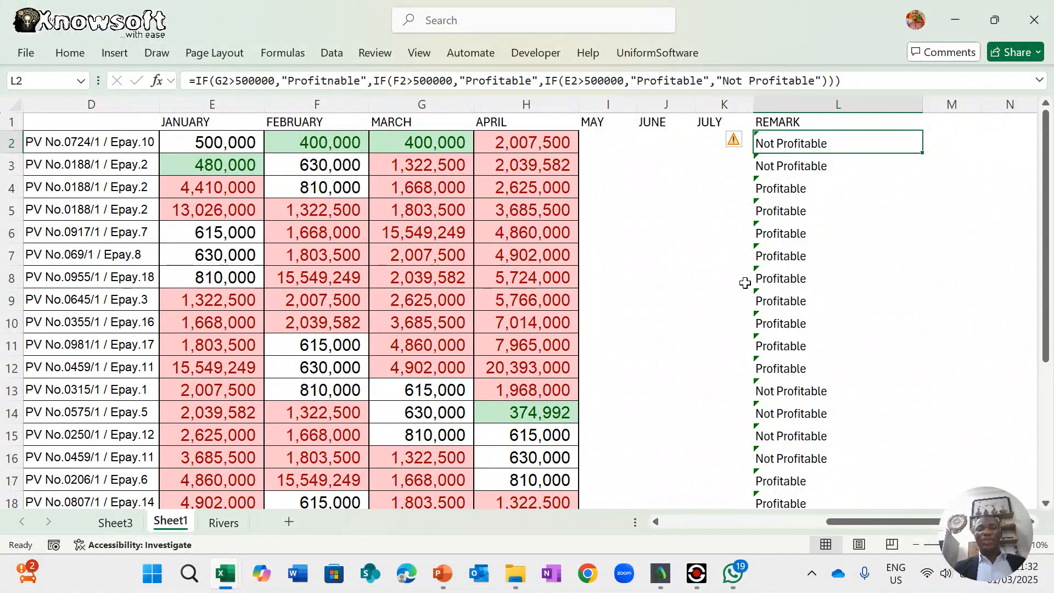
key(Delete)
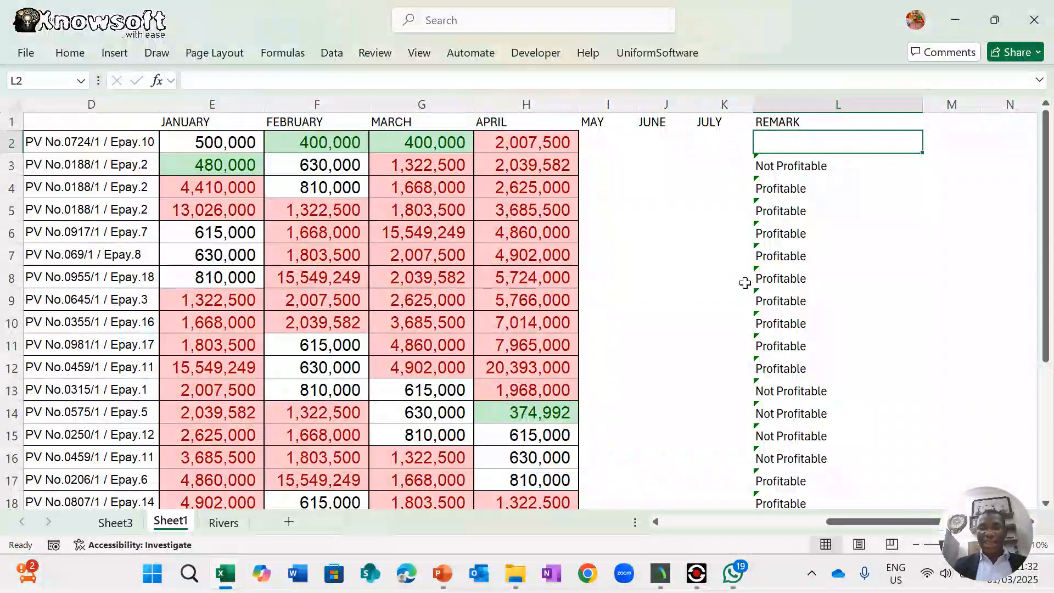
key(shift+Down)
key(shift+Down)
key(shift+Down)
key(shift+Down)
key(shift+Down)
key(shift+Down)
key(shift+Down)
key(shift+Down)
key(shift+Down)
key(shift+Down)
key(shift+Down)
key(shift+Down)
key(shift+Down)
key(shift+Down)
key(shift+Down)
key(shift+Down)
key(shift+Down)
key(shift+Down)
key(shift+Down)
key(shift+Down)
key(shift+Down)
key(shift+Down)
key(shift+Down)
key(shift+Down)
key(shift+Down)
key(shift+Down)
key(shift+Down)
key(shift+Down)
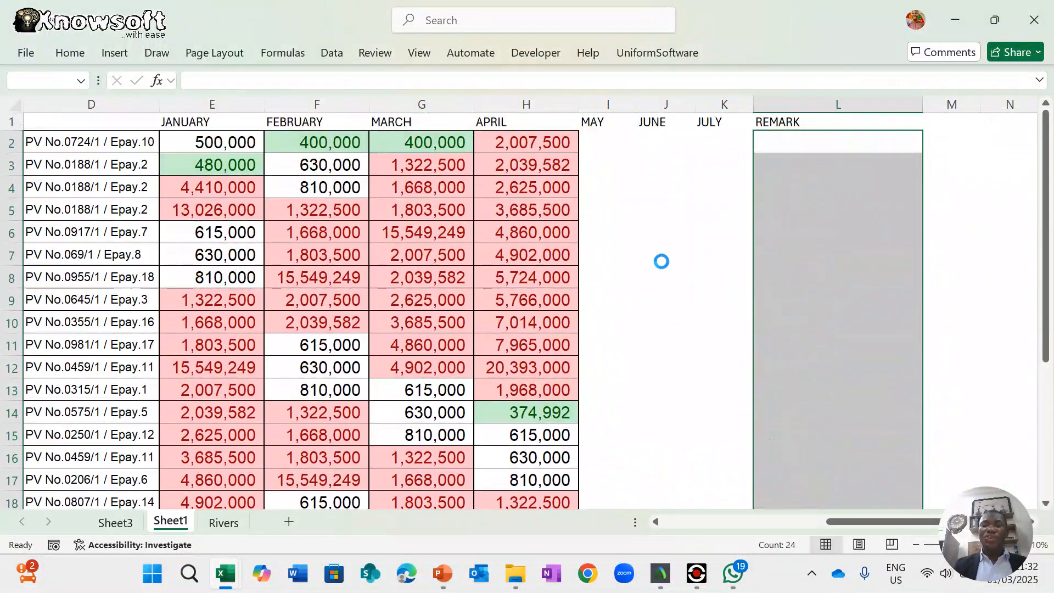
click(642, 250)
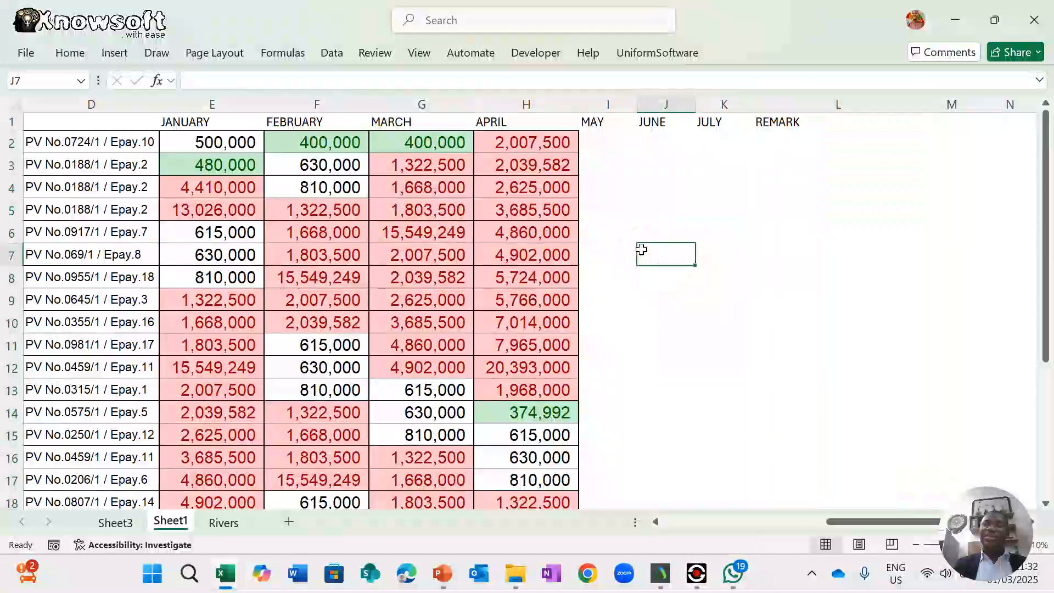
click(788, 145)
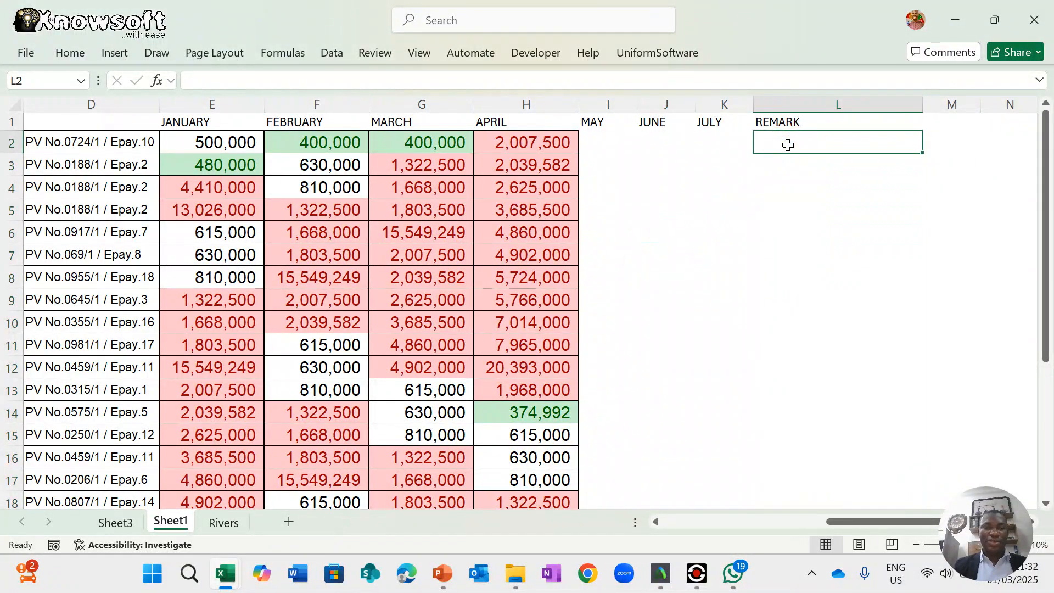
- Check the January and February values in row 2 and reselect L2
click(325, 145)
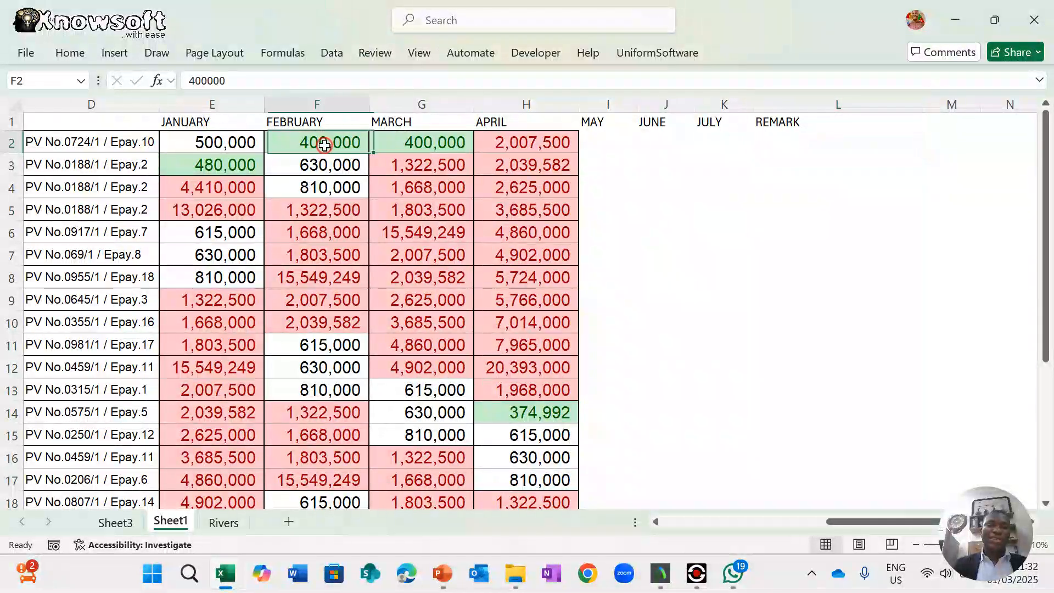
click(220, 142)
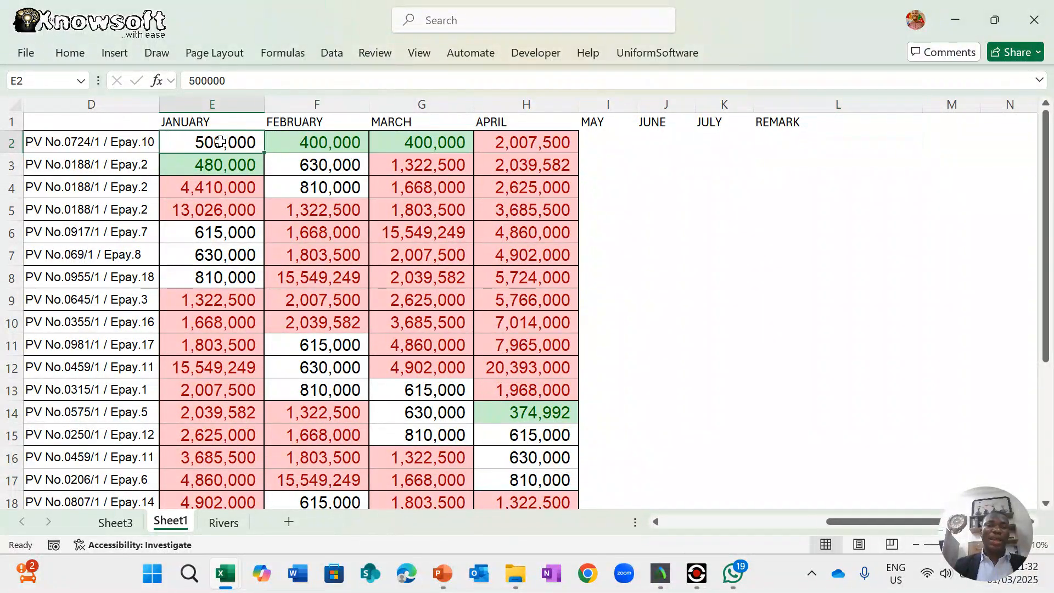
click(346, 143)
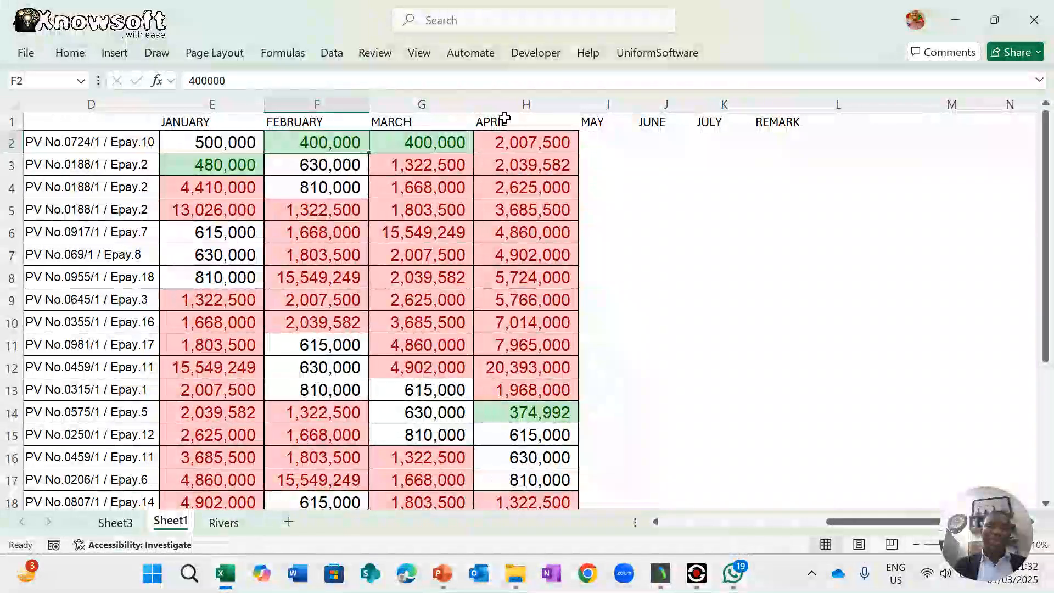
click(795, 146)
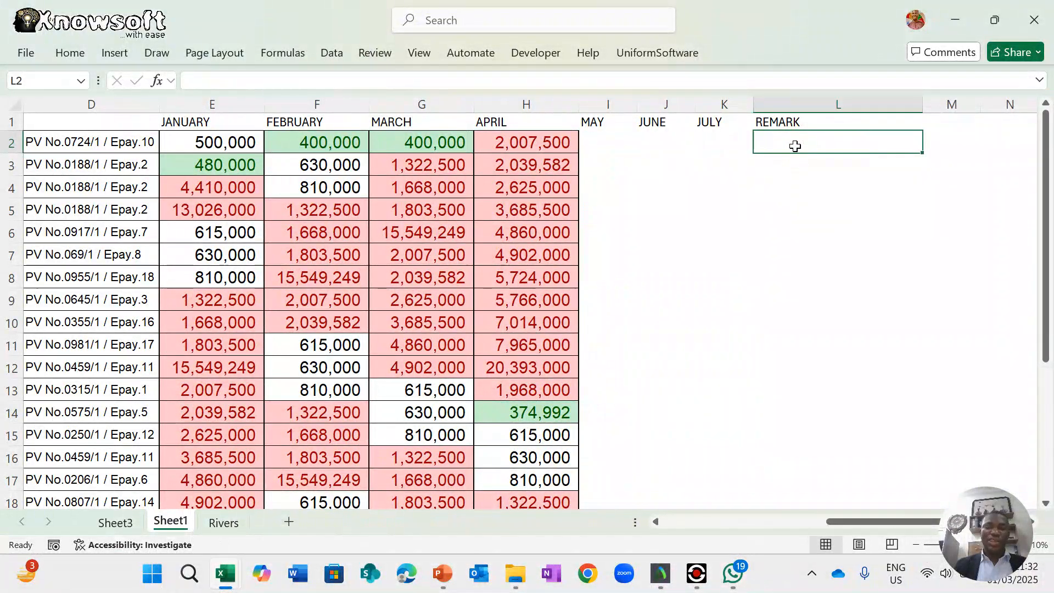
- Switch to the PowerPoint presentation and view slide 4 on the conditional IF function and nested IF functions
scroll(317, 253, left, 5)
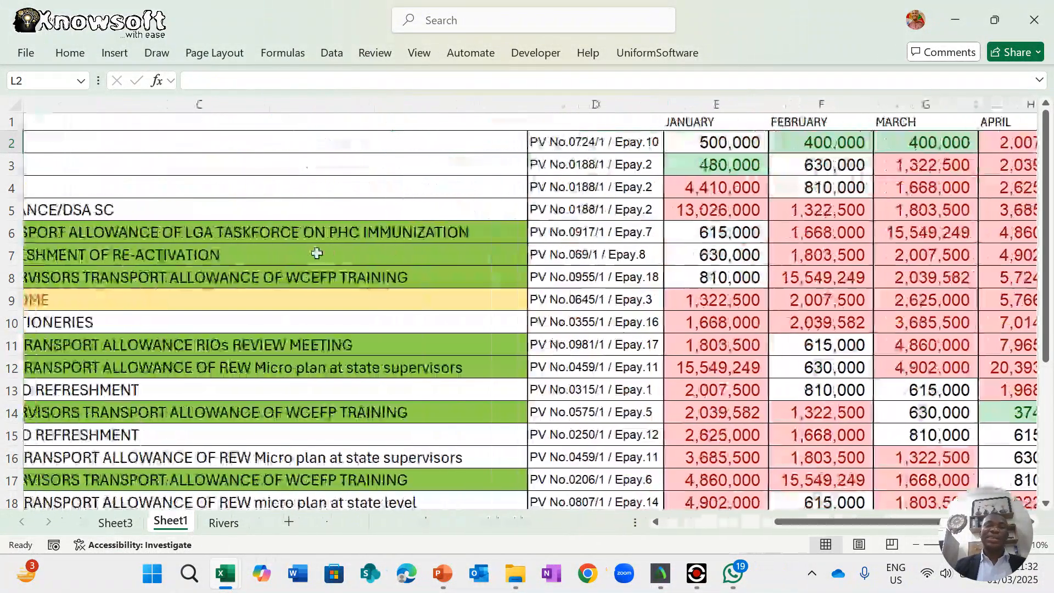
scroll(317, 253, right, 1)
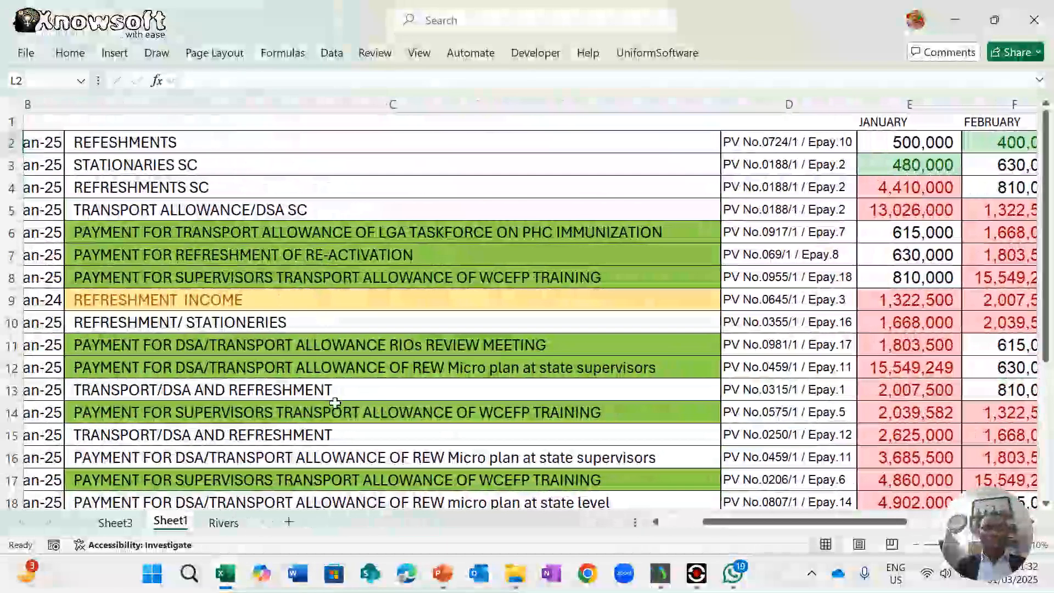
mouse_move(447, 577)
click(475, 469)
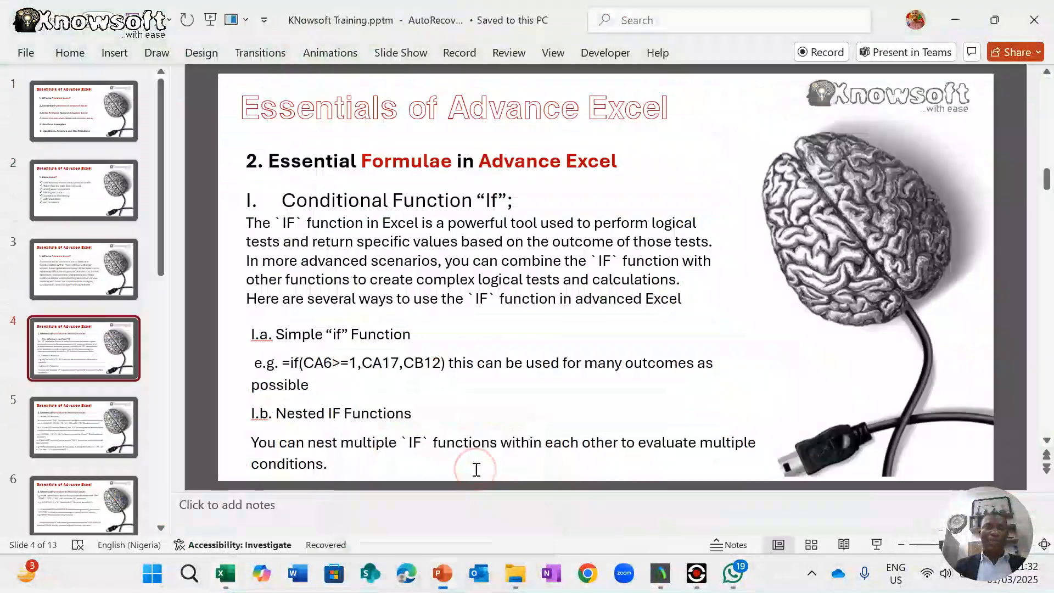
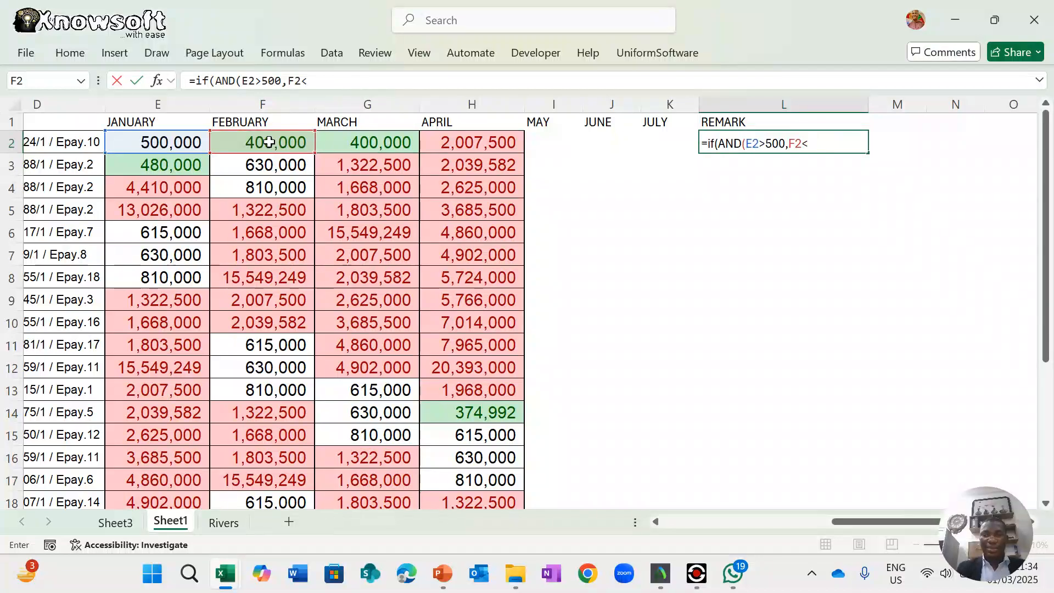
- Complete the AND conditions of the IF formula in L2 as E2>50000 and F2<500000
text(500000)
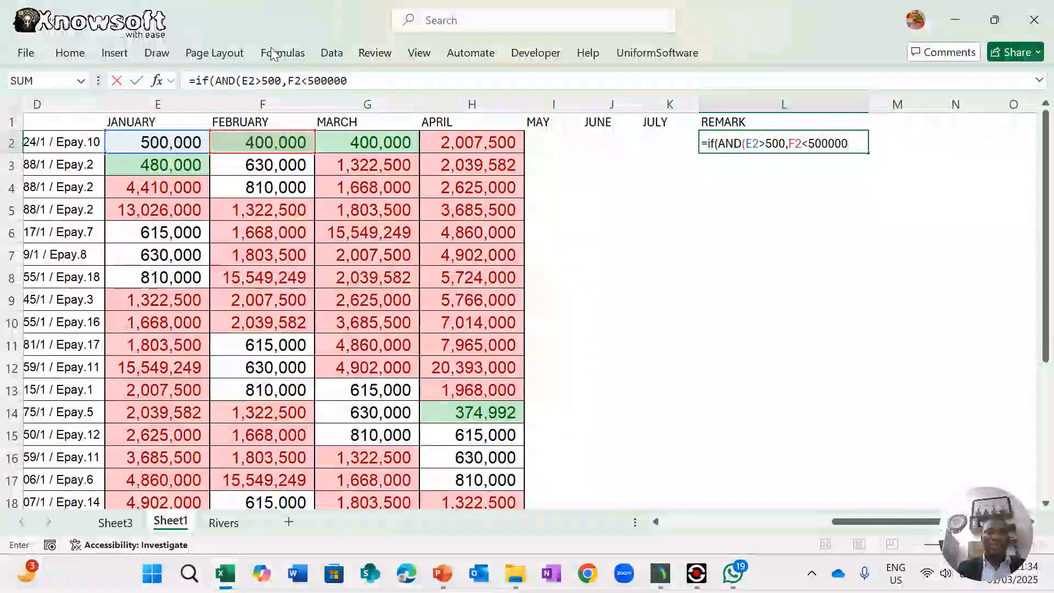
click(282, 77)
text(00)
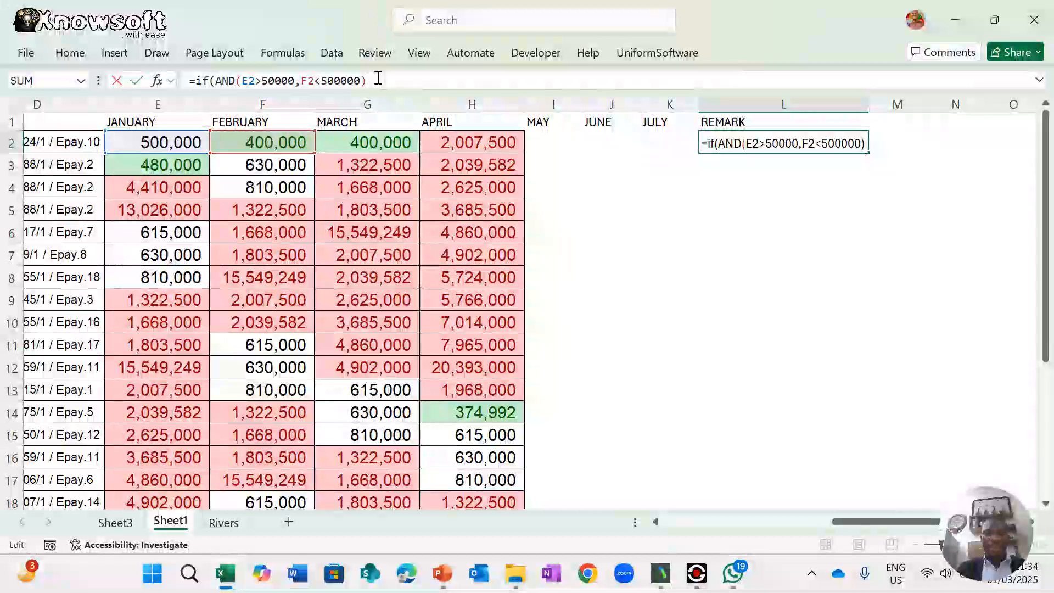
- Add "profitable" as the true result and "Not Profitable" as the false result to the IF formula in L2
text(,)
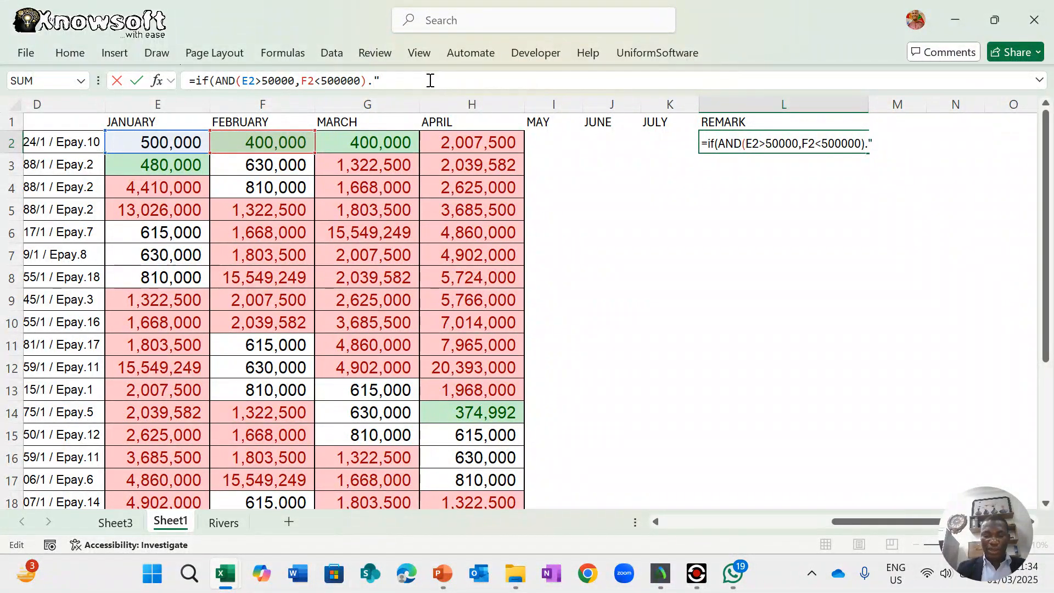
text("profitable',)
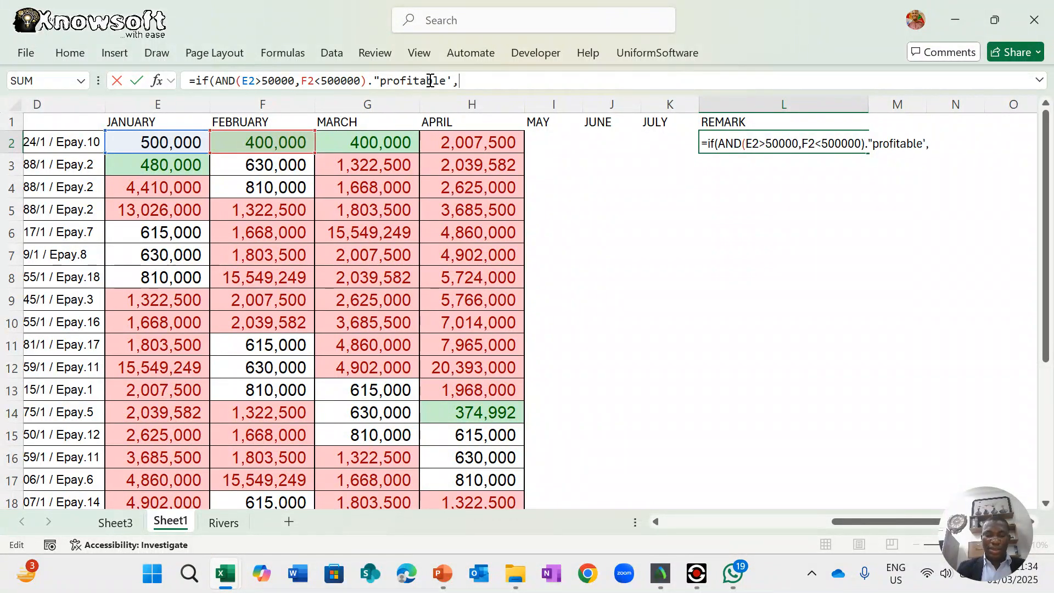
key(BackSpace)
key(BackSpace)
key(BackSpace)
text(Not Profitable)
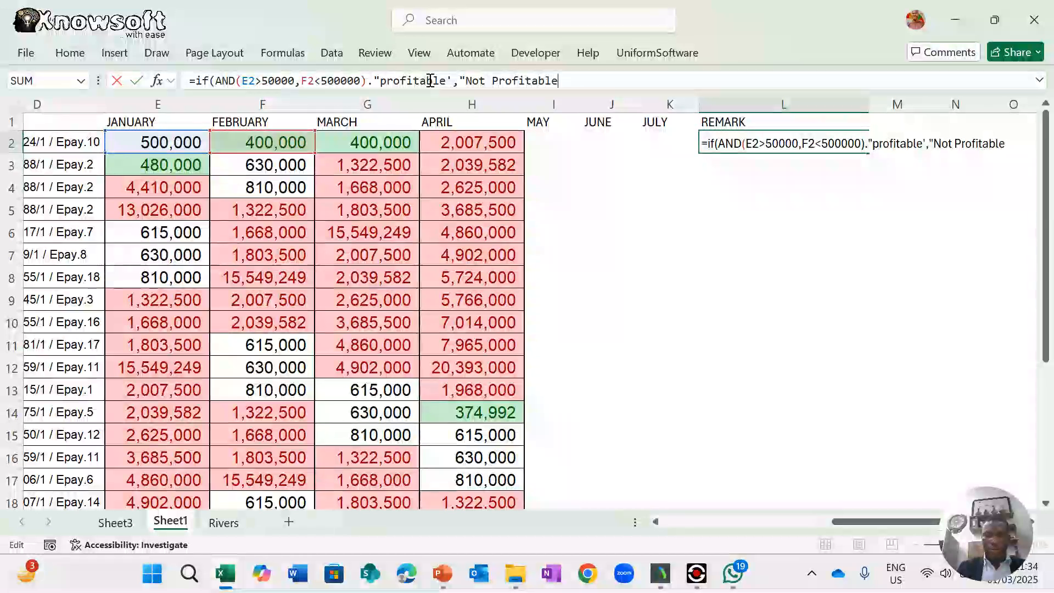
text(")
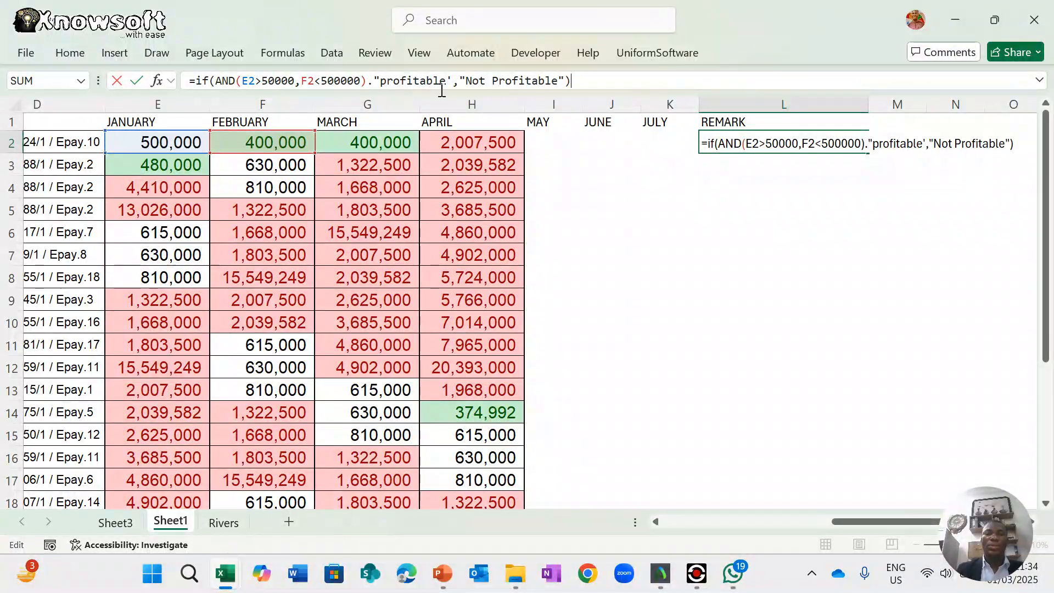
- Replace the single quote after profitable in the L2 formula with a double quote and try to enter the formula
click(449, 80)
key(BackSpace)
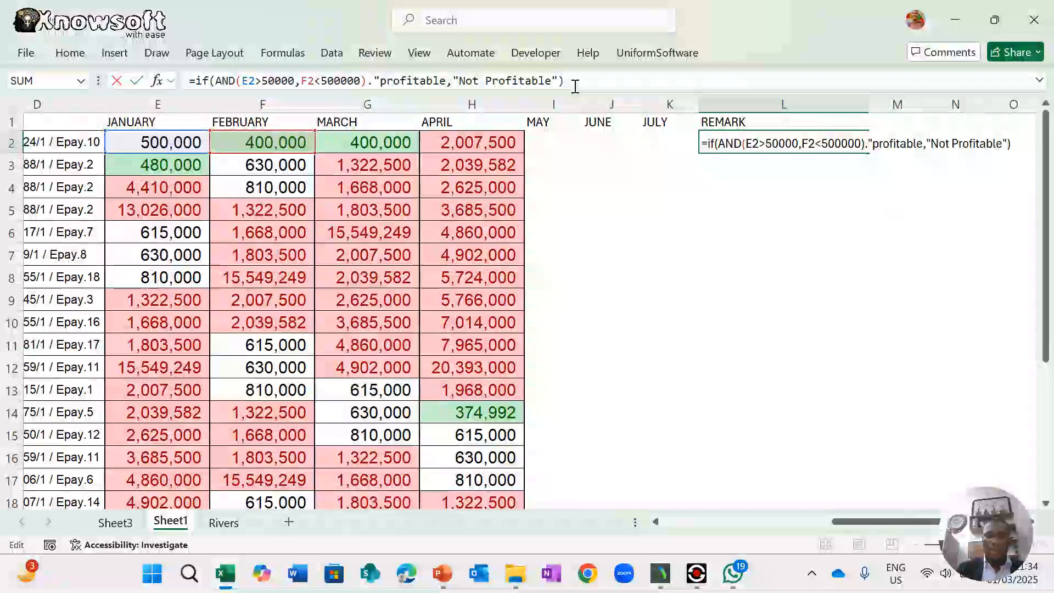
text(")
key(Return)
key(Return)
key(Return)
key(Return)
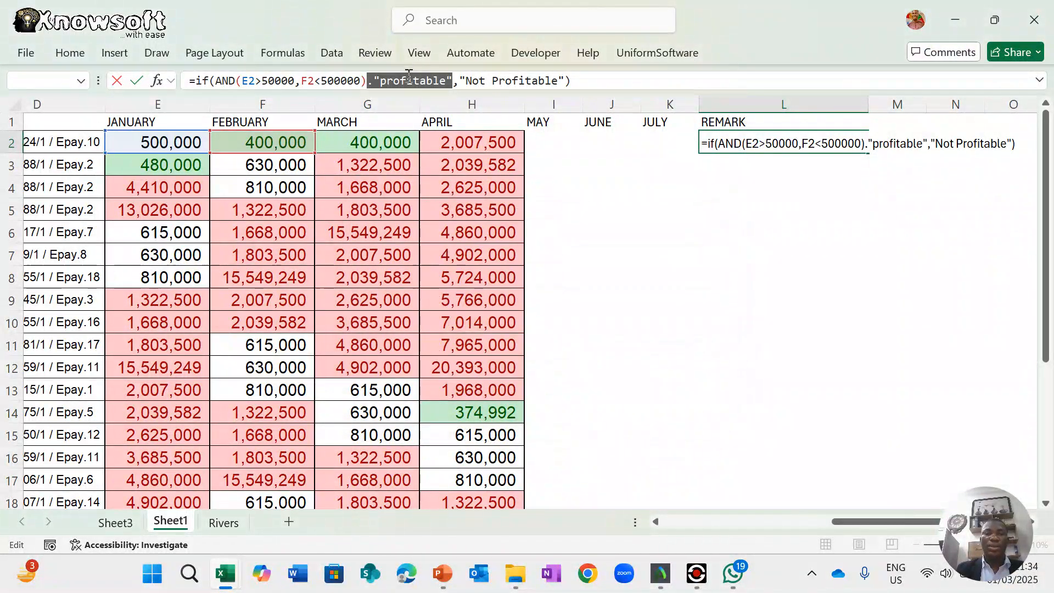
- Replace the period before "profitable" with a comma and enter the formula =IF(AND(E2>50000,F2<500000),"profitable","Not Profitable") in L2
click(374, 85)
key(BackSpace)
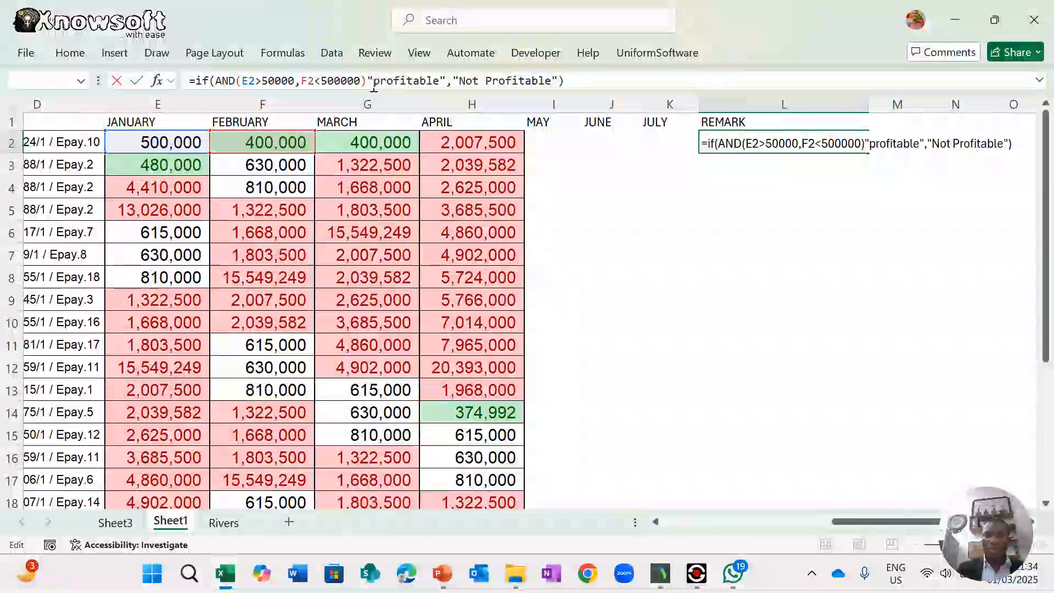
text(.)
key(BackSpace)
text(,)
key(Return)
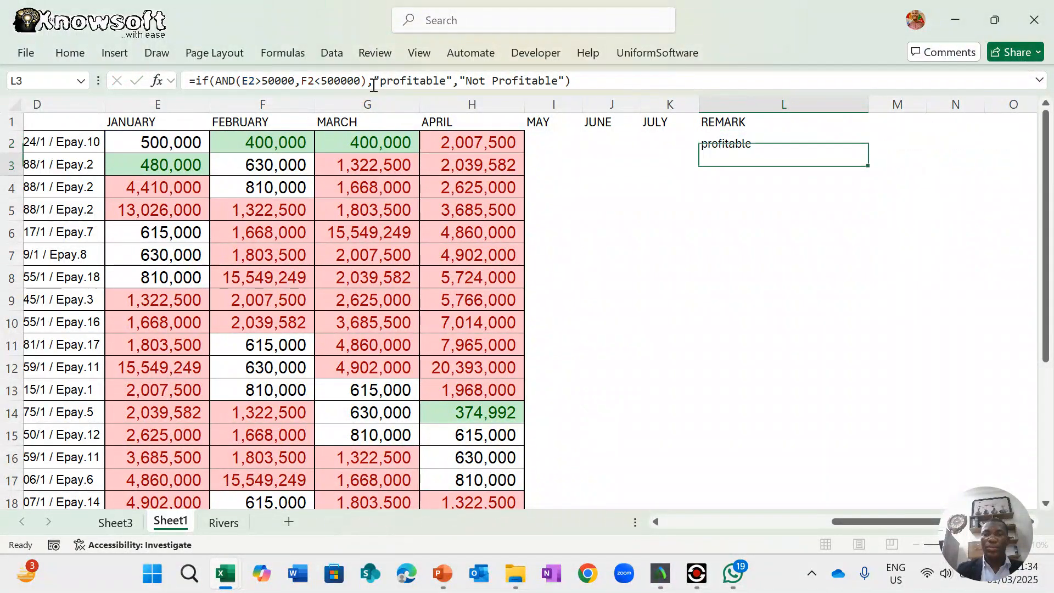
key(Return)
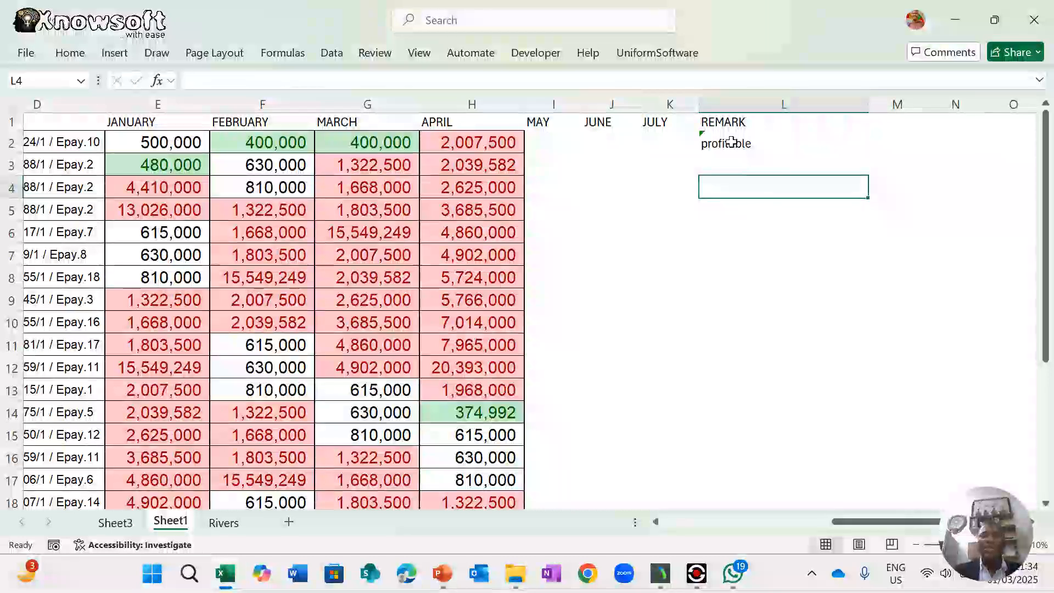
- Capitalize the true result in the L2 formula as "Profitable" and reselect L2
click(732, 142)
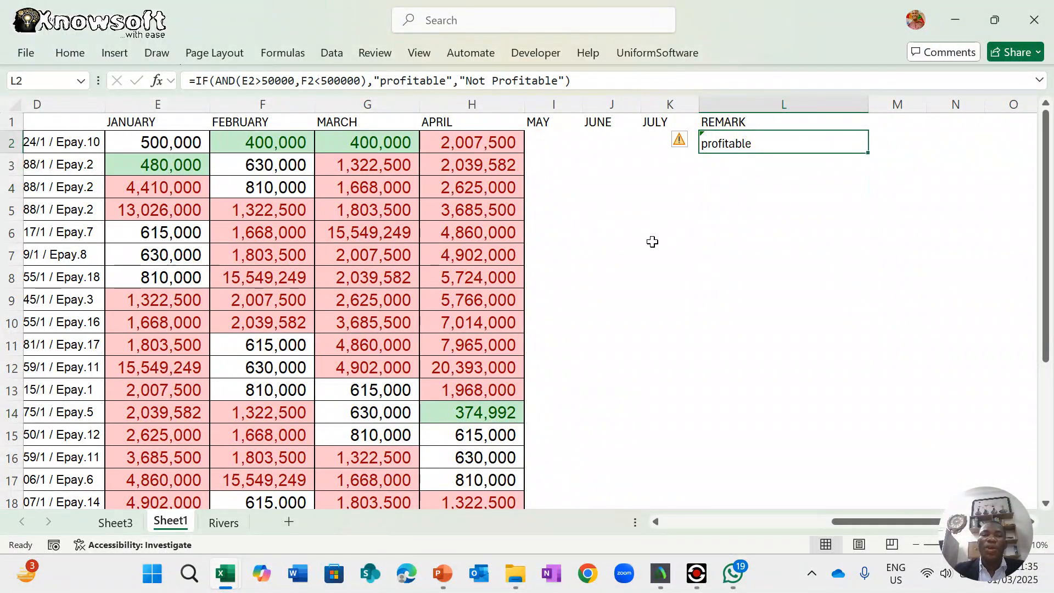
click(384, 80)
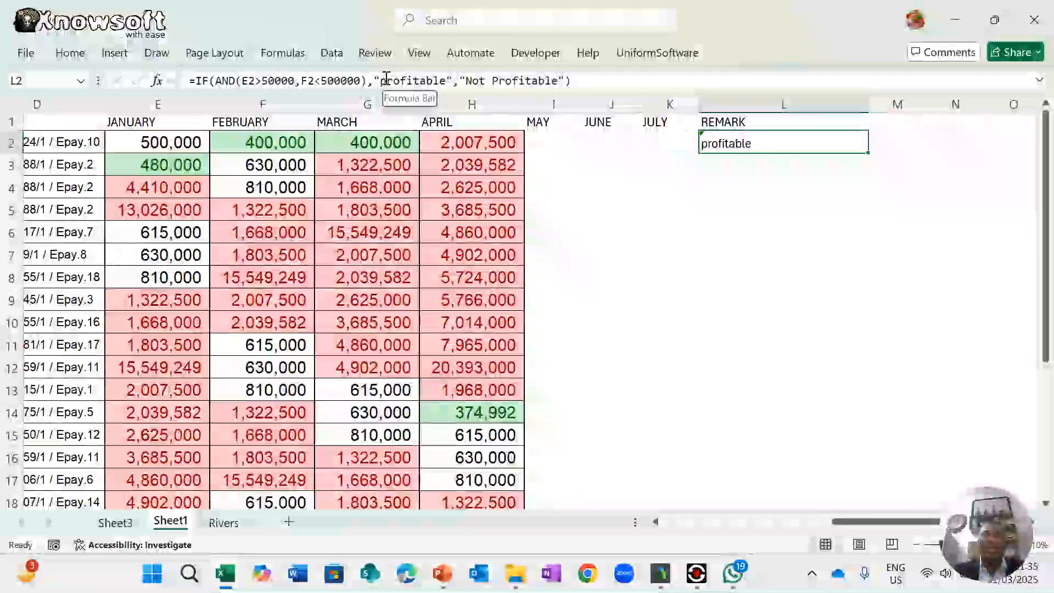
key(BackSpace)
text(P)
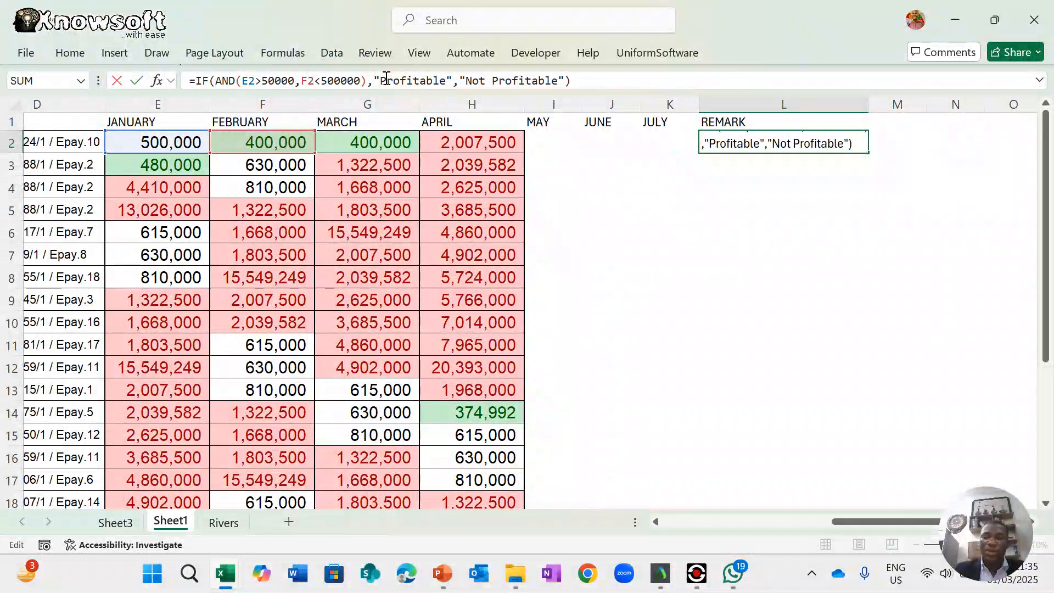
key(Return)
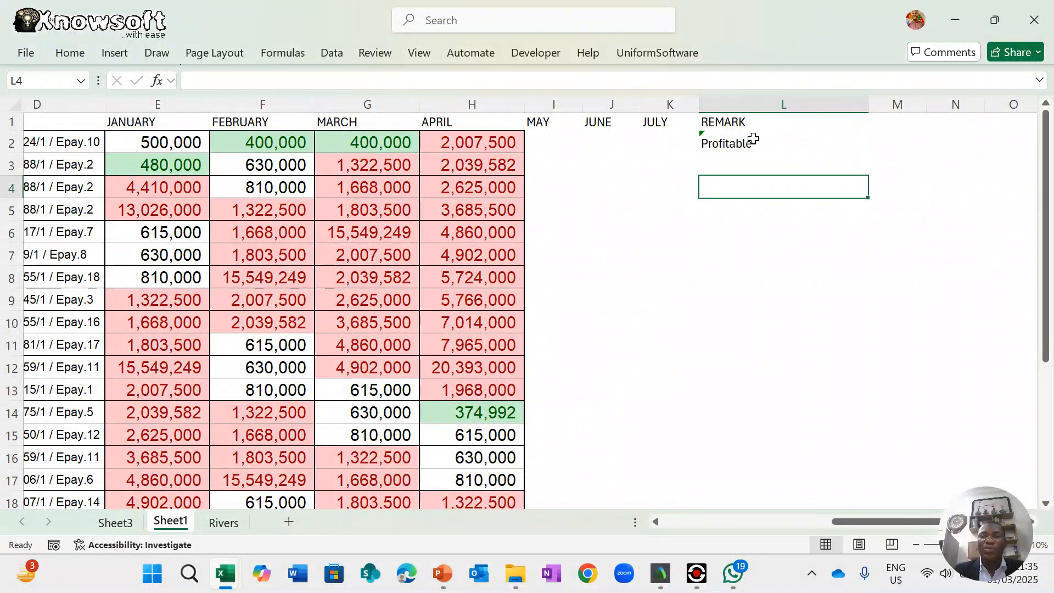
click(750, 143)
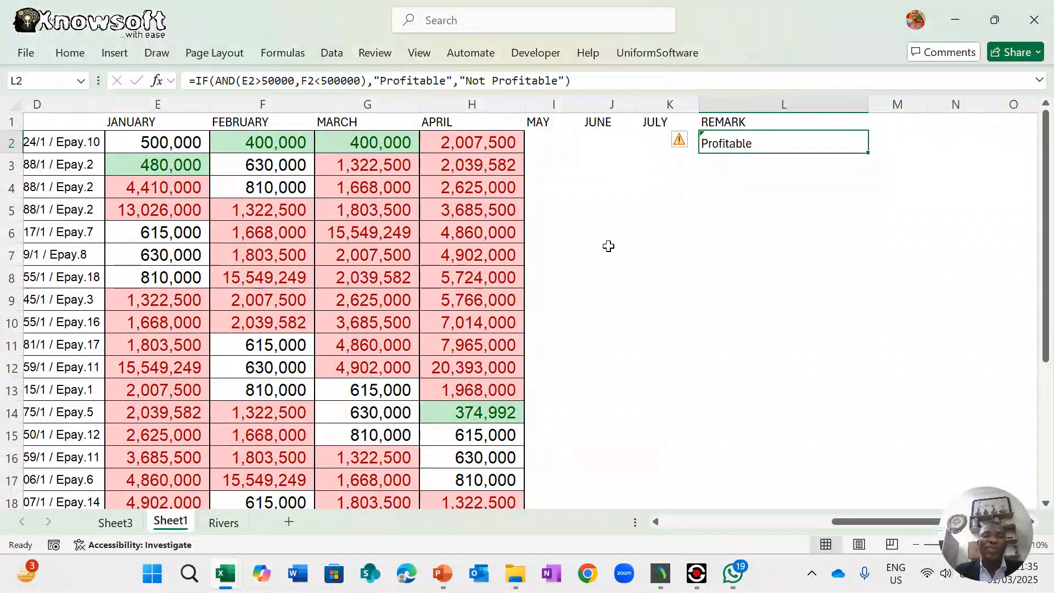
- Set the January value in E2 to 400000 and check the remark formula in L2
click(652, 295)
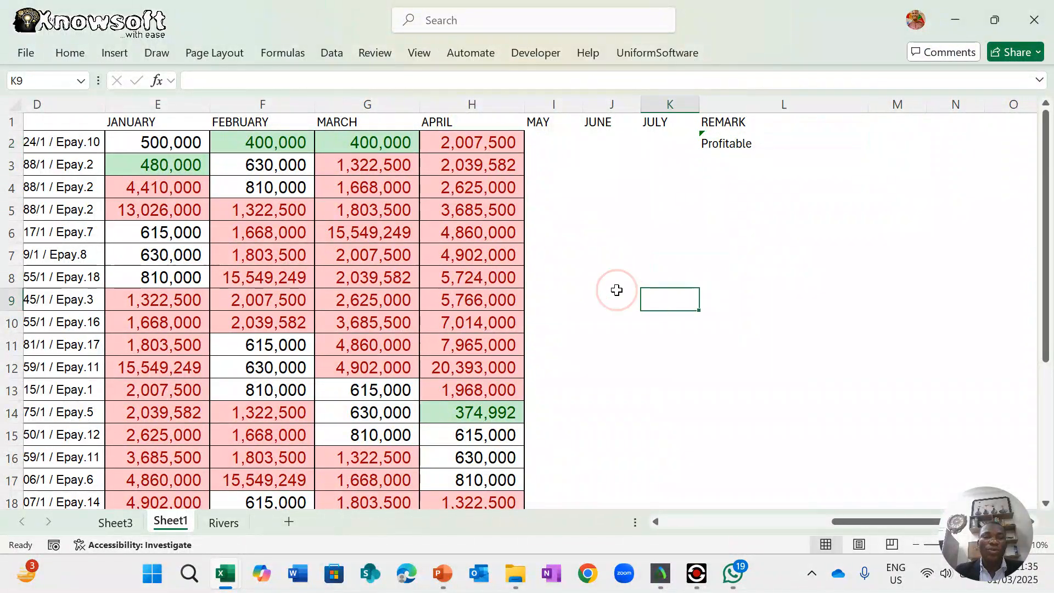
click(171, 146)
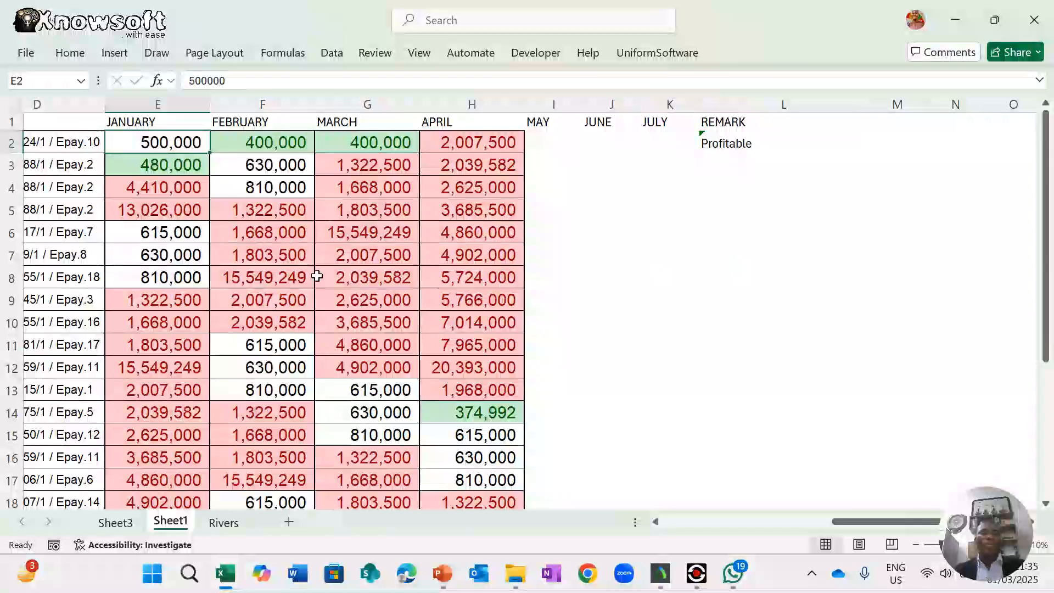
text(400000)
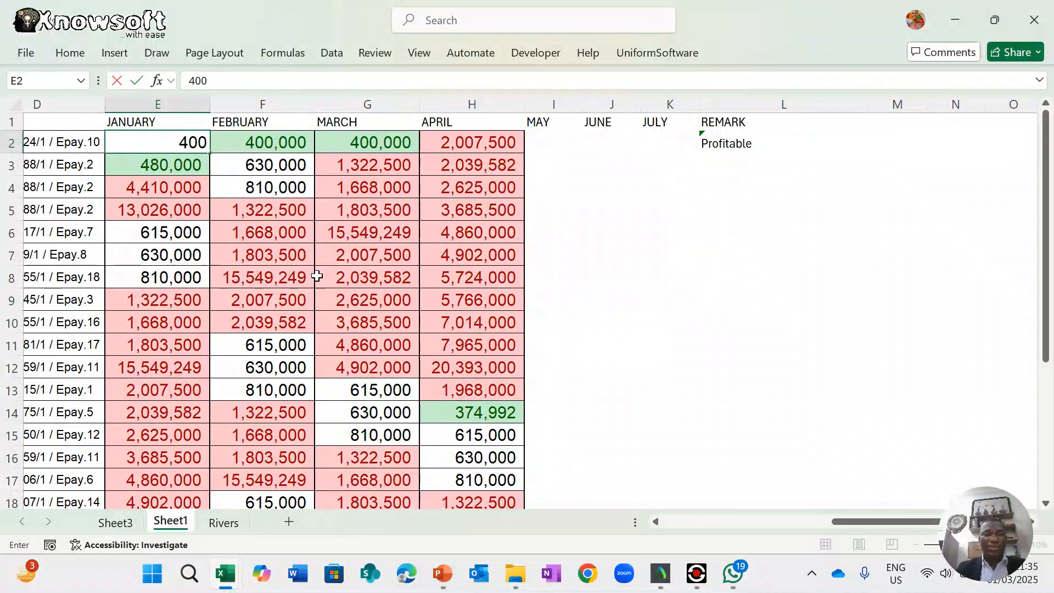
key(ctrl+Return)
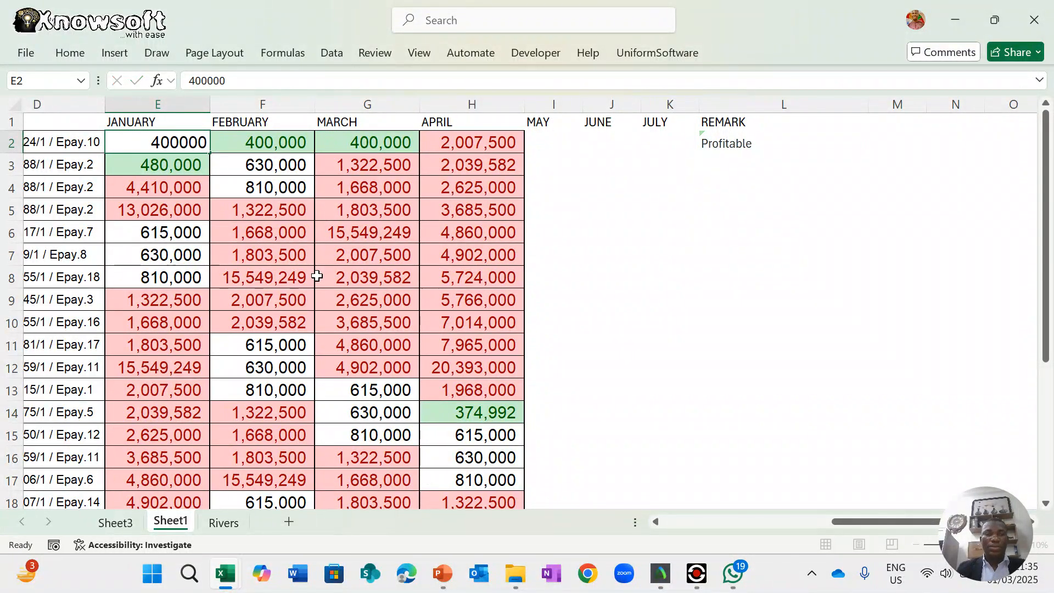
key(Down)
key(Down)
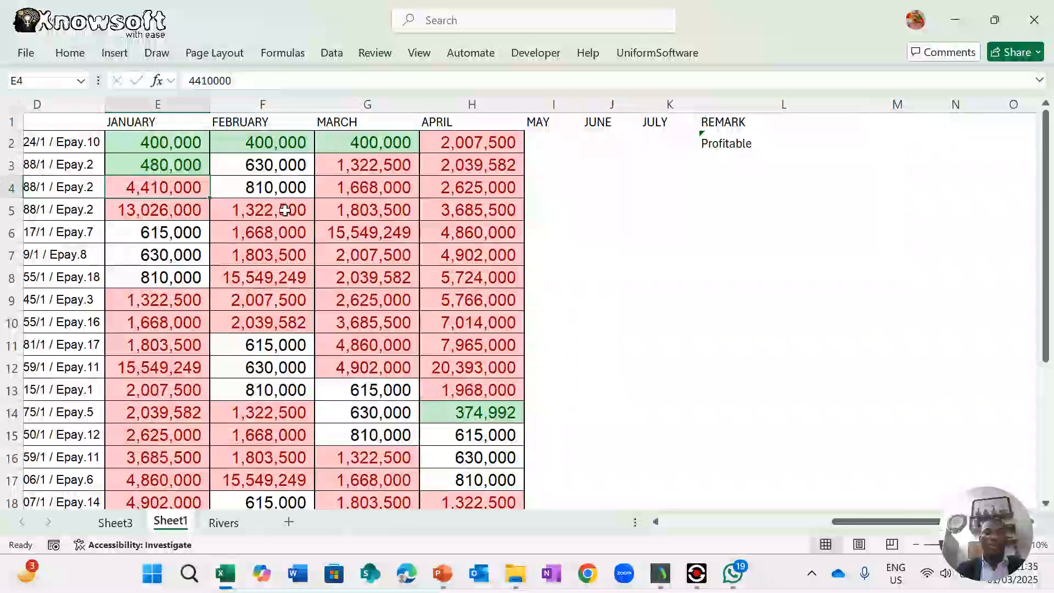
key(Up)
key(Up)
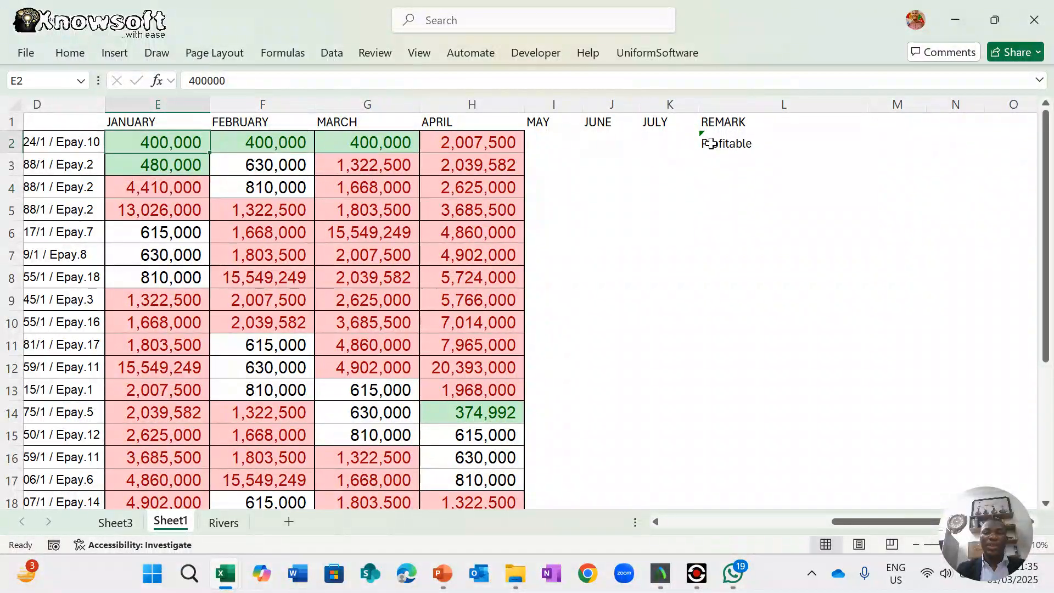
click(707, 143)
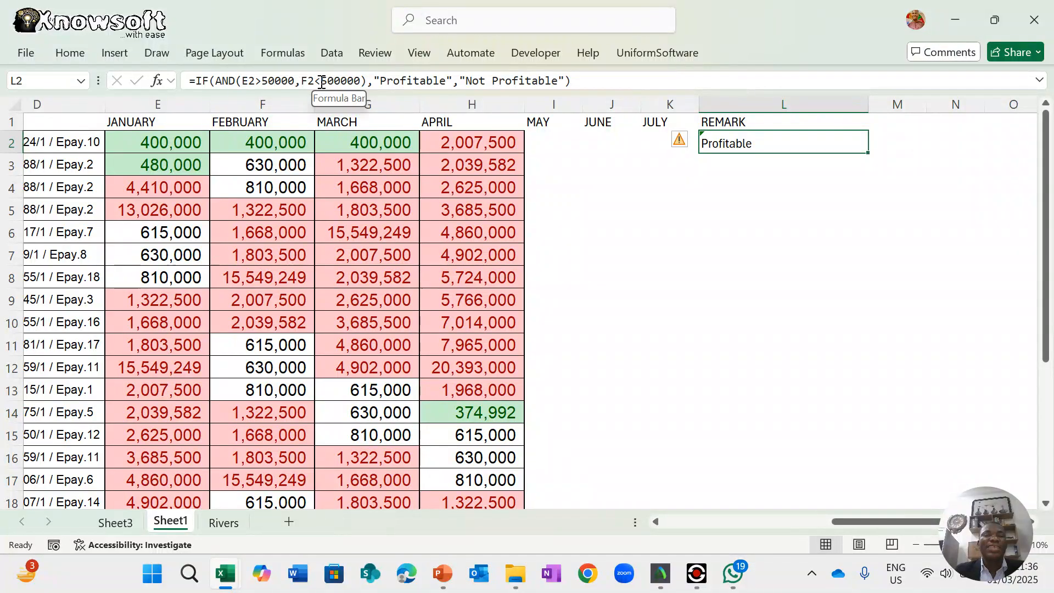
- Set the February value in F2 to 600000 to test the remark in L2
click(285, 139)
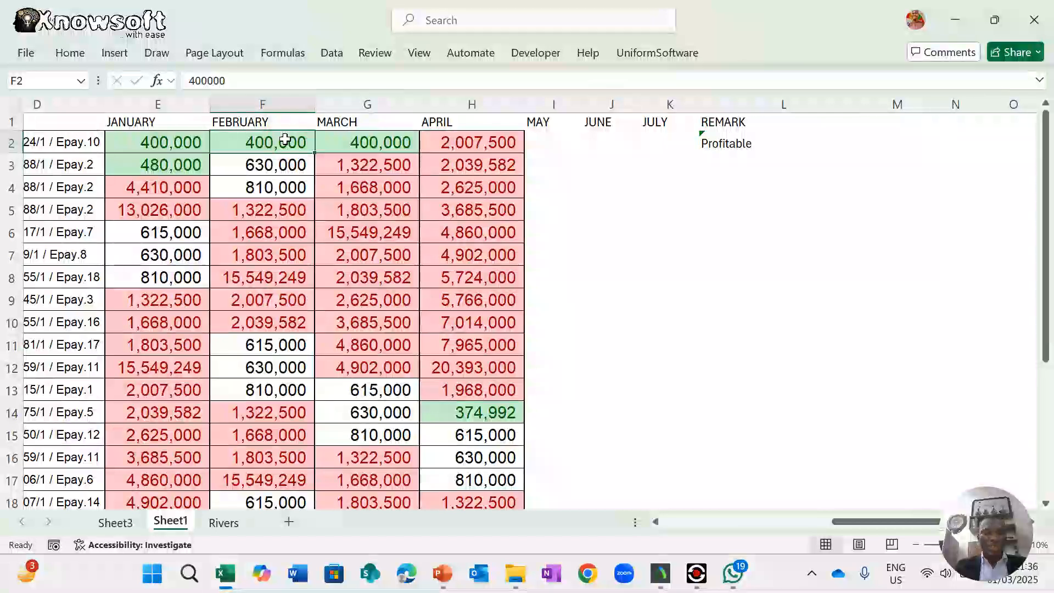
text(600000)
key(ctrl+Return)
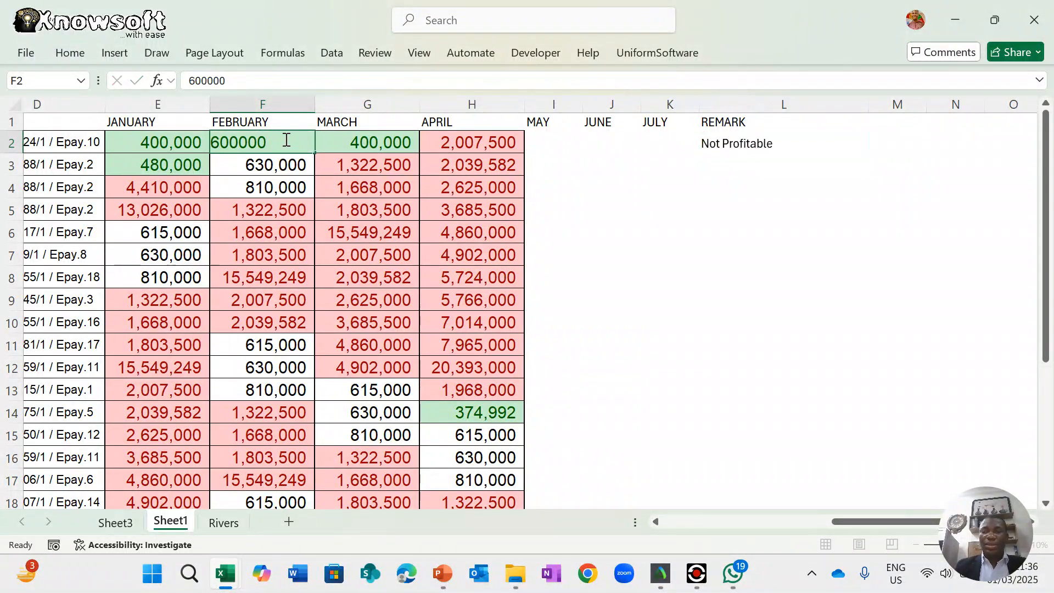
key(Down)
key(Down)
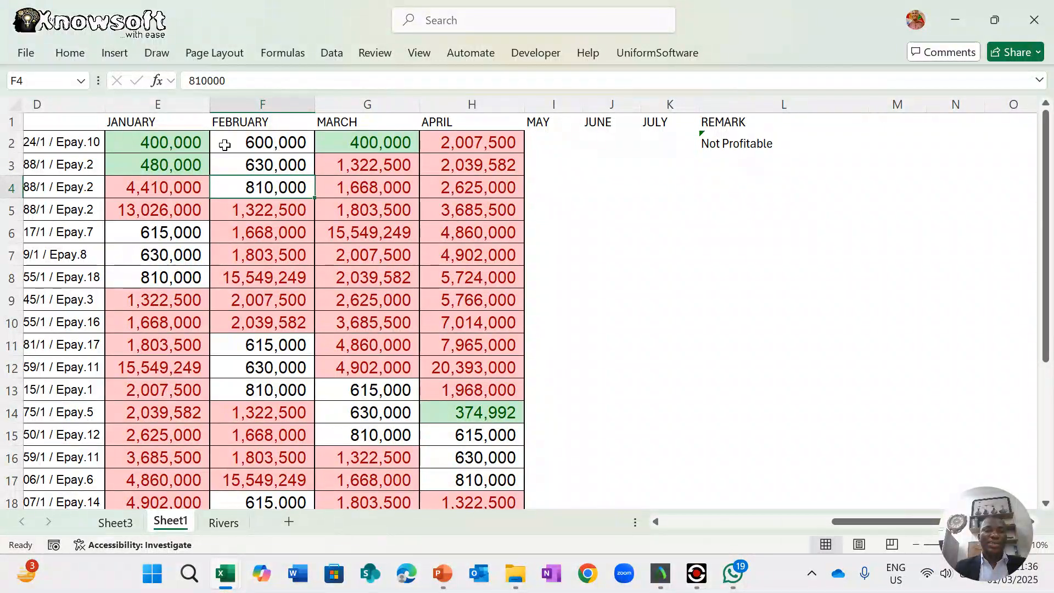
- Set the January value in E2 to 500000 and compare the remark in L2
click(180, 143)
text(500000)
key(Return)
key(Down)
key(Down)
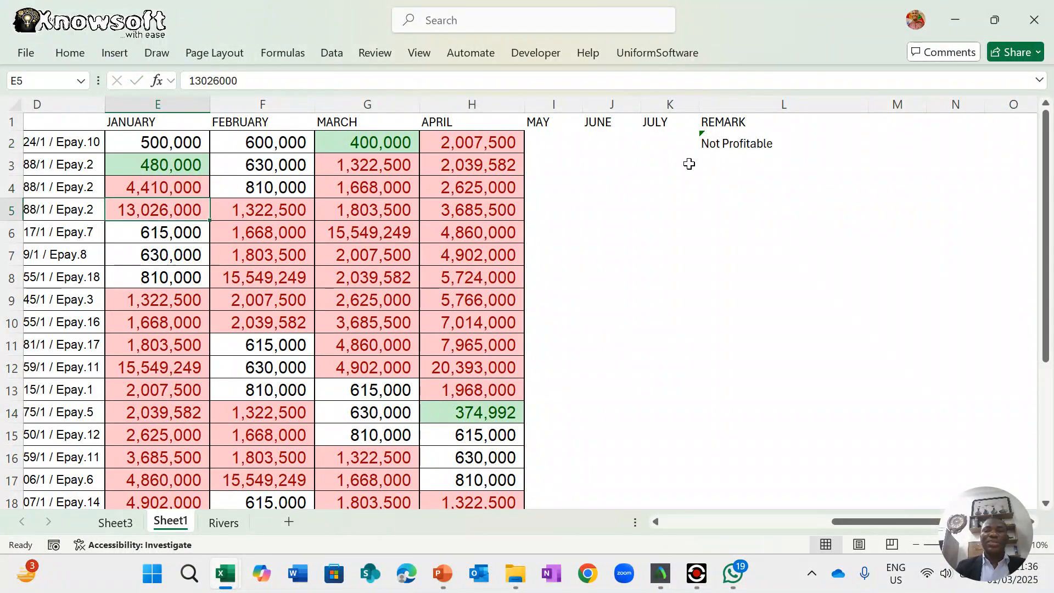
- Review the remark formula in L2 and set the January value in E2 to 300000
click(725, 141)
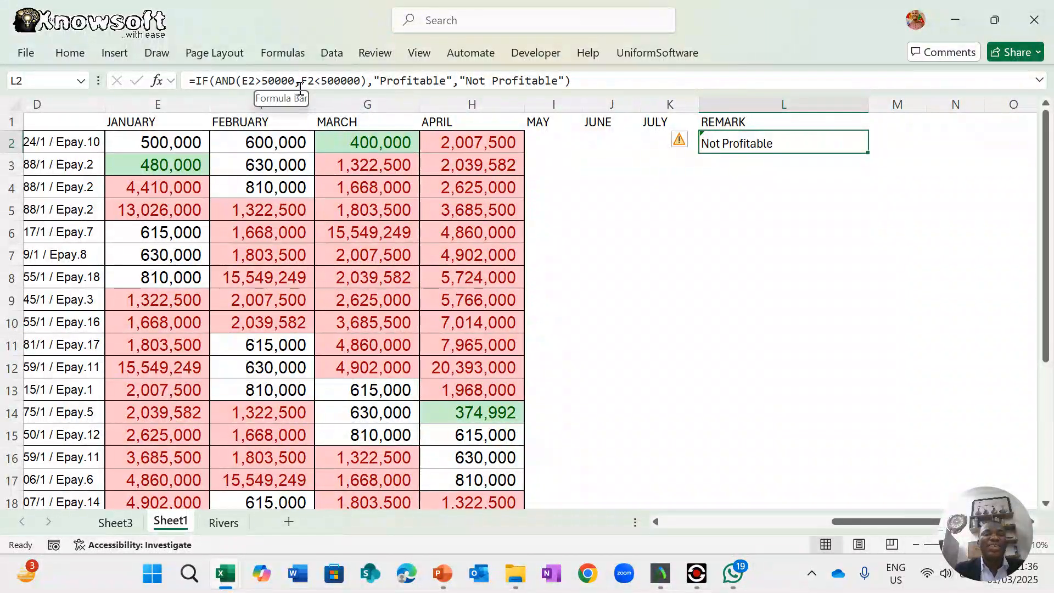
click(176, 147)
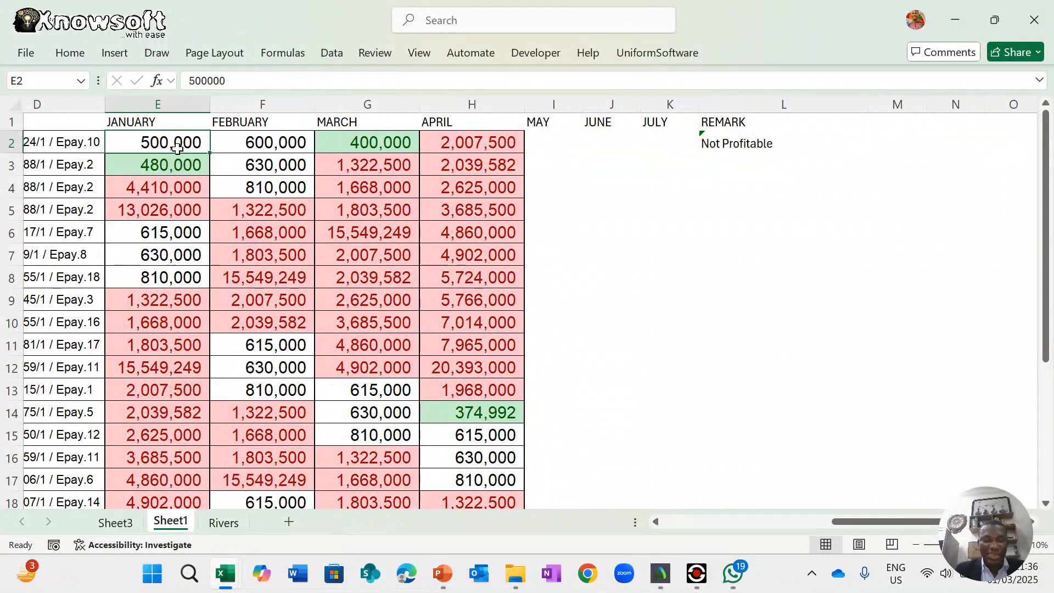
text(300,000)
key(Return)
key(Return)
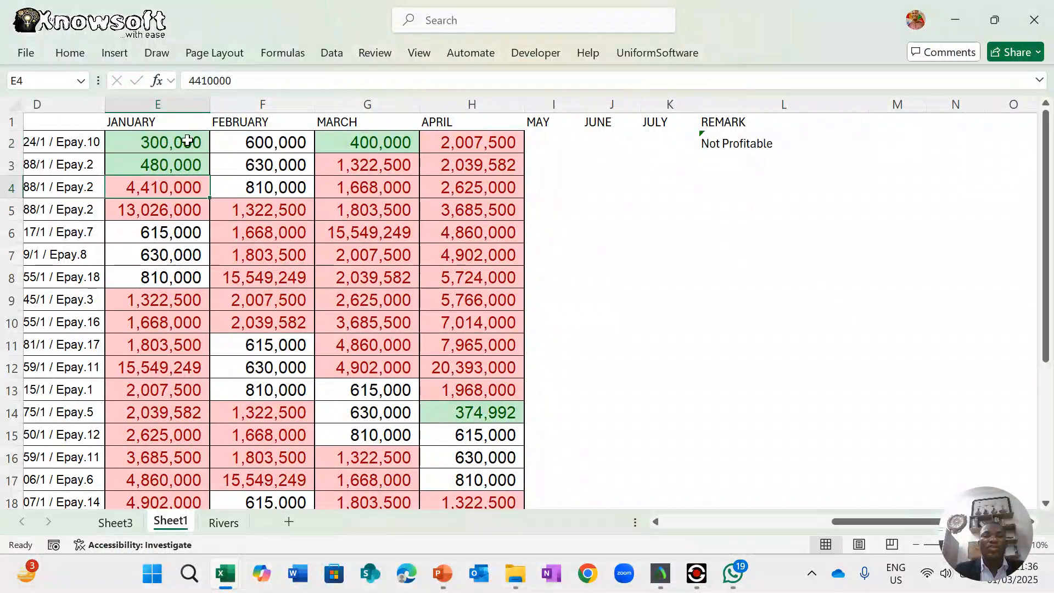
- Set the January value in E2 back to 500000 to test the remark in L2
click(166, 141)
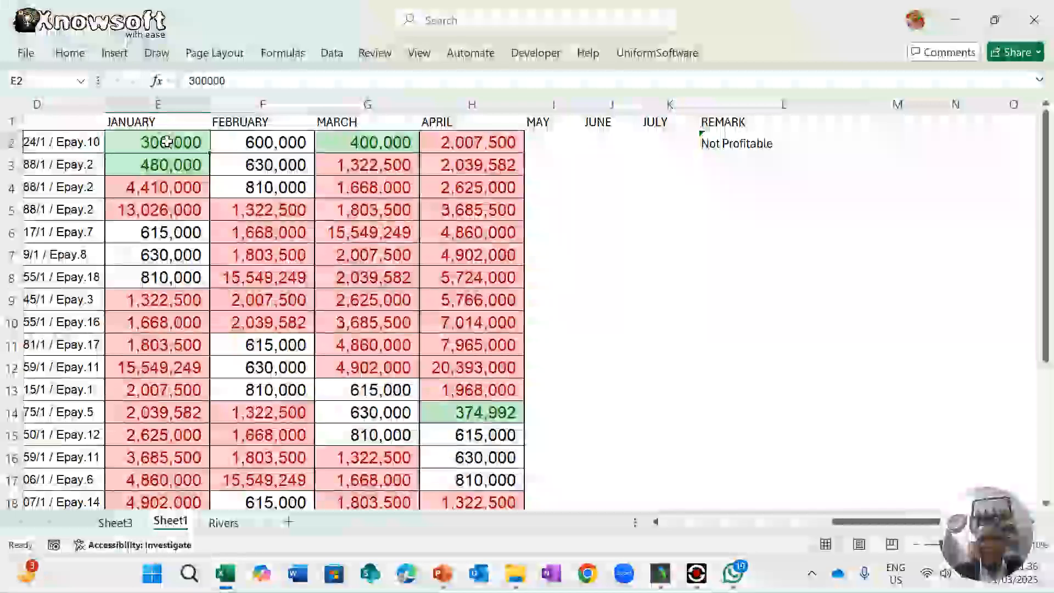
text(500000)
key(ctrl+Return)
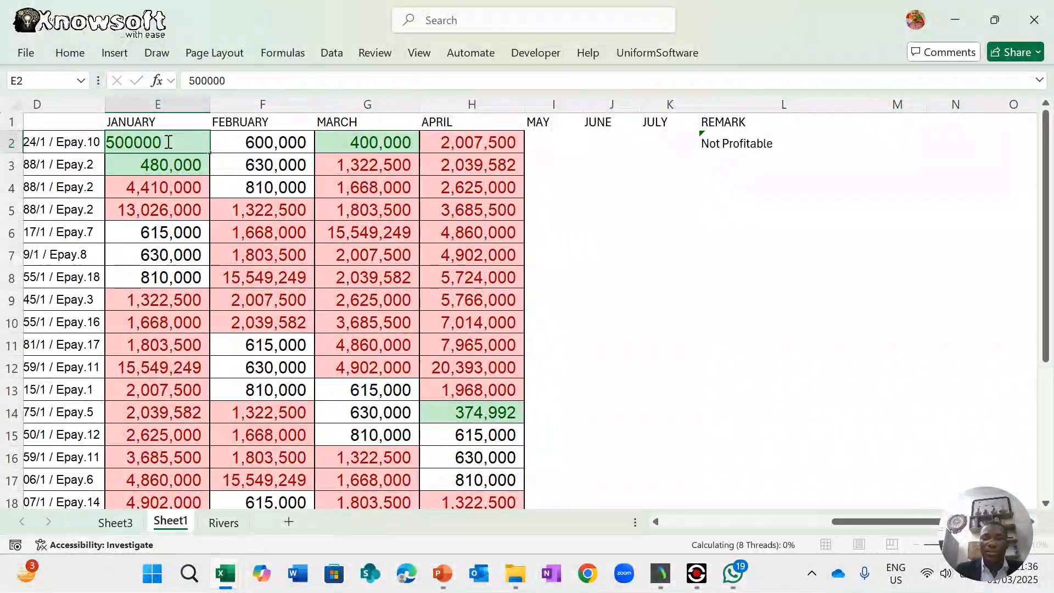
key(Down)
key(Down)
key(Down)
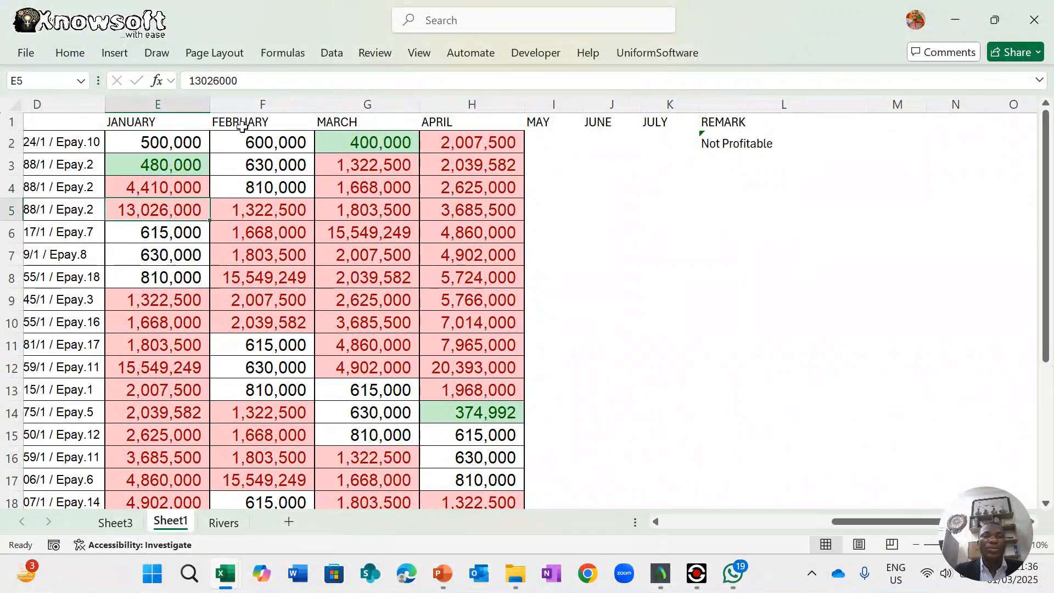
- Check the L2 formula against the February value, and set F2 to 300000
click(256, 142)
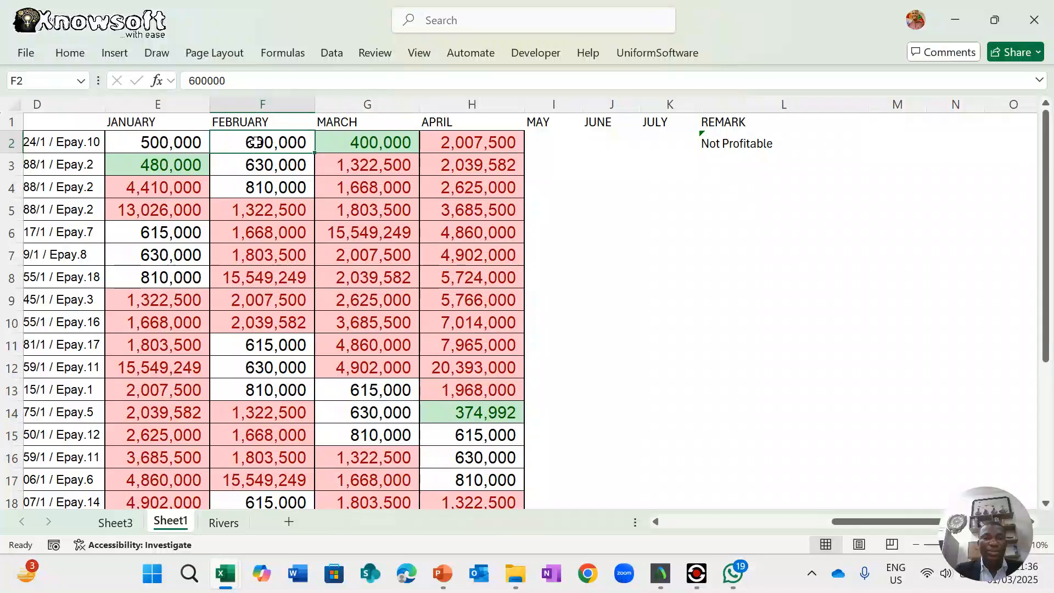
click(720, 144)
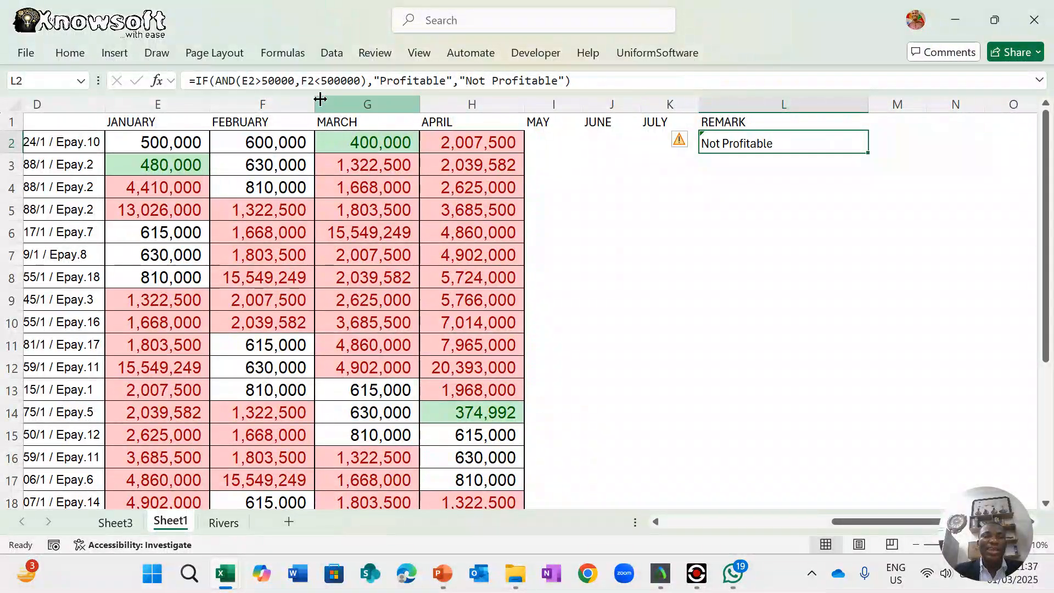
click(285, 141)
text(30000)
key(Return)
key(Return)
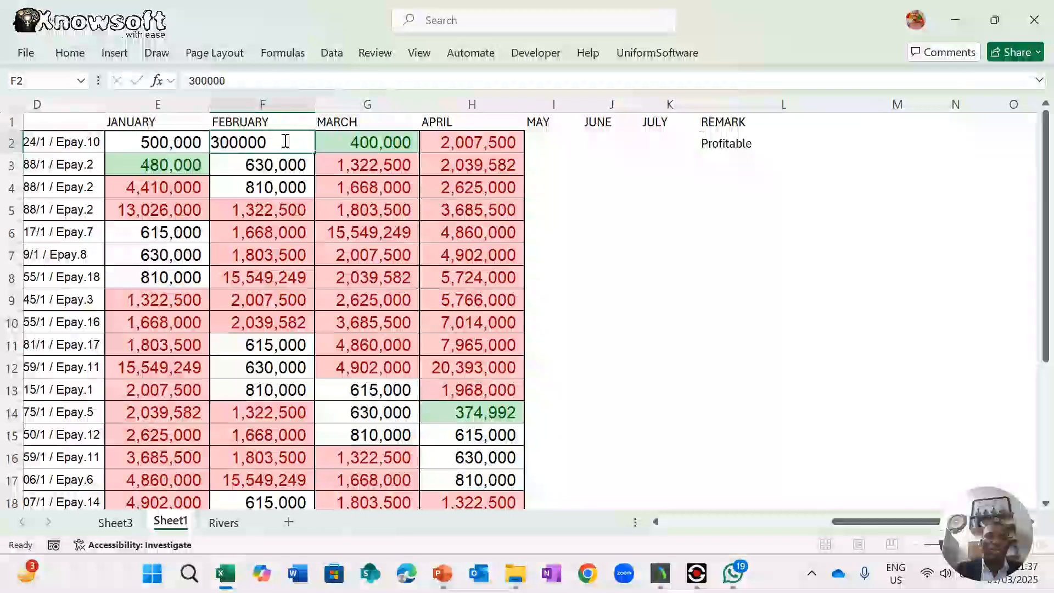
- Set the January value in E2 to 600000 to test the remark in L2
click(164, 144)
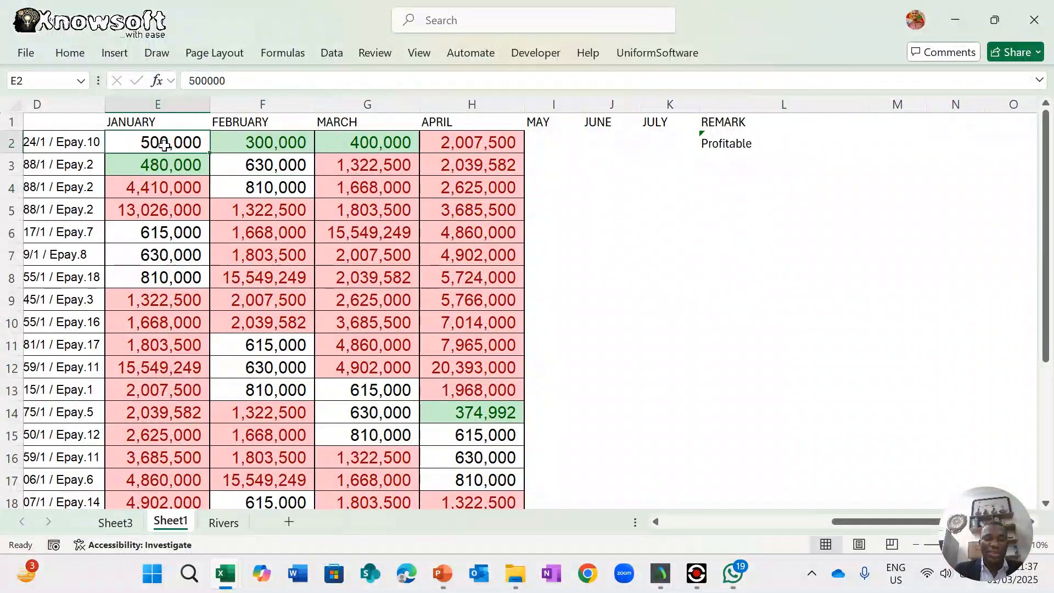
text(600)
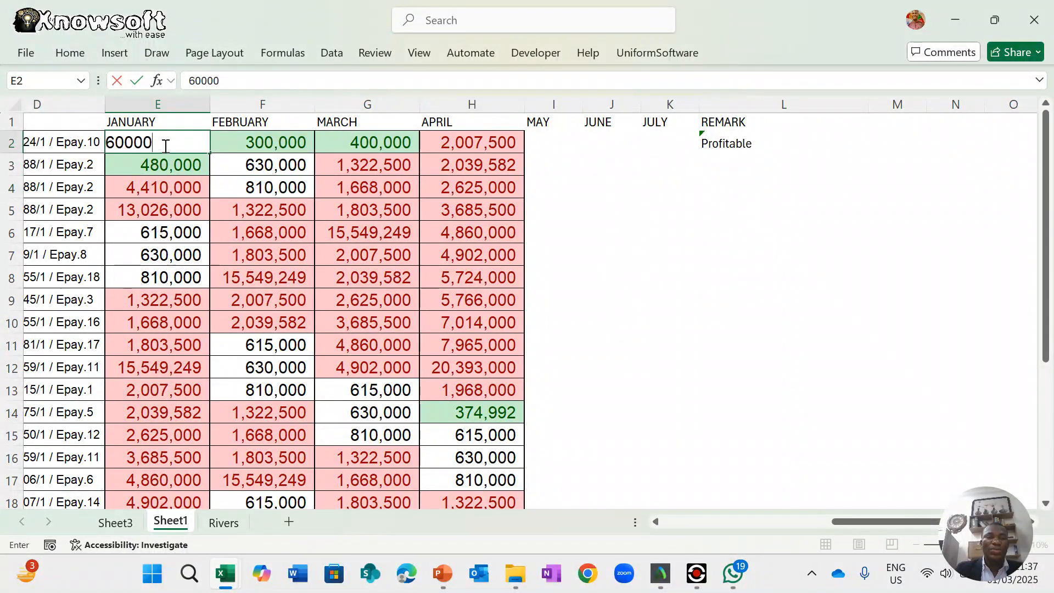
key(Return)
key(Return)
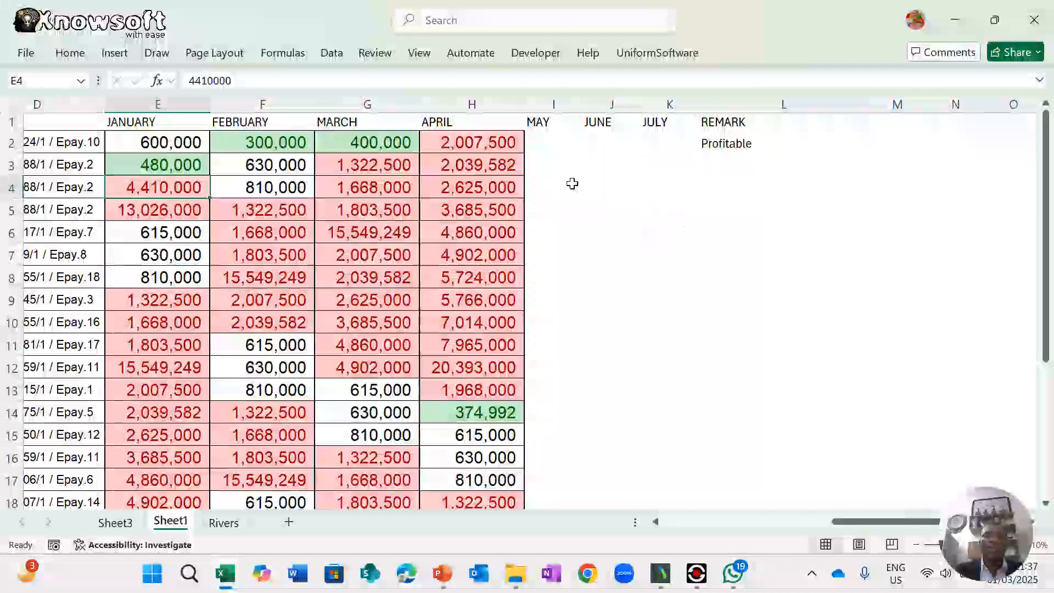
- Set the February value in F2 to 700000 and check the remark formula in L2
click(285, 143)
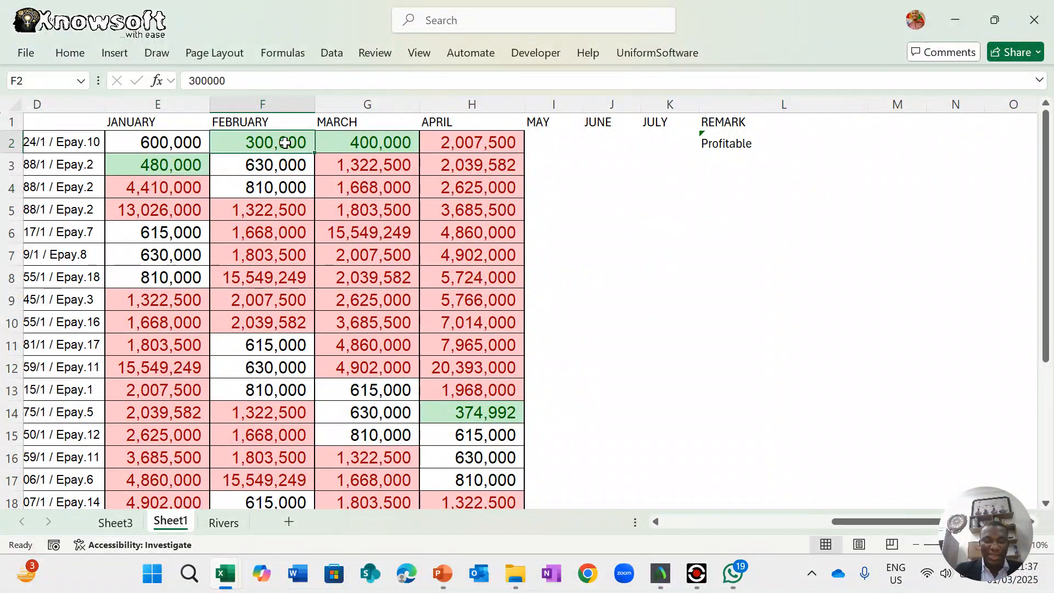
text(700000)
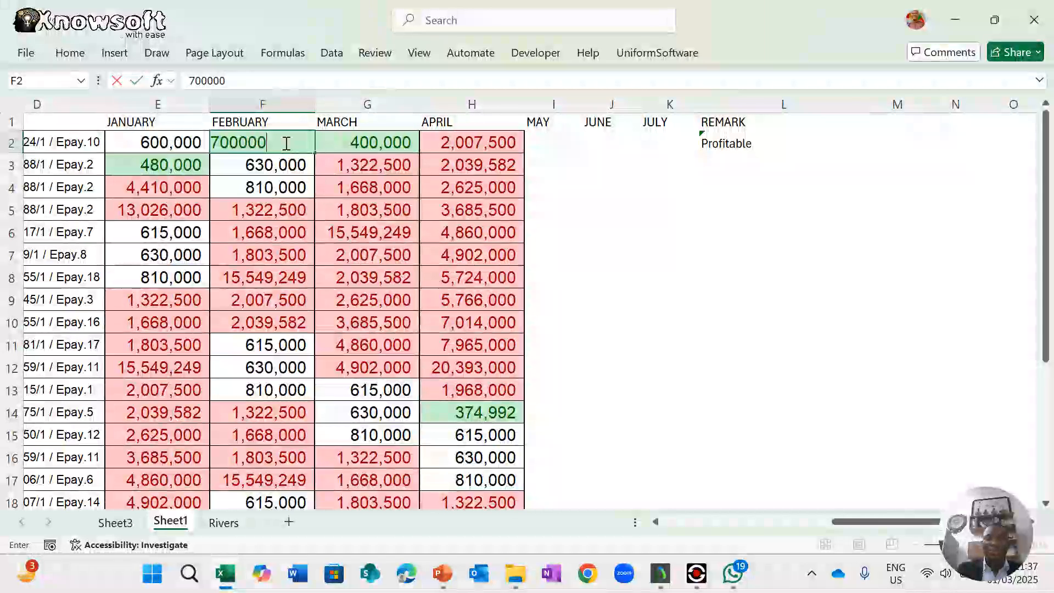
key(Return)
key(Return)
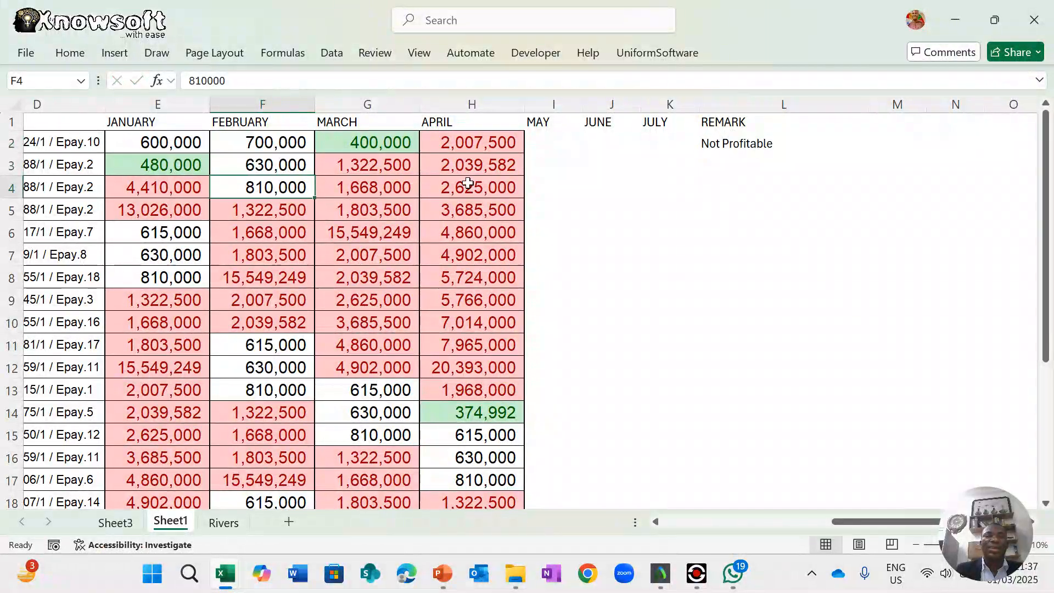
click(730, 149)
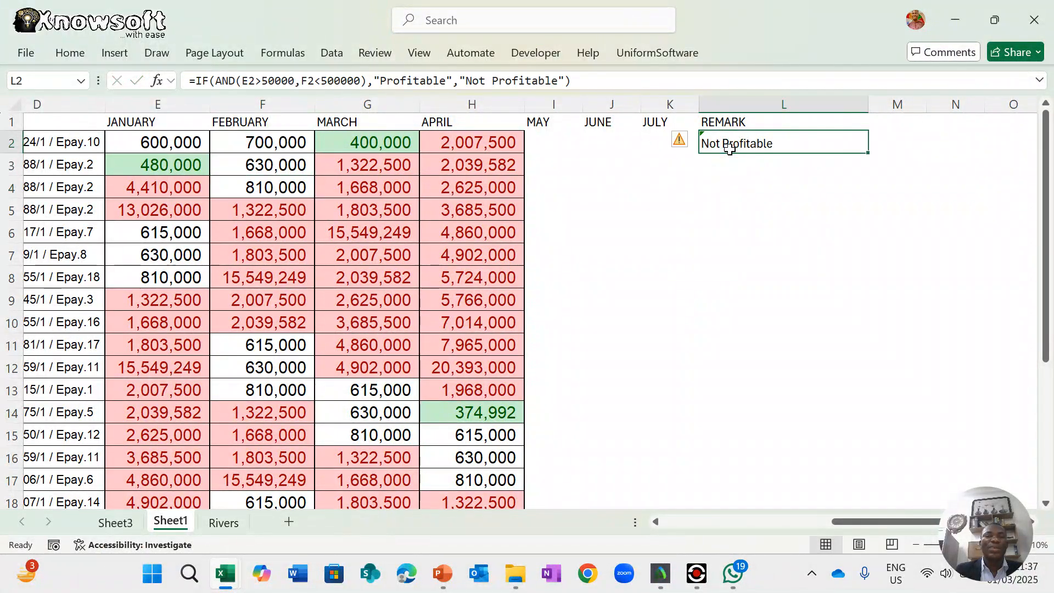
- Set the January value in E2 to 300000 and compare E2 and F2 with the conditions in the L2 formula
click(170, 144)
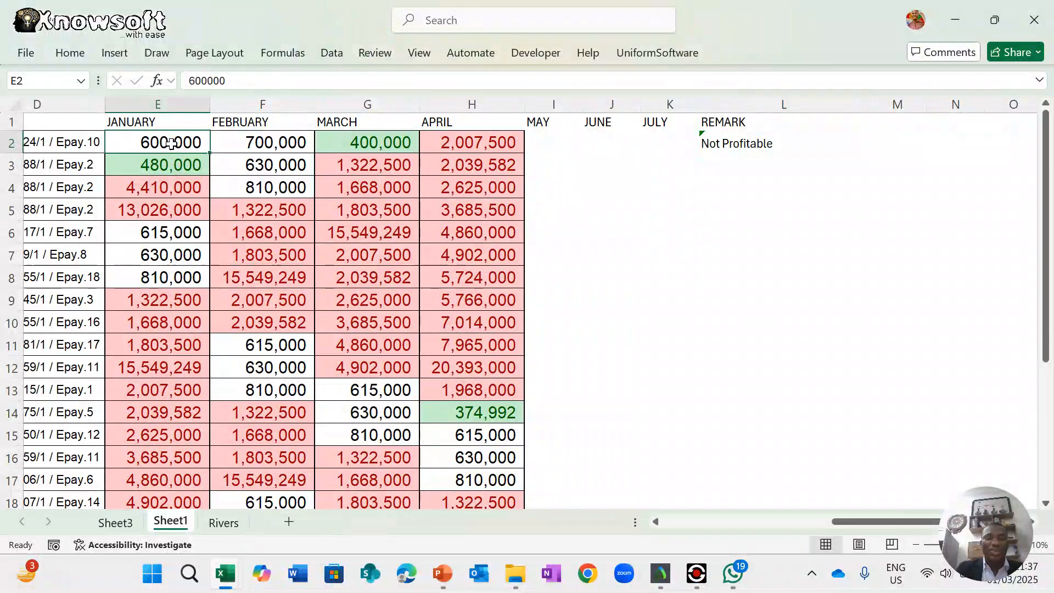
text(300)
key(Return)
key(Return)
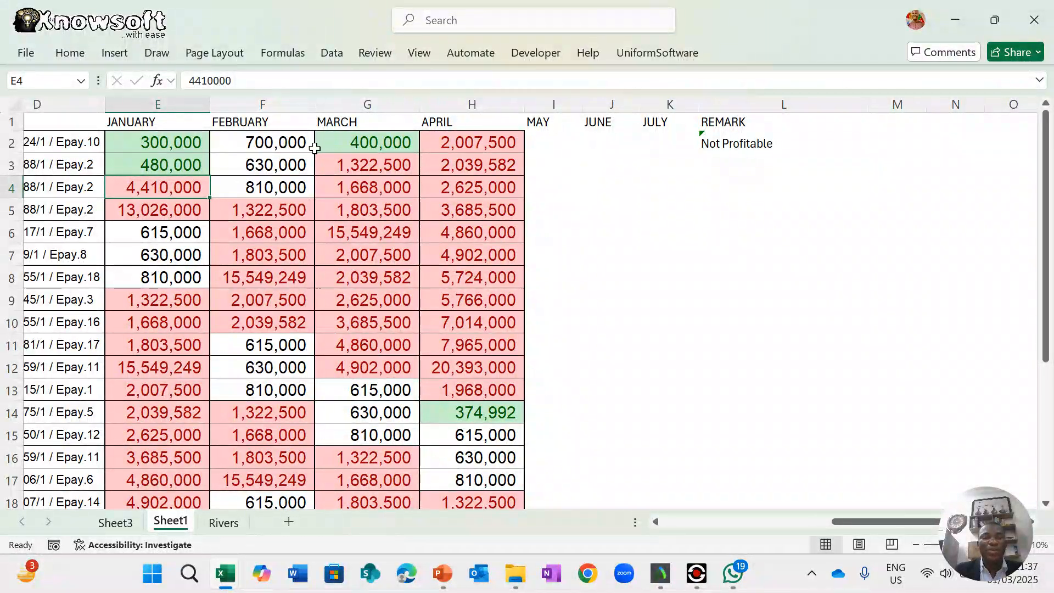
click(732, 145)
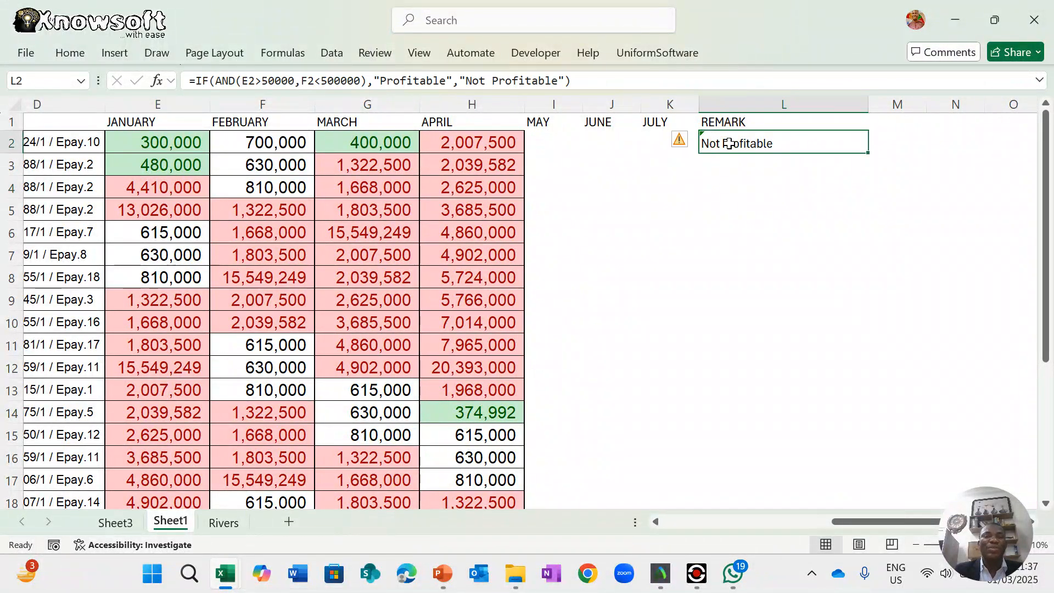
click(186, 146)
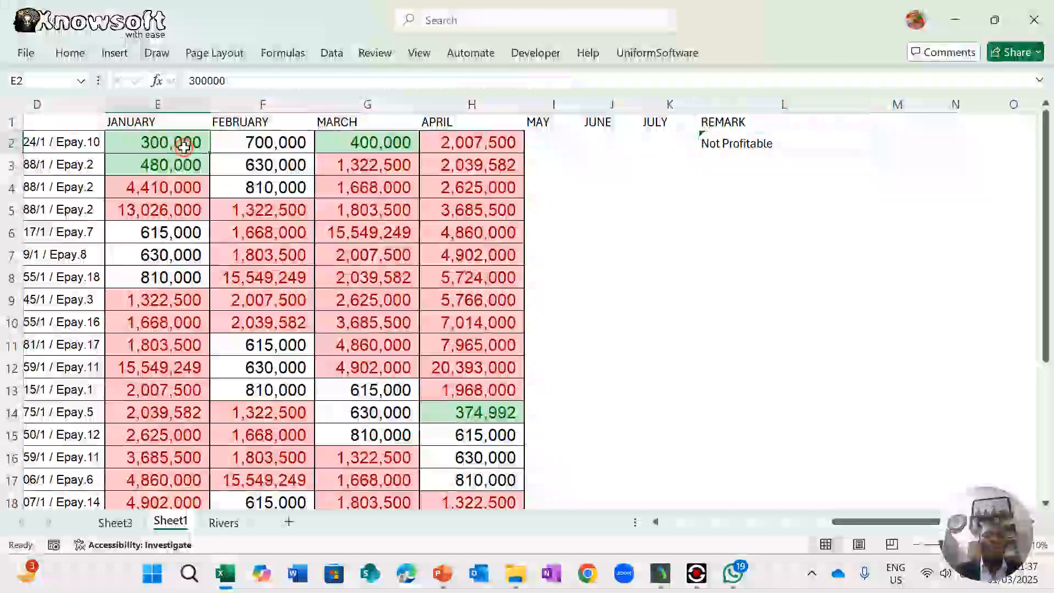
click(276, 141)
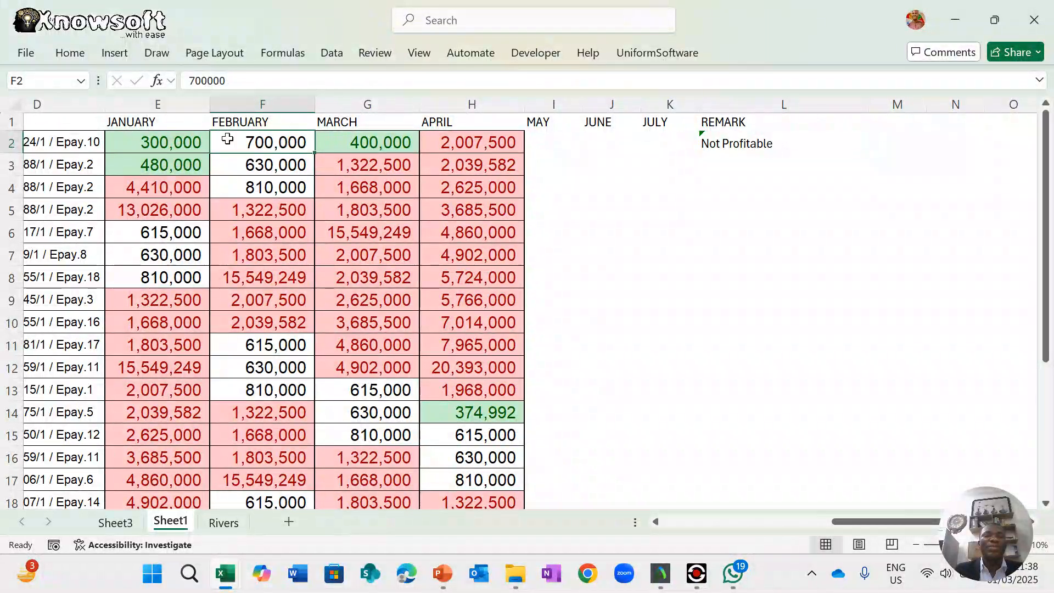
click(183, 142)
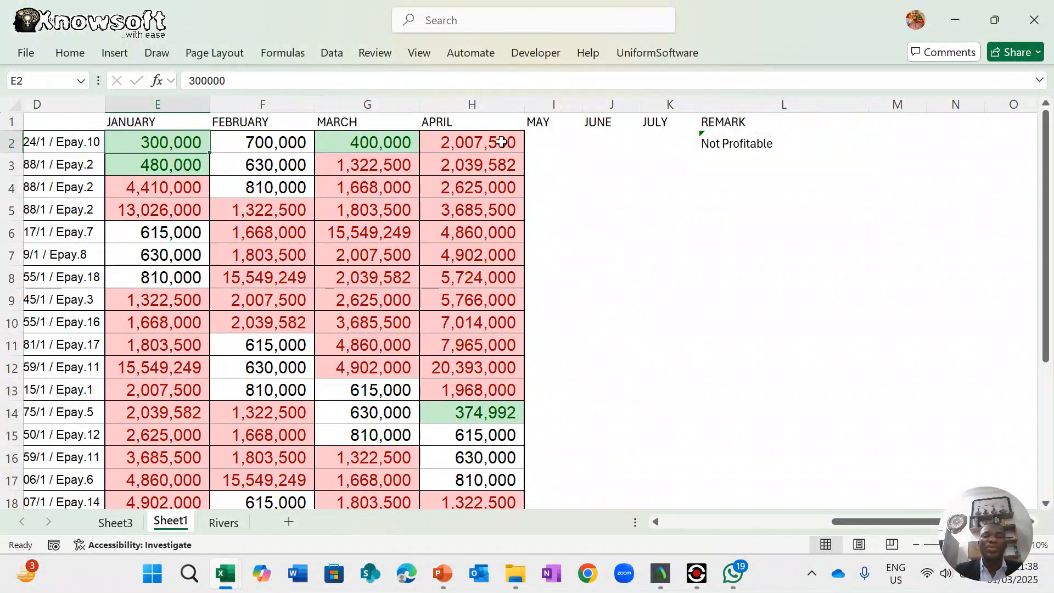
click(703, 144)
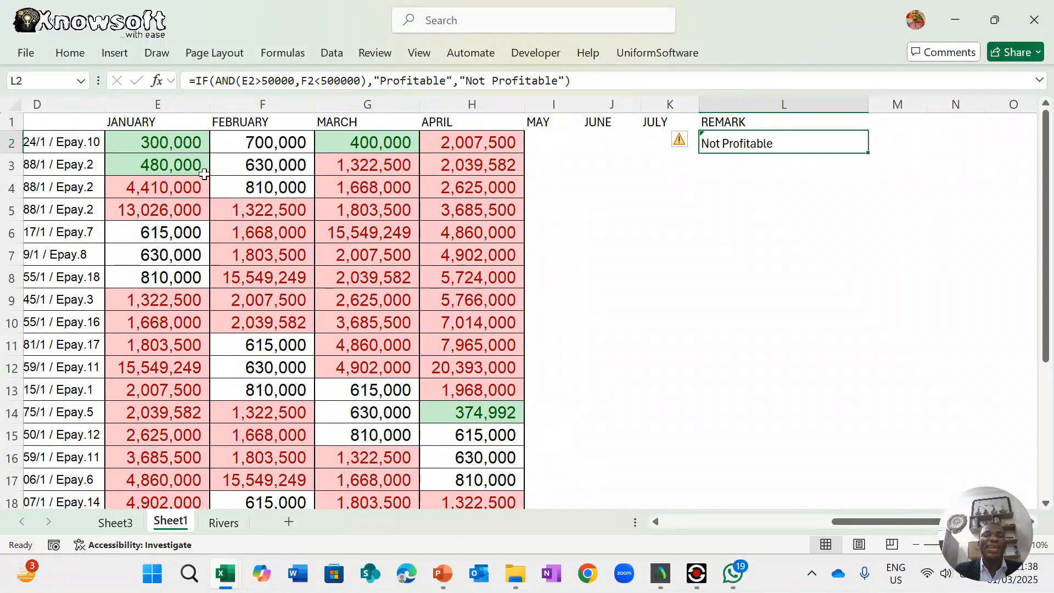
- Set the January value in E2 to 500001 and check the February value and the L2 formula
click(158, 143)
text(500001)
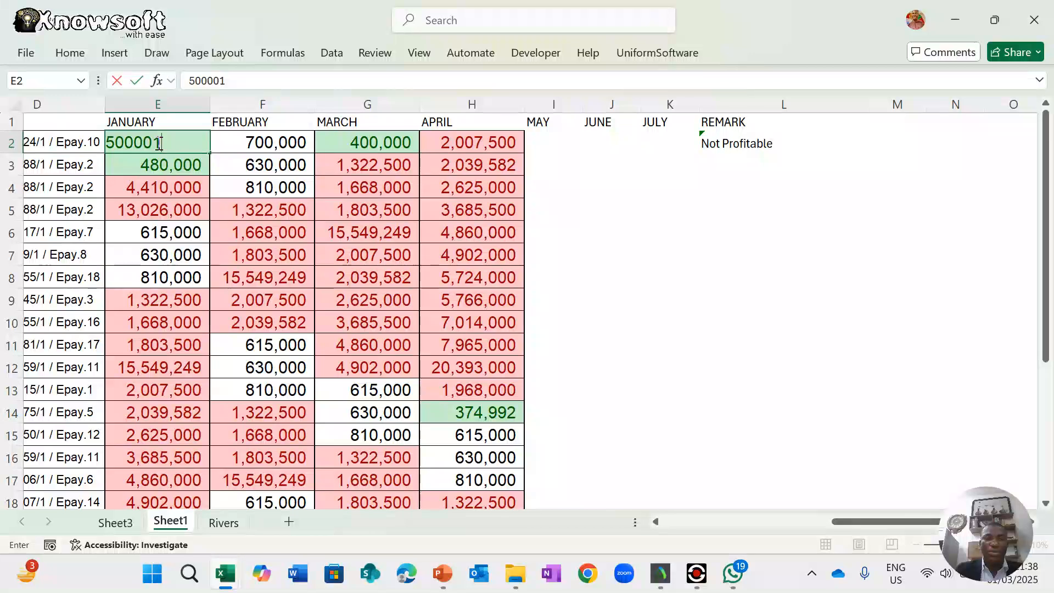
key(Down)
key(Down)
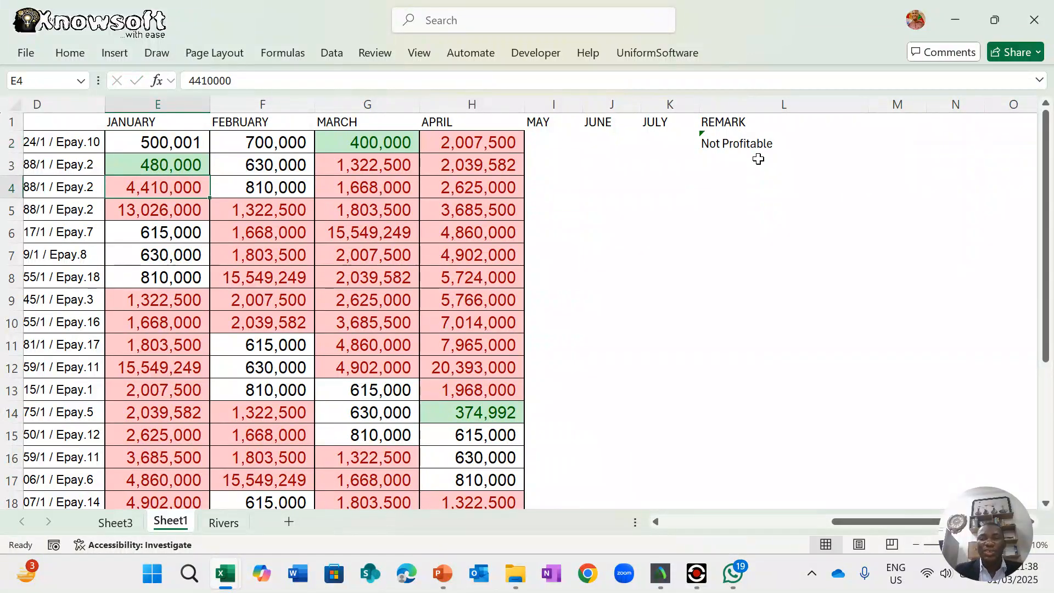
click(279, 142)
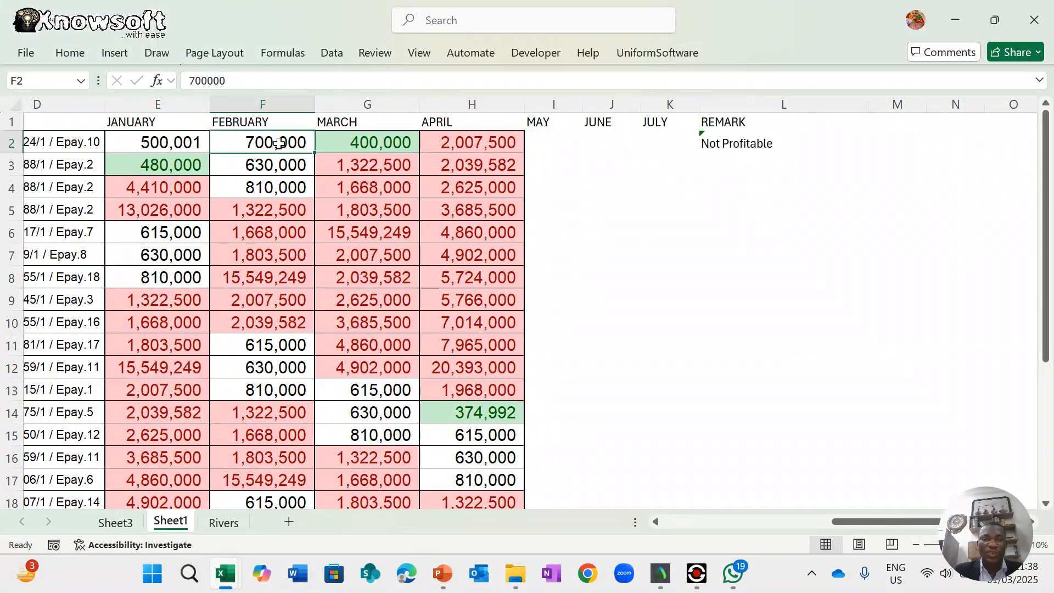
click(730, 141)
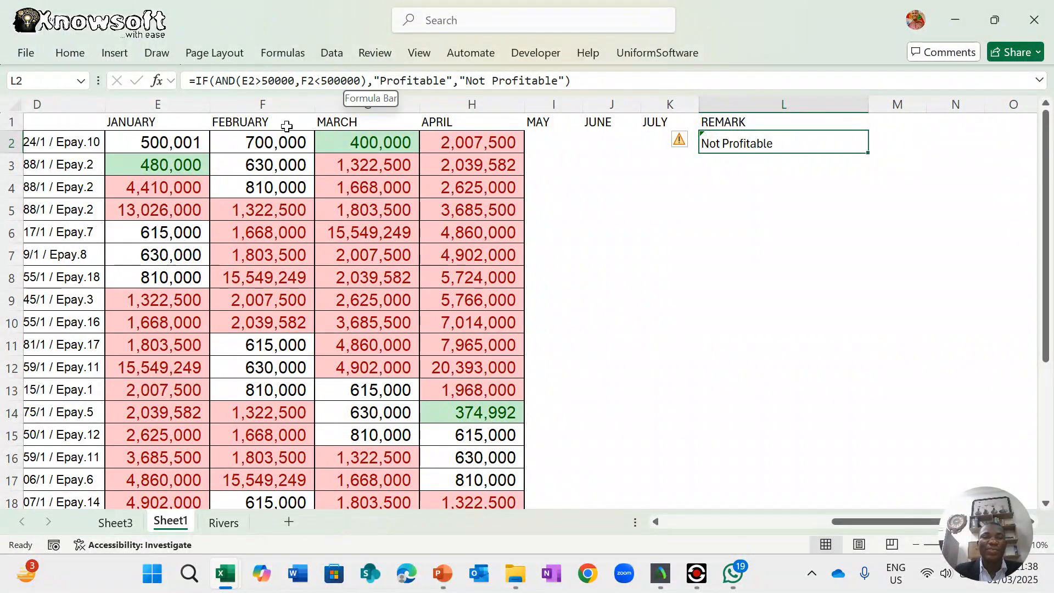
- Set the February value in F2 to 4999999 to test the remark in L2
click(286, 143)
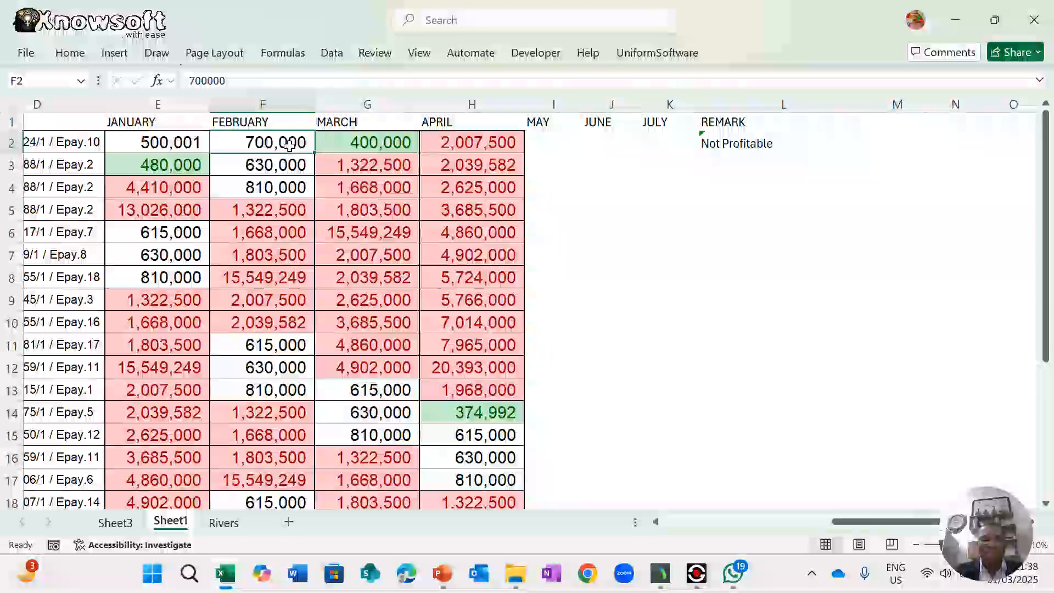
text(4)
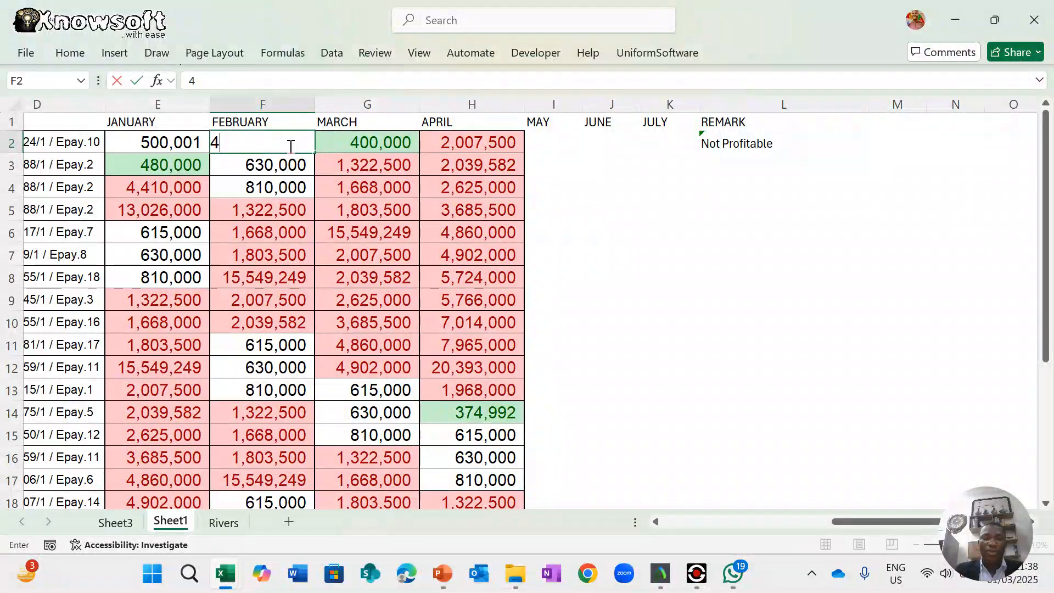
text(,999,99999)
key(Return)
key(Return)
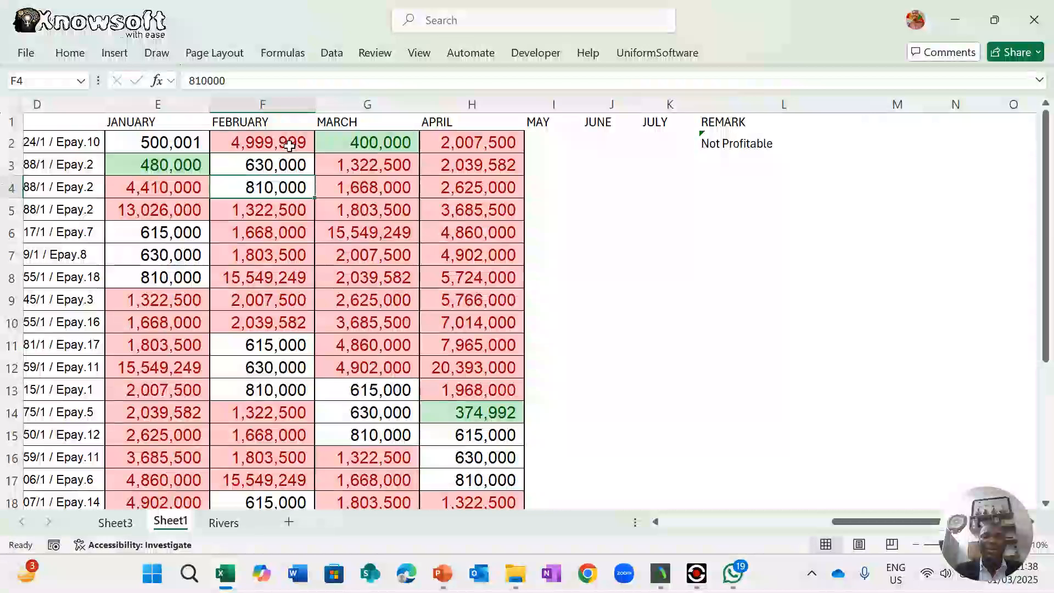
- Correct the February value in F2 to 499999
click(263, 143)
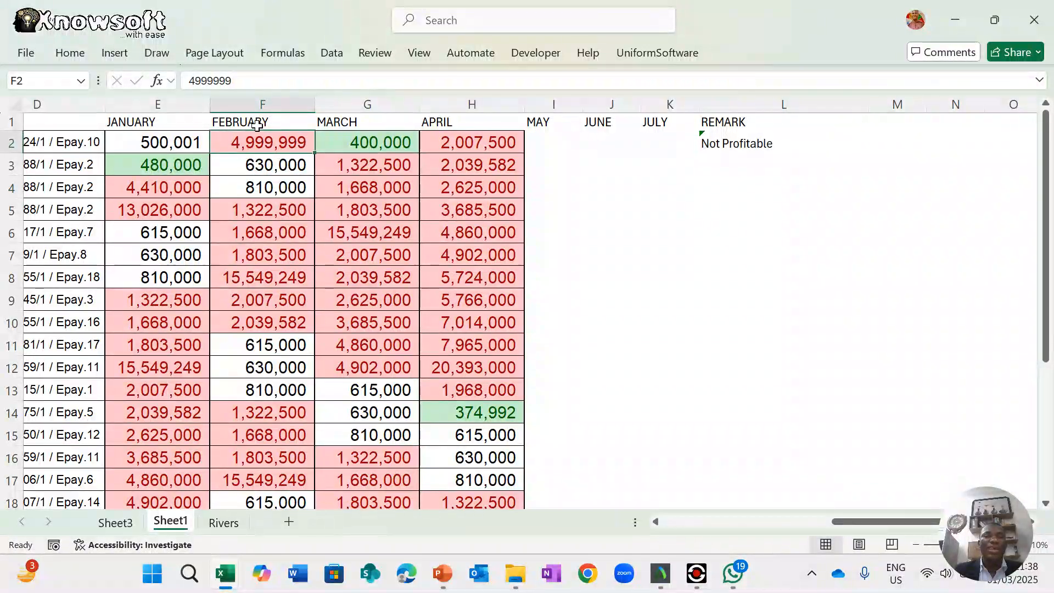
click(244, 80)
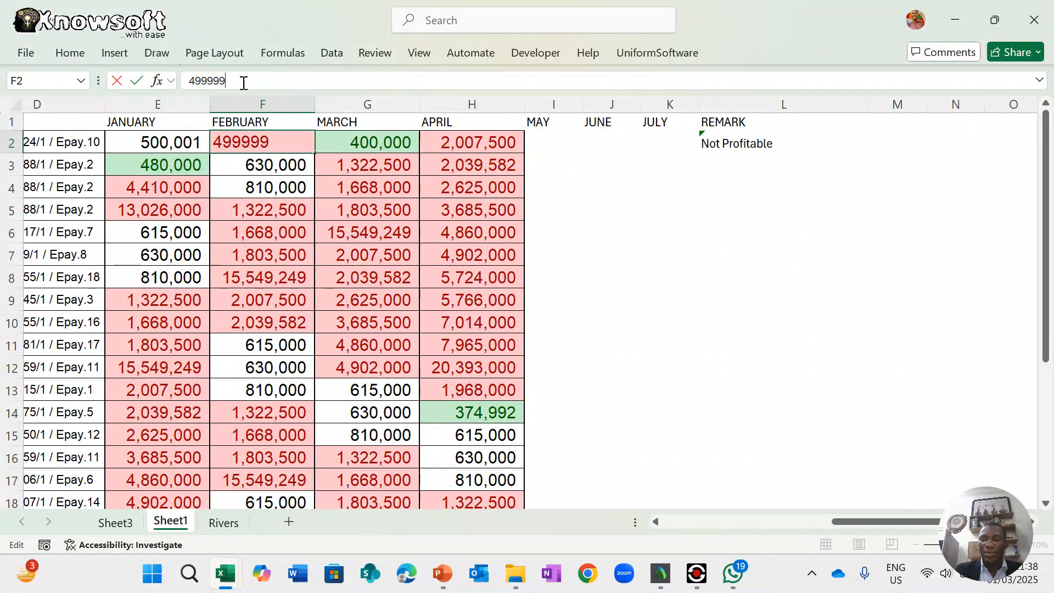
key(Return)
key(Return)
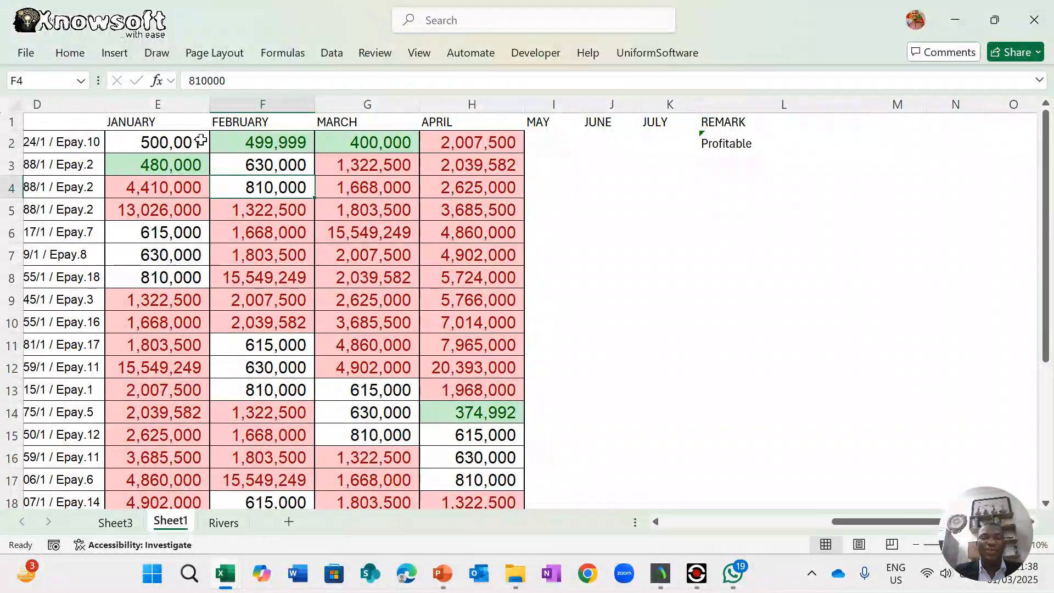
- Replace the AND function with OR in the L2 remark formula, keeping the conditions E2>50000 and F2<500000
click(731, 140)
click(235, 75)
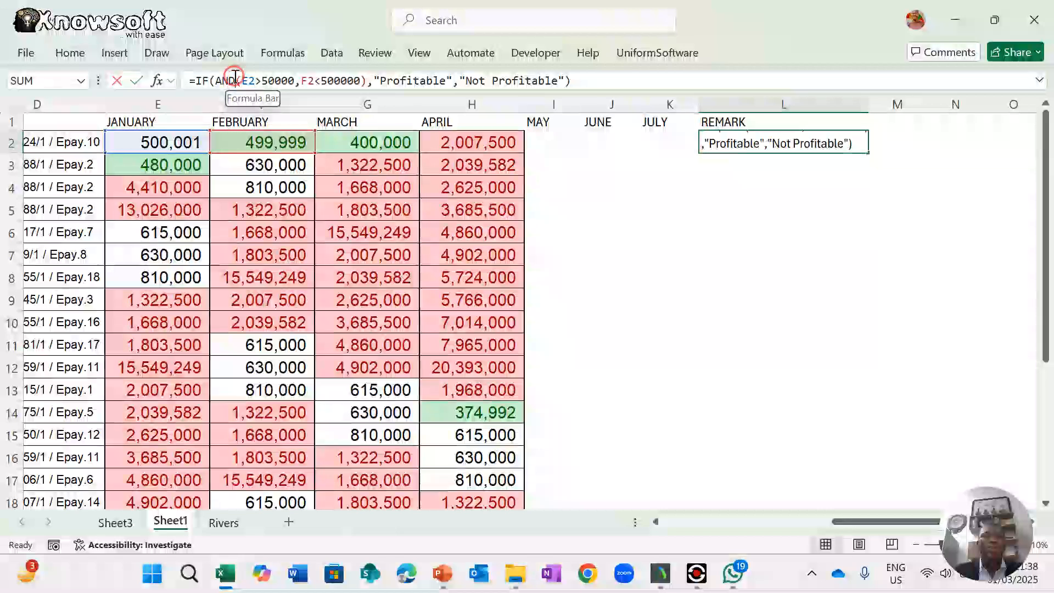
key(BackSpace)
key(BackSpace)
key(BackSpace)
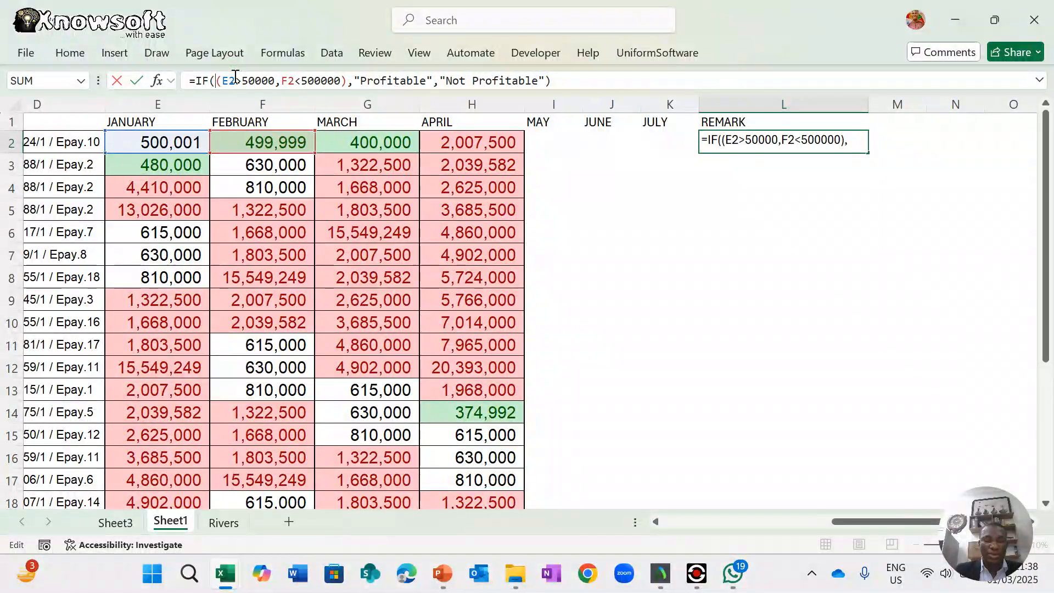
text(OR)
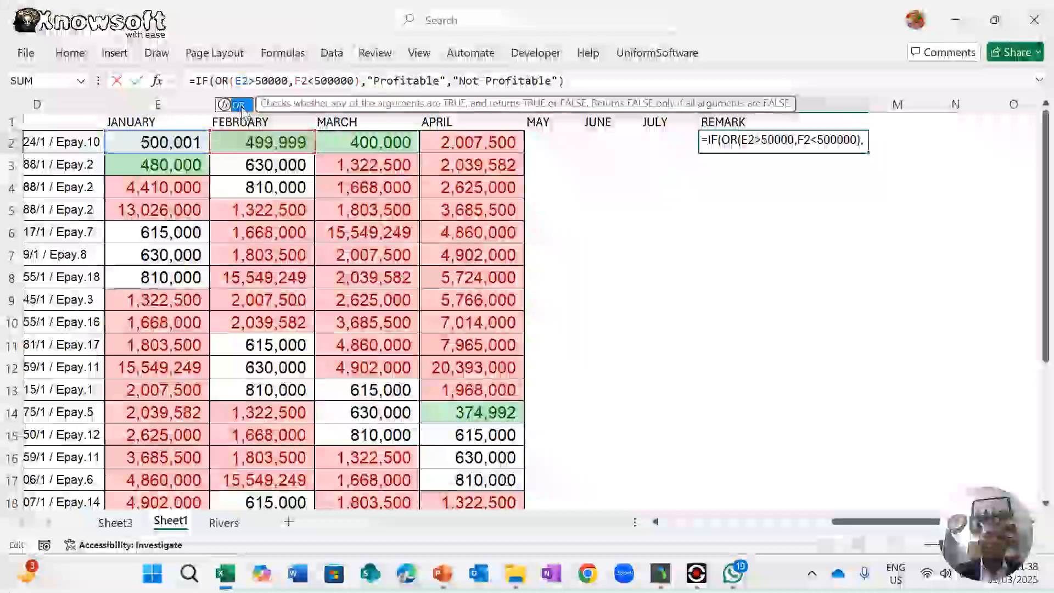
key(Return)
key(Return)
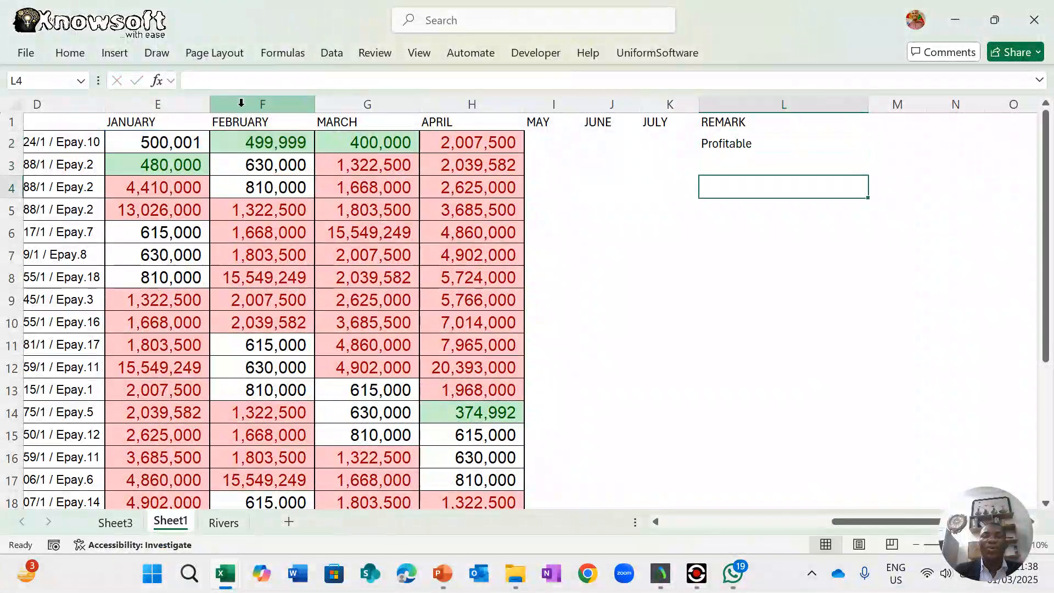
- Set the February value in F2 to 600,000 to test the OR formula in L2
click(266, 140)
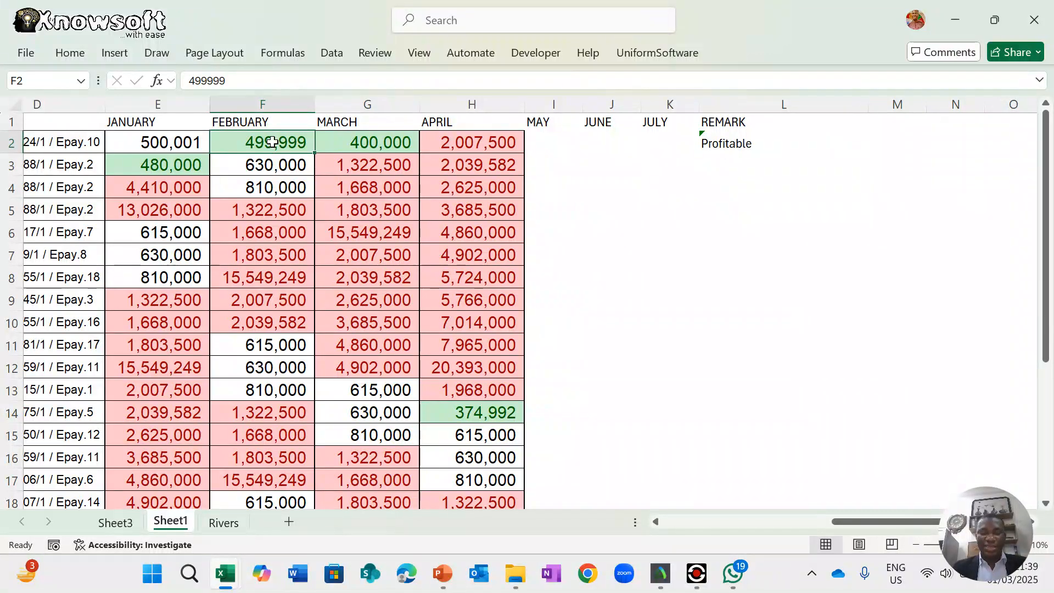
text(600,000)
key(Return)
key(Return)
key(Return)
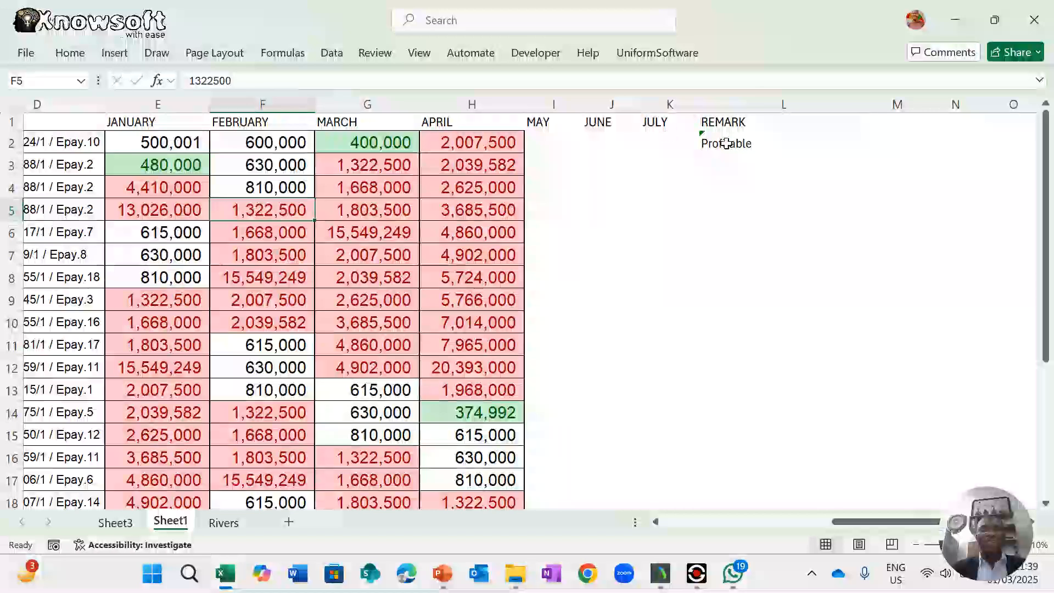
- Change the OR function back to AND in the L2 remark formula to compare the remark
click(713, 143)
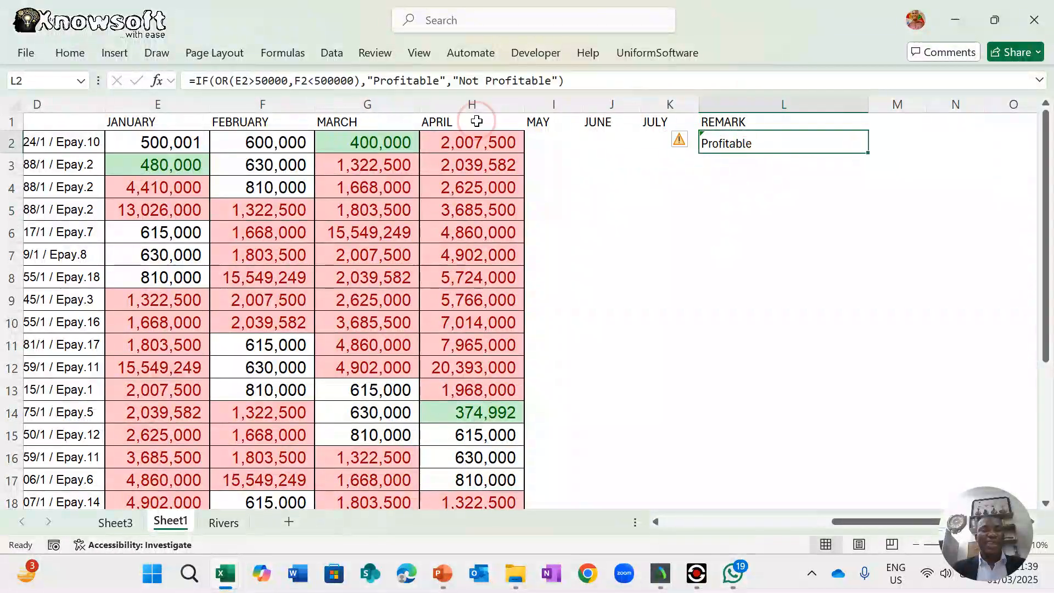
click(230, 81)
key(BackSpace)
key(BackSpace)
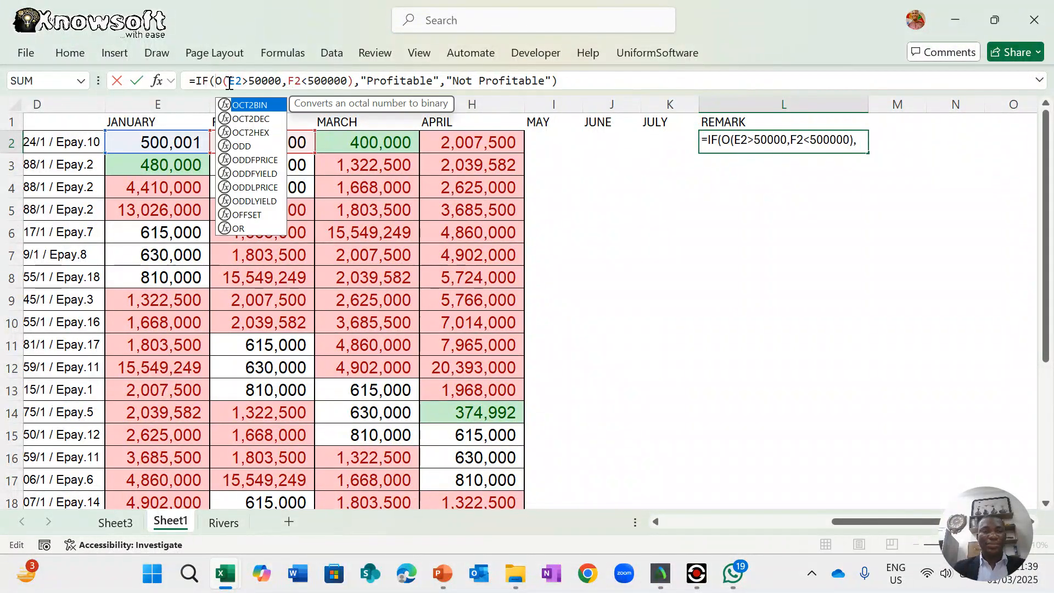
text(AND)
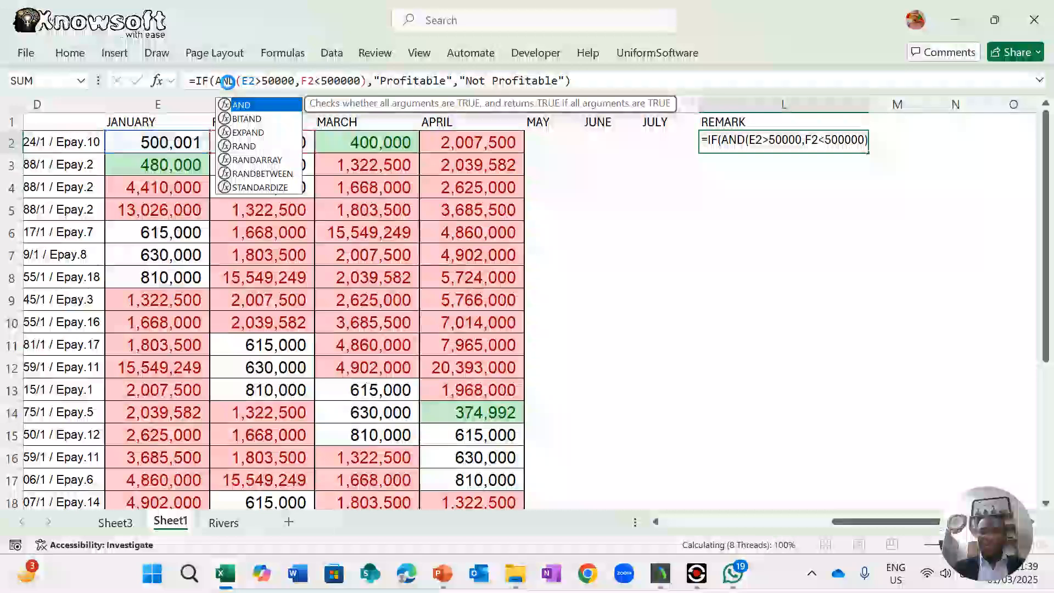
key(Return)
key(Return)
key(Return)
key(Return)
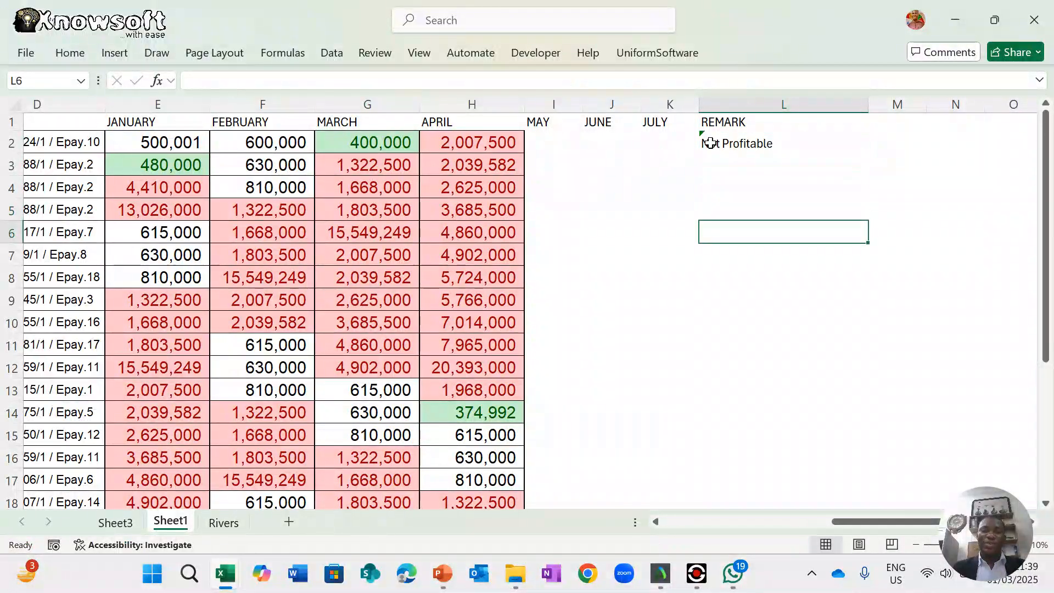
- Swap AND for OR again in the L2 formula and compare the remark against the values in E2 and F2
click(730, 141)
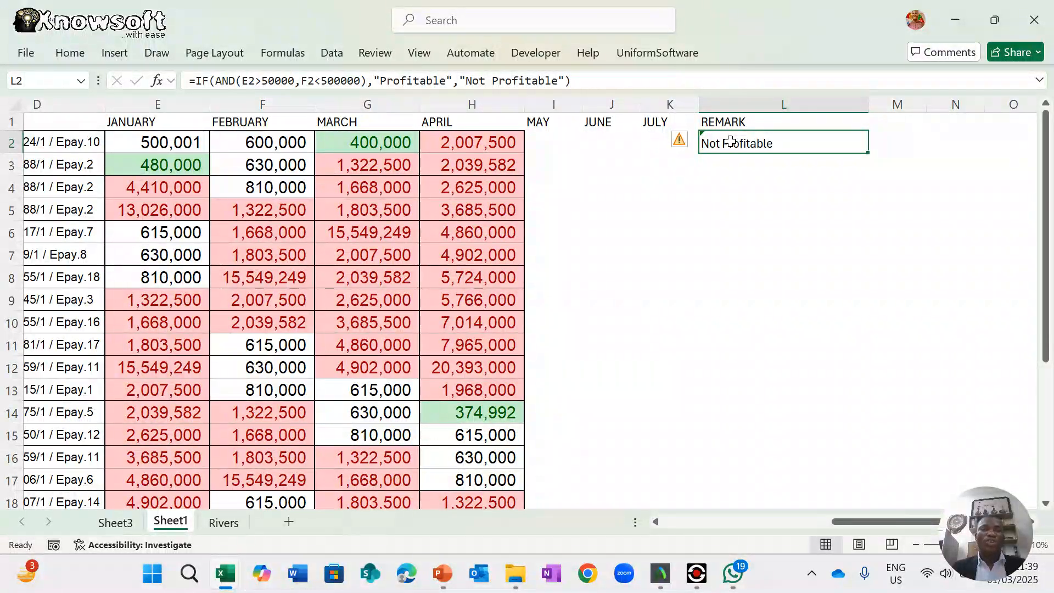
click(240, 78)
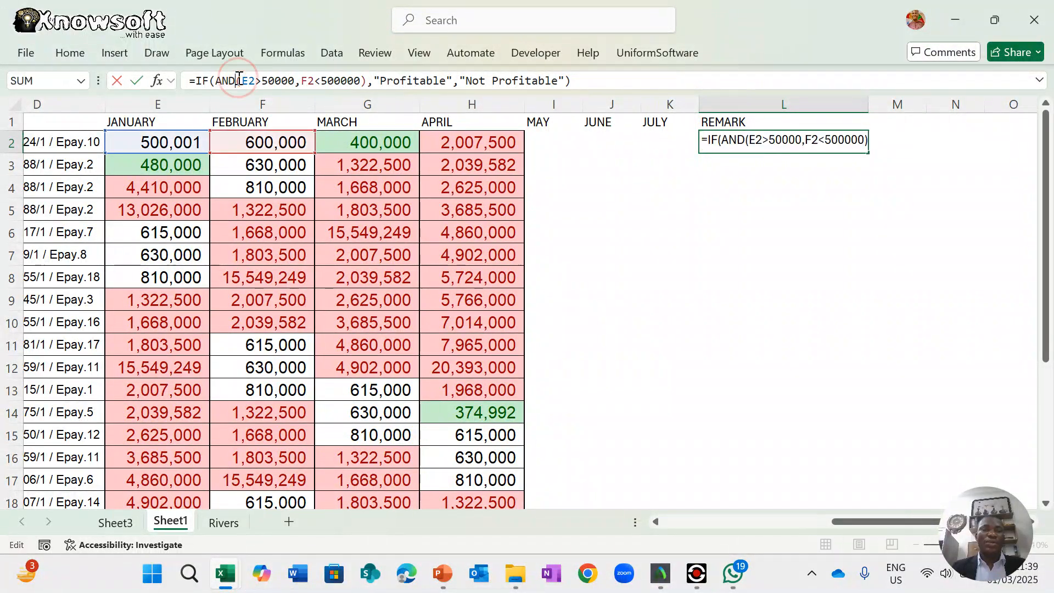
key(BackSpace)
key(BackSpace)
key(BackSpace)
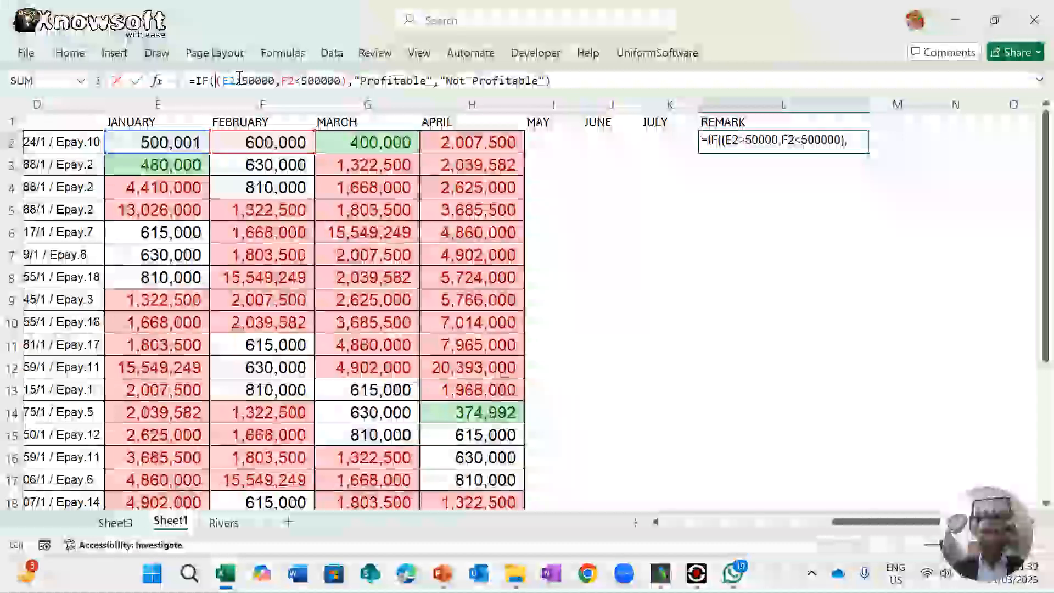
text(OR)
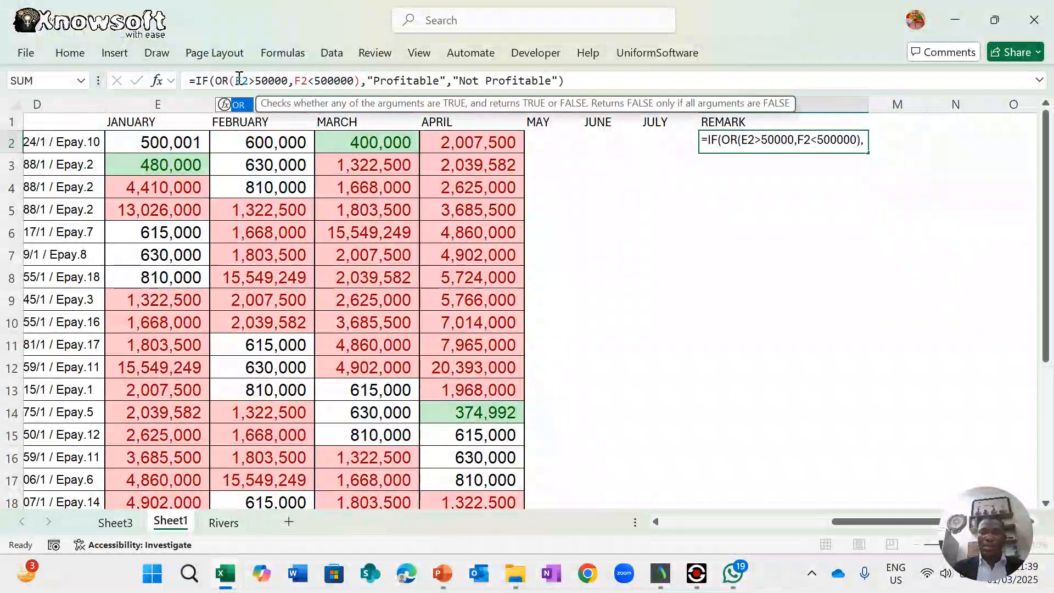
key(Return)
key(Return)
key(Return)
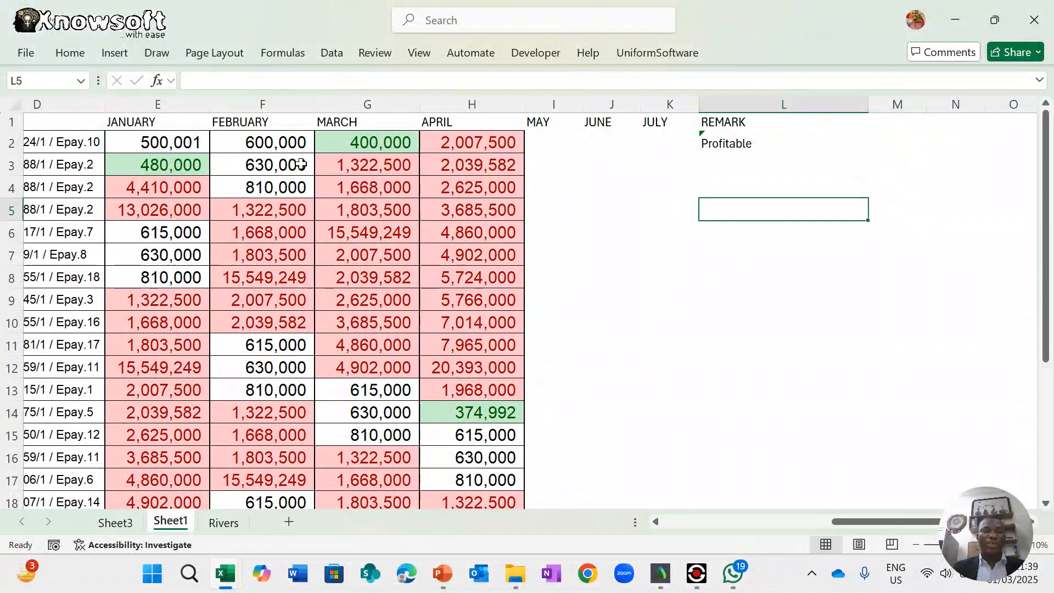
- Switch to the PowerPoint training presentation, read the IF with NOT function example on slide 5, and return to the workbook
click(268, 144)
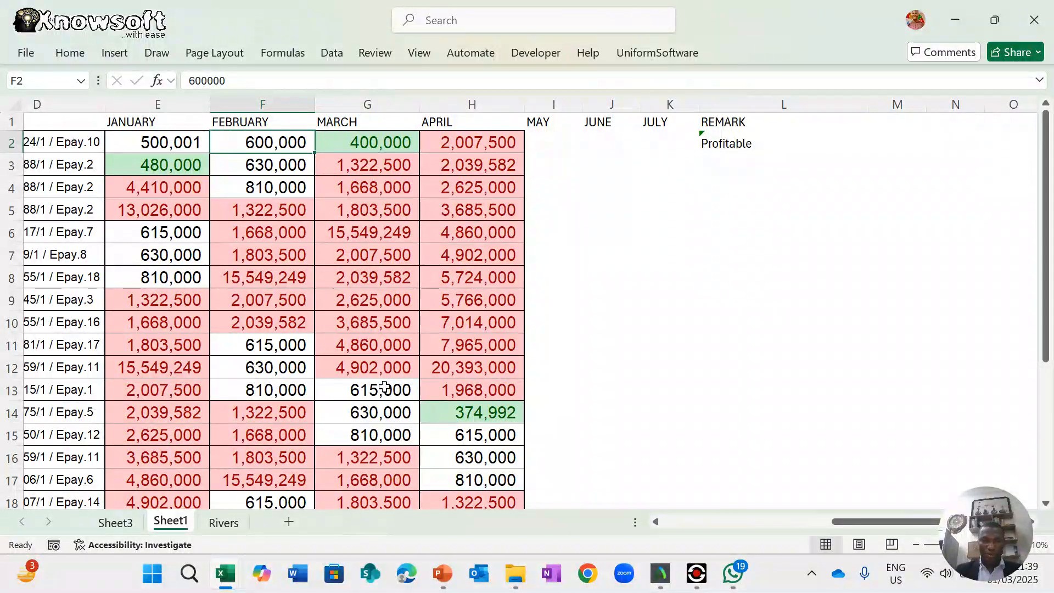
scroll(351, 366, left, 1)
mouse_move(444, 586)
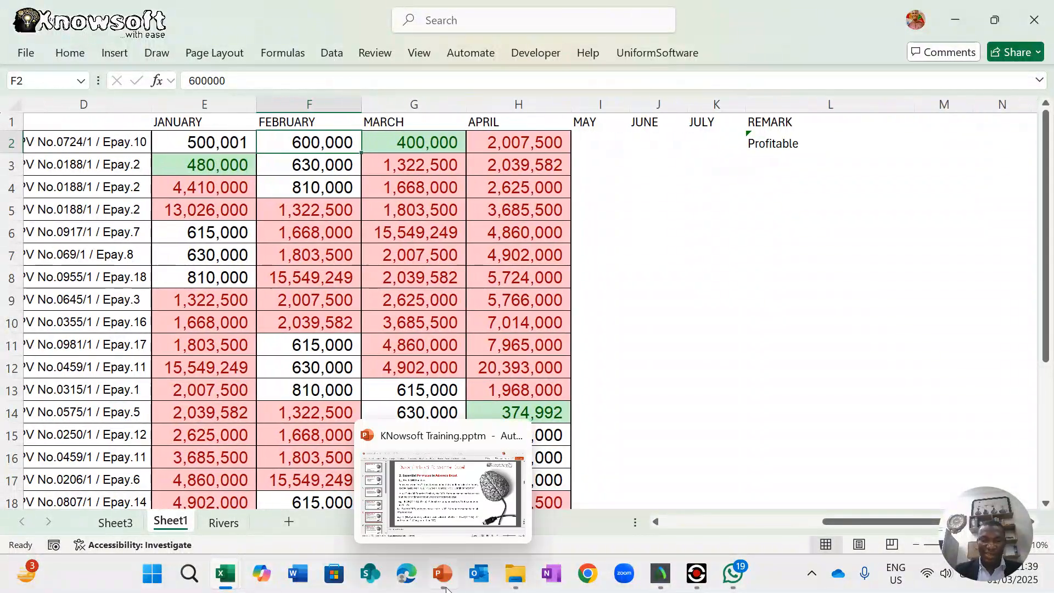
click(459, 502)
scroll(457, 311, down, 1)
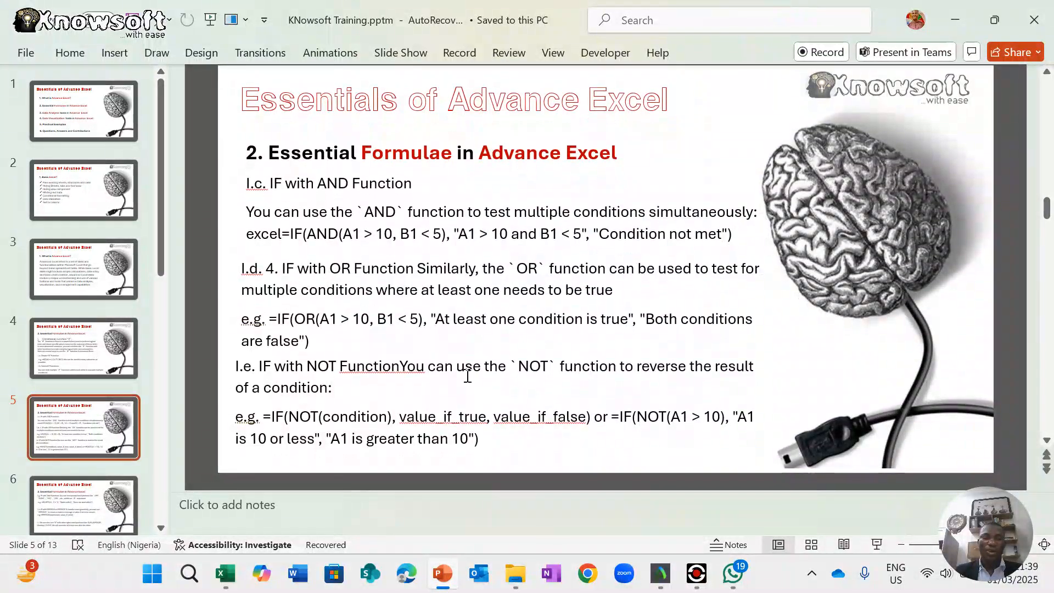
scroll(467, 377, down, 1)
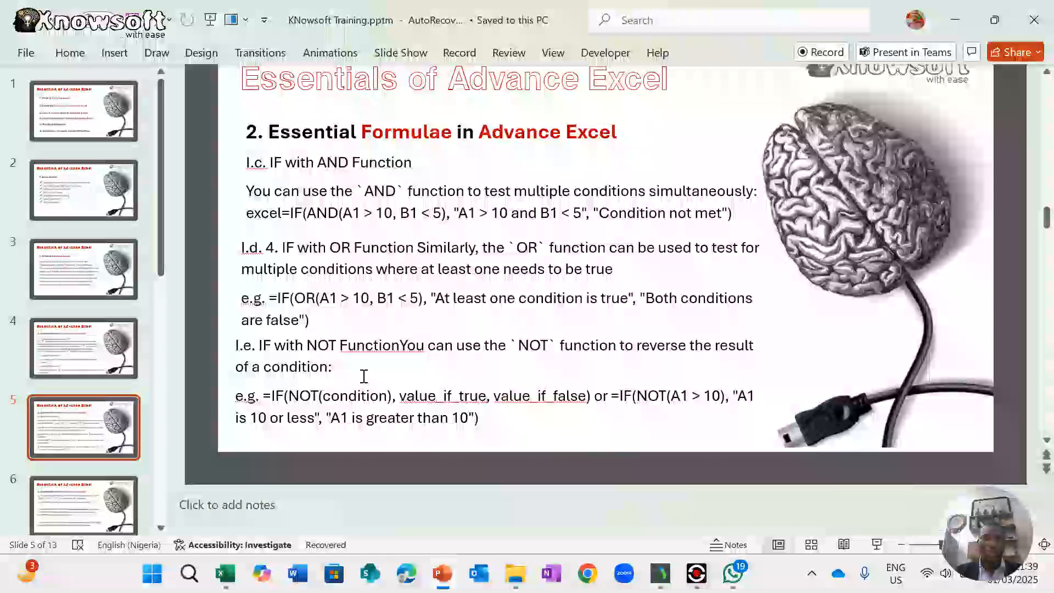
click(951, 22)
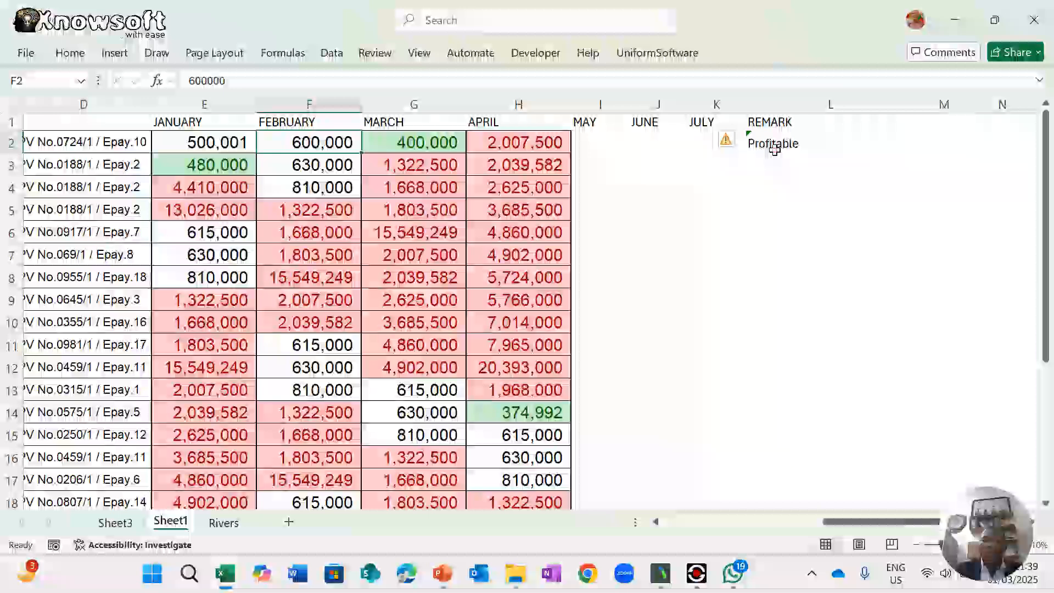
- Try to replace OR with NOT in the L2 formula while keeping both the E2 and F2 conditions
click(768, 143)
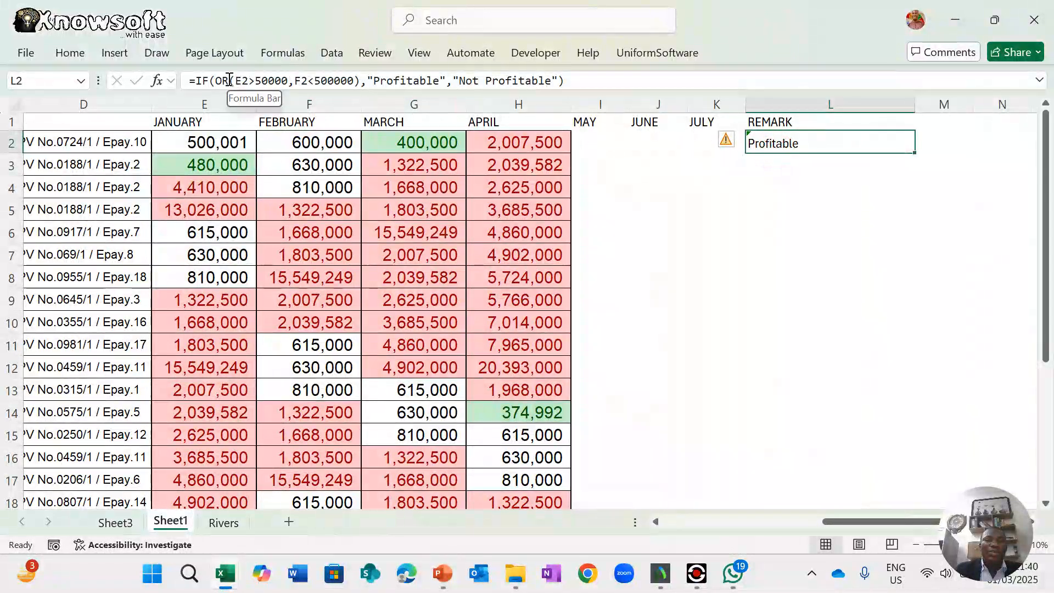
click(229, 81)
key(BackSpace)
key(BackSpace)
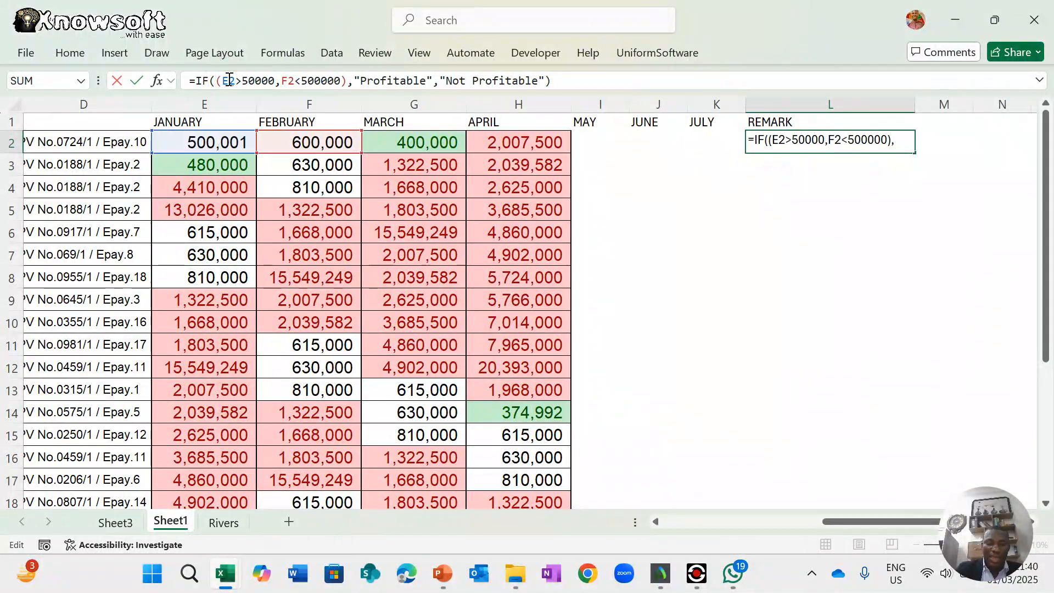
text(NOT)
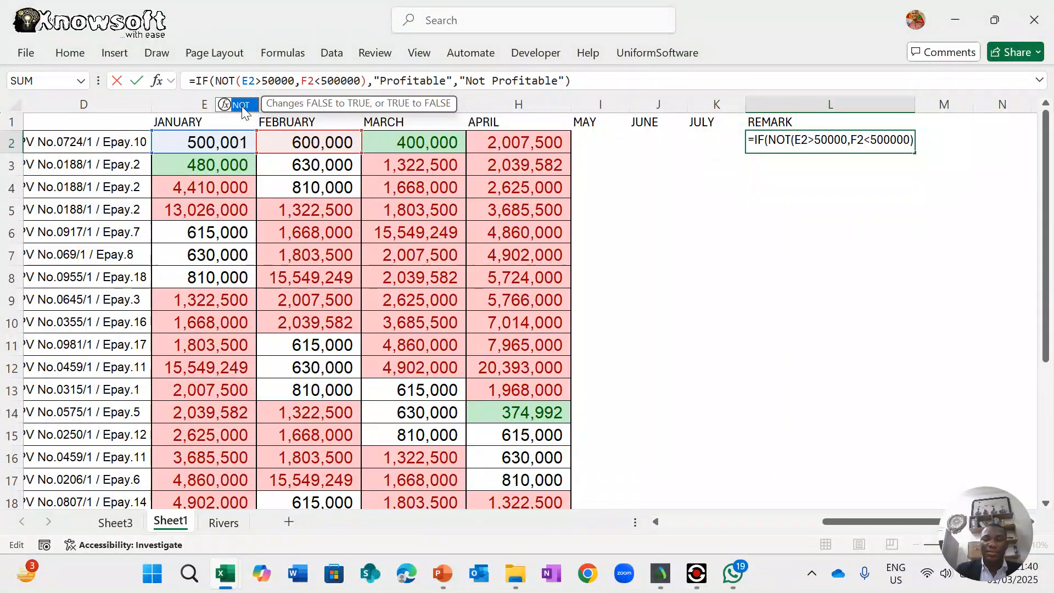
key(Return)
key(Return)
key(Return)
key(Return)
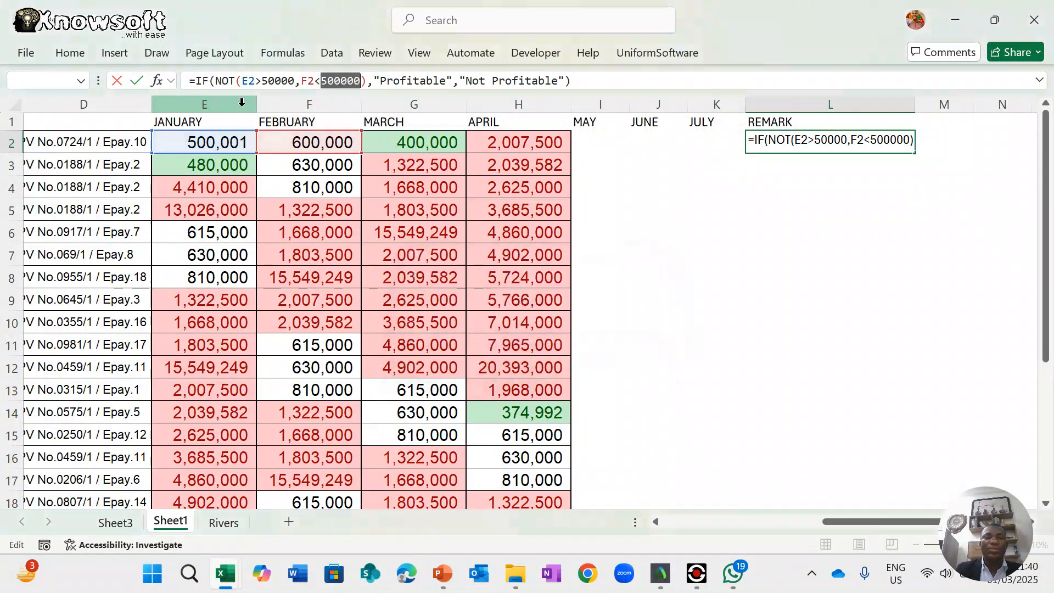
- Try the NOT formula in L2 without the F2<500000 condition and its closing bracket, and discard the edit
click(367, 81)
key(BackSpace)
key(BackSpace)
key(BackSpace)
key(BackSpace)
key(BackSpace)
key(BackSpace)
key(BackSpace)
key(BackSpace)
key(BackSpace)
key(BackSpace)
key(BackSpace)
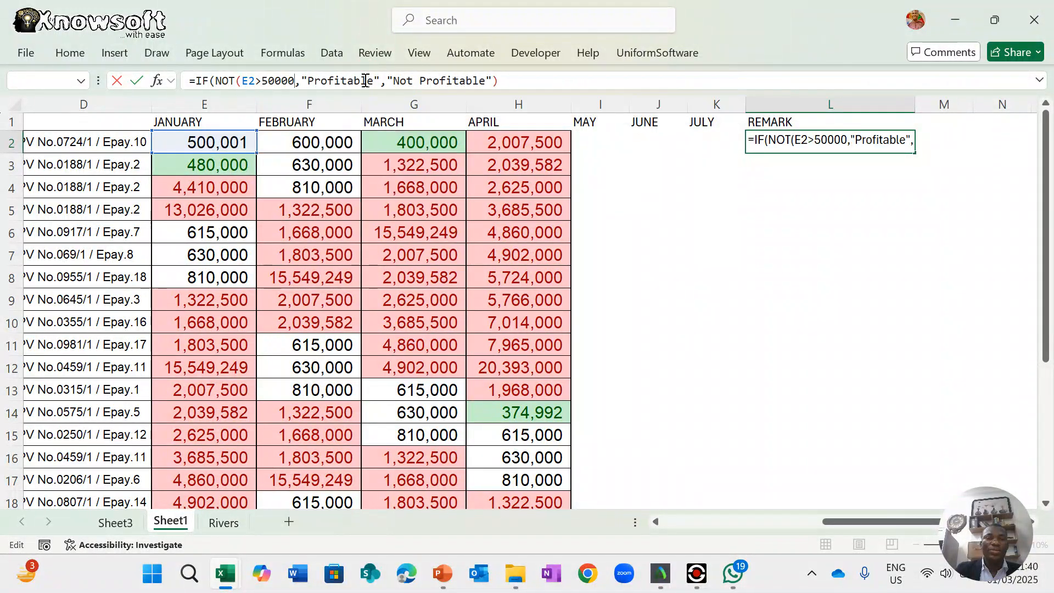
key(Return)
key(Return)
key(Return)
key(Return)
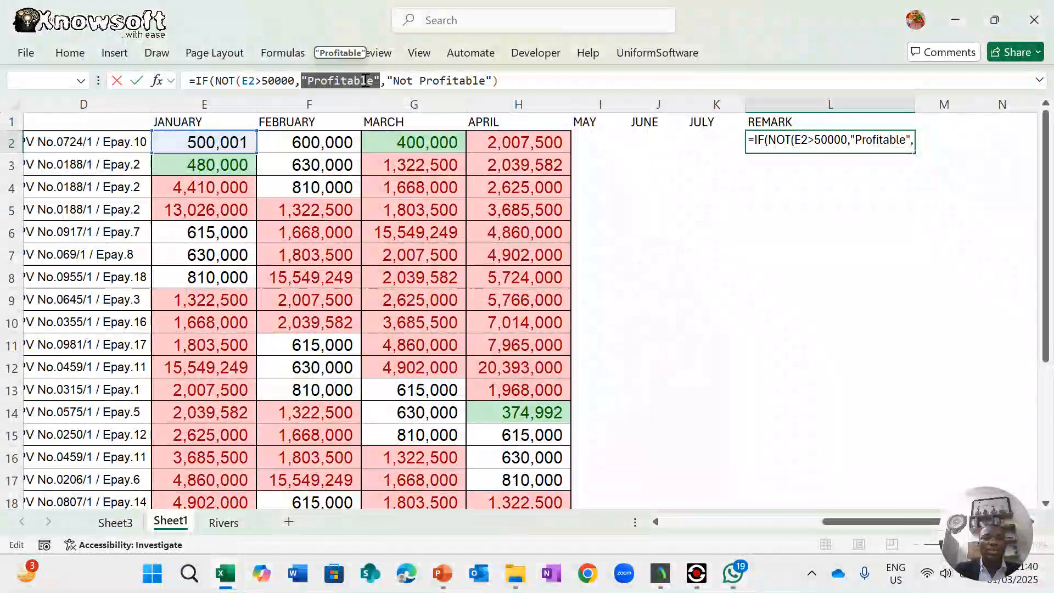
key(Escape)
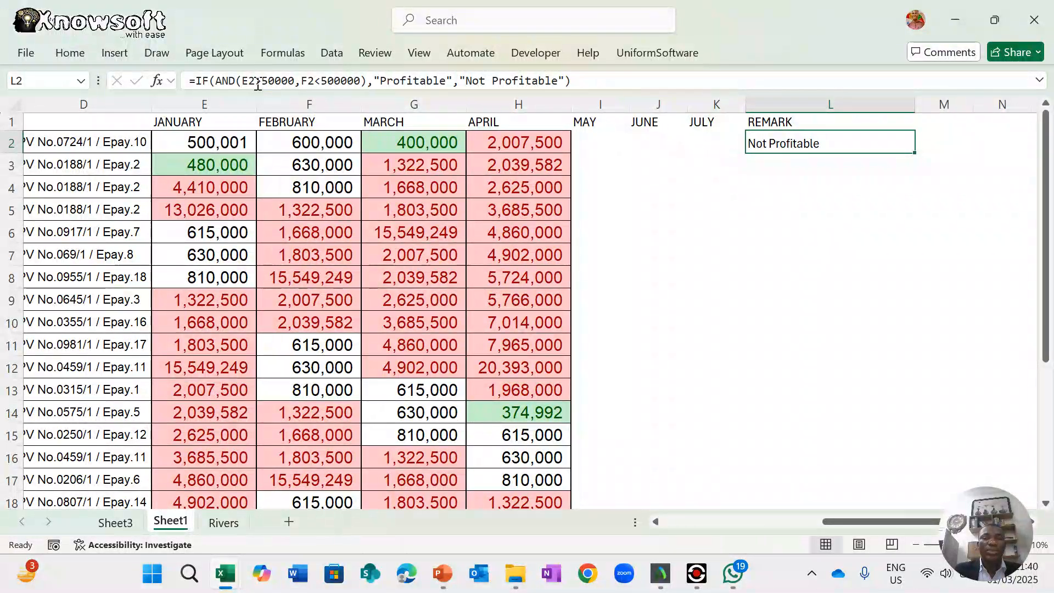
- Change the comparisons in the L2 AND formula to E2=50000 and F2=500000
click(261, 80)
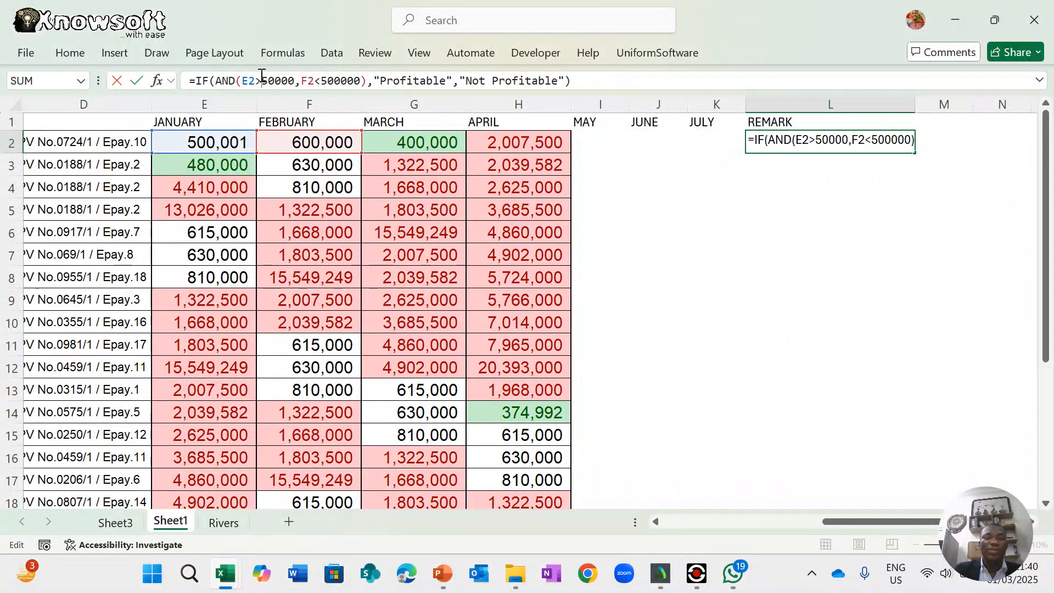
key(BackSpace)
text(=)
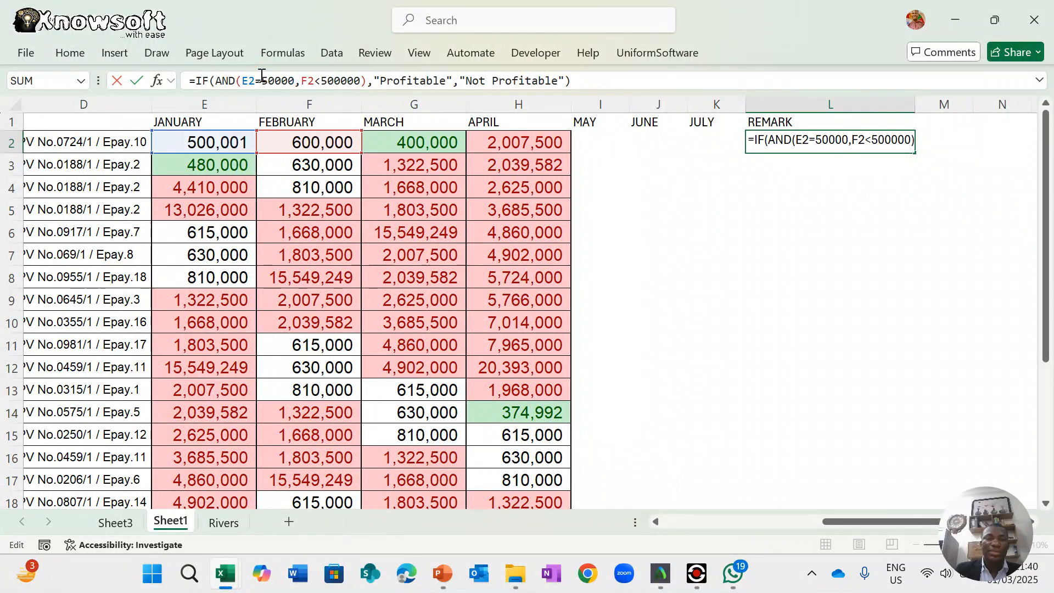
click(323, 80)
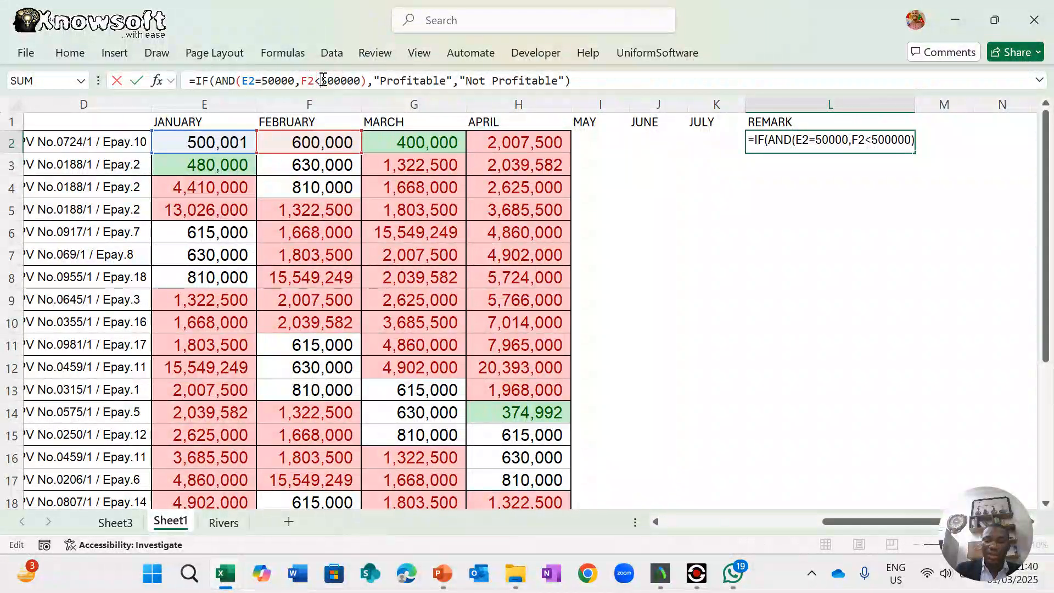
key(Return)
key(Return)
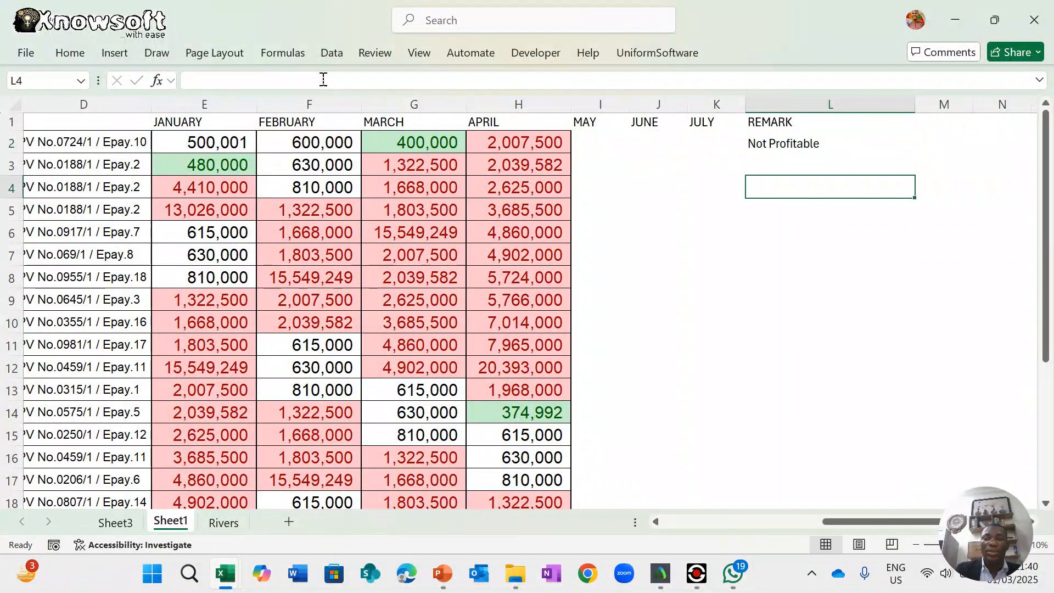
click(779, 145)
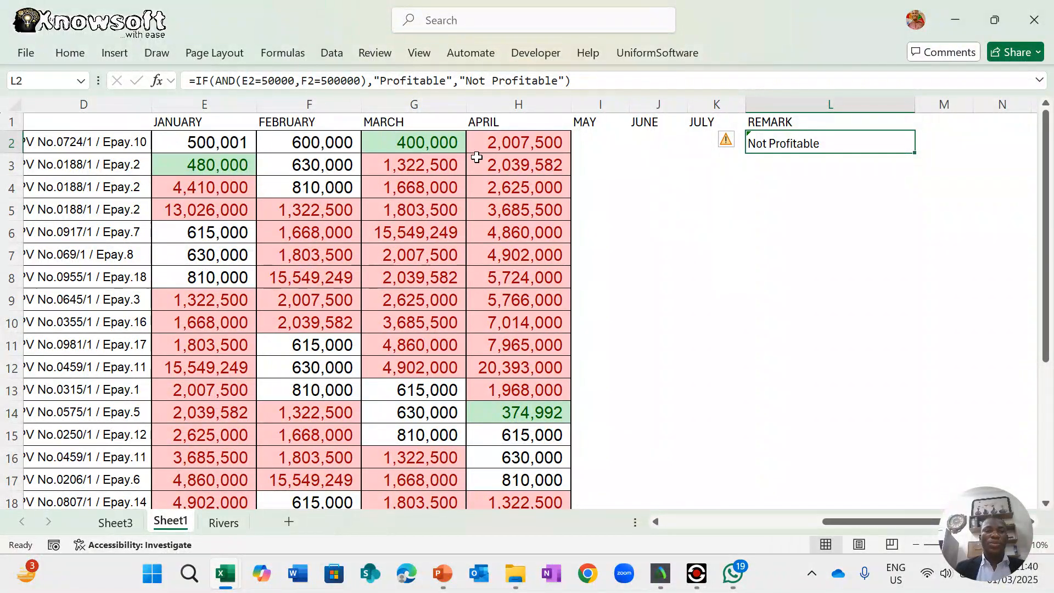
- Compare F2 with the L2 formula and set the February value in F2 to 500000
click(328, 141)
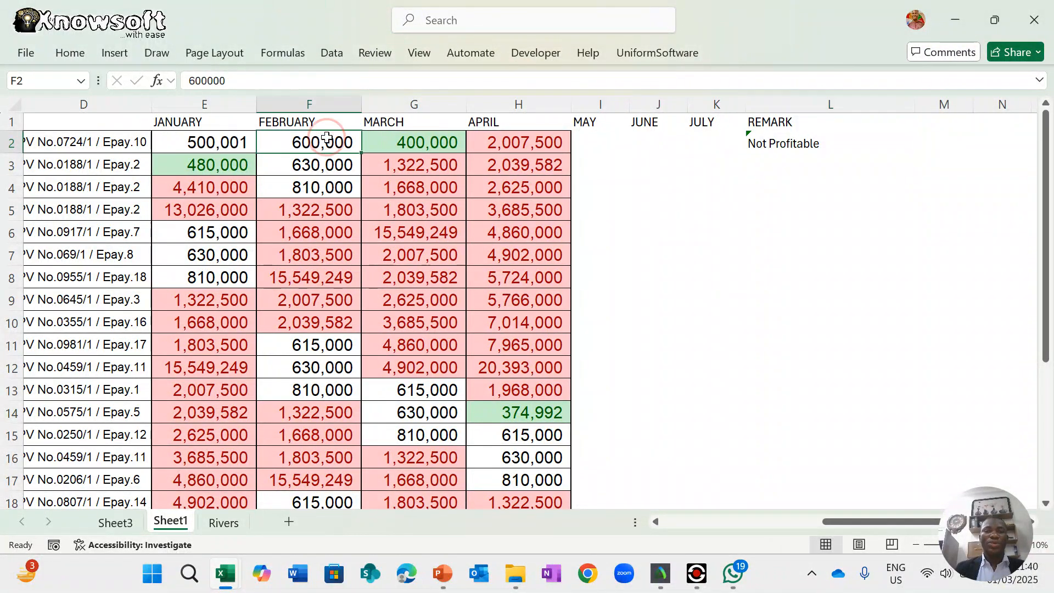
click(778, 150)
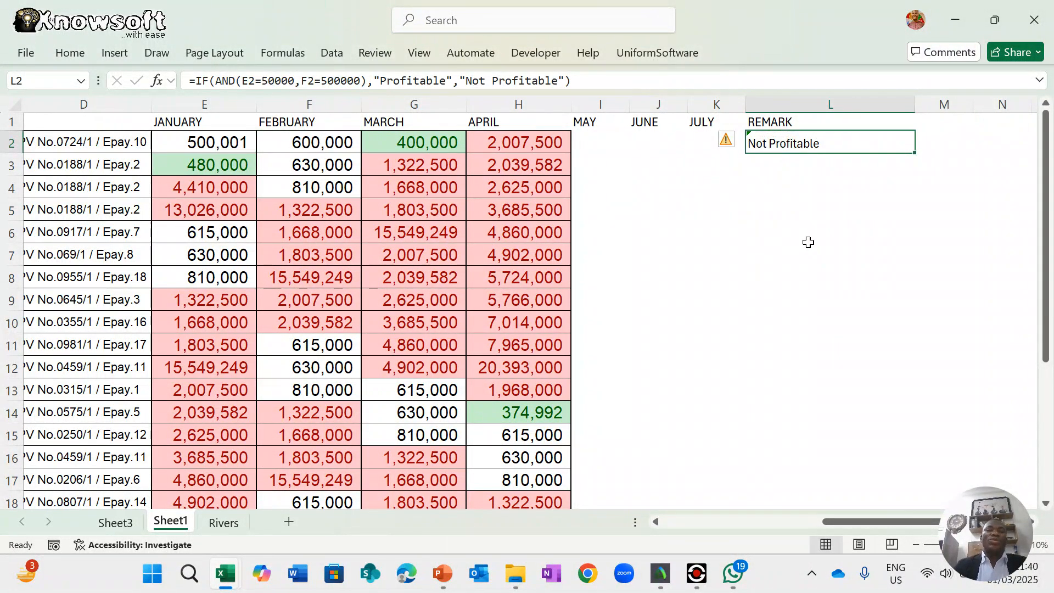
click(303, 142)
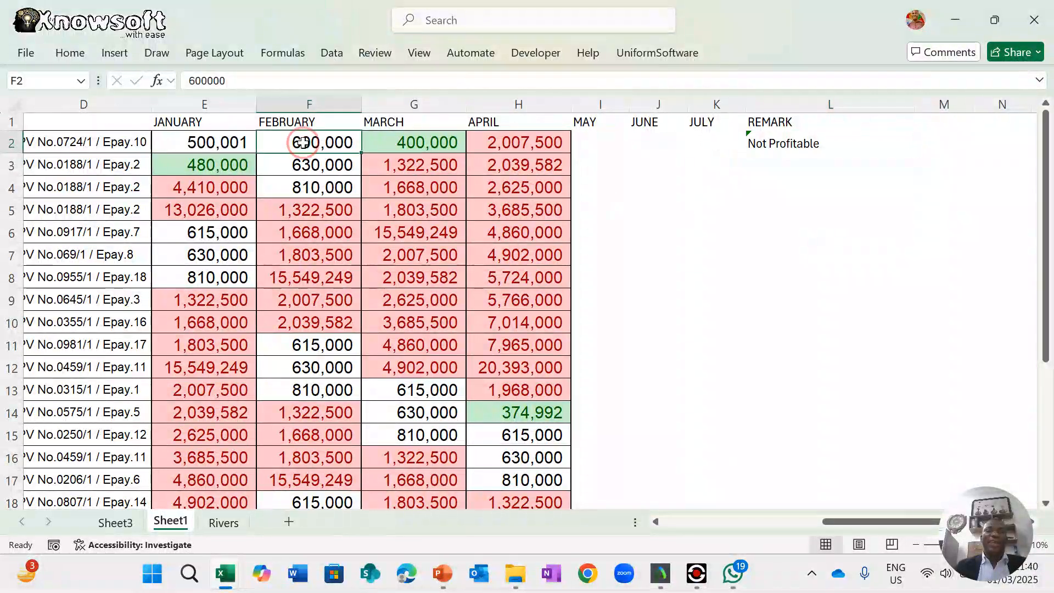
text(500000)
key(ctrl+Return)
click(334, 185)
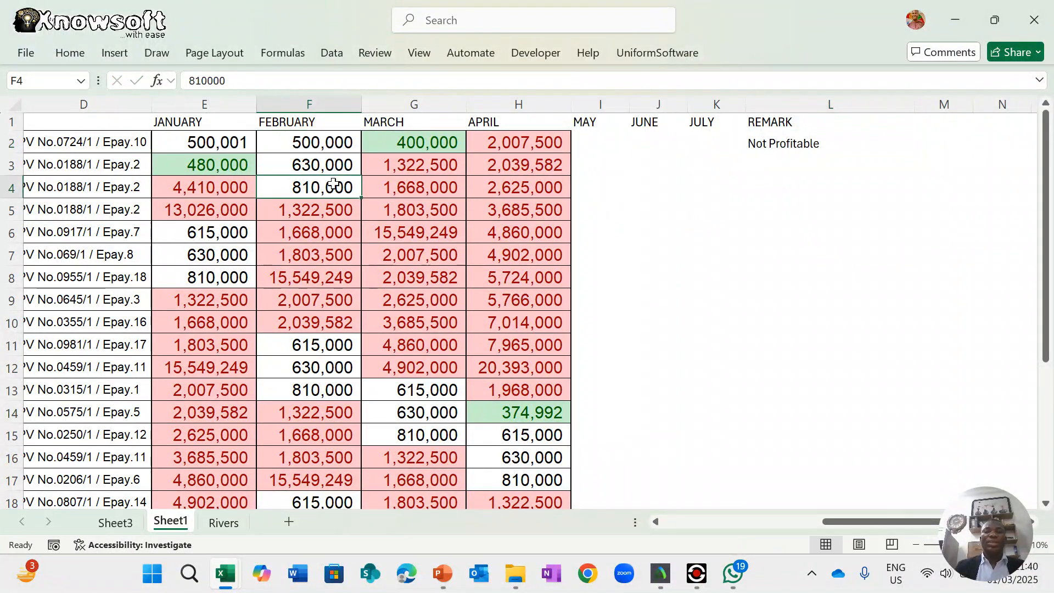
- Enter 5000000 as the January value in E2
click(219, 144)
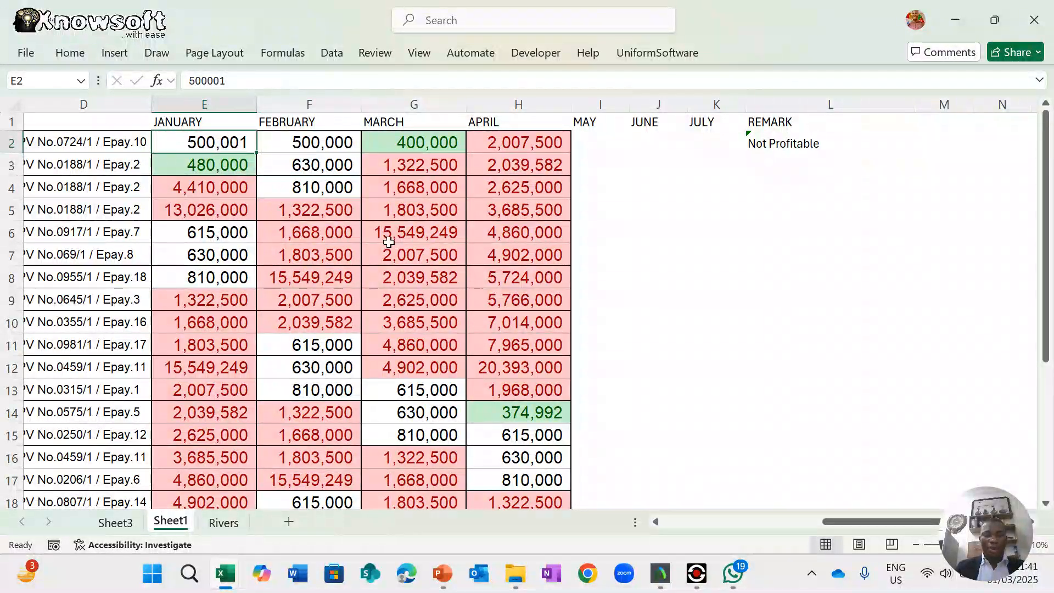
text(5000000)
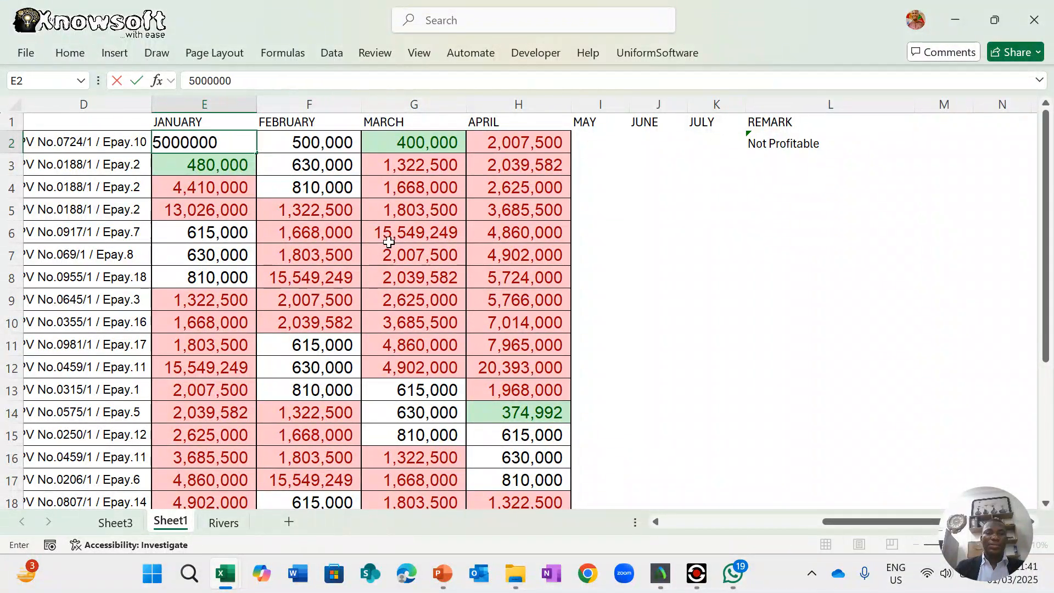
- Set the January value in cell E2 to 500000
key(Return)
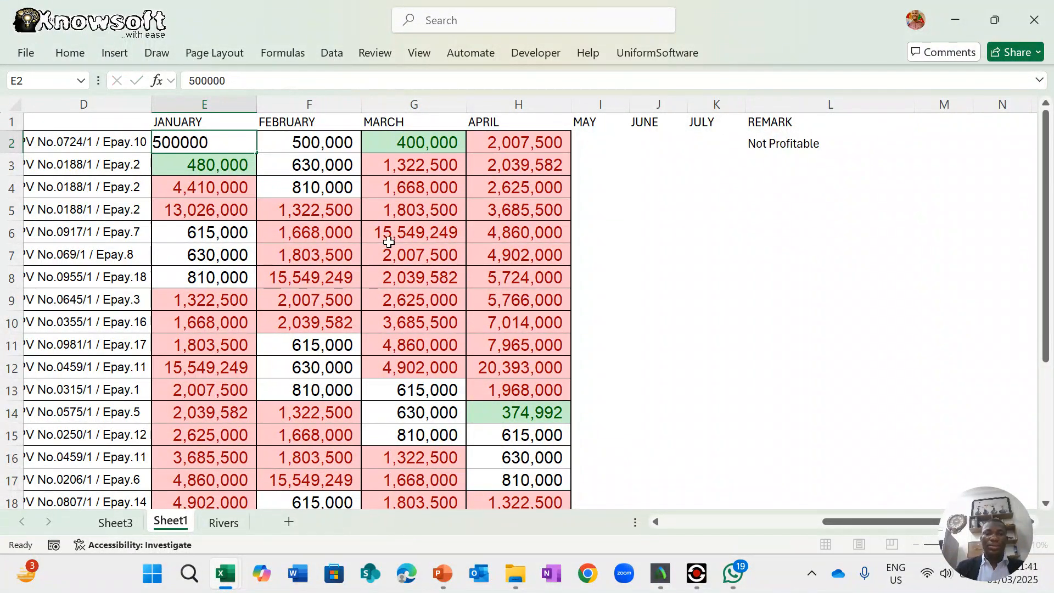
key(Down)
key(Down)
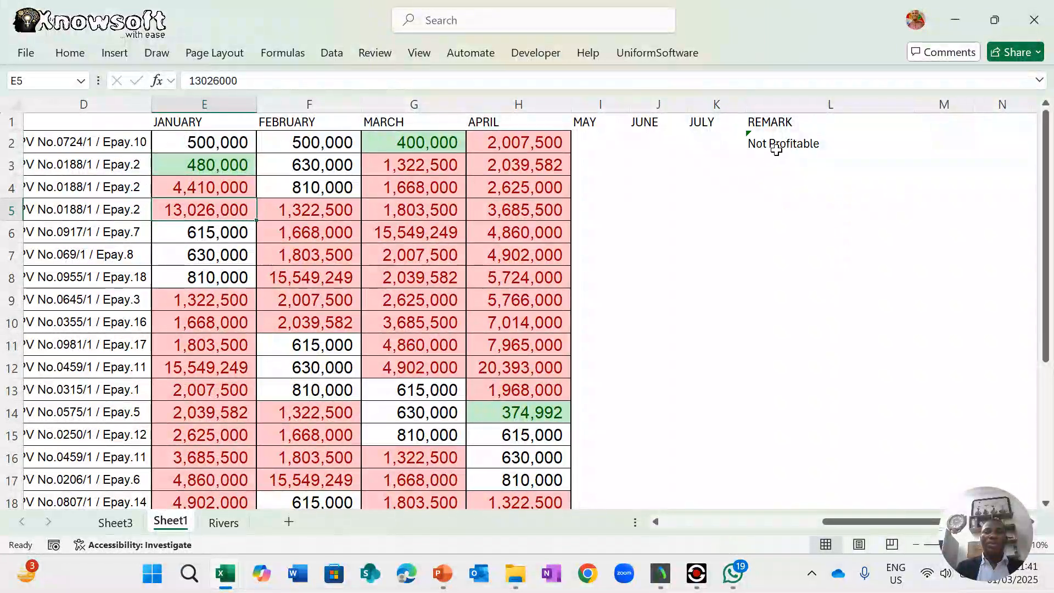
- Replace AND with NOT in the remark formula in L2 and try to enter it with both conditions kept
click(777, 146)
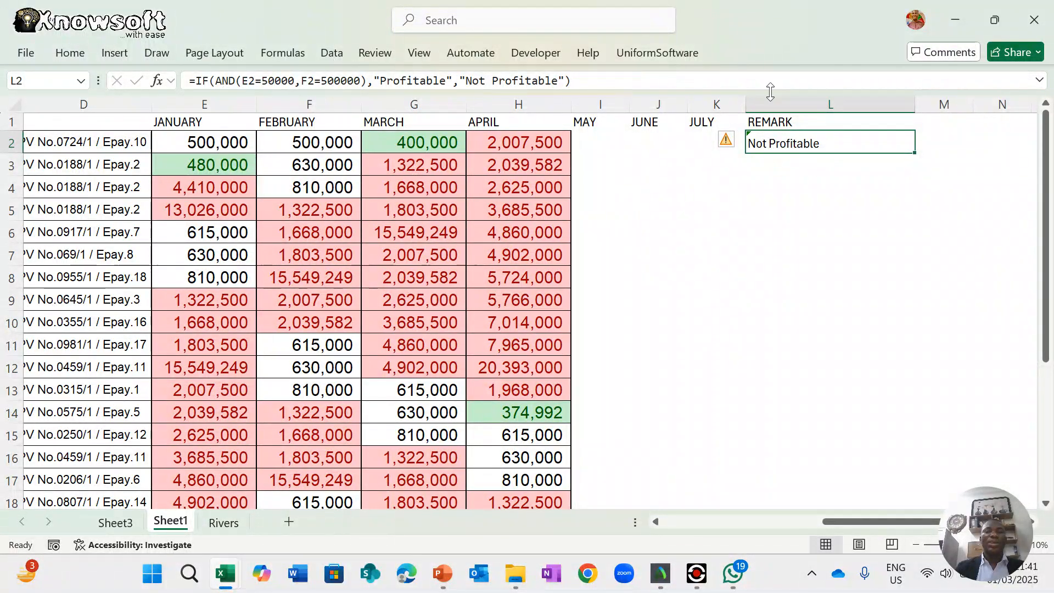
click(235, 80)
key(BackSpace)
key(BackSpace)
key(BackSpace)
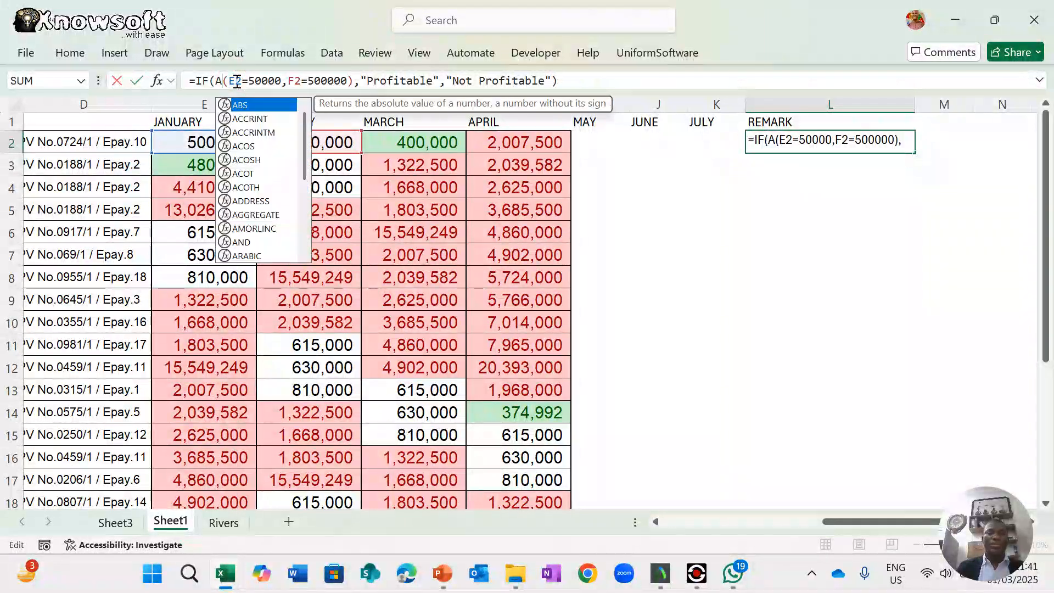
text(NOT)
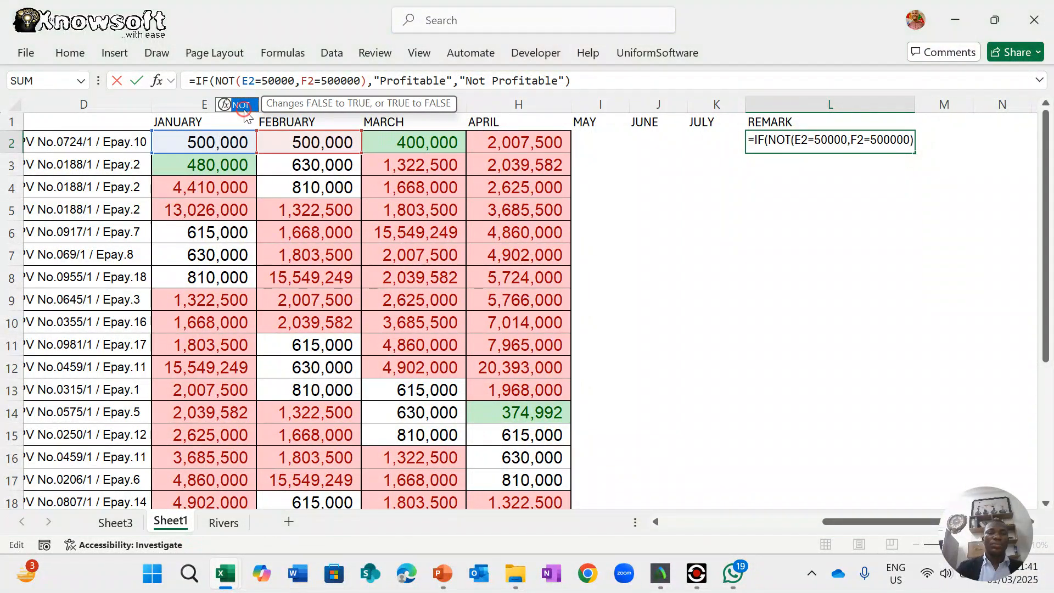
key(Escape)
key(Return)
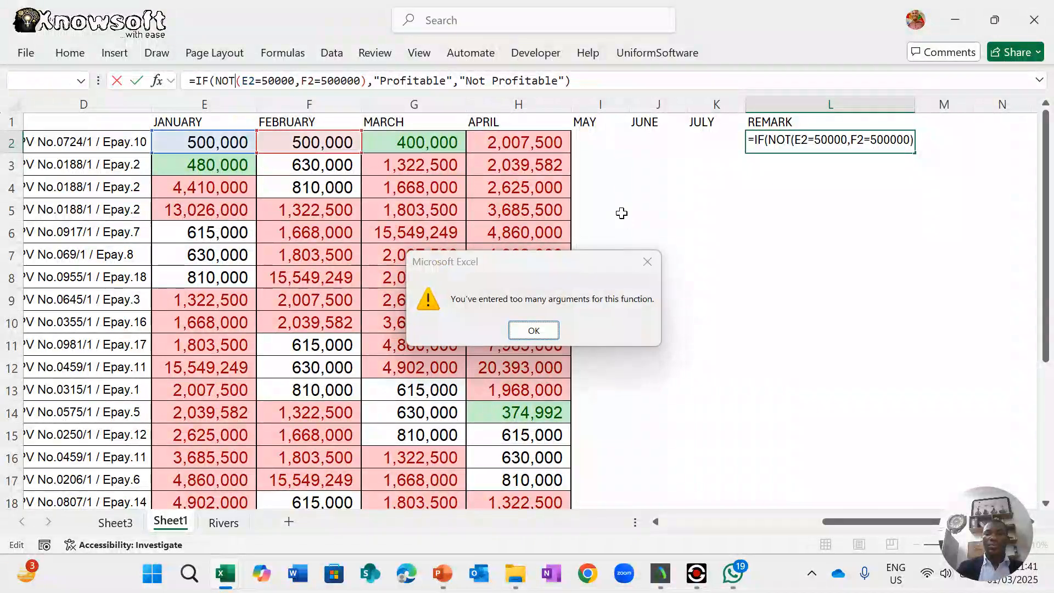
key(Return)
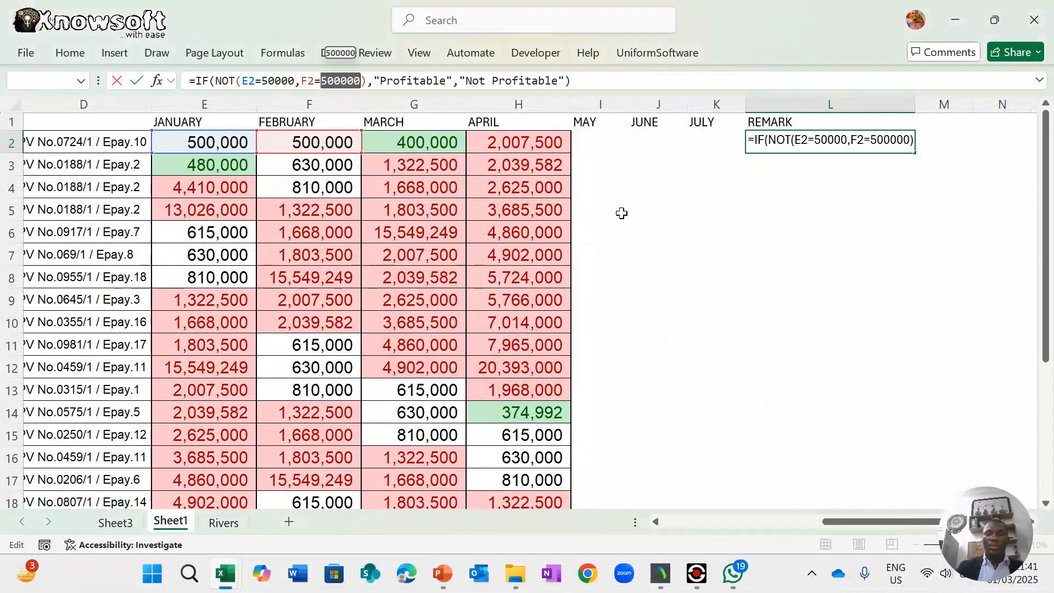
- Remove the F2=500000 condition so L2 holds =IF(NOT(E2=50000),"Profitable","Not Profitable")
key(BackSpace)
key(BackSpace)
key(BackSpace)
key(BackSpace)
key(BackSpace)
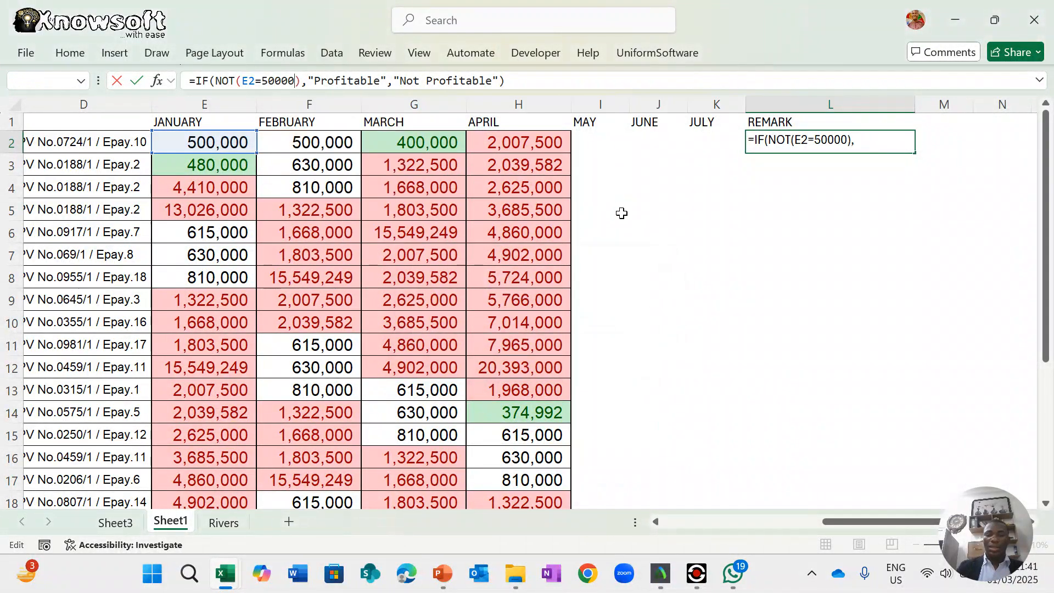
key(Return)
key(Down)
key(Down)
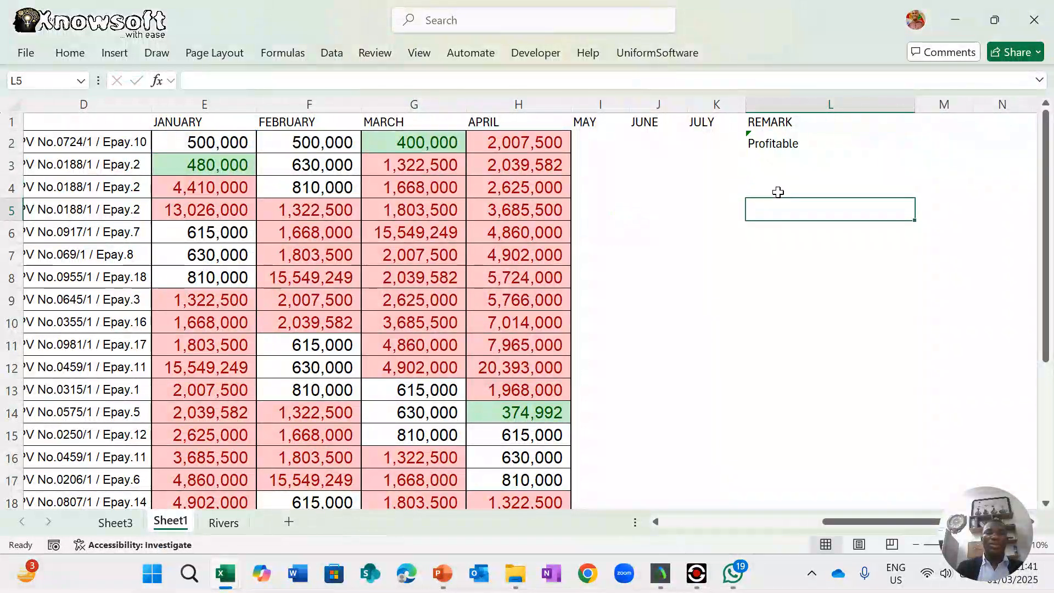
- Test the NOT formula in L2 by setting the January value in E2 to 600000
click(786, 144)
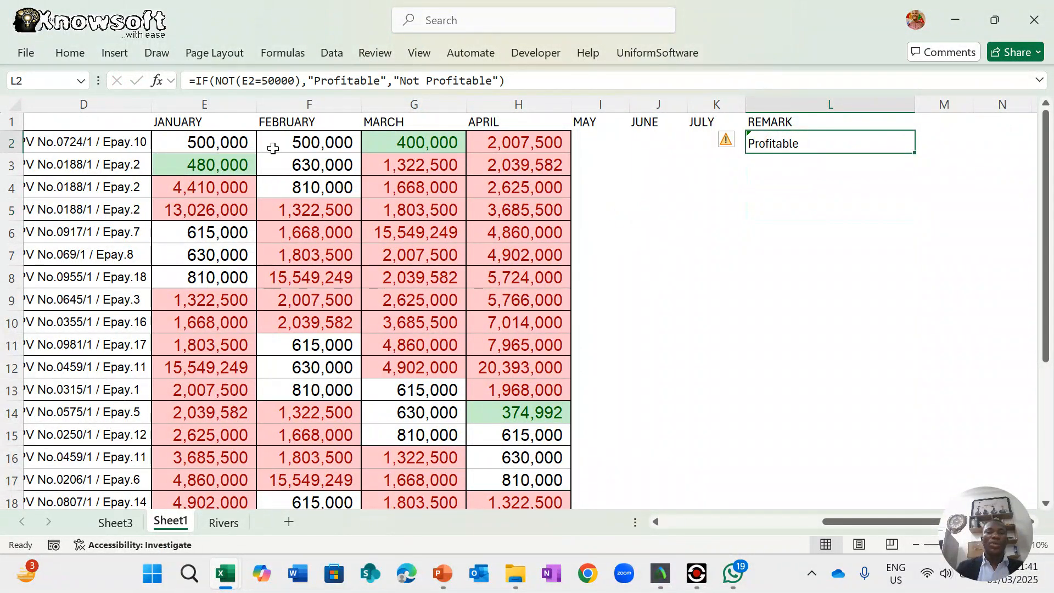
click(223, 146)
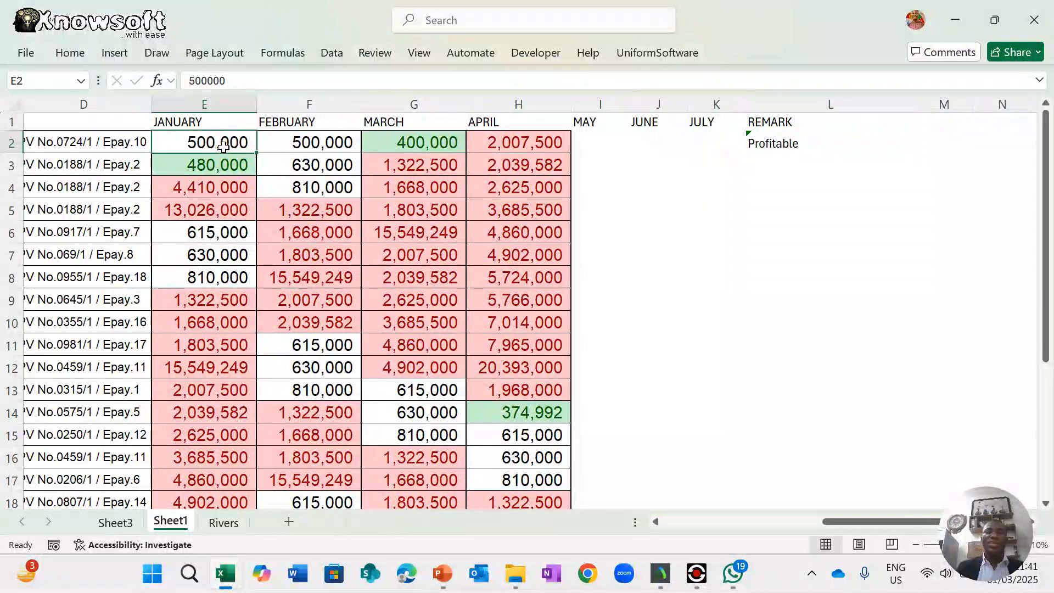
click(770, 143)
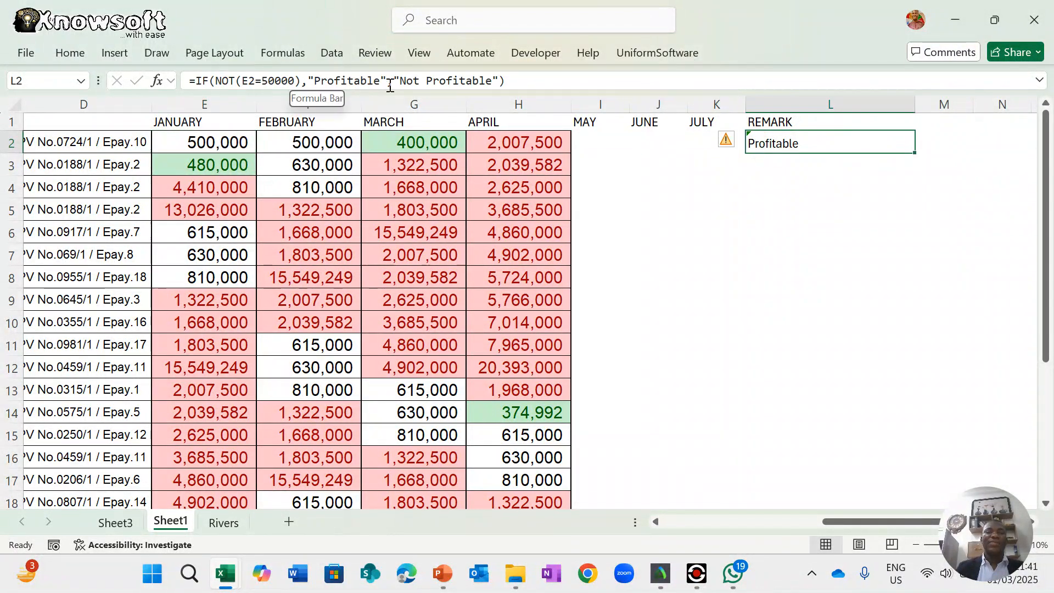
click(221, 144)
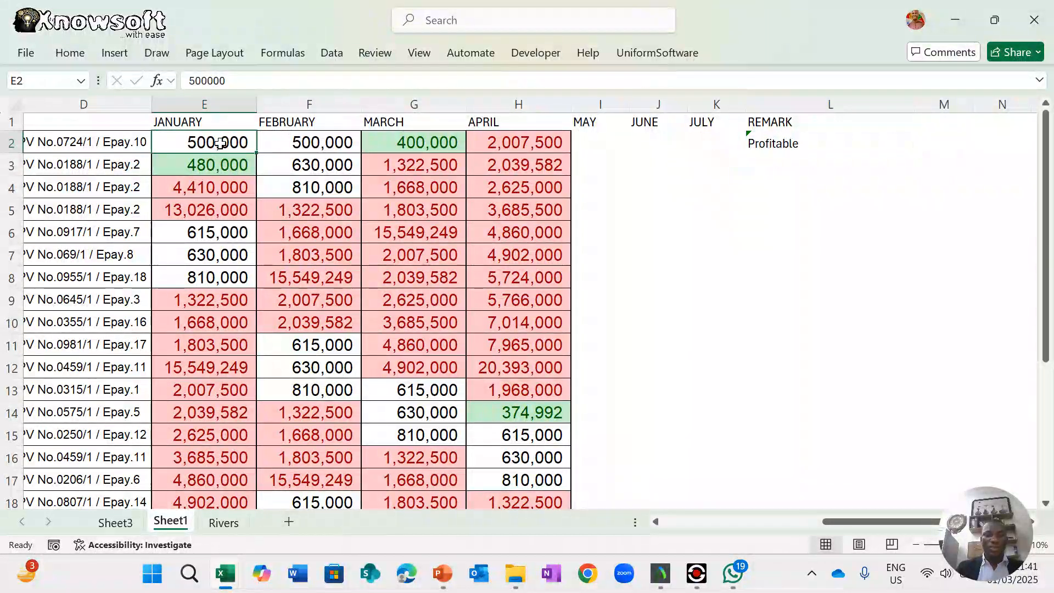
text(600)
text(000)
key(ctrl+Return)
key(Down)
key(Down)
key(Down)
key(Down)
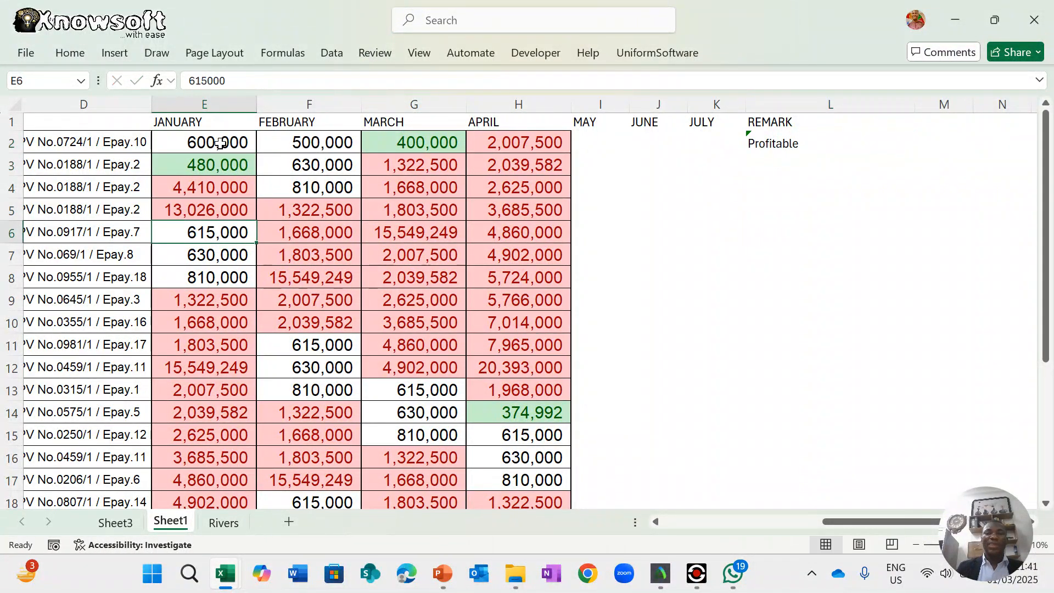
- Set the January value in E2 to 300000 and check the remark in L2 against its NOT formula
click(212, 149)
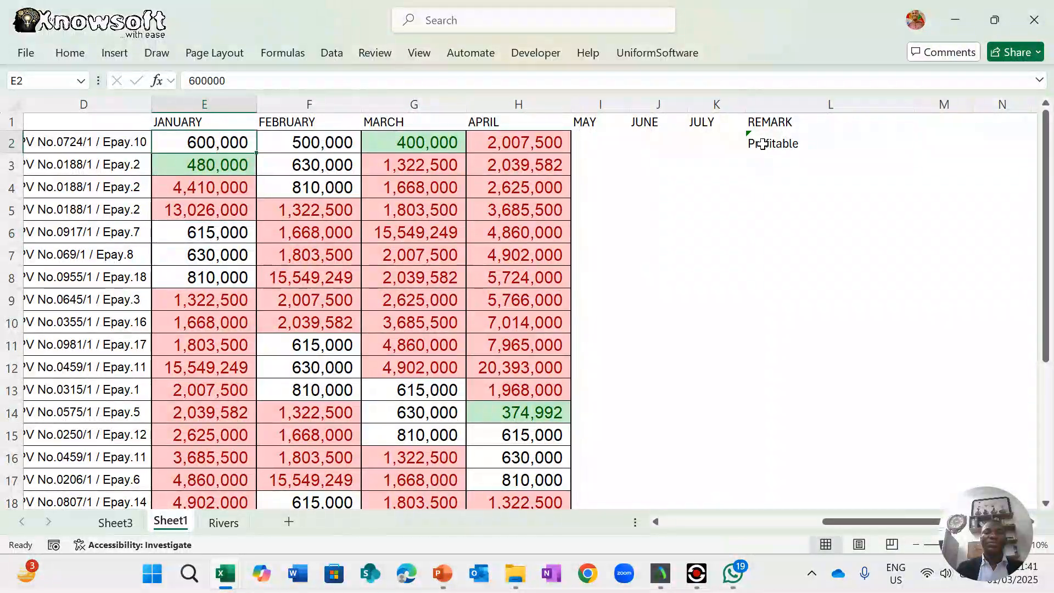
double_click(763, 144)
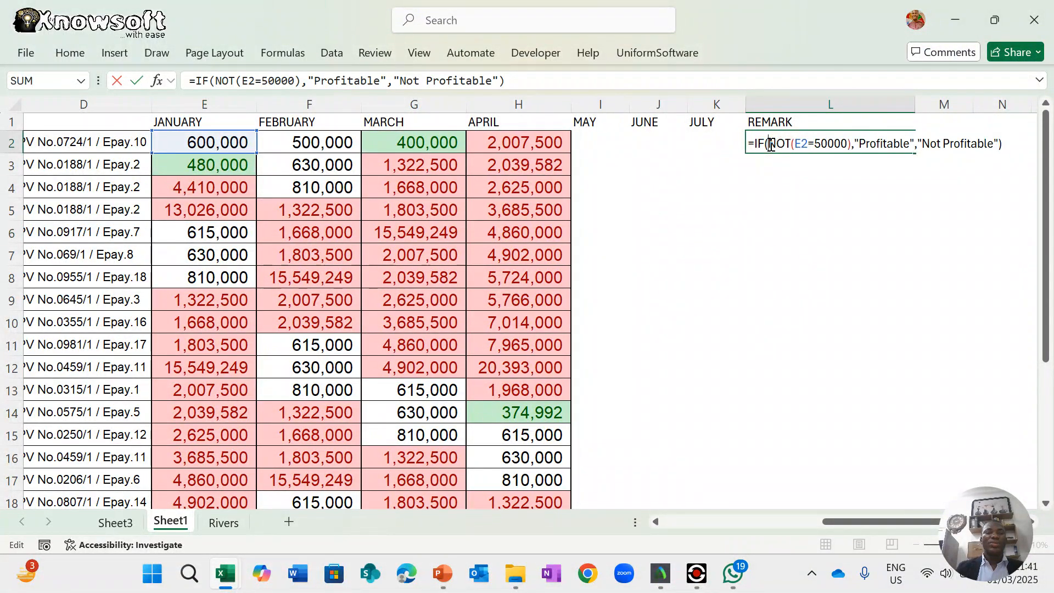
key(ctrl+Return)
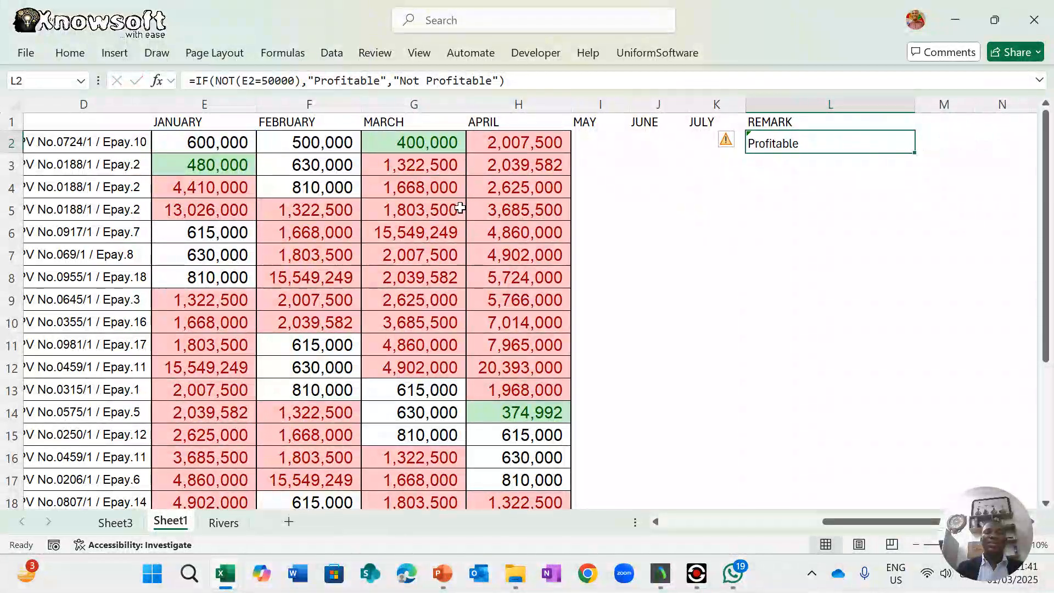
click(220, 144)
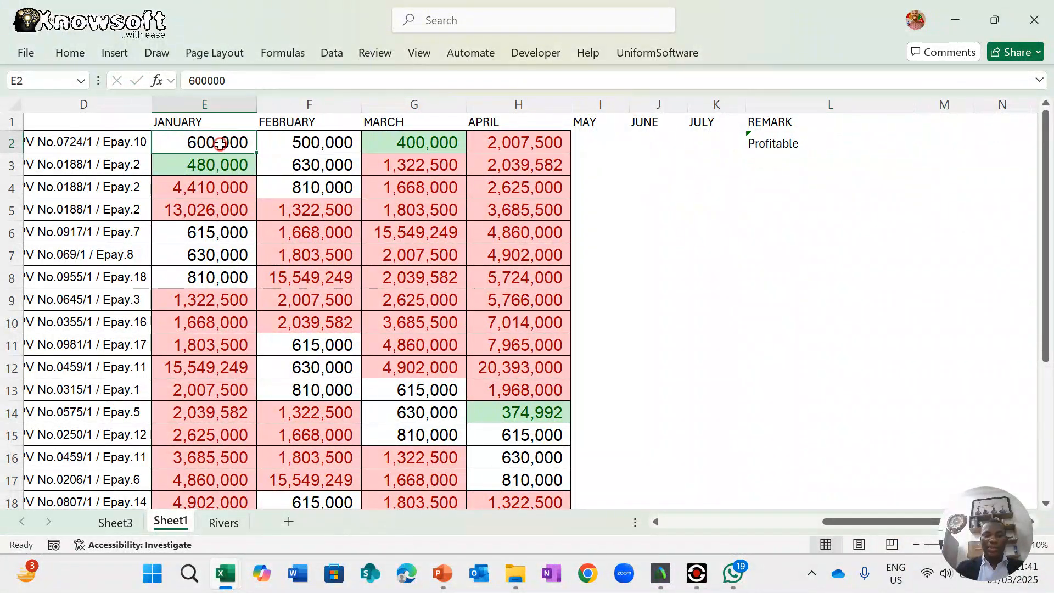
text(300000)
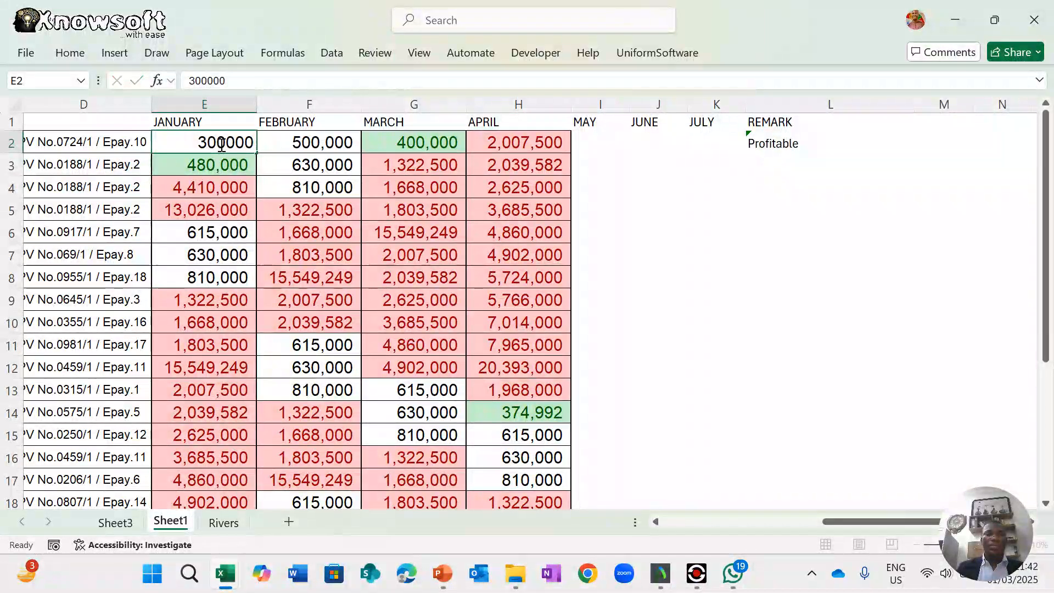
key(Return)
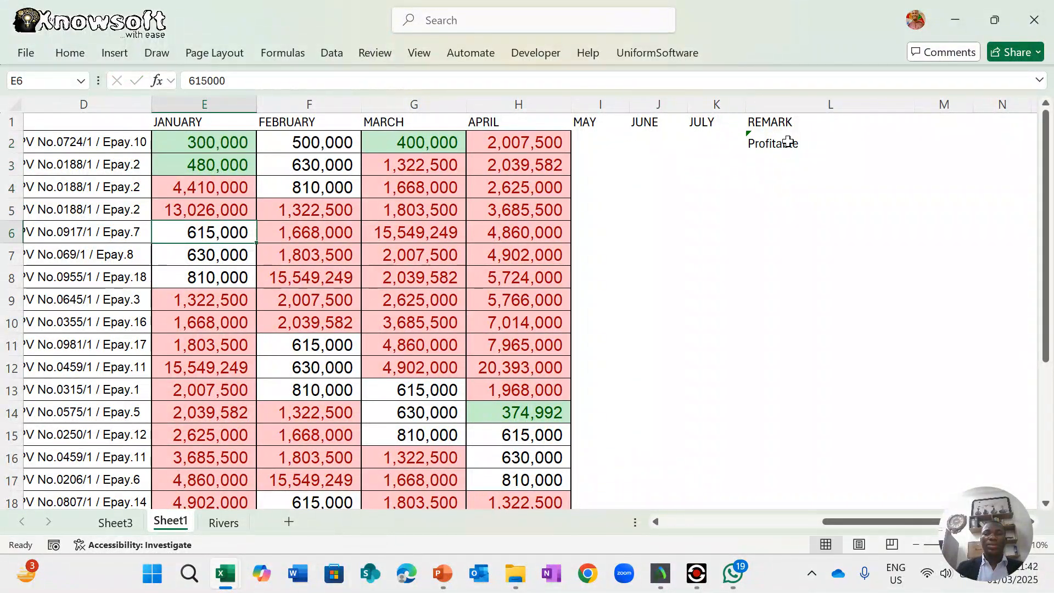
click(780, 144)
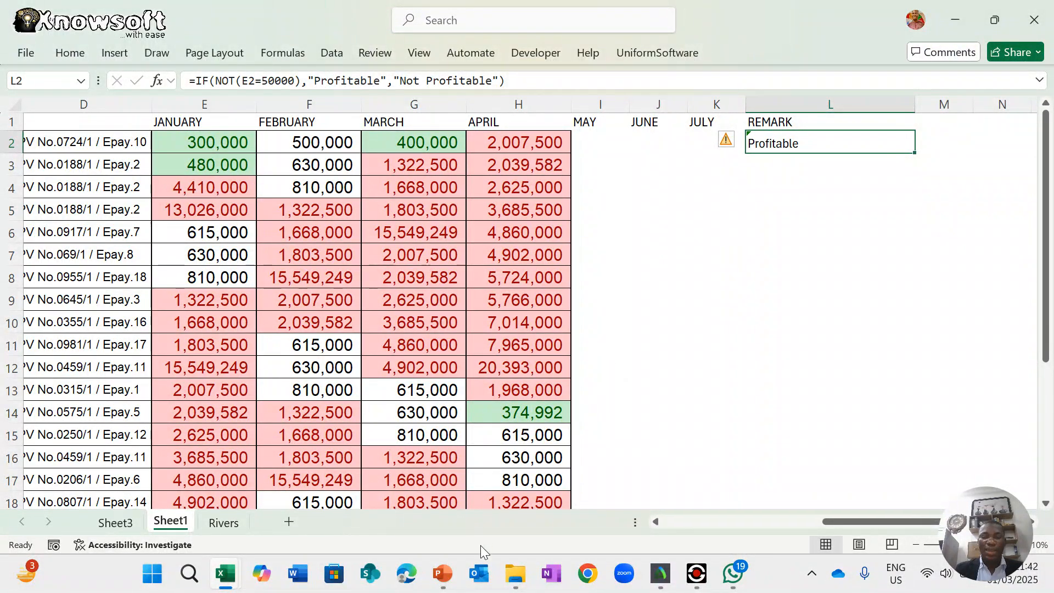
- Switch to the KNowsoft Training presentation in PowerPoint and show slide 6 on IF with text functions and IFERROR
mouse_move(443, 574)
click(462, 530)
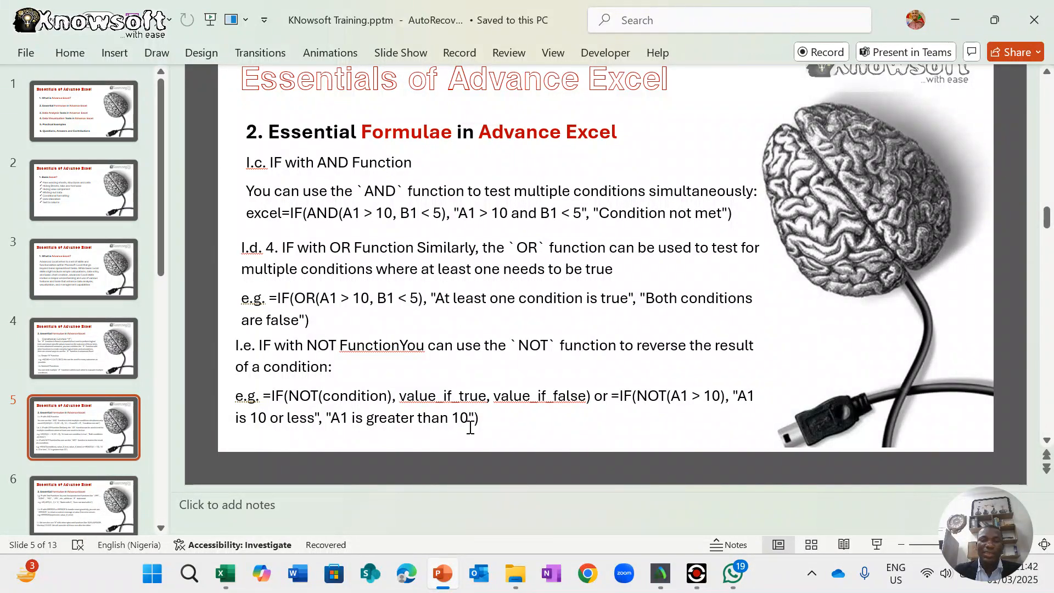
scroll(61, 438, down, 2)
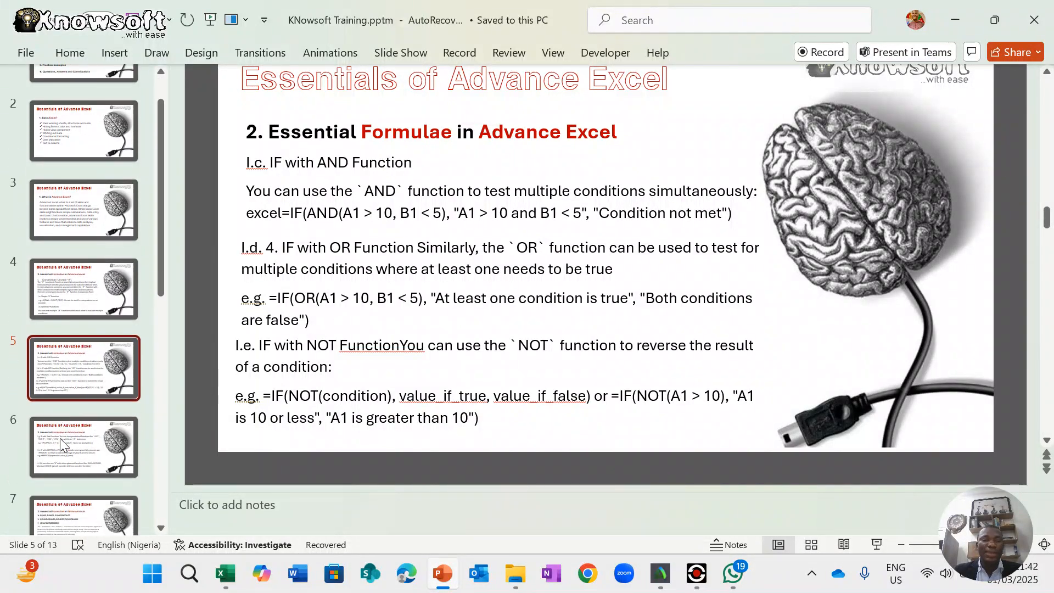
click(93, 435)
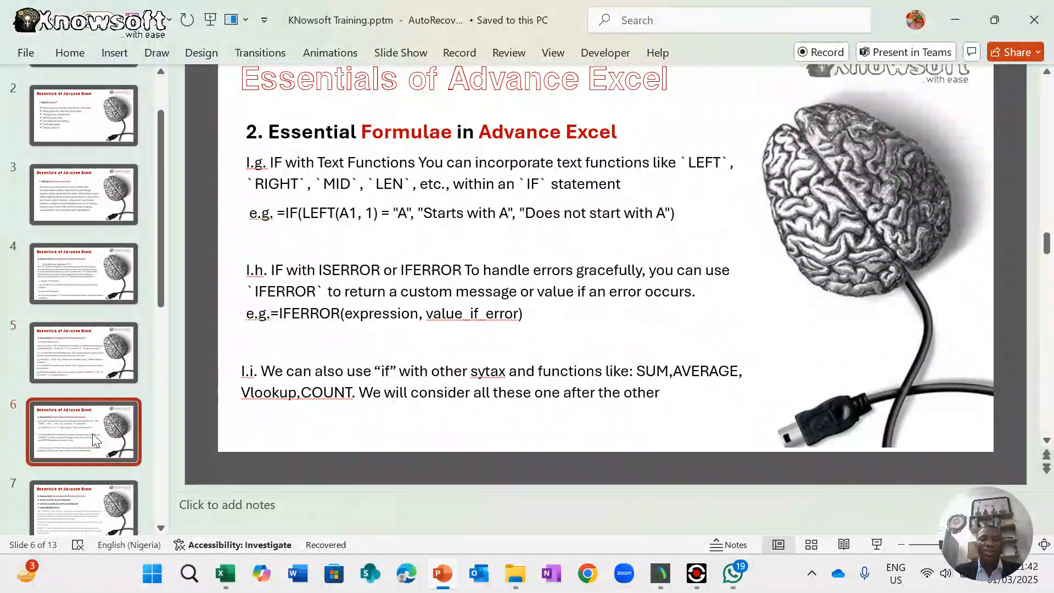
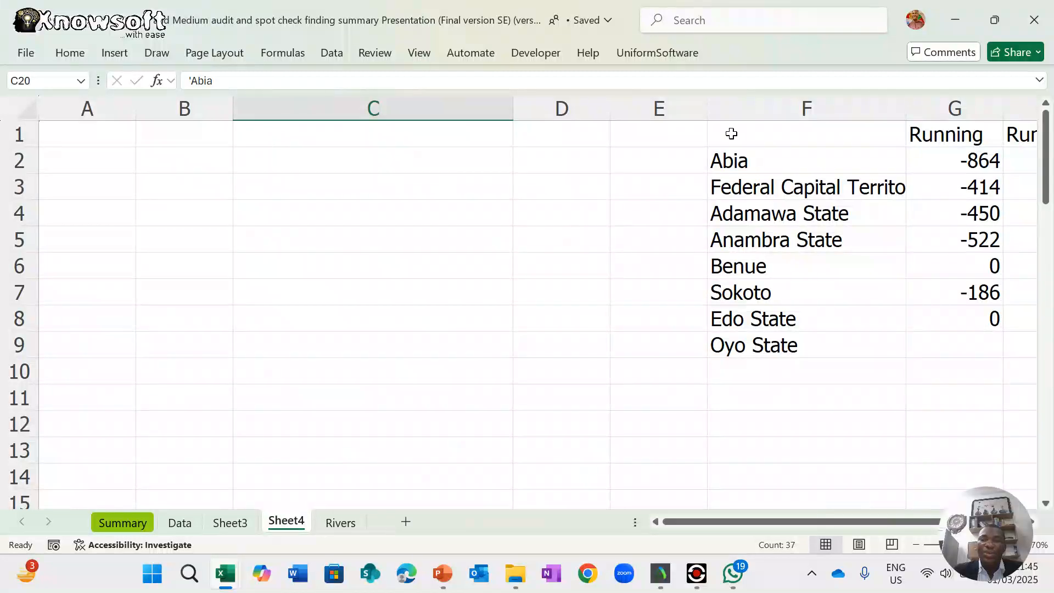
- Clear all cell contents from Sheet4
click(31, 109)
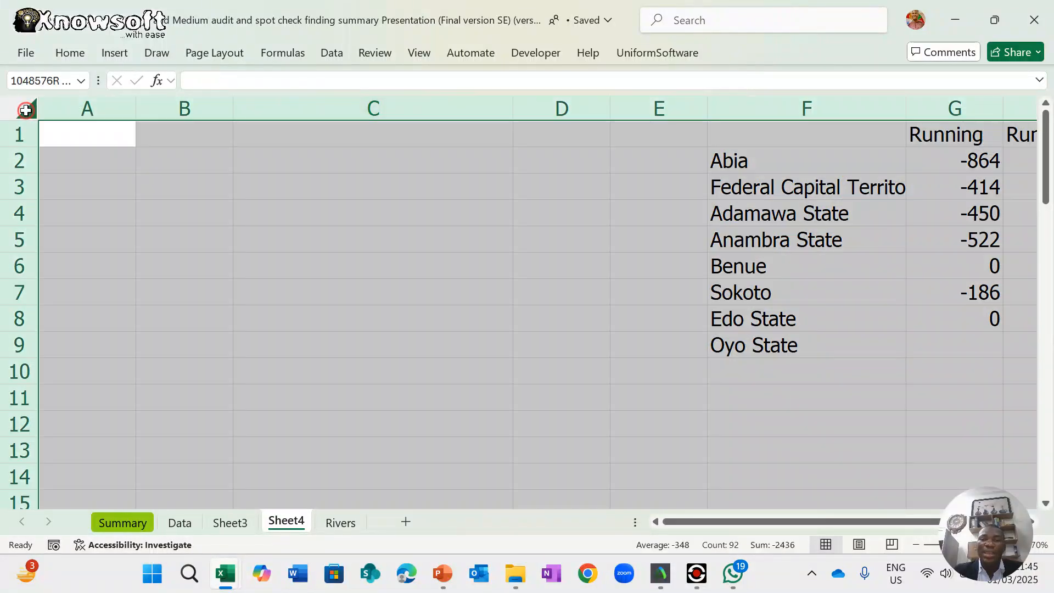
key(Delete)
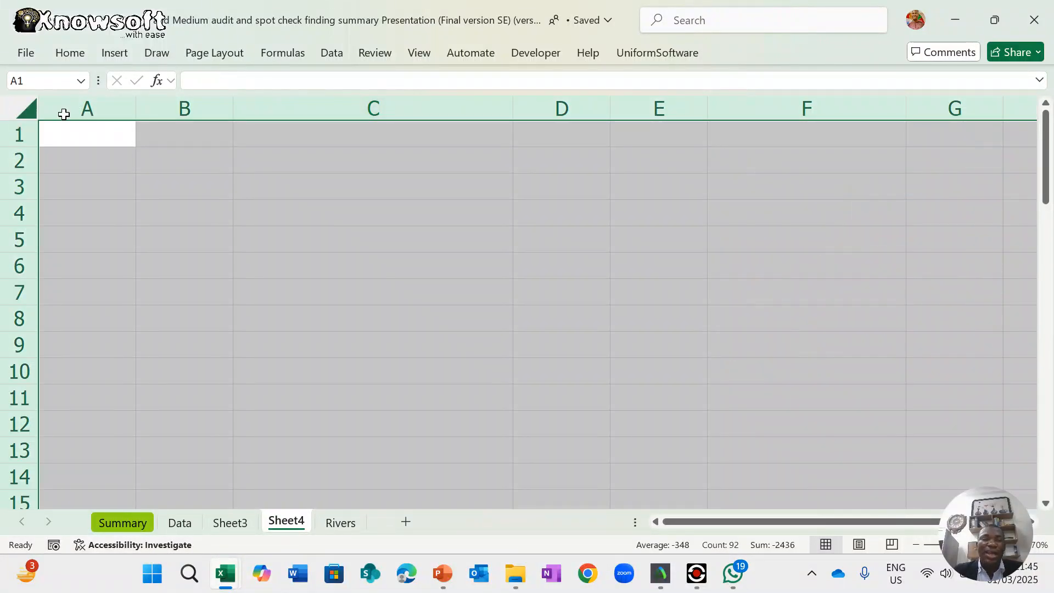
- Start a data validation rule on cell B2 of Sheet4 that allows a List
click(182, 166)
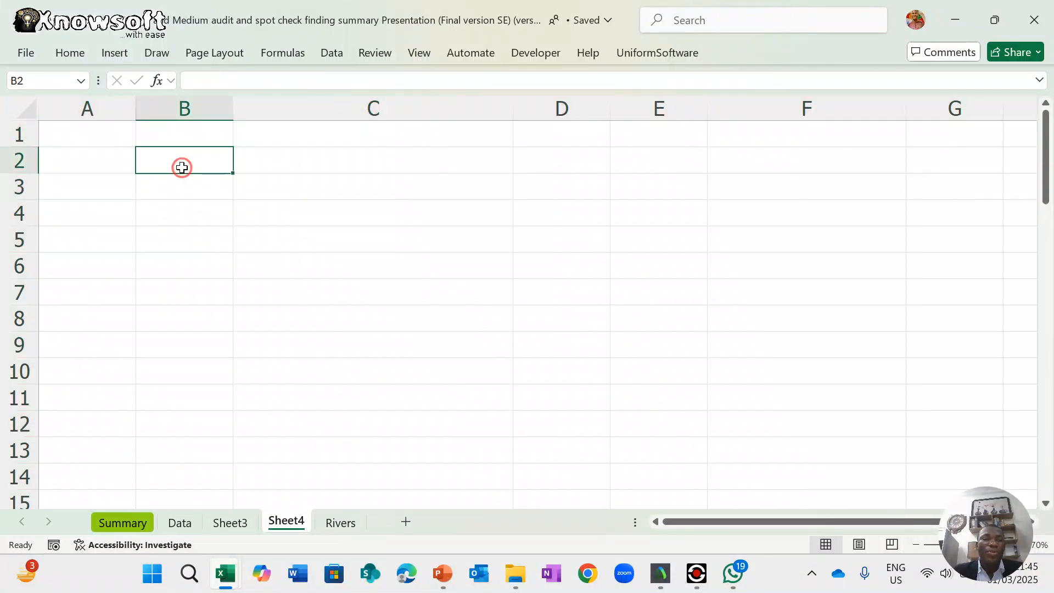
click(331, 54)
click(701, 122)
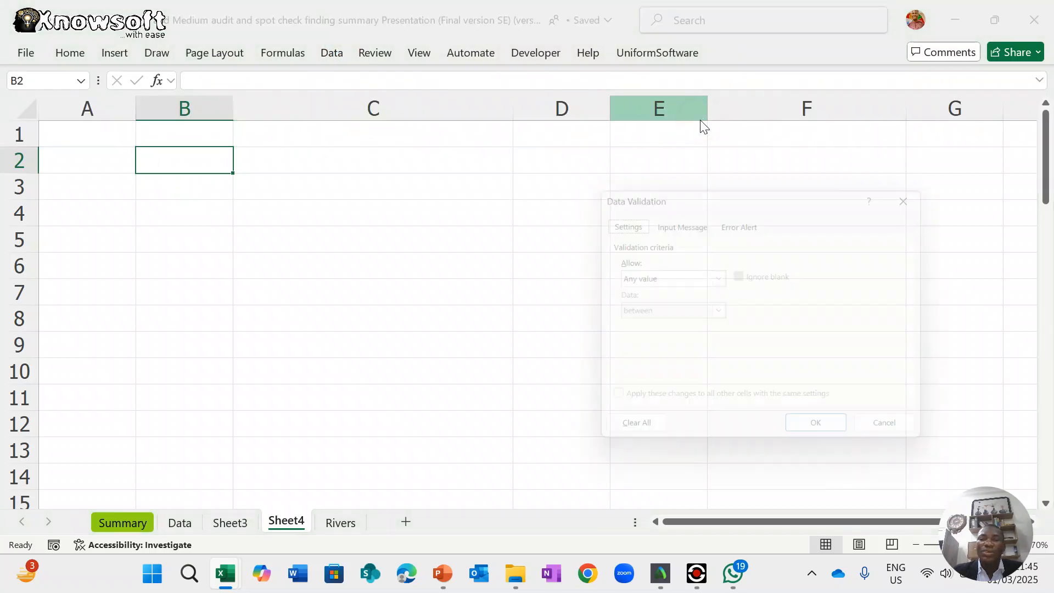
click(720, 276)
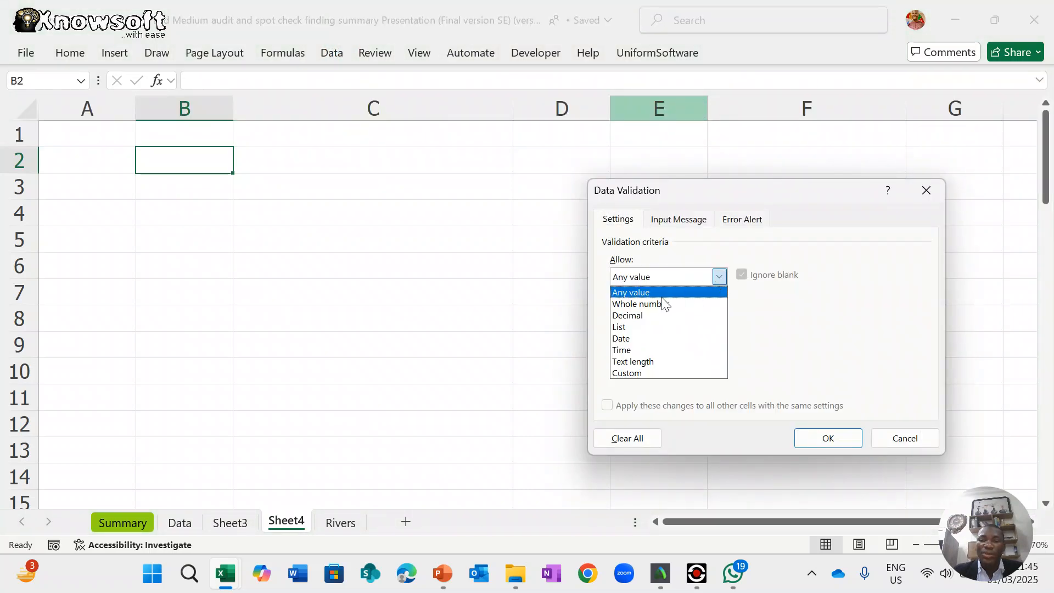
click(628, 328)
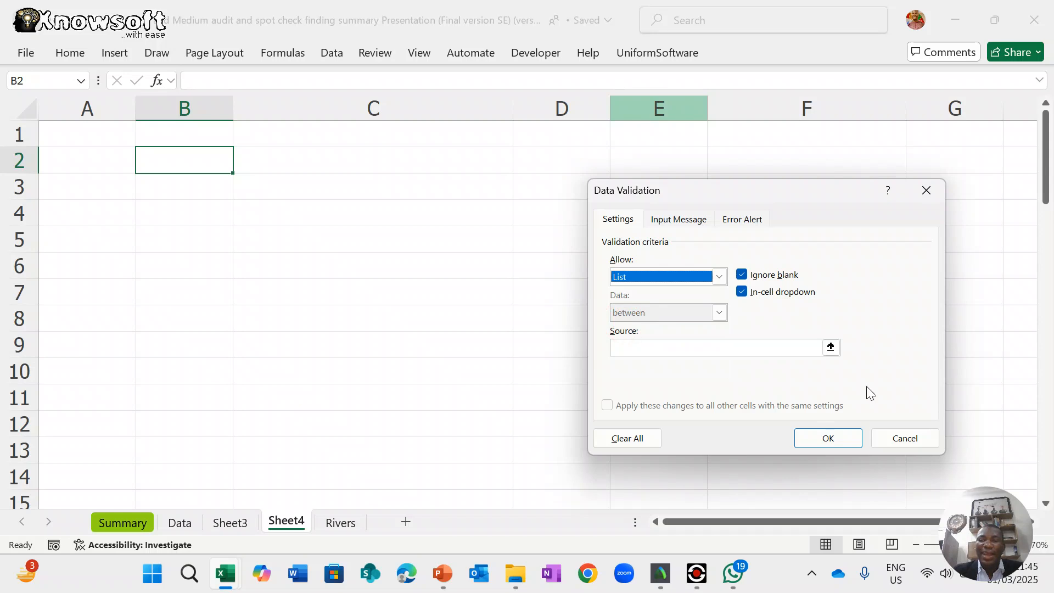
- Set the list source for B2 to the state names in Sheet3!$A$2:$A$38 and apply the validation rule
click(831, 347)
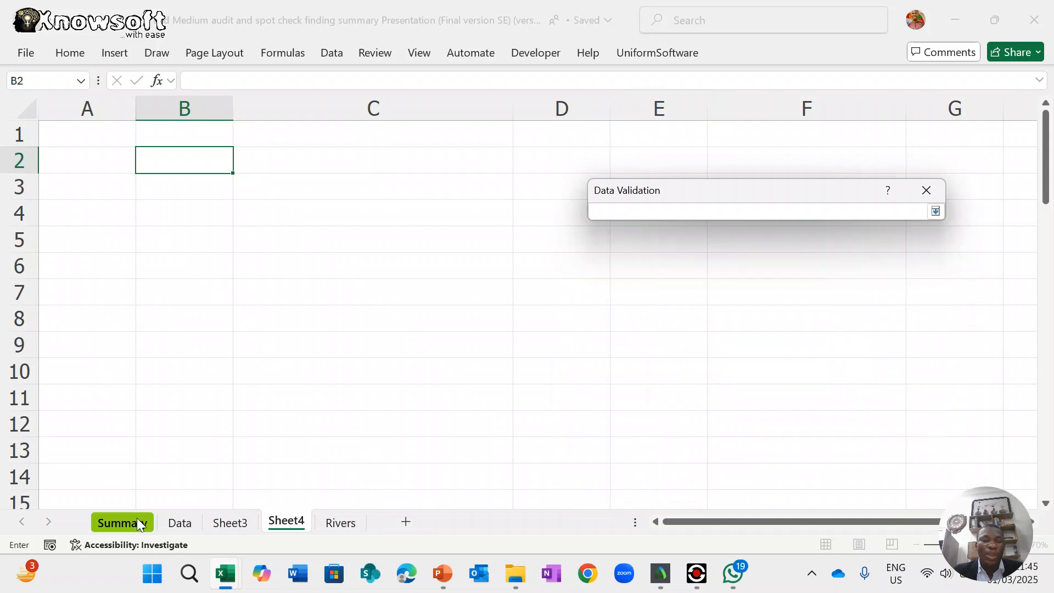
click(179, 523)
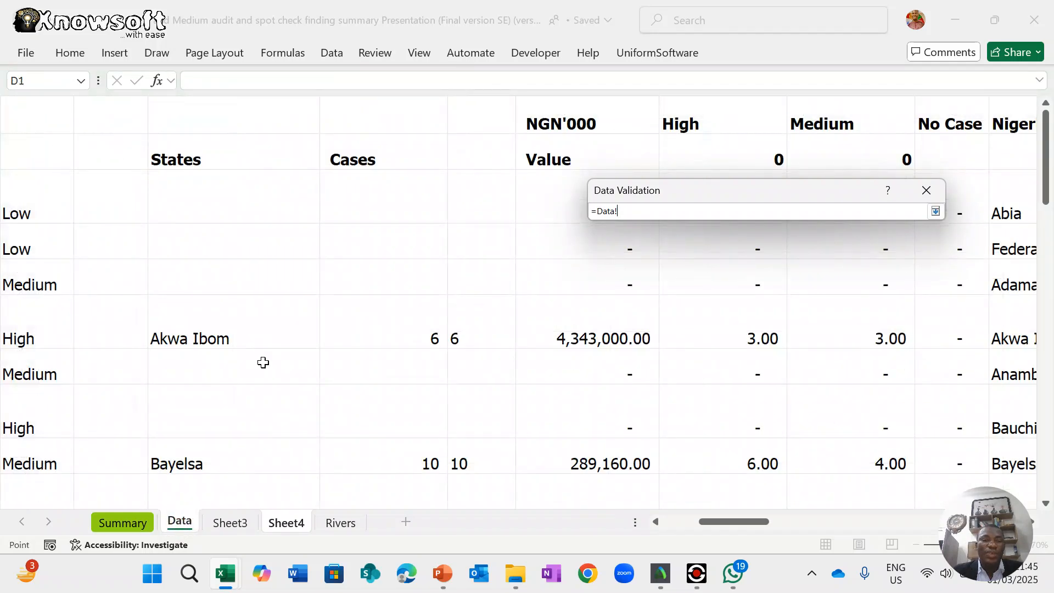
scroll(263, 363, left, 6)
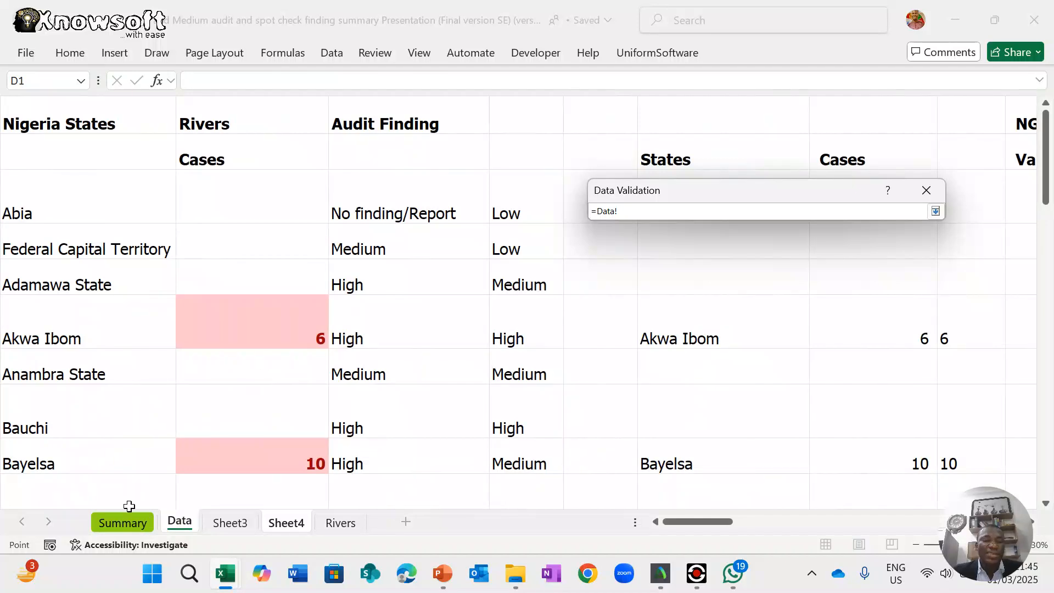
click(132, 522)
click(244, 529)
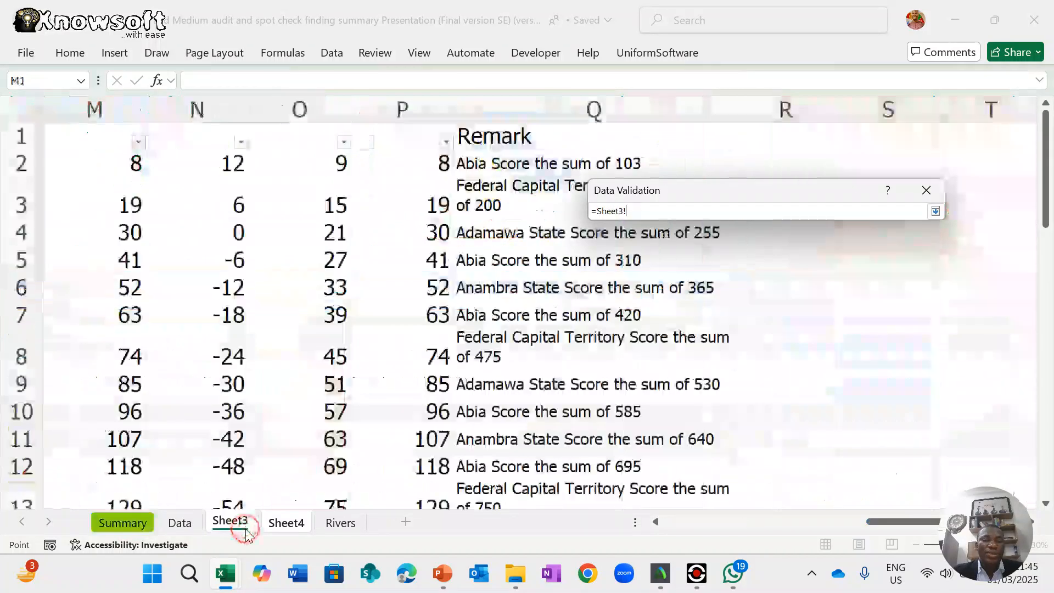
scroll(186, 214, left, 8)
drag(134, 174, 141, 473)
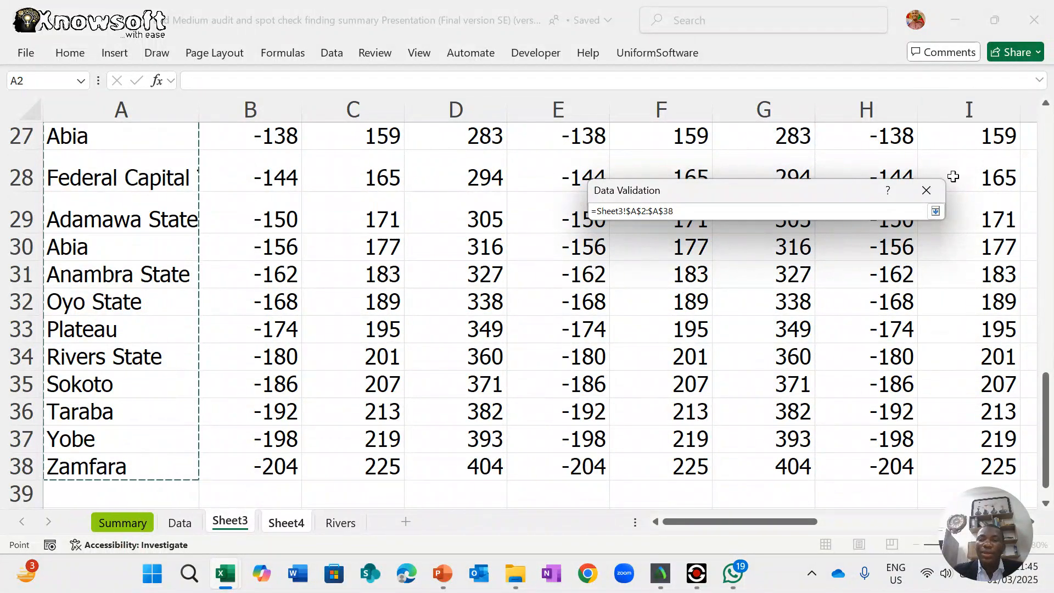
click(936, 211)
click(830, 440)
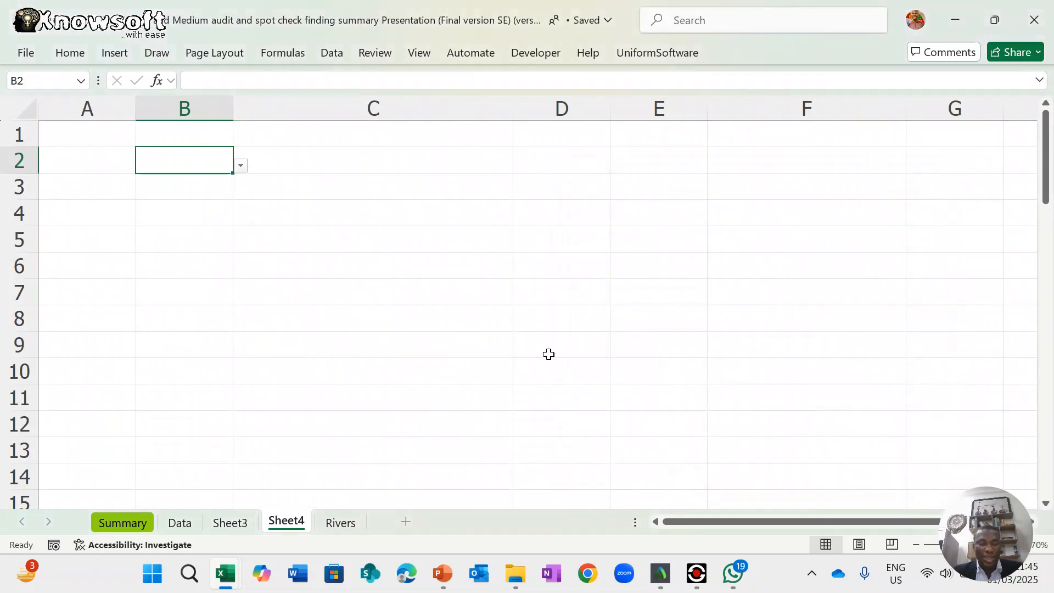
- Copy the drop-down list from B2 to B3:B10 and choose Abia in B2
key(ctrl+c)
drag(184, 193, 186, 360)
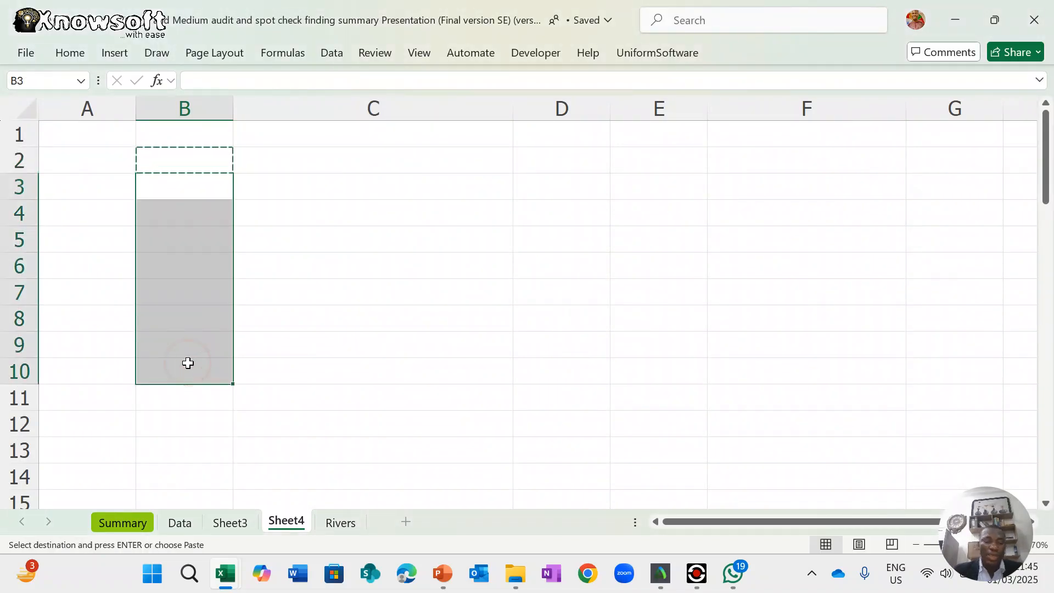
click(216, 160)
click(241, 165)
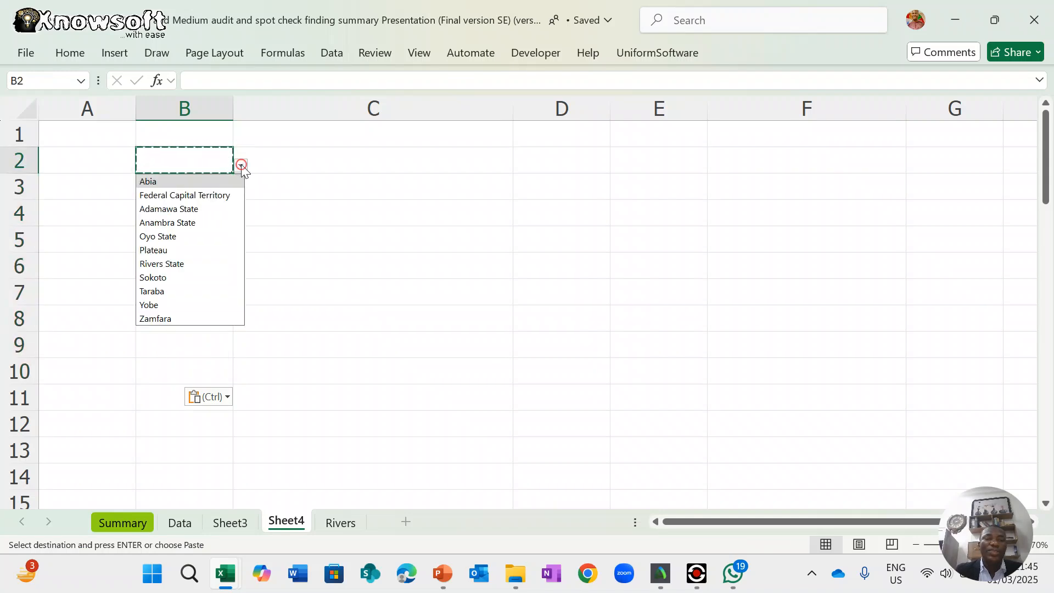
click(211, 181)
- Start a SUMIF formula in C2 of Sheet4 with Sheet3!A2:P38 as the criteria range
click(340, 161)
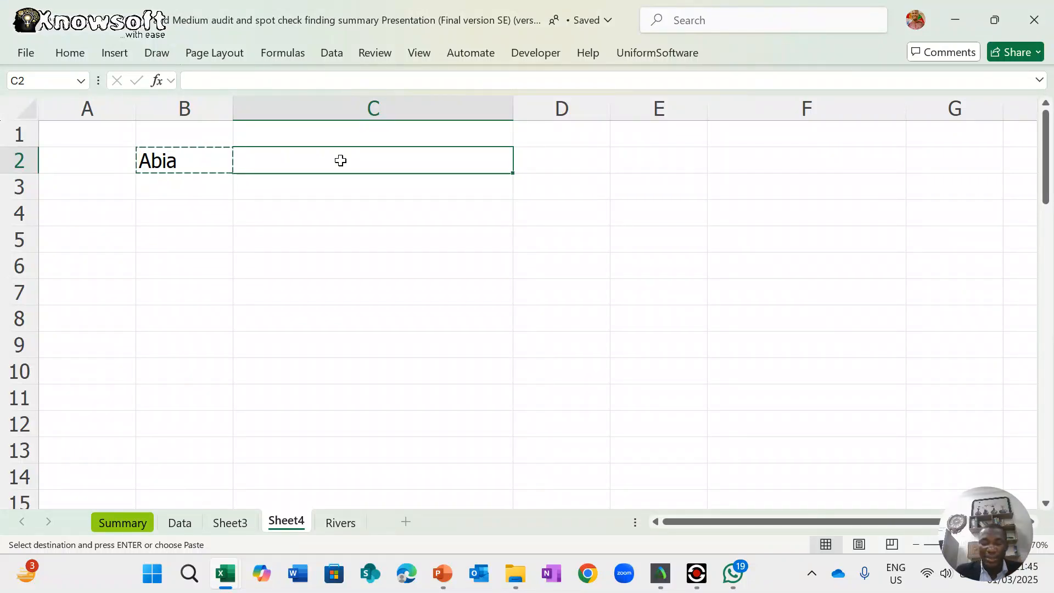
text(=)
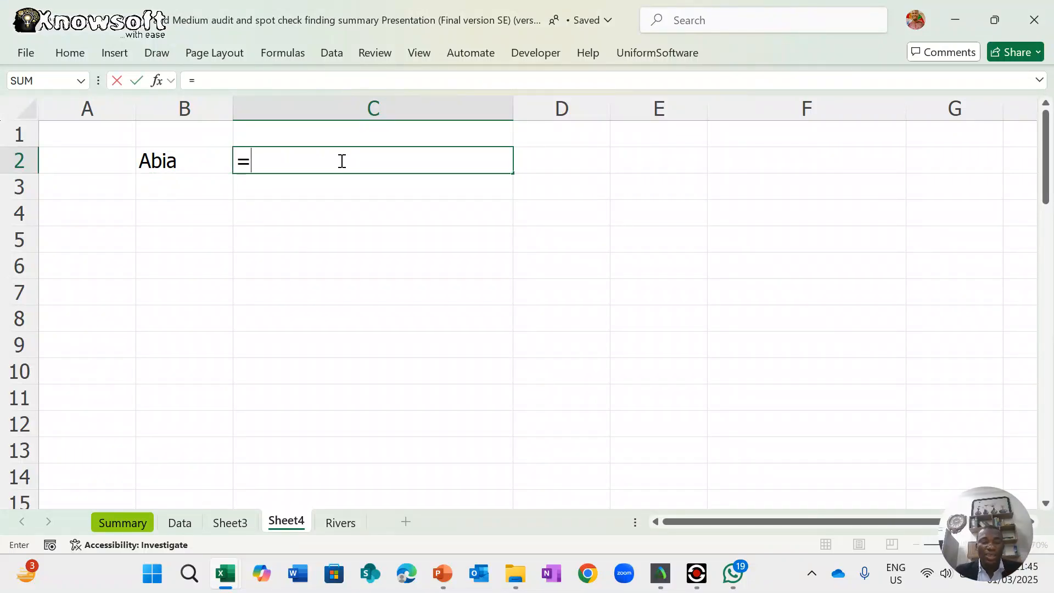
text(sumi)
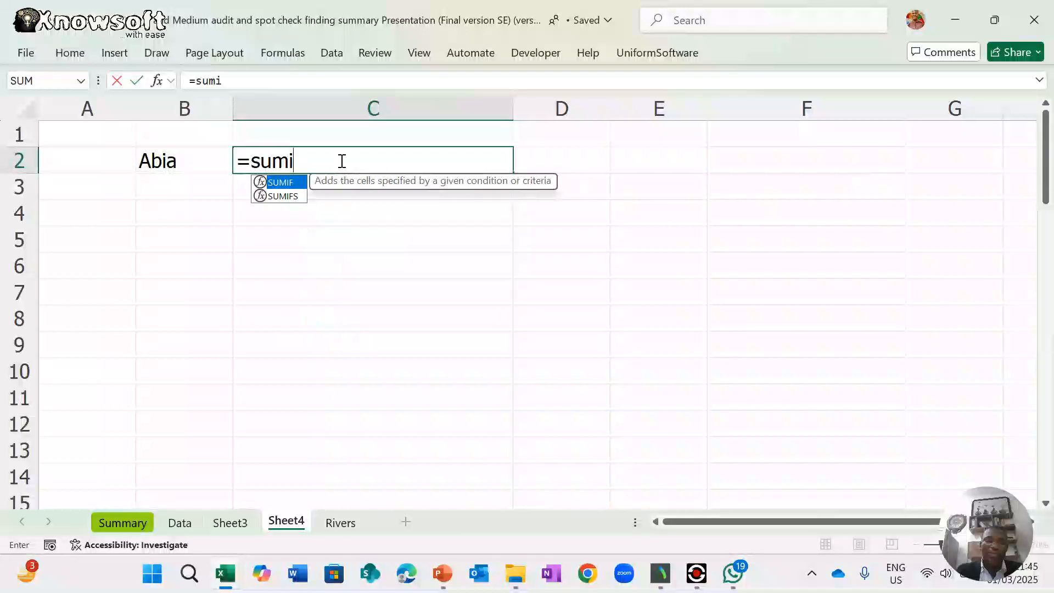
double_click(283, 183)
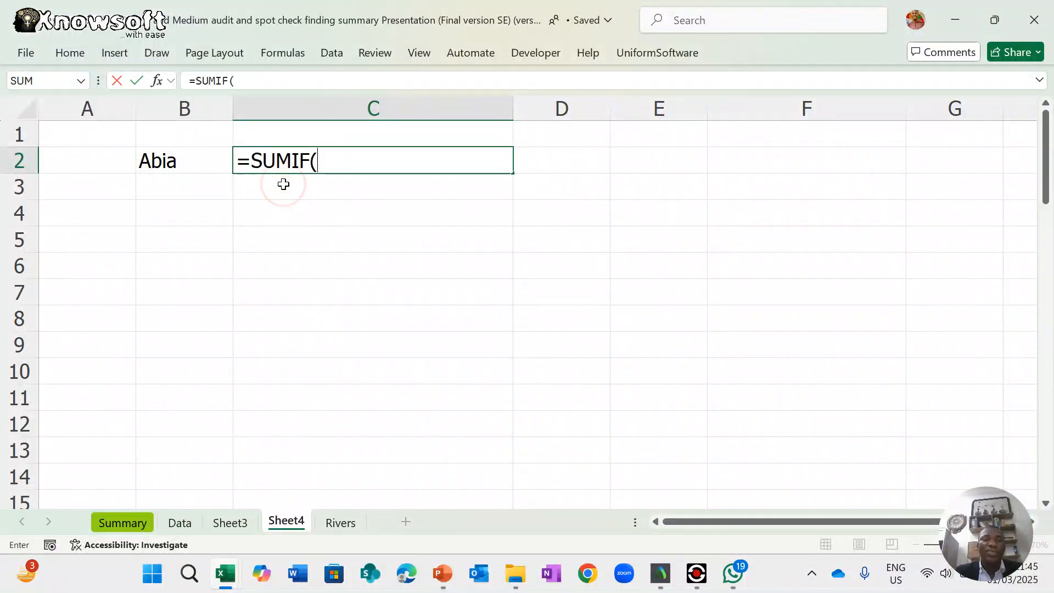
click(181, 523)
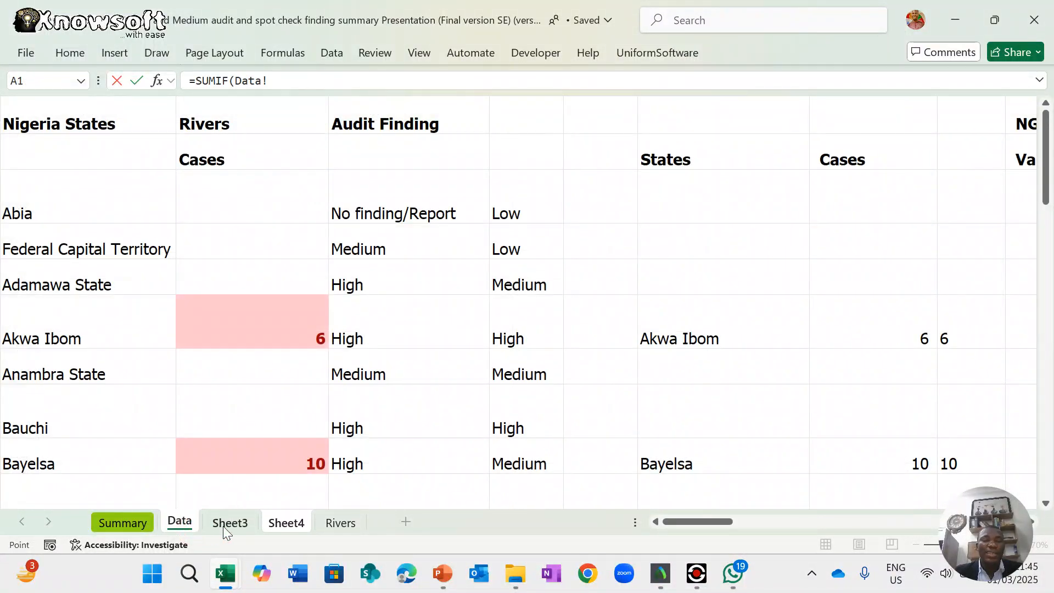
click(223, 527)
scroll(183, 312, up, 7)
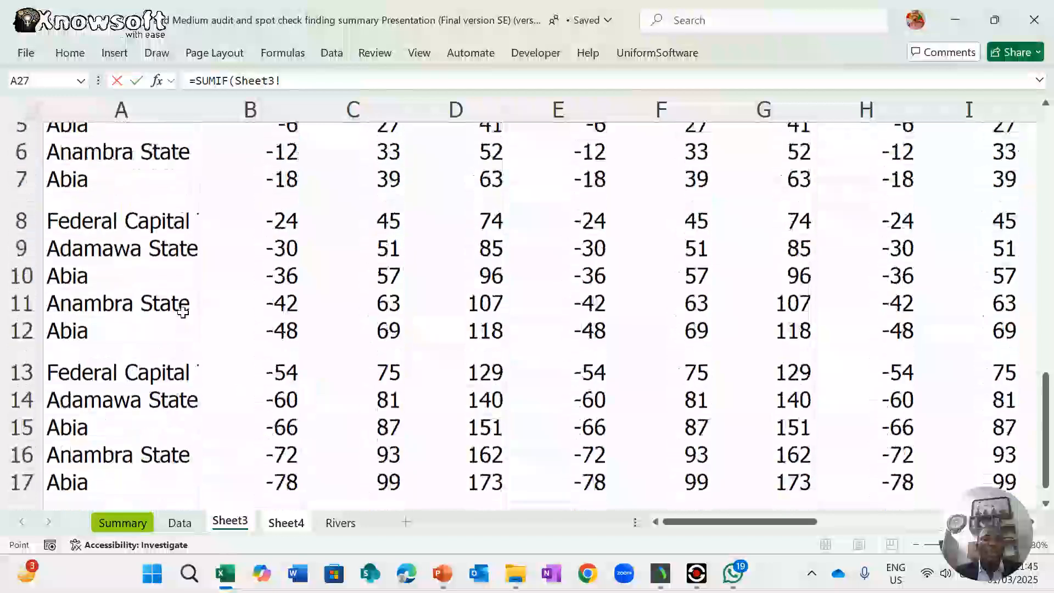
scroll(183, 312, up, 2)
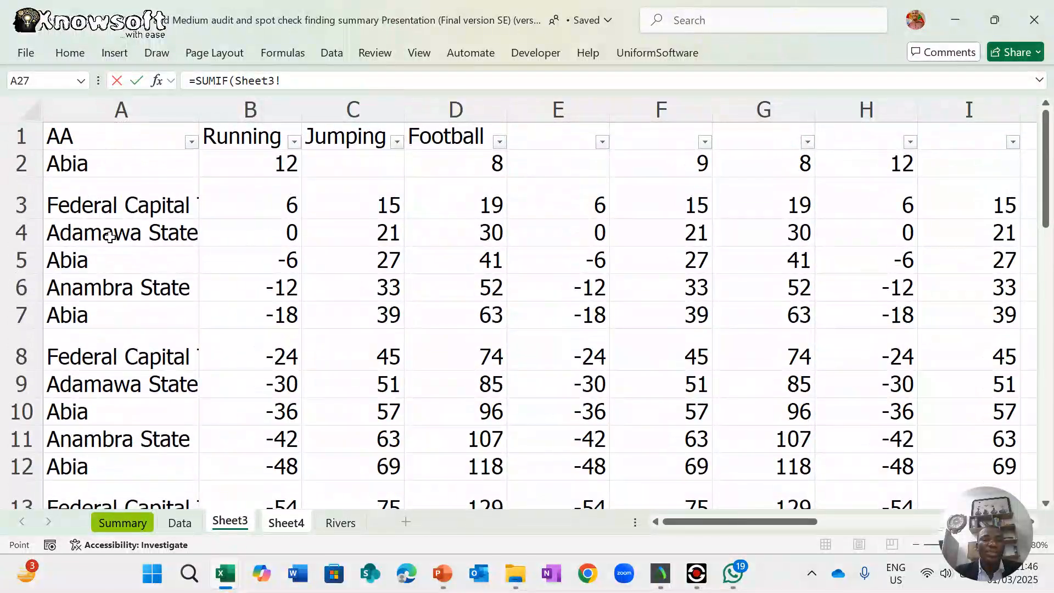
drag(65, 162, 632, 467)
drag(625, 546, 651, 473)
click(336, 81)
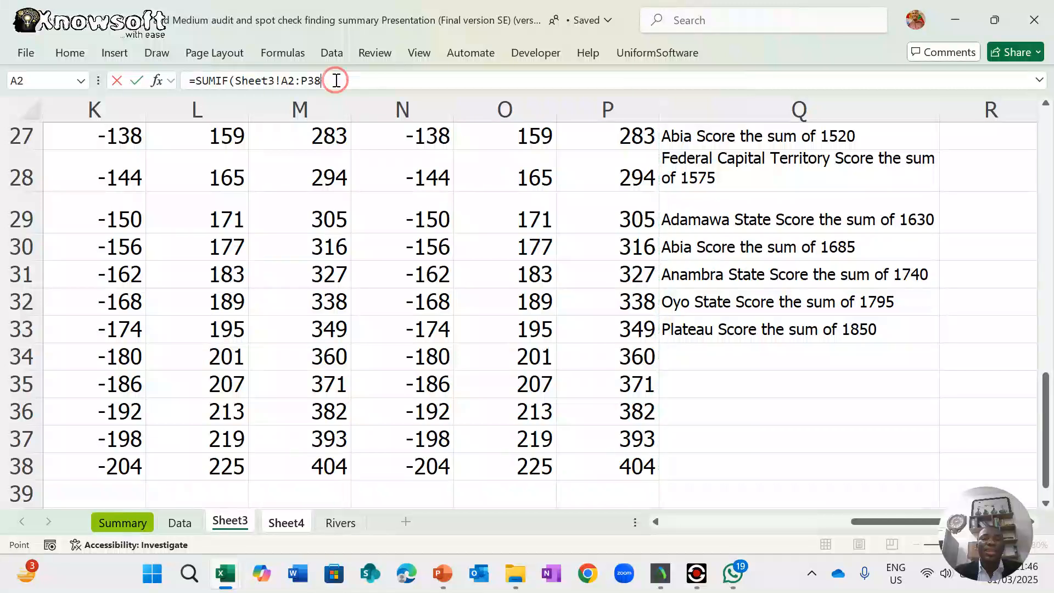
text(,)
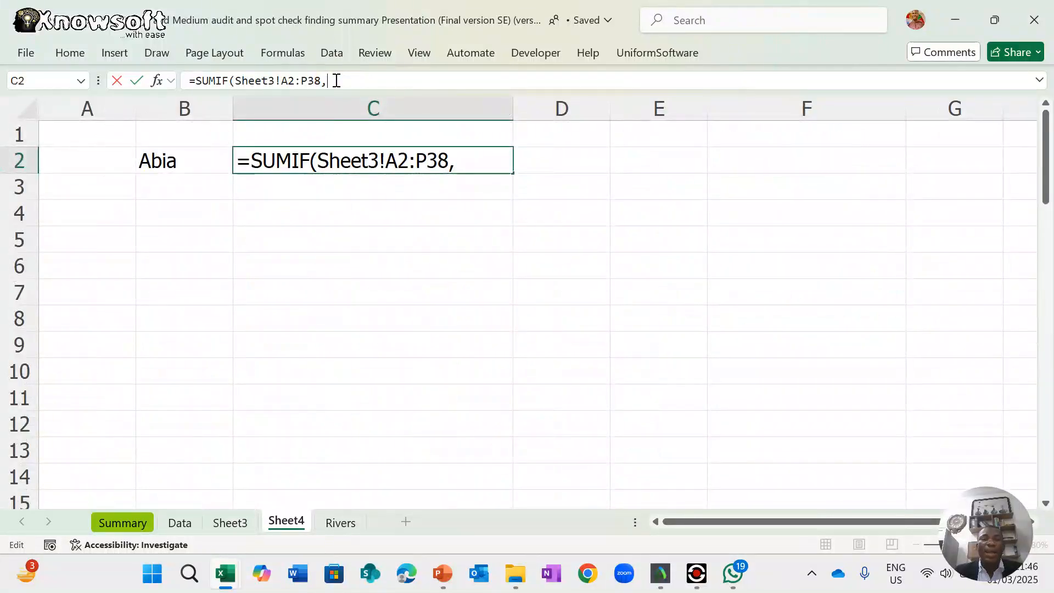
- Complete the SUMIF formula in C2 with Sheet4!B2 as the criterion and Sheet3!B2:B38 as the sum range
click(185, 166)
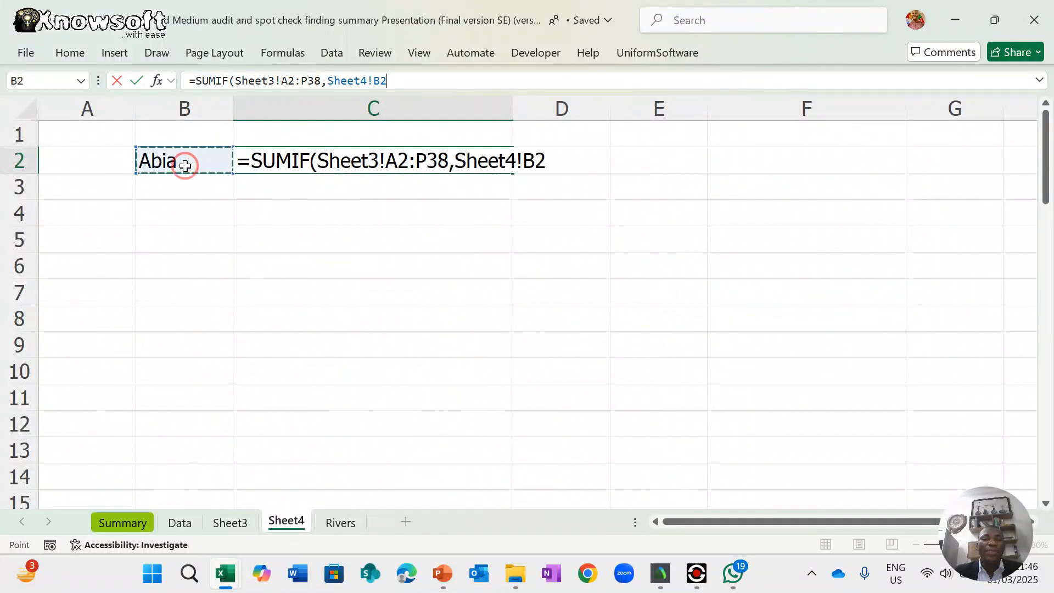
text(,)
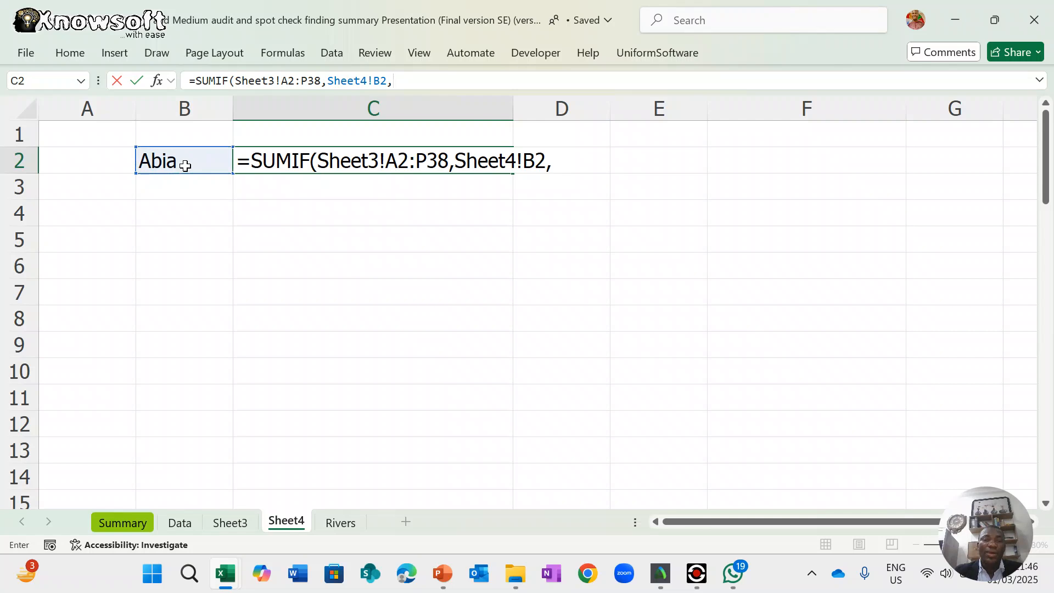
click(179, 522)
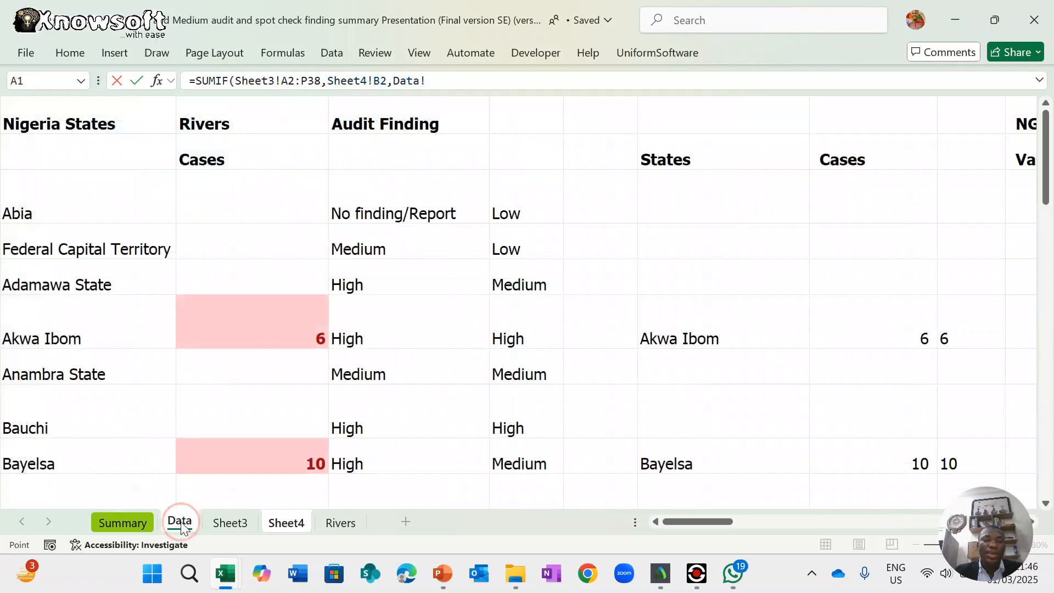
click(230, 523)
scroll(247, 365, left, 5)
scroll(250, 368, up, 5)
scroll(250, 367, up, 4)
scroll(252, 367, left, 3)
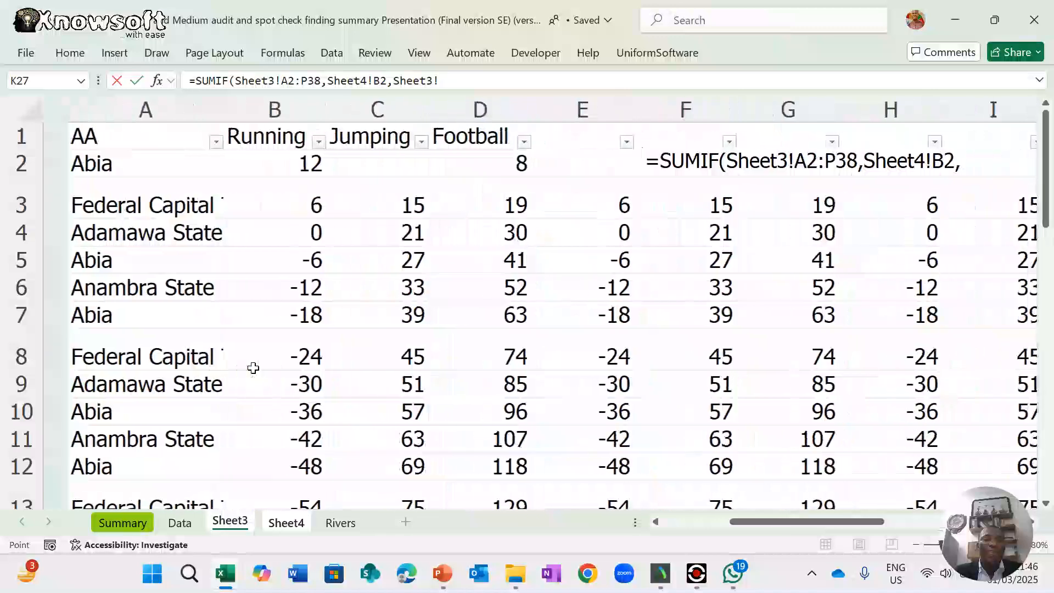
drag(288, 165, 291, 476)
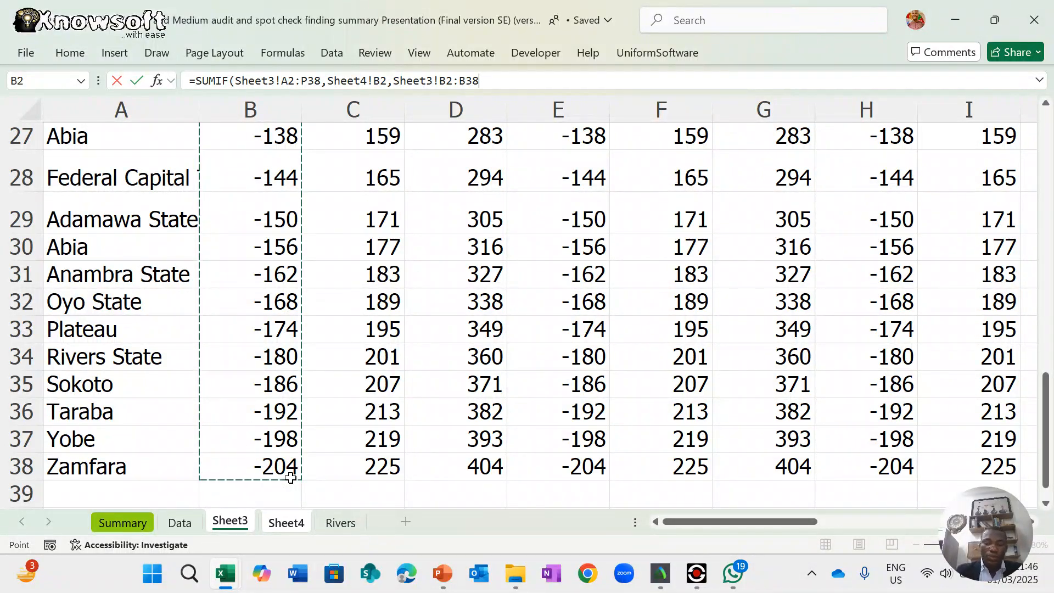
text())
key(Return)
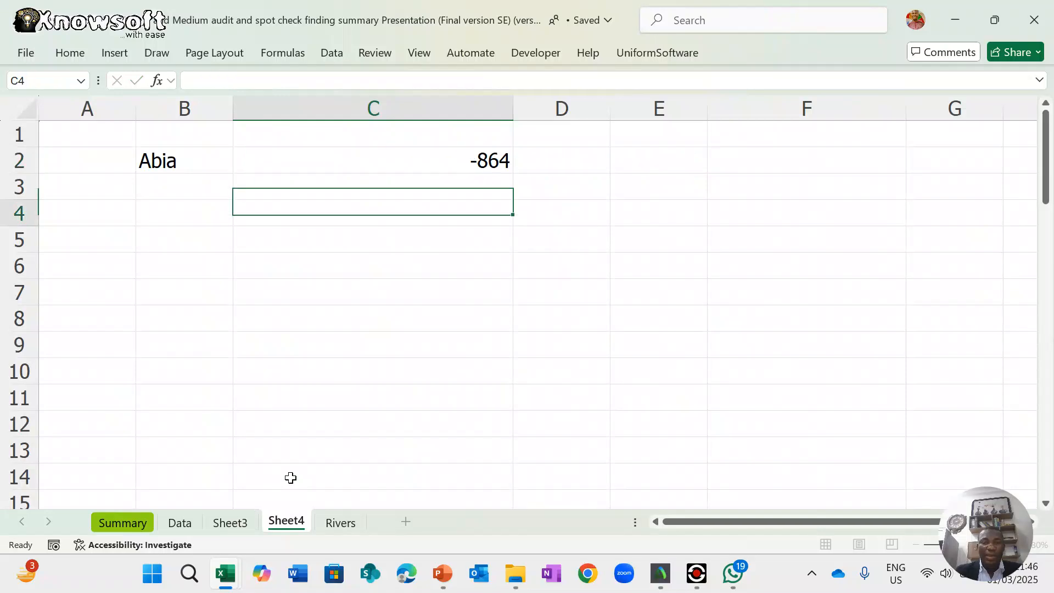
- Examine the drop-down in B3 and the arguments of the SUMIF formula in C2
key(Down)
key(Down)
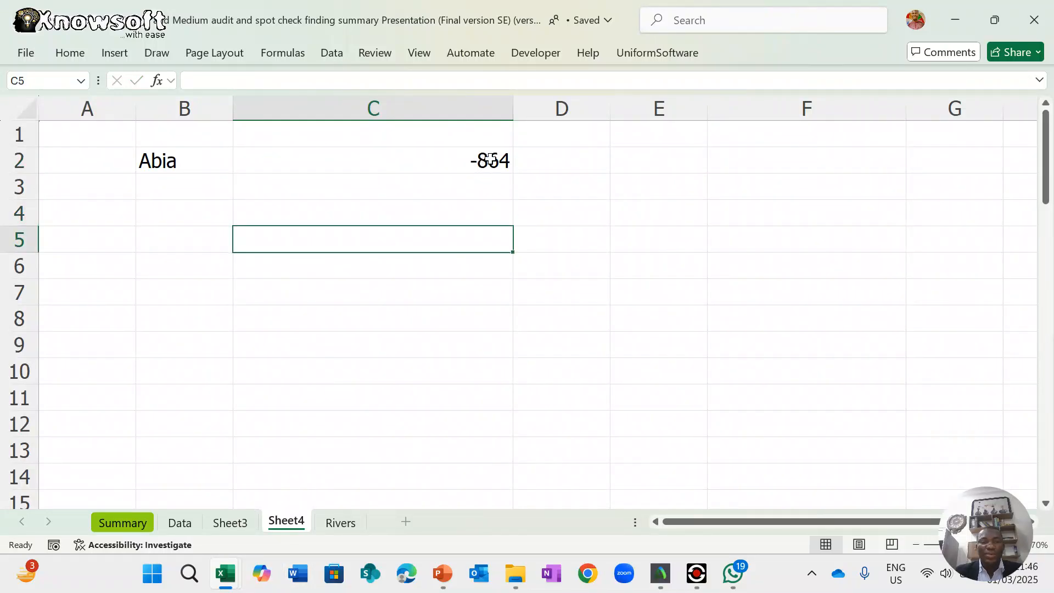
click(200, 187)
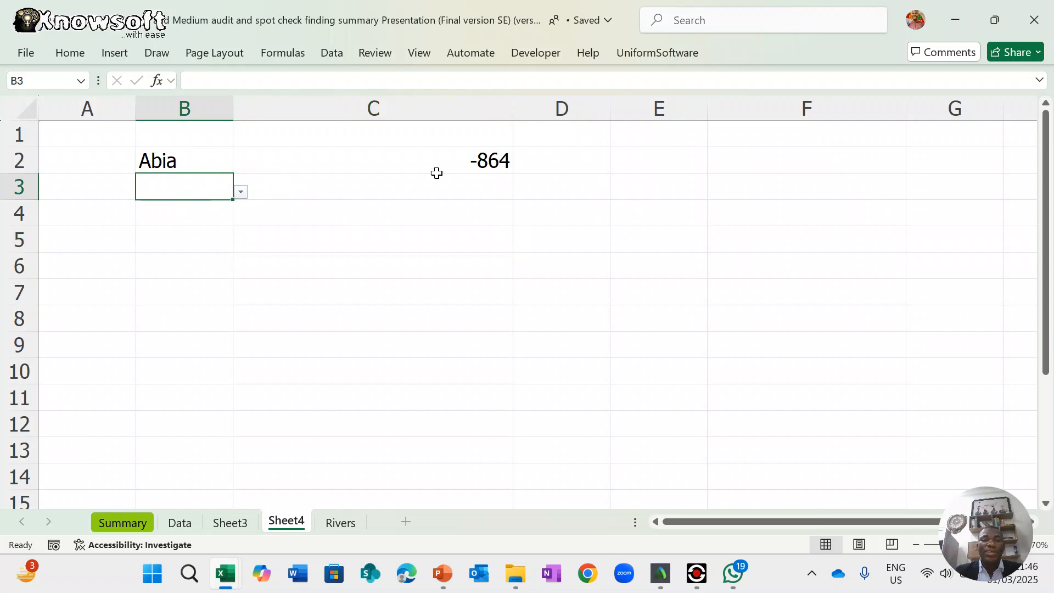
click(483, 159)
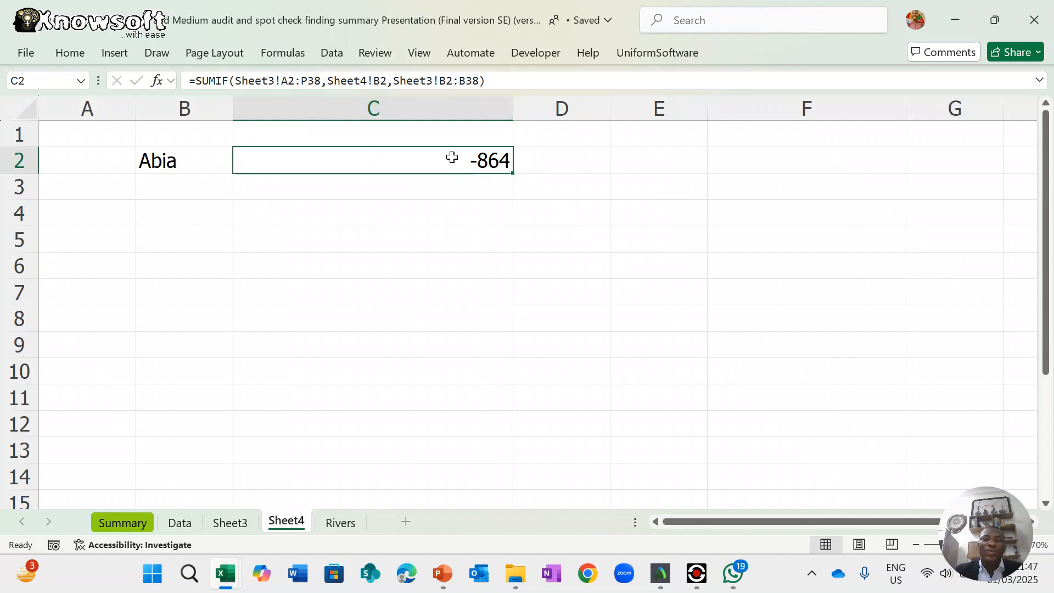
double_click(452, 157)
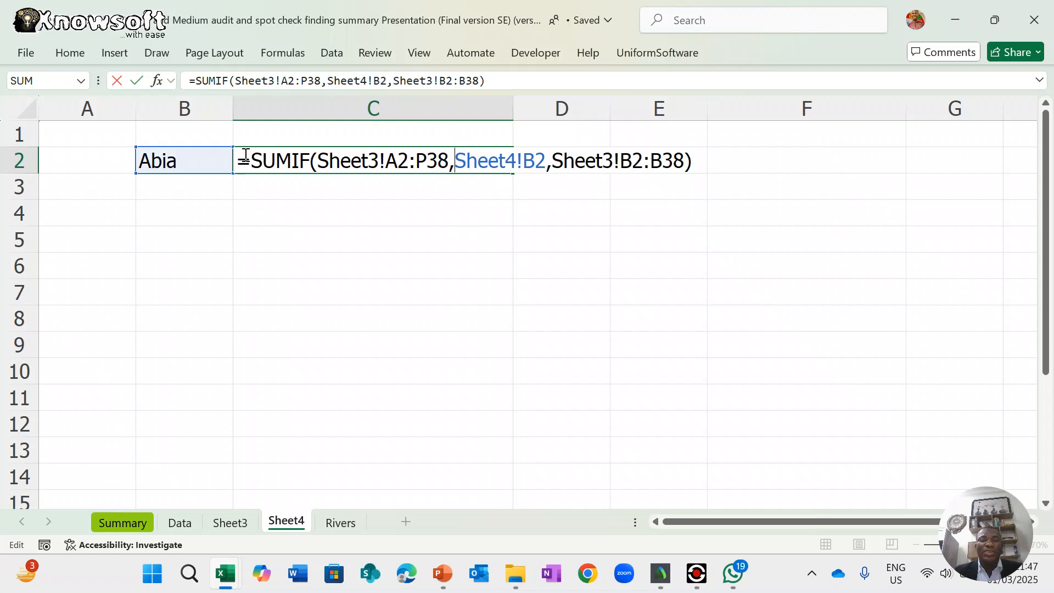
key(Escape)
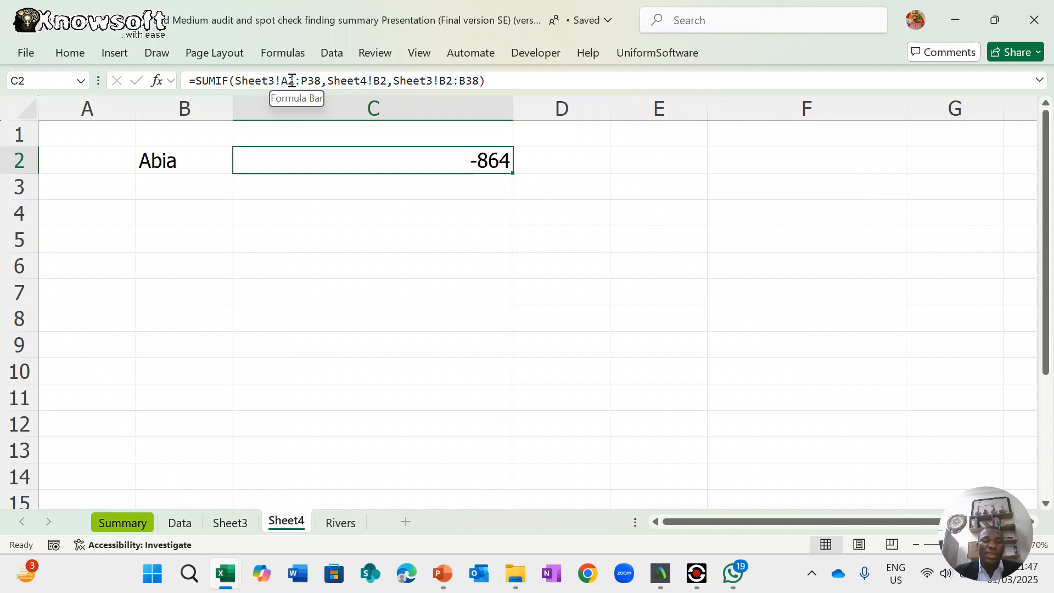
- Make the criteria range $A$2:$P$38 and the sum range $B$2:$B$38 absolute in the SUMIF formula in C2
click(291, 81)
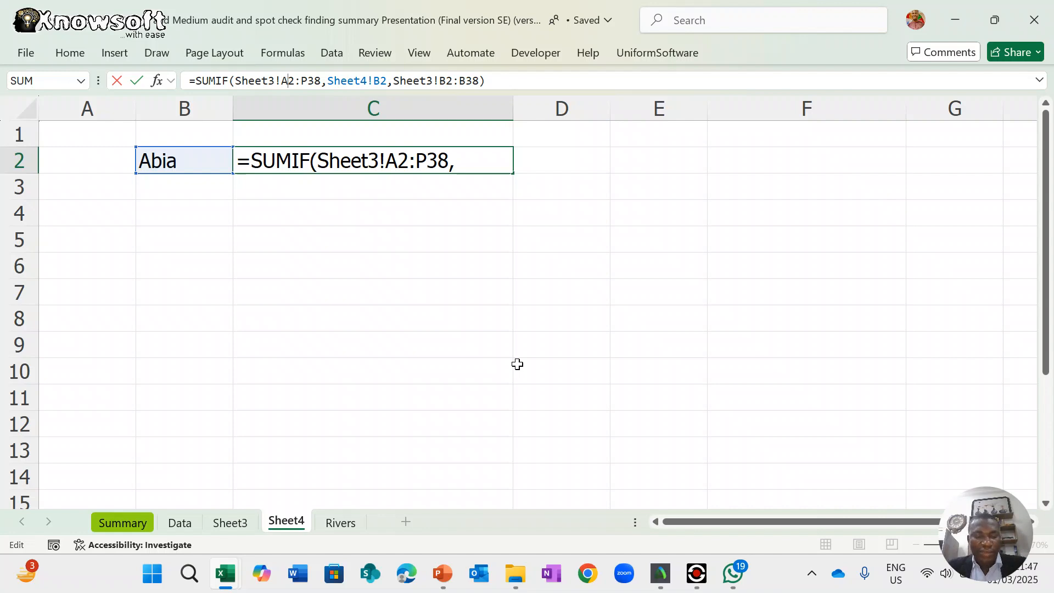
key(F4)
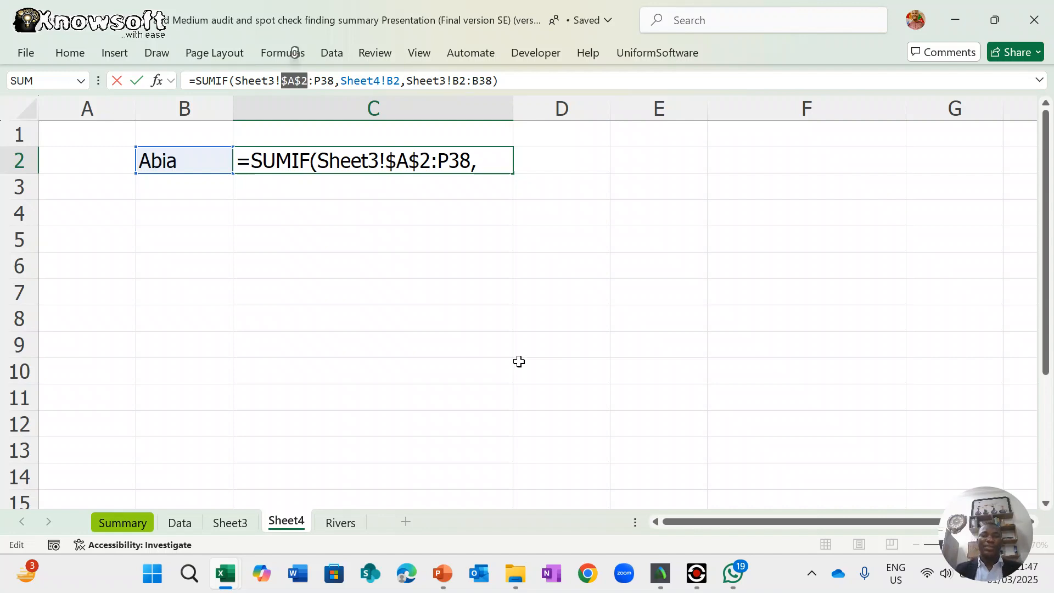
click(321, 81)
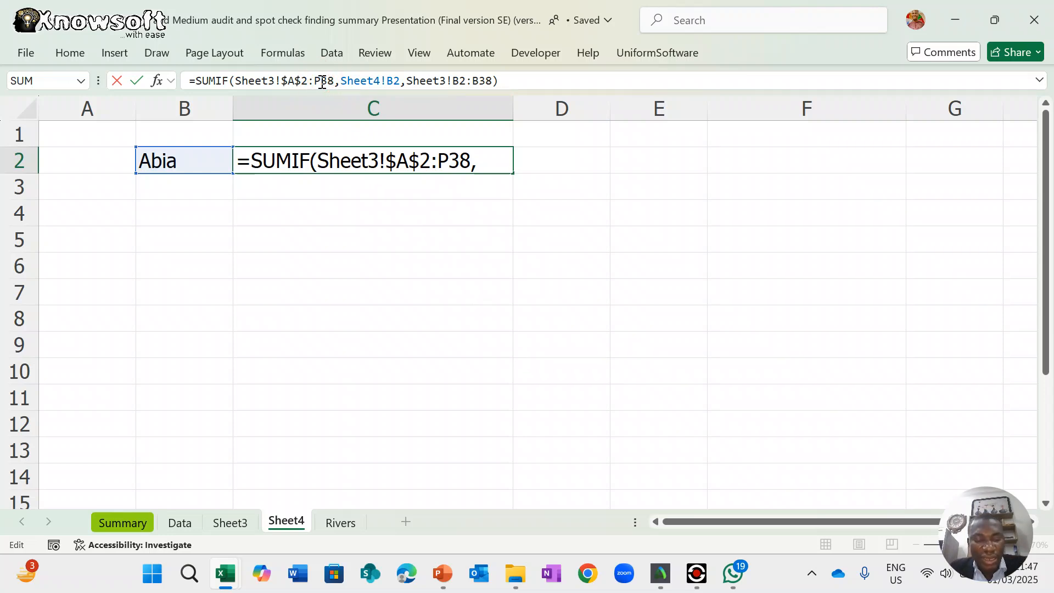
key(F4)
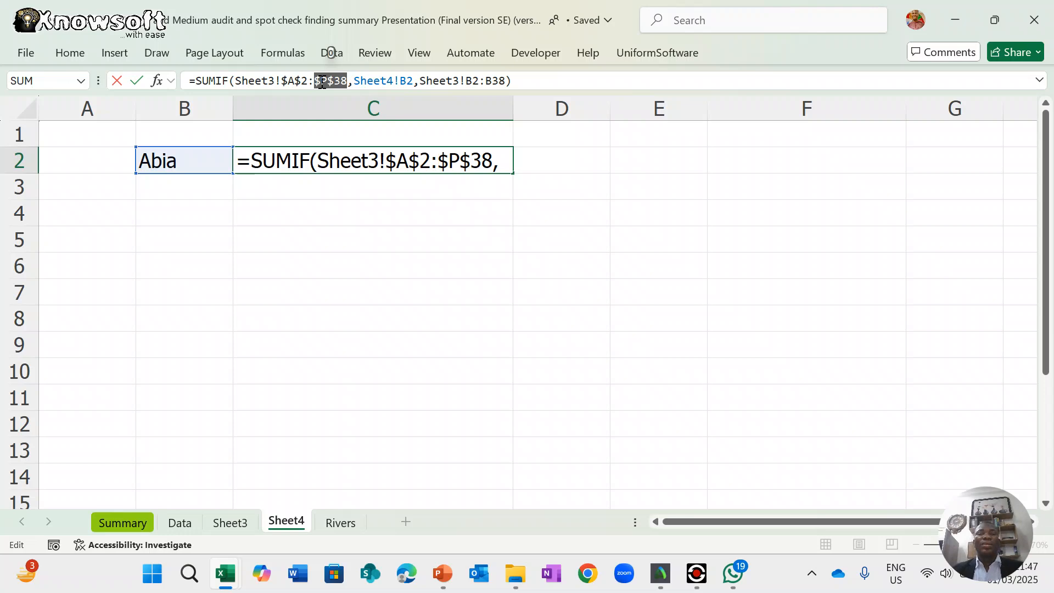
click(470, 81)
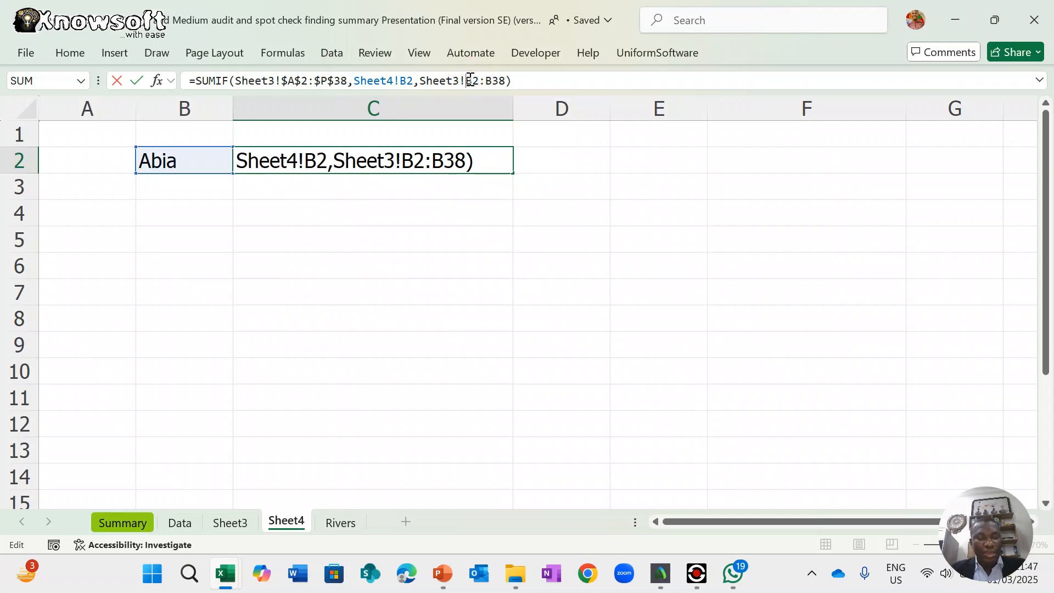
key(F4)
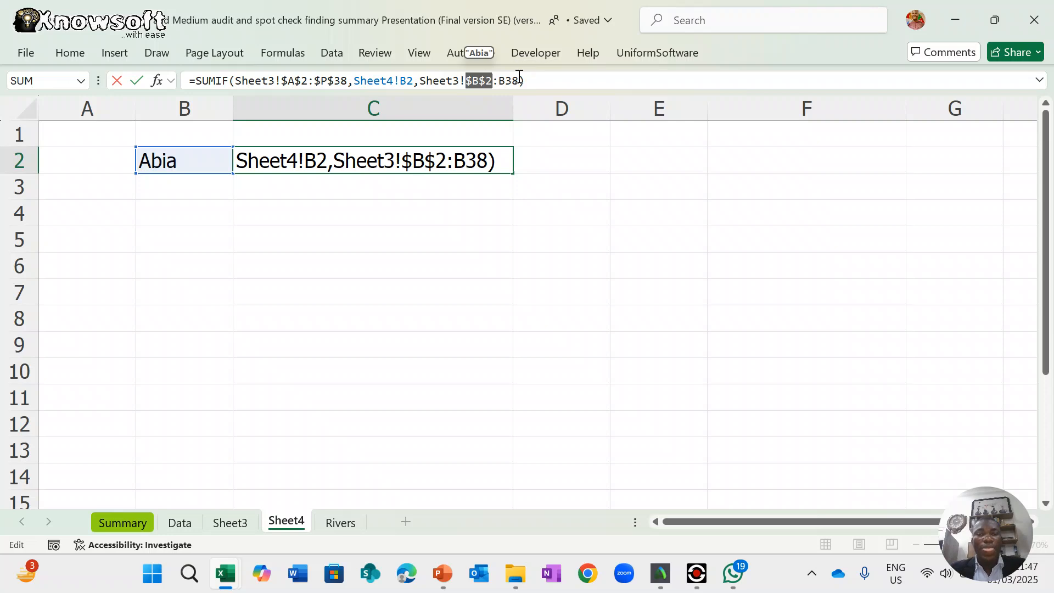
click(513, 81)
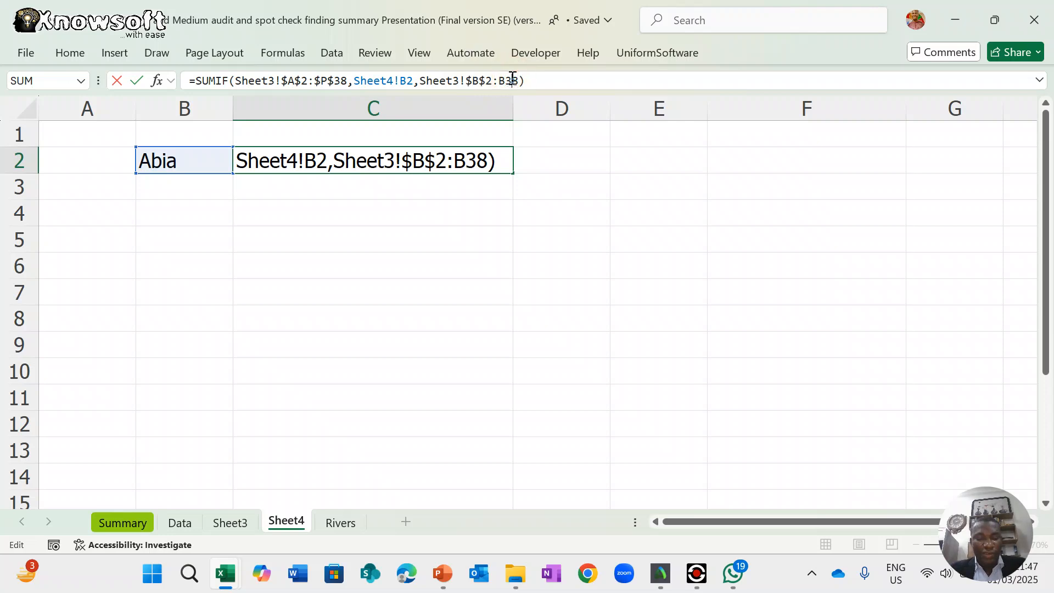
key(F4)
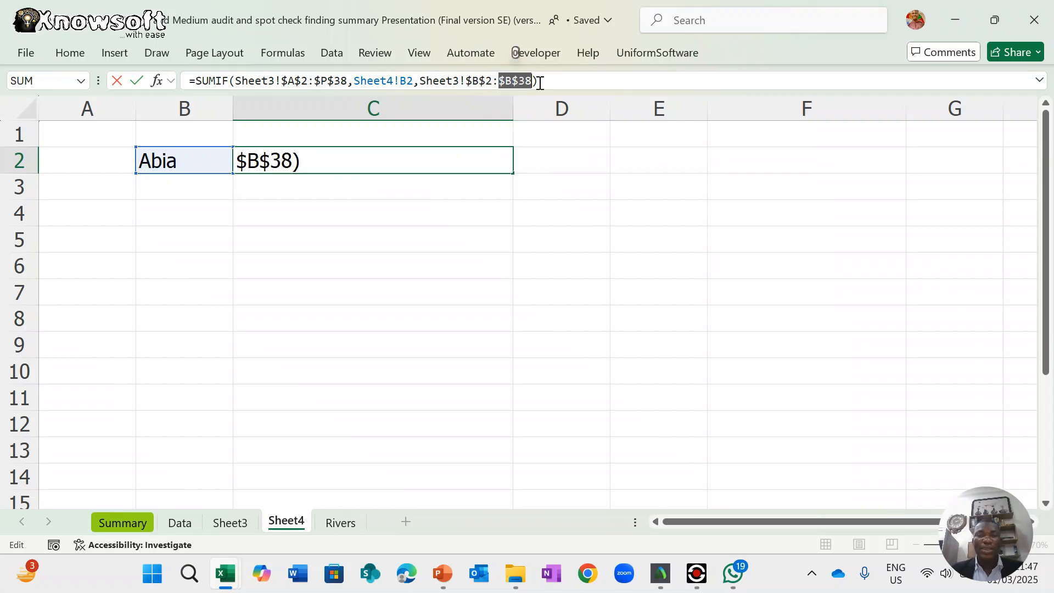
key(Return)
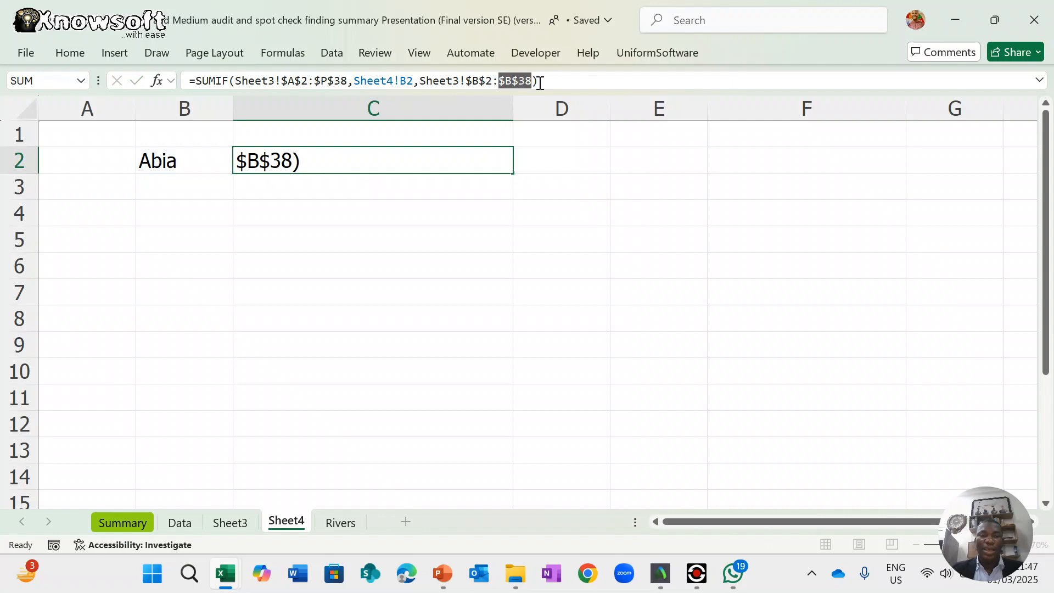
key(Return)
key(Return)
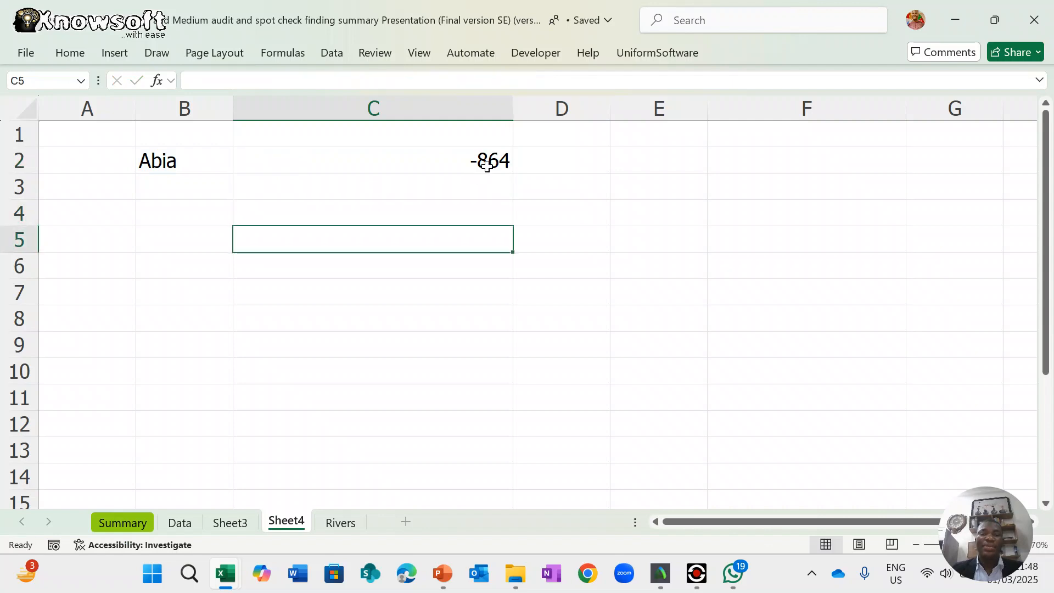
- Undo the absolute-reference change in the SUMIF formula in C2
click(486, 166)
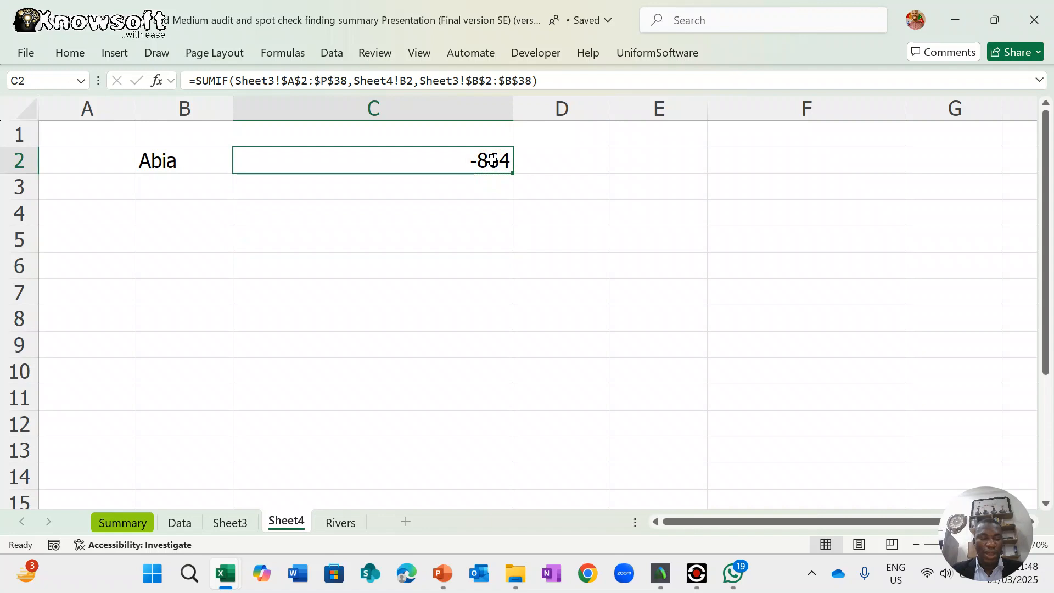
click(492, 160)
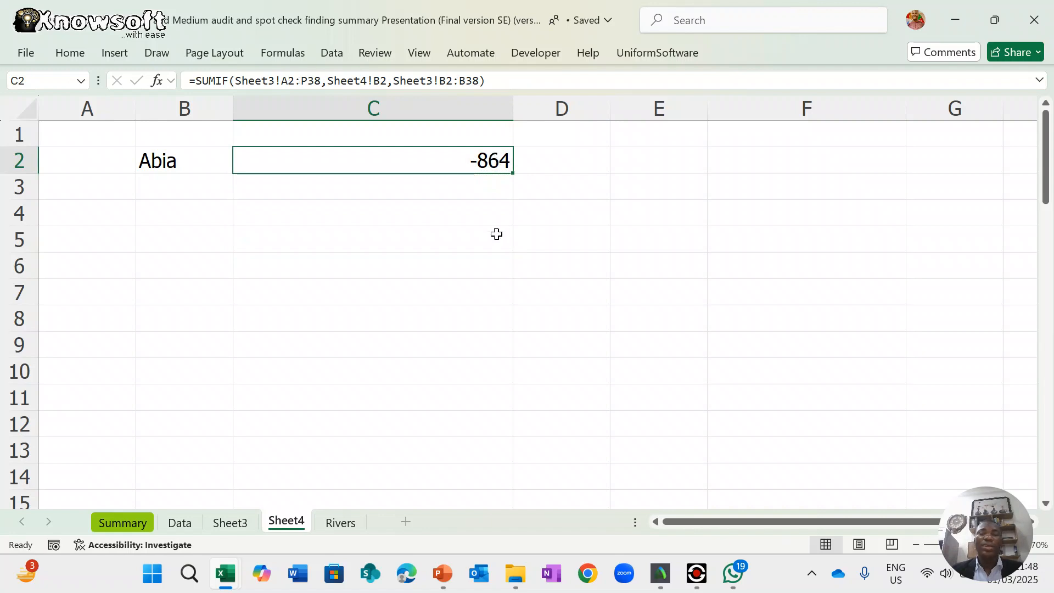
click(497, 233)
click(481, 160)
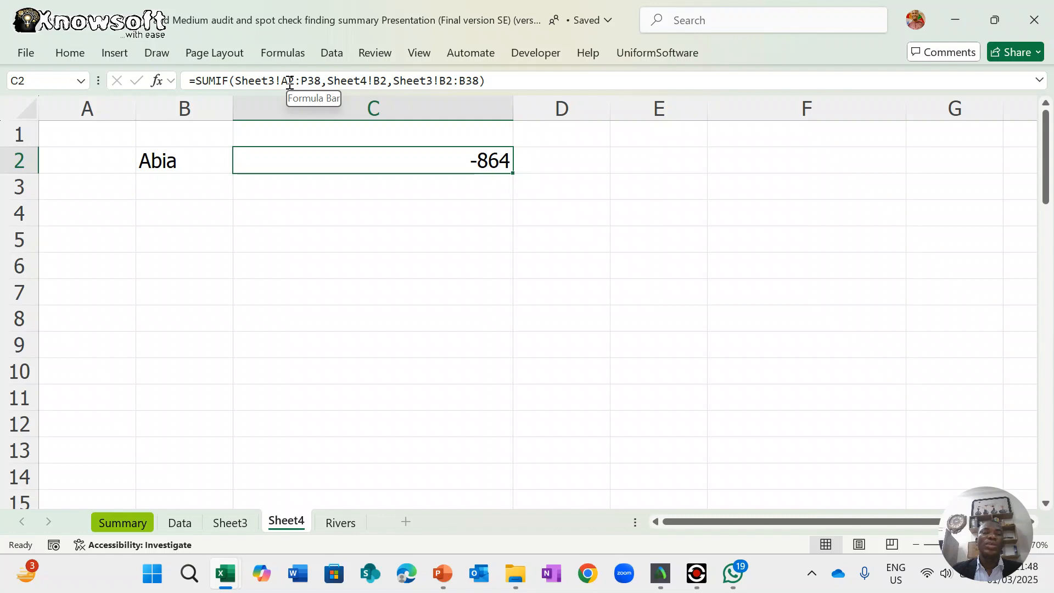
- Change the criteria range in C2's SUMIF formula to A$2:P$38 and the start of the sum range to $B$2
click(290, 82)
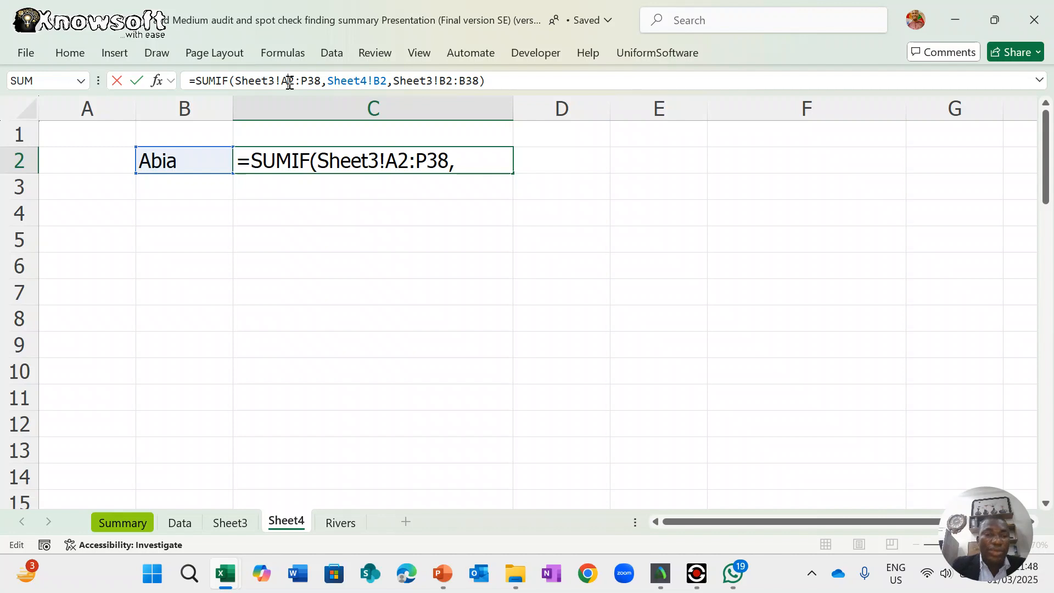
text($)
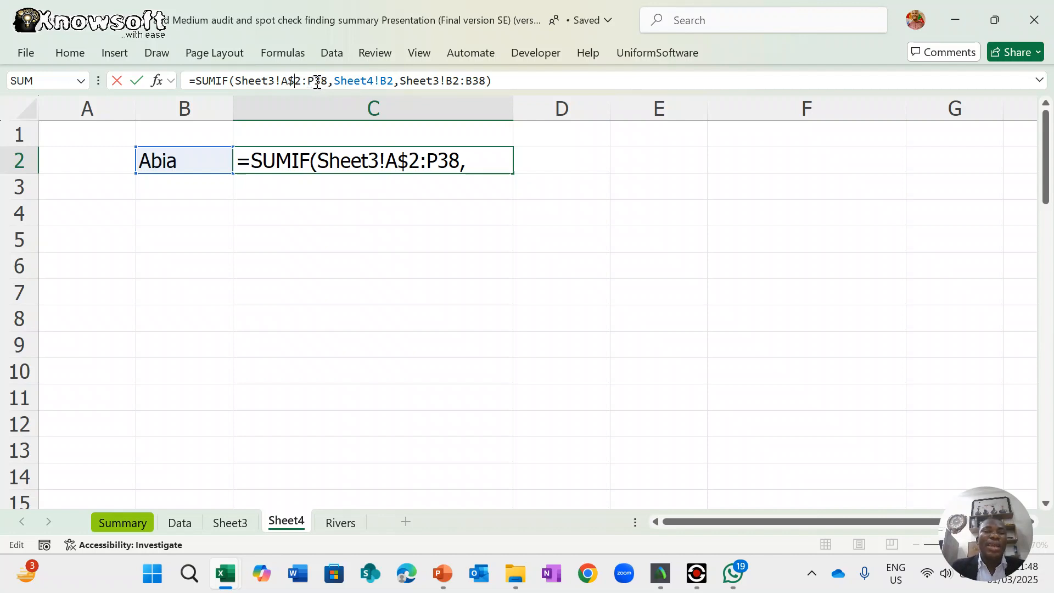
click(317, 81)
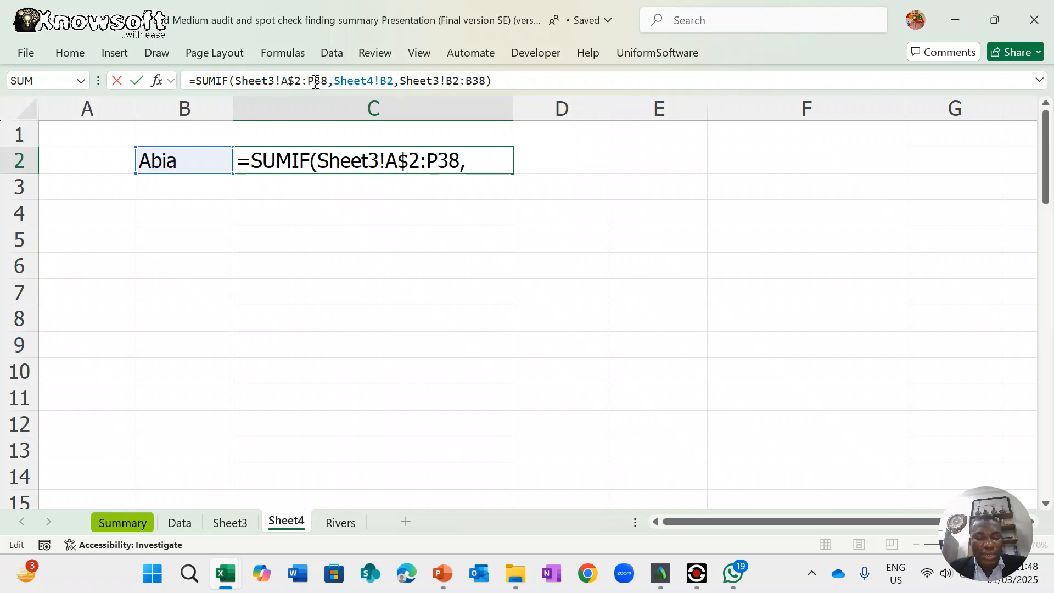
text($)
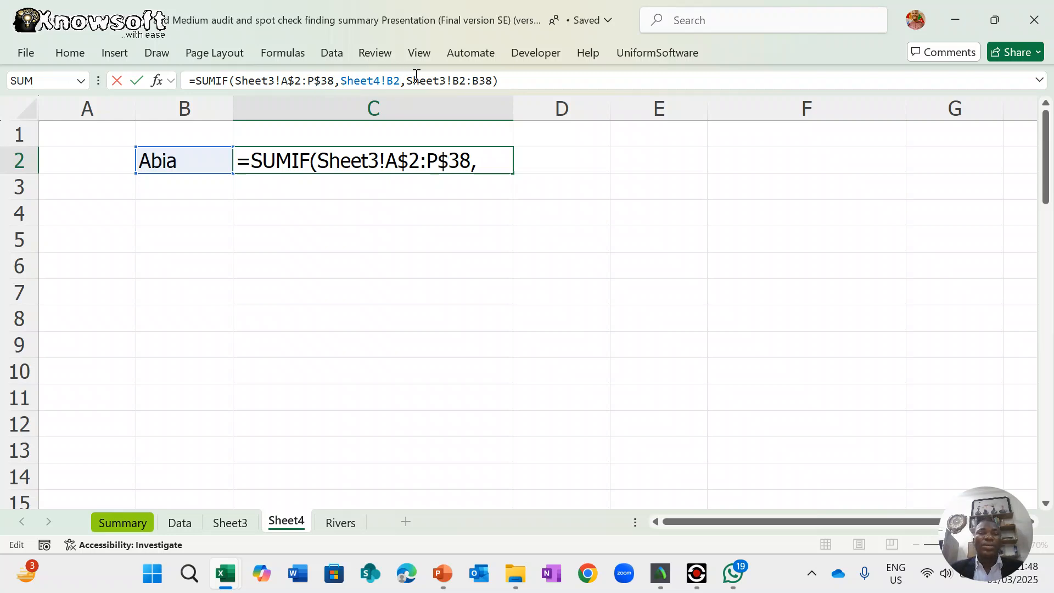
click(458, 81)
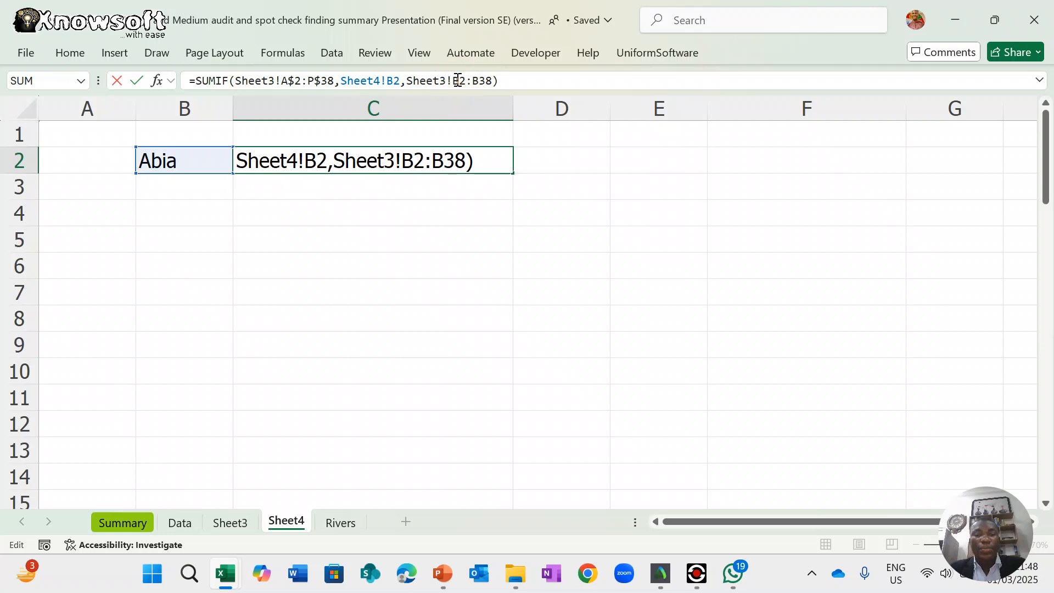
key(F4)
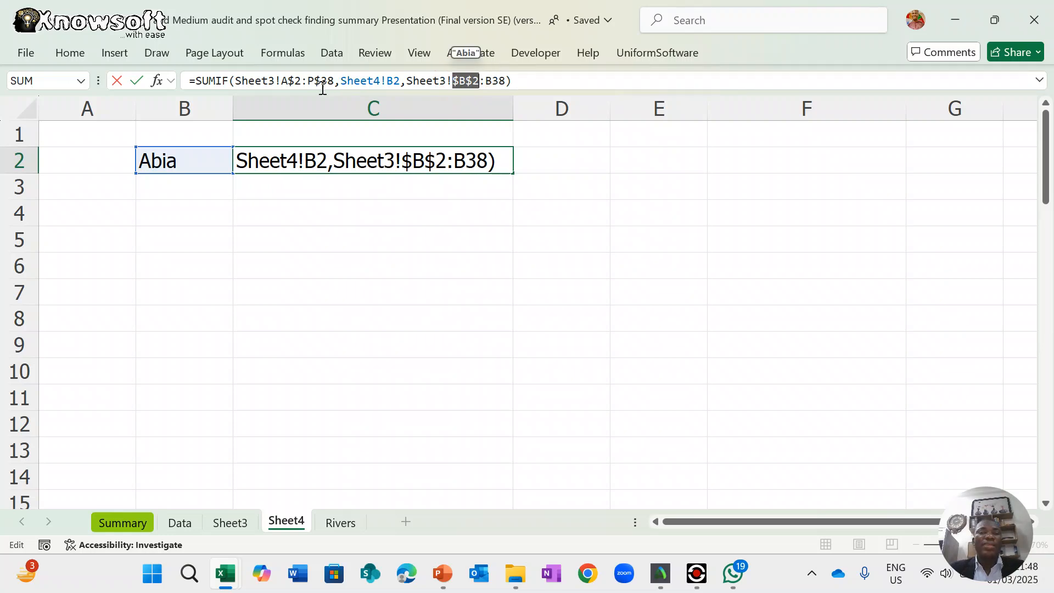
- Complete the absolute references in C2's SUMIF formula as Sheet3!$A$2:$P$38 and Sheet3!$B$2:$B$38
click(283, 81)
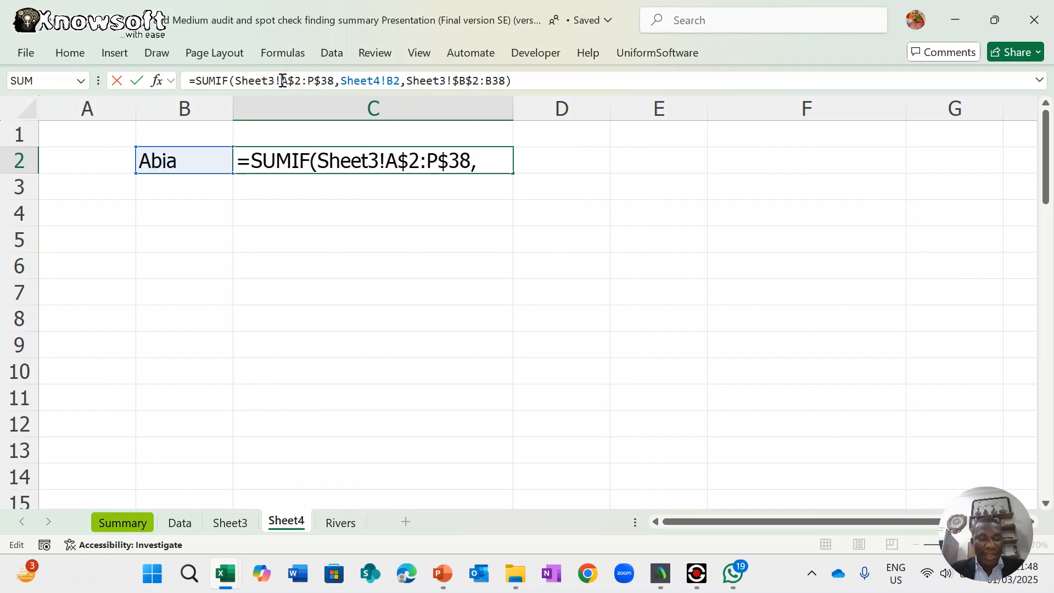
text($A)
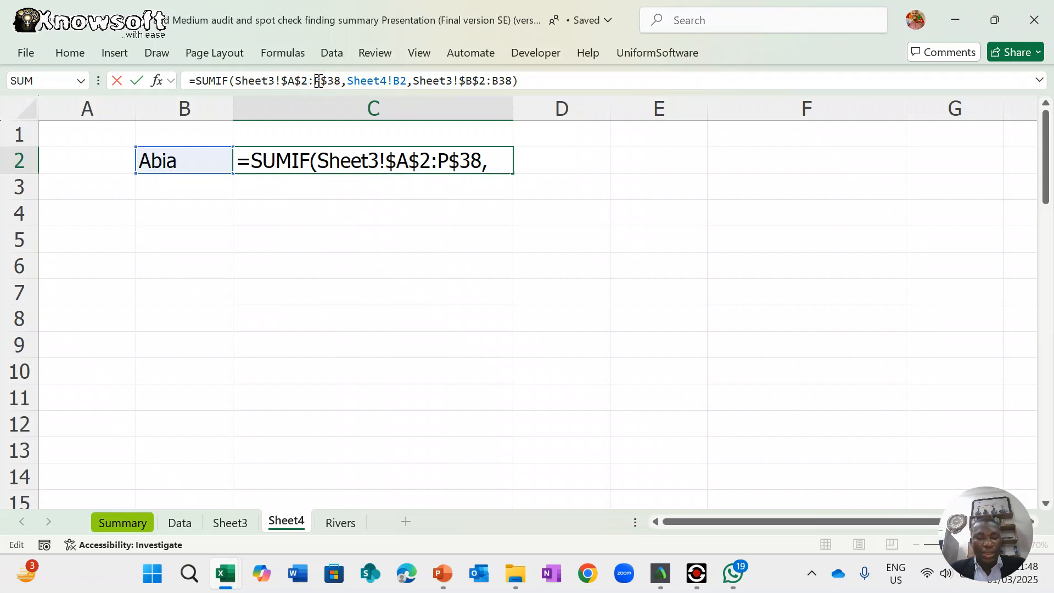
text($)
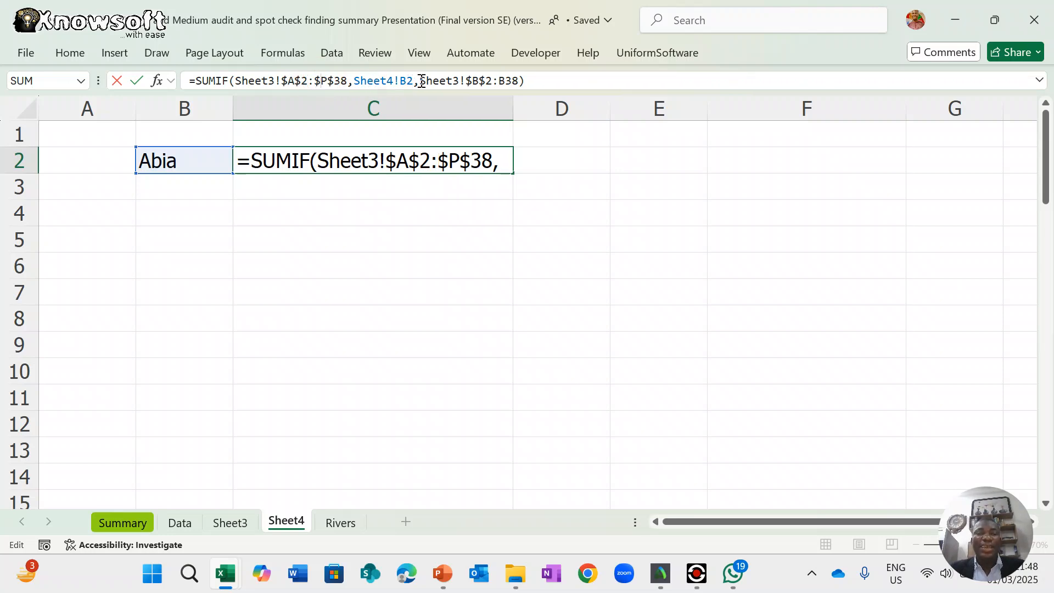
click(500, 83)
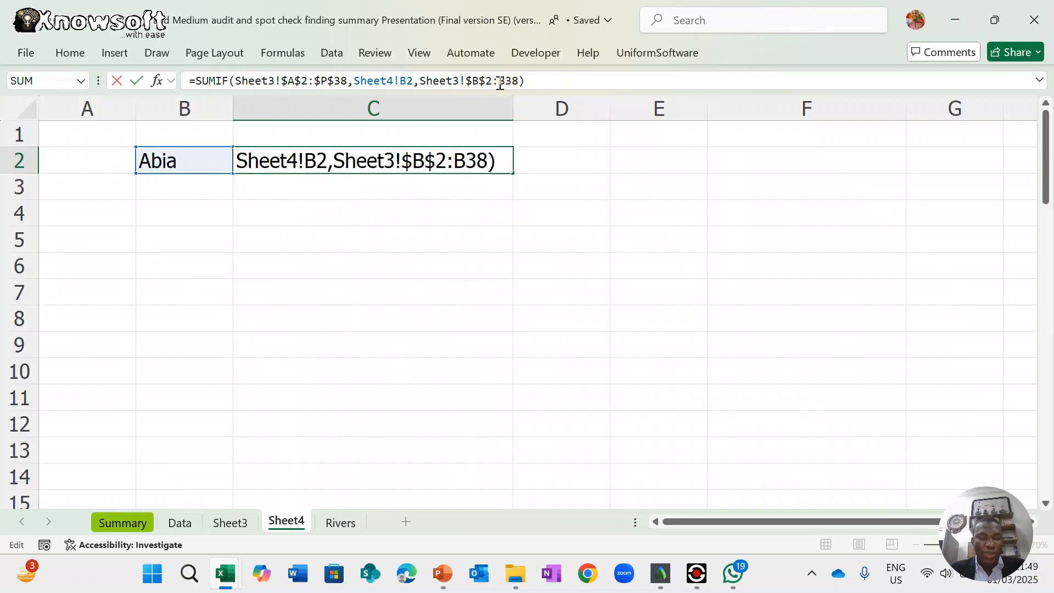
text($)
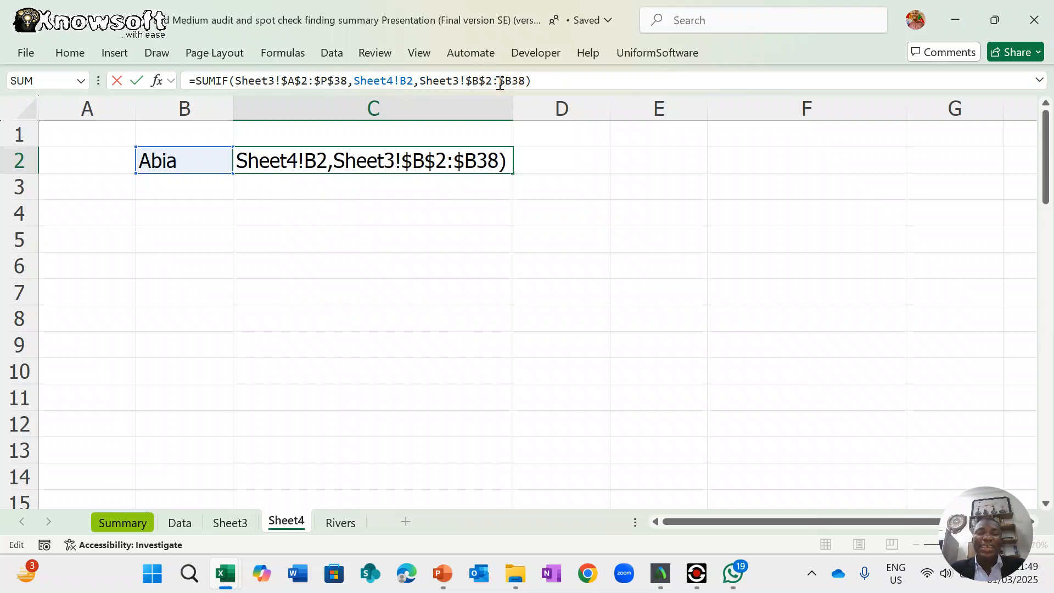
click(515, 81)
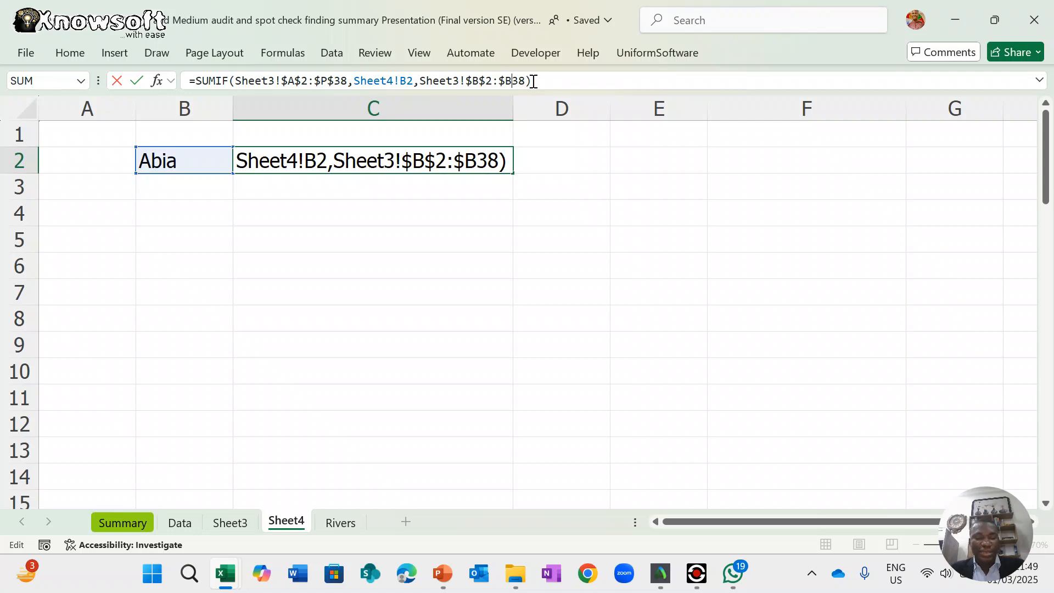
text($)
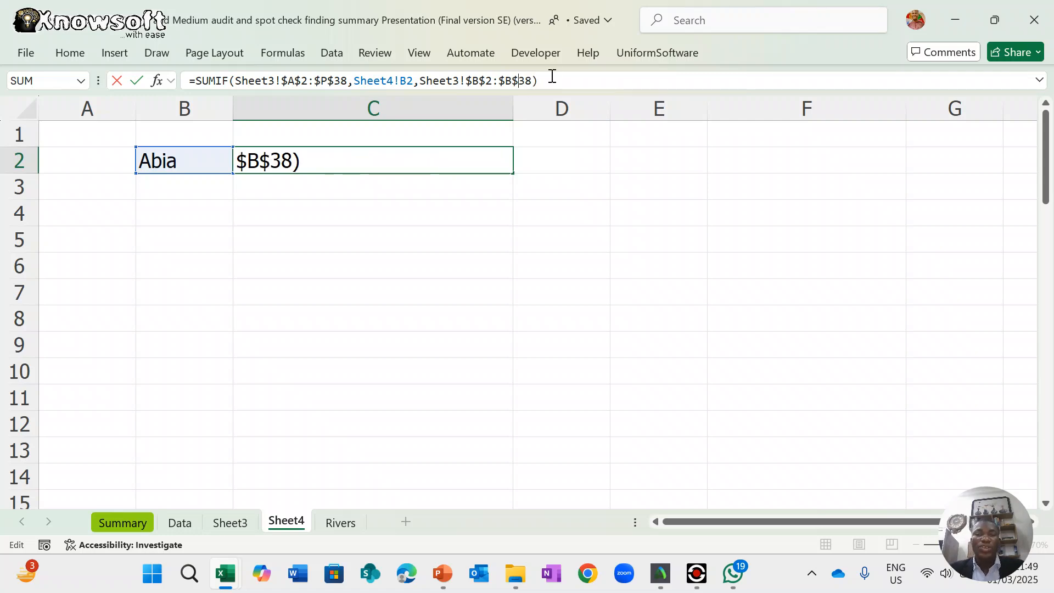
key(Return)
key(Return)
key(Return)
key(Return)
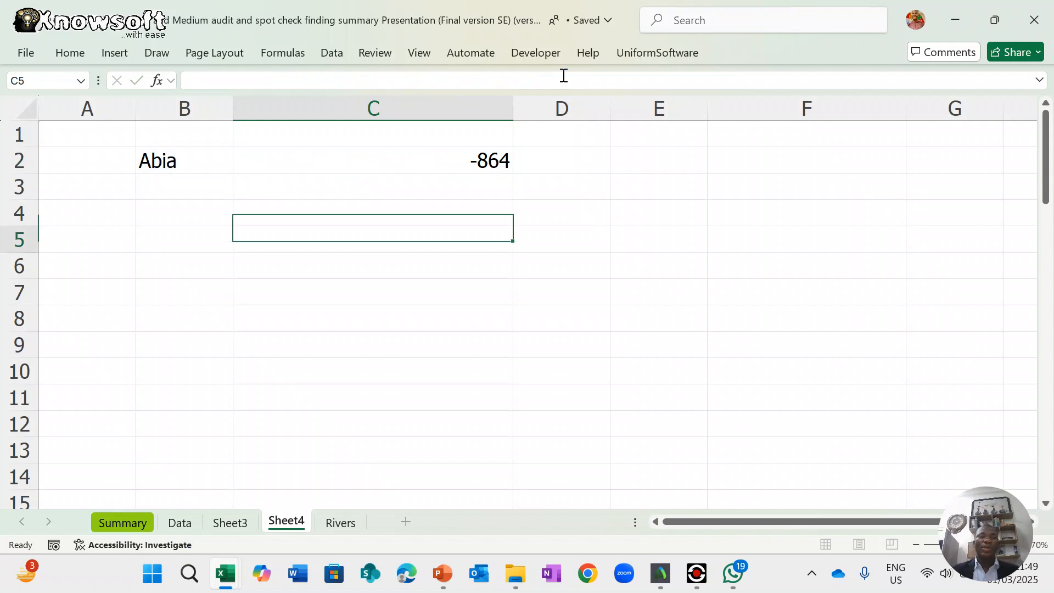
- Choose Federal Capital Territory from the drop-down list in B3
click(186, 164)
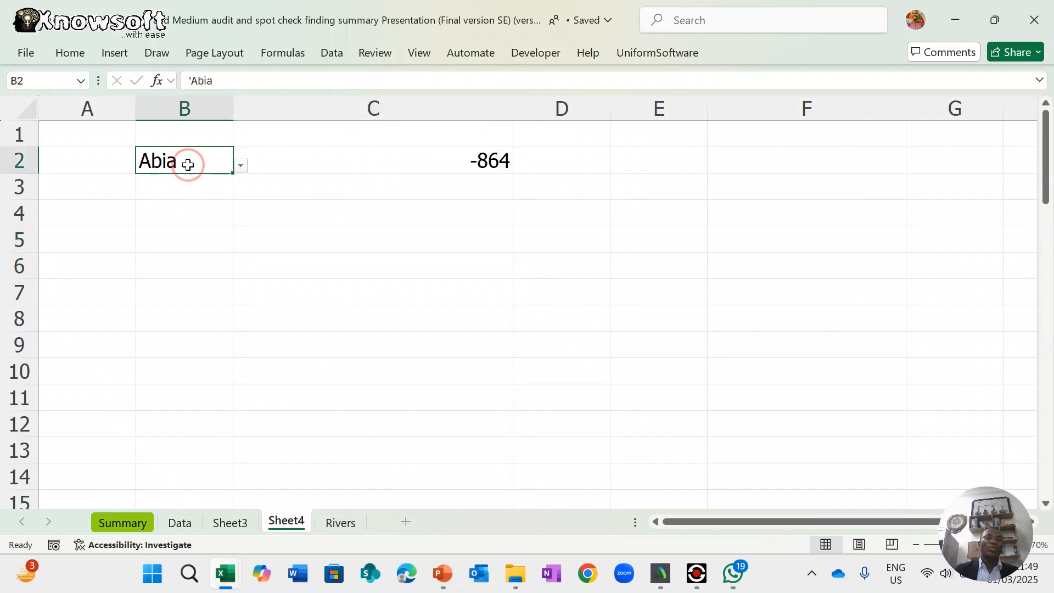
click(194, 190)
click(241, 192)
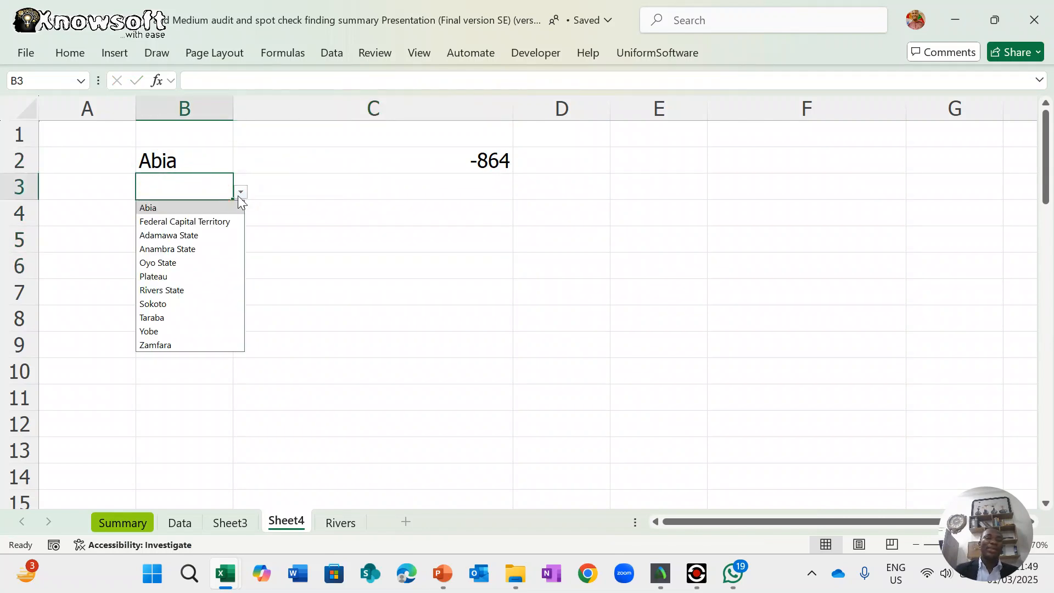
click(211, 221)
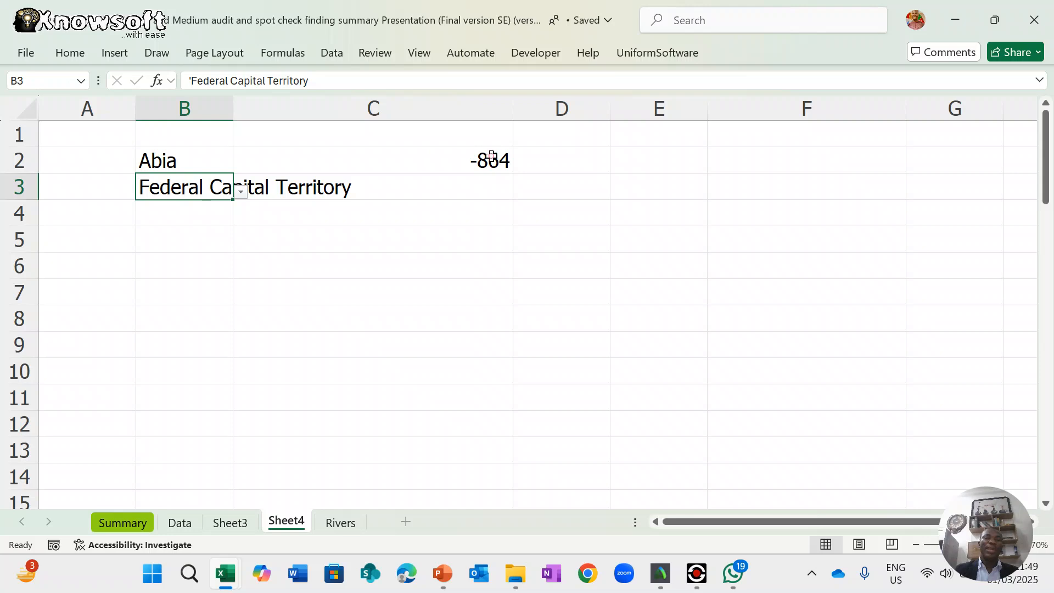
- Copy the SUMIF formula from C2 down to C10
click(491, 158)
drag(511, 177, 526, 375)
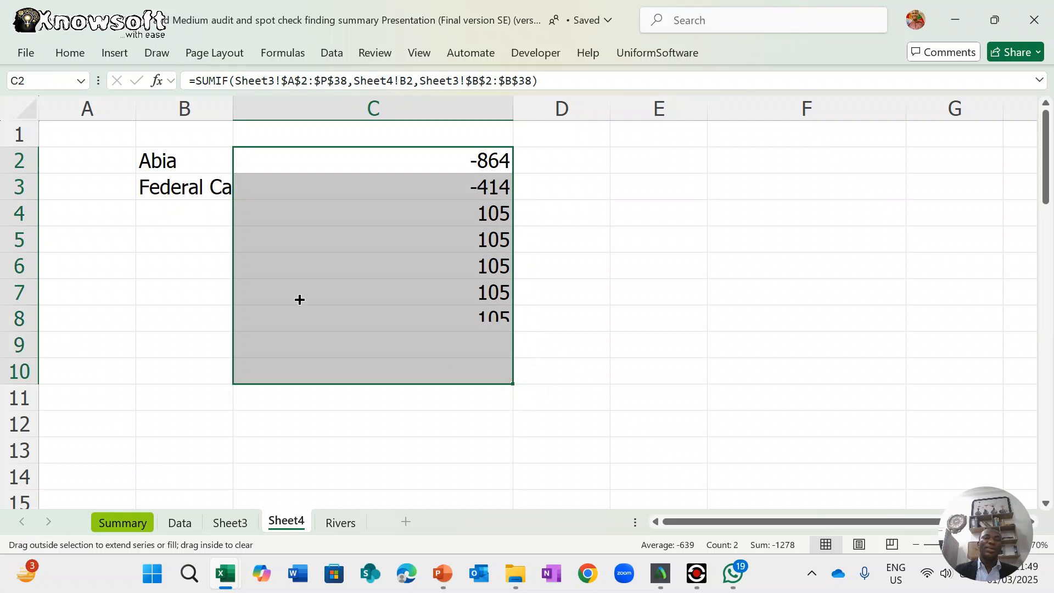
click(196, 213)
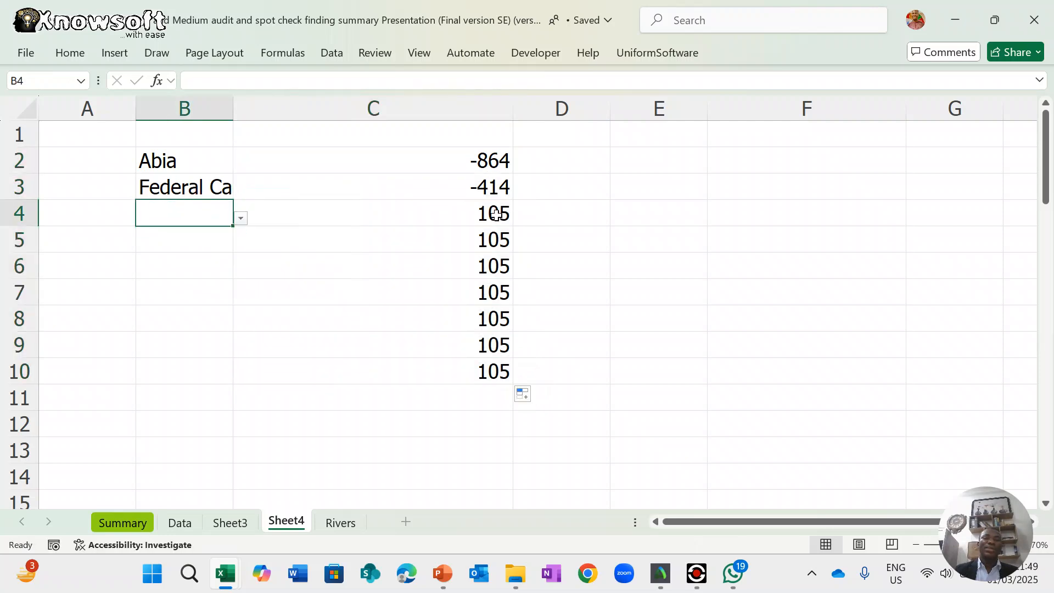
- Review the state names and column B values on Sheet3, and return to Sheet4
click(219, 522)
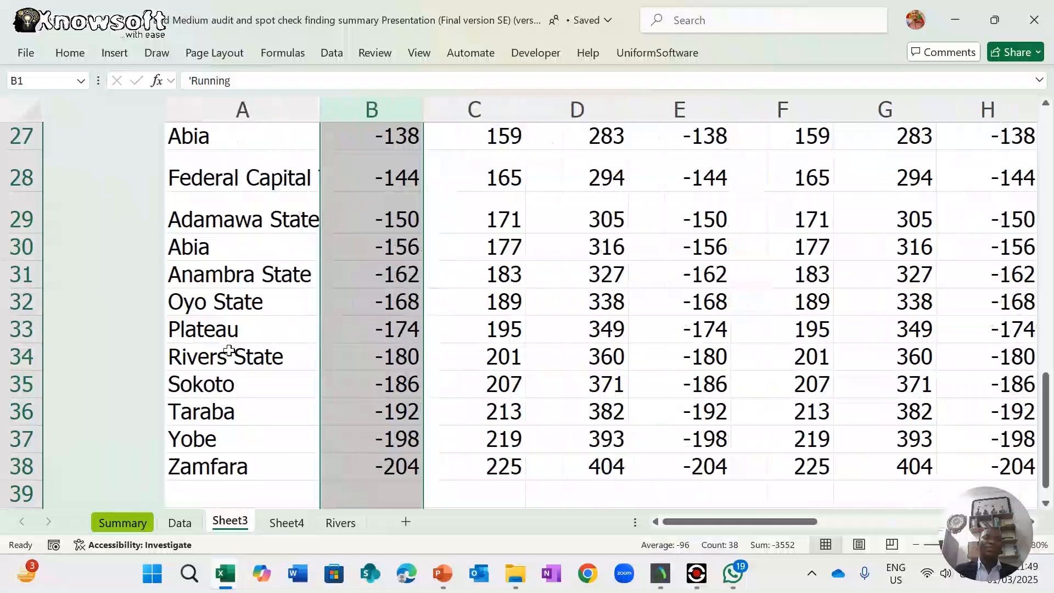
scroll(321, 246, up, 9)
scroll(322, 246, down, 10)
scroll(322, 246, up, 1)
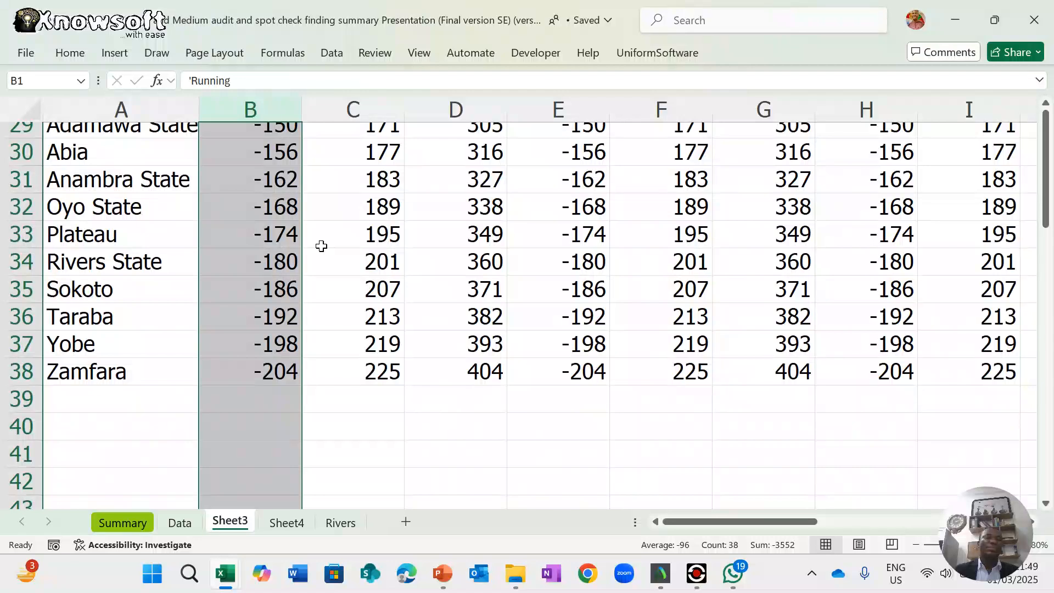
click(287, 525)
click(351, 462)
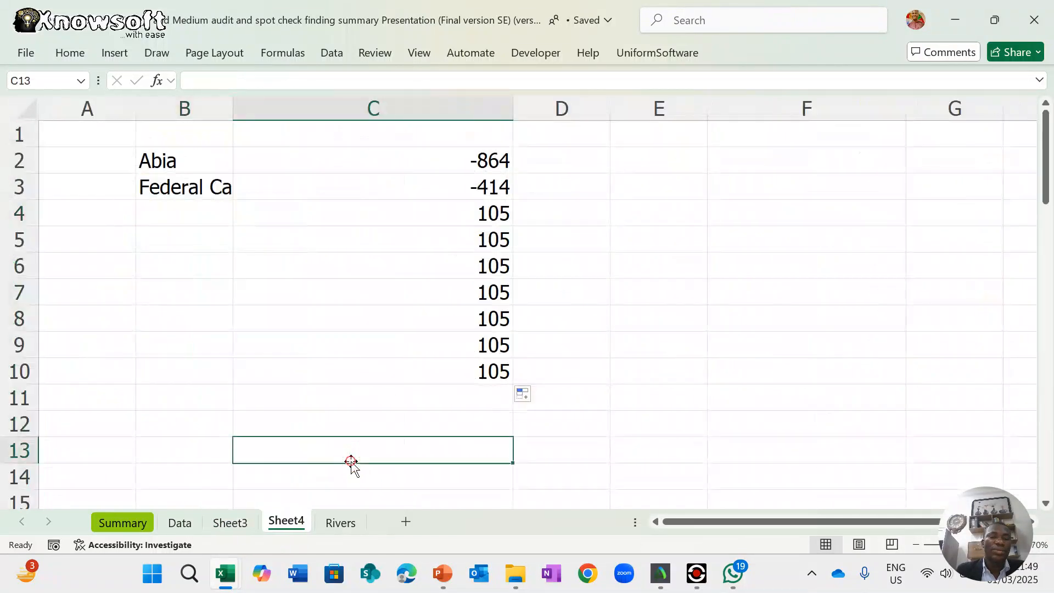
- Choose Adamawa State from the drop-down list in B4 and Anambra State from the one in B5
click(207, 215)
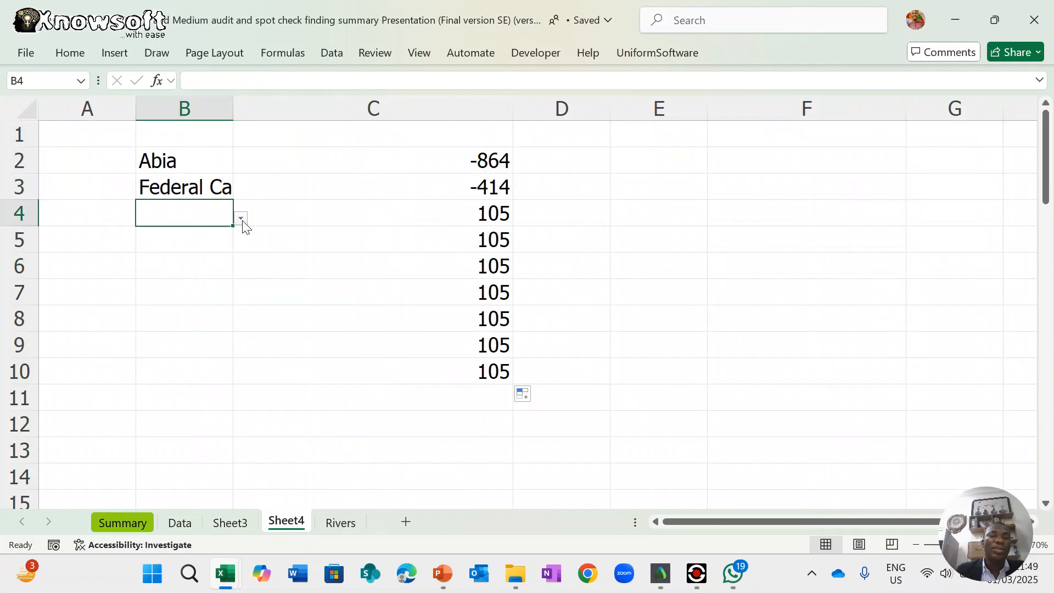
click(242, 219)
click(203, 260)
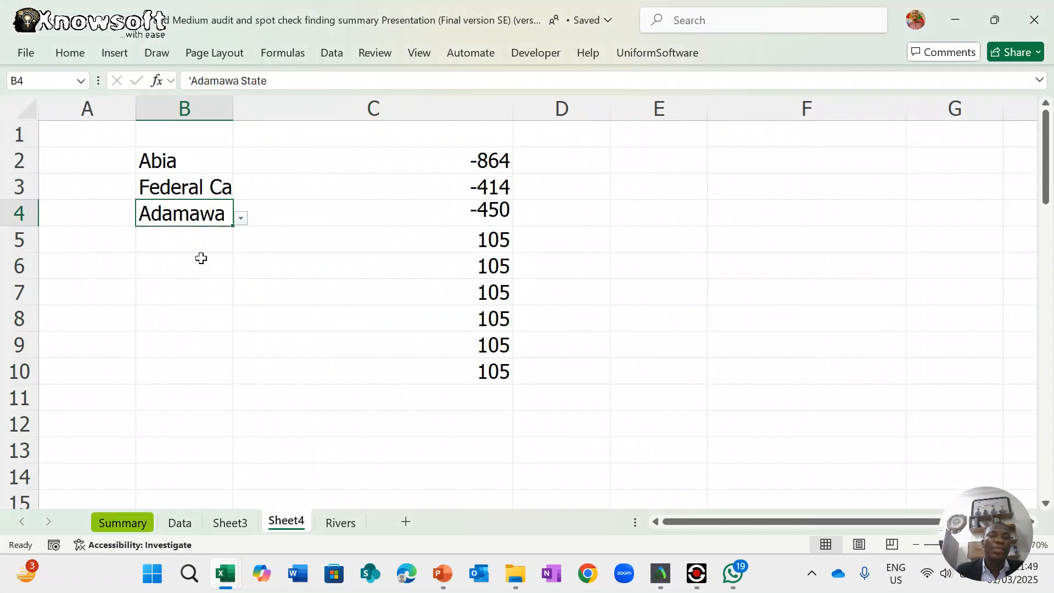
click(188, 246)
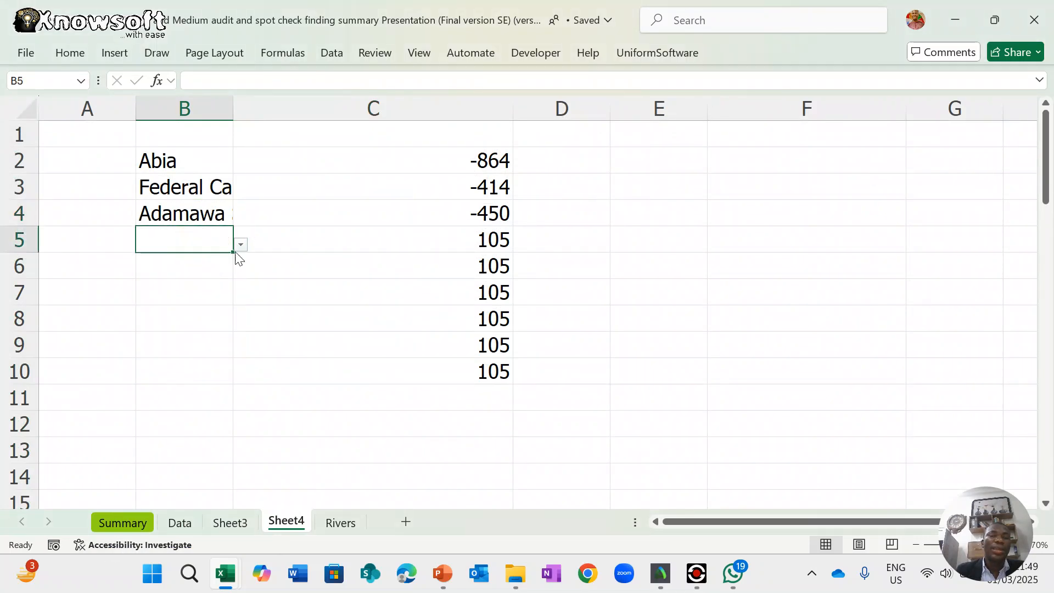
click(240, 245)
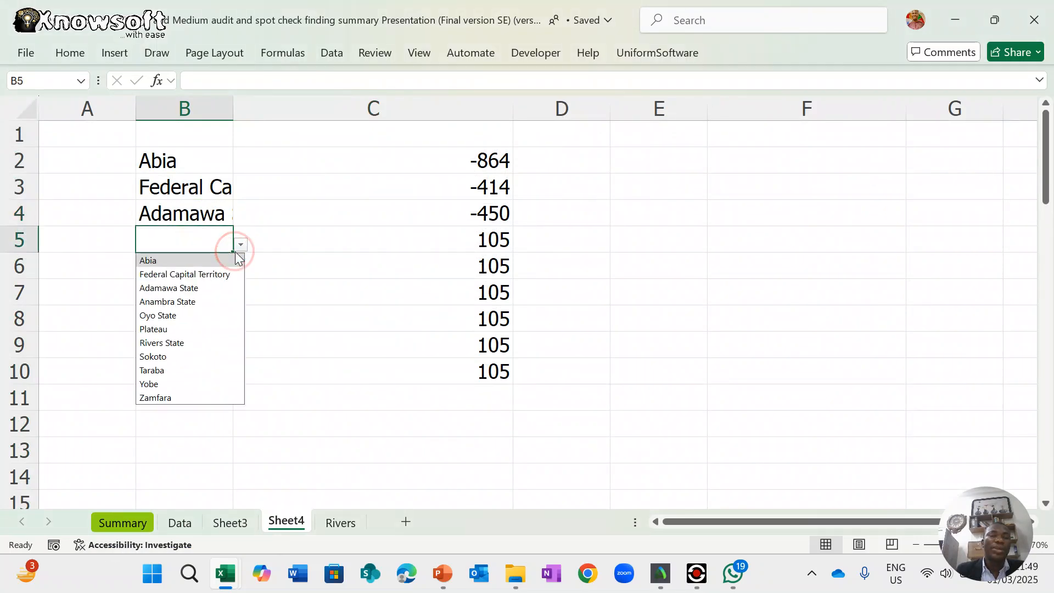
click(196, 306)
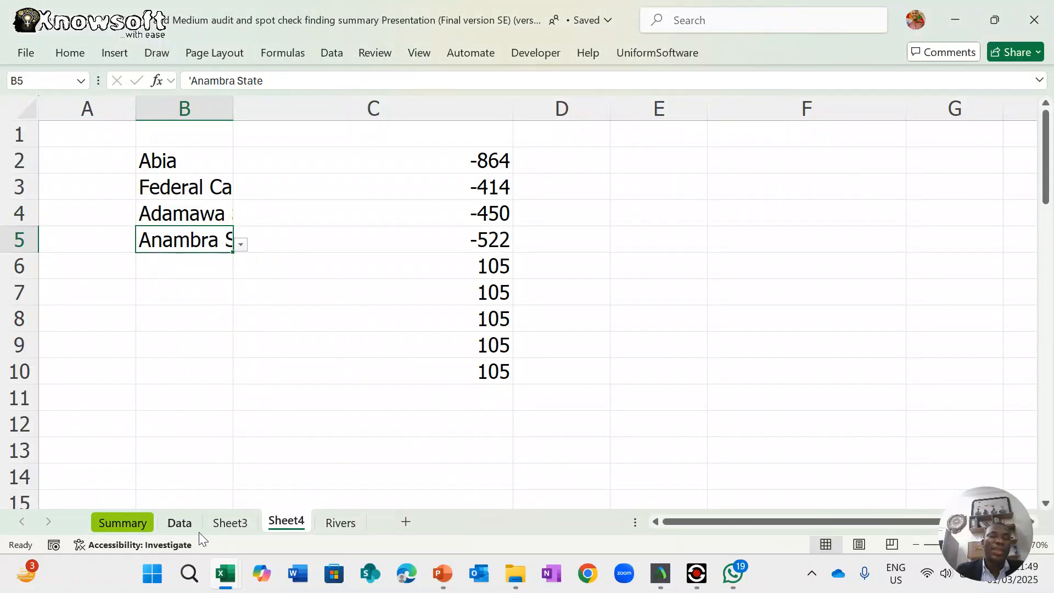
- Filter the AA column on Sheet3 to Anambra State by searching the filter values for "ana"
click(218, 525)
scroll(212, 213, up, 9)
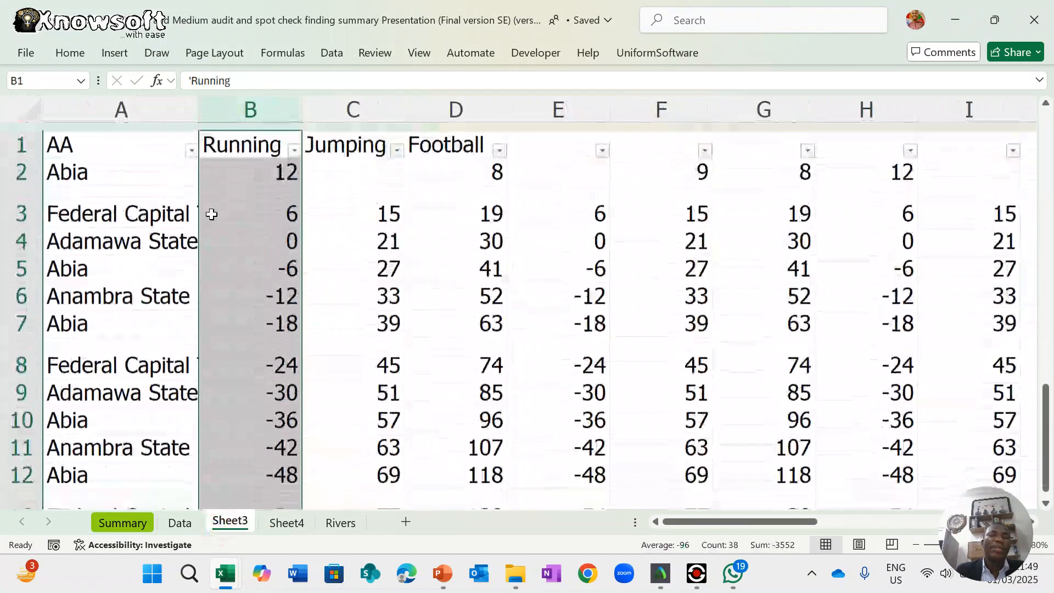
click(191, 143)
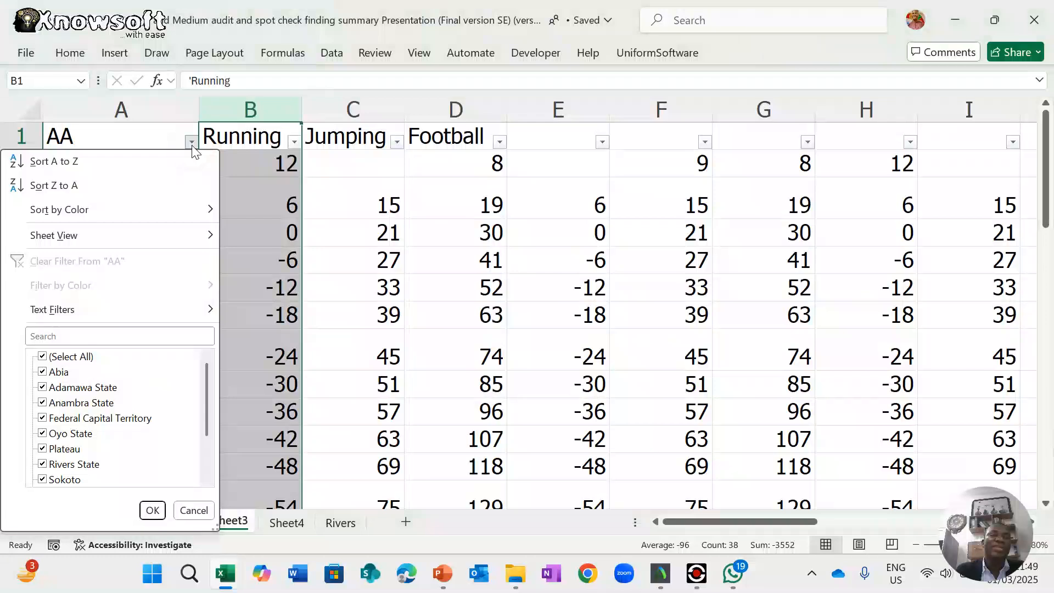
click(108, 336)
text(ana)
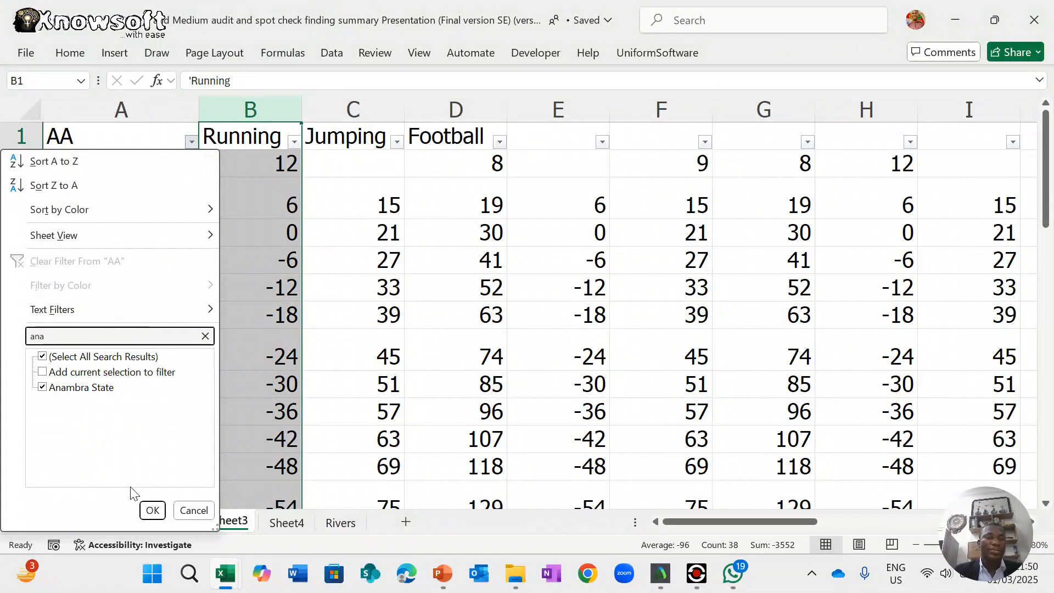
click(152, 510)
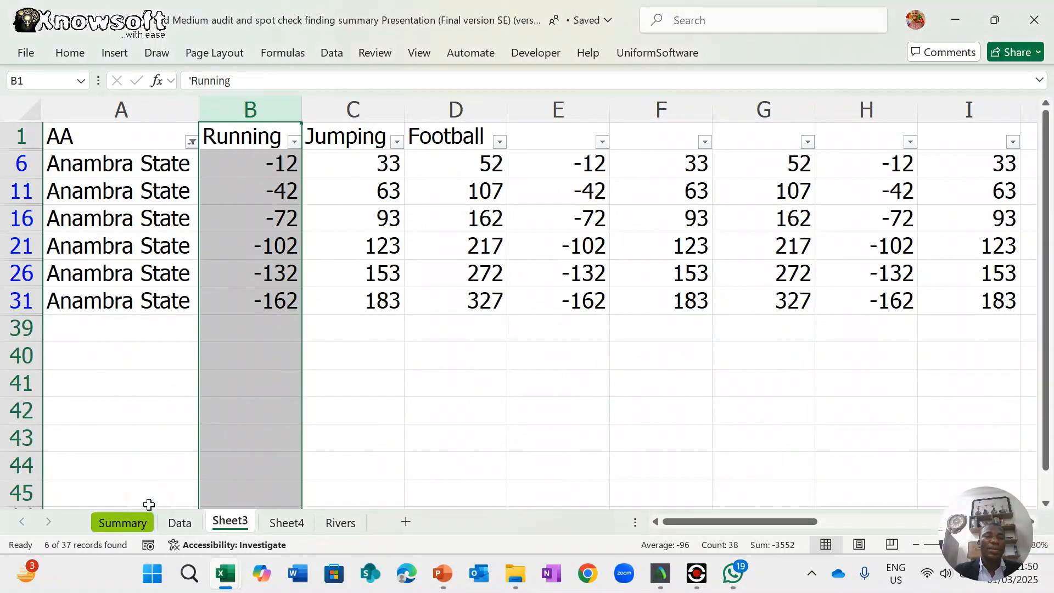
- Select the filtered Anambra State values in the Running column to check their sum
click(322, 241)
drag(282, 161, 289, 300)
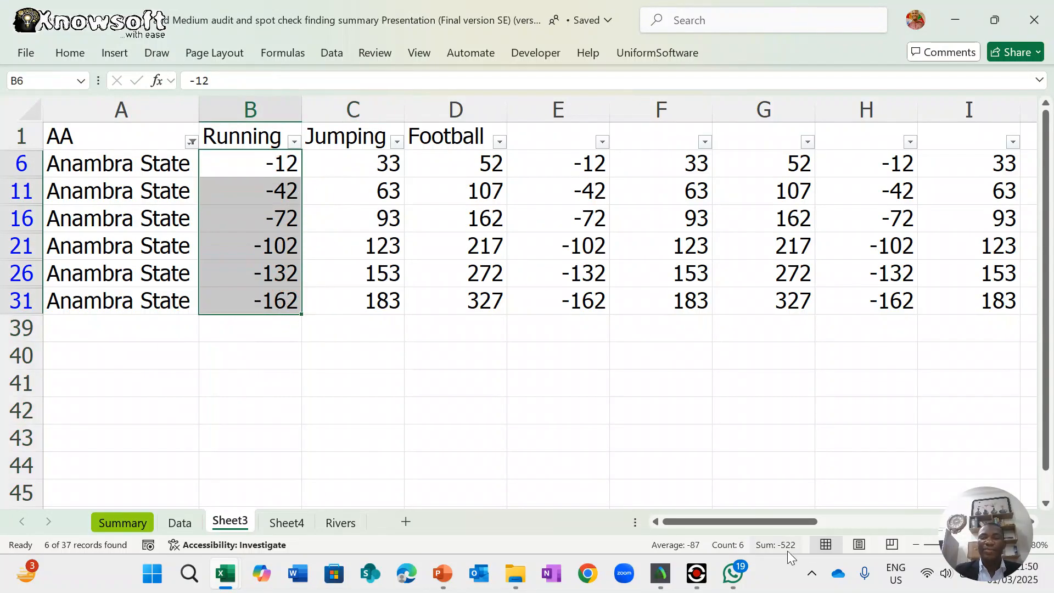
click(277, 528)
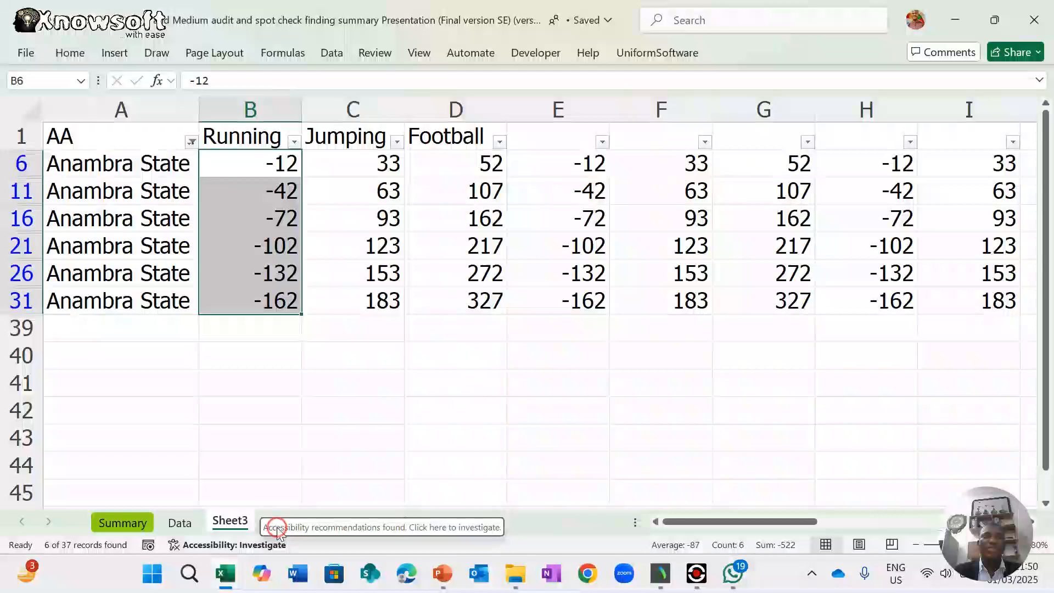
click(193, 142)
click(88, 362)
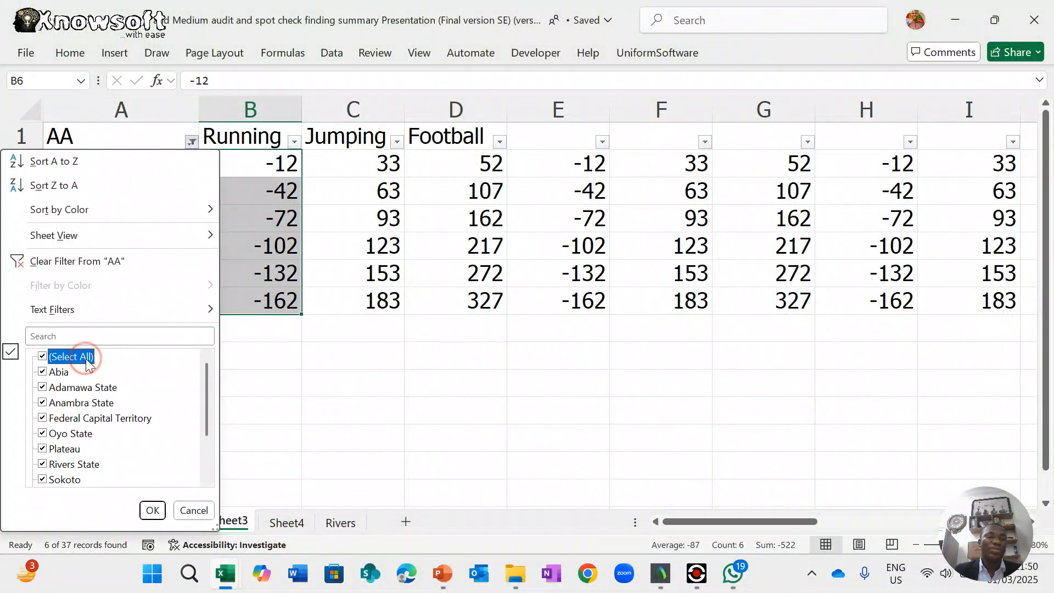
click(88, 359)
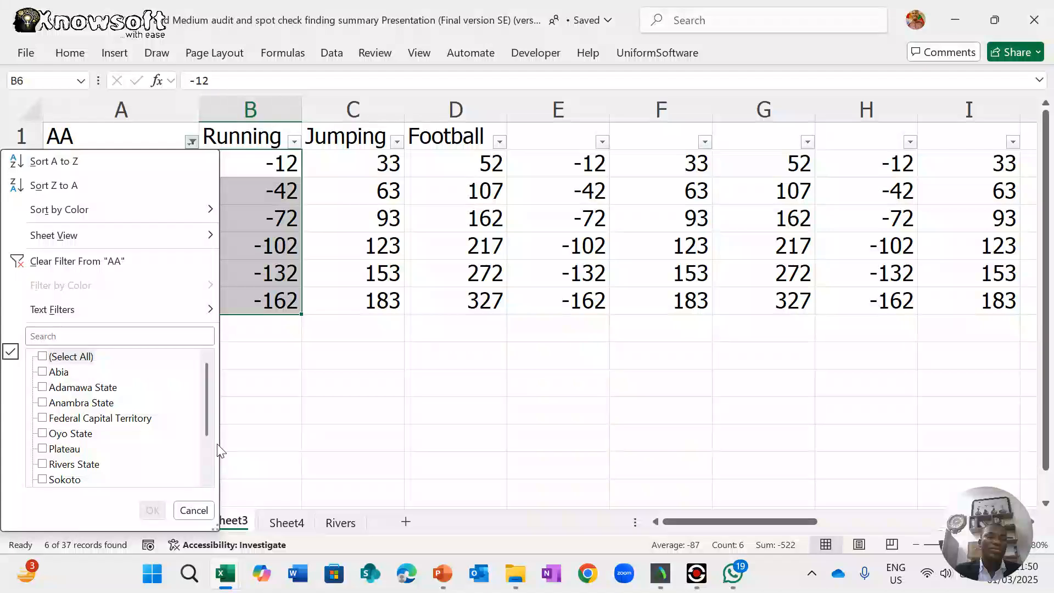
scroll(212, 426, down, 2)
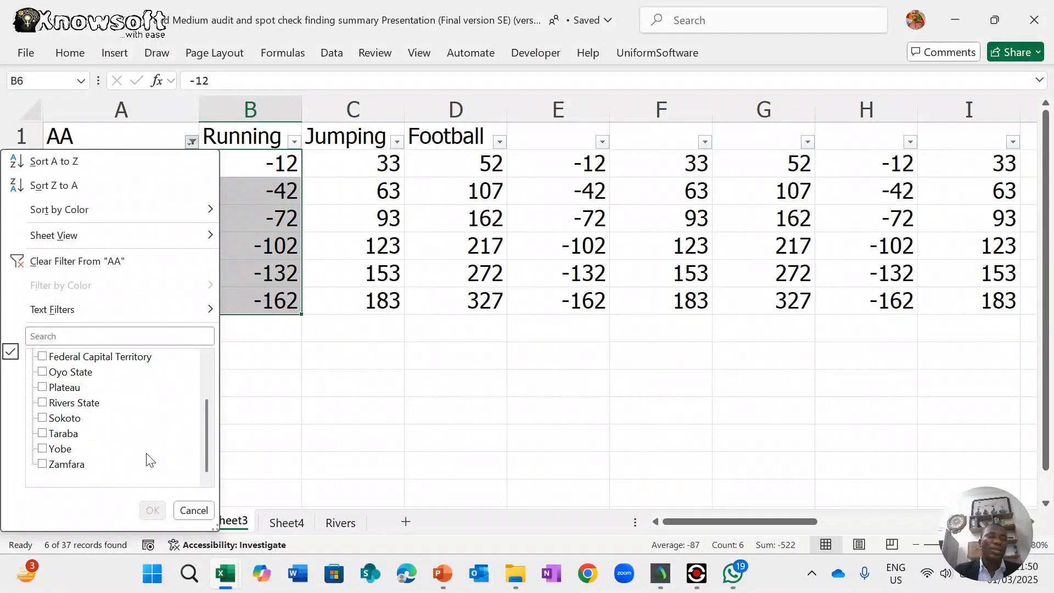
scroll(149, 460, up, 2)
click(289, 421)
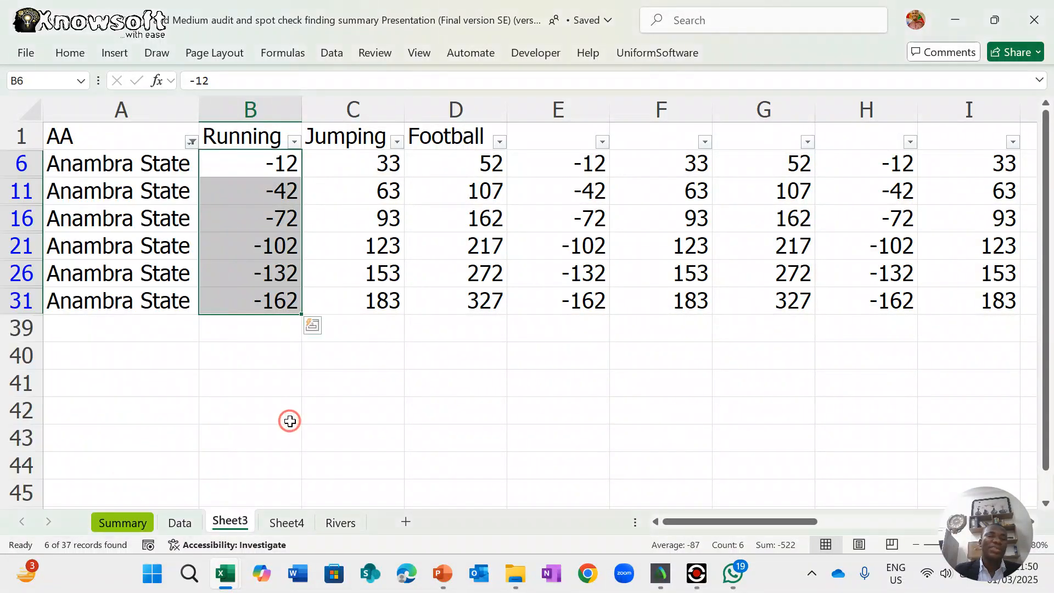
- Inspect the SUMIF formula in C6 on Sheet4 without changing it
click(336, 524)
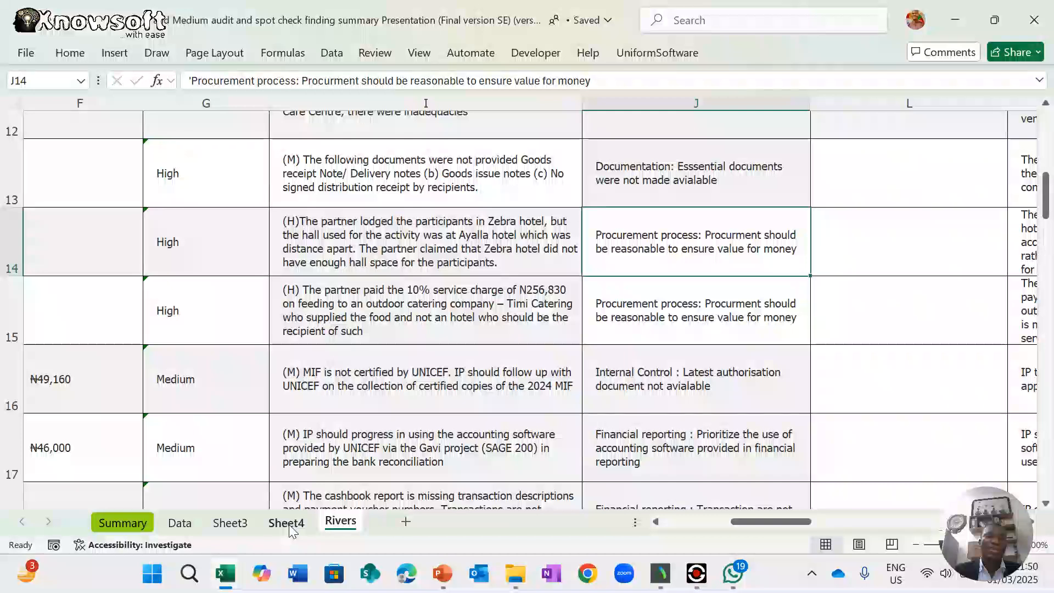
click(286, 523)
click(497, 267)
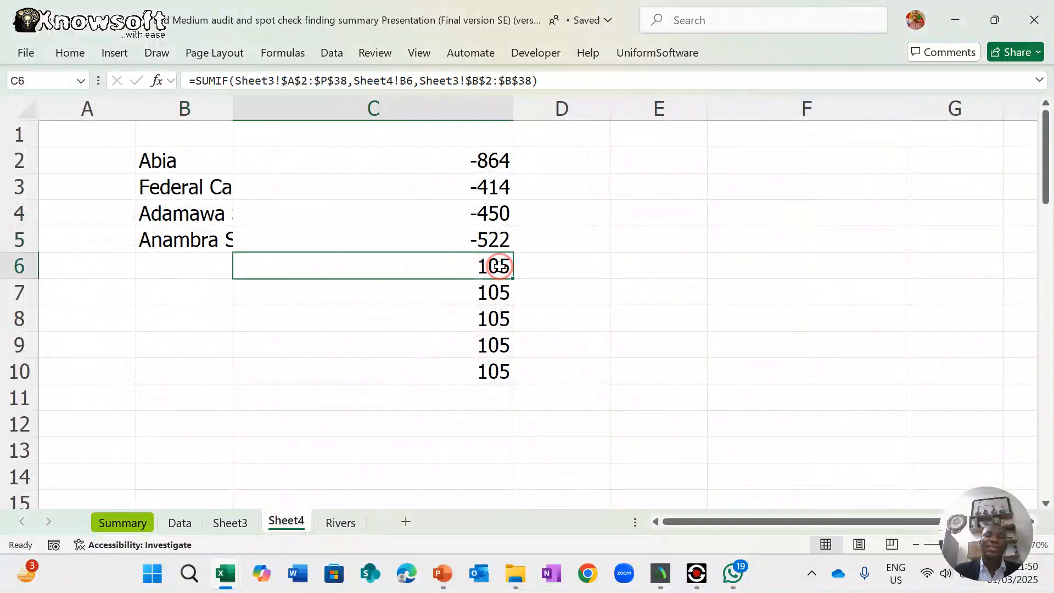
double_click(497, 267)
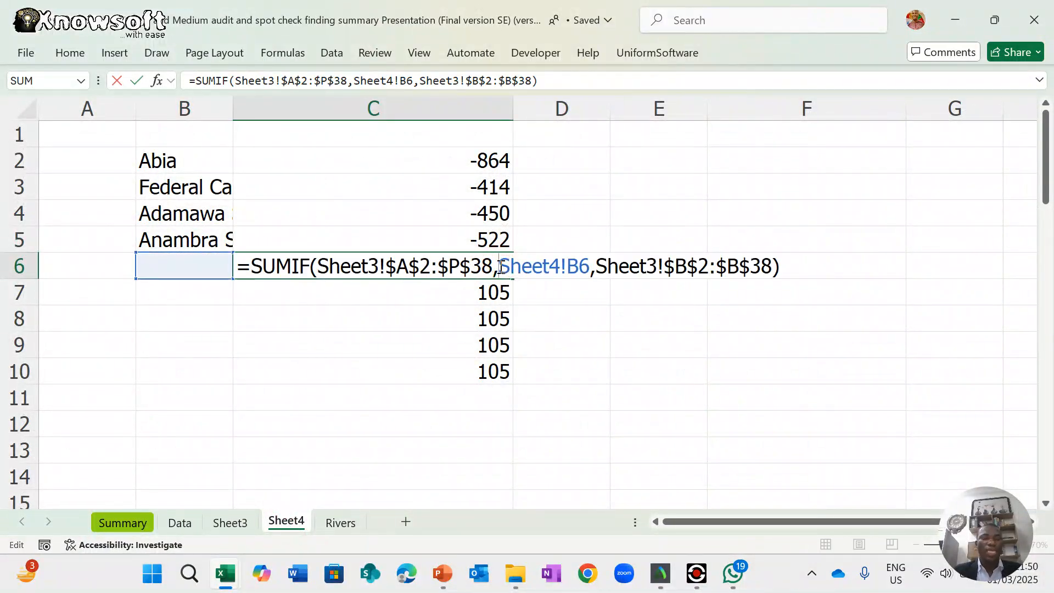
key(Escape)
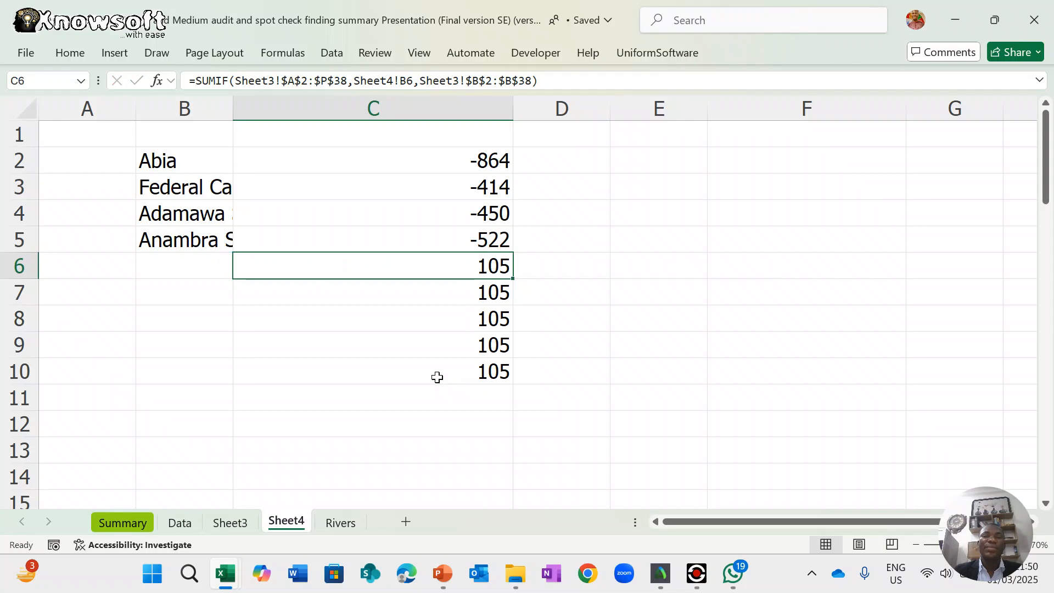
- Show all states again in the AA column on Sheet3, check the rows down to Zamfara, and return to Sheet4
click(231, 522)
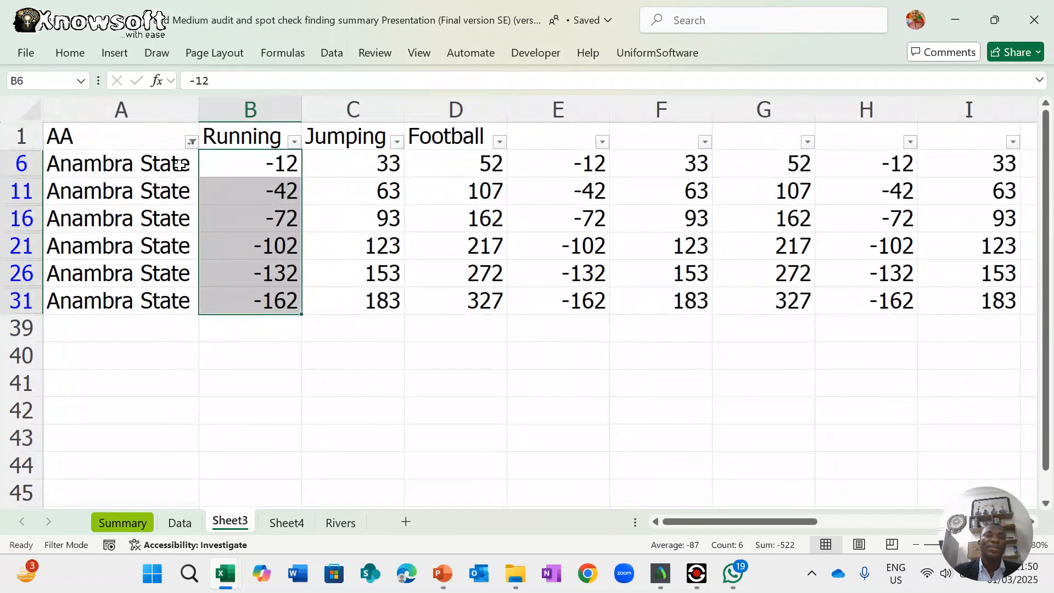
click(191, 143)
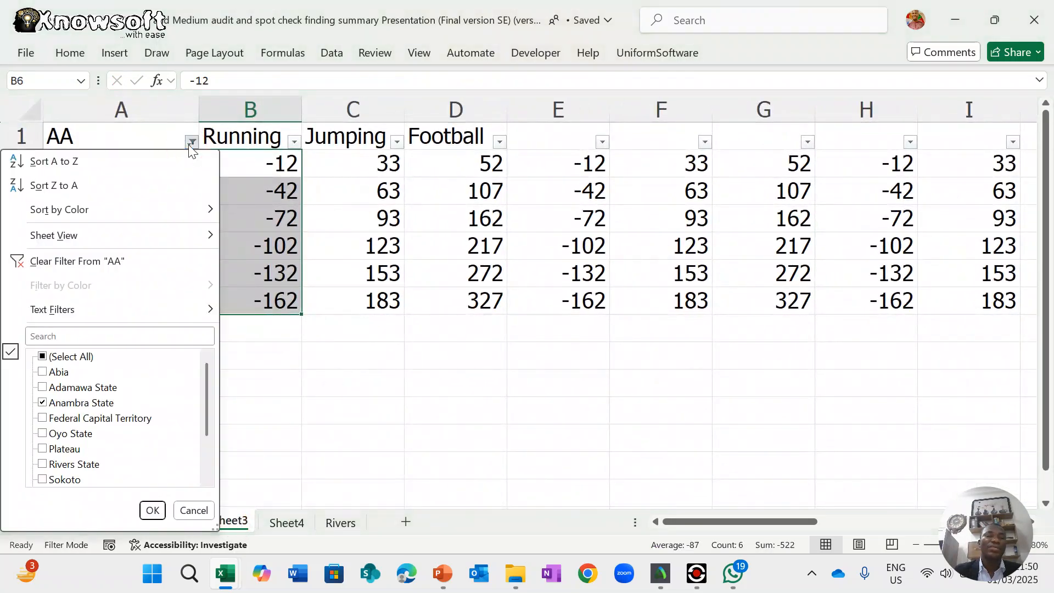
click(86, 358)
click(152, 510)
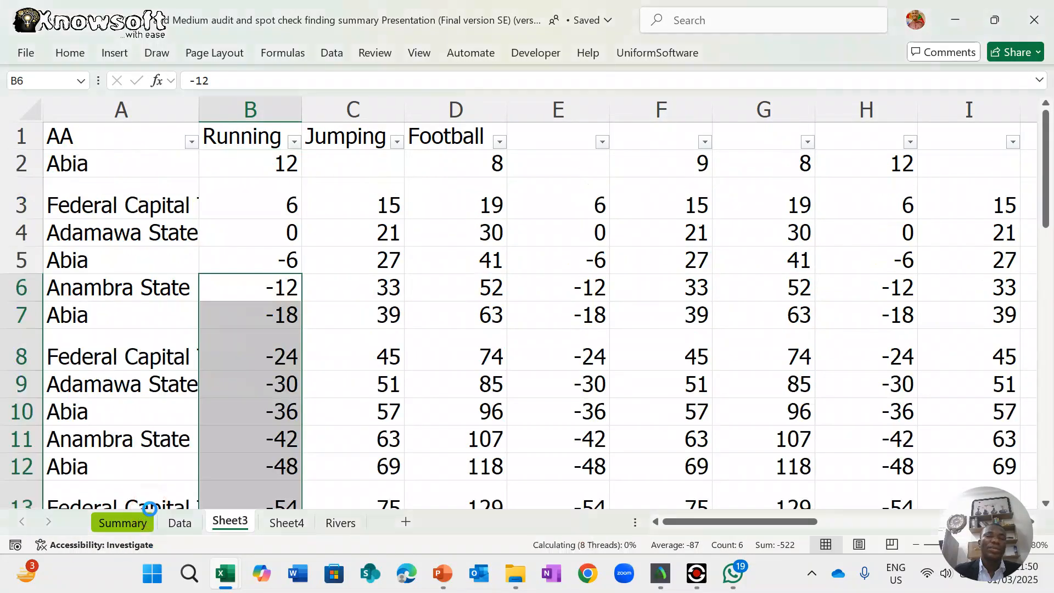
scroll(295, 371, down, 9)
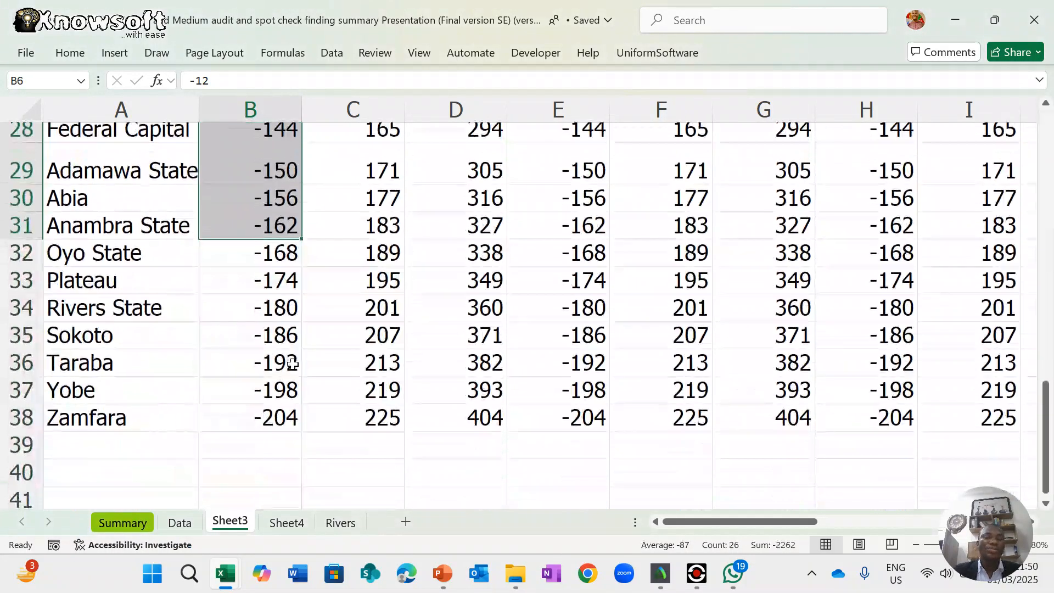
click(286, 523)
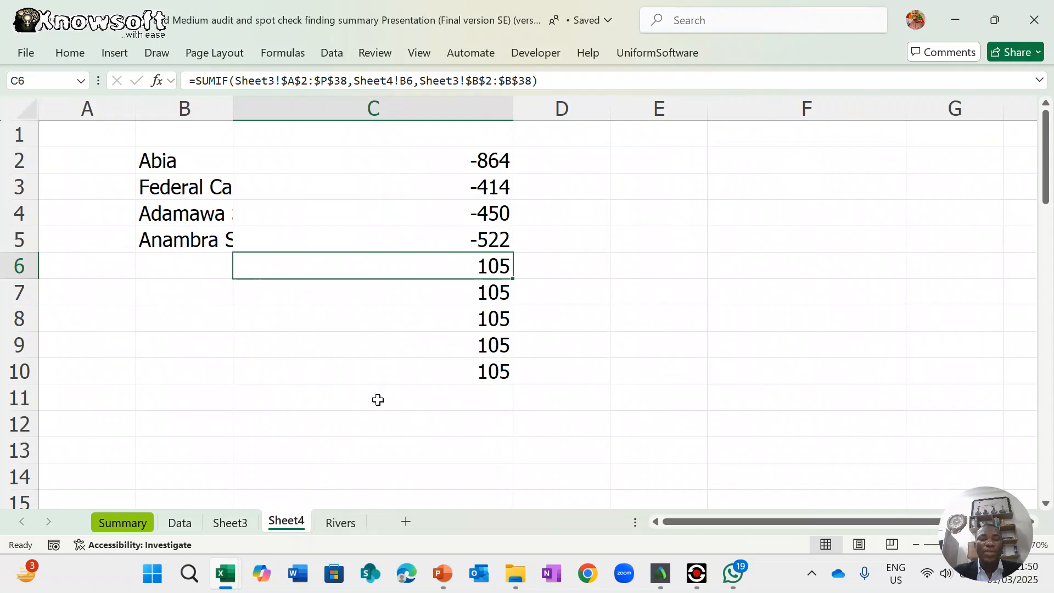
- Switch to the KNowsoft Training presentation in PowerPoint to view the essential formulae slide, and return to the Excel workbook
mouse_move(442, 574)
click(488, 468)
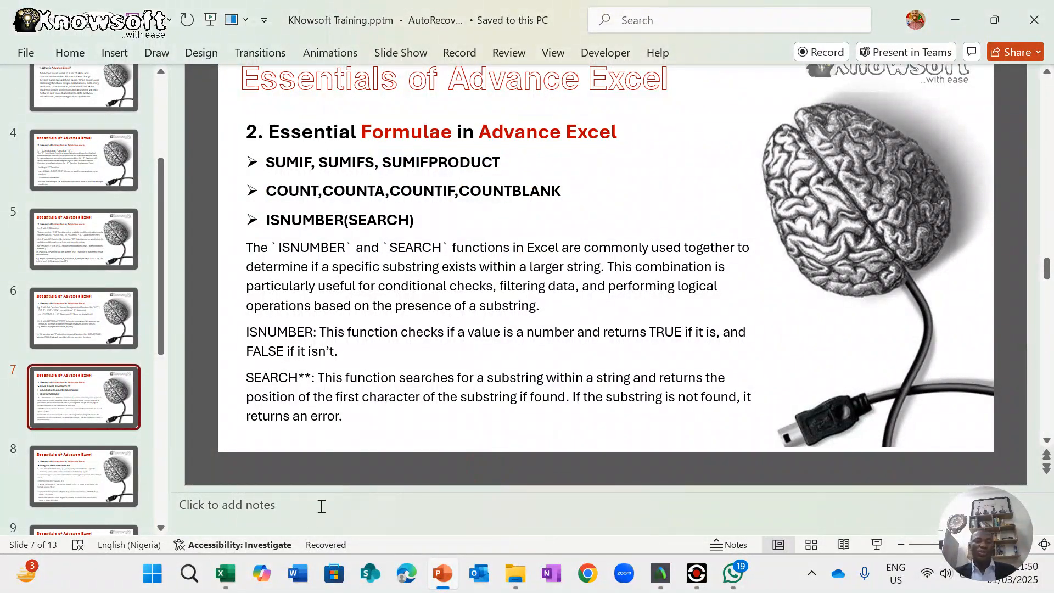
mouse_move(237, 573)
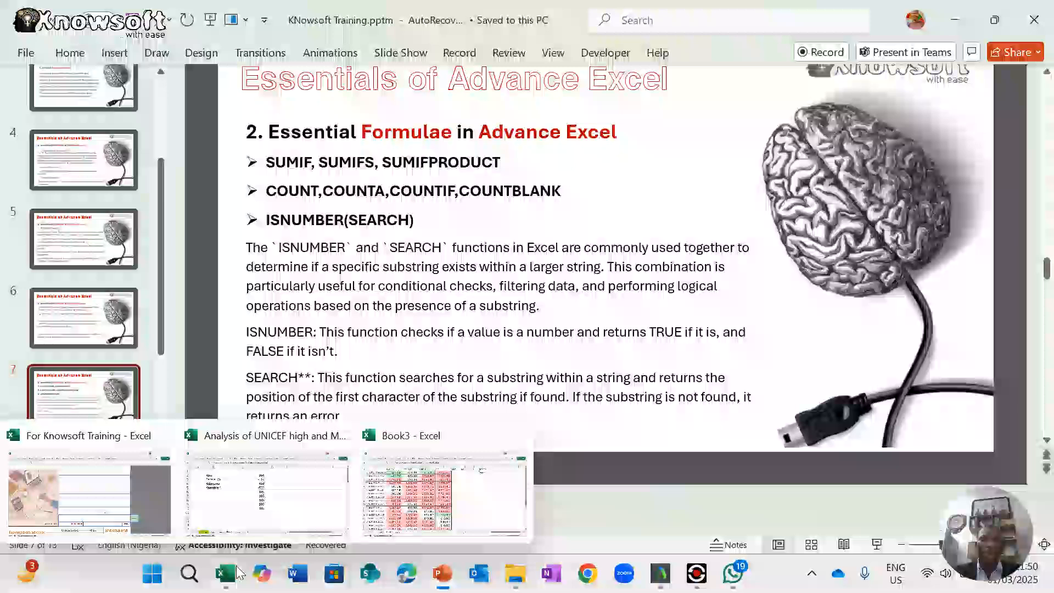
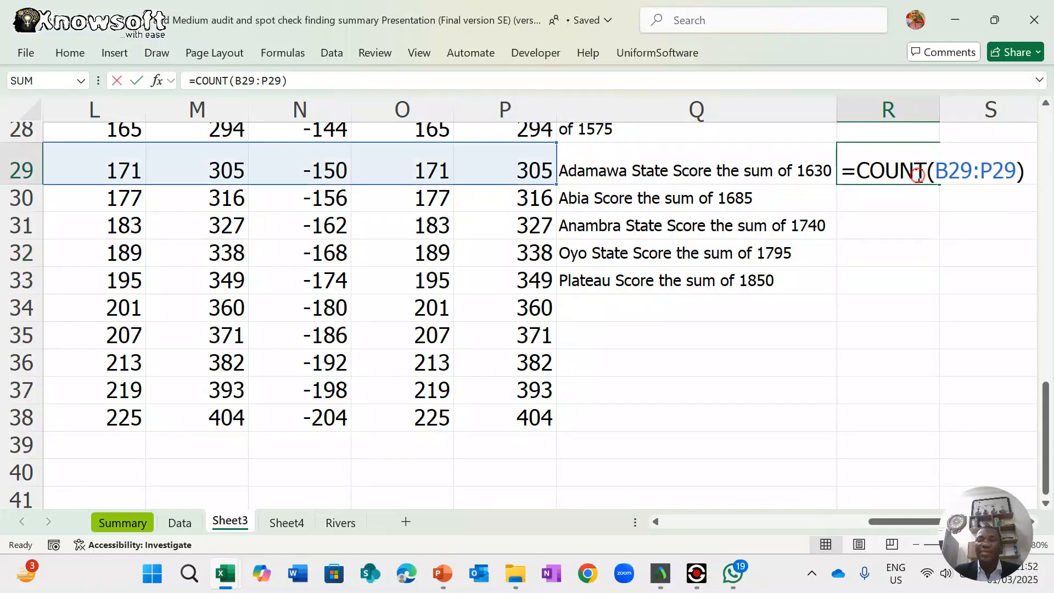
- Commit =COUNT(B29:P29) in R29 on Sheet3 and clear cells N29 and J29 to test the count
scroll(487, 364, left, 1)
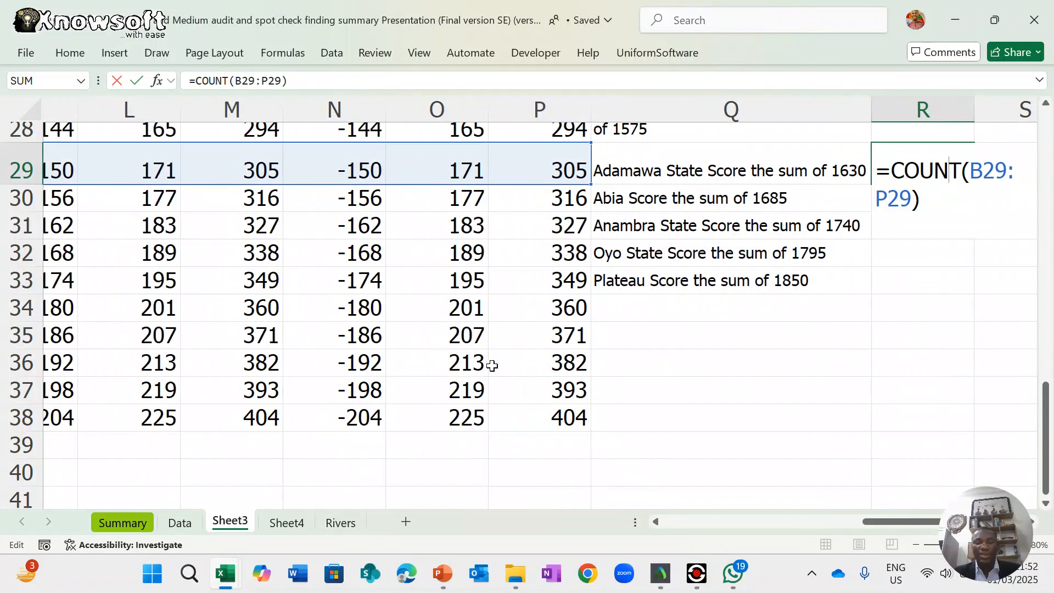
key(ctrl+Return)
click(361, 174)
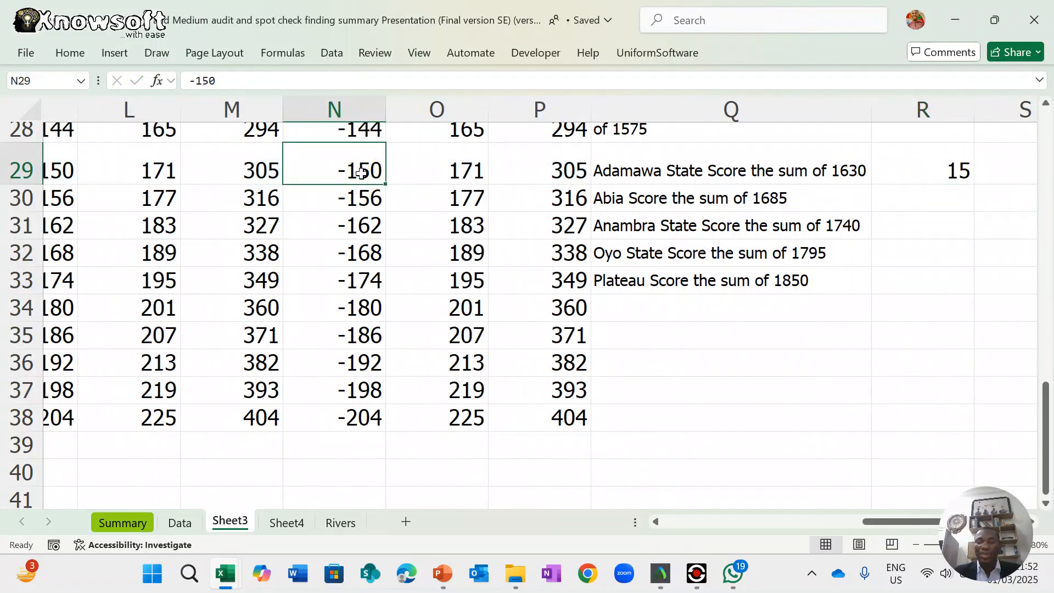
key(Delete)
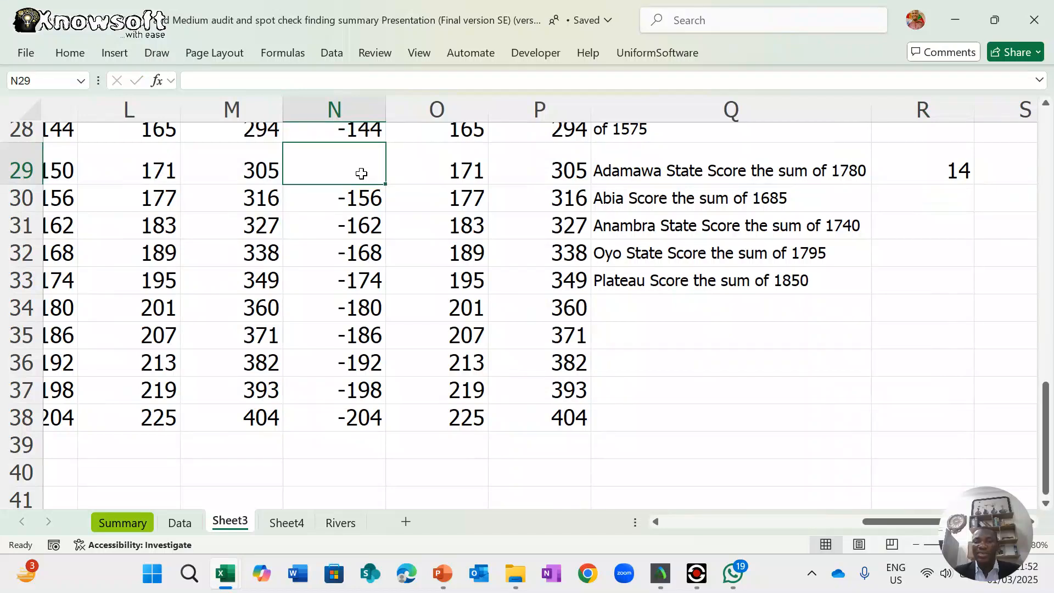
scroll(361, 173, left, 4)
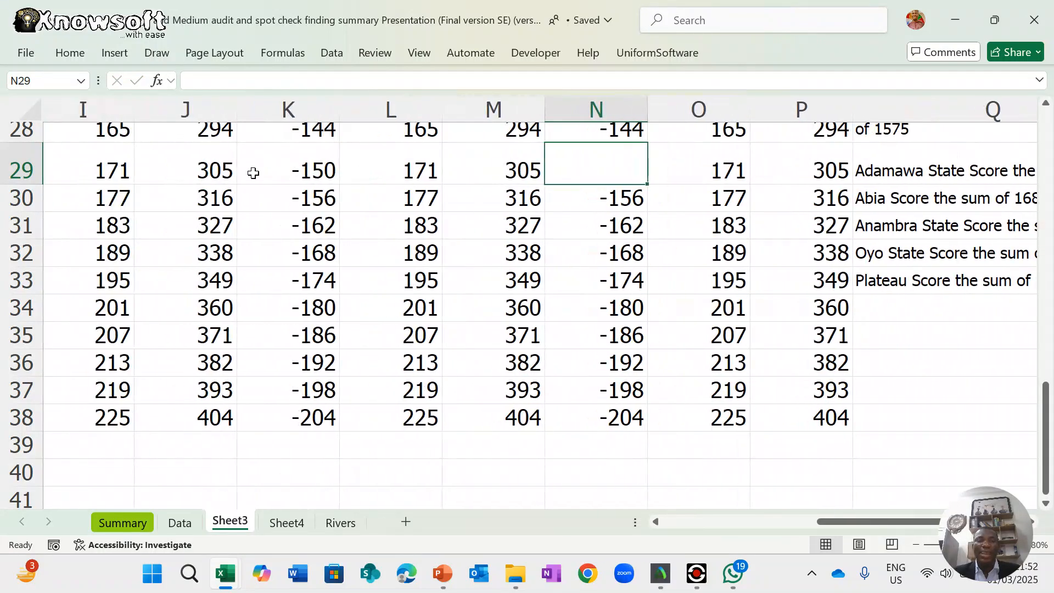
click(218, 169)
key(Delete)
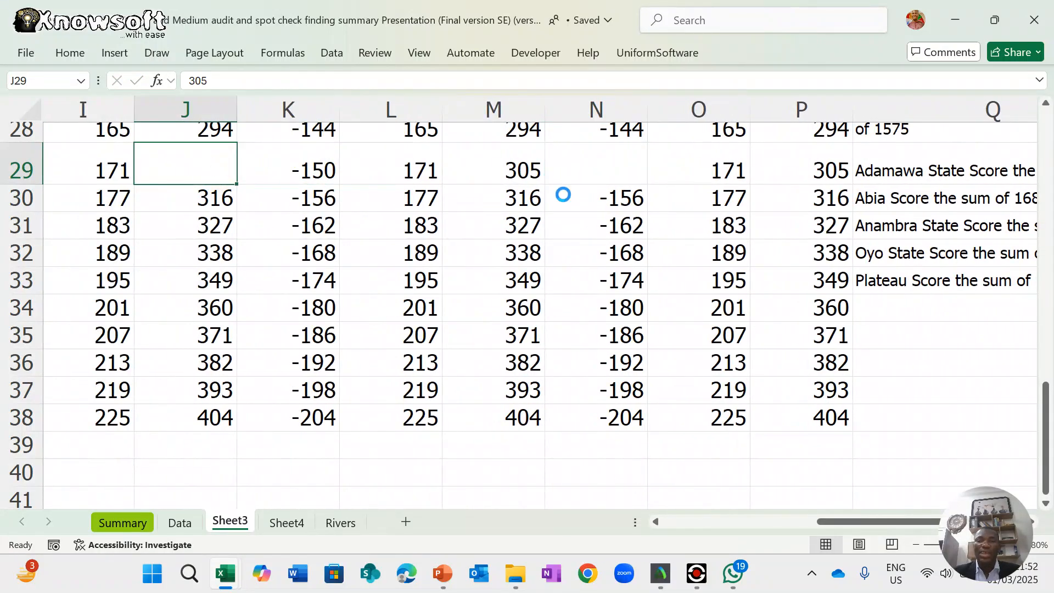
scroll(609, 215, right, 3)
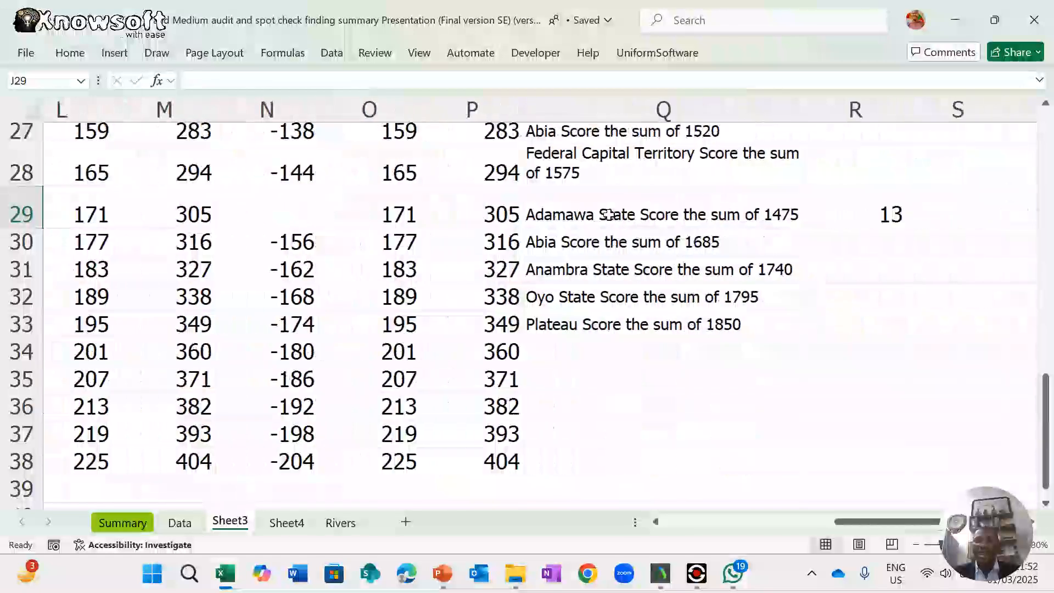
- Enter the text qw in the blank cell N29 to test how the COUNT formula treats text
click(304, 215)
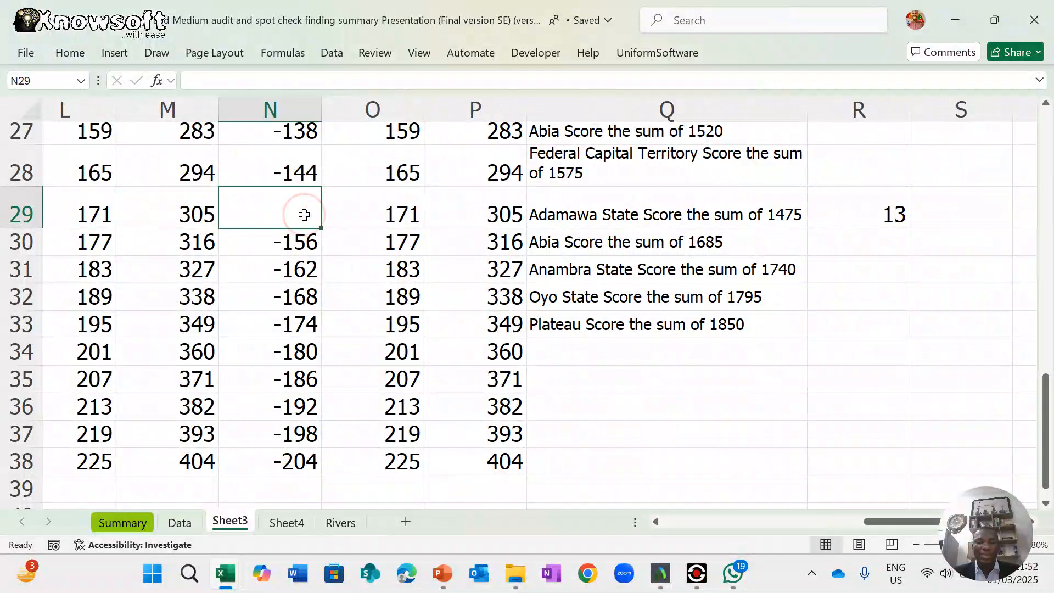
text(qw)
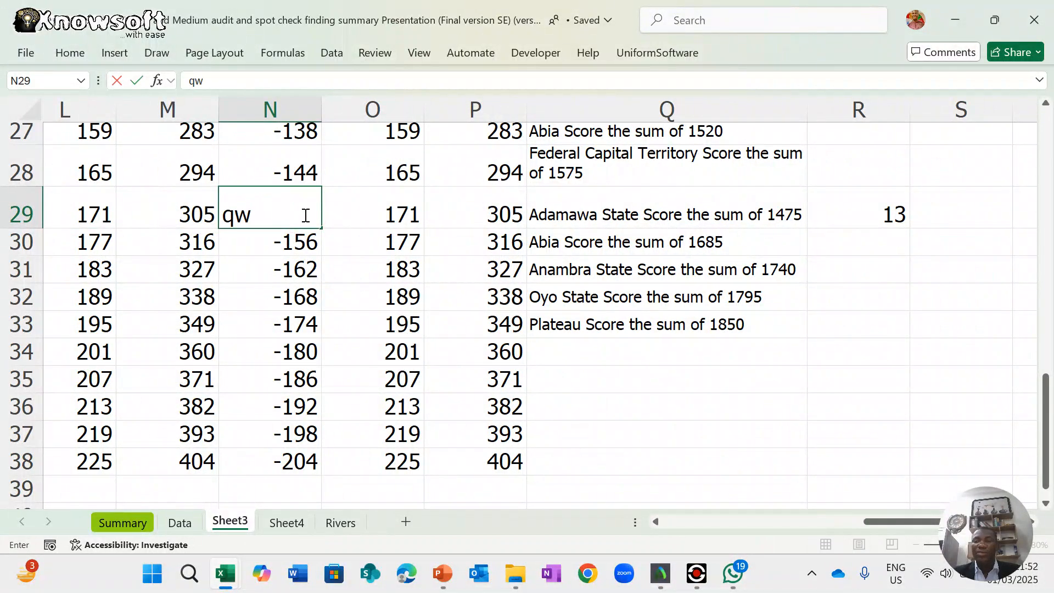
key(Return)
key(Return)
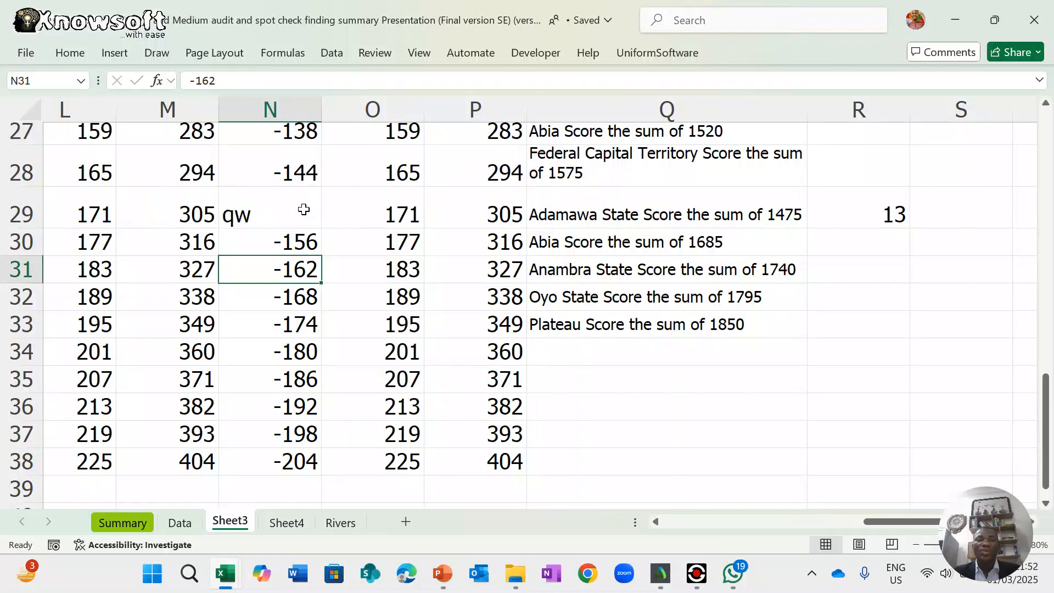
- Replace the text in N29 with AB to test COUNT again, and clear the cell
key(Up)
key(Up)
text(AB)
key(ctrl+Return)
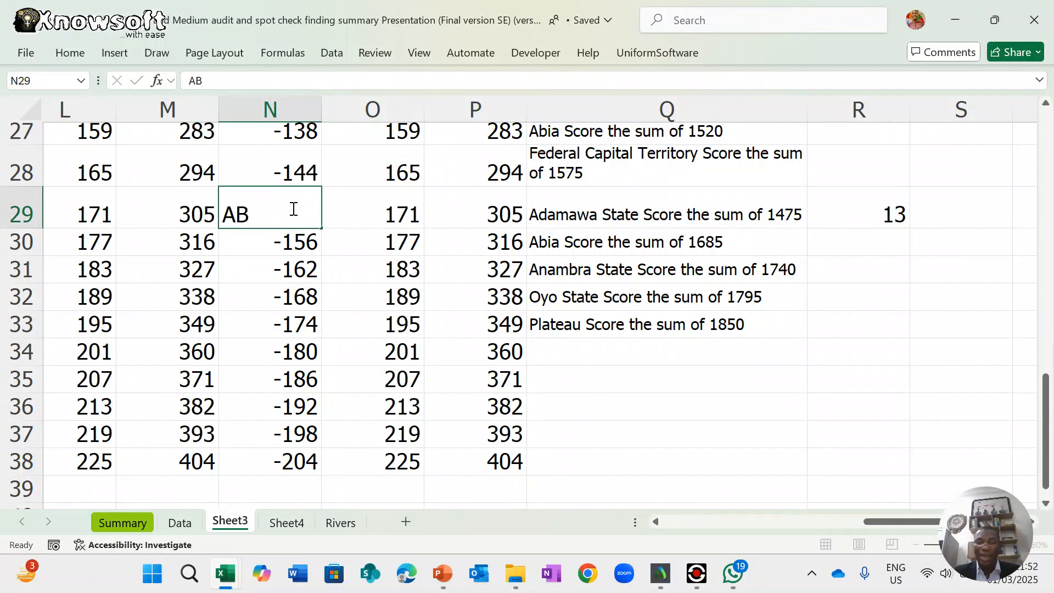
key(Down)
key(Down)
key(Down)
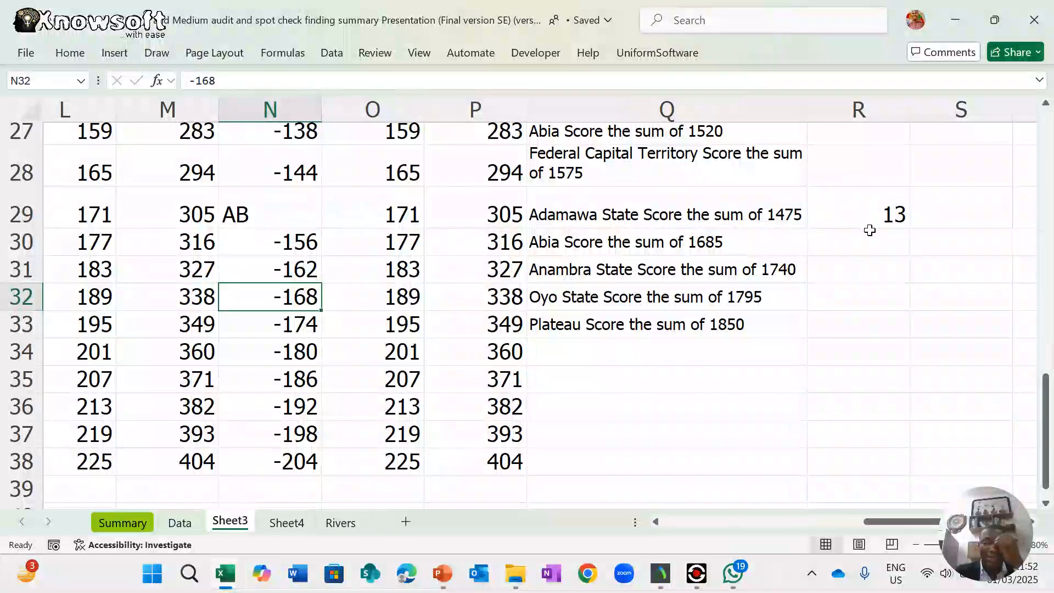
click(294, 218)
key(Delete)
- Strip the formula in R29 back to its function name and change the function to COUNTA
click(881, 219)
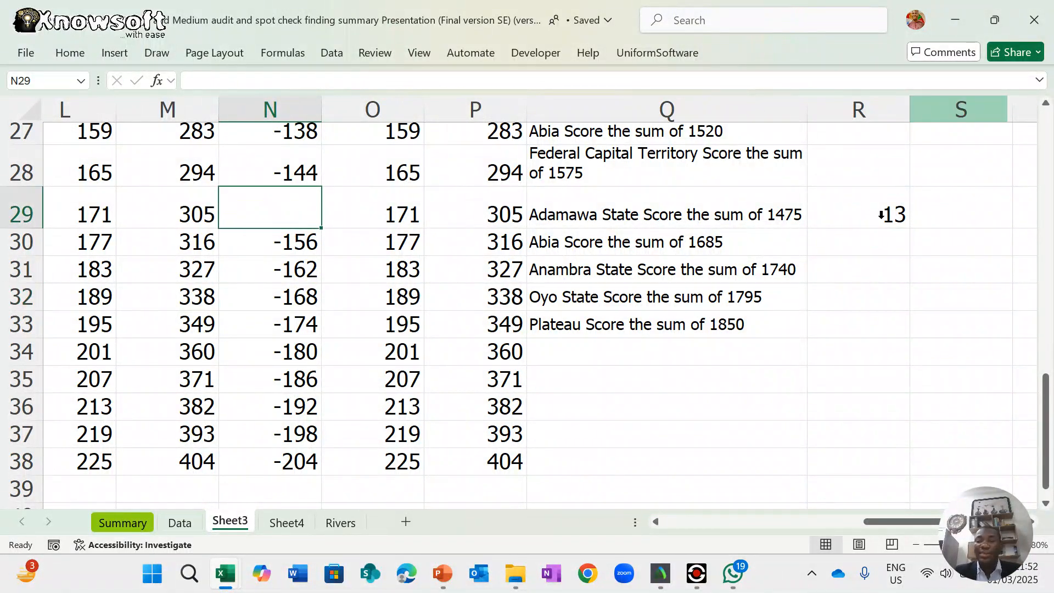
click(301, 78)
key(BackSpace)
key(BackSpace)
key(BackSpace)
key(BackSpace)
key(BackSpace)
key(BackSpace)
key(BackSpace)
key(BackSpace)
key(BackSpace)
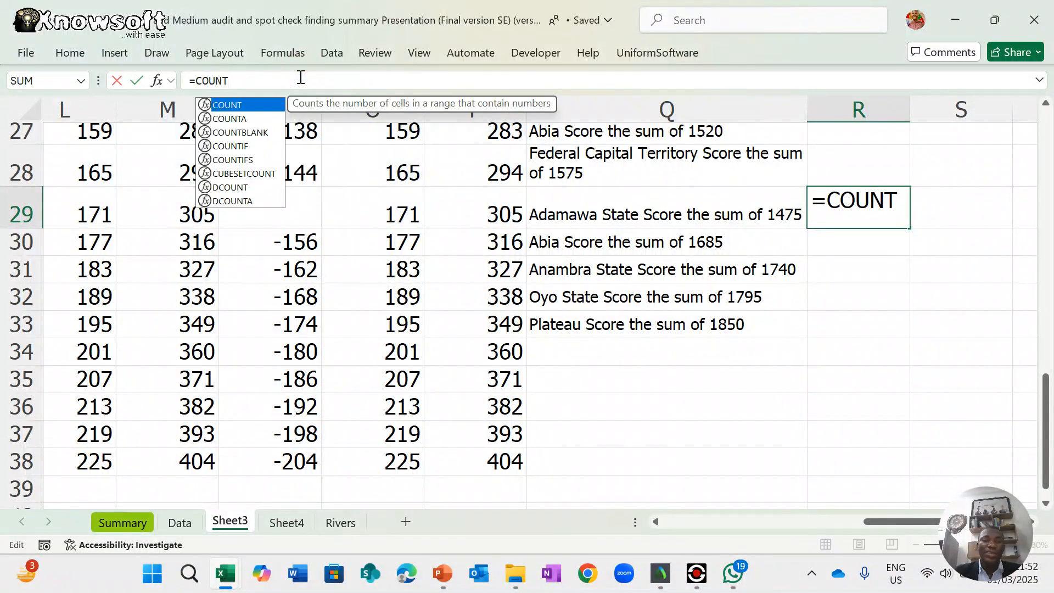
click(246, 119)
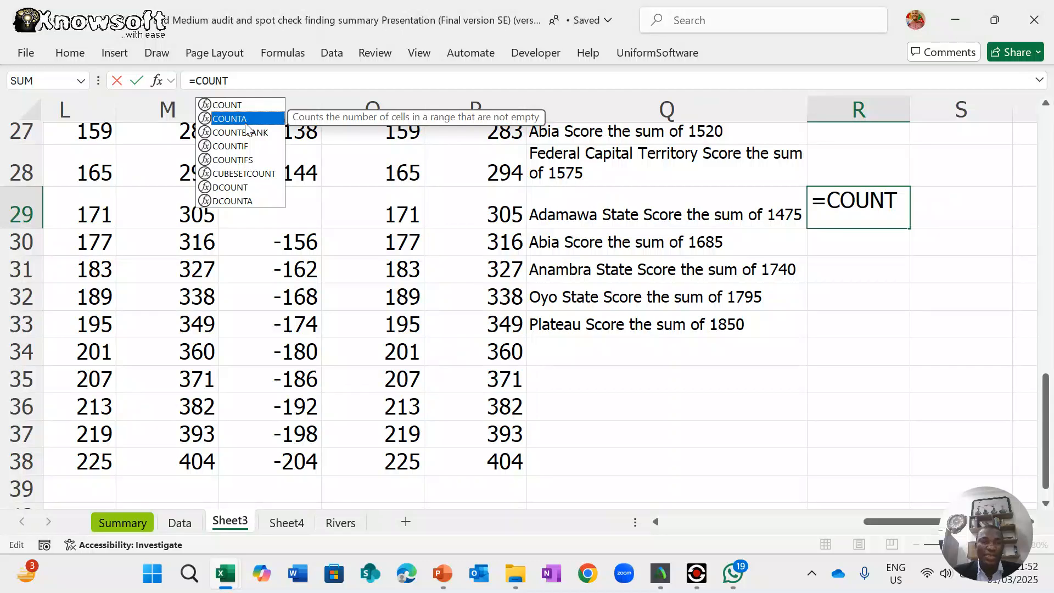
double_click(246, 119)
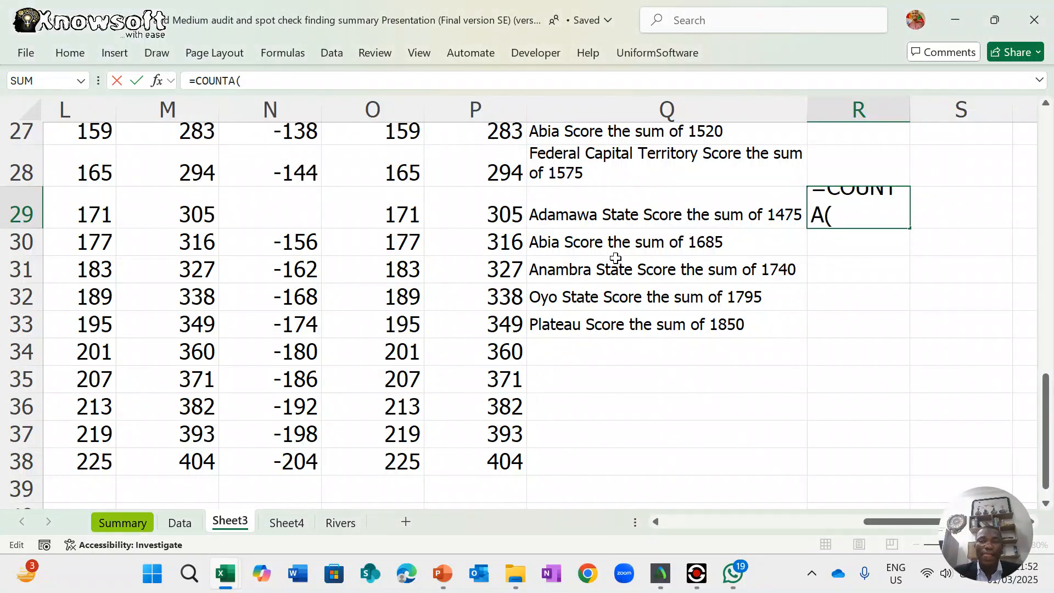
- Supply B29:P29 as the COUNTA range and commit =COUNTA(B29:P29) in R29
scroll(393, 211, left, 5)
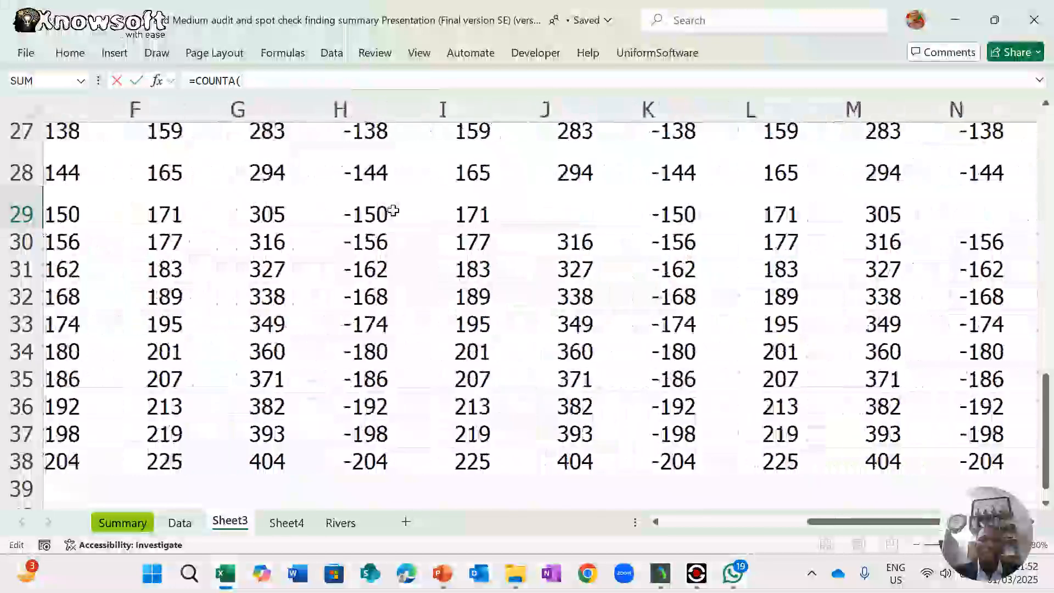
scroll(393, 211, left, 2)
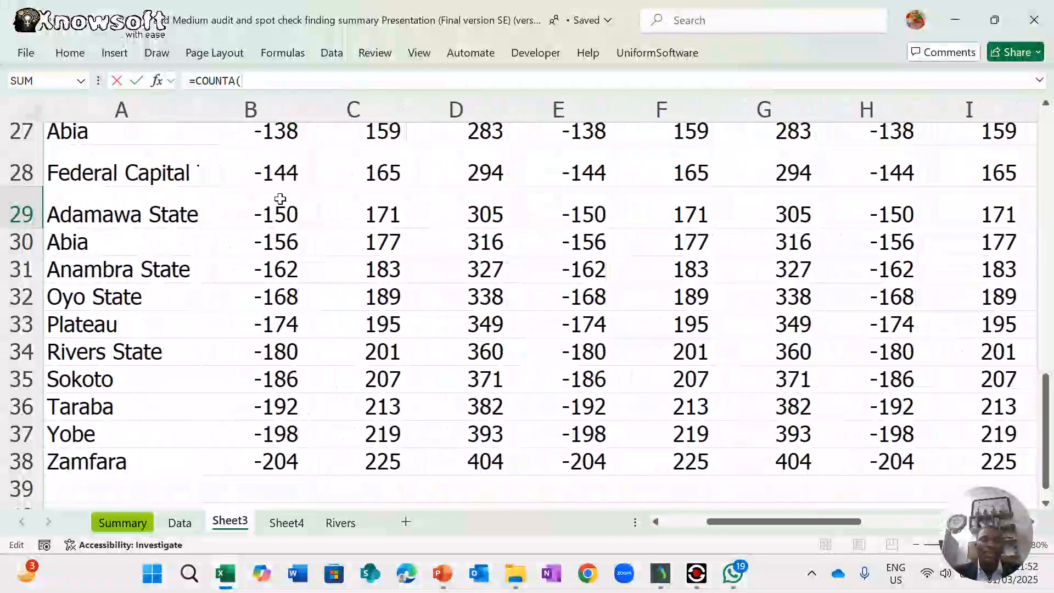
click(271, 205)
key(shift+Right)
key(shift+Right)
key(shift+Right)
key(shift+Right)
key(shift+Right)
key(shift+Right)
key(shift+Right)
key(shift+Right)
key(shift+Right)
key(shift+Right)
key(shift+Right)
key(shift+Right)
key(shift+Right)
key(shift+Right)
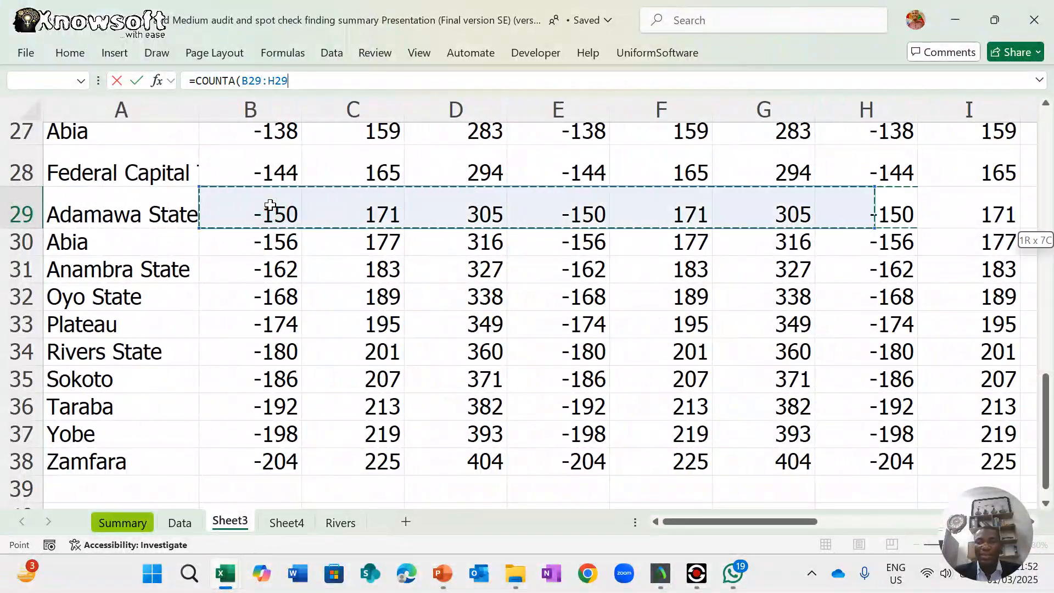
key(shift+Right)
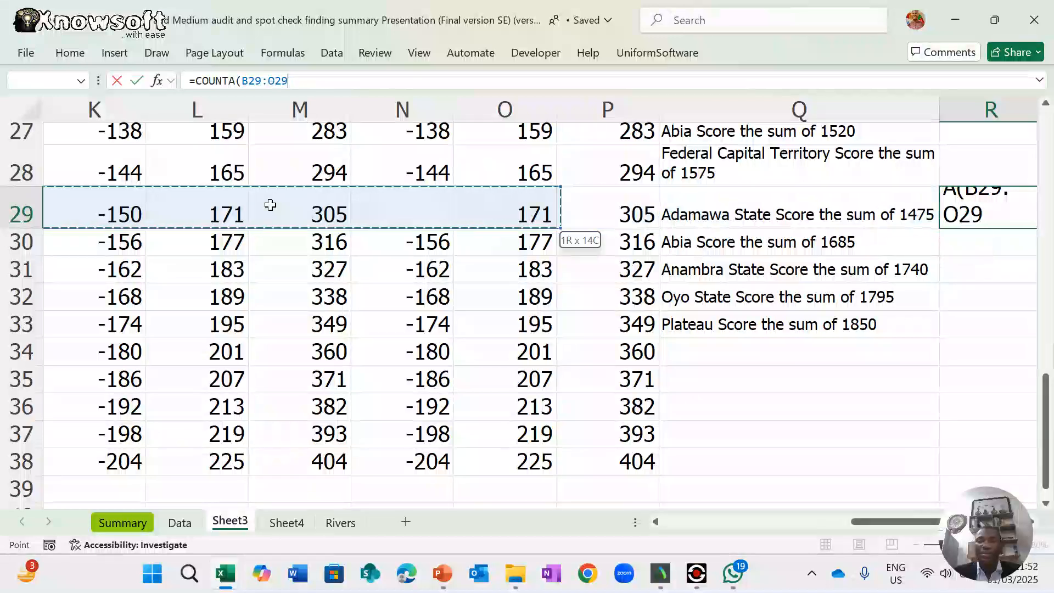
key(shift+Left)
text())
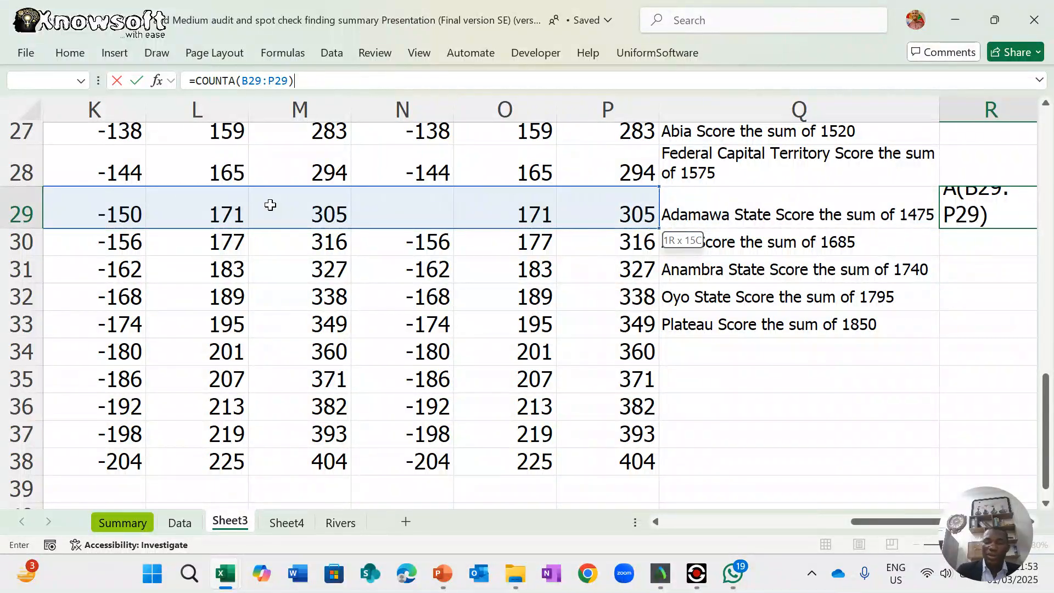
key(Return)
key(Down)
key(Down)
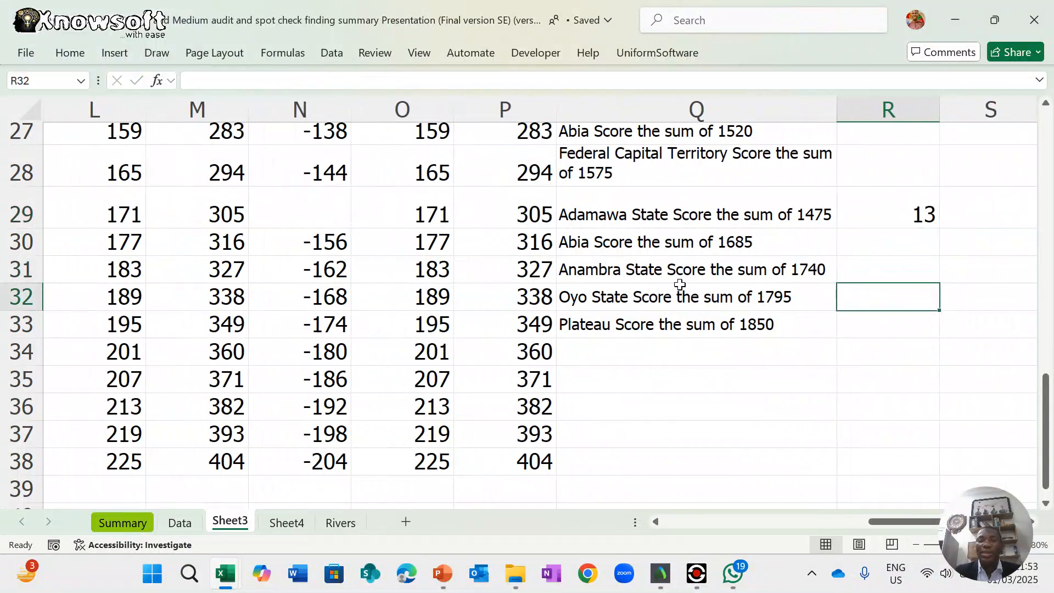
- Enter ABC in N29 to test COUNTA with a text cell, and clear N29 again
scroll(286, 244, left, 2)
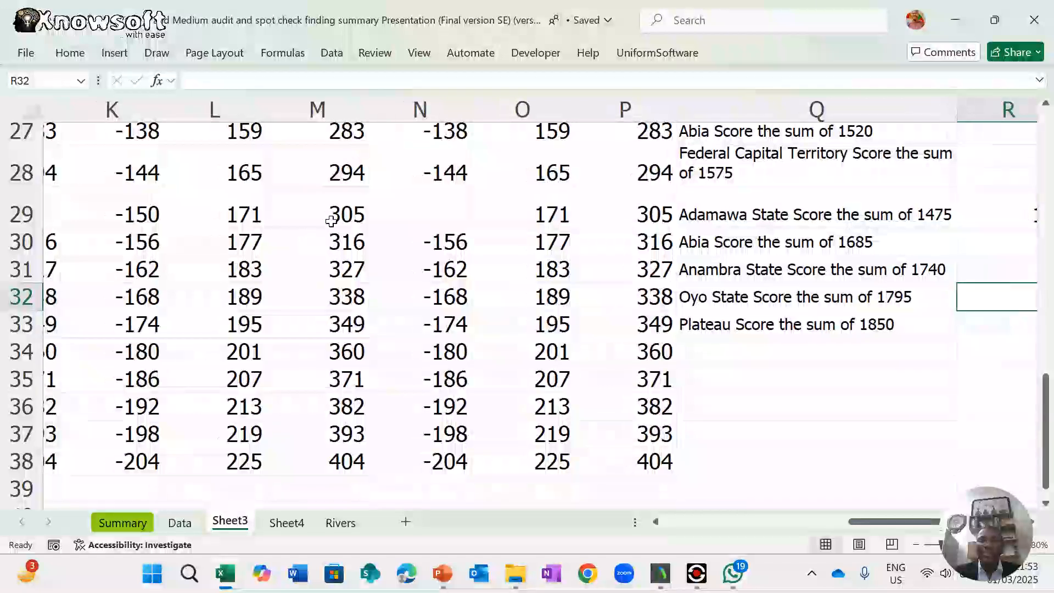
click(404, 203)
text(AB)
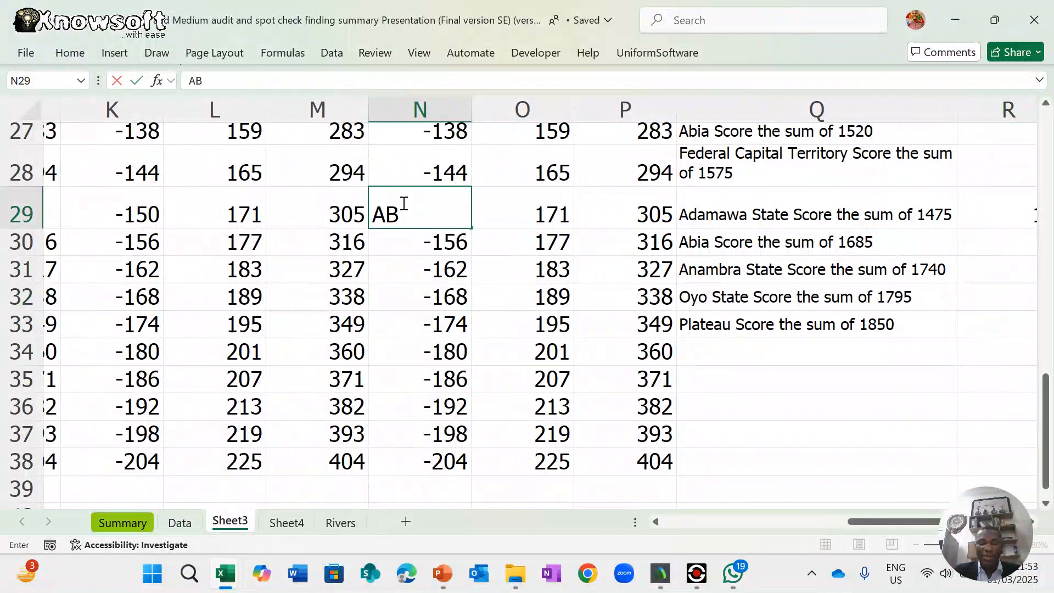
key(ctrl+Return)
key(Down)
key(Down)
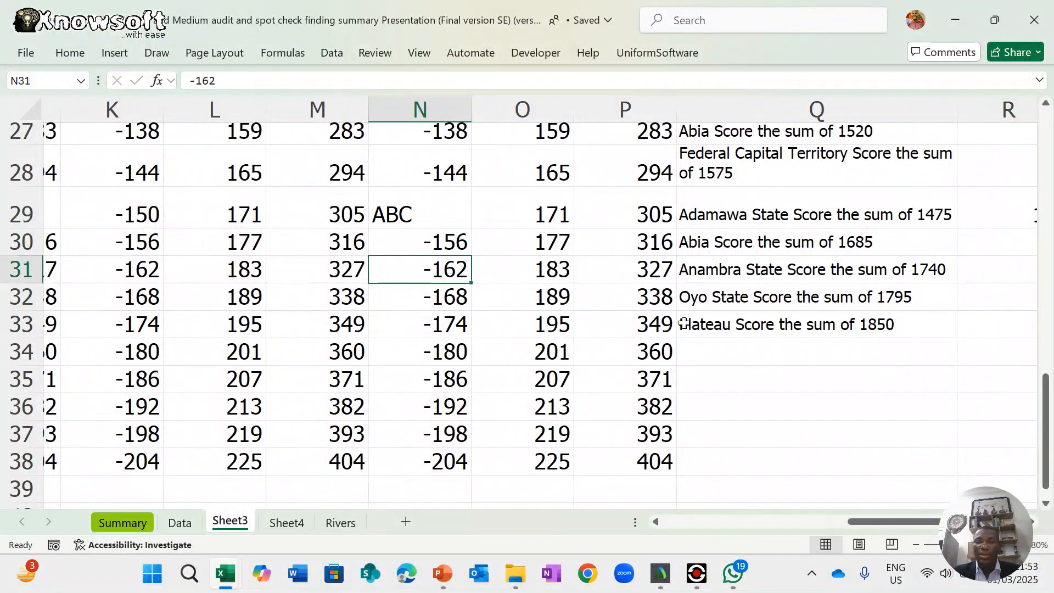
scroll(680, 324, right, 2)
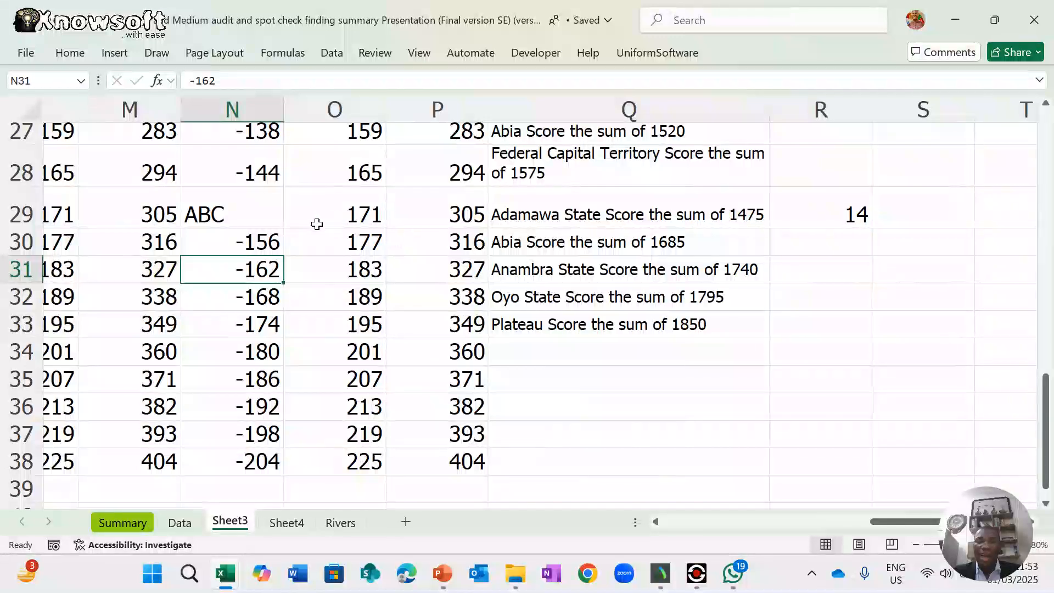
key(Up)
key(Up)
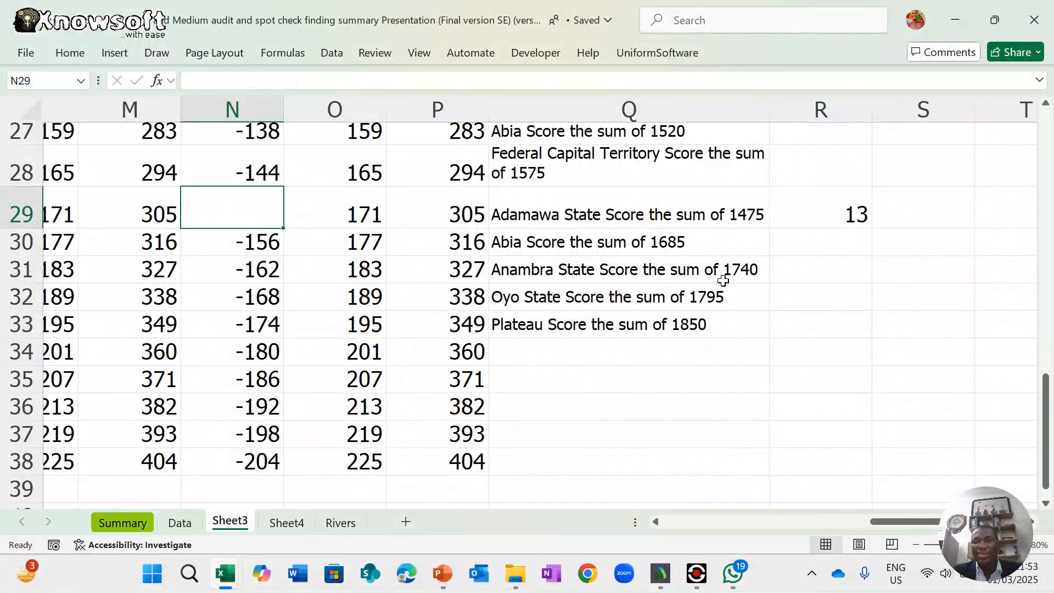
- Remove the COUNTA function and its range from the R29 formula and start a COUNTIF function instead
click(815, 231)
click(835, 207)
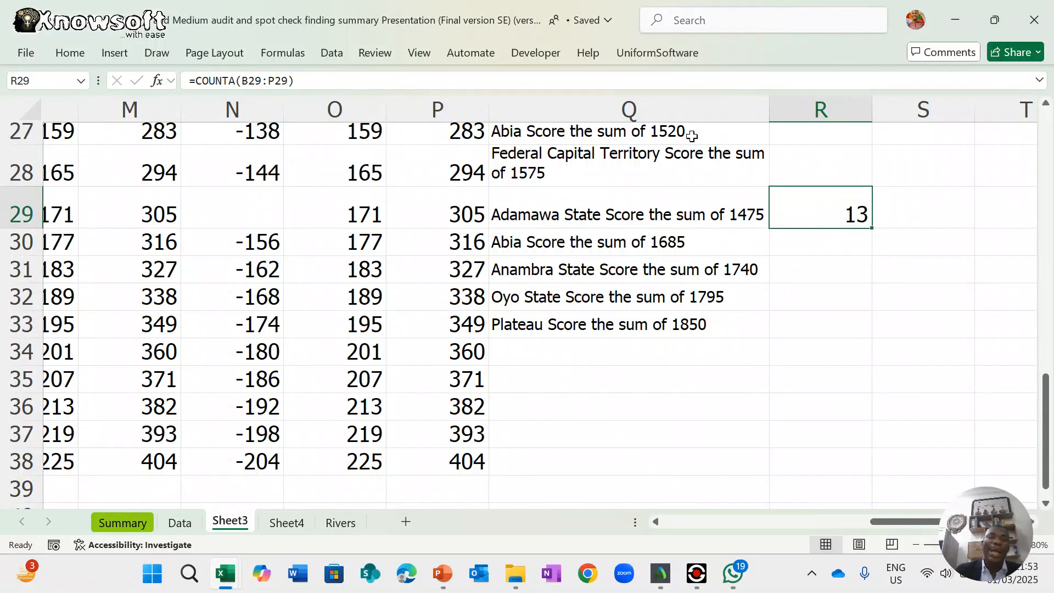
click(305, 80)
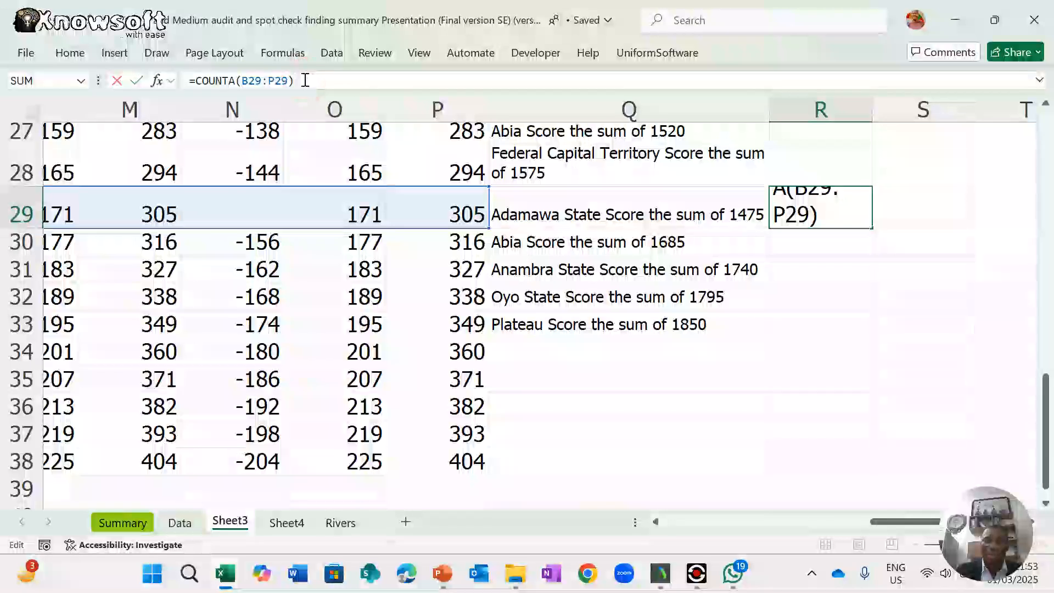
key(BackSpace)
key(BackSpace)
key(BackSpace)
key(BackSpace)
key(BackSpace)
key(BackSpace)
key(BackSpace)
key(BackSpace)
key(BackSpace)
key(BackSpace)
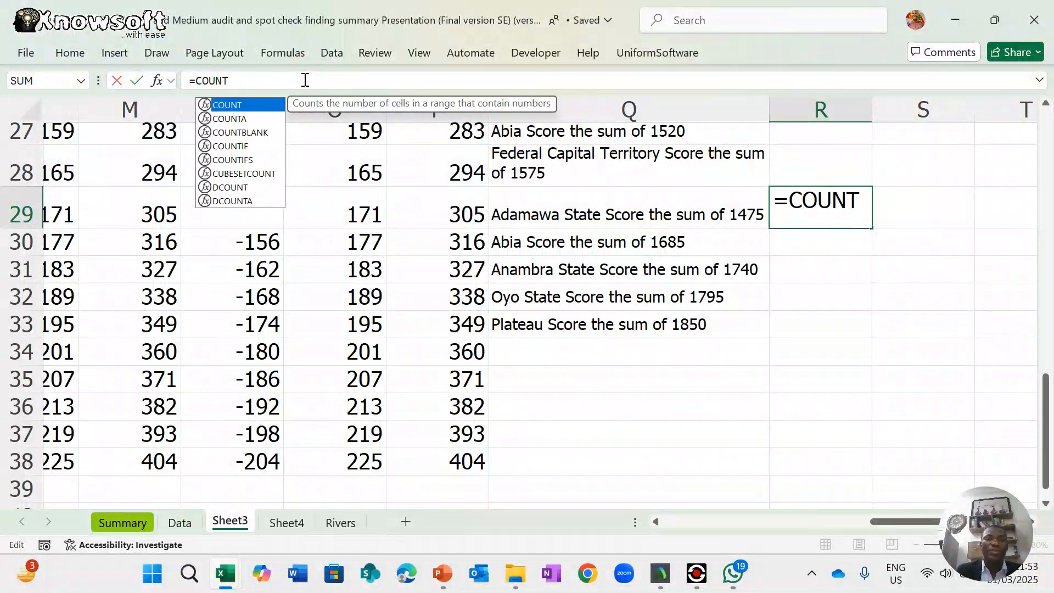
text(IF)
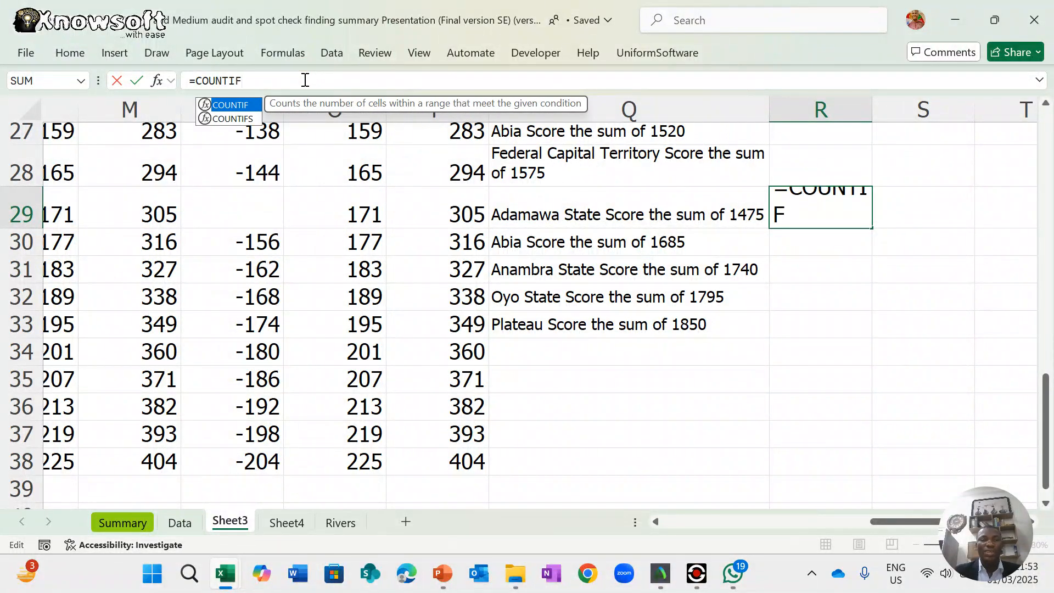
text(()
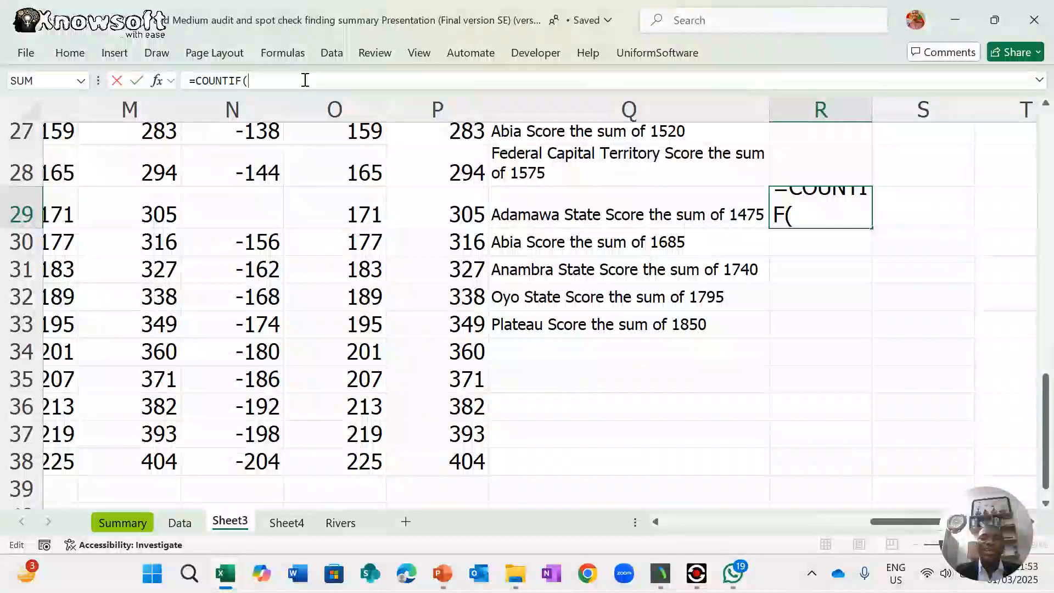
- Supply B29:P29 as the COUNTIF range in R29 and move on to the criteria argument
scroll(434, 249, left, 8)
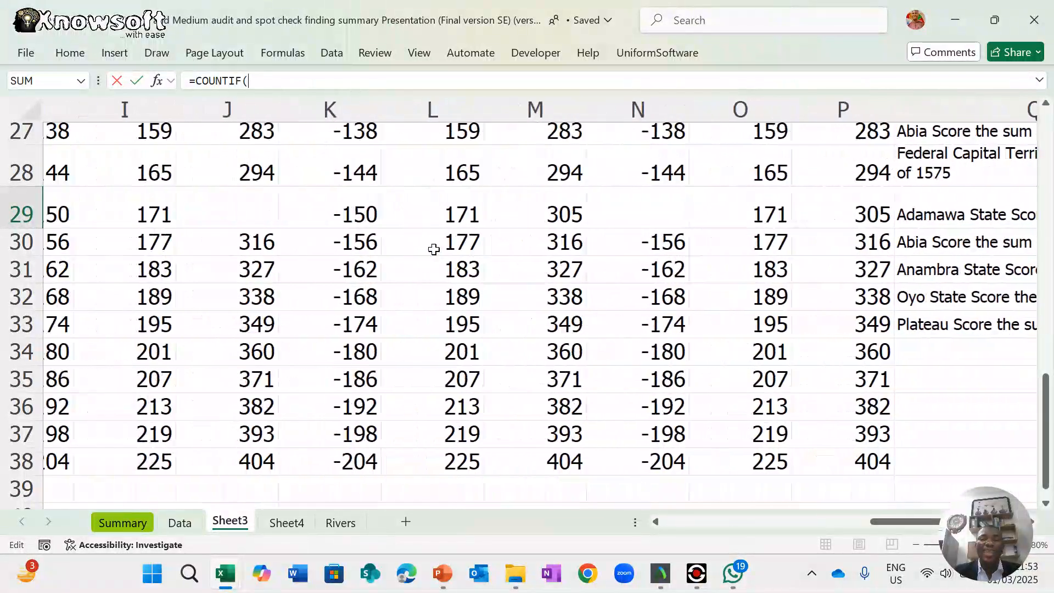
scroll(433, 250, left, 1)
drag(229, 214, 960, 220)
key(shift+Right)
key(shift+Right)
key(shift+Left)
key(shift+Left)
key(shift+Right)
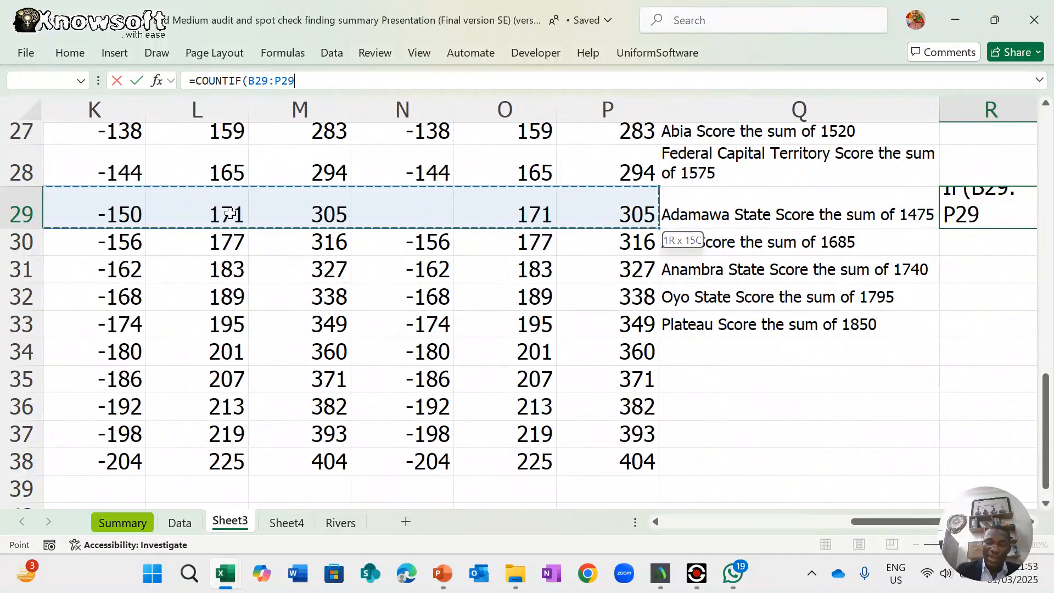
text(,)
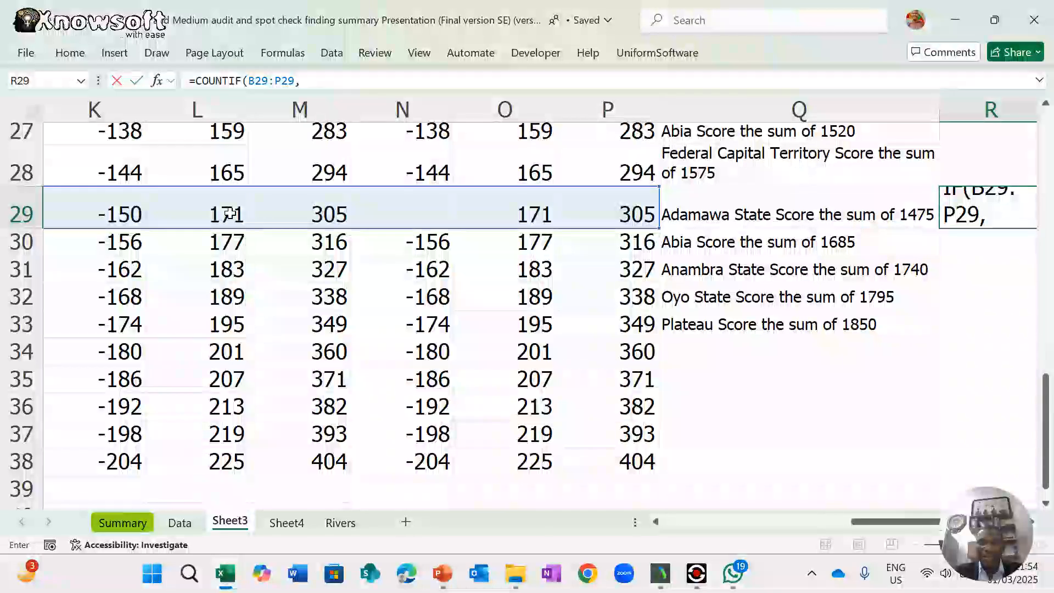
- Try to commit the COUNTIF formula in R29 with the unquoted criterion >1
text(>)
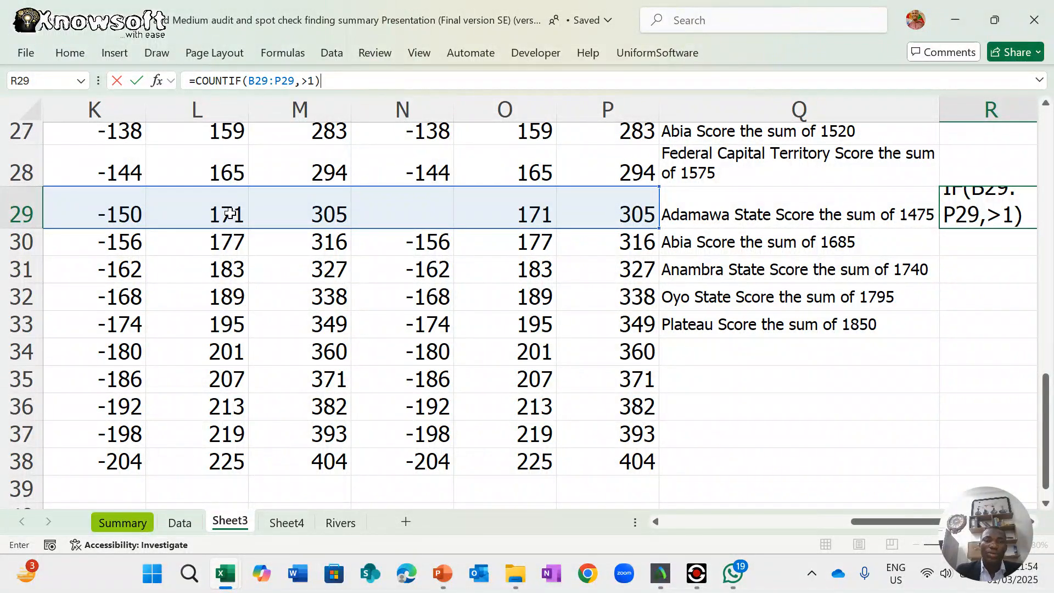
text(1))
key(Return)
key(Return)
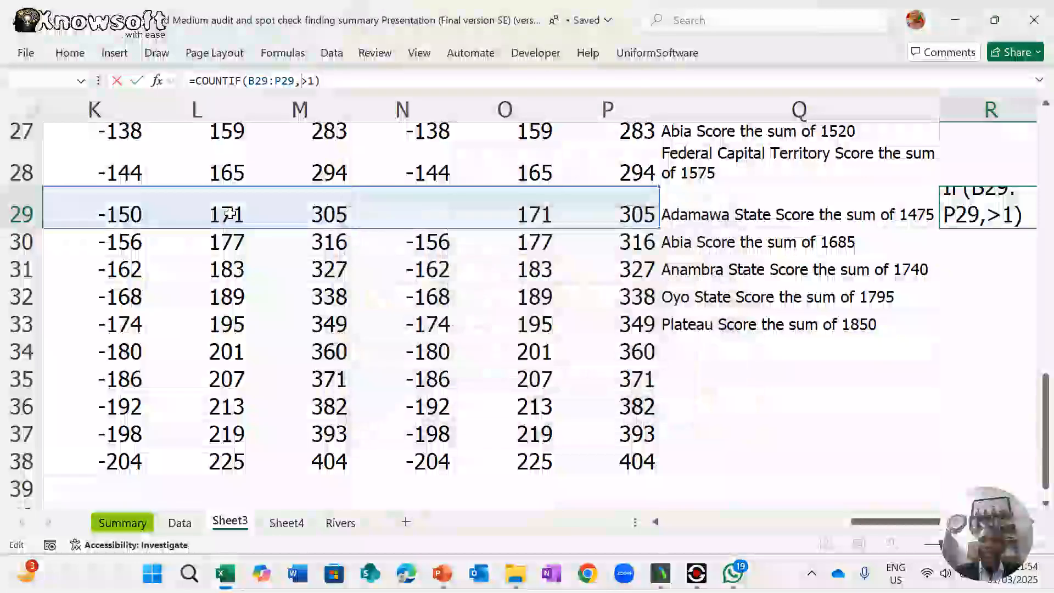
- Change the COUNTIF criterion to -150, commit =COUNTIF(B29:P29,-150) in R29, and look back along row 29
key(BackSpace)
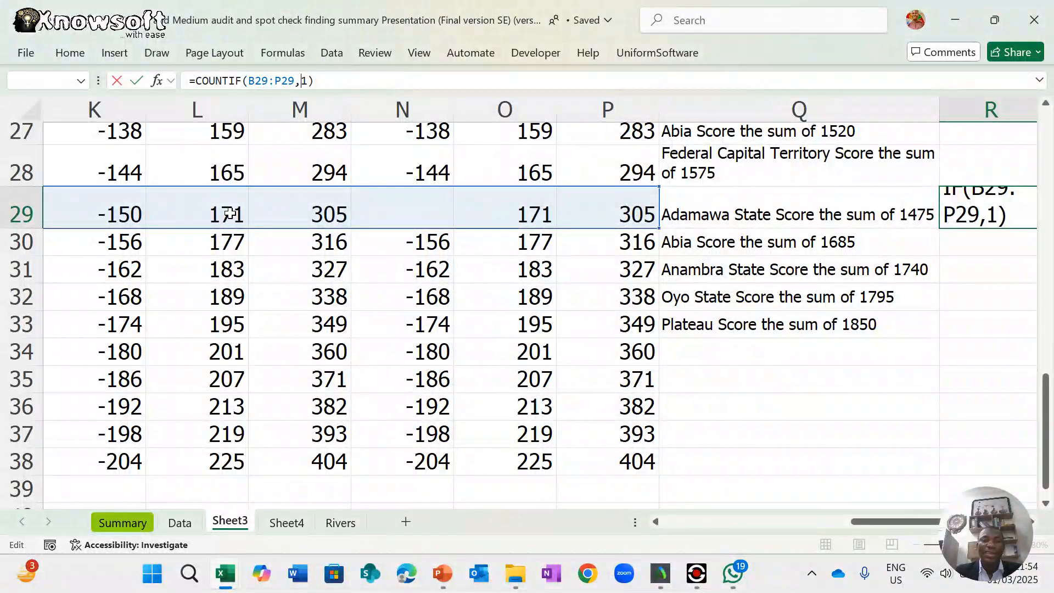
key(Delete)
text(150)
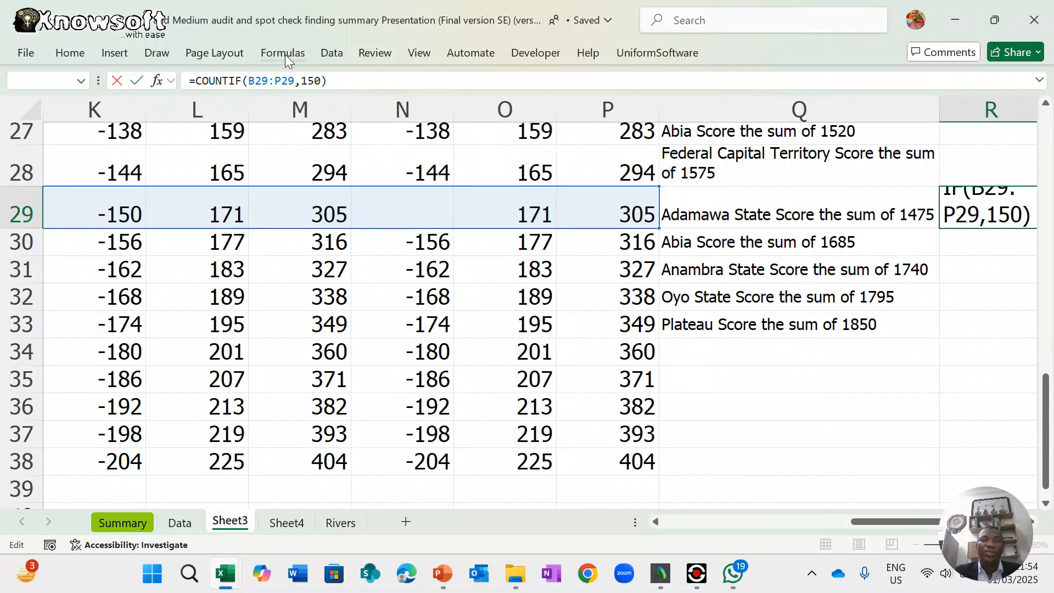
click(306, 80)
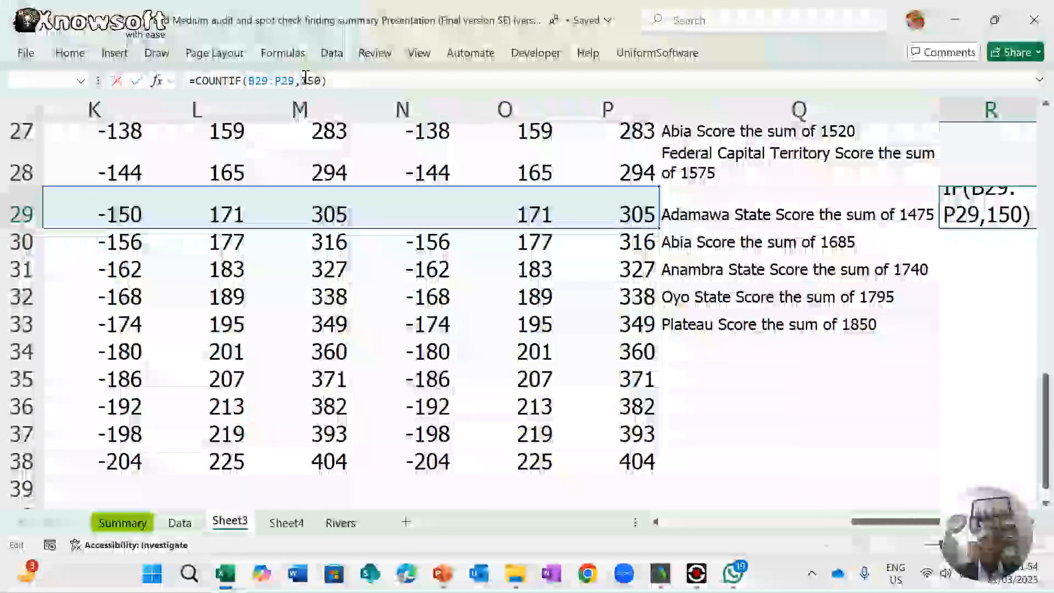
text(-)
key(ctrl+Return)
key(Down)
key(Down)
key(Down)
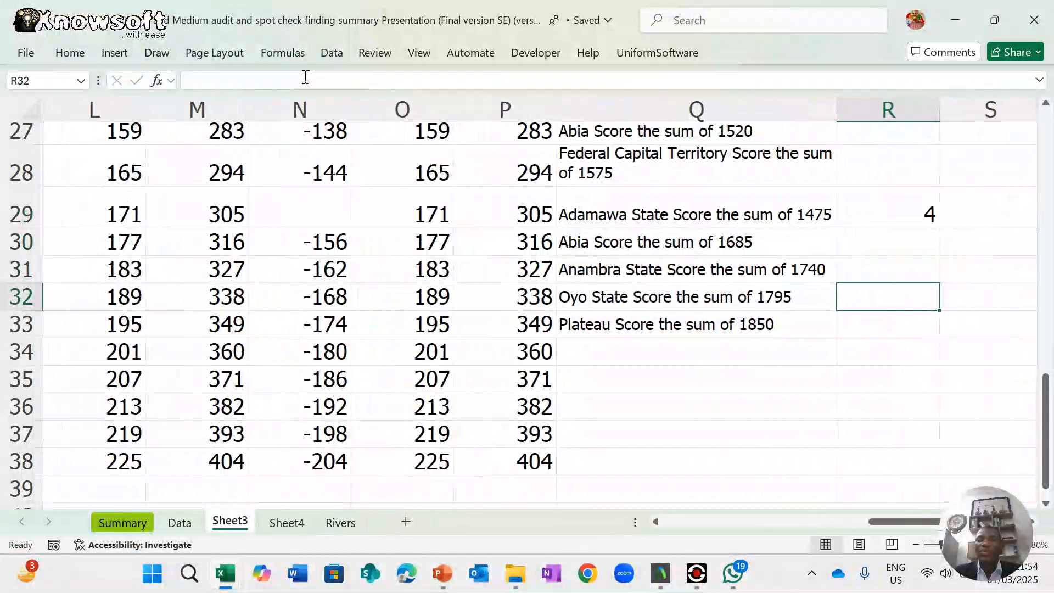
scroll(543, 232, left, 5)
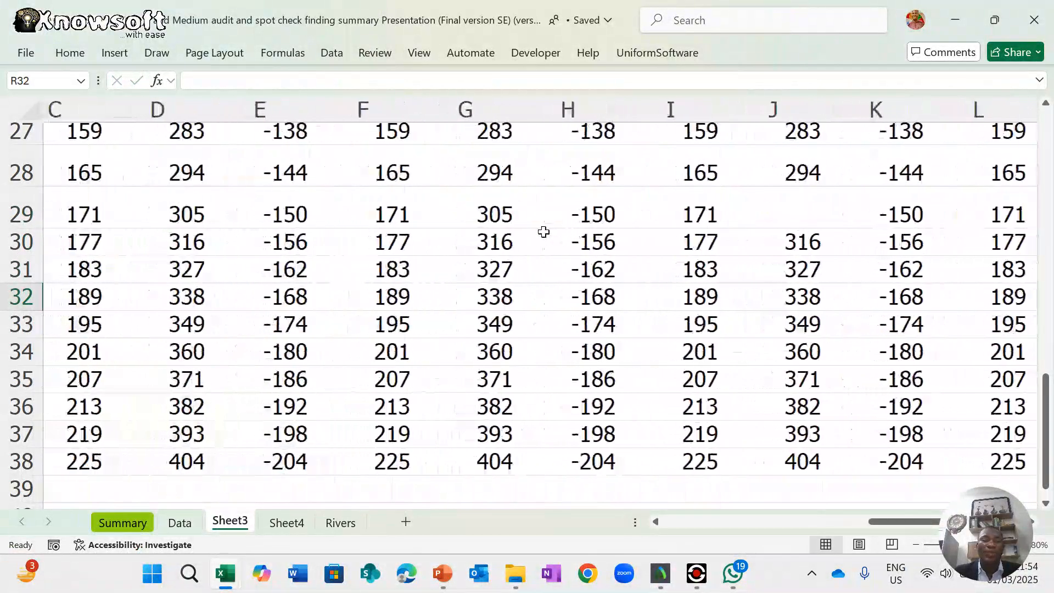
- Go through the row 29 values from B29 across to the COUNTIF formula in R29
click(277, 216)
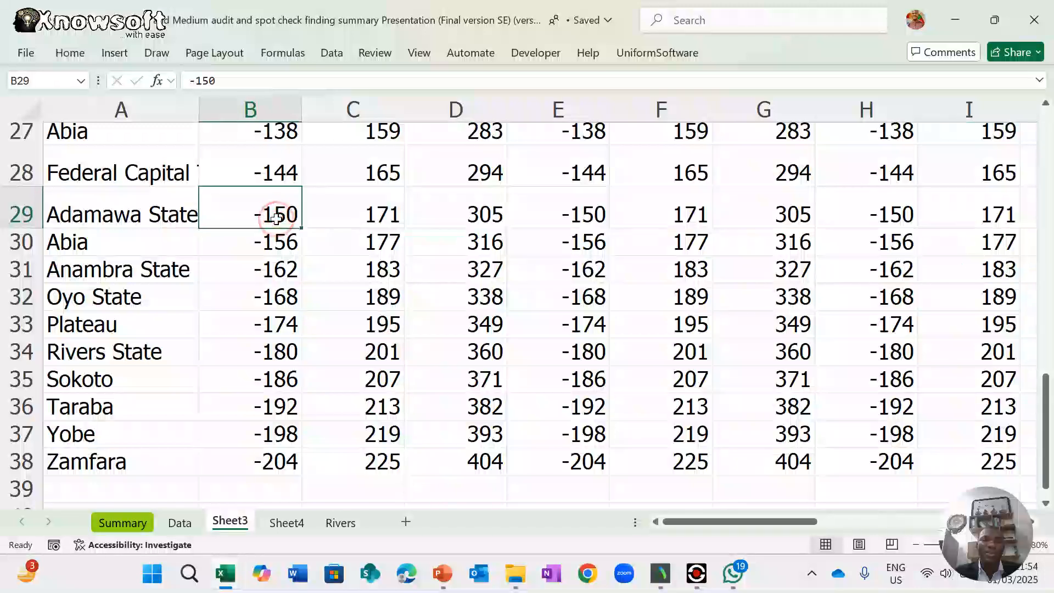
key(Right)
key(Right)
key(Right)
key(Right)
key(Right)
key(Right)
key(Right)
key(Right)
key(Right)
key(Right)
key(Right)
key(Right)
key(Right)
key(Right)
key(Right)
key(Right)
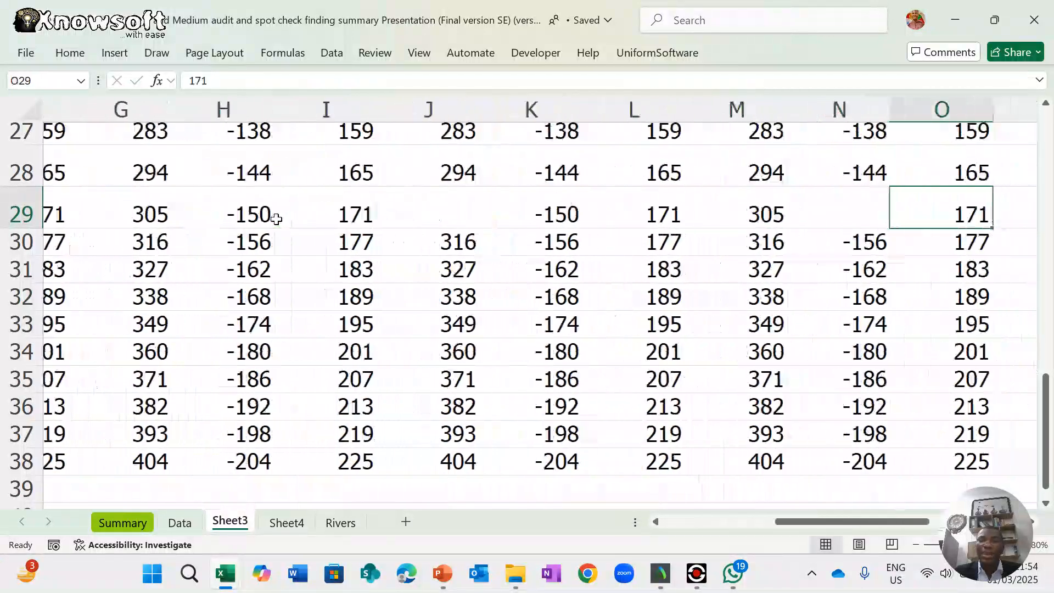
key(Right)
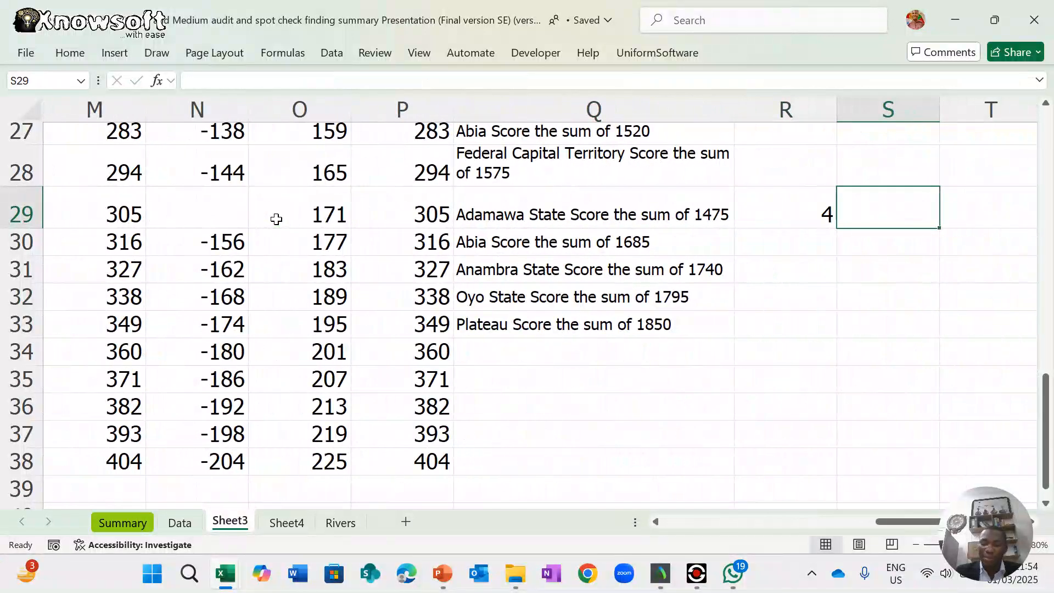
key(Left)
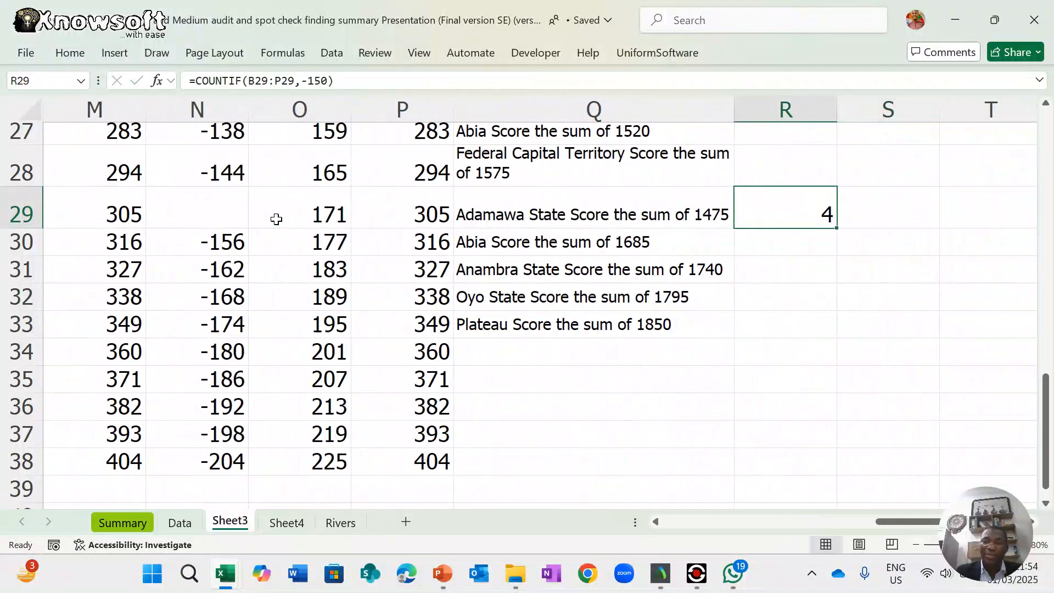
- Try to commit the COUNTIF formula in R29 with the bracketed, unquoted criterion (>150)
click(305, 81)
key(BackSpace)
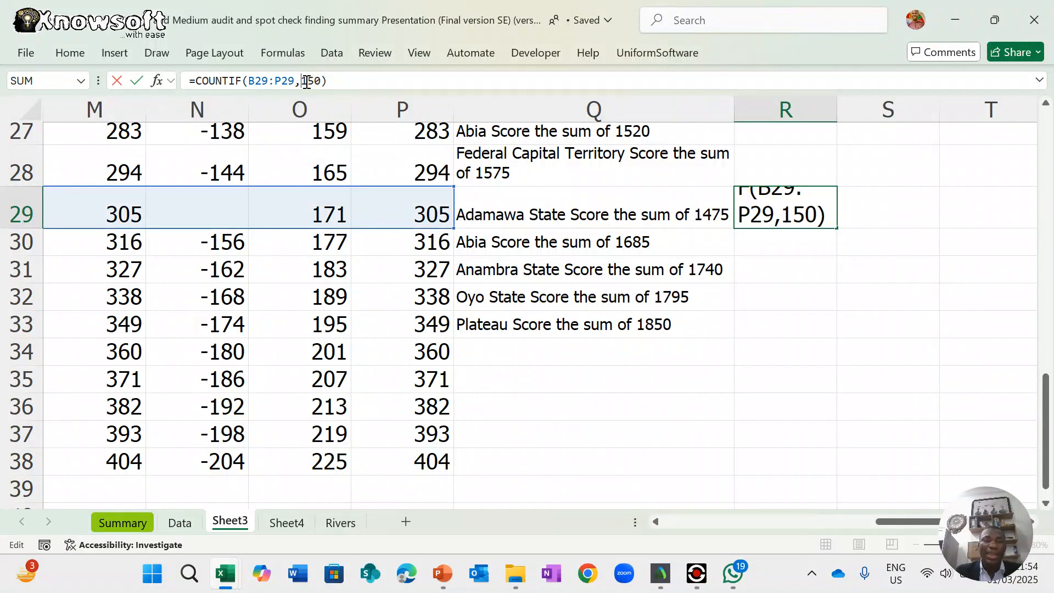
text(()
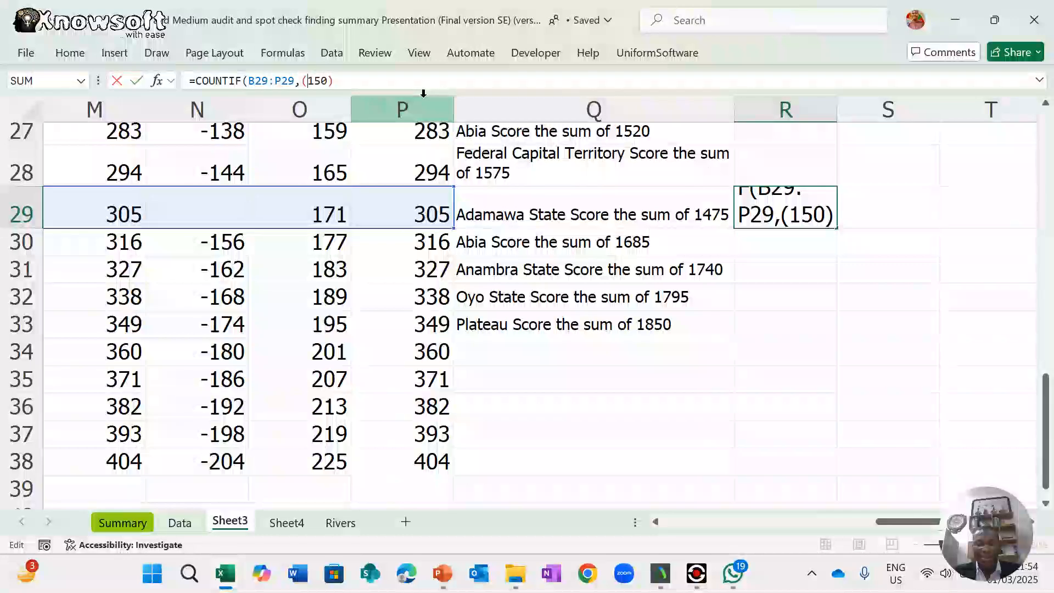
text(>)
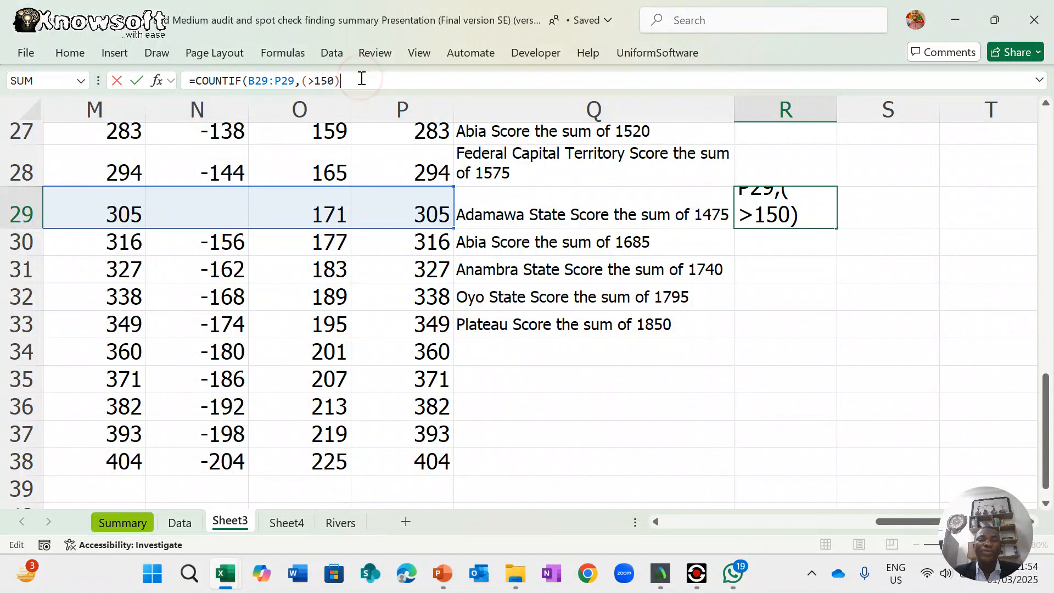
key(Return)
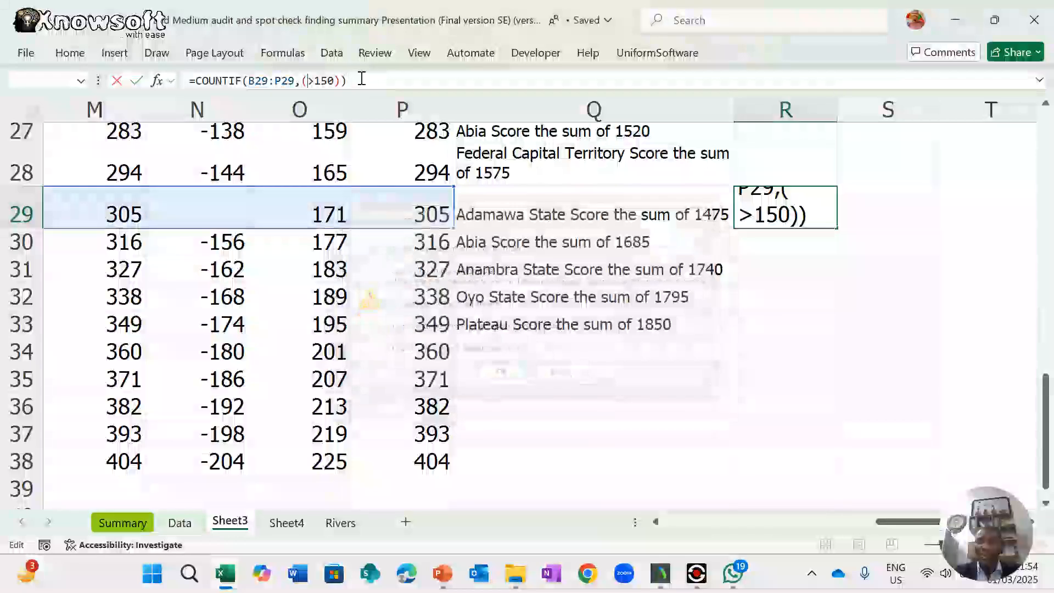
key(Return)
key(Return)
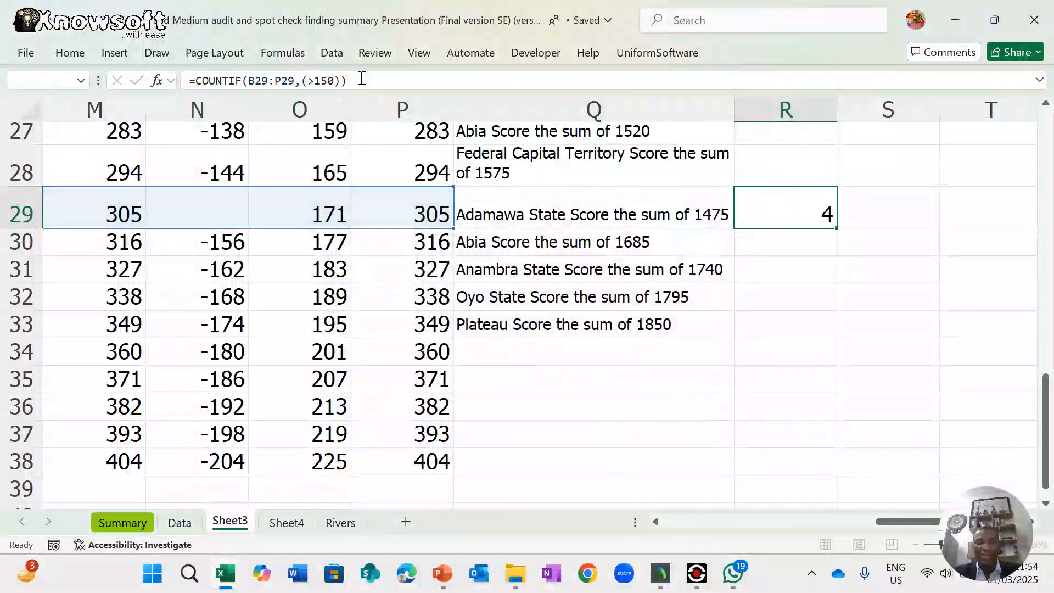
- Change the COUNTIF criterion to 171, commit =COUNTIF(B29:P29,171) in R29, and check the result in that cell
click(311, 81)
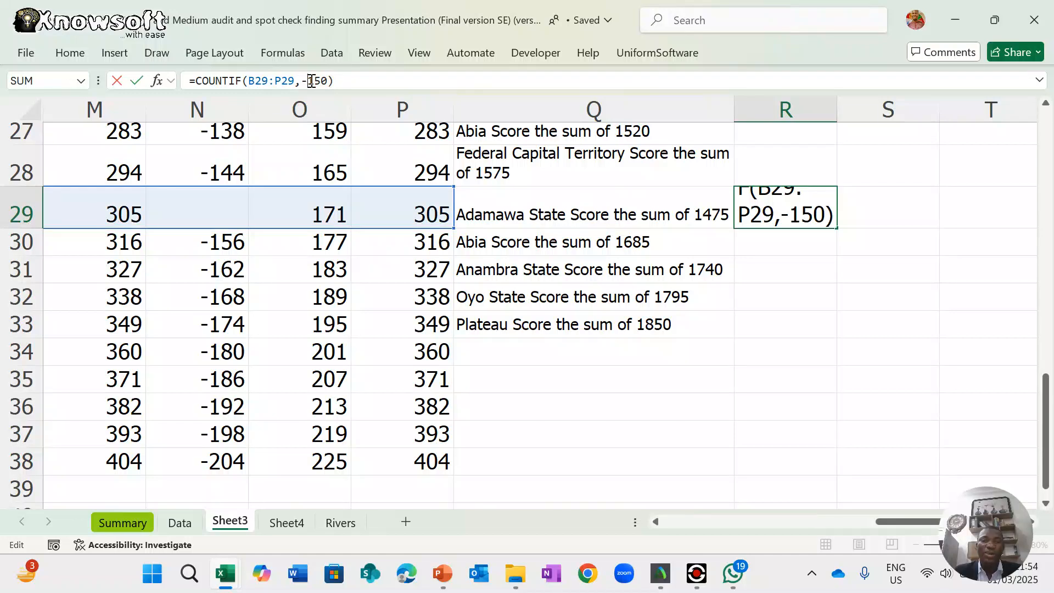
key(BackSpace)
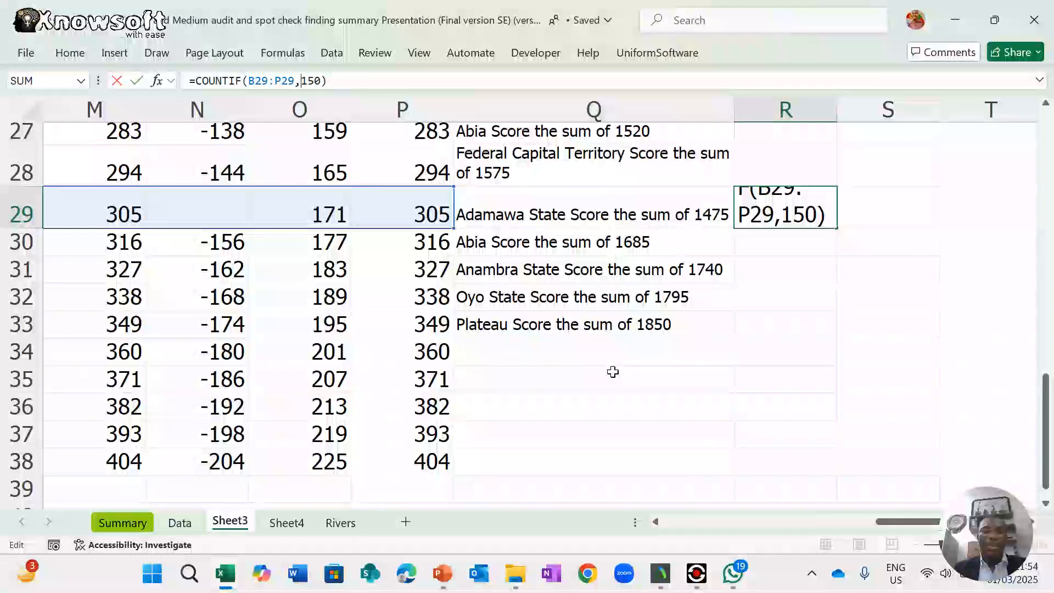
scroll(613, 371, left, 5)
scroll(613, 372, left, 2)
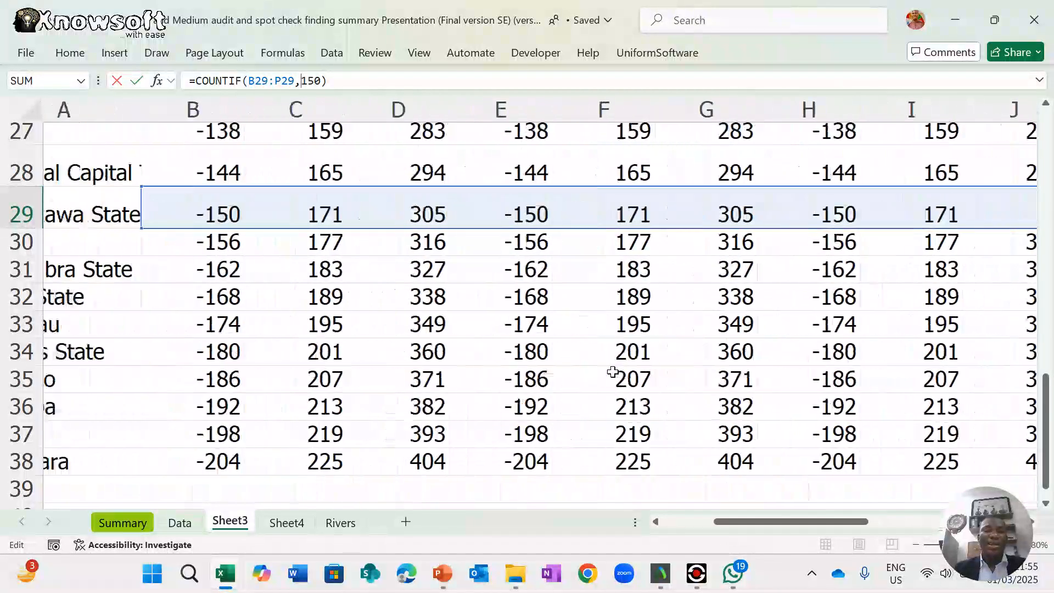
scroll(612, 372, right, 2)
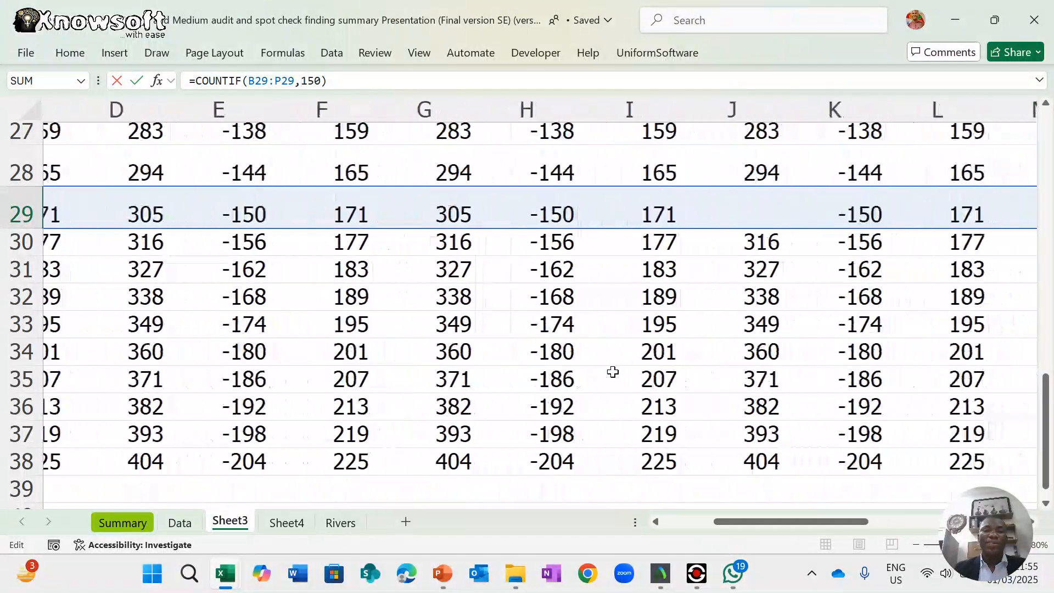
key(Delete)
key(Delete)
key(Delete)
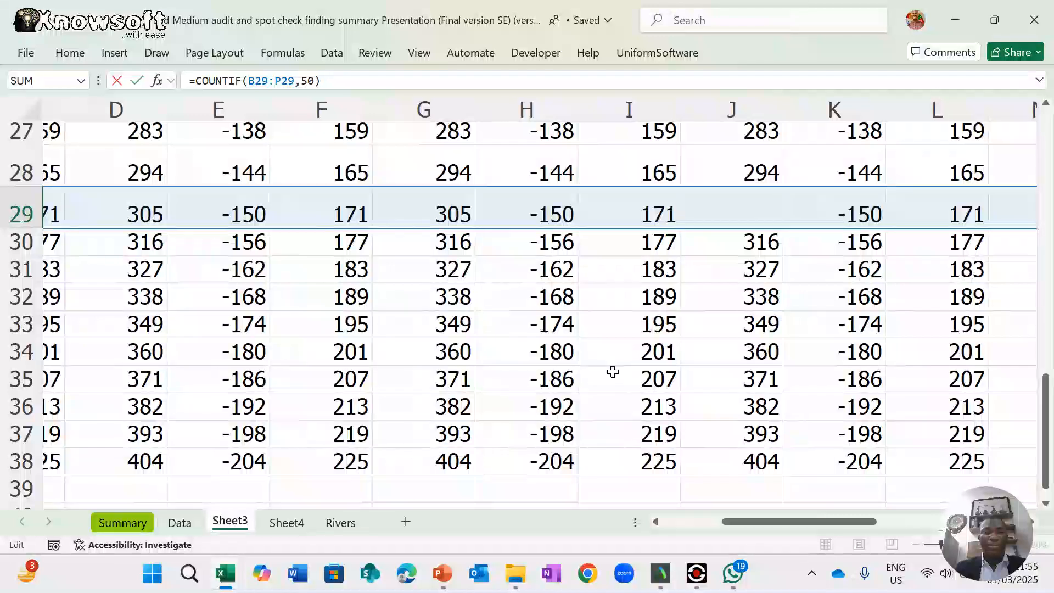
text(17)
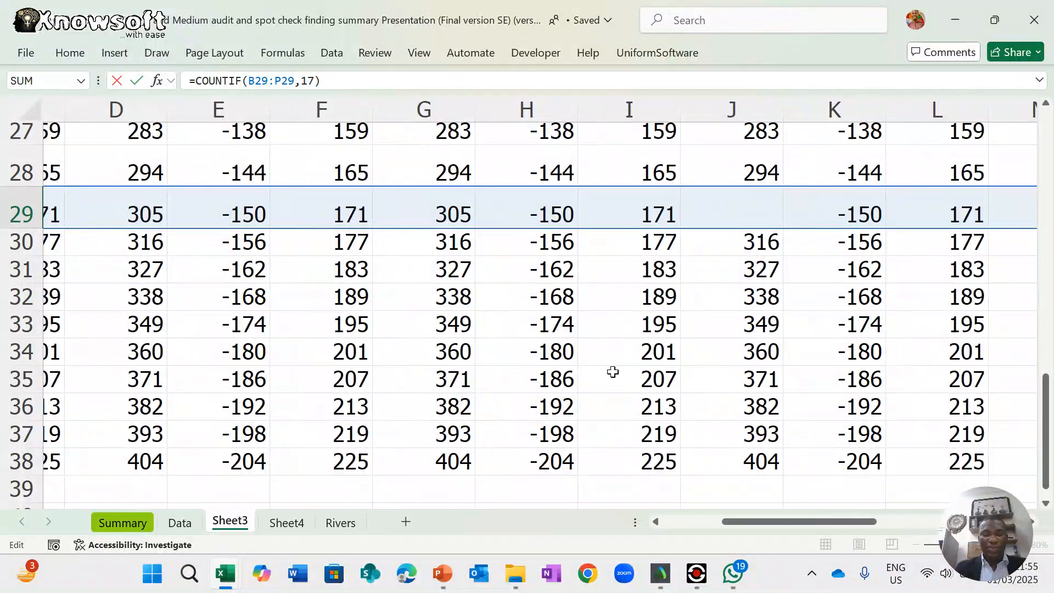
text(1)
key(Return)
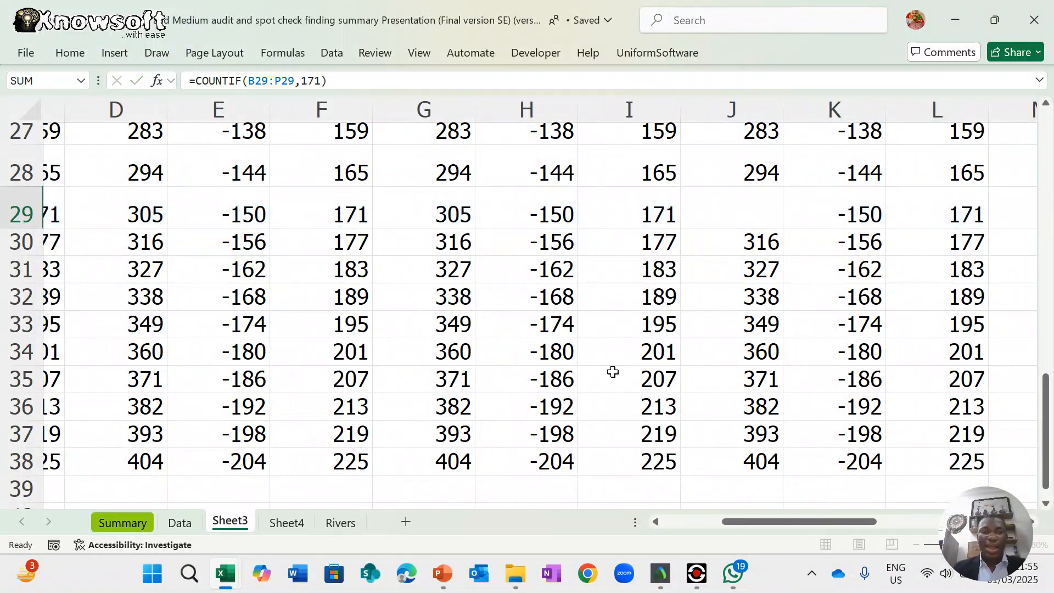
key(Return)
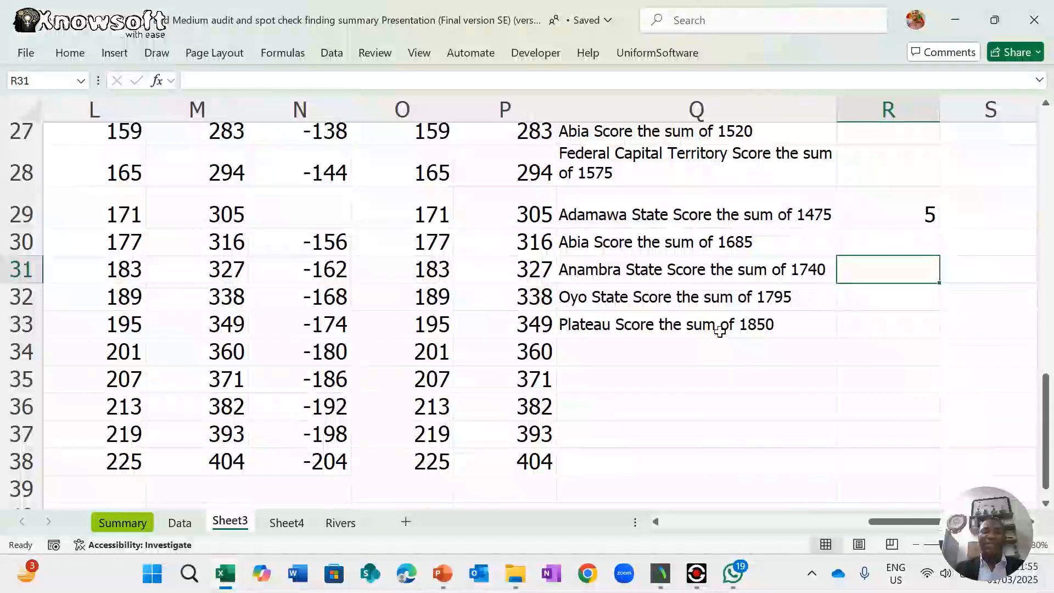
scroll(719, 326, left, 5)
scroll(719, 329, right, 6)
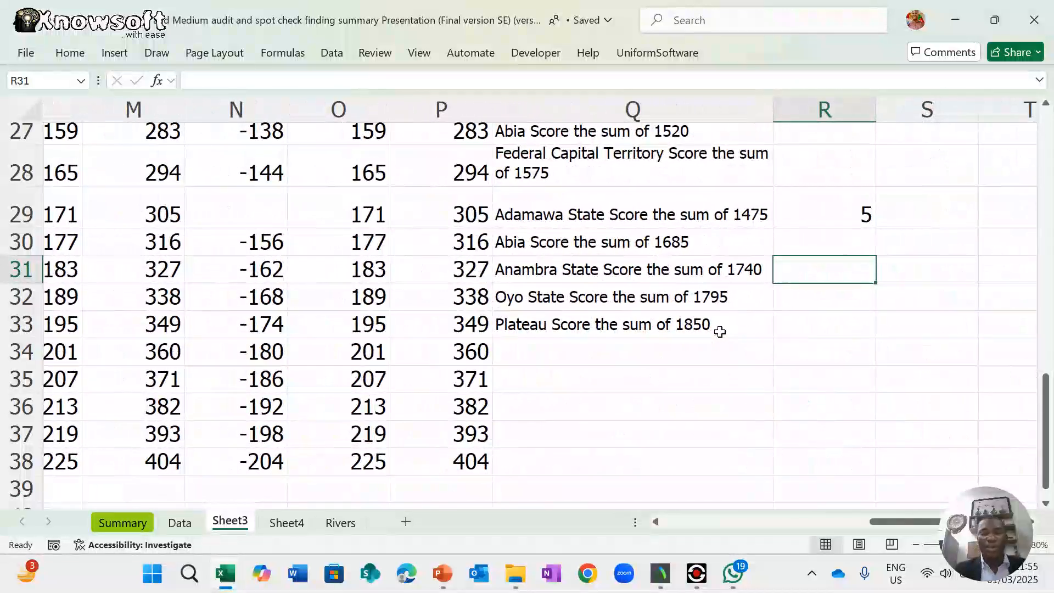
click(838, 212)
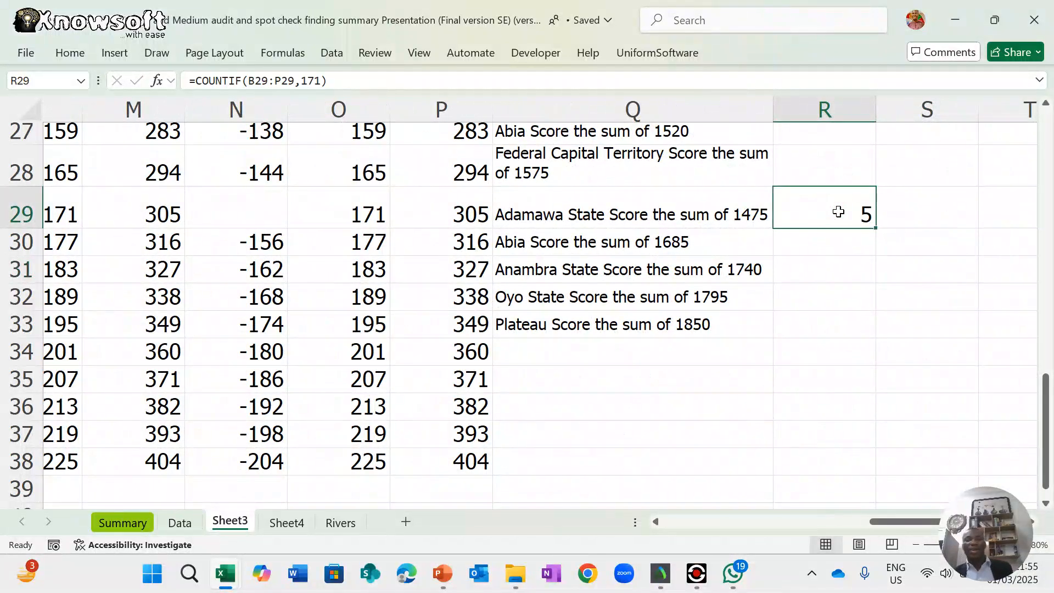
- Enter the text AB in the blank cell N29 and again in F29
click(228, 220)
text(A)
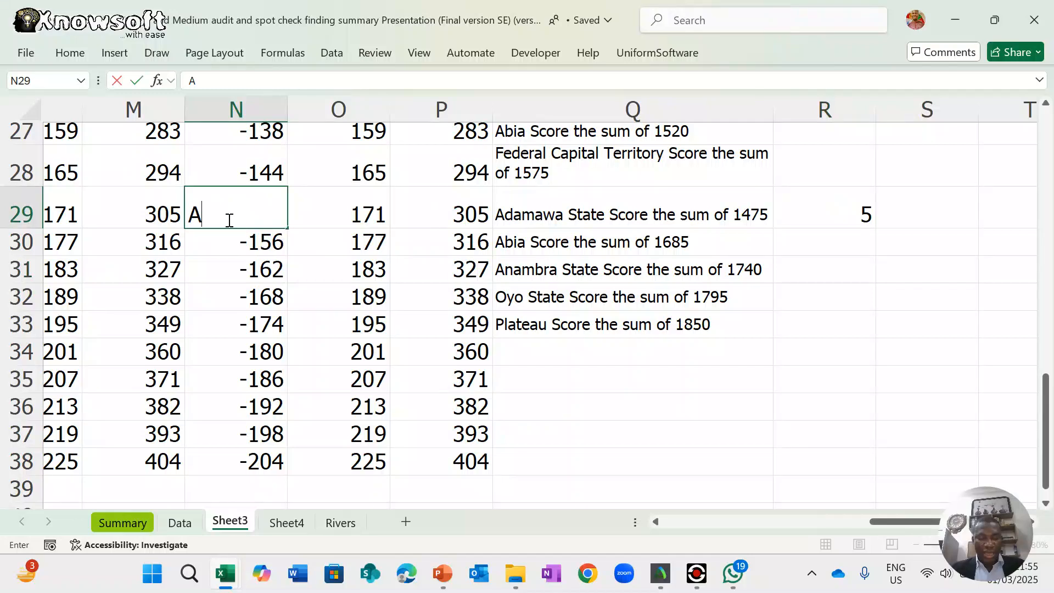
text(B)
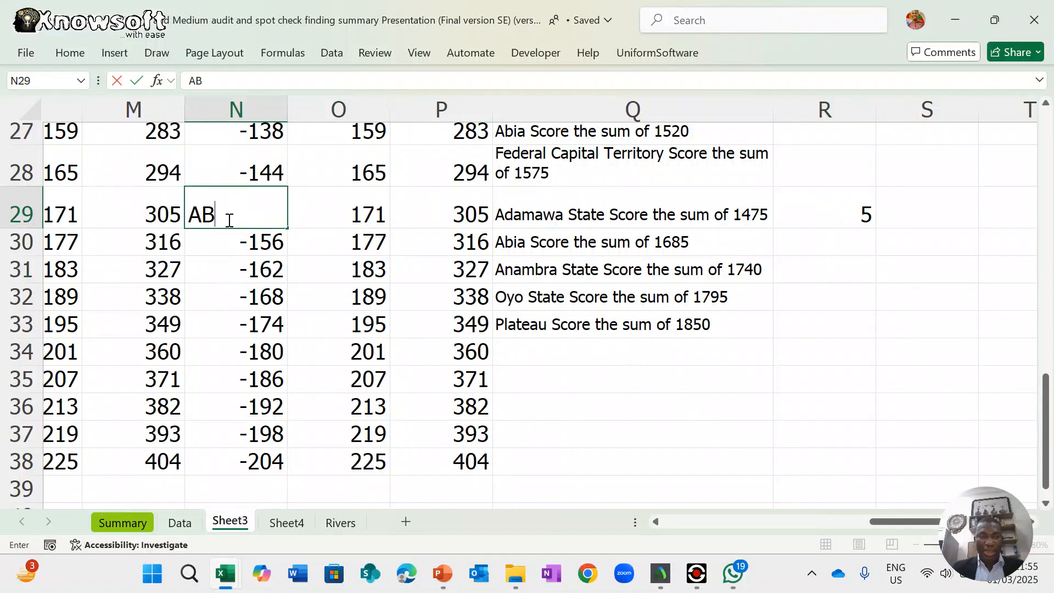
click(312, 349)
scroll(322, 303, left, 5)
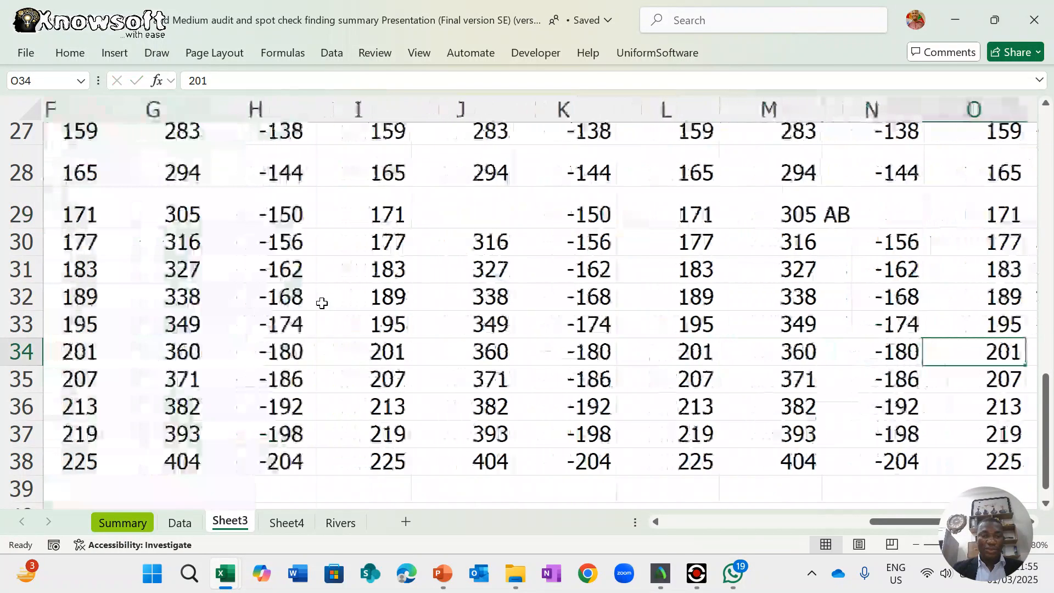
click(177, 212)
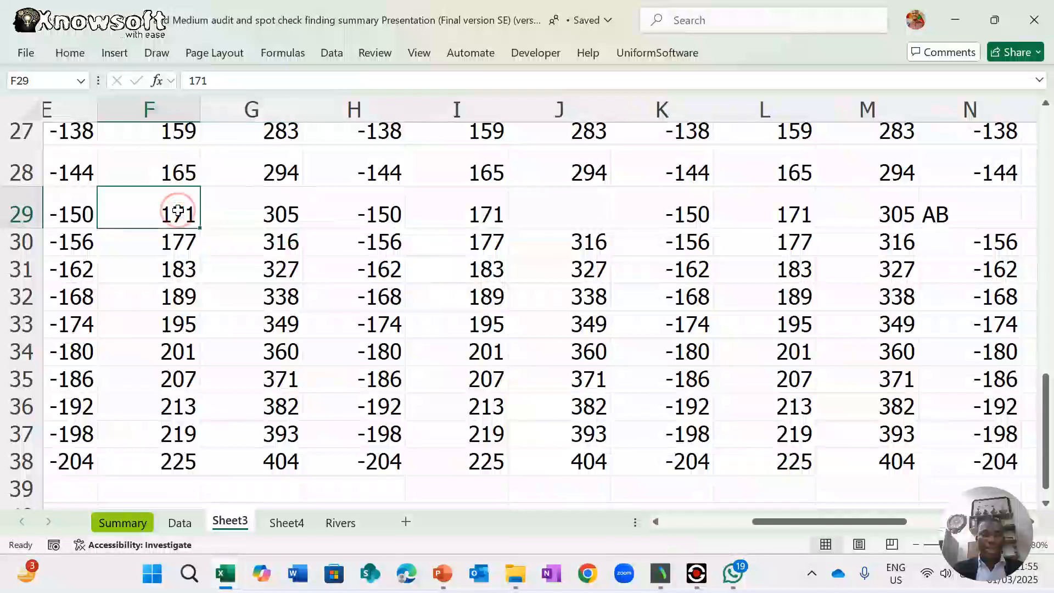
text(AB)
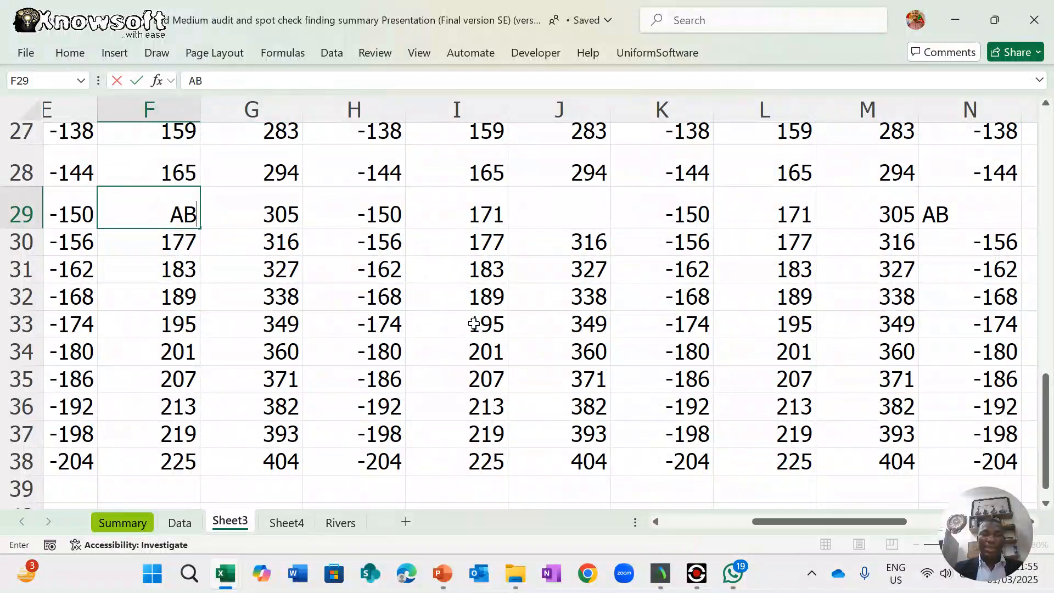
- Look over Sheet3's rows, from the state names and values across to the column Q score texts and the columns beyond
scroll(843, 255, right, 10)
scroll(843, 255, left, 5)
scroll(843, 256, right, 1)
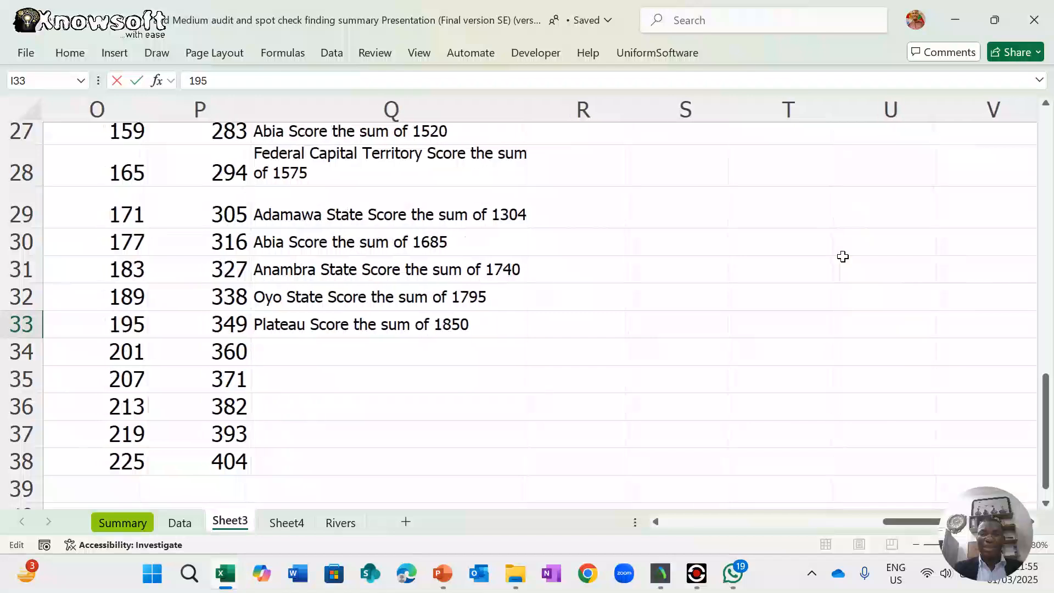
scroll(843, 257, left, 2)
scroll(842, 257, up, 2)
scroll(843, 256, up, 7)
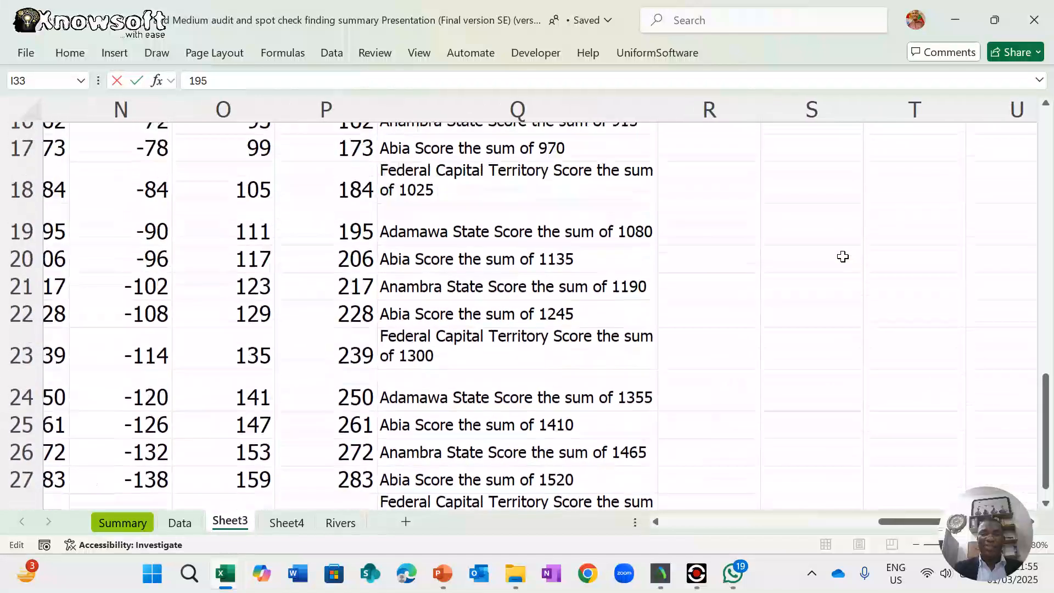
scroll(843, 257, down, 3)
scroll(843, 256, down, 5)
scroll(842, 256, up, 4)
scroll(843, 256, down, 1)
scroll(843, 256, up, 2)
scroll(843, 256, left, 6)
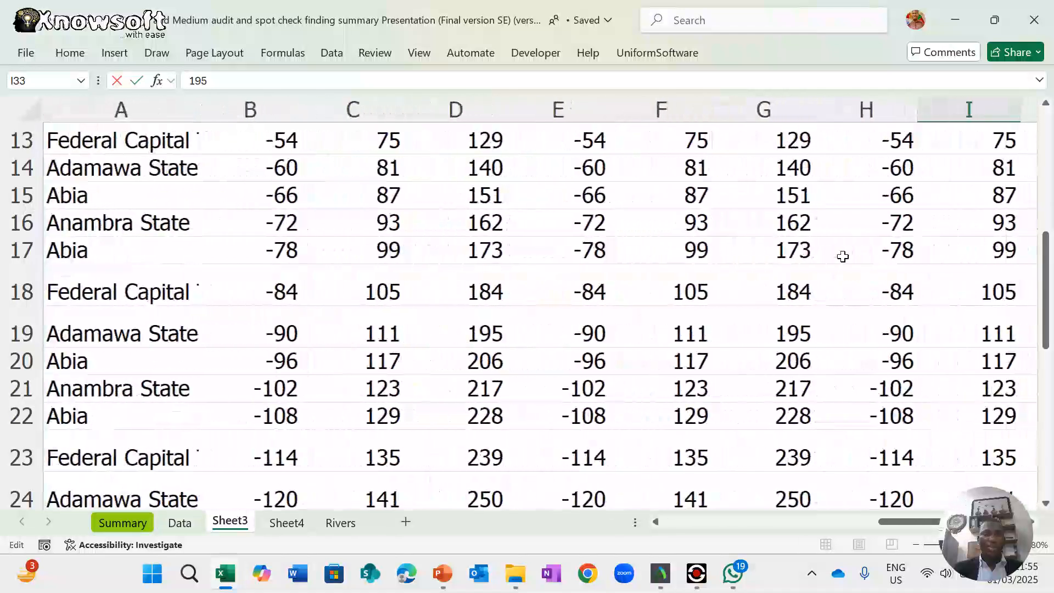
click(497, 350)
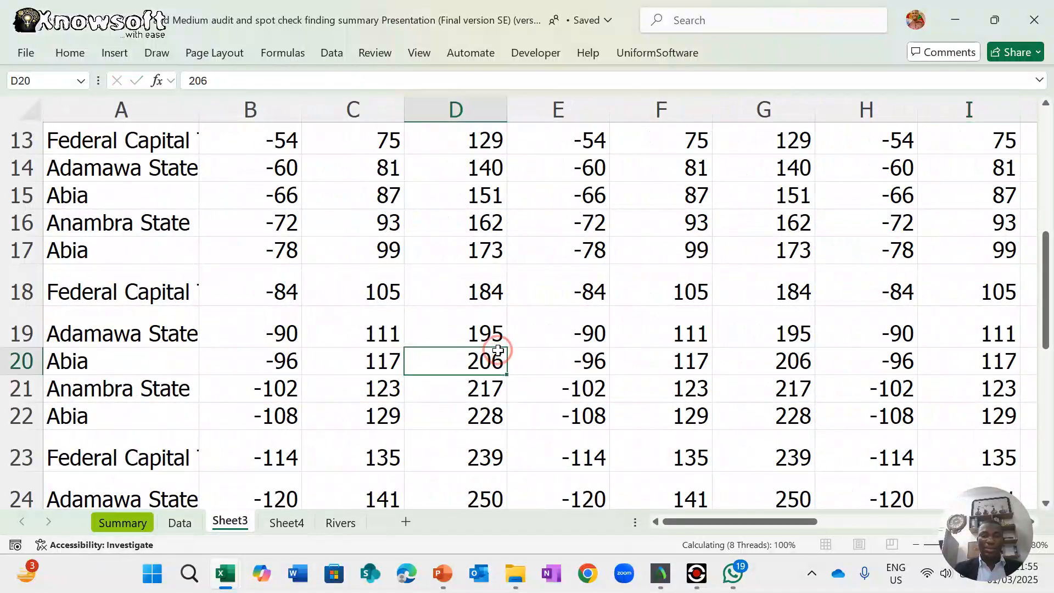
scroll(718, 336, right, 5)
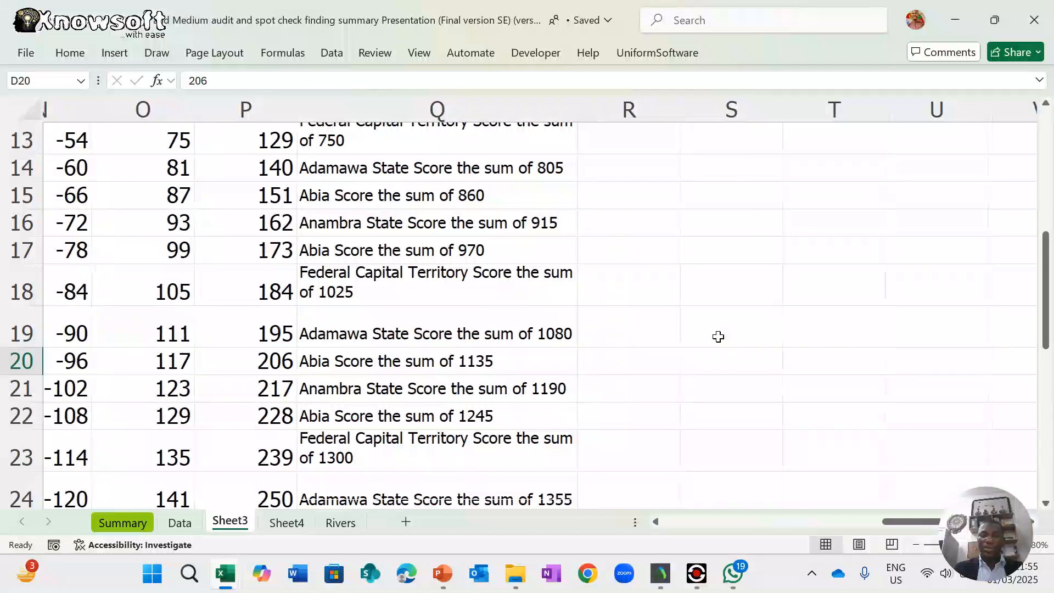
scroll(718, 336, left, 1)
scroll(718, 336, right, 5)
scroll(718, 337, left, 5)
scroll(719, 337, down, 9)
scroll(718, 336, up, 12)
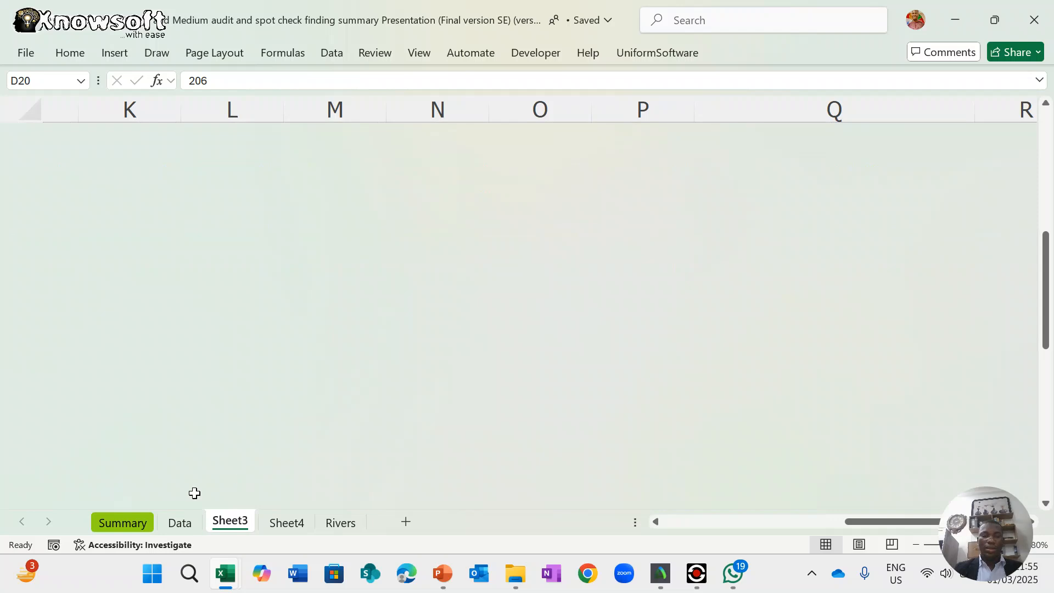
- Switch to the For Knowsoft Training workbook and return to Sheet3 of the UNICEF analysis workbook
mouse_move(242, 589)
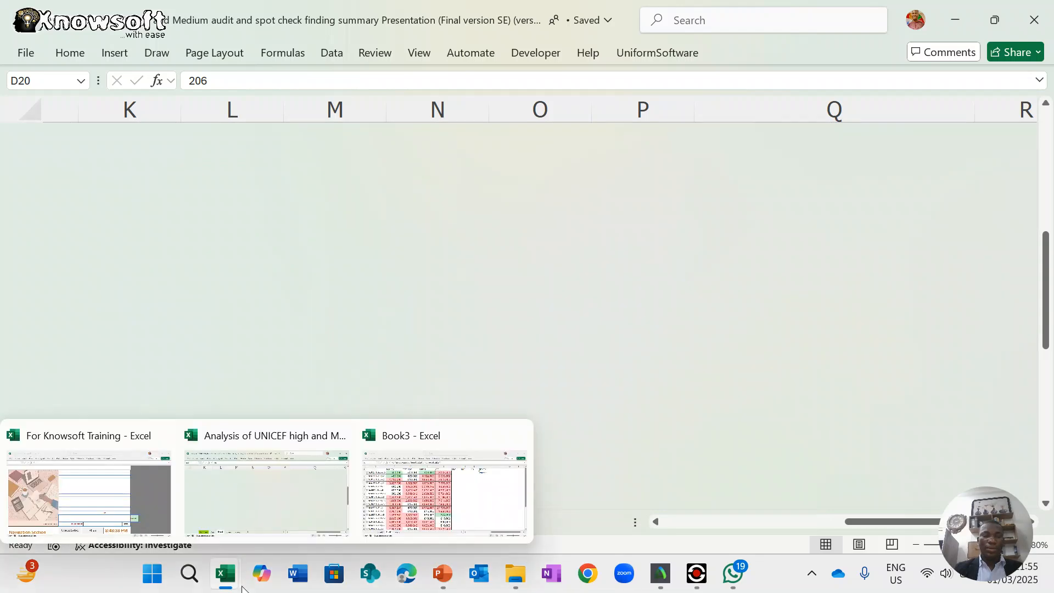
click(124, 499)
mouse_move(231, 563)
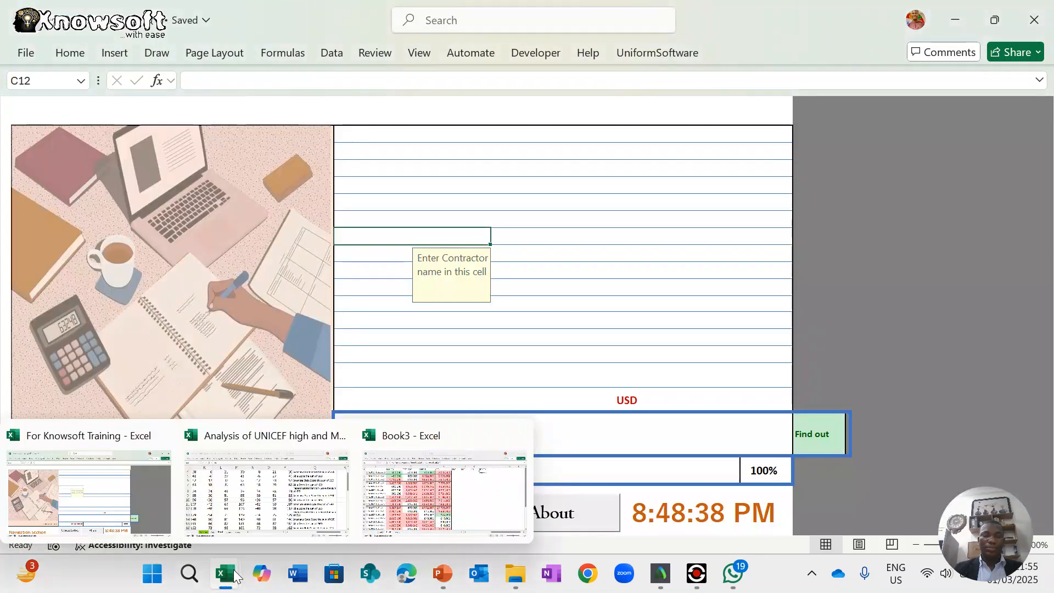
click(290, 500)
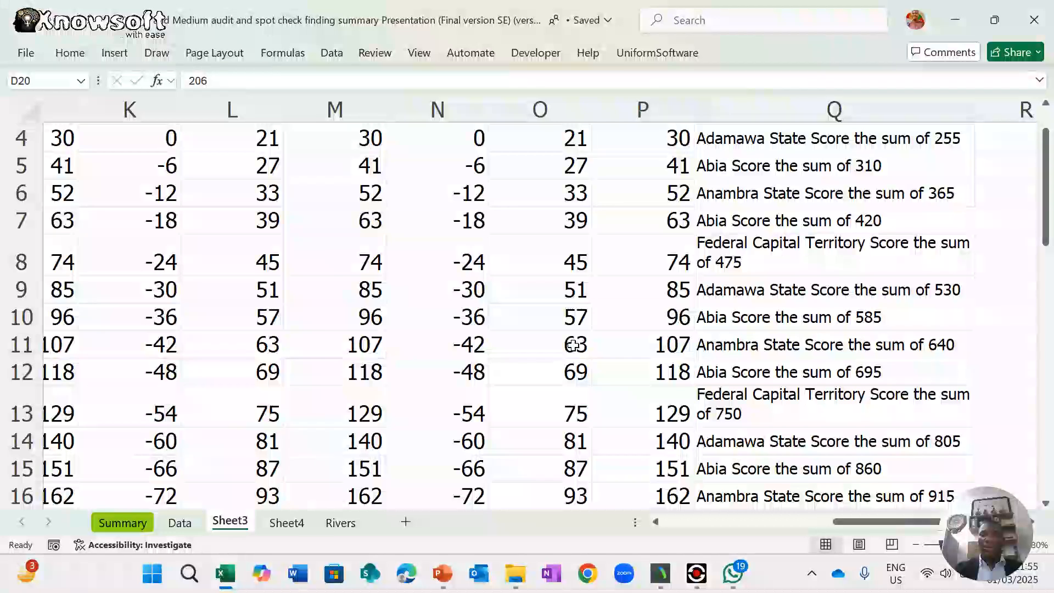
- Look over Sheet3's data from the upper rows down to row 29, checking the AB entries in columns F and N
scroll(574, 345, up, 1)
scroll(574, 344, down, 3)
scroll(573, 345, right, 3)
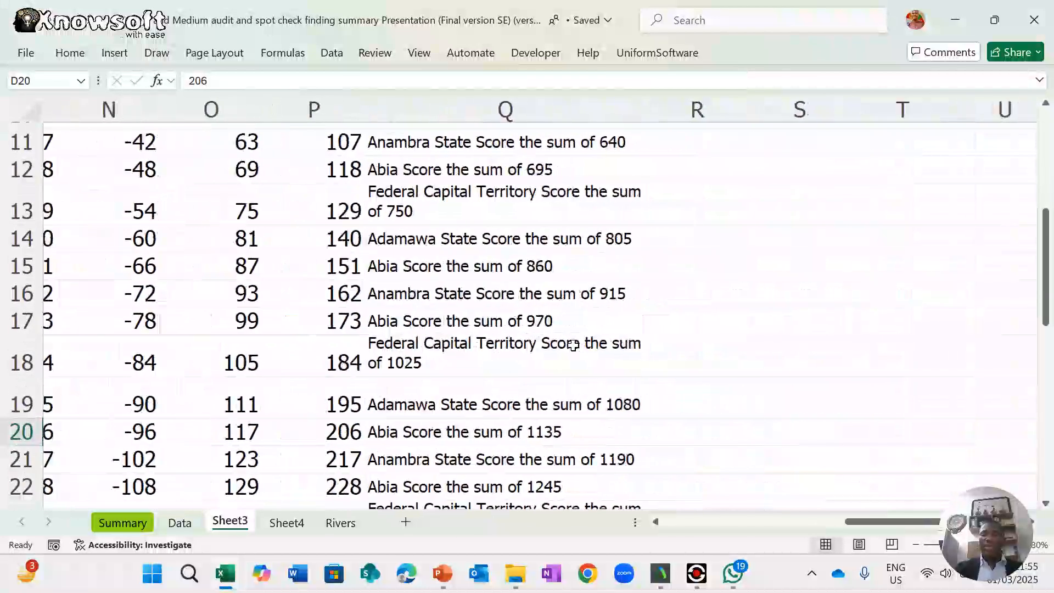
click(780, 327)
scroll(486, 357, left, 10)
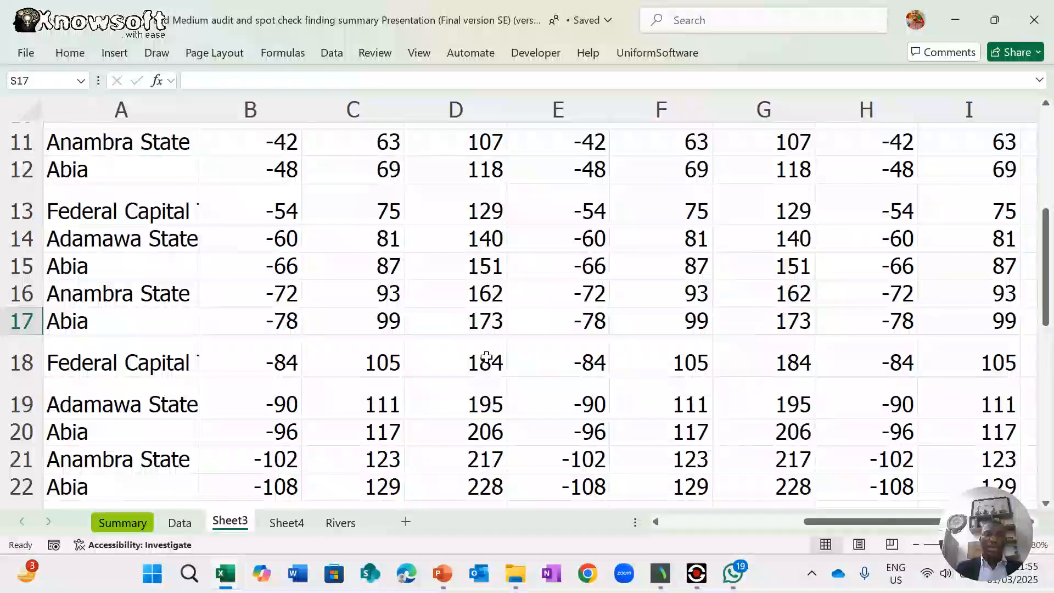
scroll(486, 357, up, 4)
scroll(486, 357, down, 3)
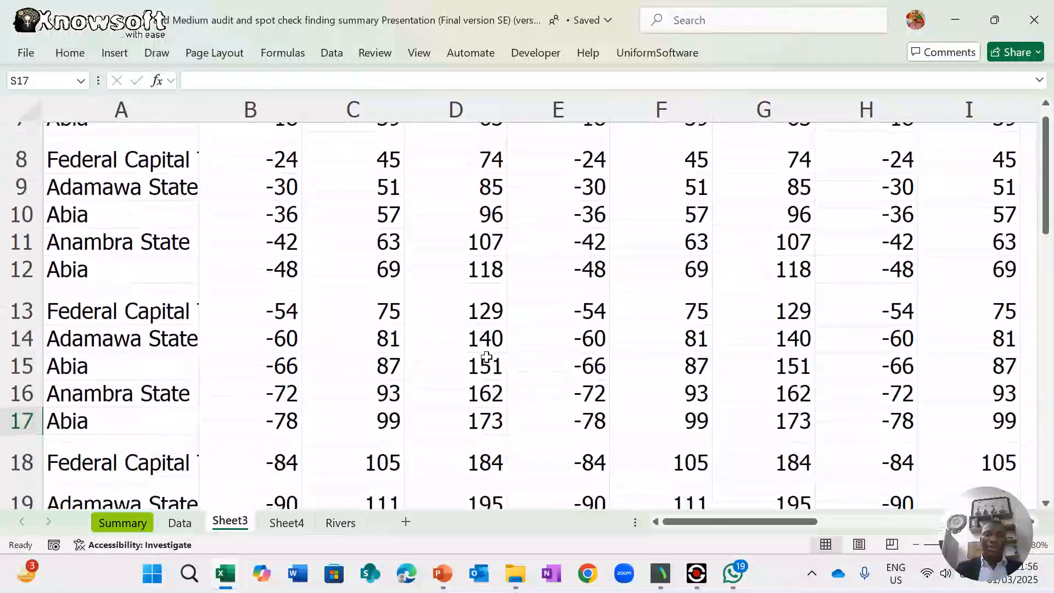
scroll(486, 357, down, 2)
scroll(487, 357, down, 4)
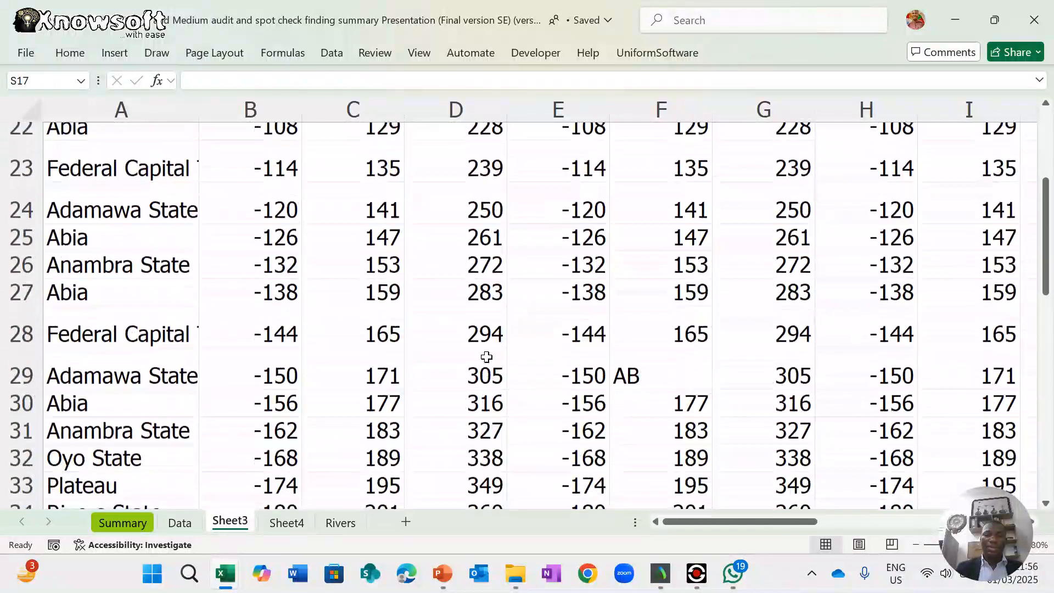
scroll(738, 319, right, 2)
scroll(738, 319, right, 5)
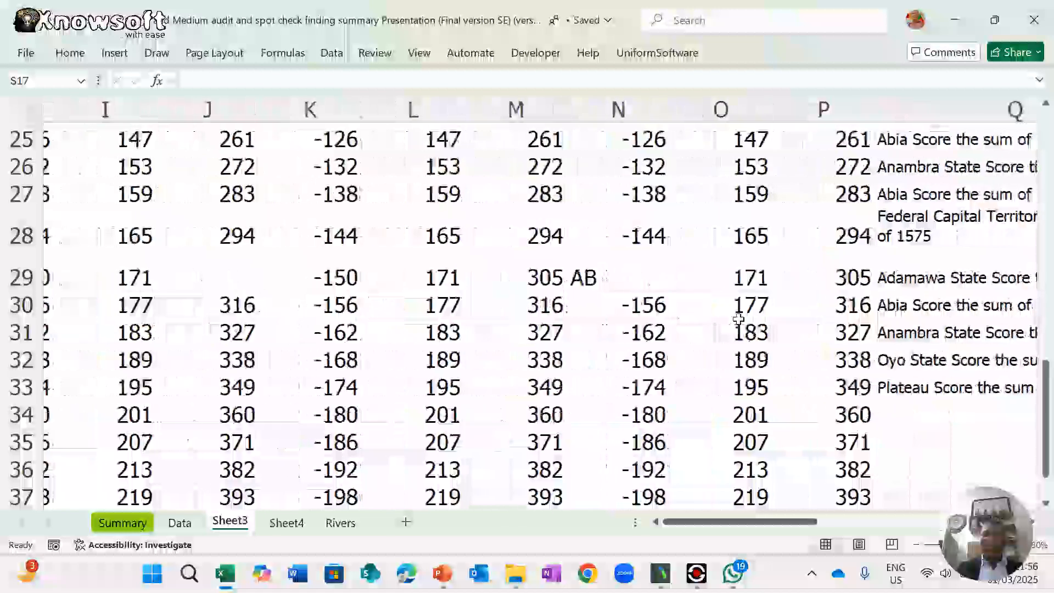
- Replace the numeric criterion in R29's formula with the text "AB" and commit =COUNTIF(B29:P29,"AB")
click(628, 270)
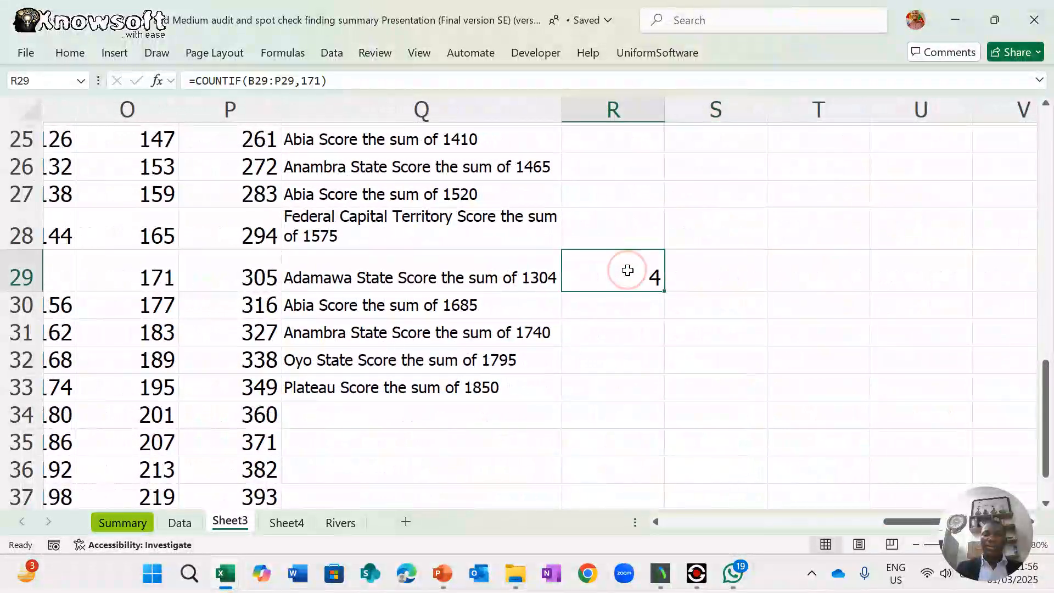
click(324, 81)
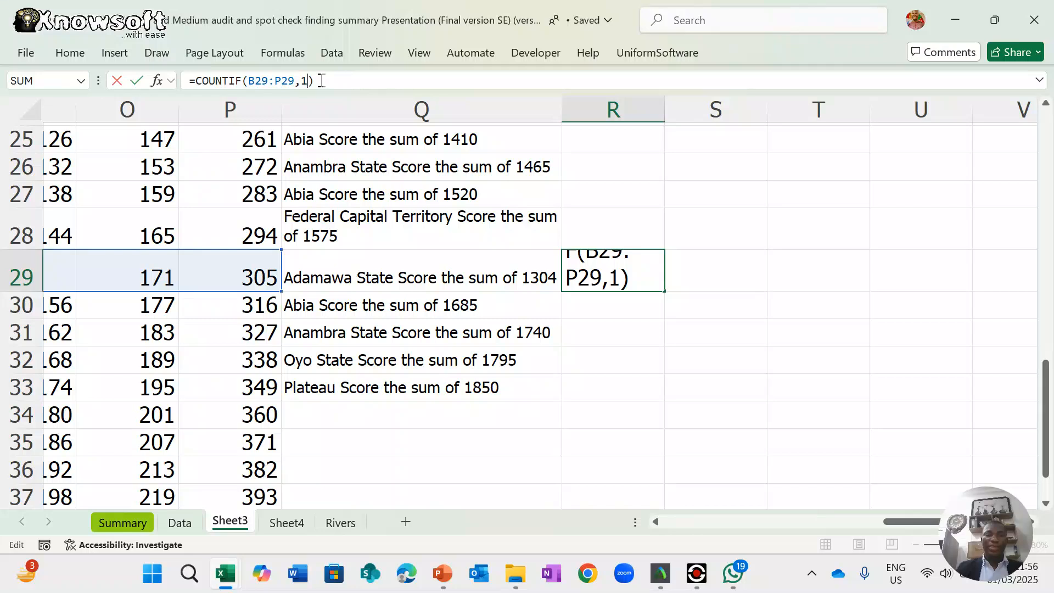
text("A)
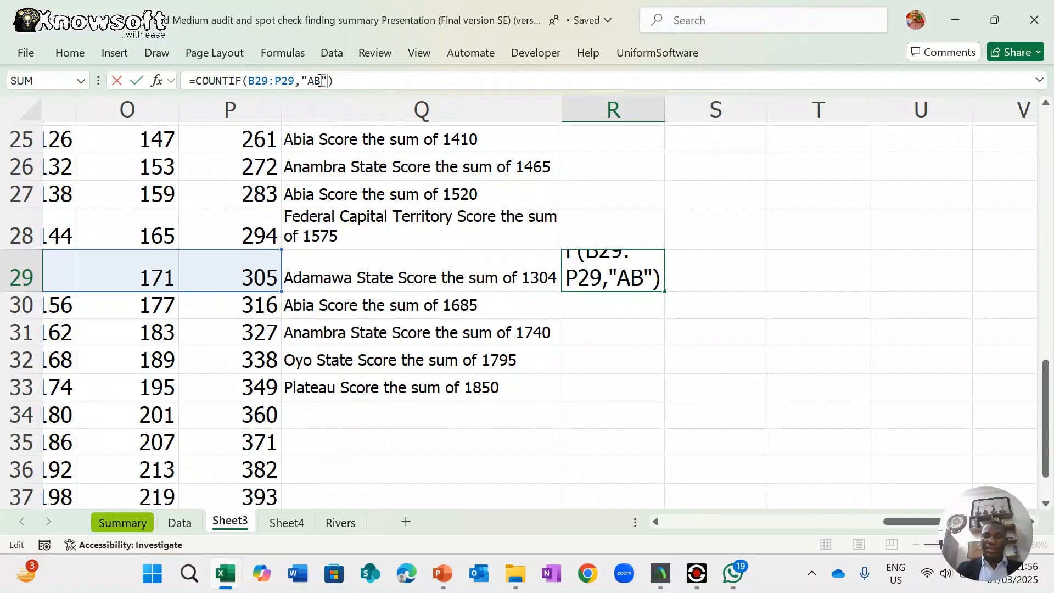
text(B")
key(Return)
key(Return)
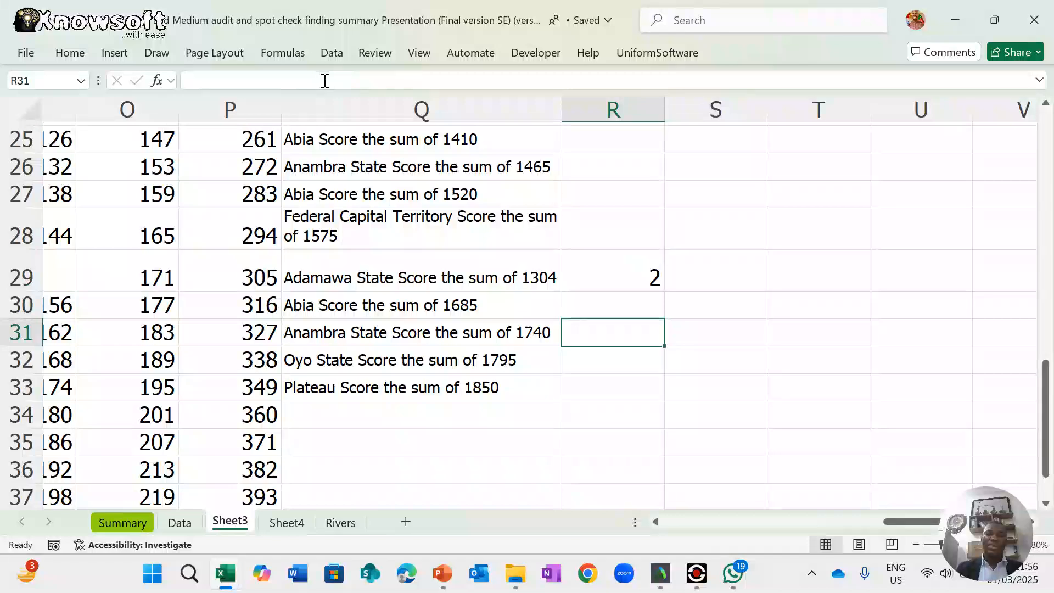
- Try R29's COUNTIF formula without quotation marks around AB, committing =COUNTIF(B29:P29,AB), and reselect the cell to check it
click(611, 269)
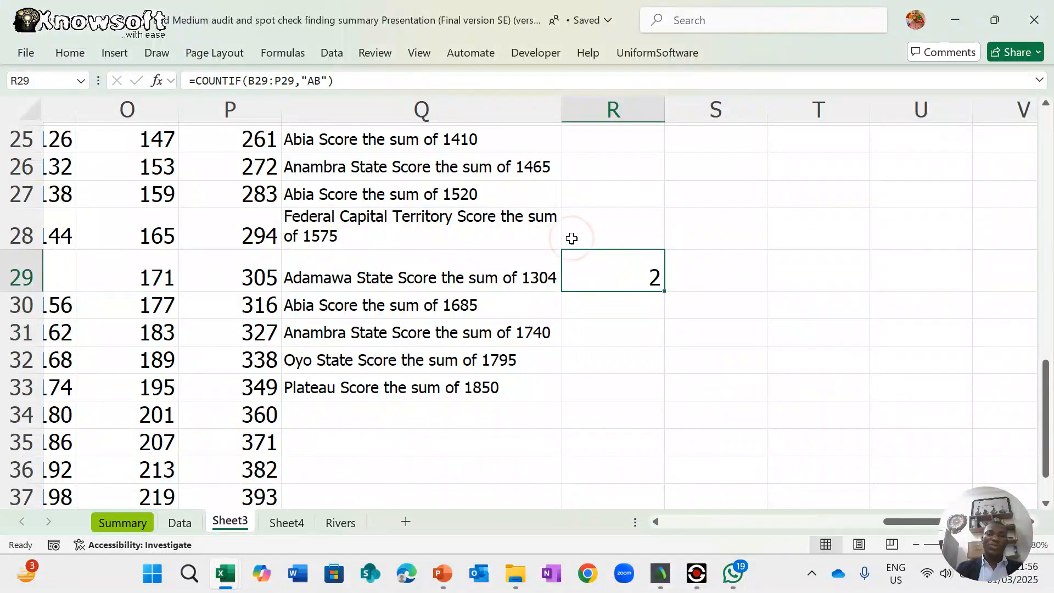
click(311, 80)
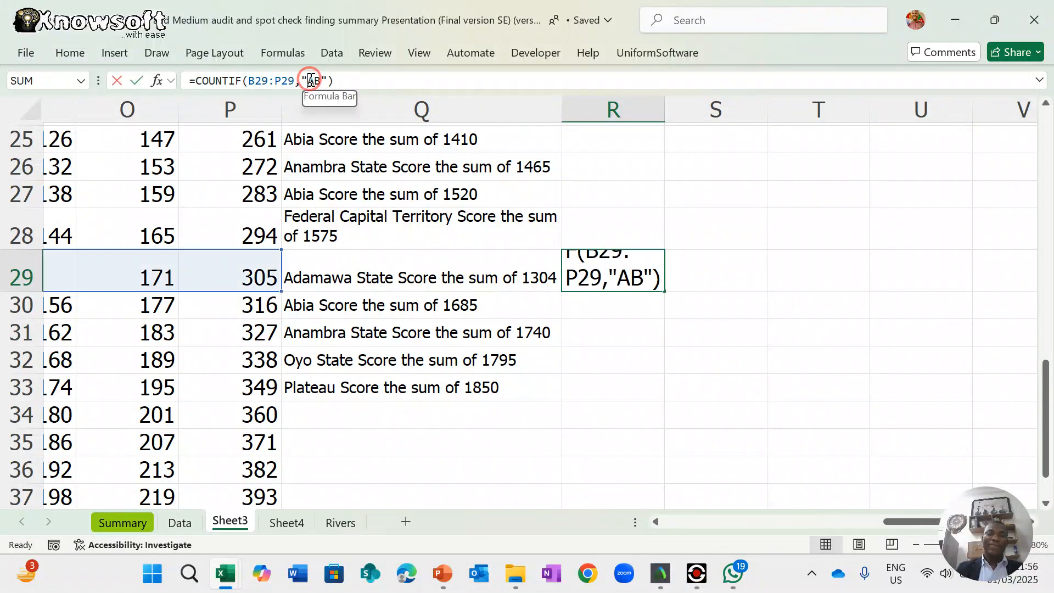
key(BackSpace)
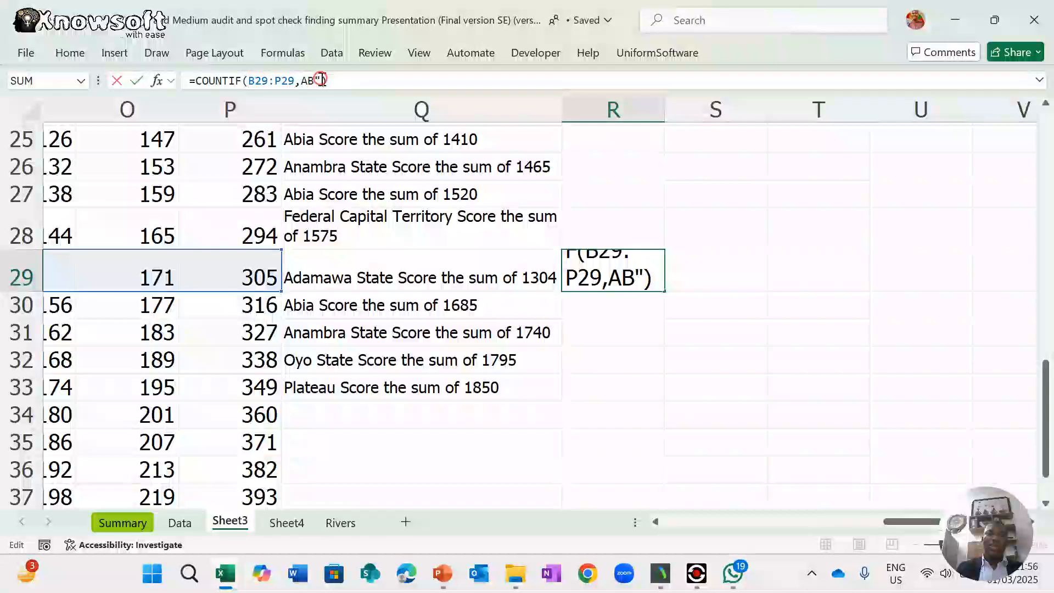
key(BackSpace)
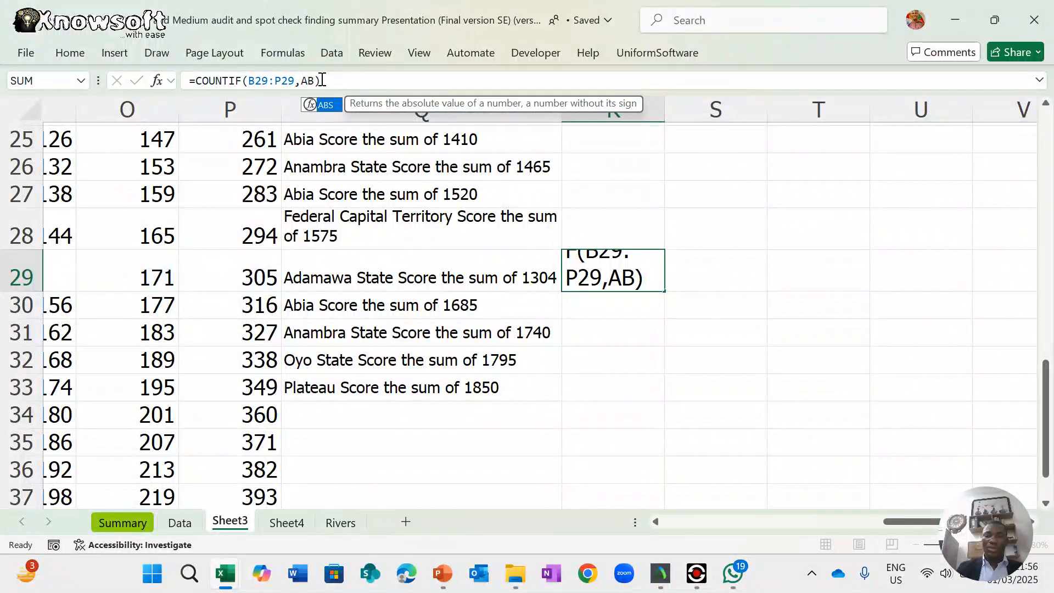
key(Return)
key(Up)
key(Up)
key(Up)
key(Up)
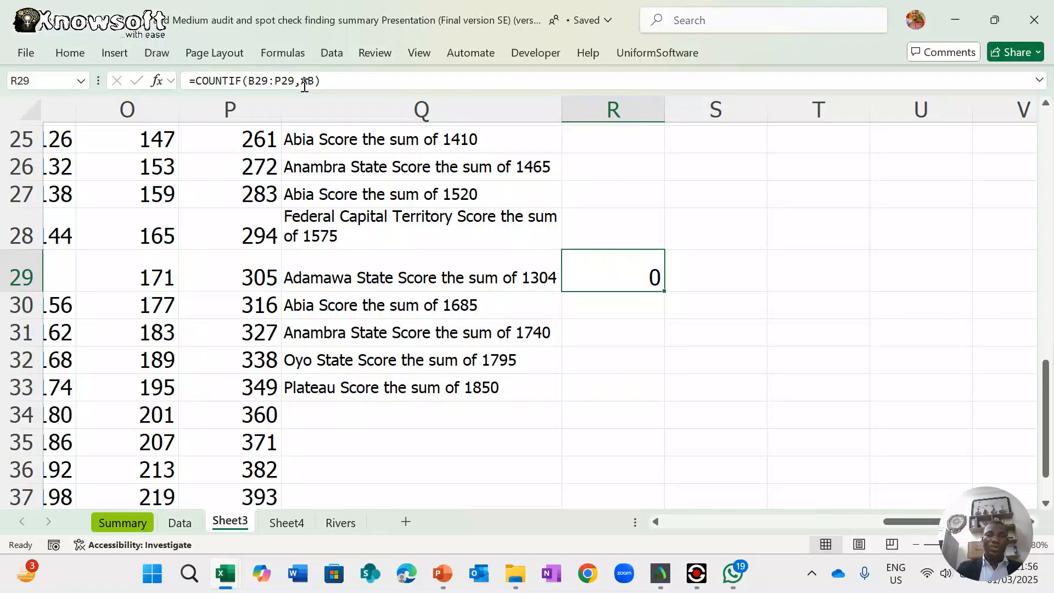
- Put the quotation marks back around AB in R29's formula and commit =COUNTIF(B29:P29,"AB")
click(305, 83)
text(")
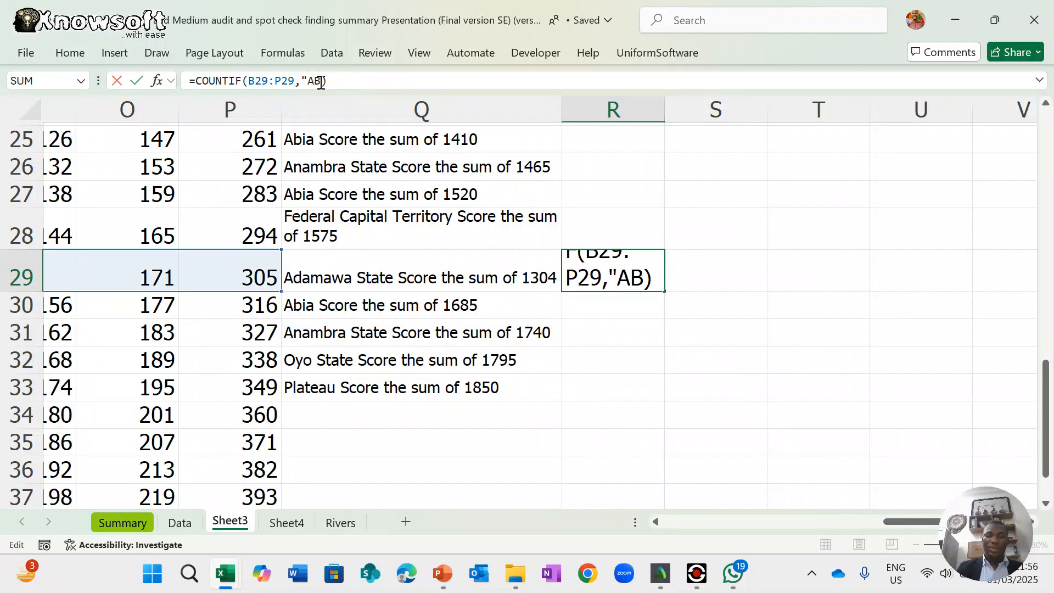
text(")
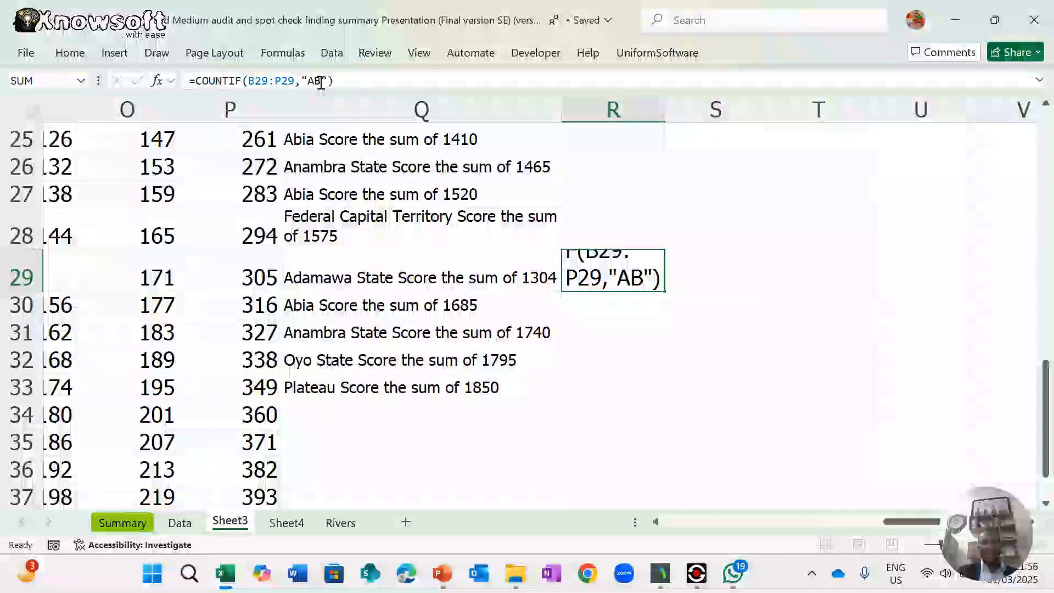
key(Return)
key(Down)
key(Down)
key(Down)
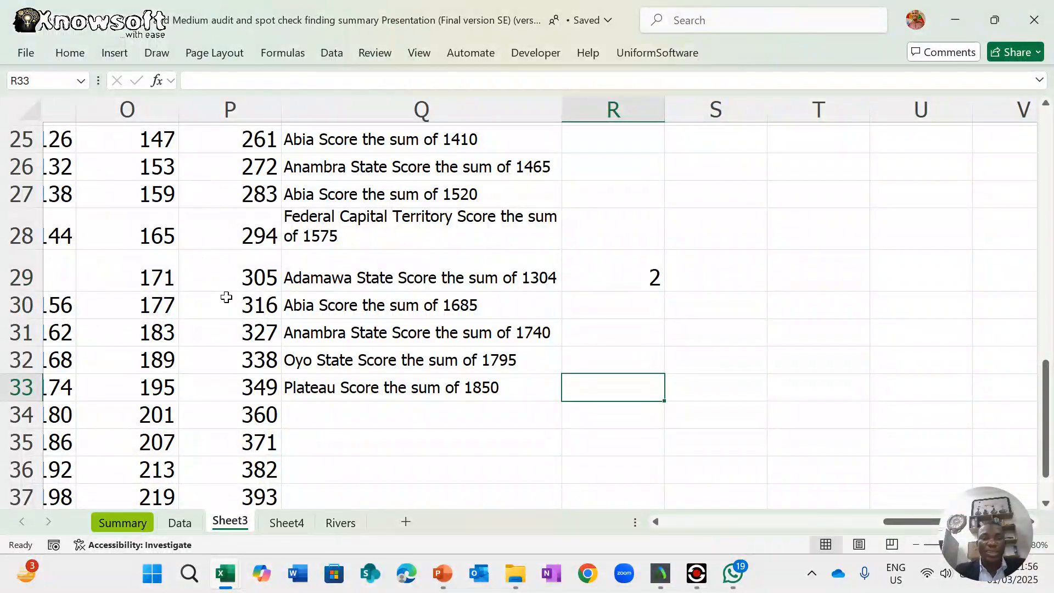
- Examine row 29 across all its columns to verify which cells contain AB
scroll(227, 297, left, 3)
scroll(226, 297, left, 8)
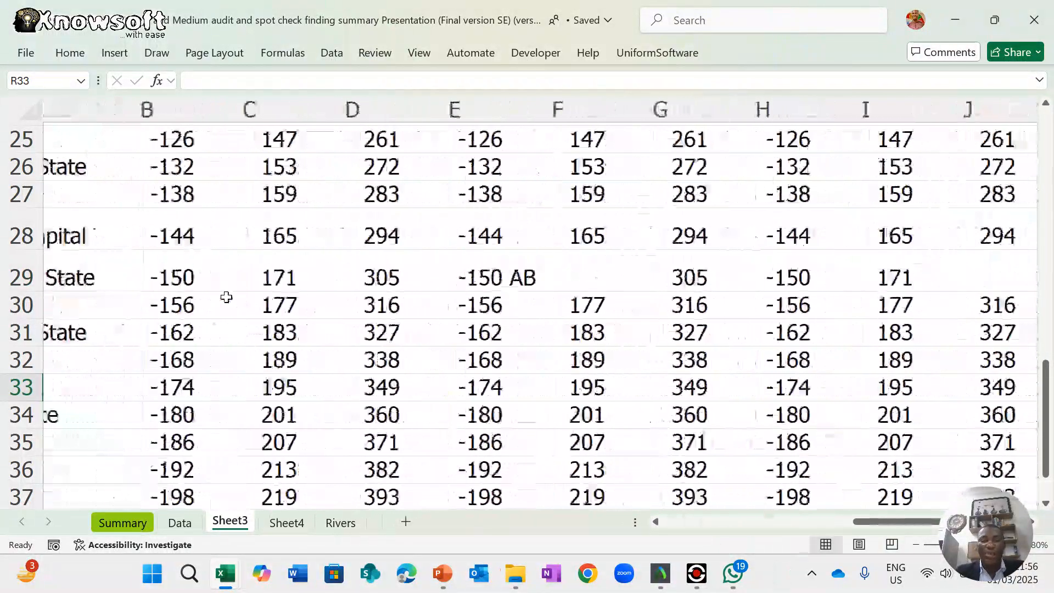
scroll(227, 298, right, 1)
scroll(220, 300, right, 1)
scroll(497, 281, right, 12)
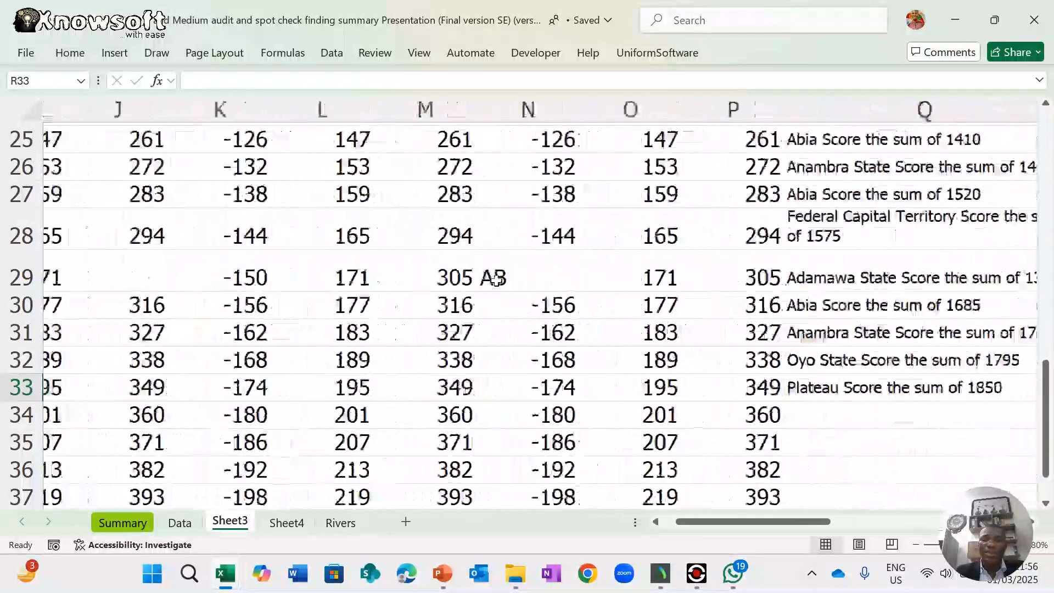
scroll(497, 280, left, 12)
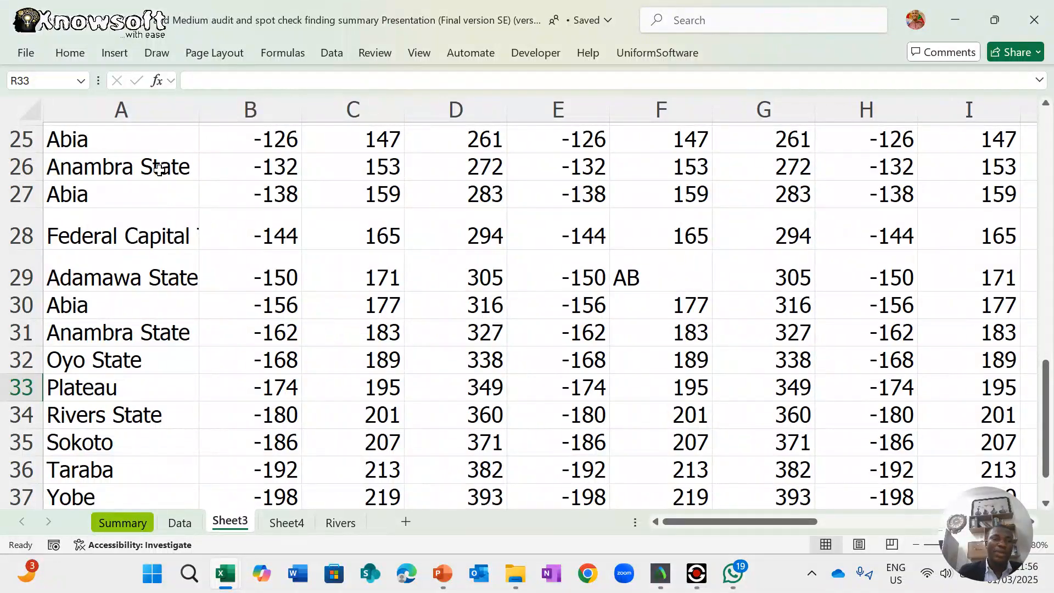
- Start a COUNTIF formula in A39, directly below the state names in column A
drag(134, 135, 134, 426)
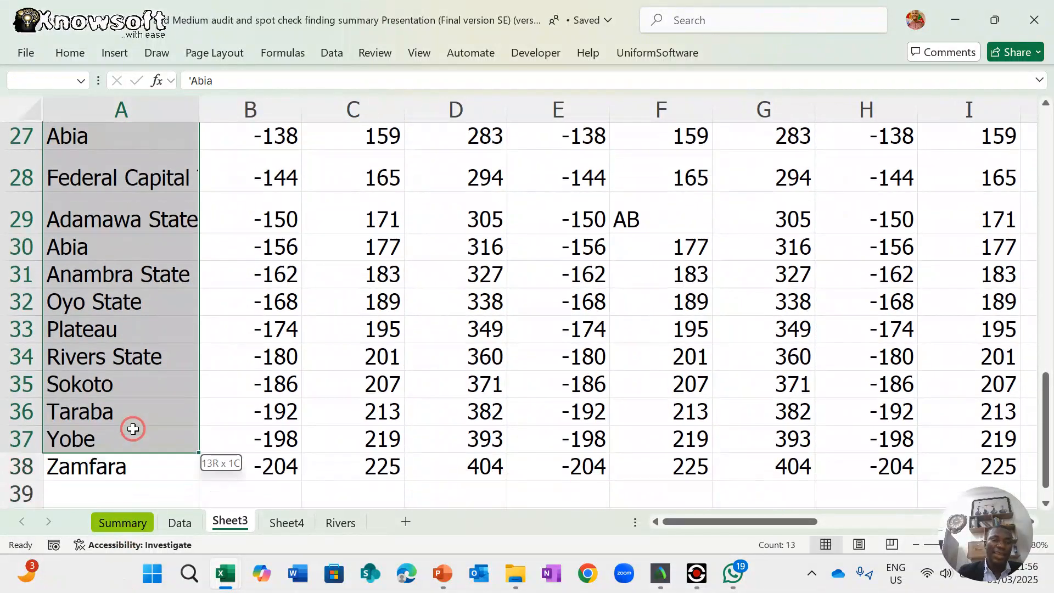
click(116, 490)
text(=)
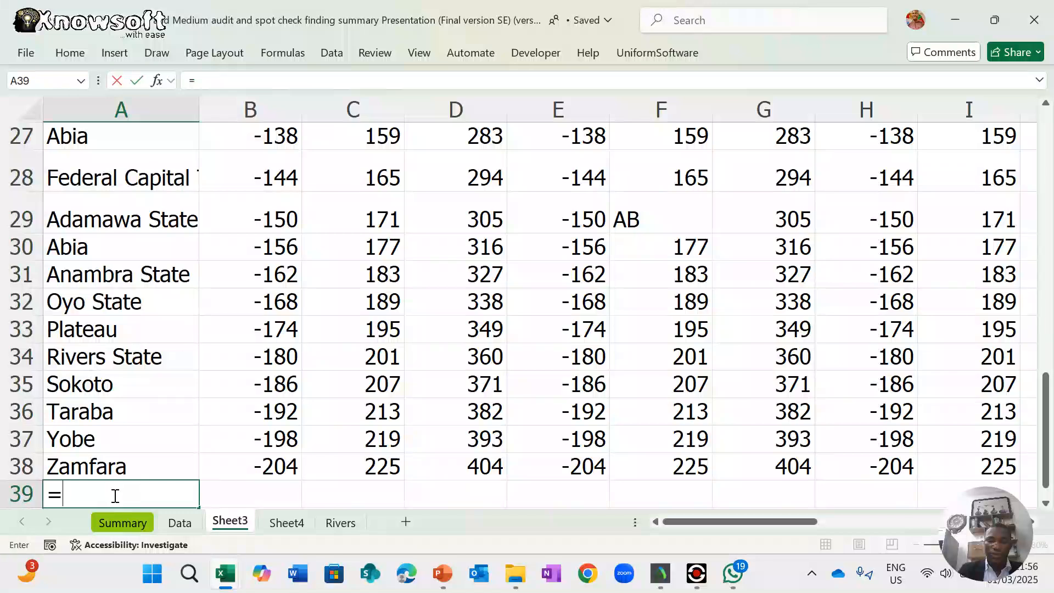
text(coun)
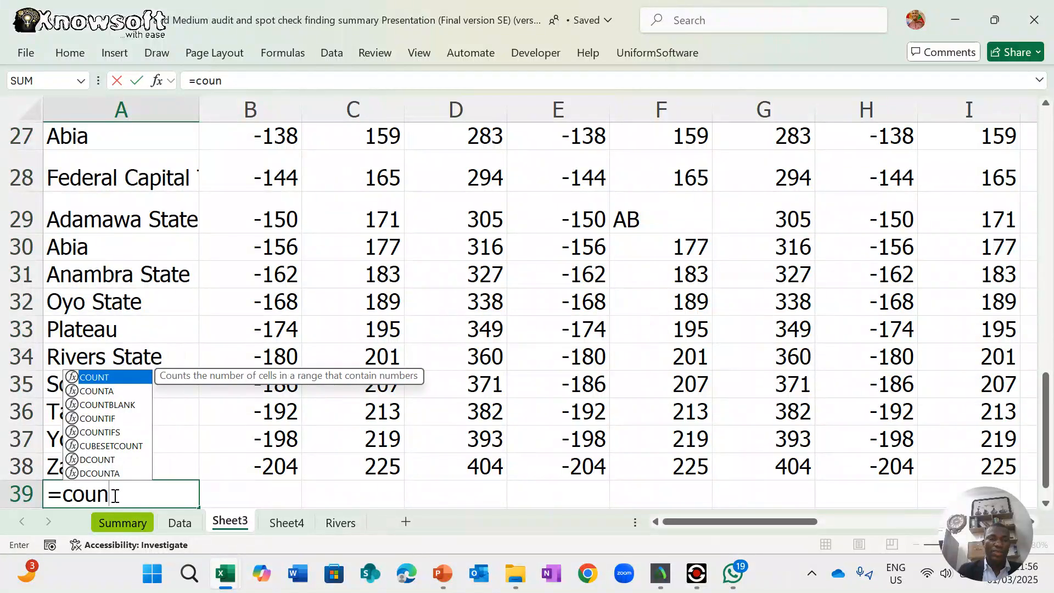
double_click(111, 377)
key(BackSpace)
text(if)
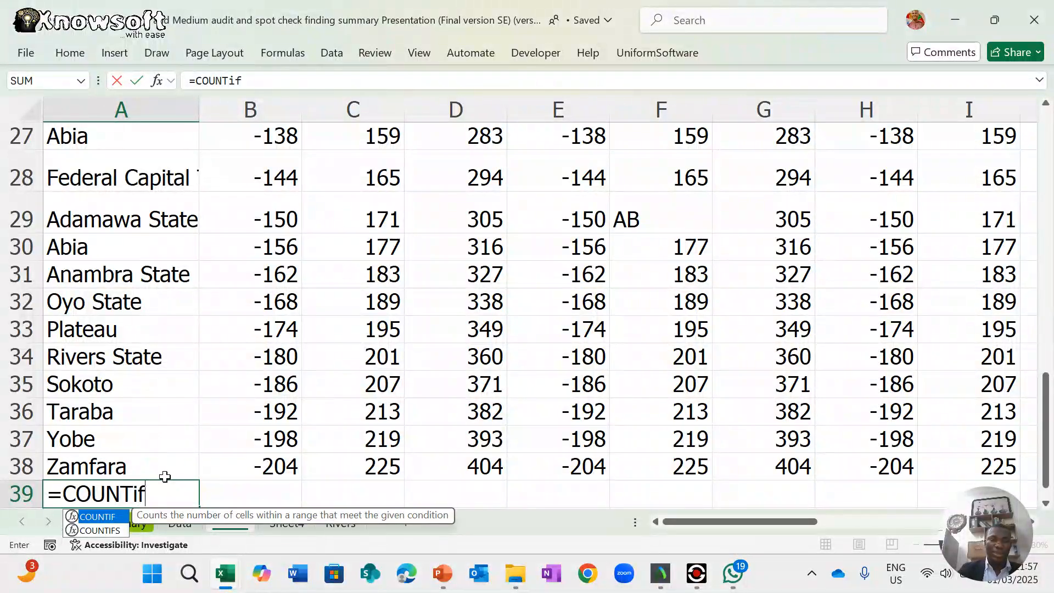
text(()
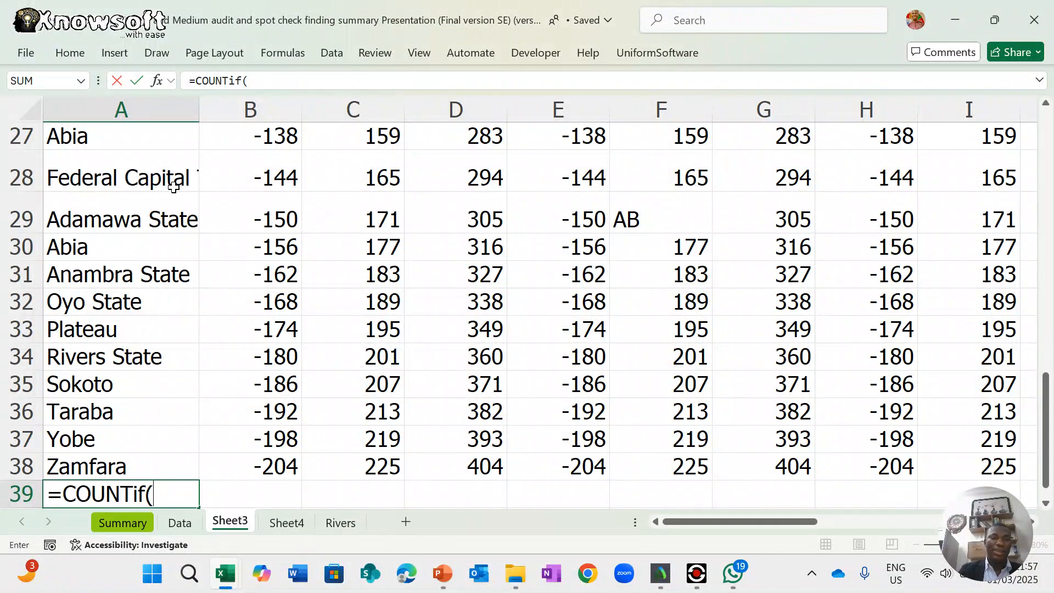
- Complete A39's formula with the range A2:A38 and the criterion "Abia", and commit =COUNTIF(A2:A38,"Abia")
scroll(174, 187, up, 9)
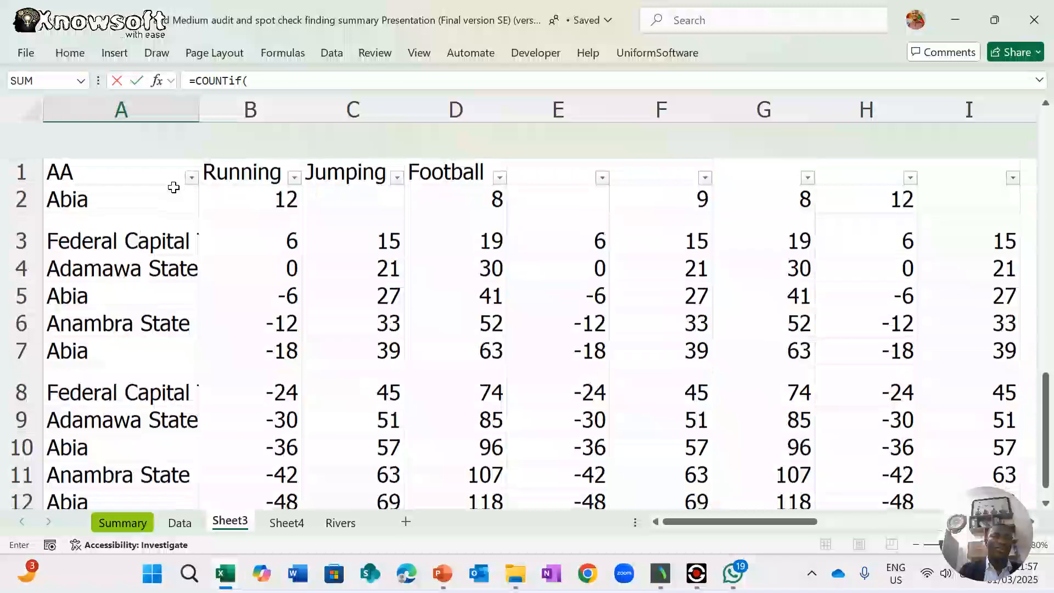
drag(118, 168, 141, 396)
text(,)
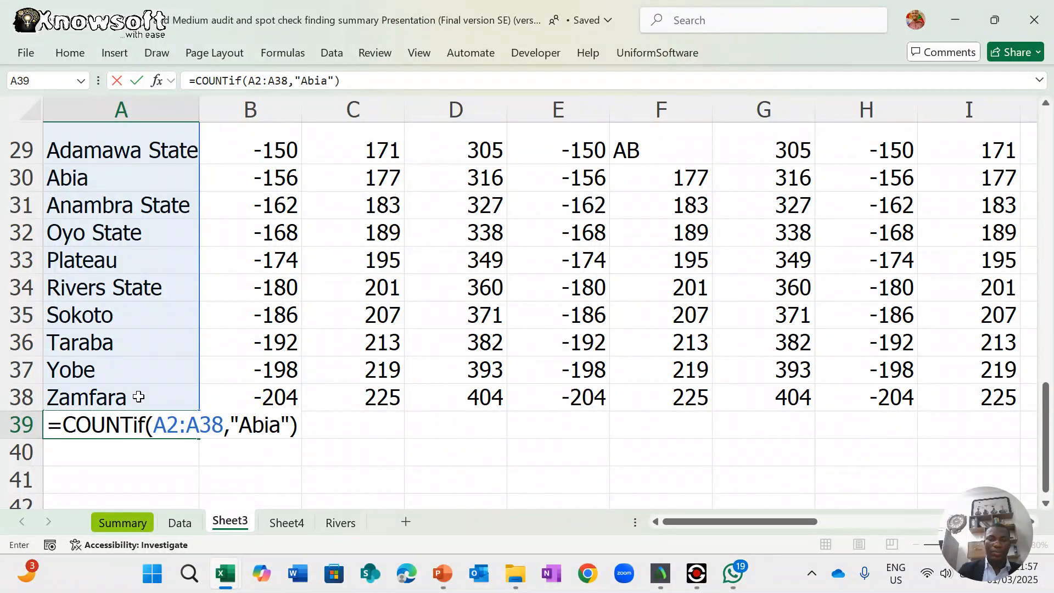
text("Abia"))
key(Return)
key(Down)
key(Down)
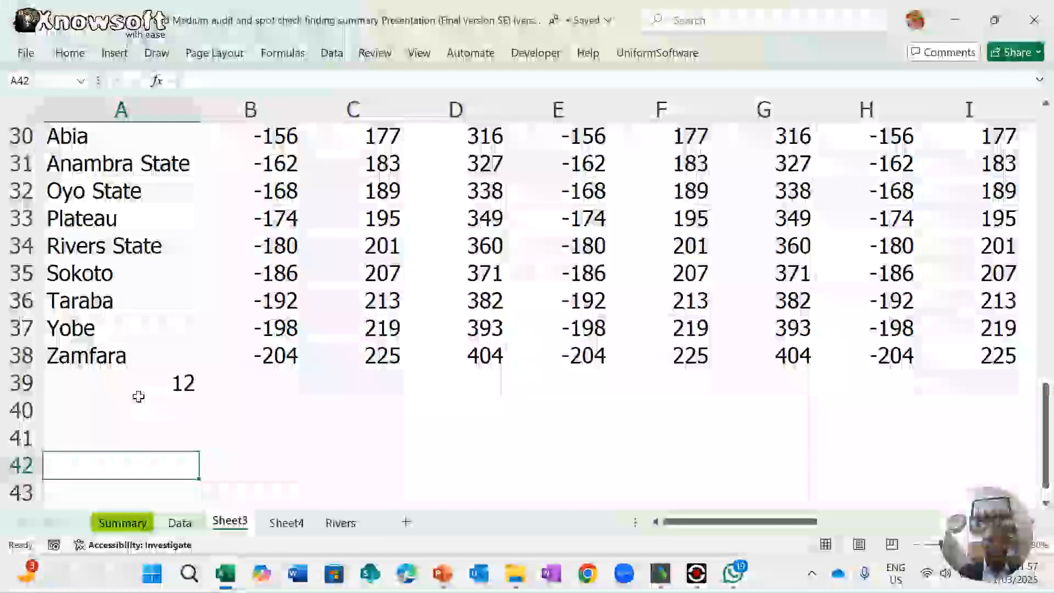
- Switch to the KNowsoft Training presentation in PowerPoint and read the ISNUMBER and SEARCH explanation on slide 7
scroll(150, 265, up, 10)
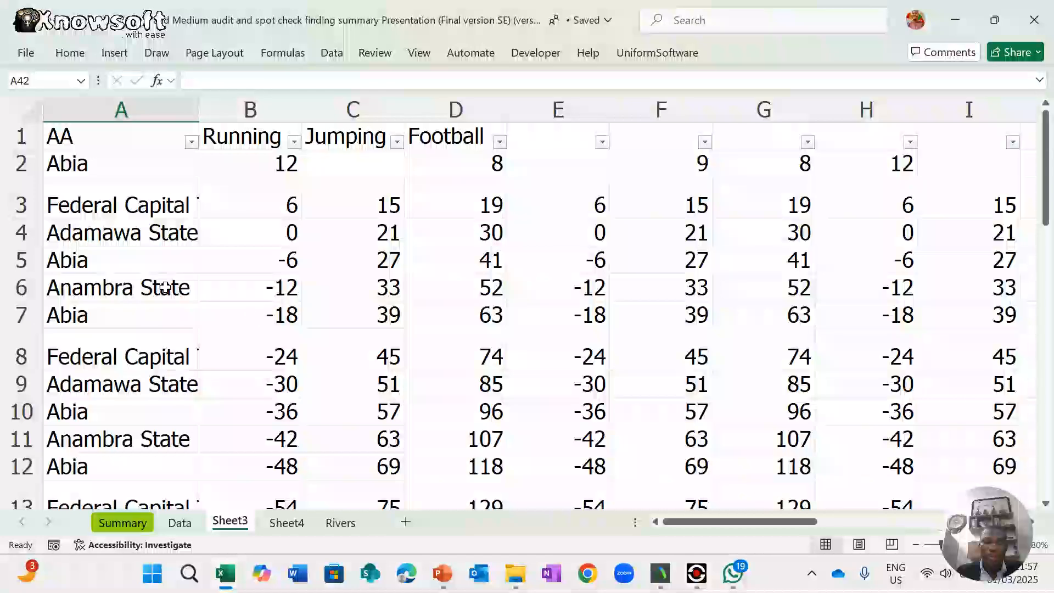
mouse_move(439, 587)
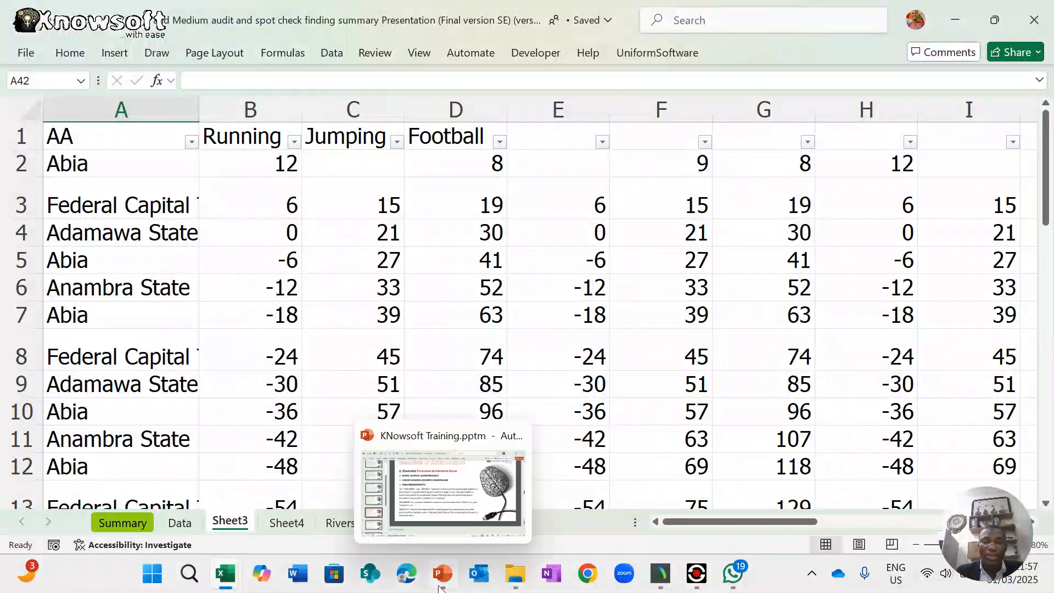
click(450, 481)
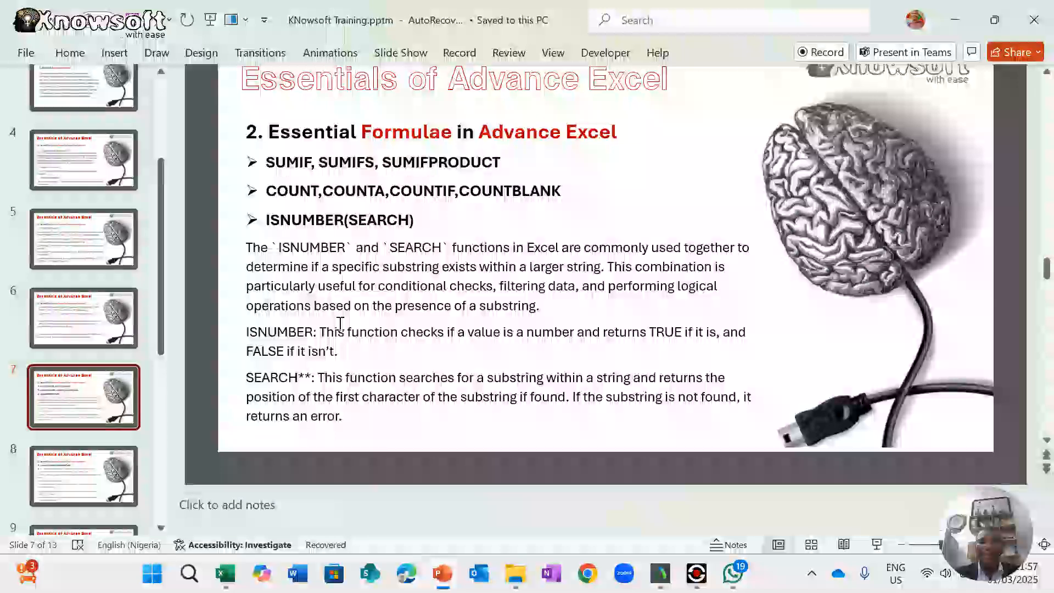
- Return to the UNICEF analysis workbook in Excel, glance at the Rivers sheet and open Sheet4
mouse_move(235, 583)
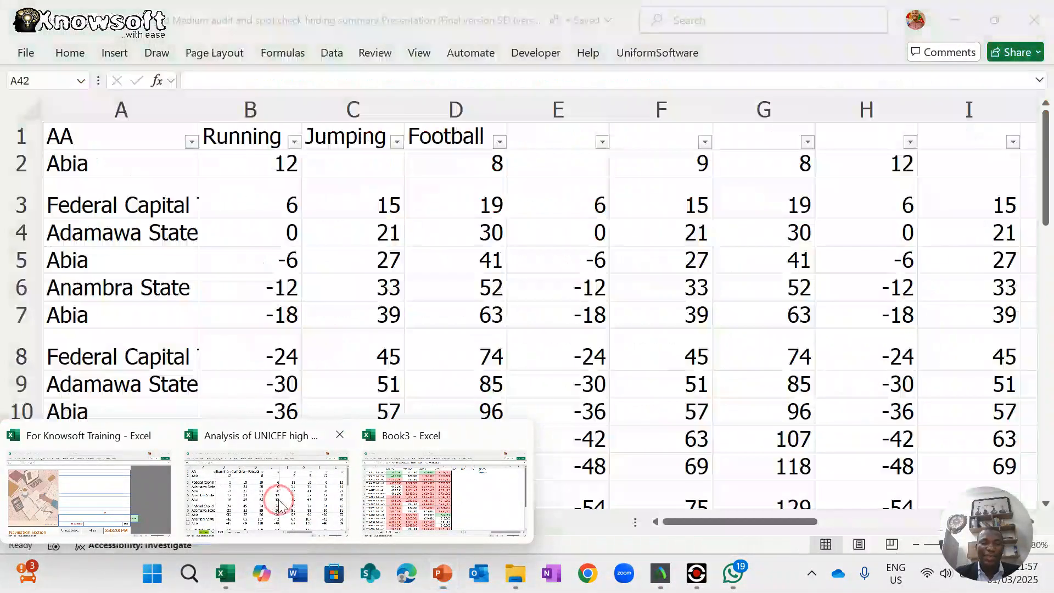
click(279, 504)
scroll(482, 415, right, 3)
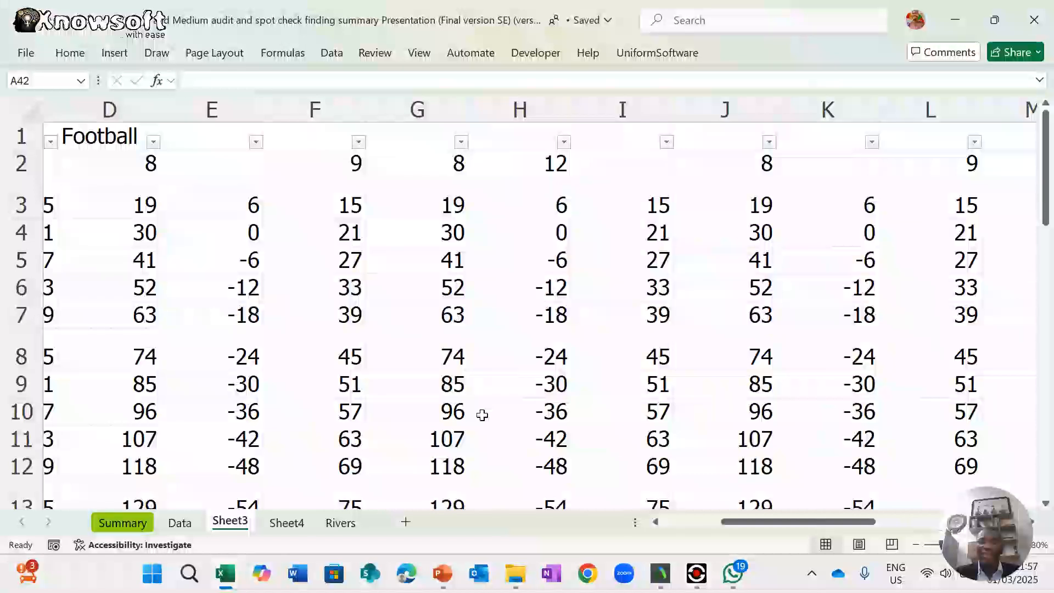
click(331, 531)
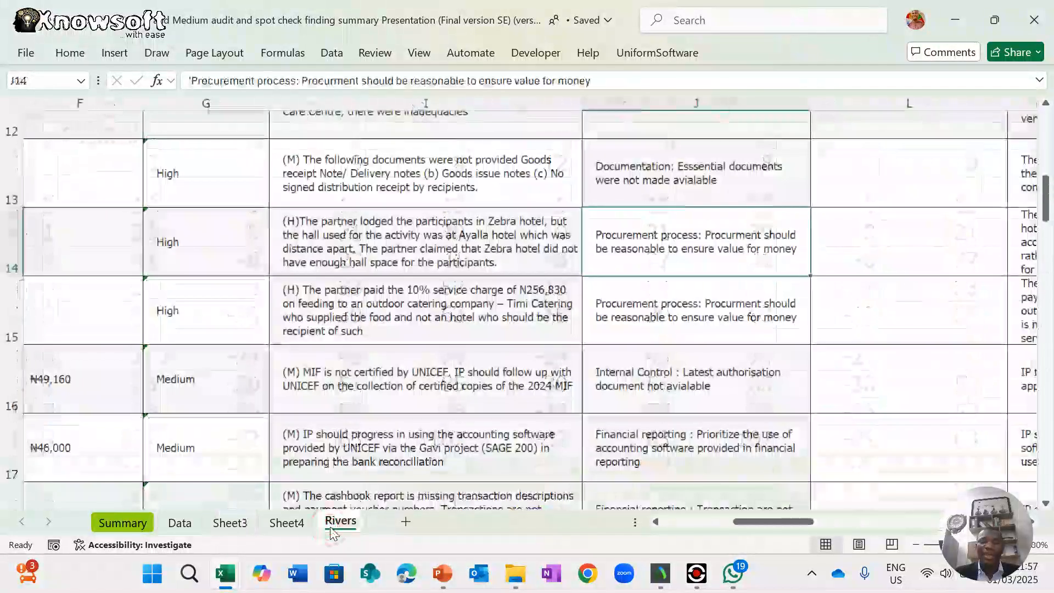
click(283, 523)
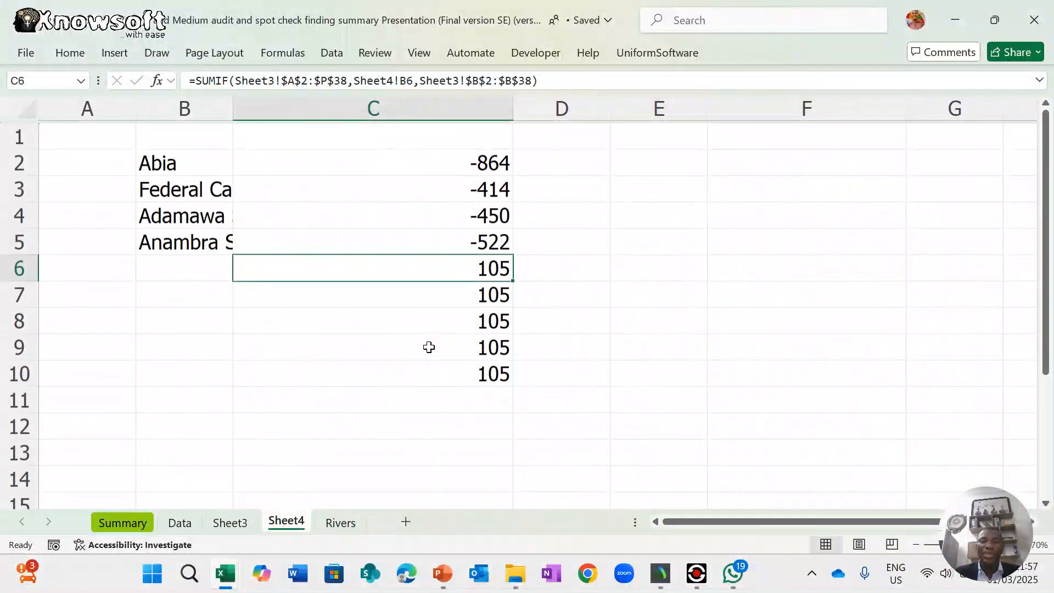
- Clear the contents of cells B2:C10 on Sheet4
mouse_move(192, 162)
mouse_down()
mouse_move(417, 305)
mouse_move(432, 376)
mouse_up()
key(Delete)
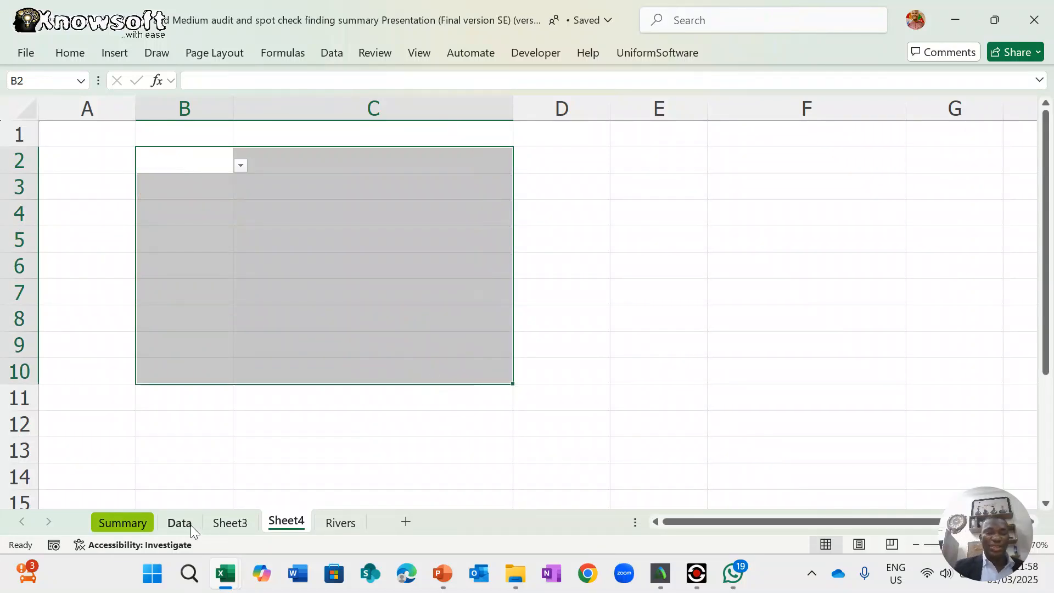
- Switch to the KNowsoft Training presentation in PowerPoint and read slide 7 on ISNUMBER and SEARCH as a slide show
mouse_move(446, 584)
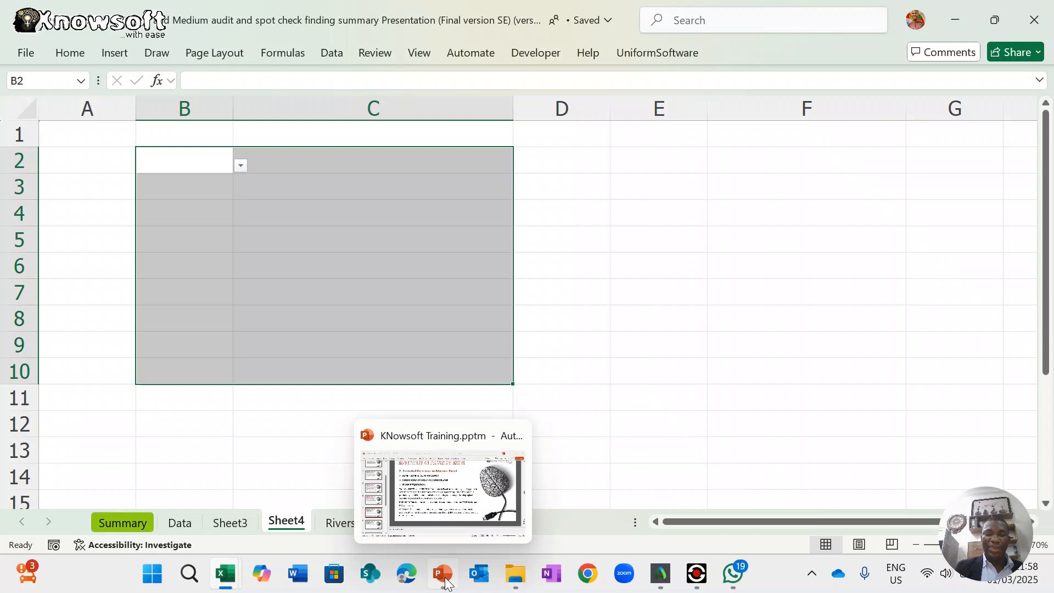
click(456, 501)
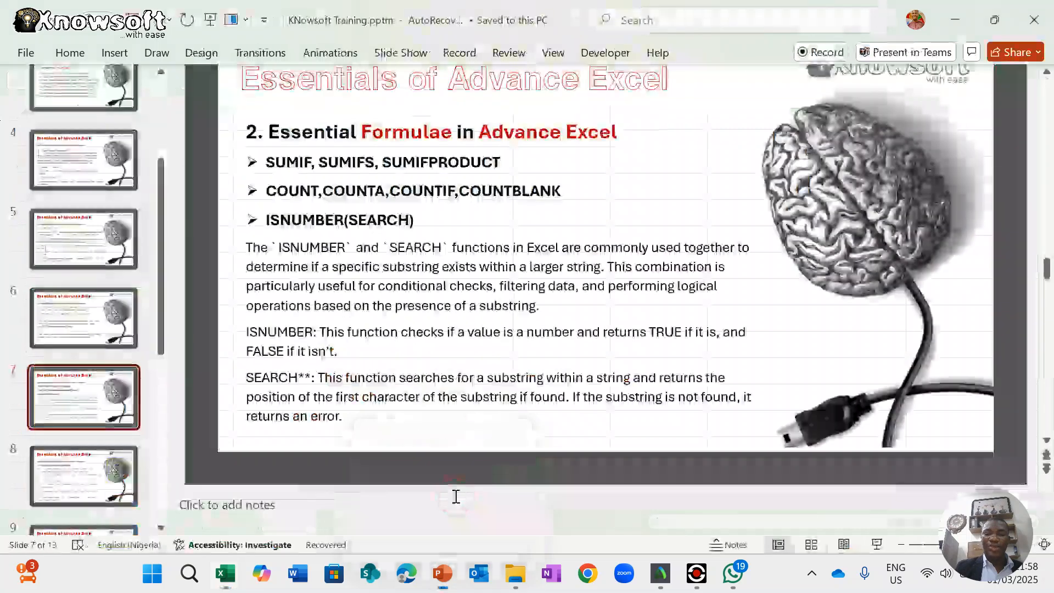
click(876, 545)
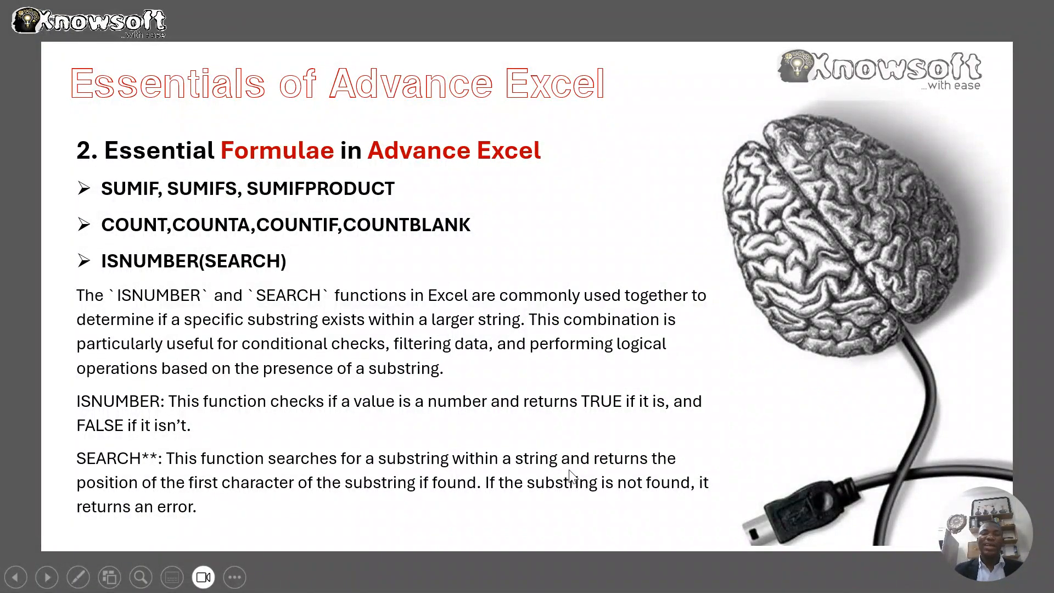
key(Escape)
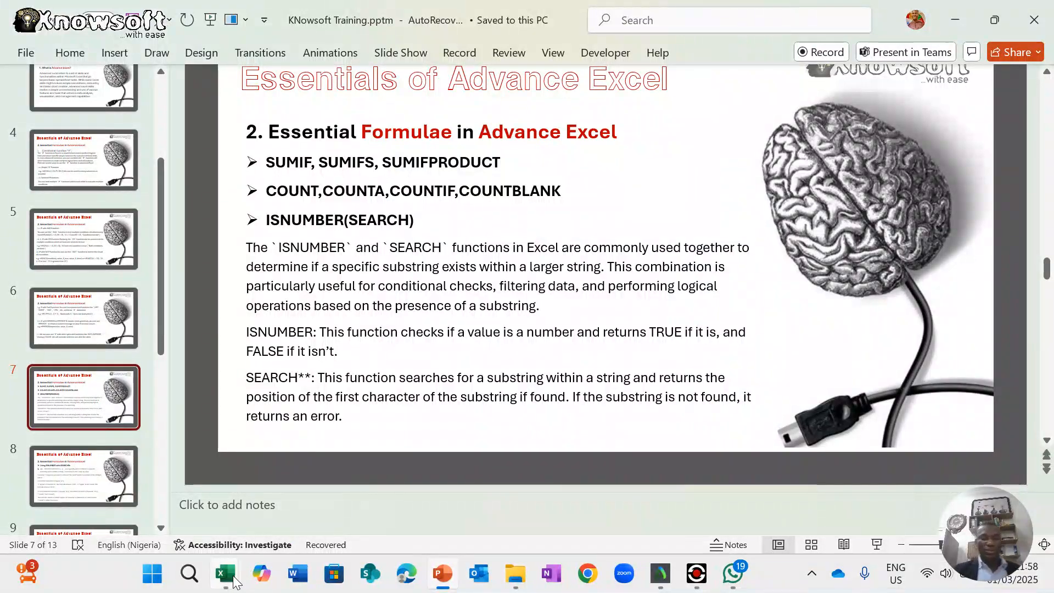
- Switch to the Book3 workbook in Excel and look through Sheet1, Sheet3 and the Rivers sheet for suitable example text
mouse_move(225, 574)
mouse_move(295, 509)
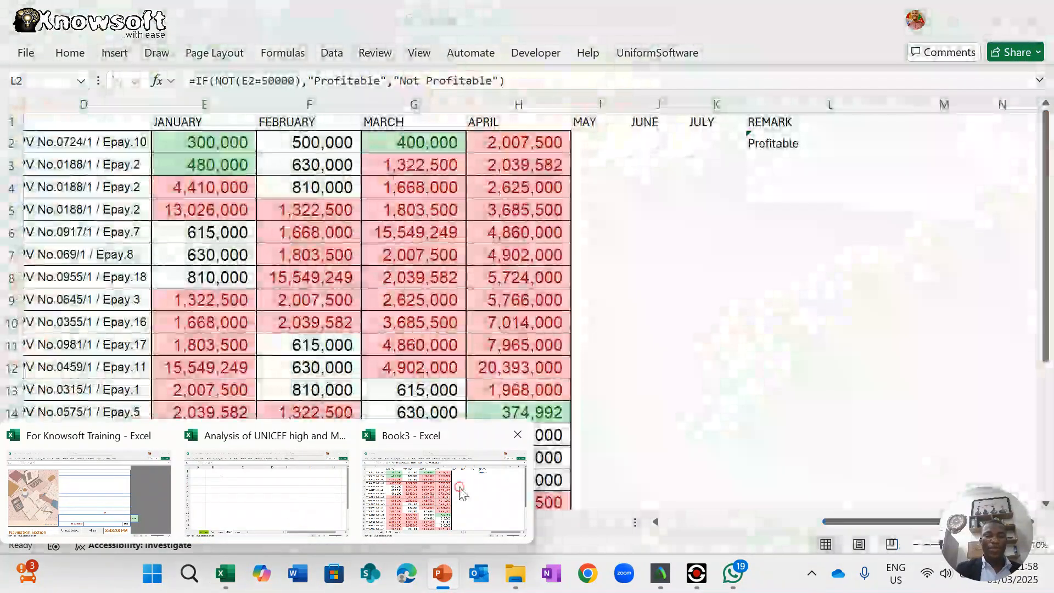
click(373, 489)
scroll(510, 293, up, 2)
scroll(509, 294, down, 1)
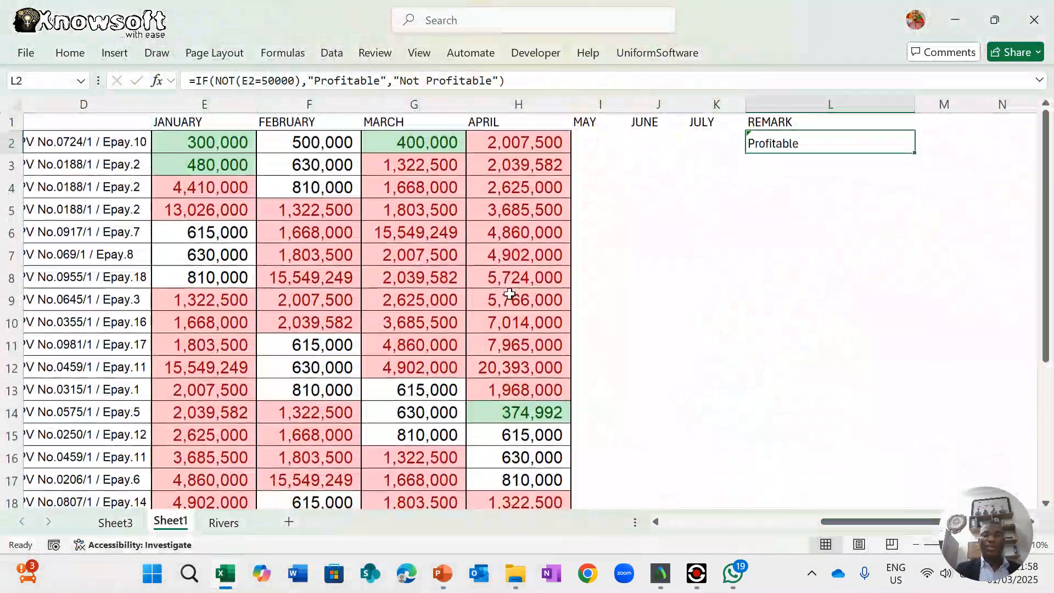
click(114, 515)
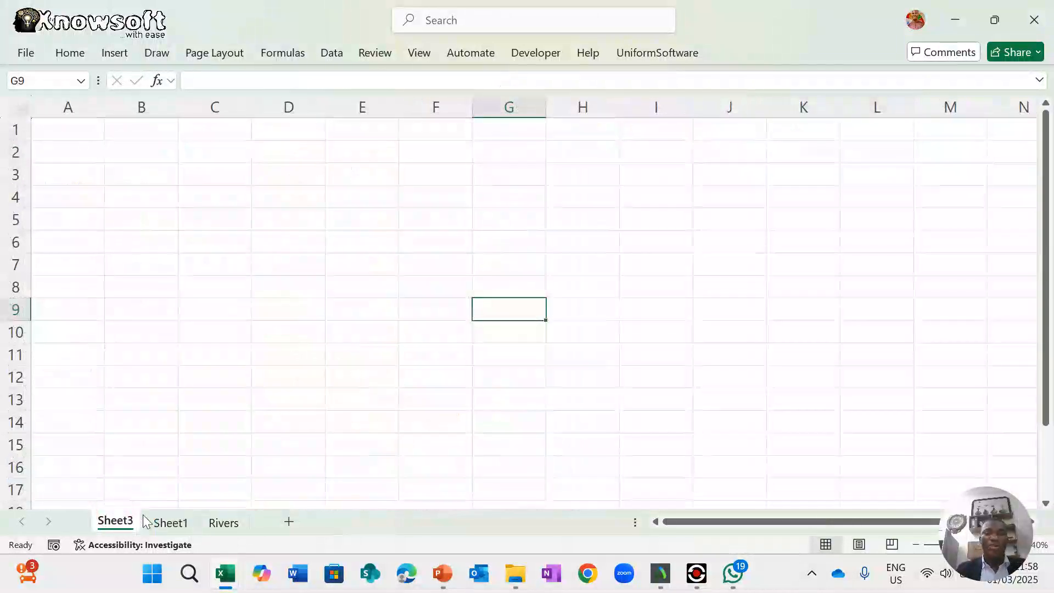
click(225, 521)
scroll(217, 473, right, 5)
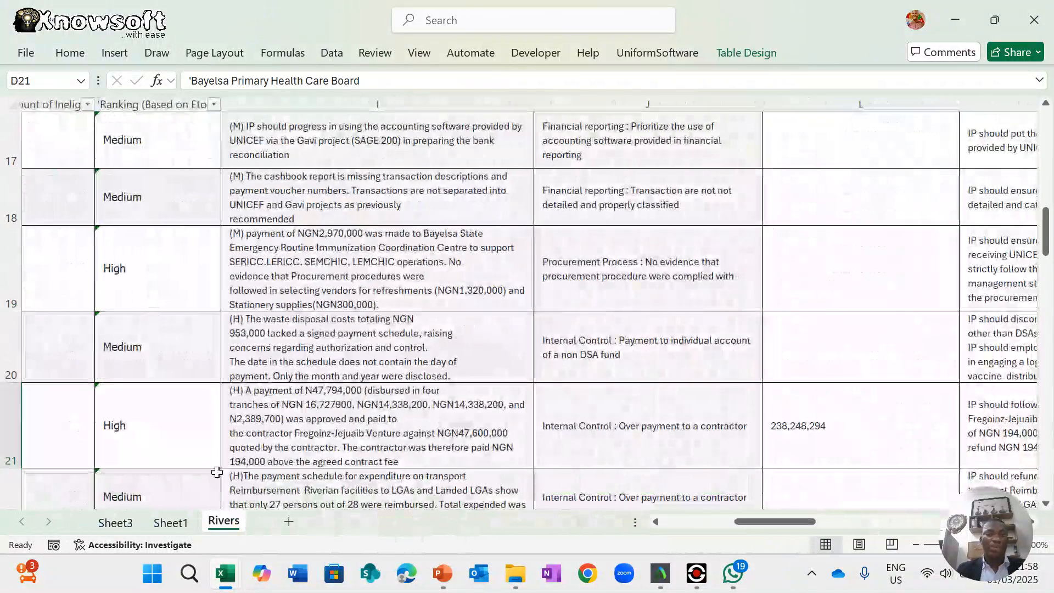
click(172, 524)
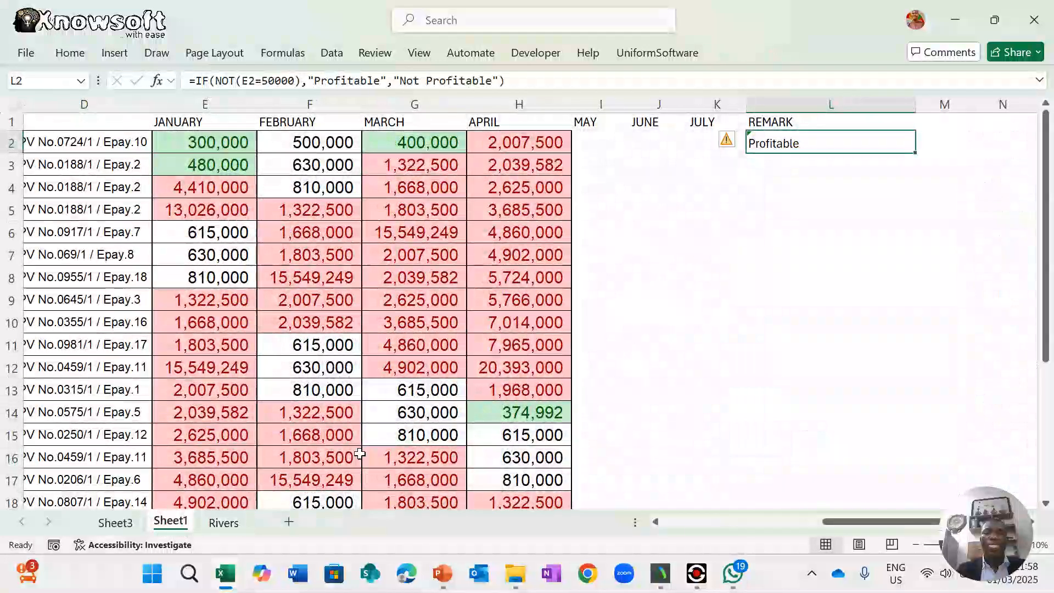
click(225, 523)
scroll(742, 279, right, 10)
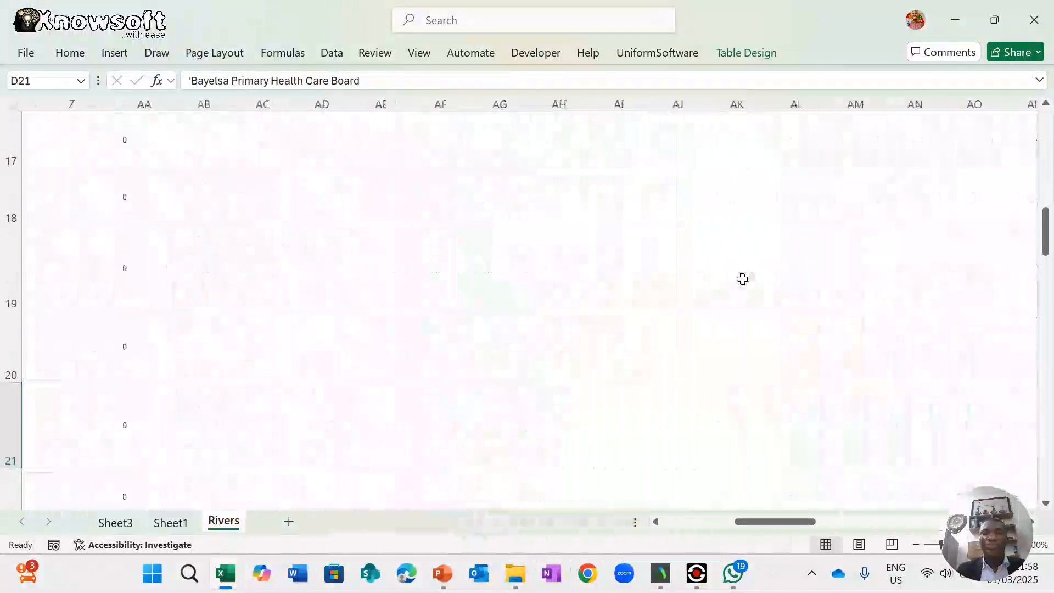
scroll(743, 279, left, 2)
scroll(743, 279, up, 2)
scroll(743, 279, up, 5)
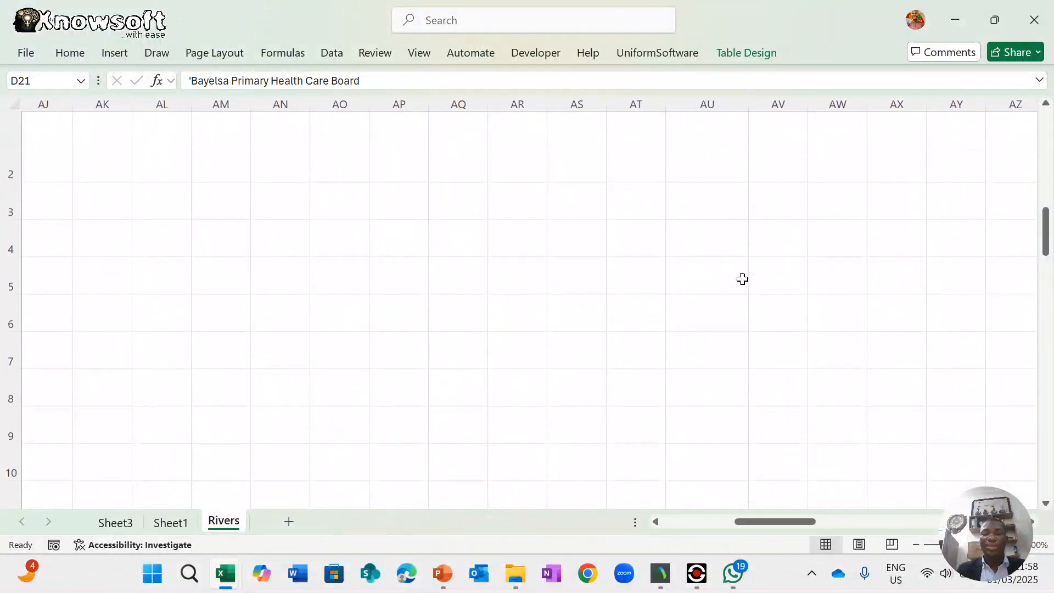
scroll(742, 279, left, 6)
scroll(743, 279, left, 4)
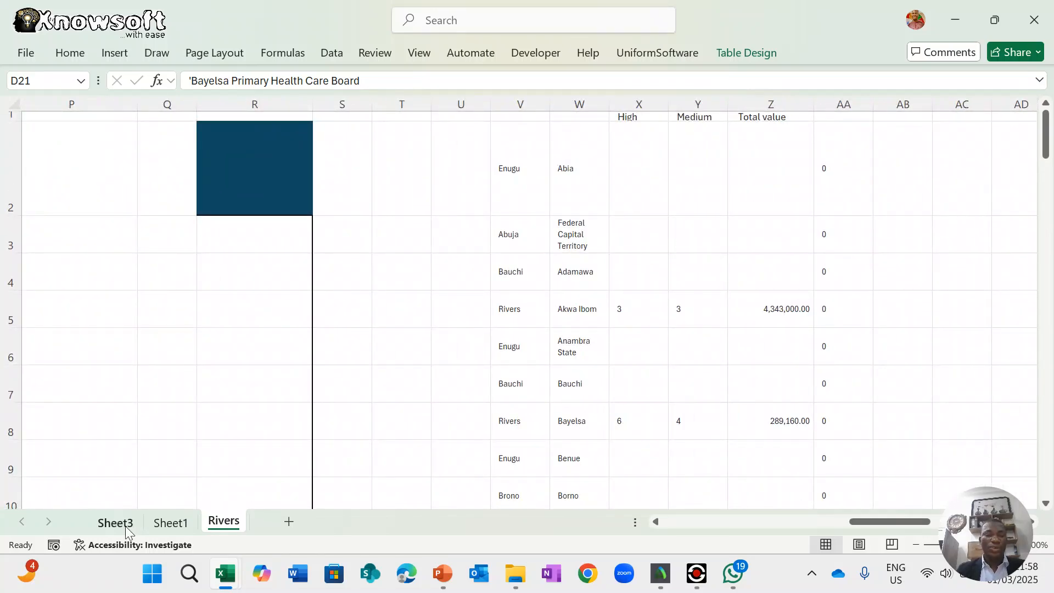
- Return to Sheet1 of Book3 and examine the payment descriptions in column C and the free columns beyond the monthly figures
click(170, 523)
scroll(424, 335, left, 5)
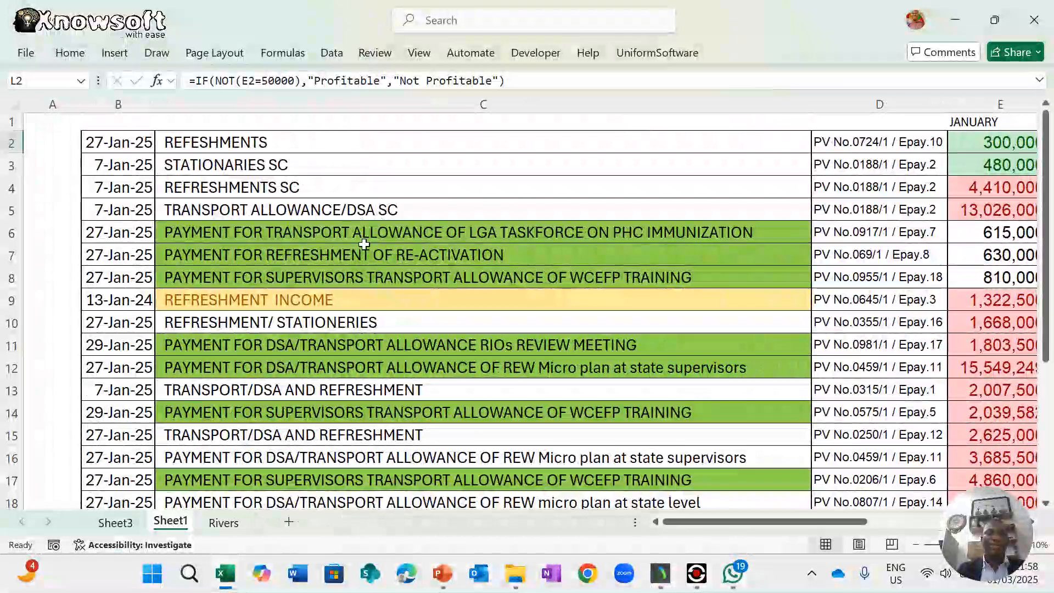
click(364, 248)
key(Right)
key(Right)
key(Right)
key(Right)
key(Right)
key(Right)
key(Right)
key(Right)
key(Right)
key(Right)
key(Right)
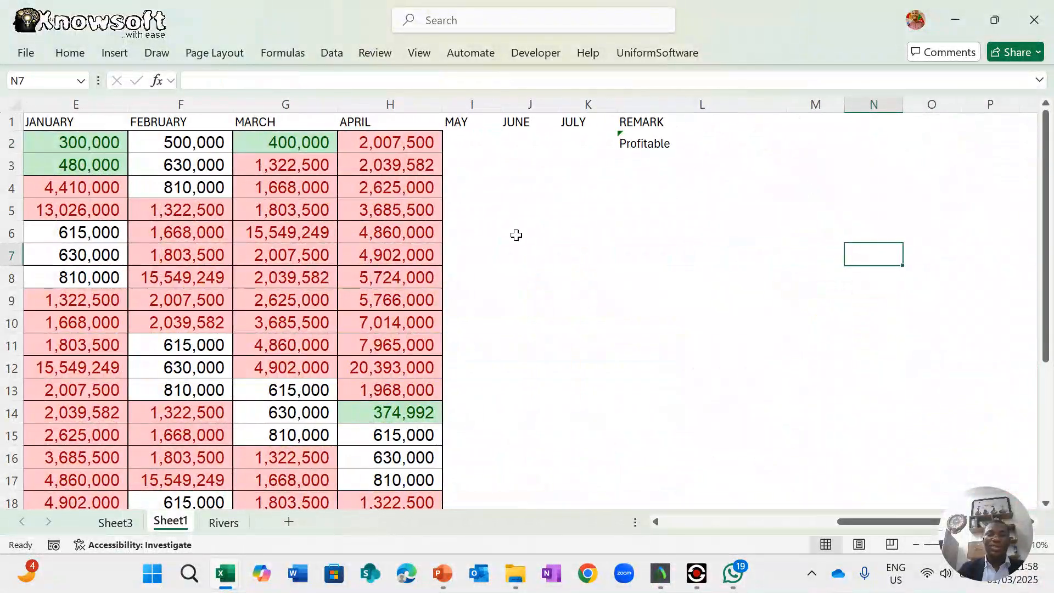
scroll(504, 204, left, 3)
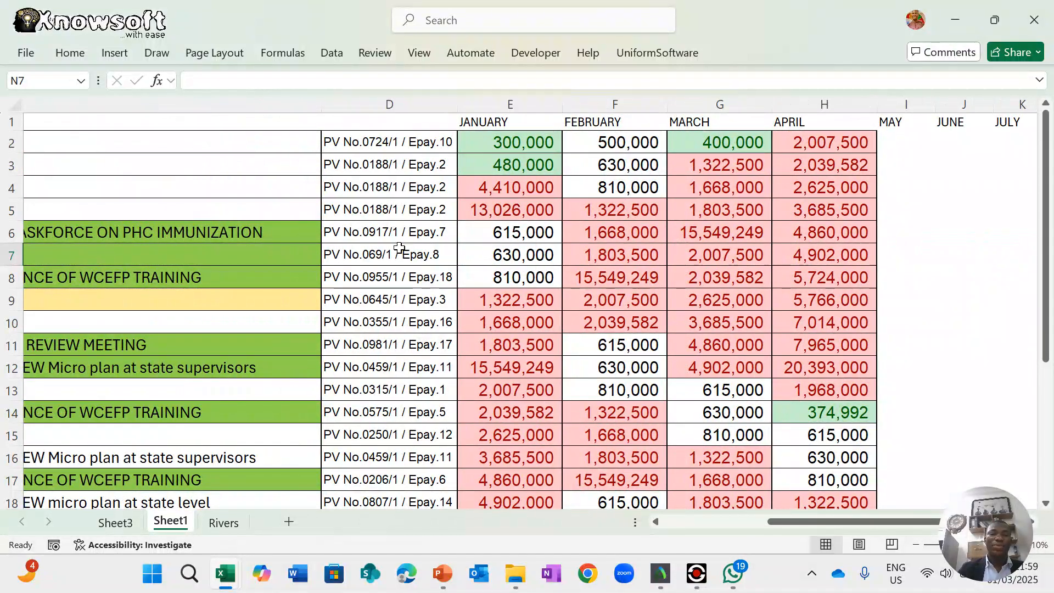
scroll(399, 248, left, 3)
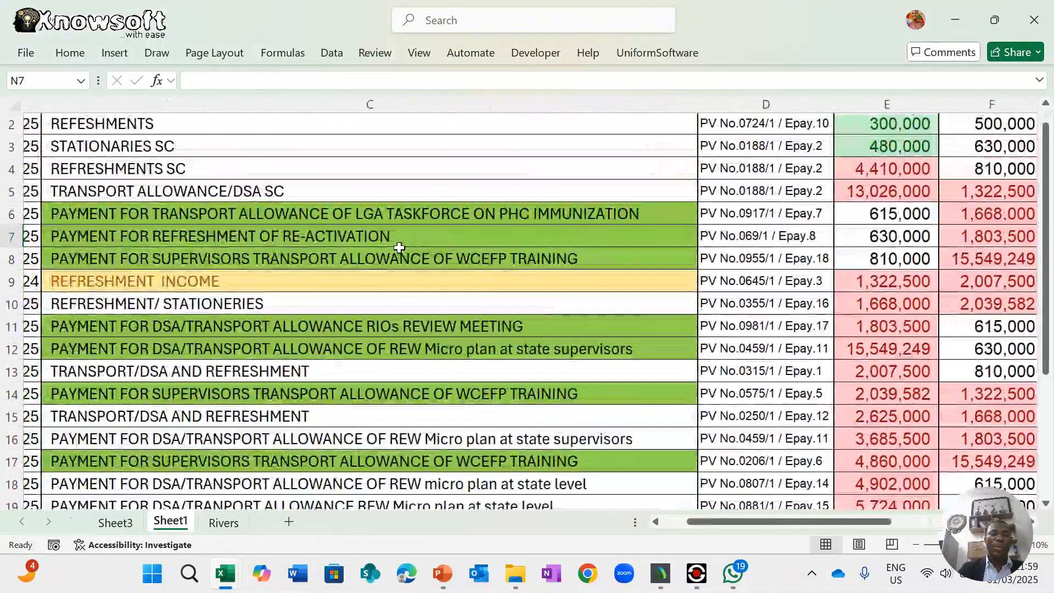
click(318, 237)
scroll(514, 235, right, 4)
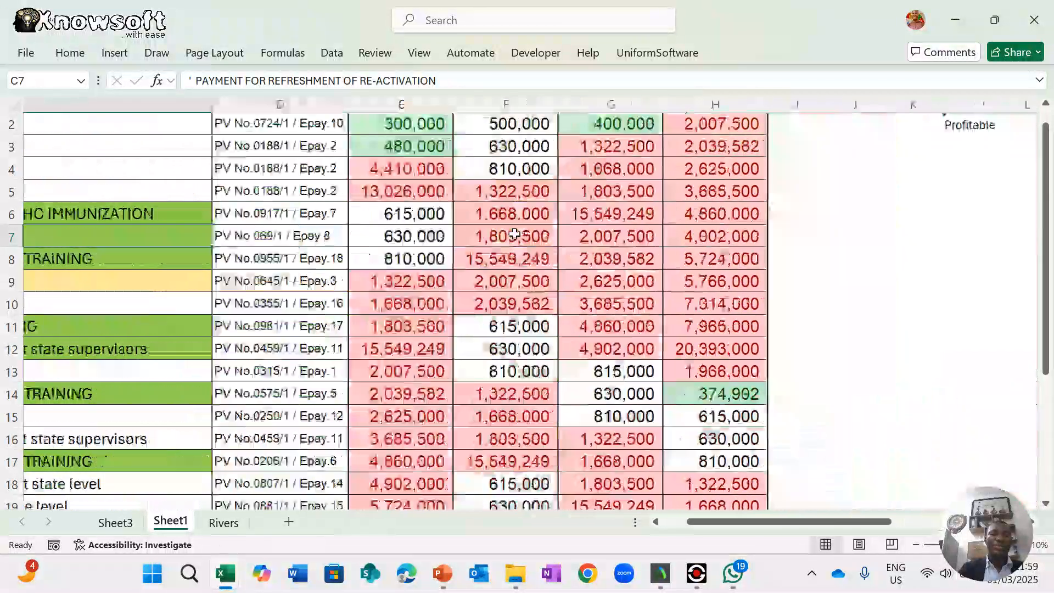
- Start a formula in J7 of Sheet1 that nests SEARCH inside ISNUMBER
click(852, 232)
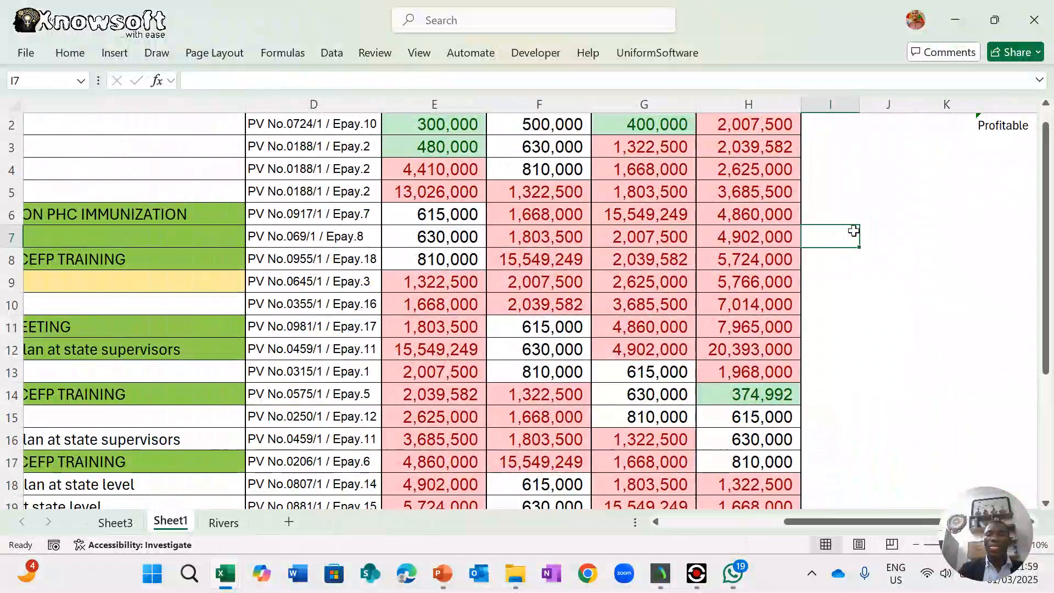
click(905, 236)
text(=)
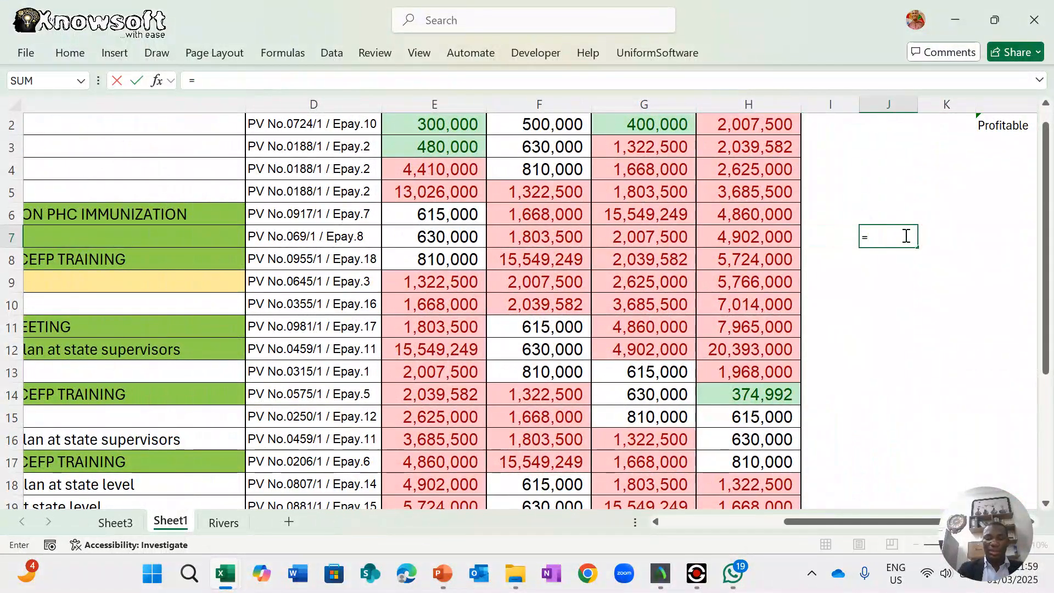
text(is)
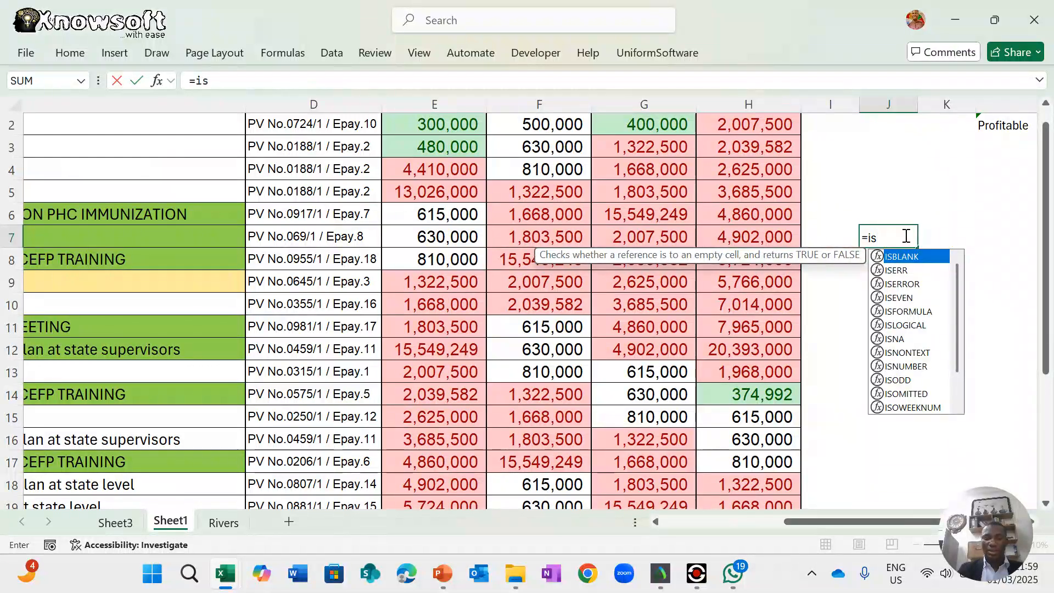
text(nu)
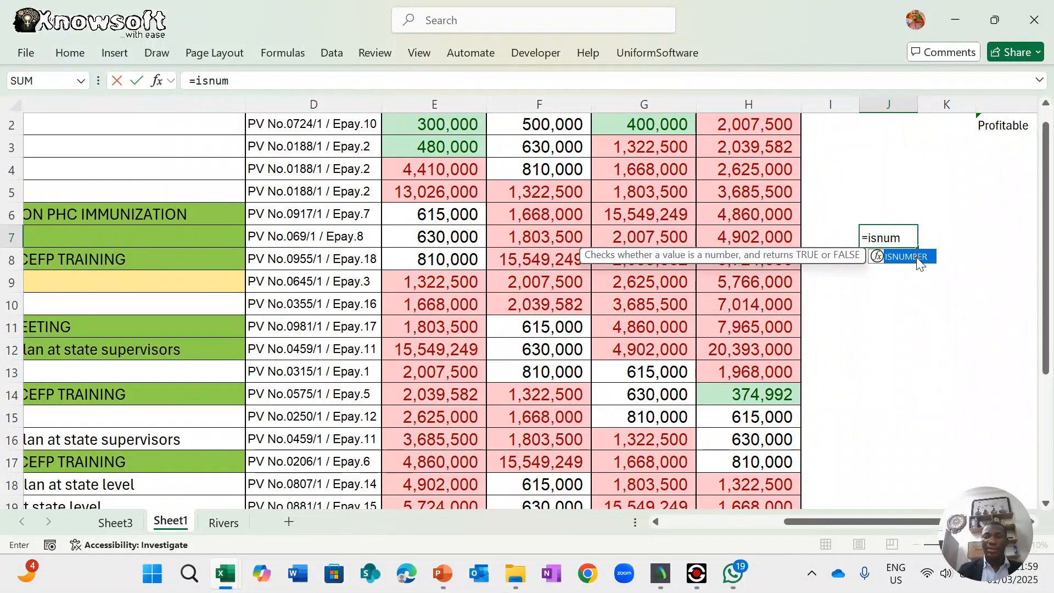
text(m)
double_click(919, 257)
text(Search)
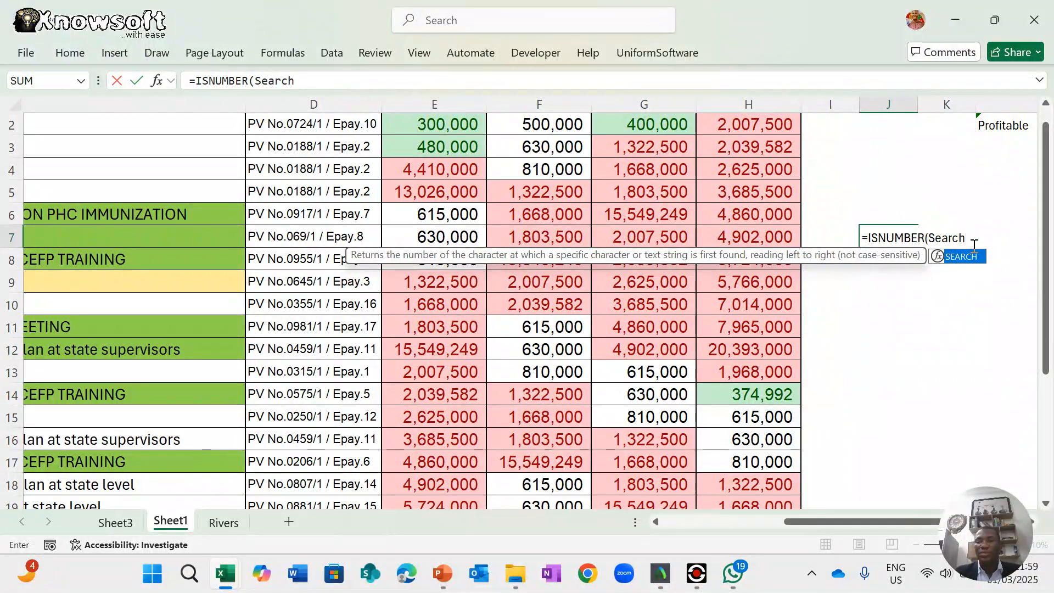
double_click(974, 264)
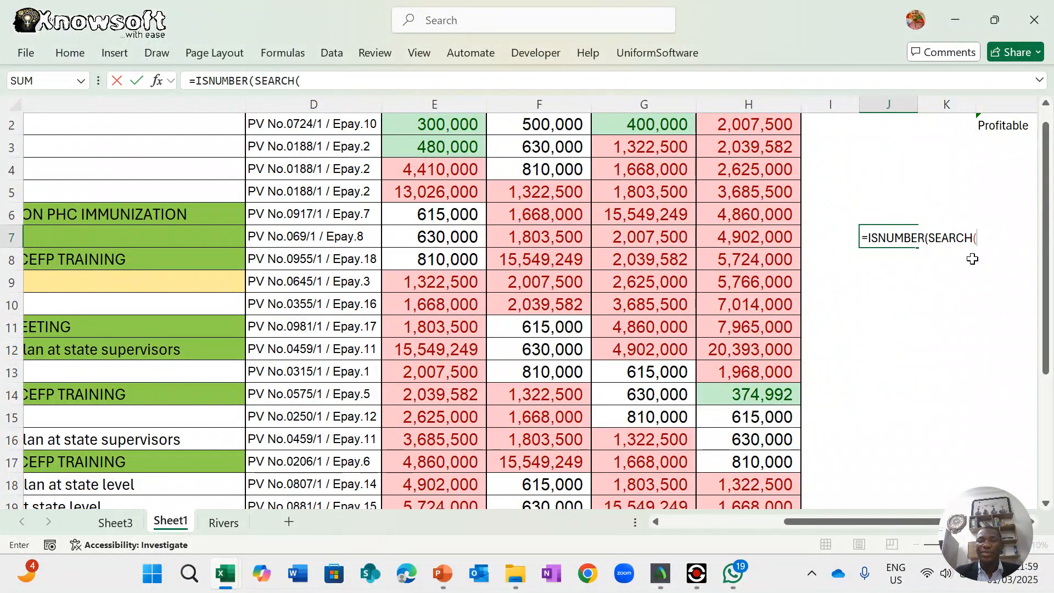
- Give SEARCH the find text "for" and the description cell C6 as the text to search within
scroll(374, 244, left, 8)
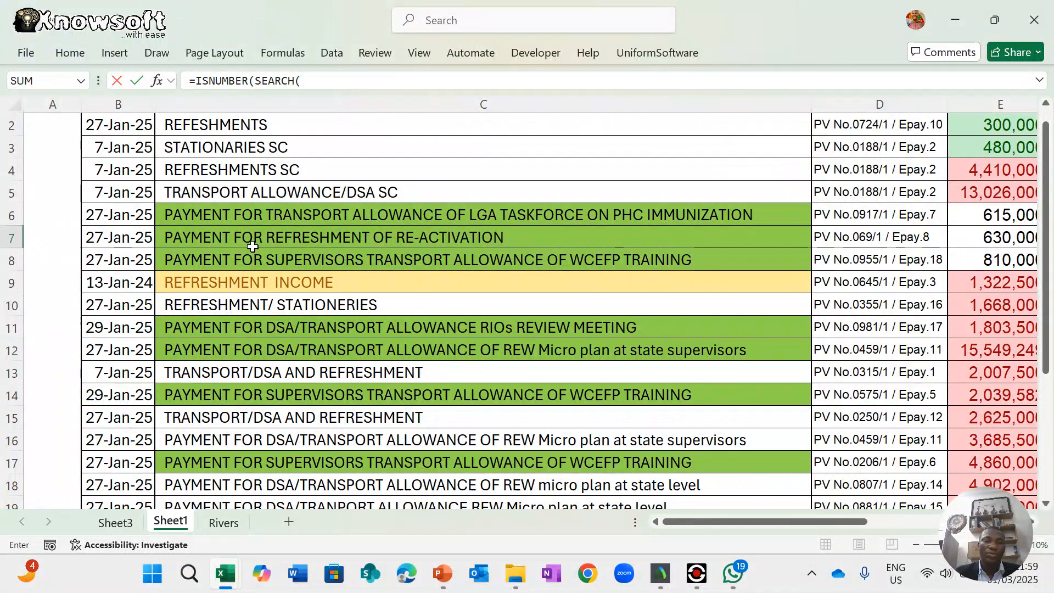
click(313, 81)
text(")
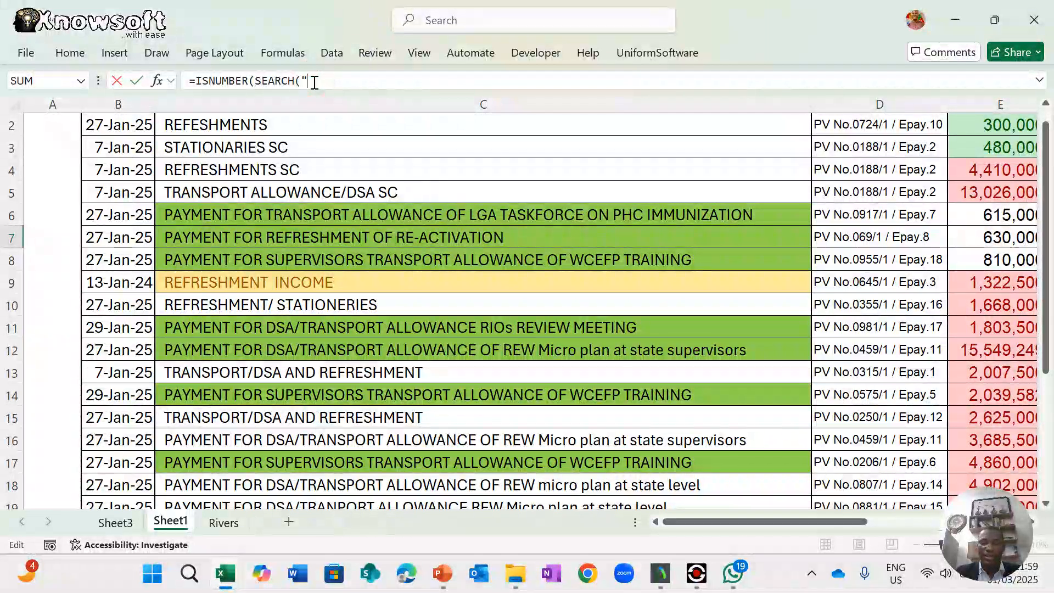
text(for")
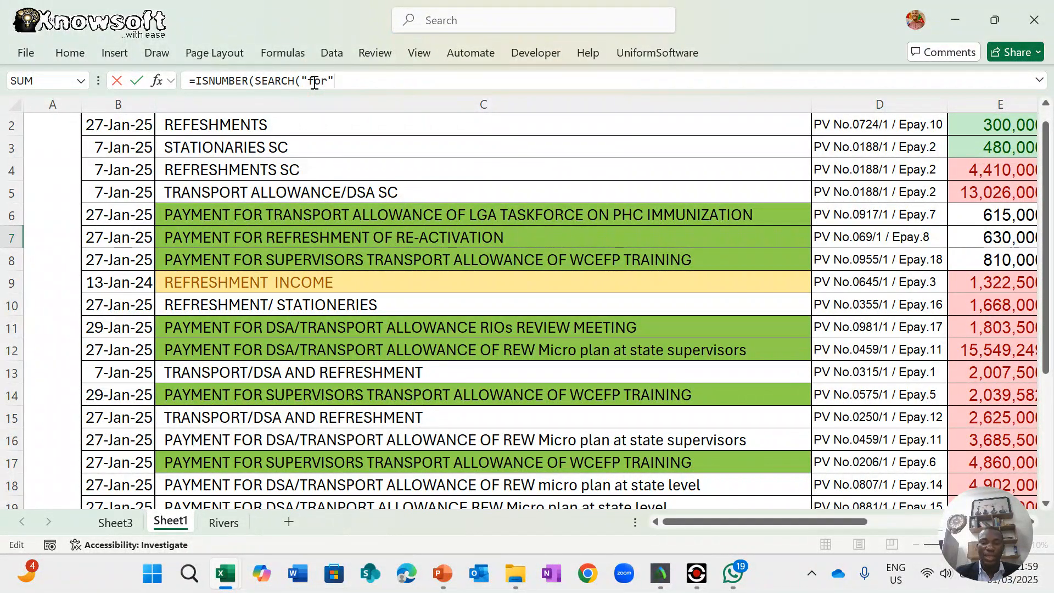
text(,)
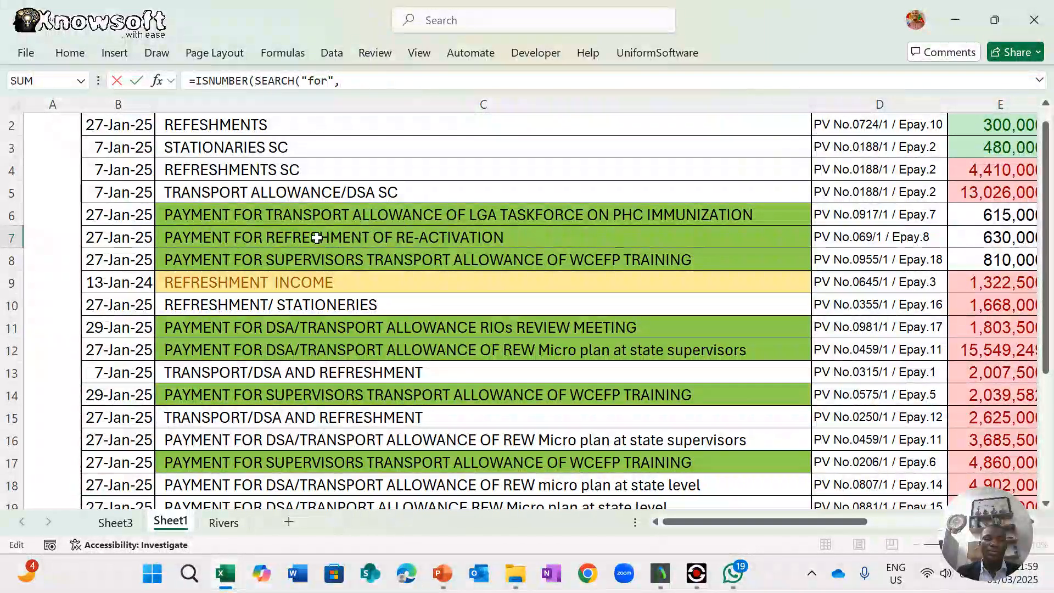
click(366, 213)
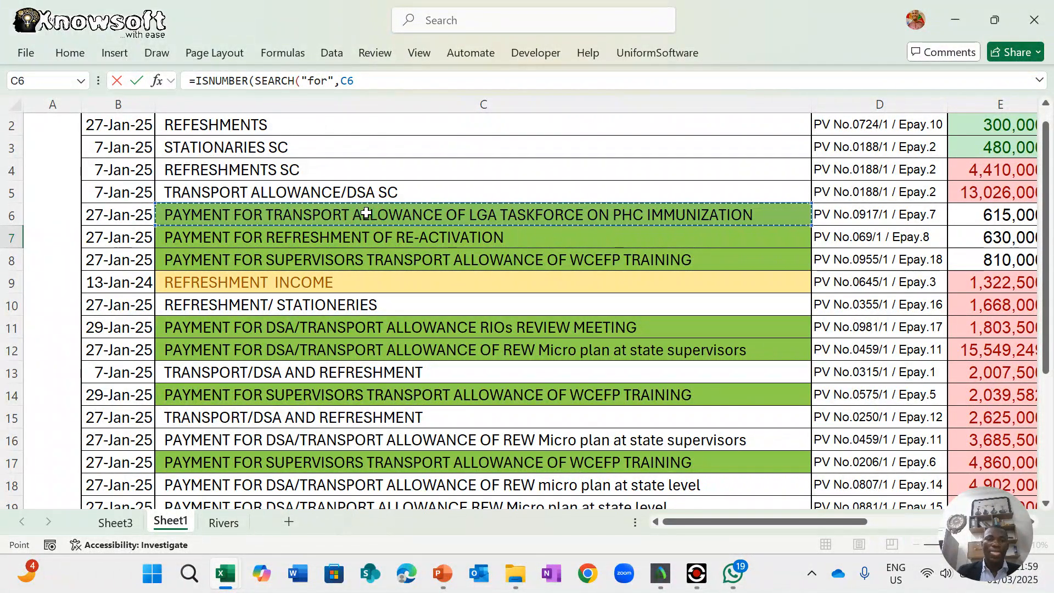
- Try to complete the J7 ISNUMBER formula with "Avaiabale" and "Not Available" as extra result arguments after the SEARCH part
text(),)
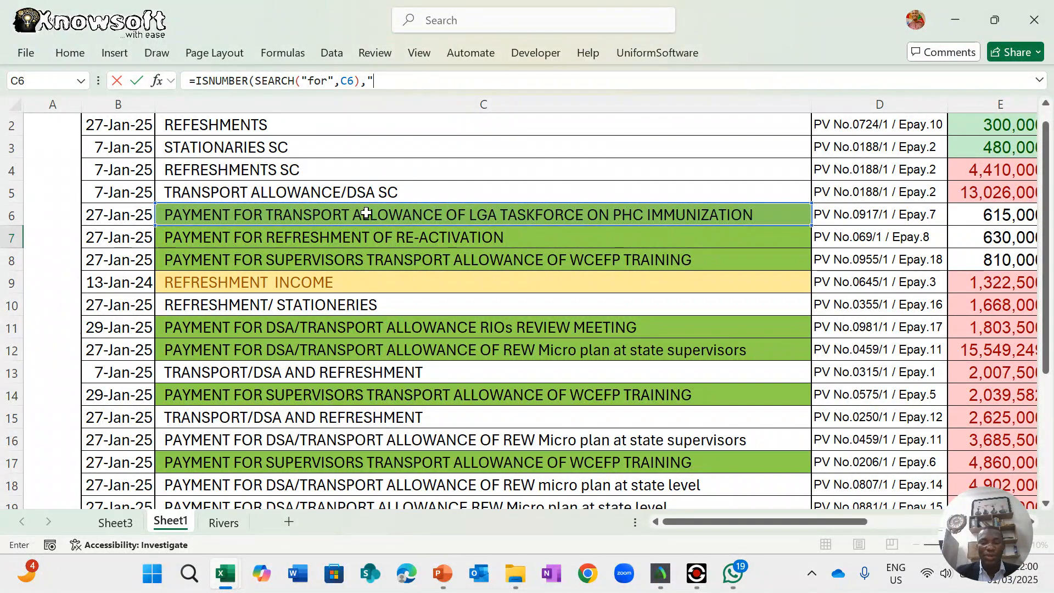
text(Avaia)
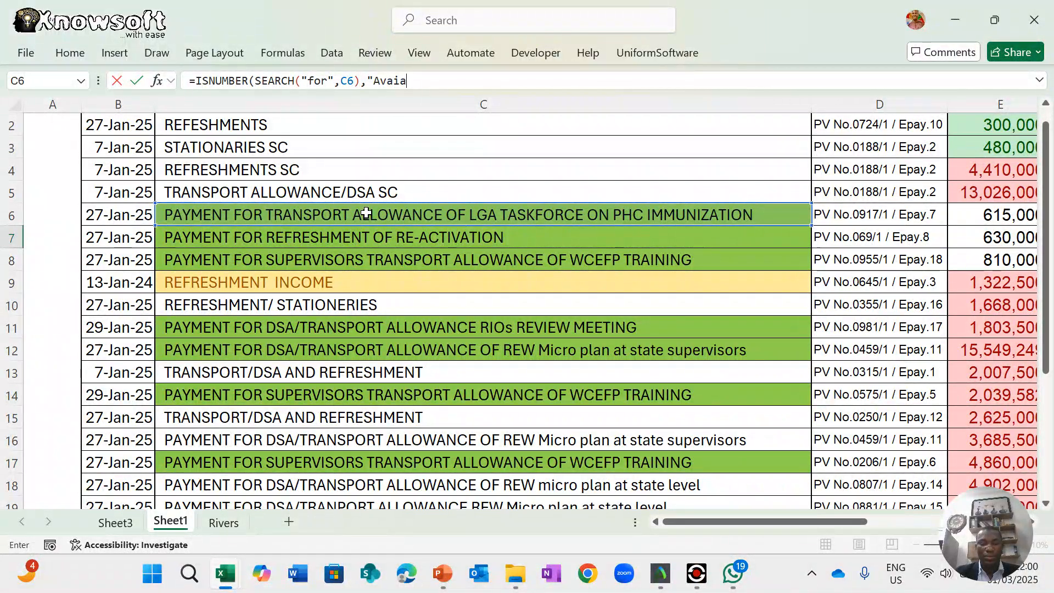
text(bale)
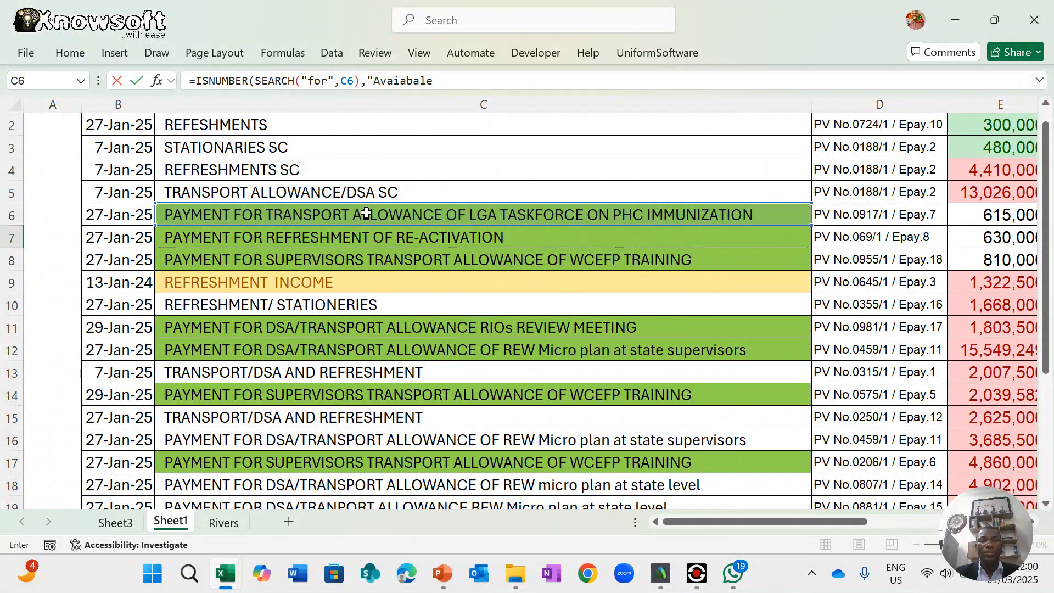
text(","Not)
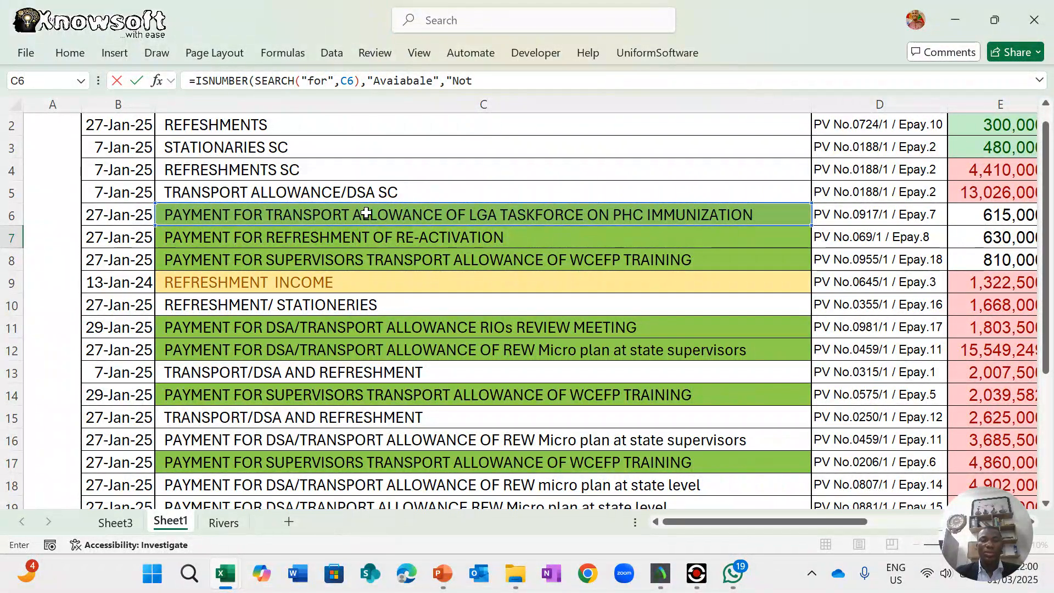
text( Ava)
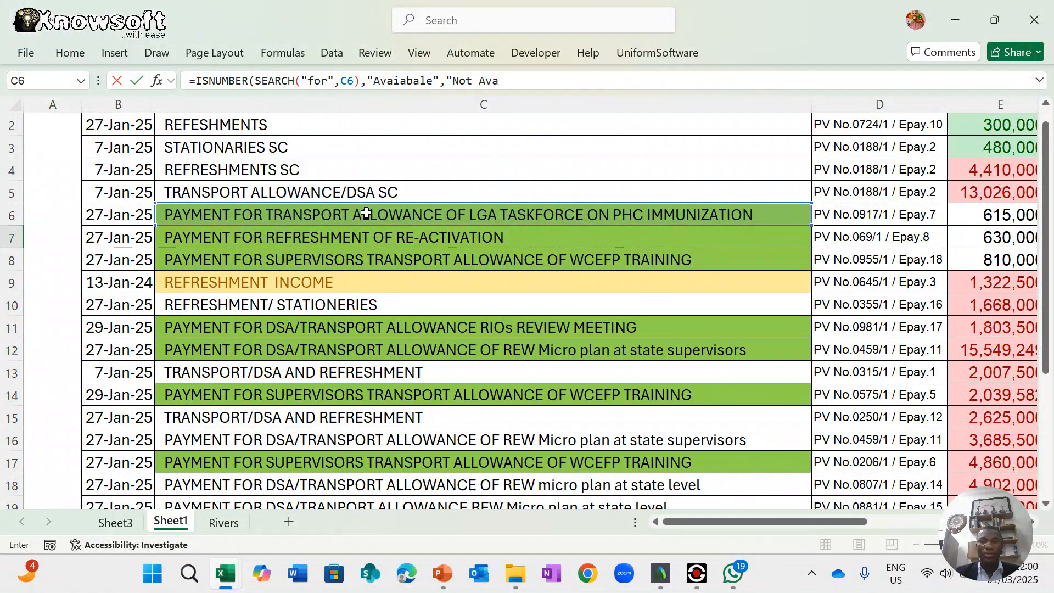
text(ilable)
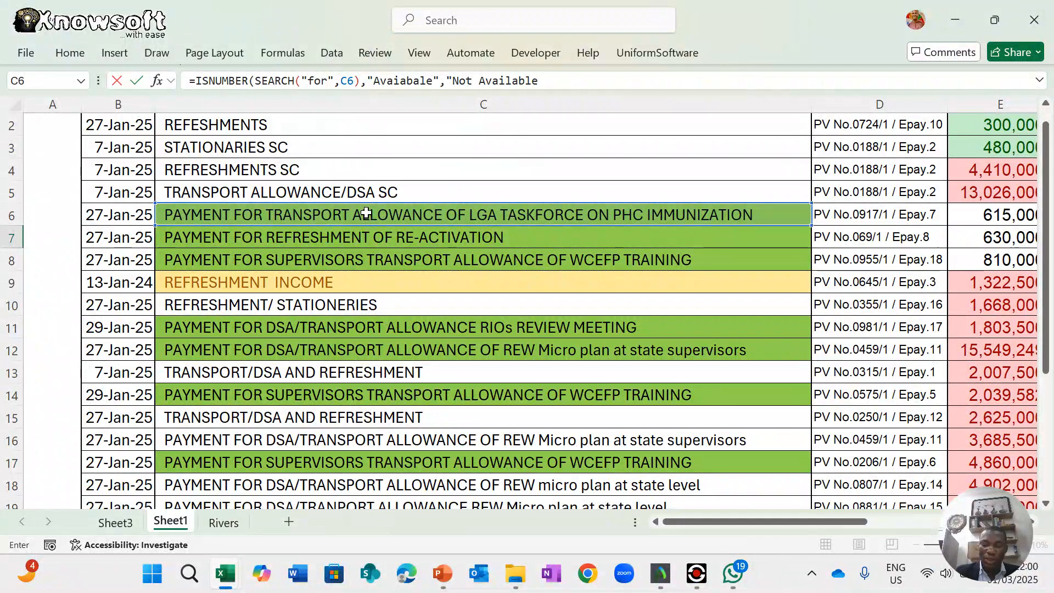
text("))
key(Return)
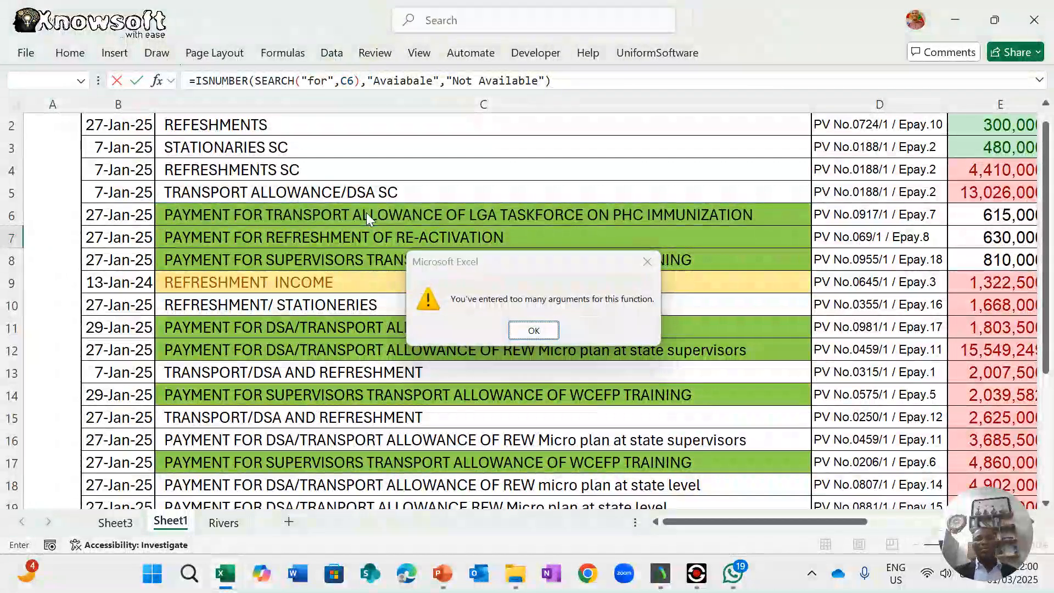
key(Return)
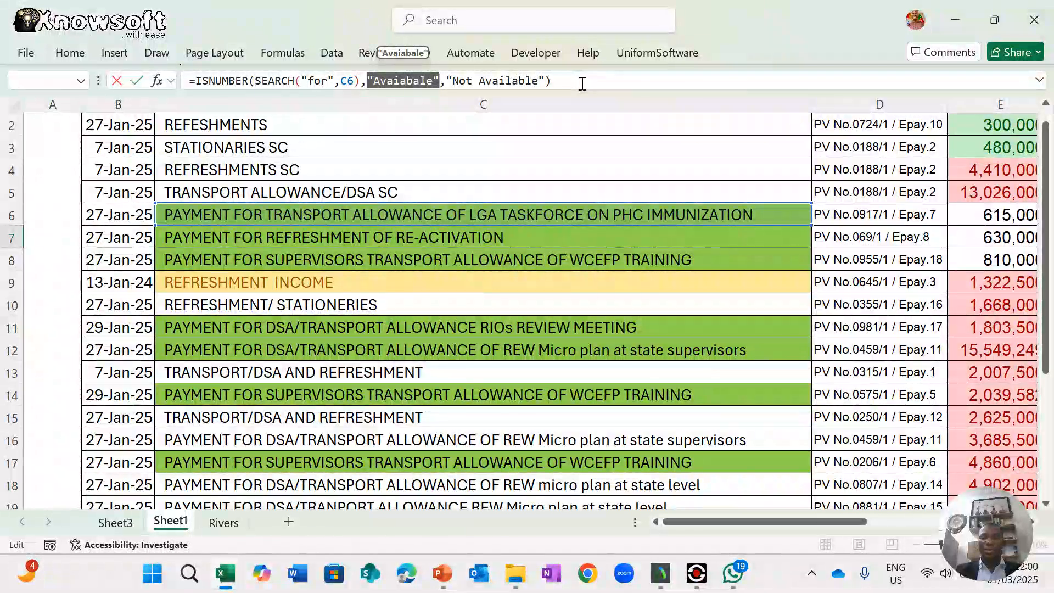
- Remove the two text arguments from the formula and enter it in J7 as =ISNUMBER(SEARCH("for",C6))
key(Delete)
key(Delete)
key(Delete)
key(Delete)
key(Delete)
key(Delete)
key(Delete)
key(Delete)
key(Delete)
key(Delete)
key(Delete)
key(Delete)
key(Delete)
key(Delete)
key(Delete)
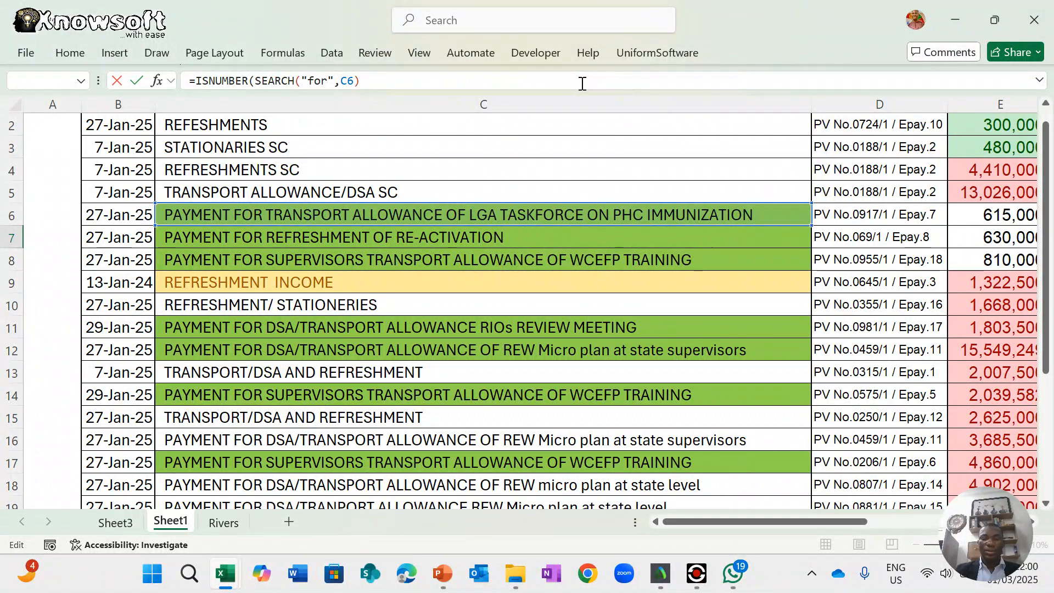
text())
key(Return)
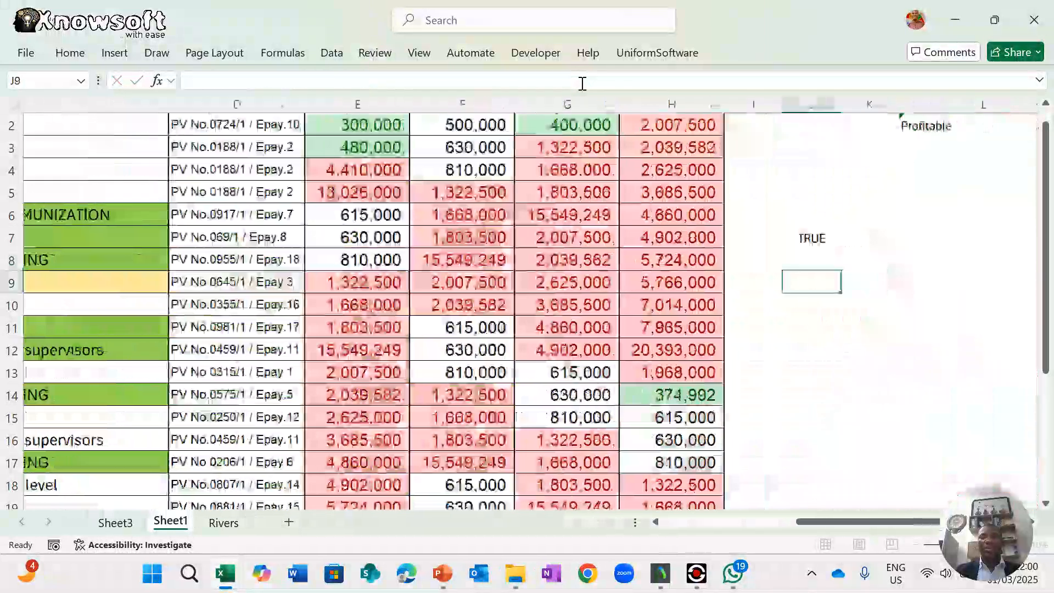
- Try to extend the formula in J7 with 1 and 0 as additional comma-separated arguments after the SEARCH function
click(672, 236)
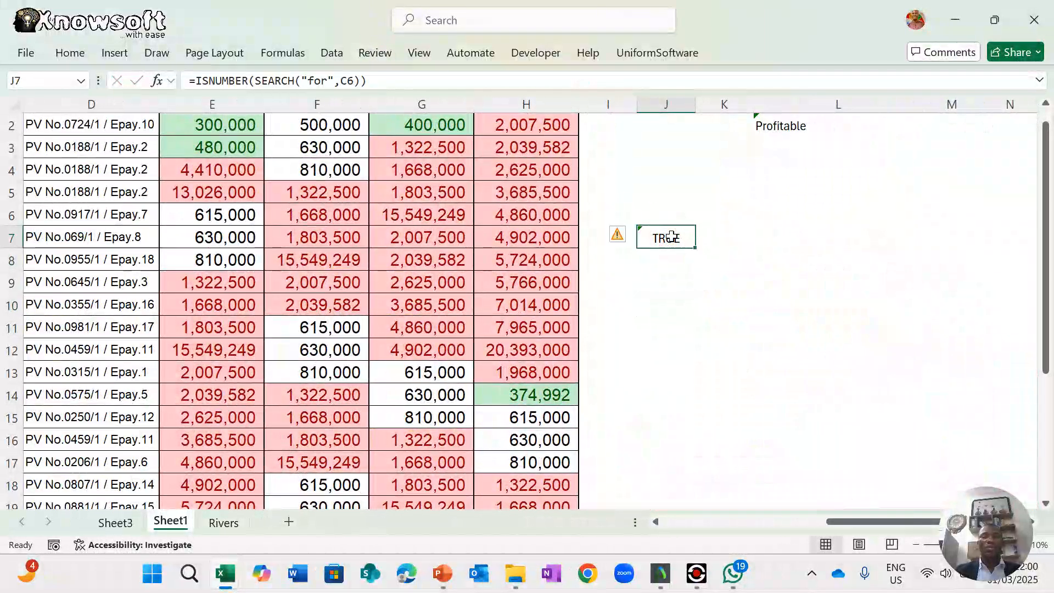
click(363, 81)
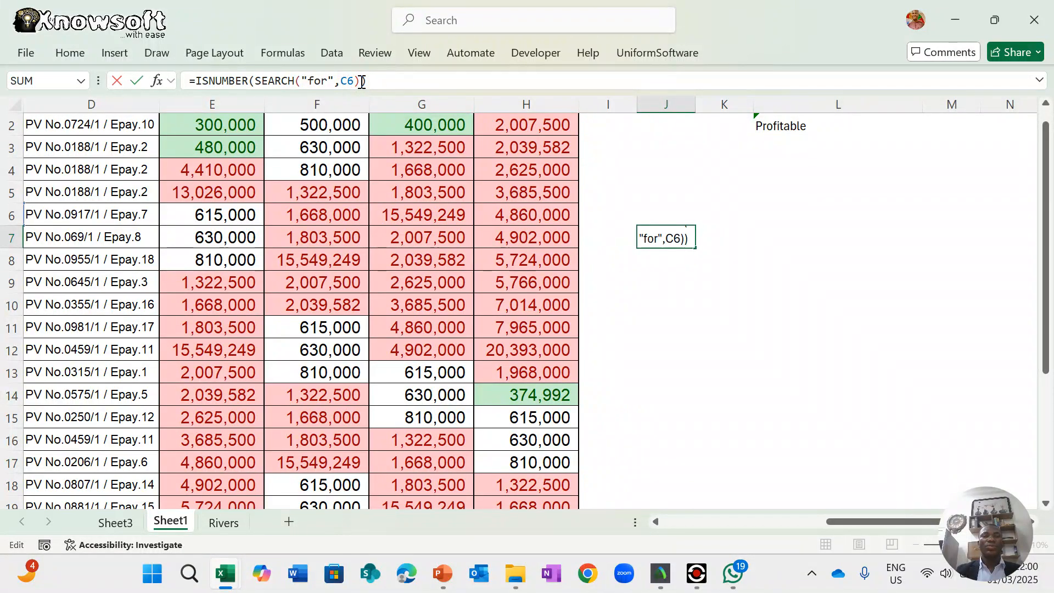
text(.1,0))
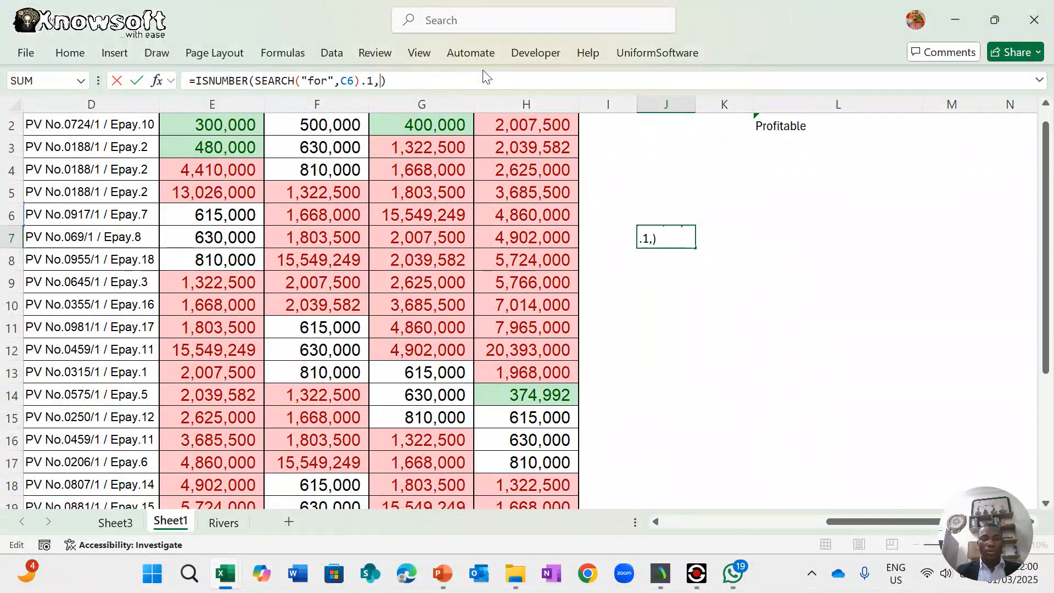
click(367, 81)
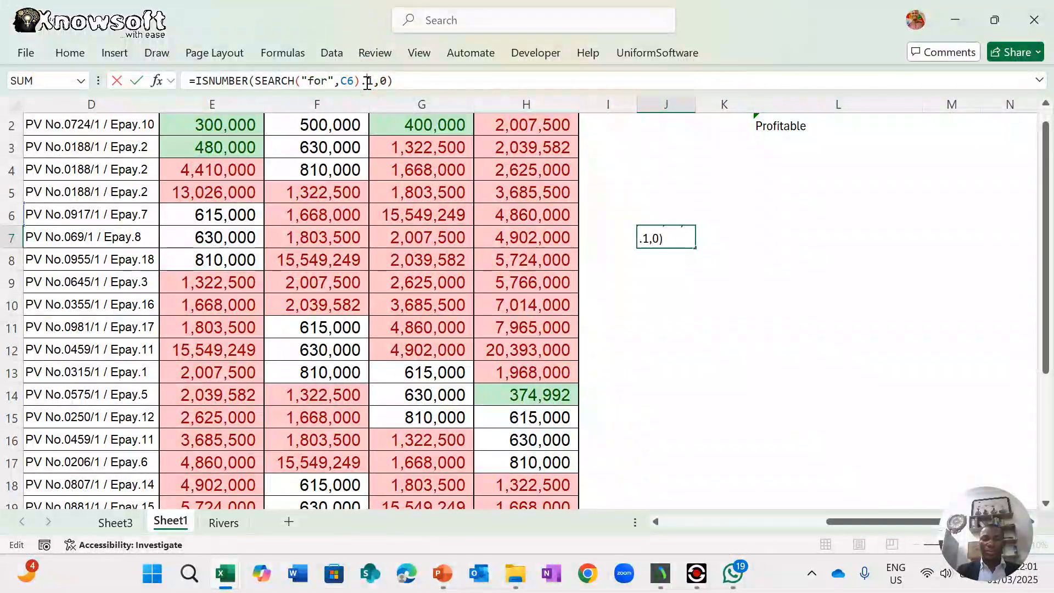
key(BackSpace)
text(,)
key(Return)
key(Return)
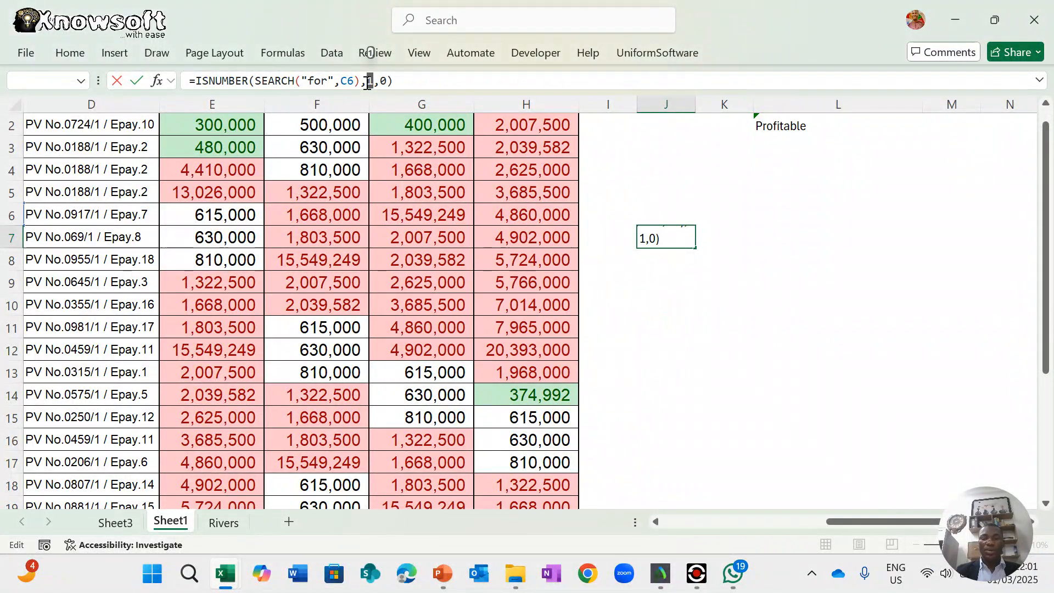
- Try the J7 formula without the comma before the 1, as =ISNUMBER(SEARCH("for",C6)1,0)
key(BackSpace)
key(BackSpace)
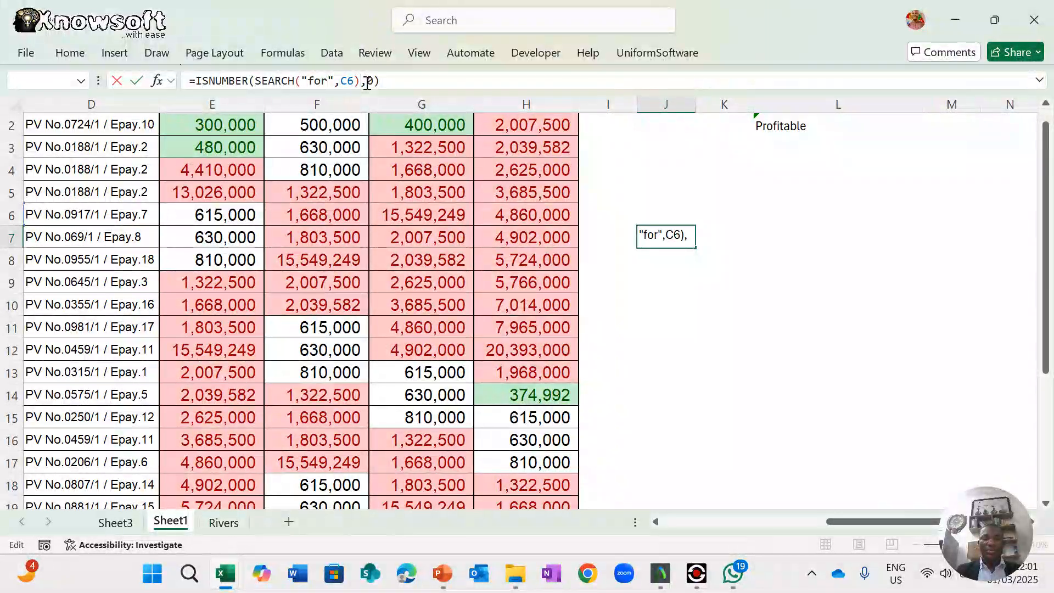
text(1)
key(Return)
key(Return)
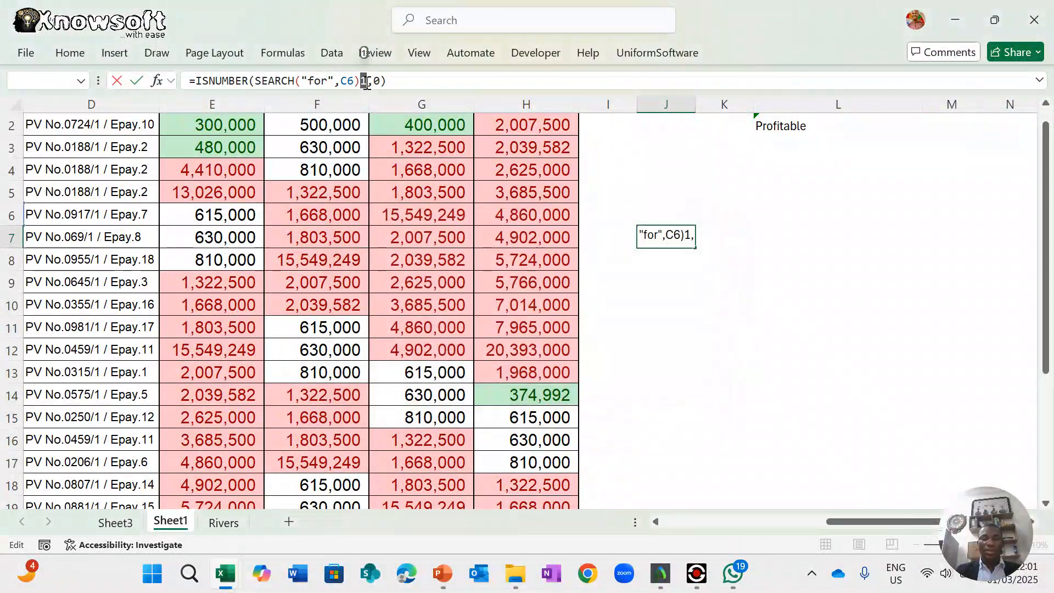
- Wrap the ISNUMBER(SEARCH("for",C6)) formula in J7 in an IF that tests whether it equals "TRUE"
key(Escape)
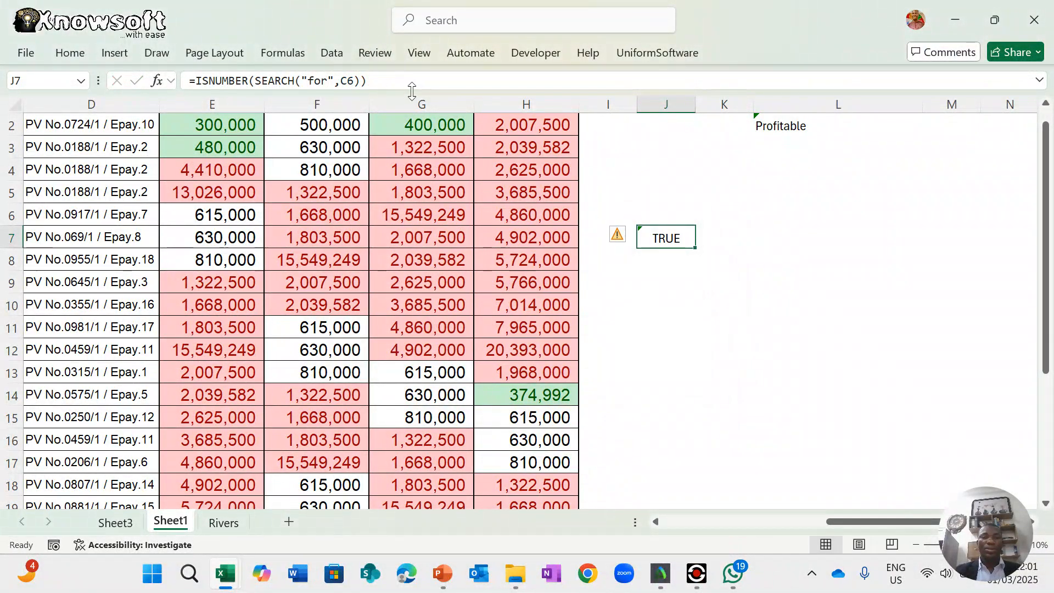
click(197, 81)
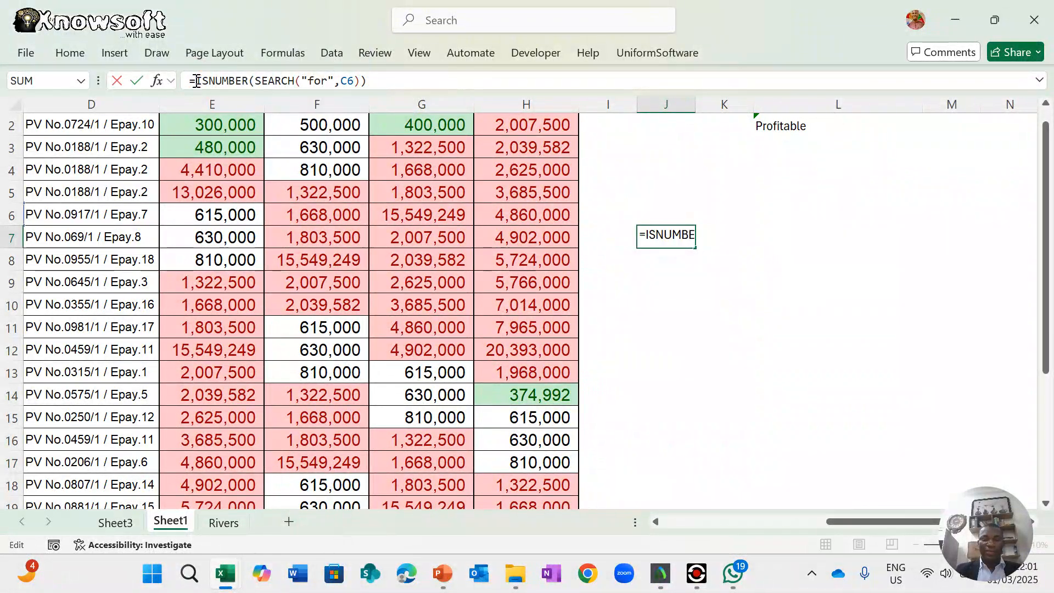
text(if)
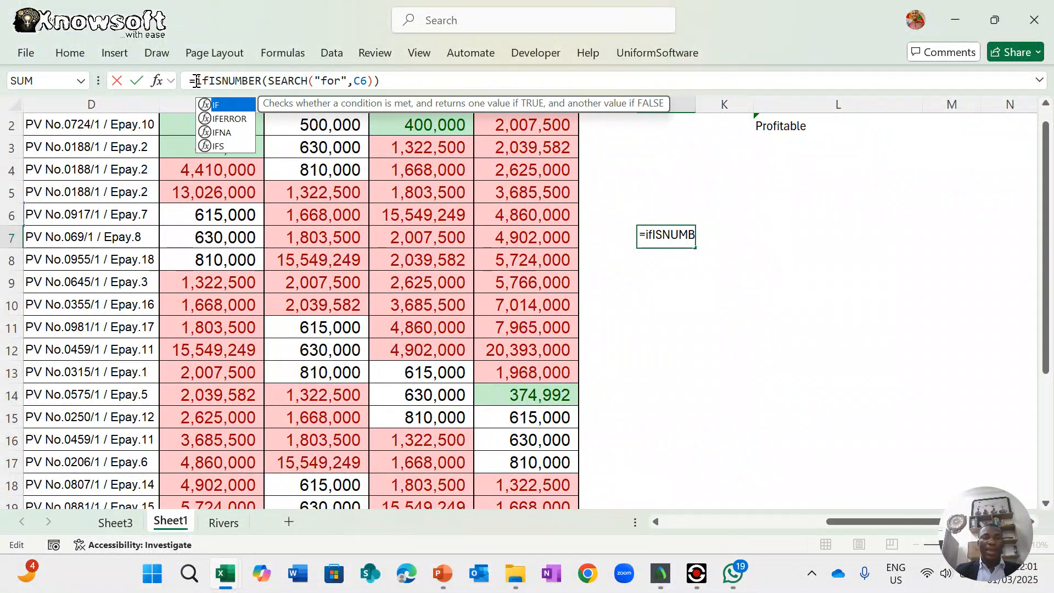
text(()
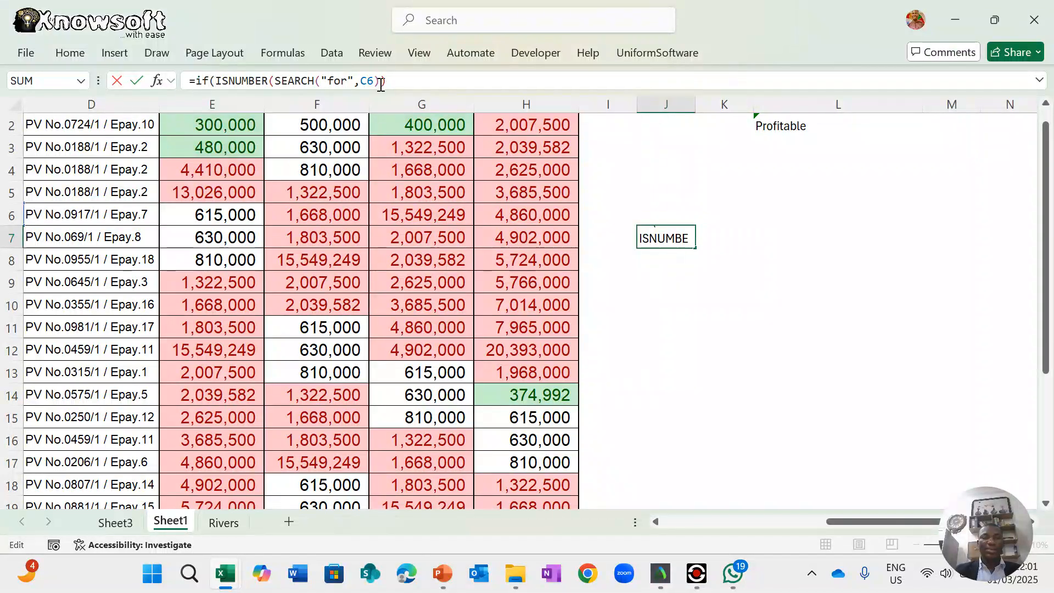
click(413, 81)
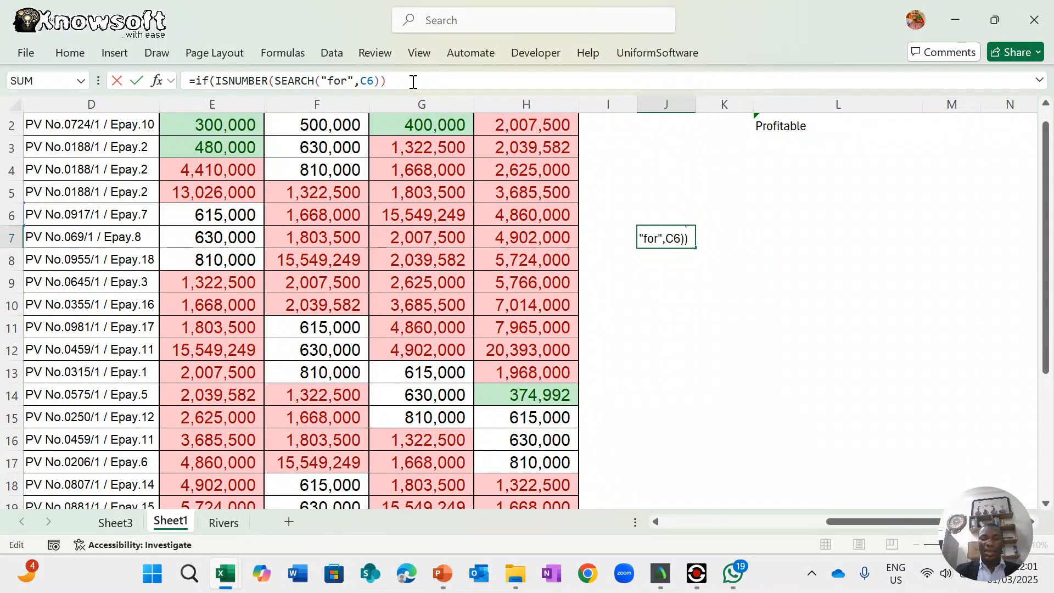
text(=)
text("t)
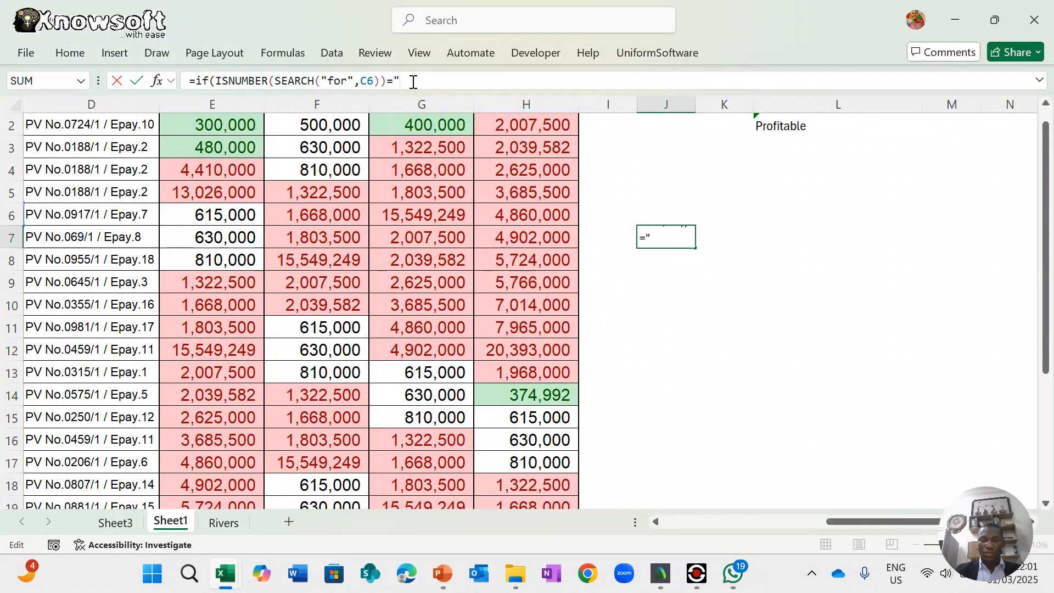
key(BackSpace)
text(TRUE",)
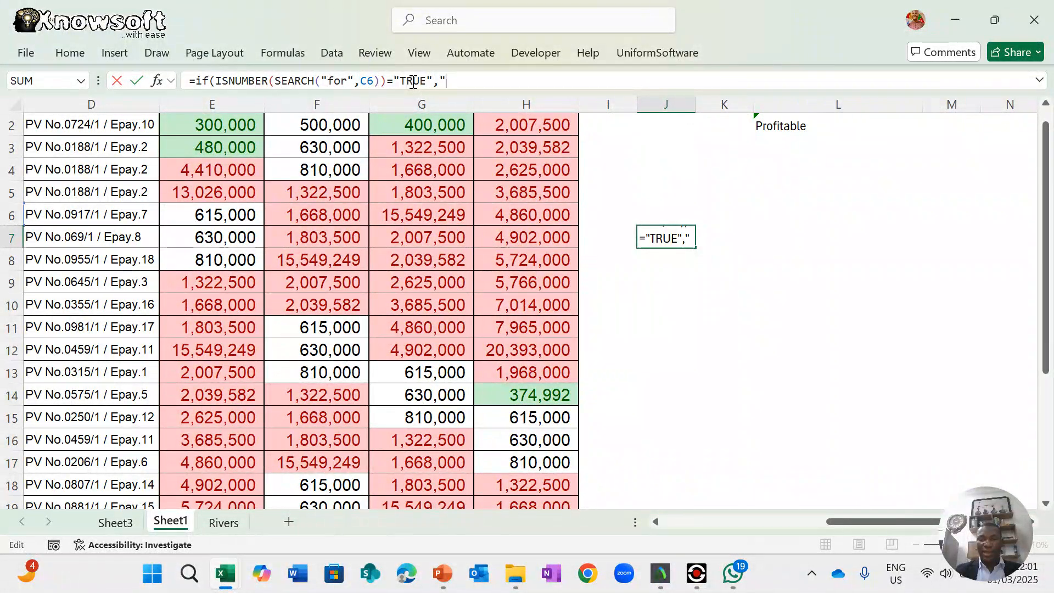
- Complete J7's IF formula with "Available" as the true result and "Not available" as the false result
text("Avail)
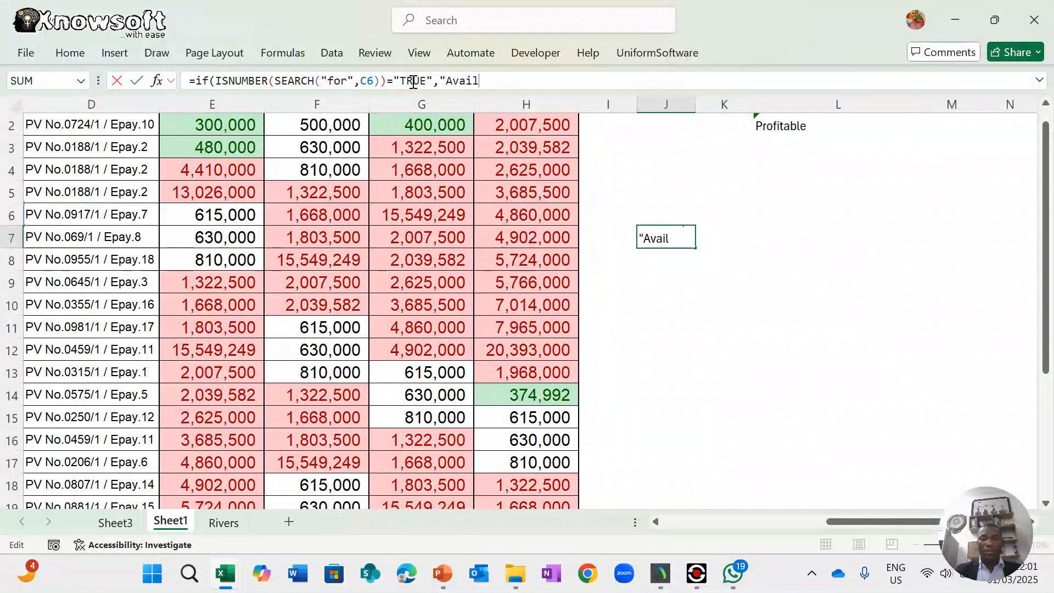
text(able")
text(,m)
key(BackSpace)
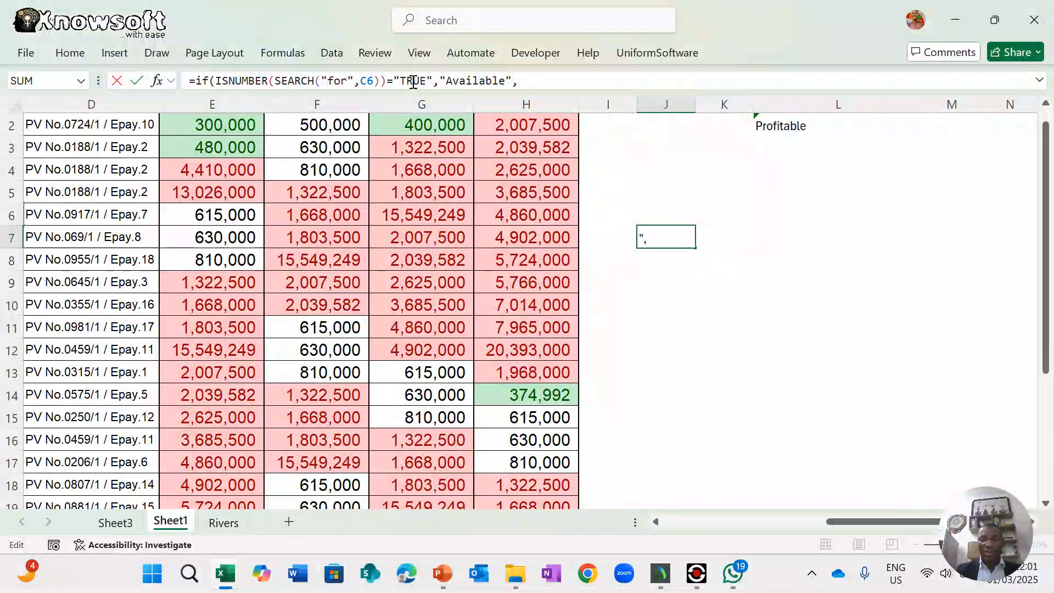
text("Not av)
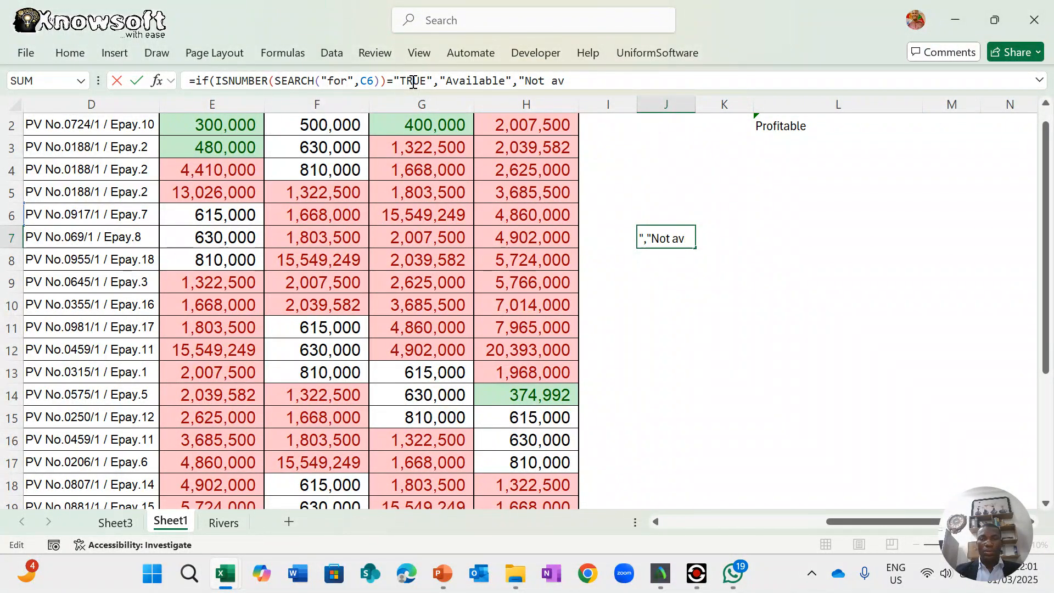
text(iailable")
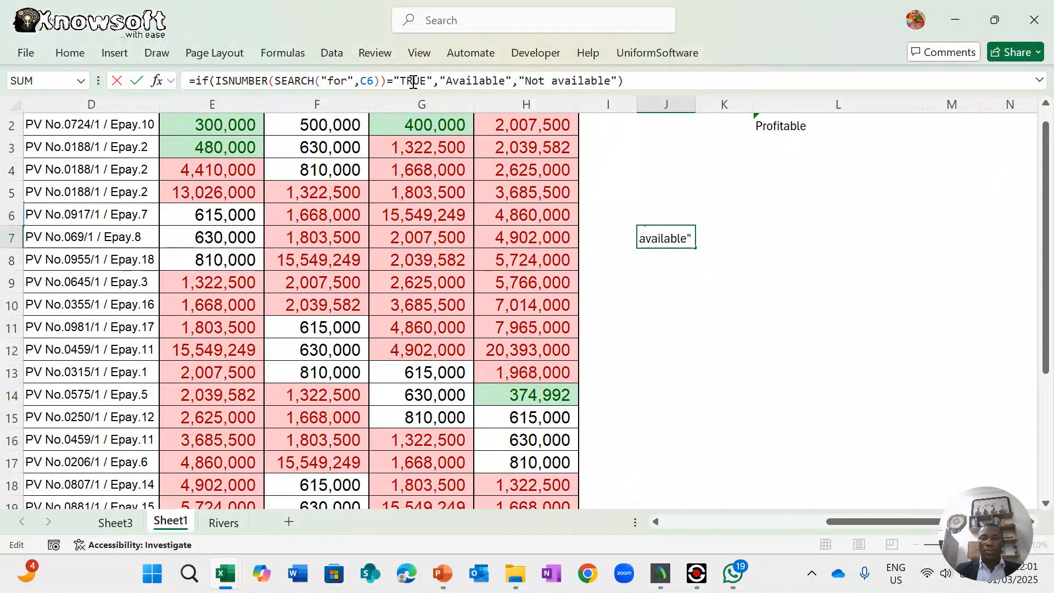
key(Return)
key(Return)
key(Return)
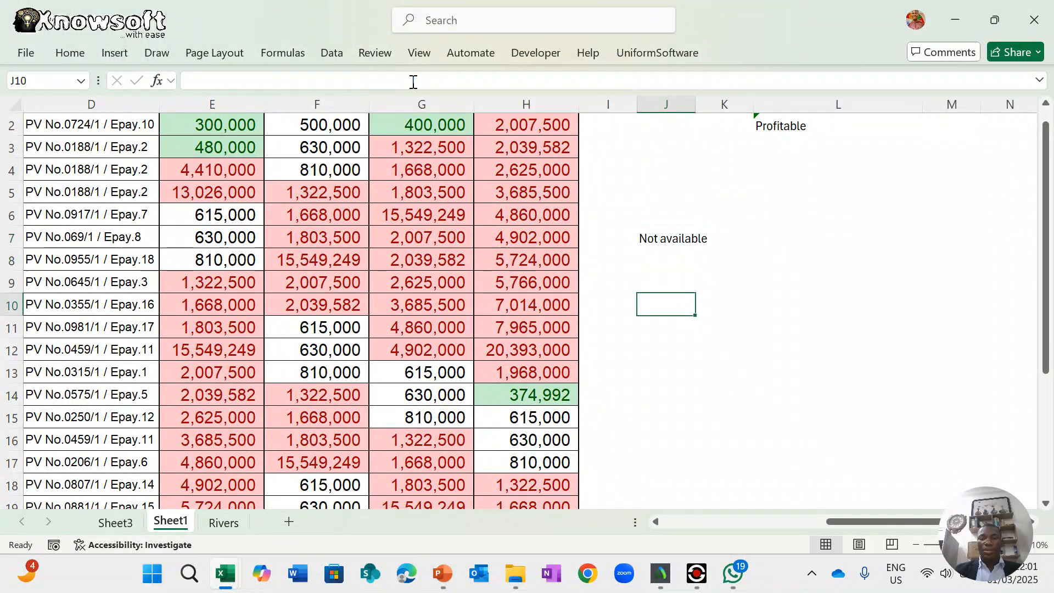
- Replace the literal "for" in J7's SEARCH function with a reference to cell I7
click(658, 240)
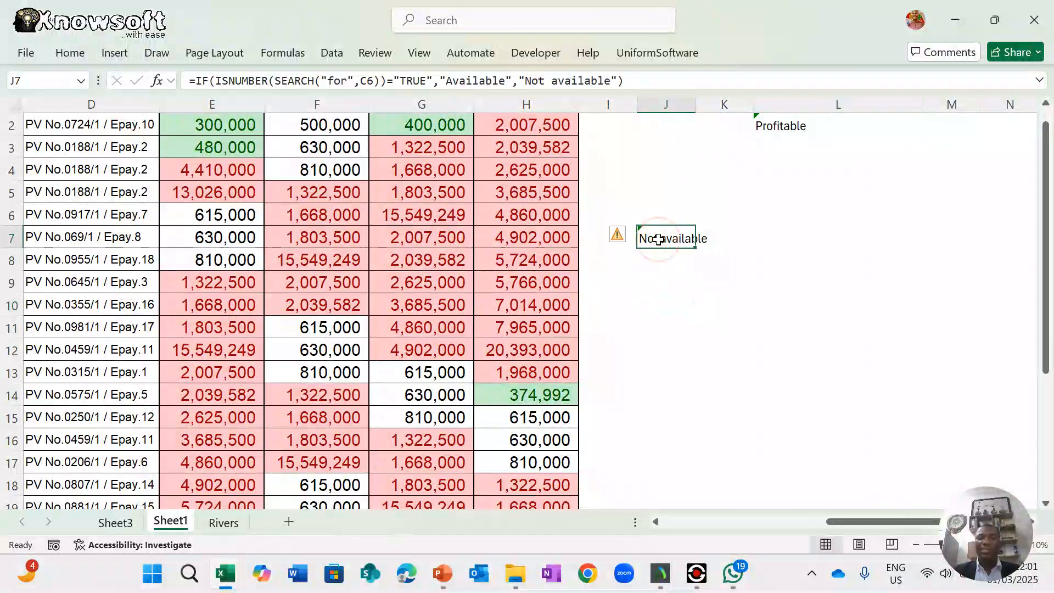
scroll(684, 296, left, 2)
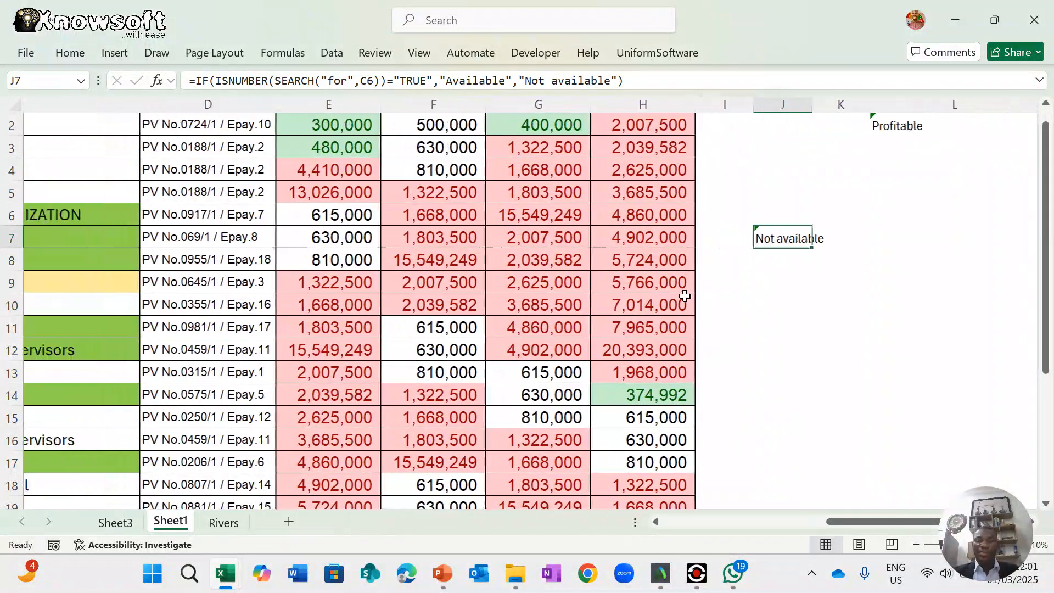
scroll(685, 297, left, 2)
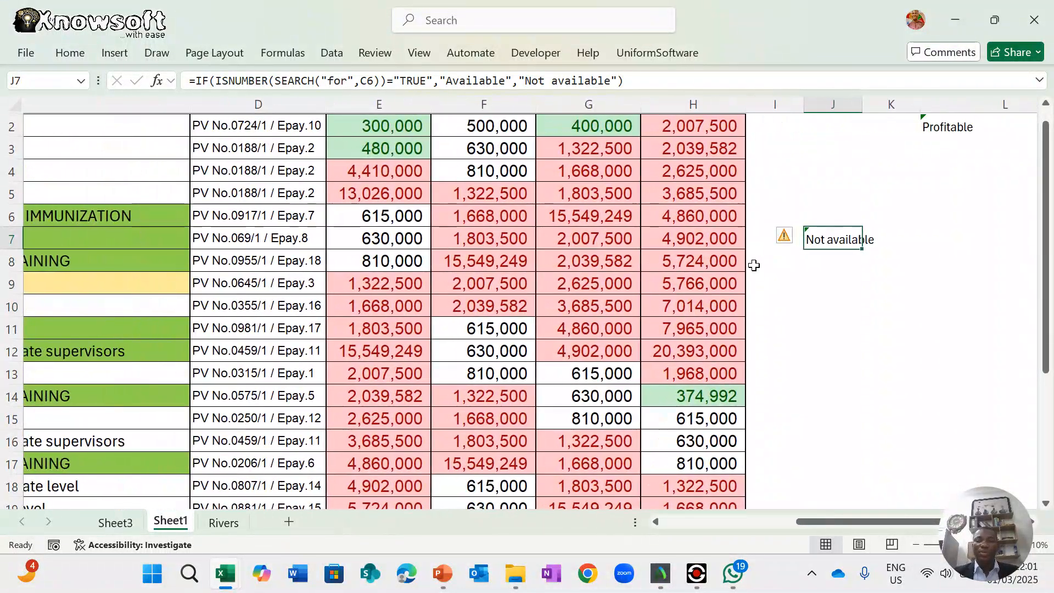
click(763, 240)
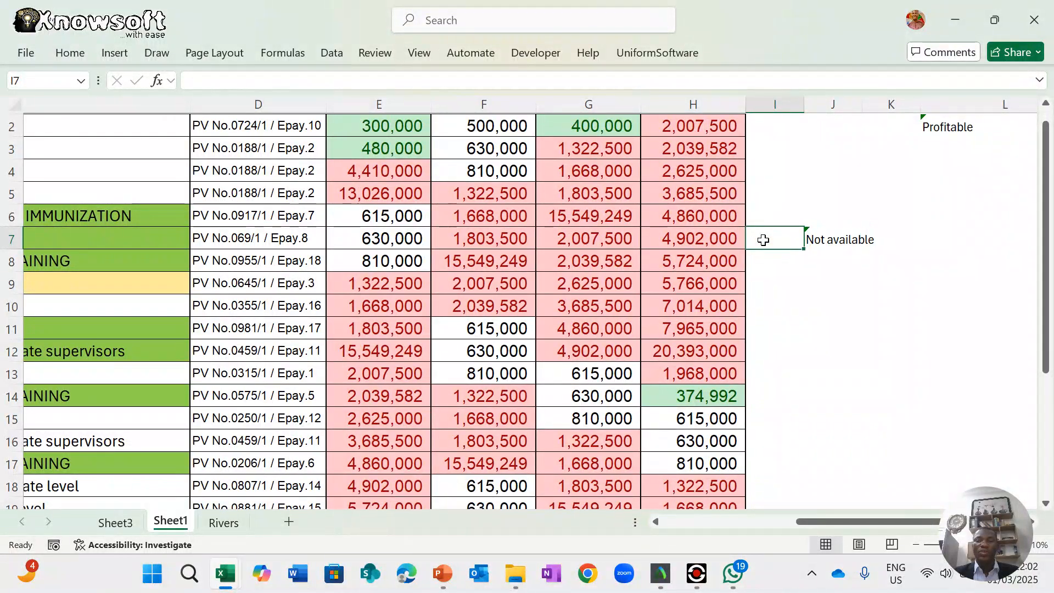
double_click(822, 236)
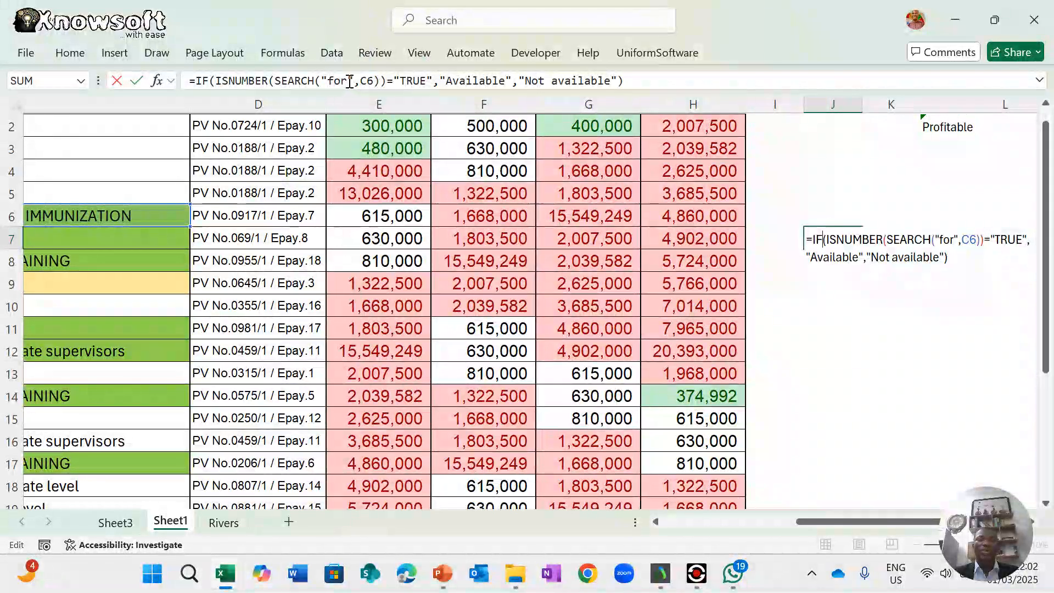
click(355, 82)
key(BackSpace)
key(BackSpace)
key(BackSpace)
key(BackSpace)
key(BackSpace)
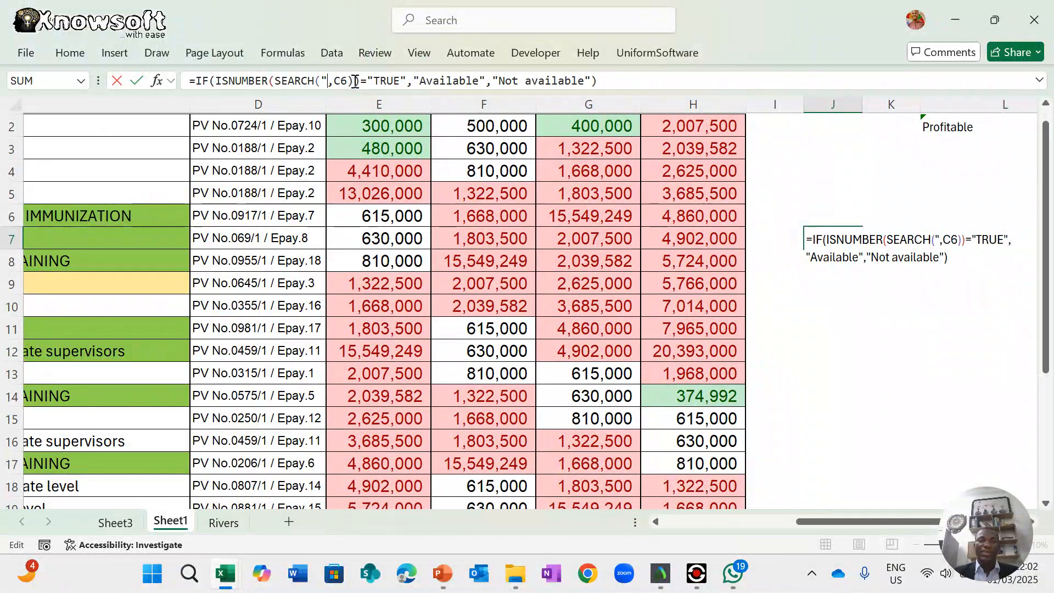
click(765, 237)
key(Return)
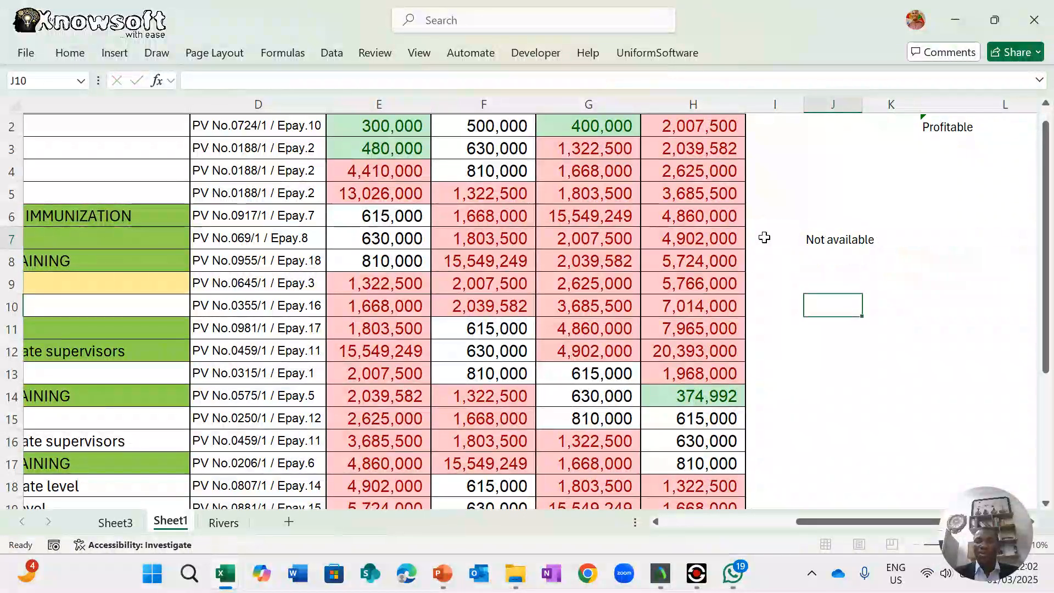
- Enter For in cell I7 as the search term
click(785, 238)
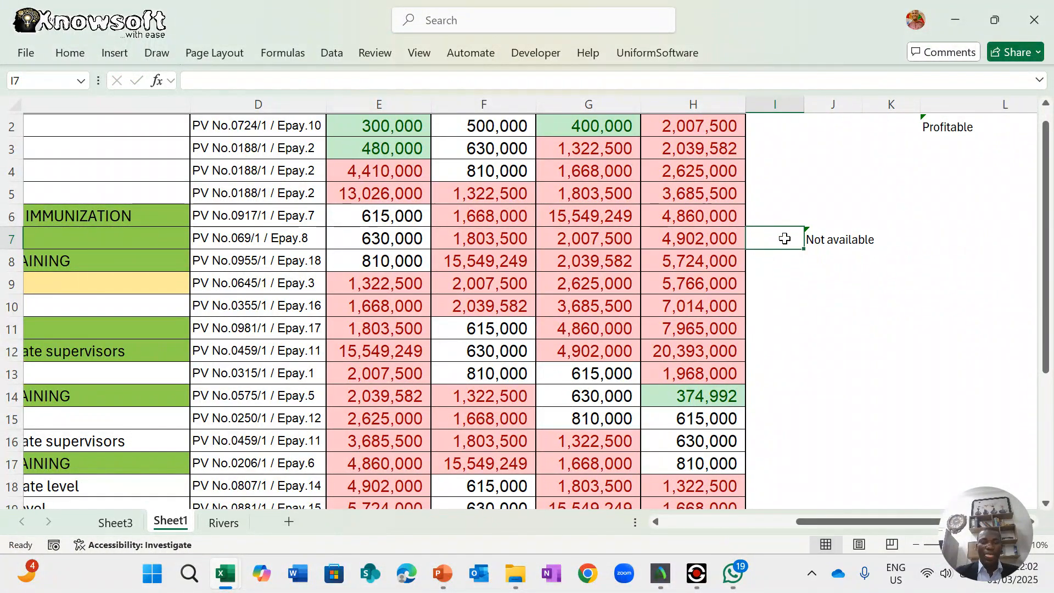
text(For)
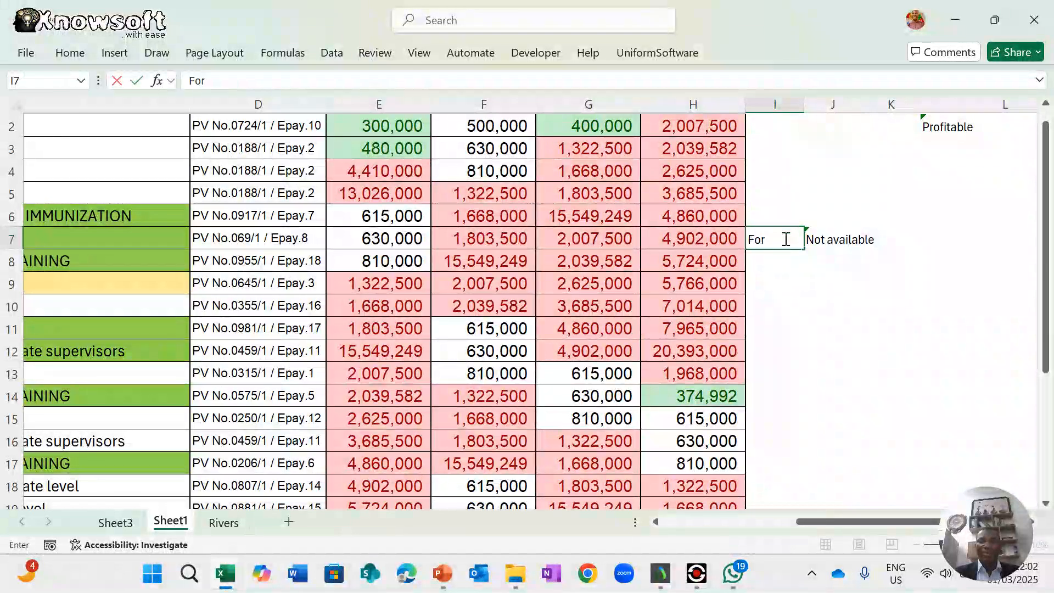
key(Return)
key(Down)
key(Down)
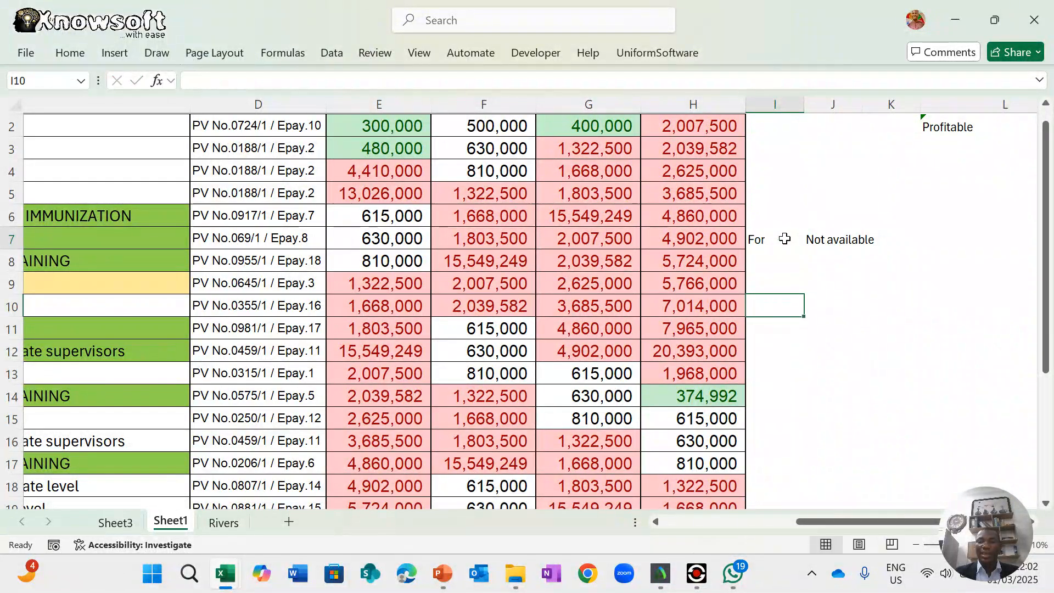
- Set the searched cell in J7's formula to C7, giving SEARCH(I7,C7)
scroll(732, 247, left, 3)
double_click(927, 240)
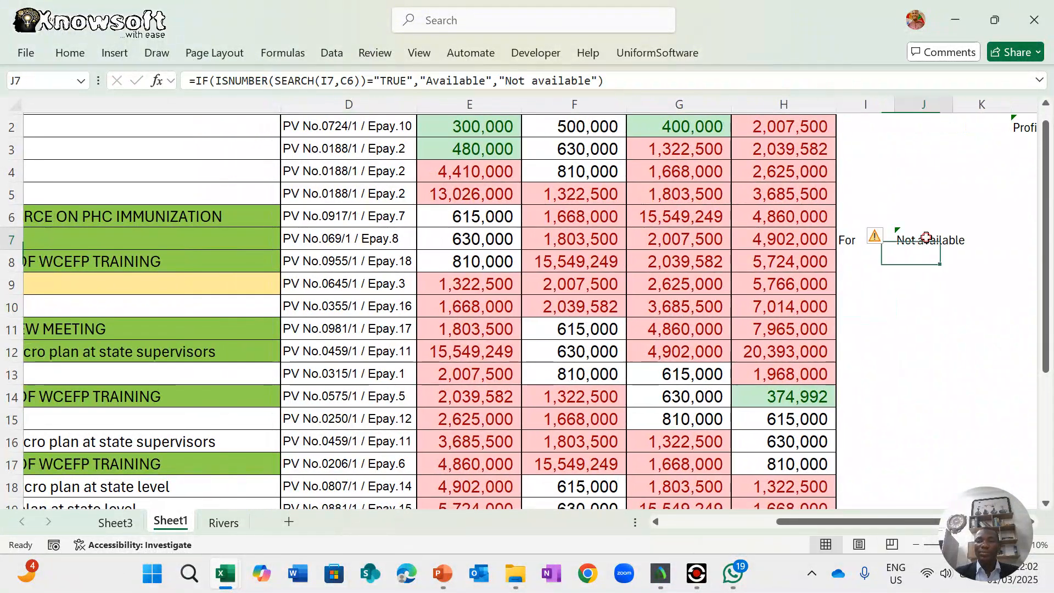
key(Escape)
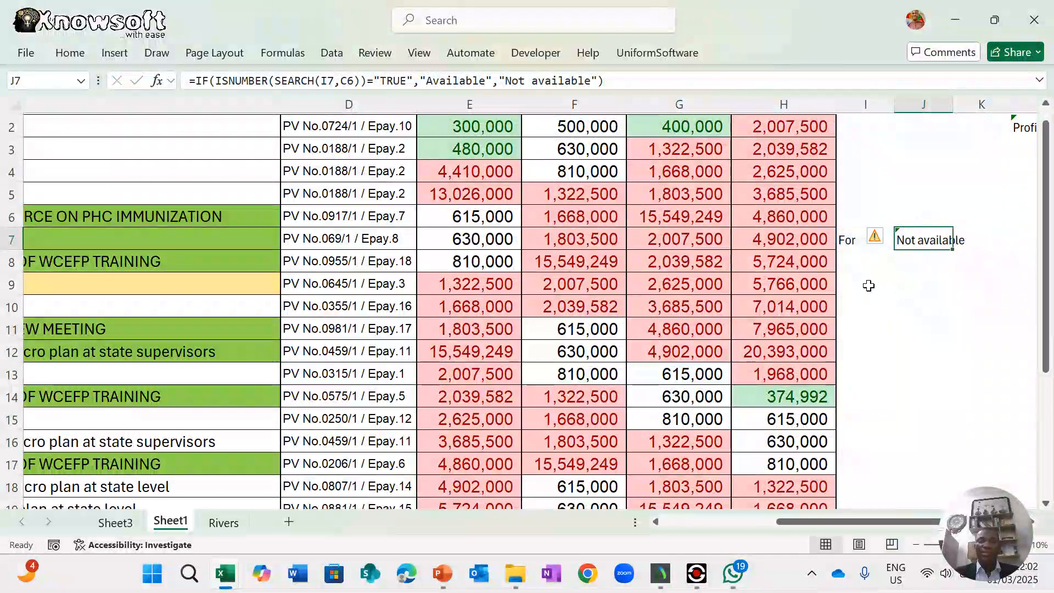
scroll(671, 302, left, 2)
scroll(671, 302, right, 3)
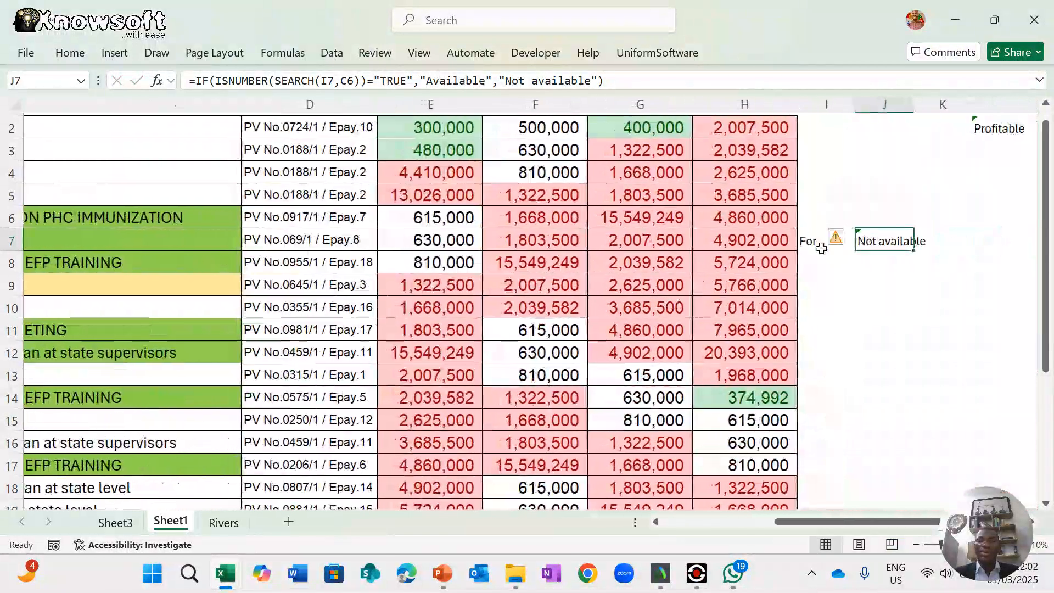
double_click(877, 235)
scroll(511, 341, left, 3)
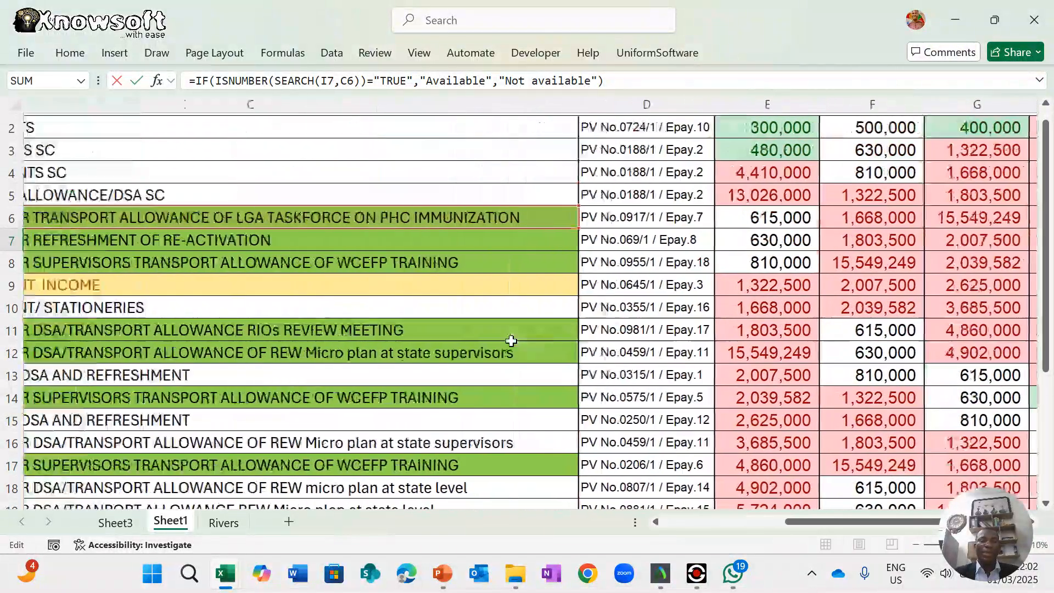
click(398, 236)
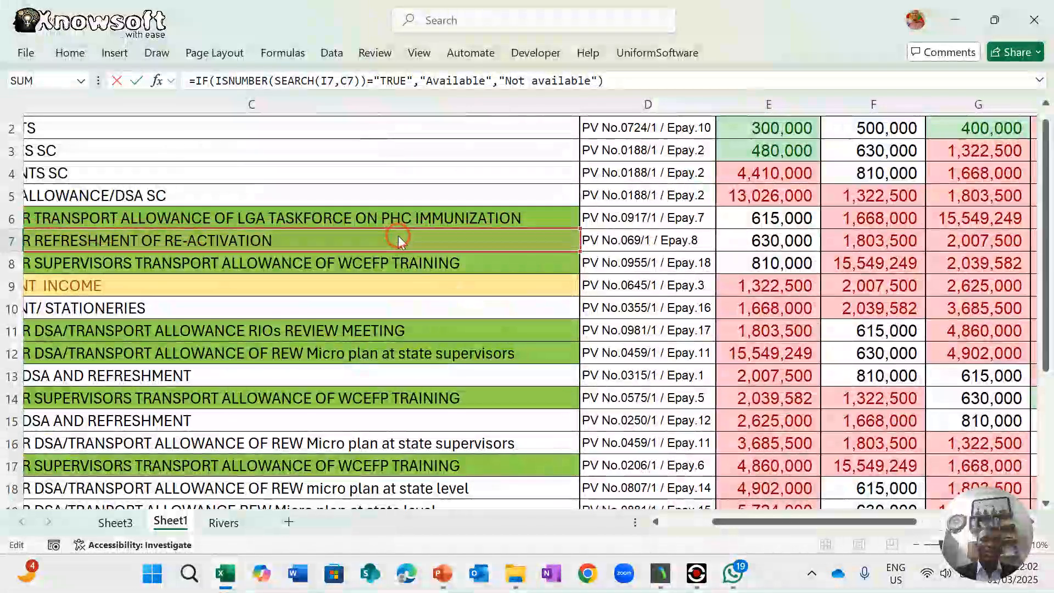
scroll(366, 326, left, 3)
key(Return)
key(Return)
key(Return)
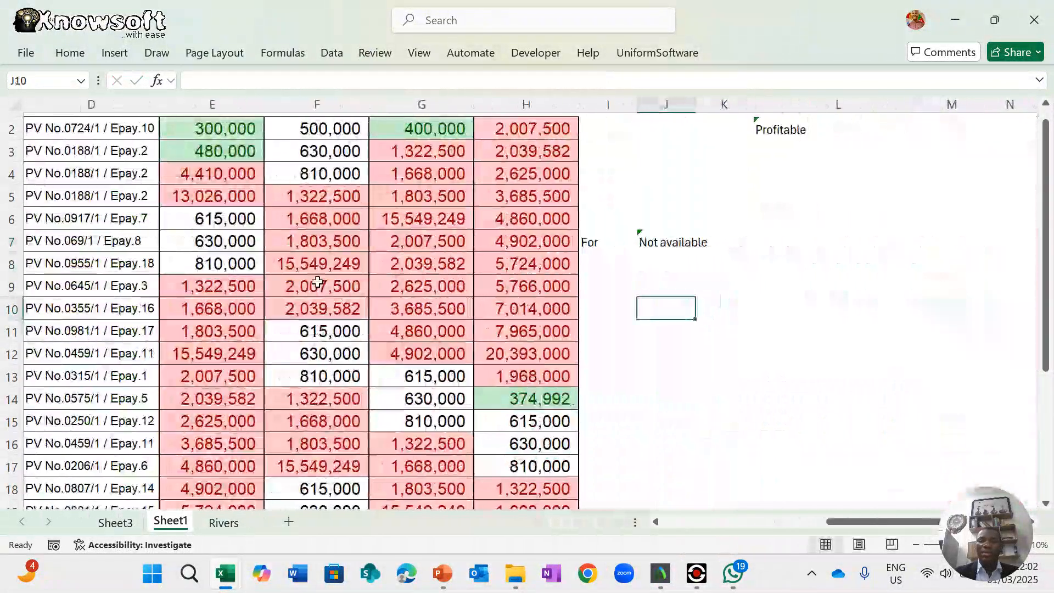
- Rewrite the search term in I7 in capitals as FOR
click(607, 248)
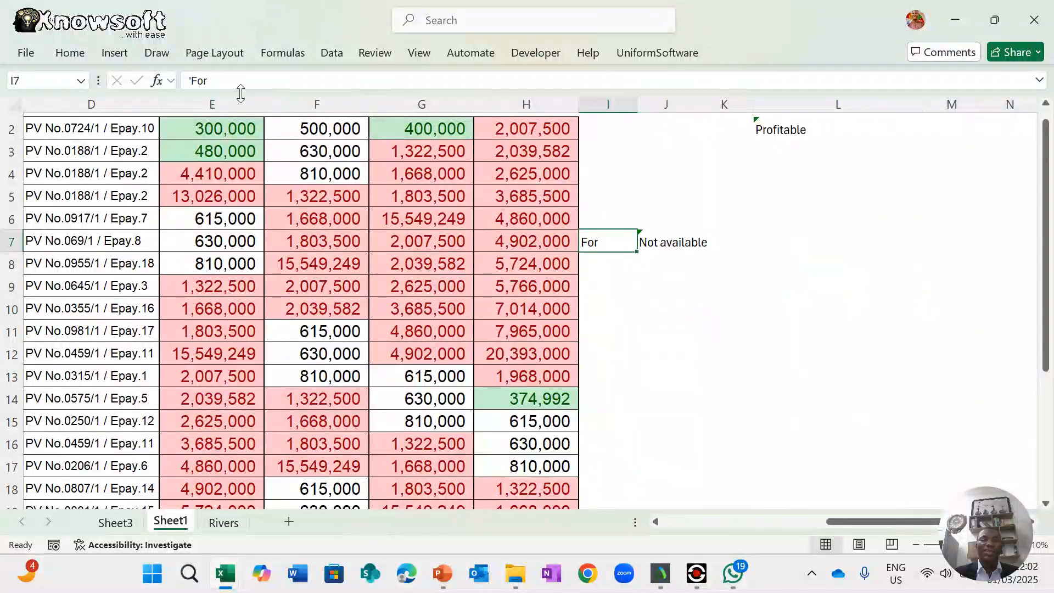
click(219, 80)
key(BackSpace)
key(BackSpace)
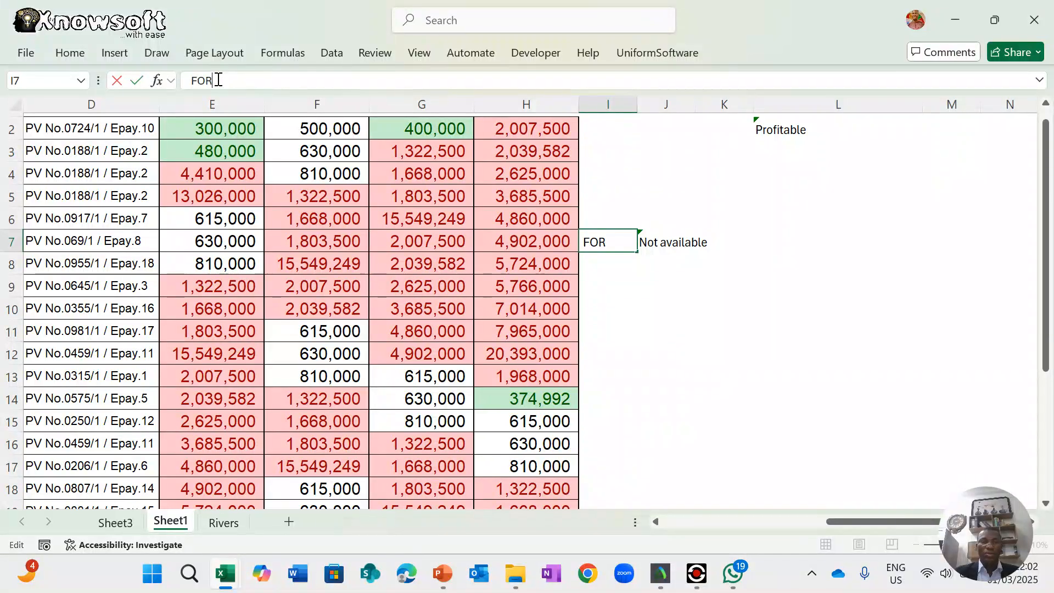
text(OR)
key(Return)
key(Return)
key(Return)
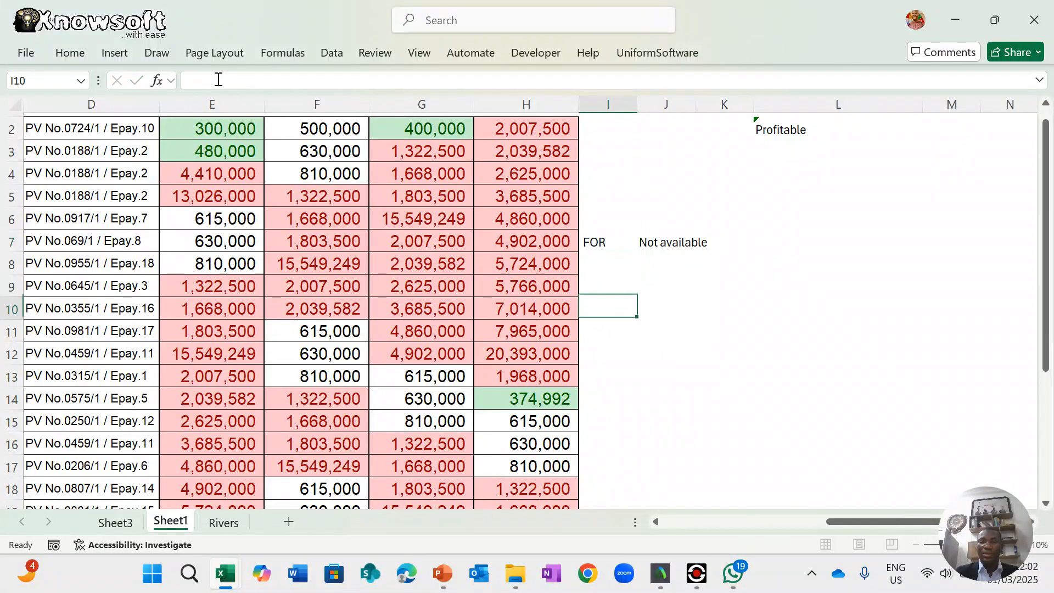
- Check the cells that J7's formula references, and replace the search term in I7 with PAYEMNT
click(657, 242)
double_click(657, 242)
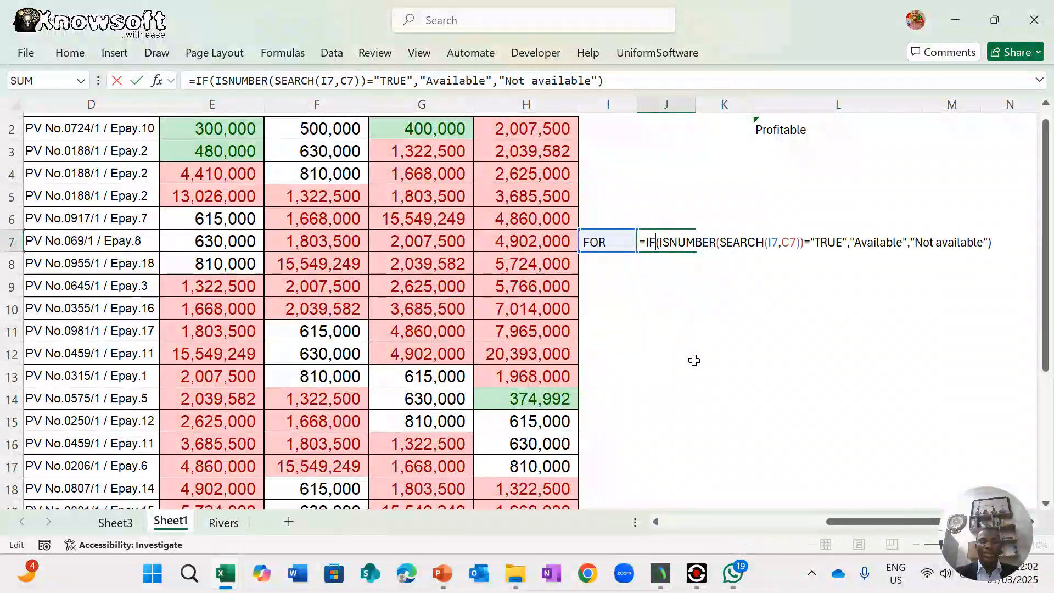
scroll(694, 360, left, 10)
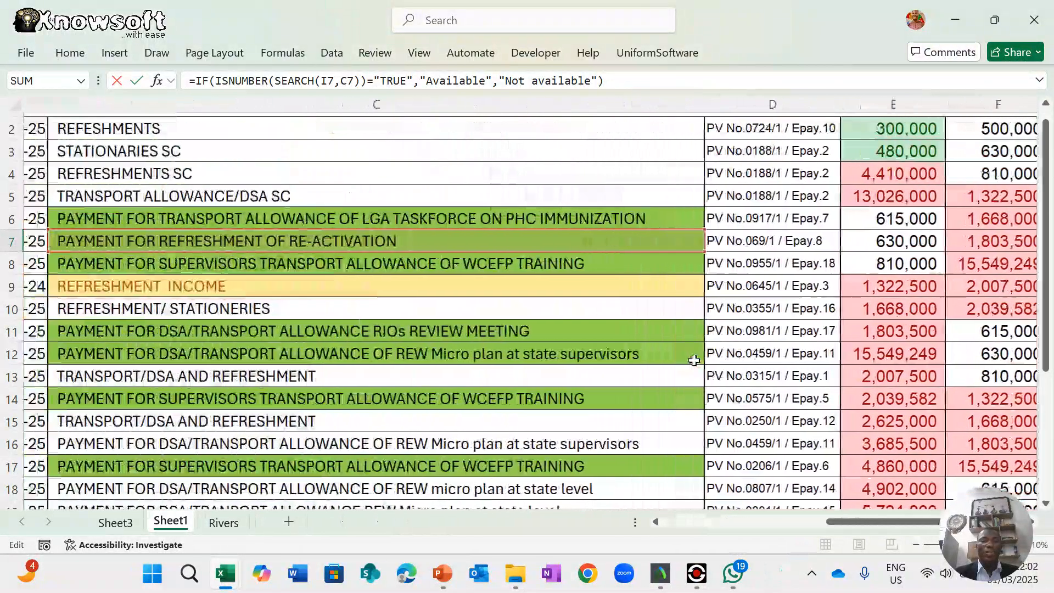
key(Escape)
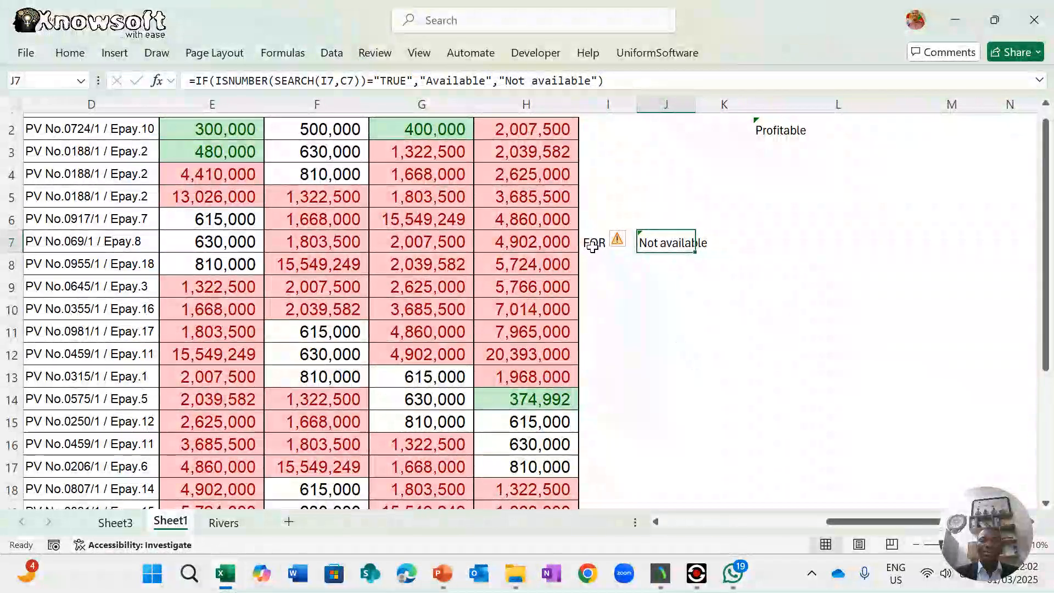
click(597, 245)
text(PAYEMNT)
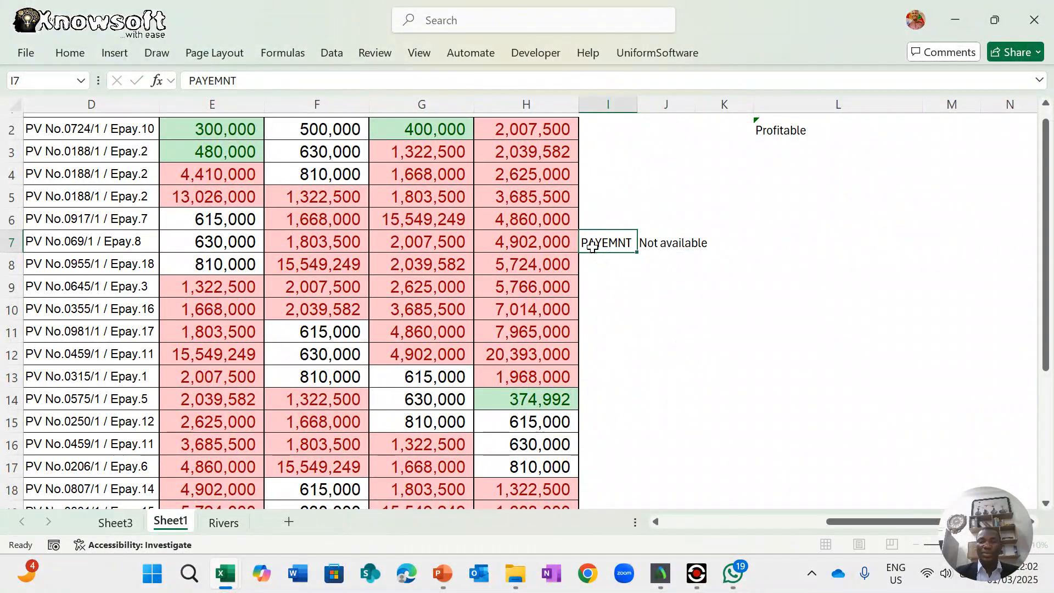
- Correct the spelling of the search term in I7 to PAYMENT
key(Return)
key(Return)
key(Return)
key(Return)
click(607, 243)
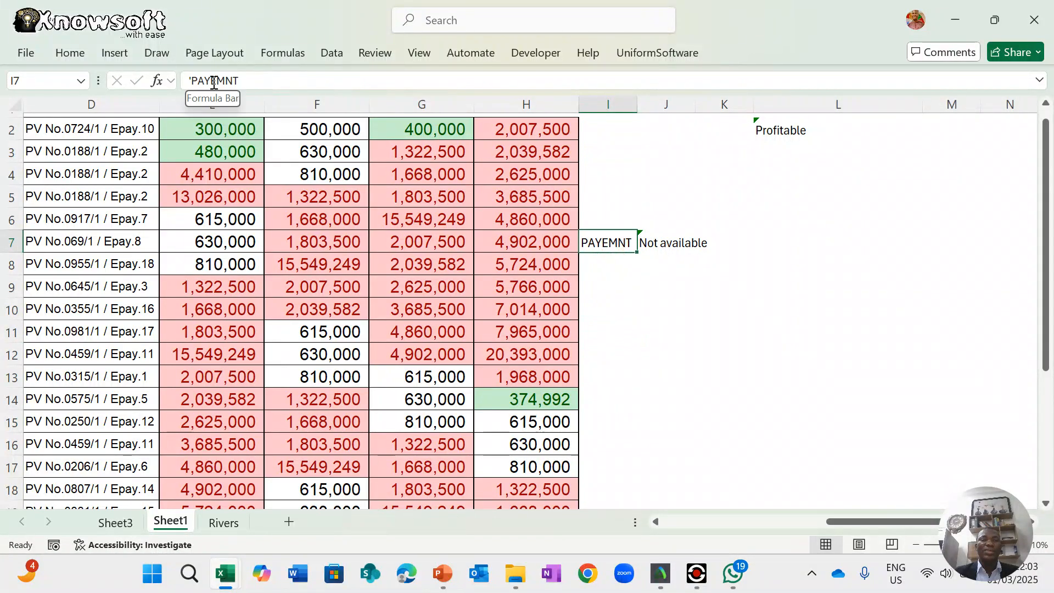
click(254, 77)
key(BackSpace)
key(BackSpace)
text(MEN)
key(ctrl+Return)
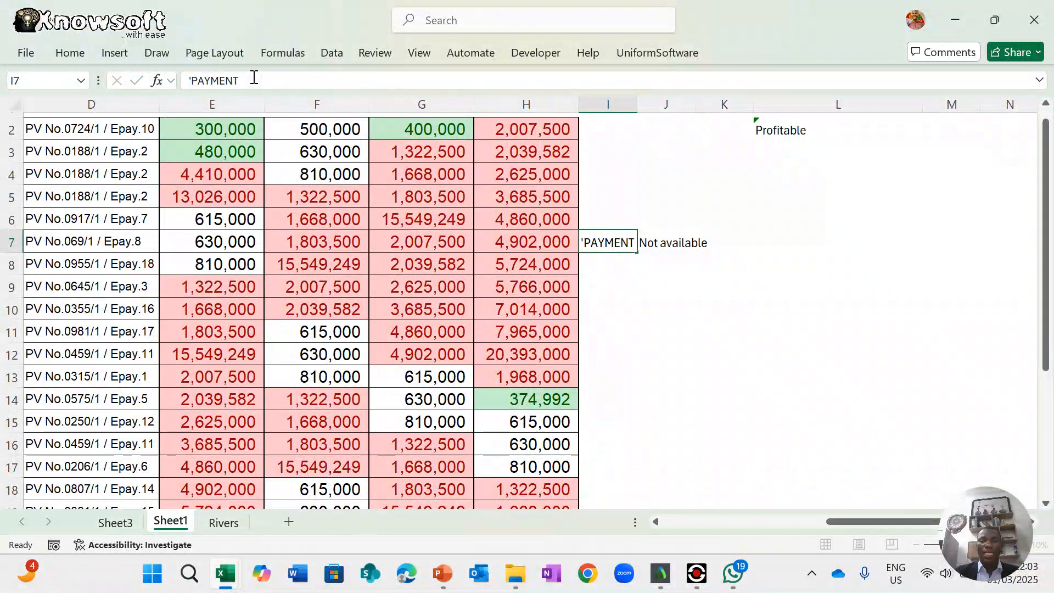
key(Down)
key(Down)
key(Down)
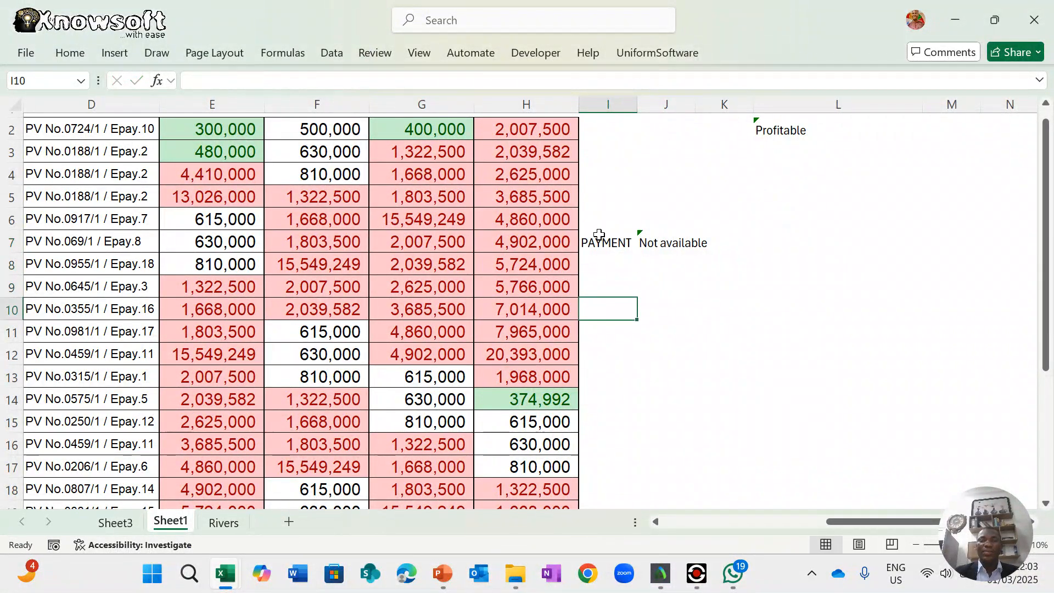
click(599, 234)
click(207, 82)
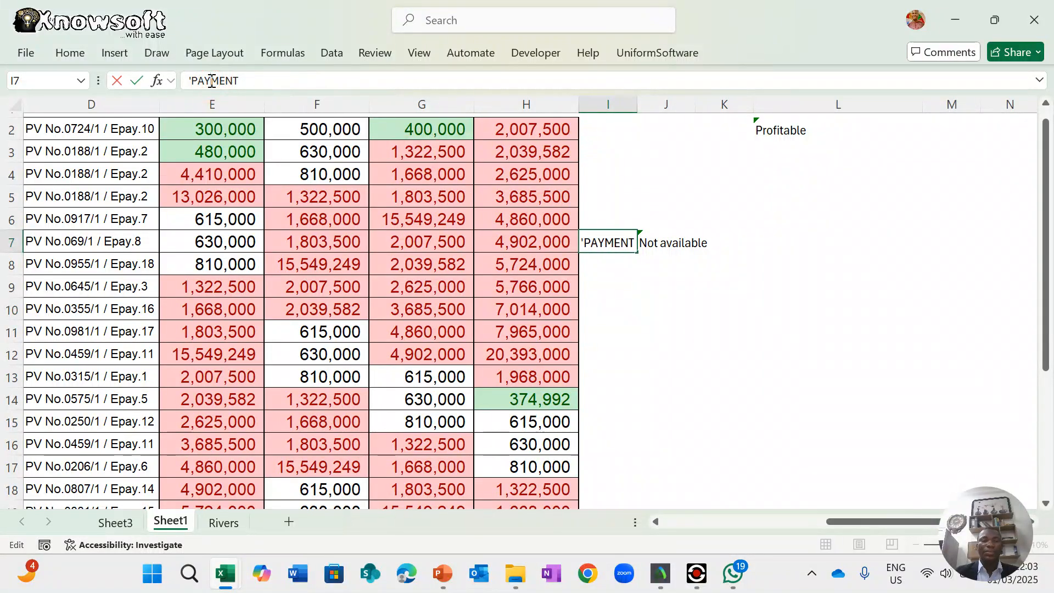
key(Escape)
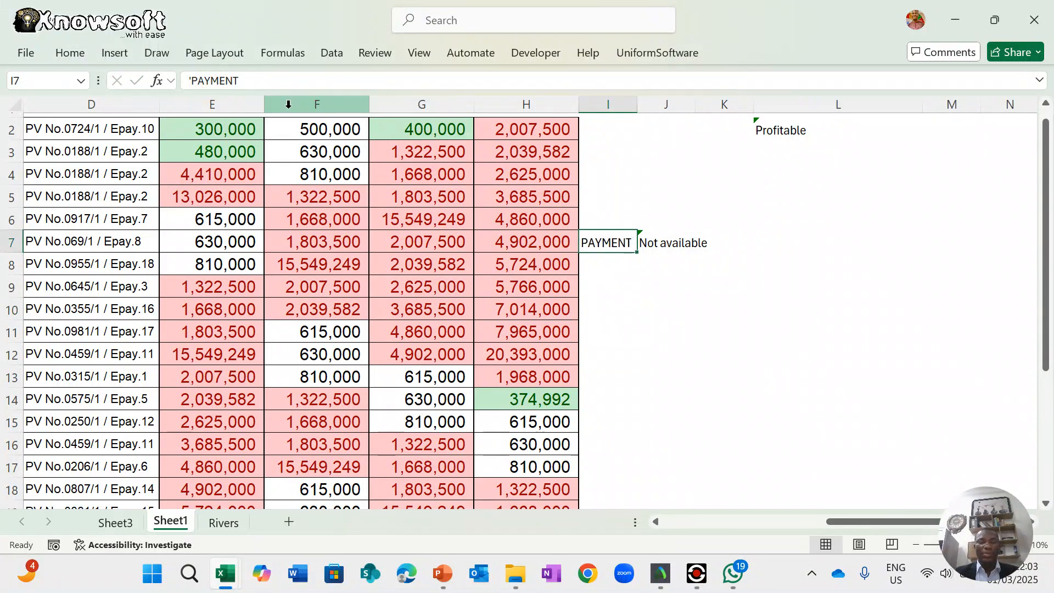
- Replace the I7 reference in J7's SEARCH function with the literal text "PAYMENT"
click(670, 242)
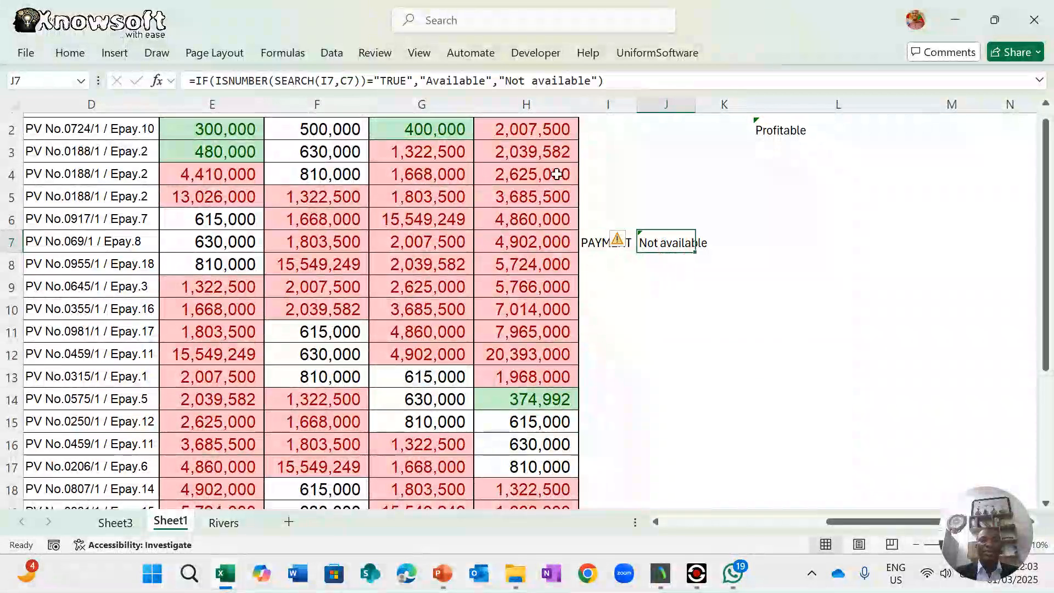
click(340, 81)
key(BackSpace)
key(BackSpace)
text(")
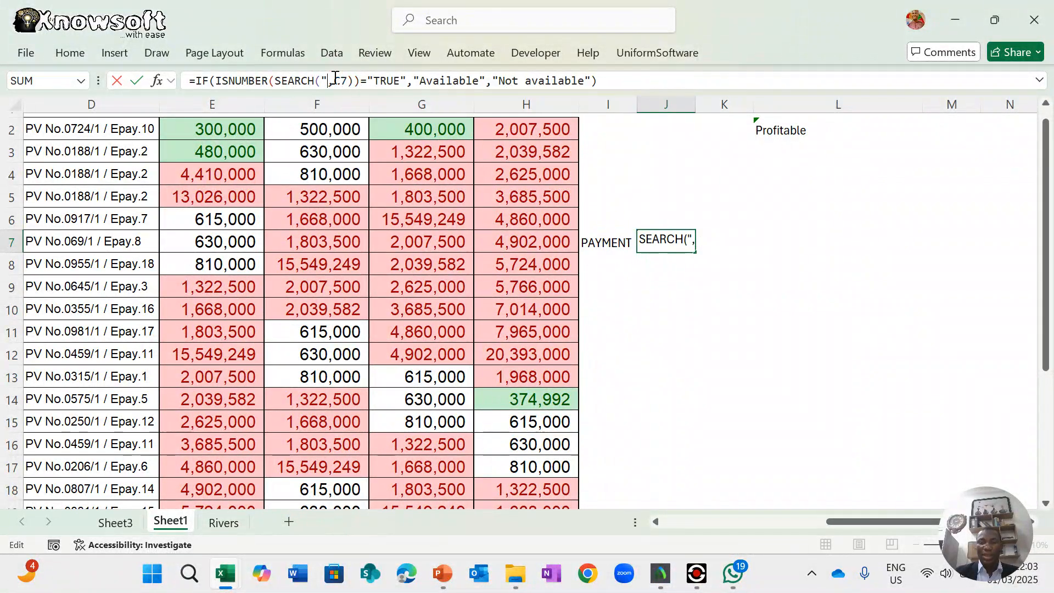
text(PAYEMEN)
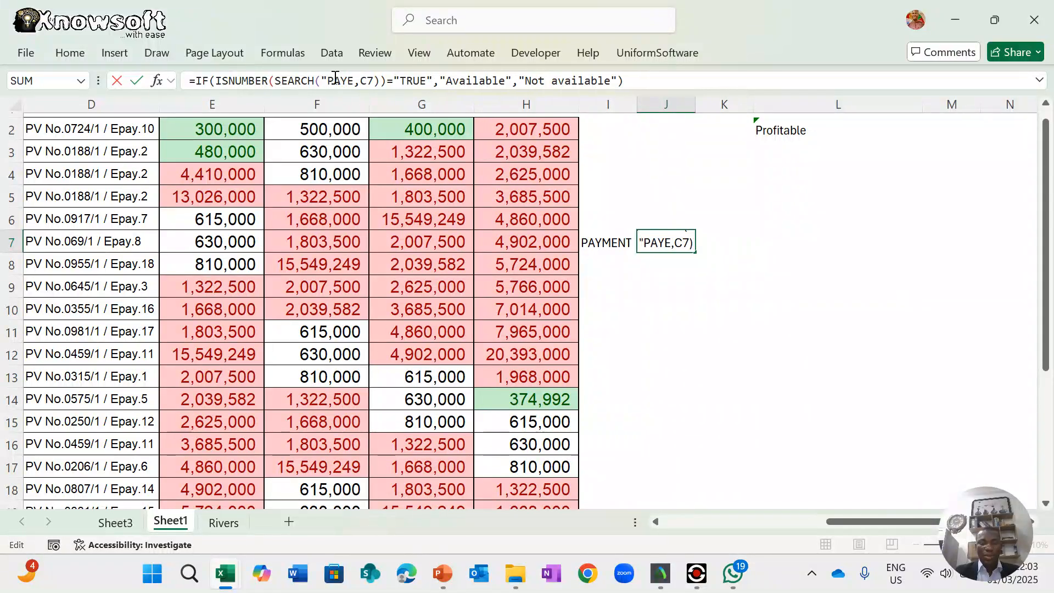
text(T)
key(BackSpace)
key(BackSpace)
key(BackSpace)
key(BackSpace)
key(BackSpace)
text(MENT)
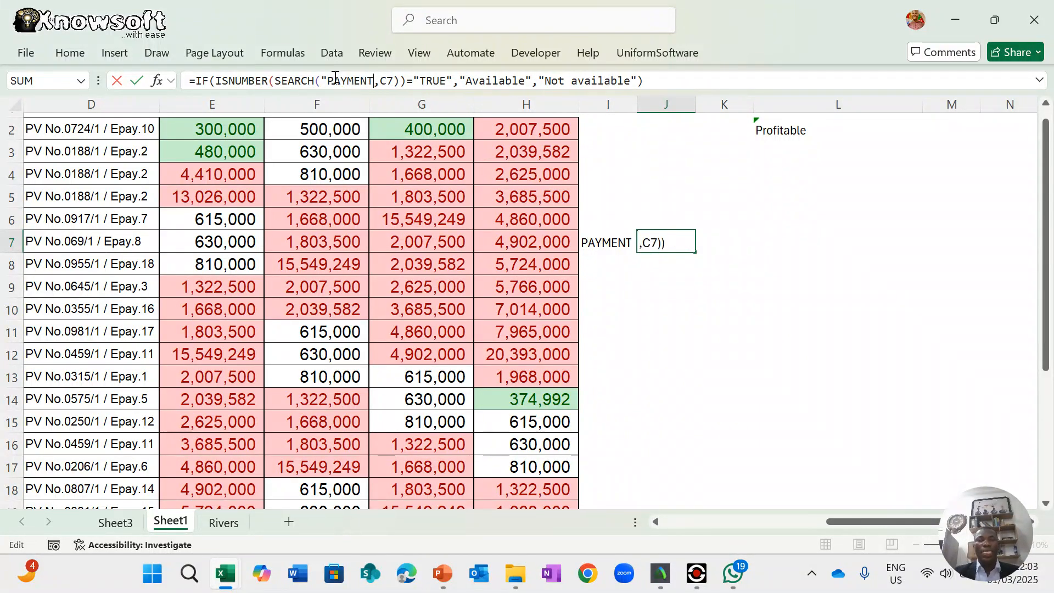
text(")
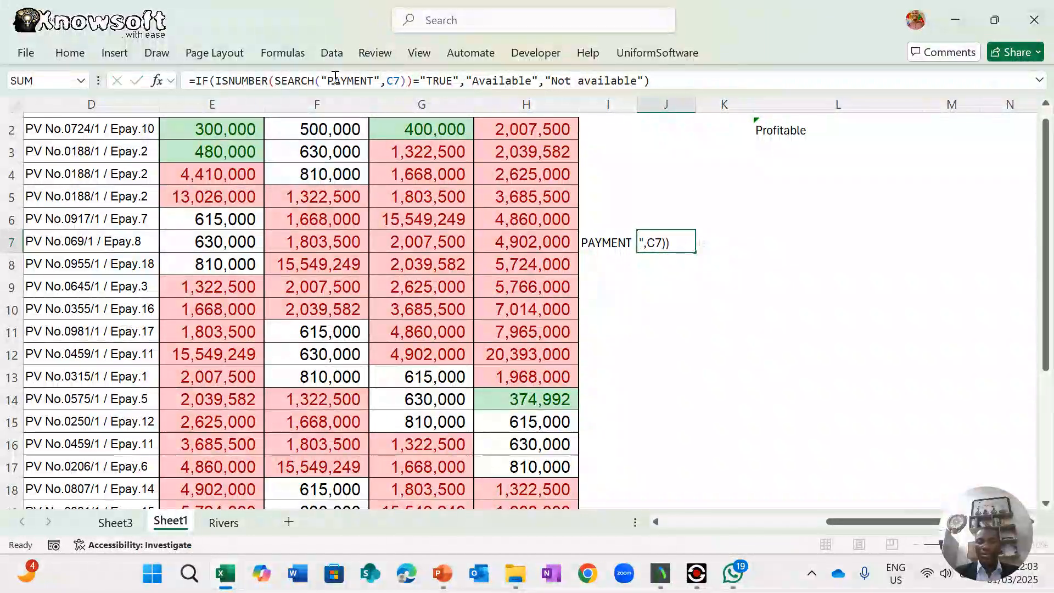
key(Return)
key(Return)
key(Return)
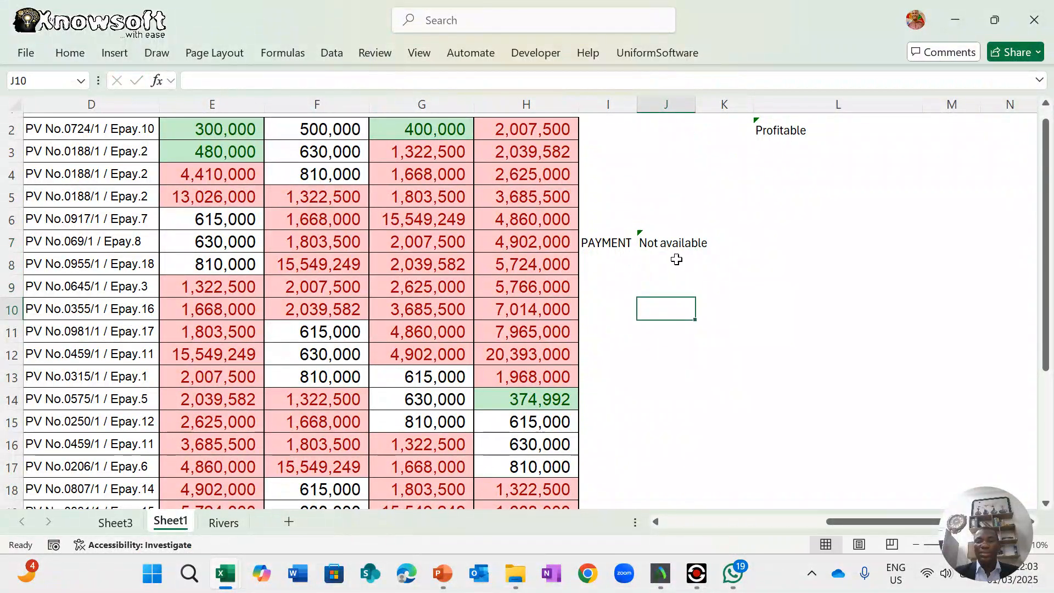
- Check which column C description J7's formula searches, leaving the formula as it is
double_click(656, 239)
scroll(373, 280, left, 3)
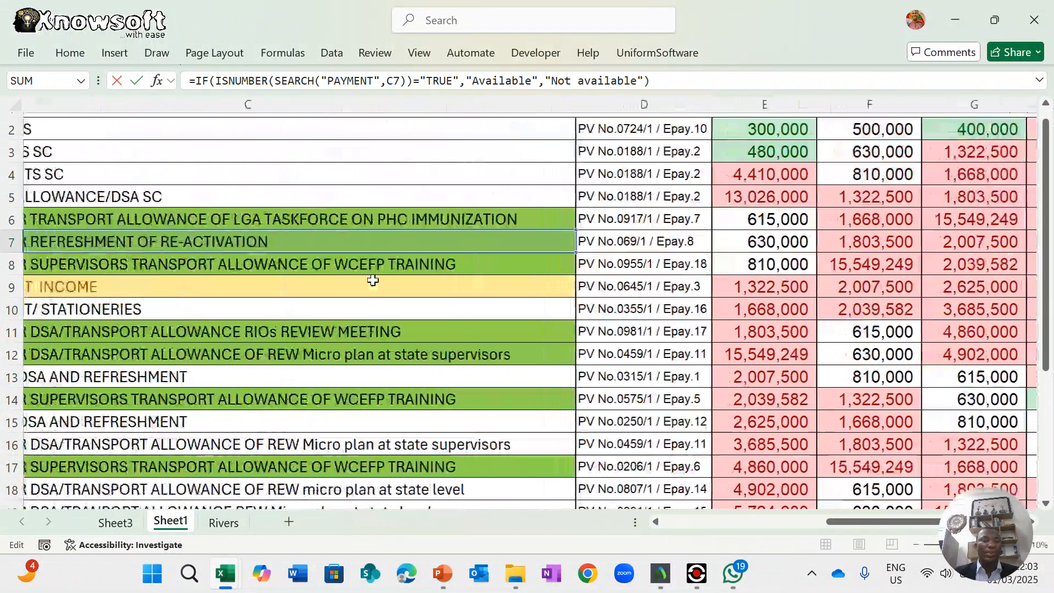
scroll(373, 280, left, 3)
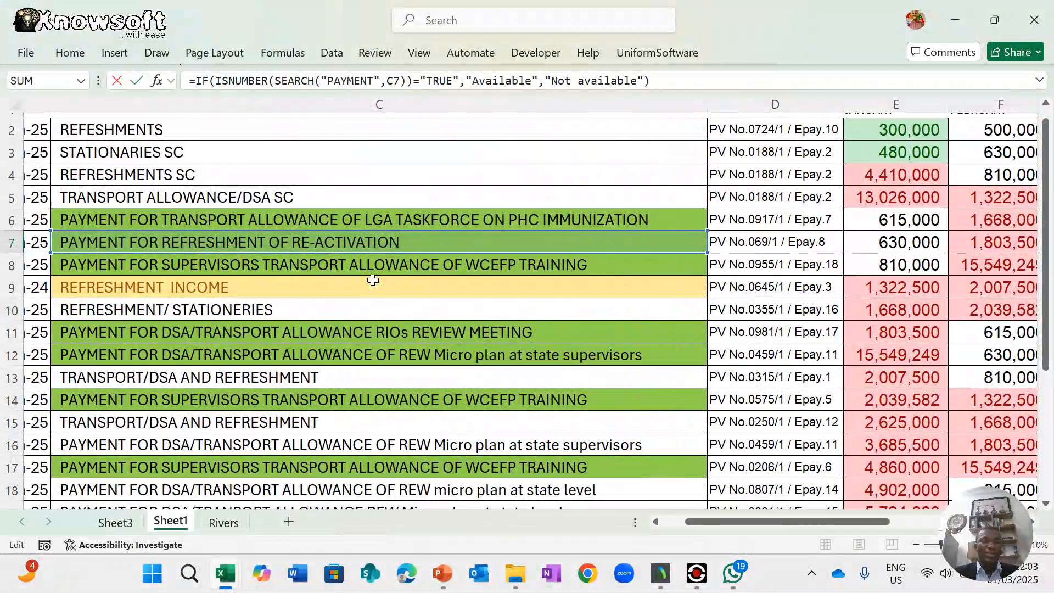
key(Escape)
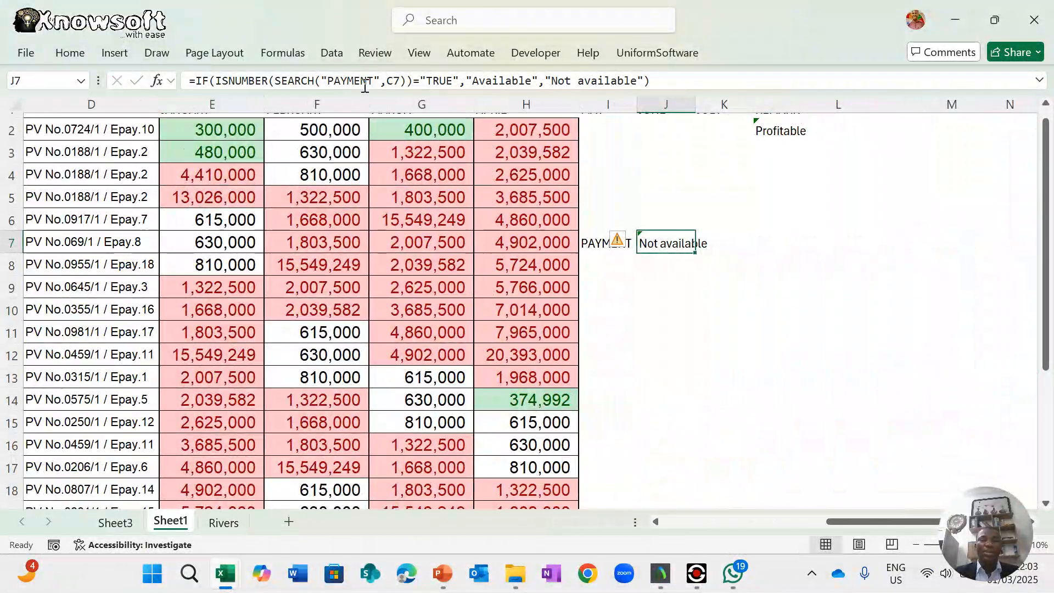
- Try a leading space before PAYMENT in the search text of J7's formula
click(375, 82)
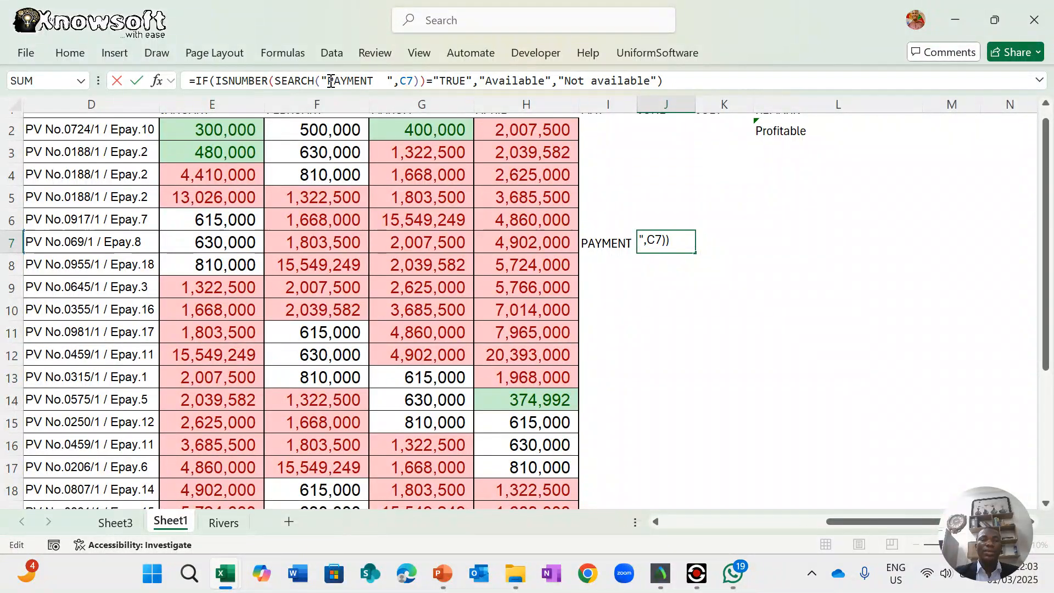
key(BackSpace)
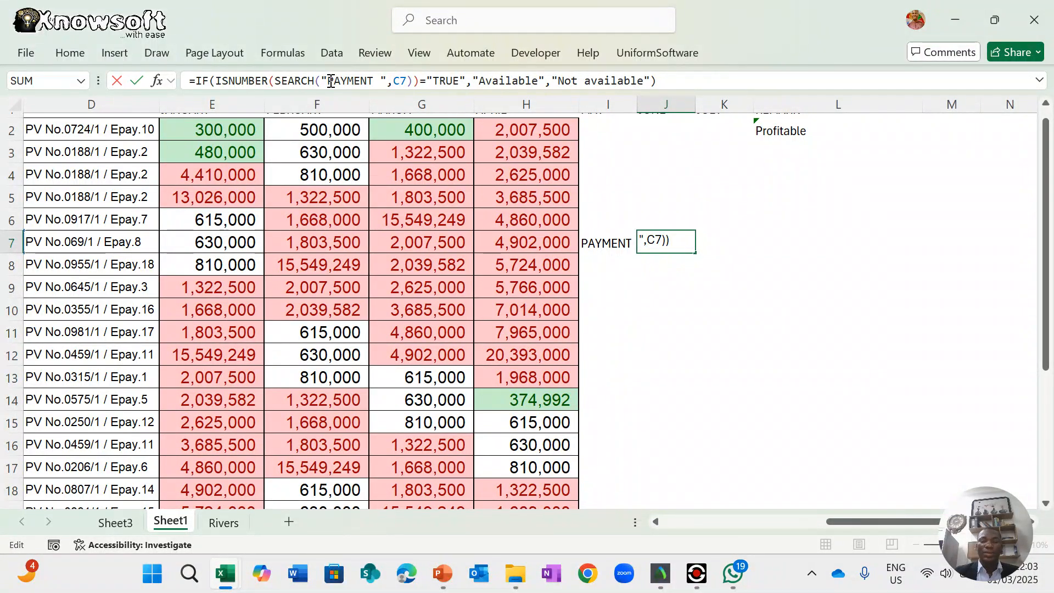
key(BackSpace)
click(328, 81)
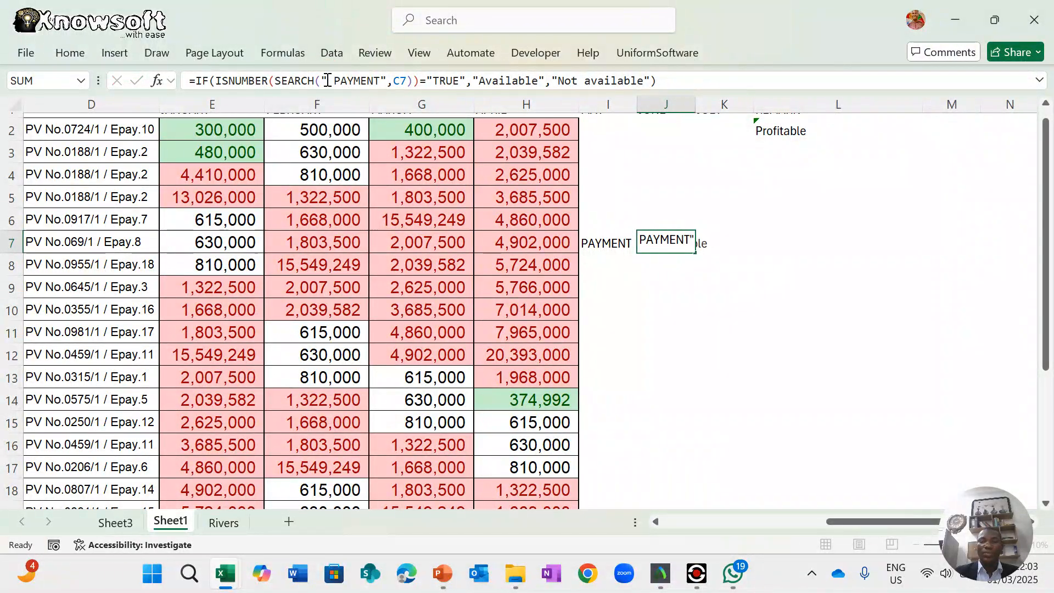
key(Return)
key(Down)
key(Down)
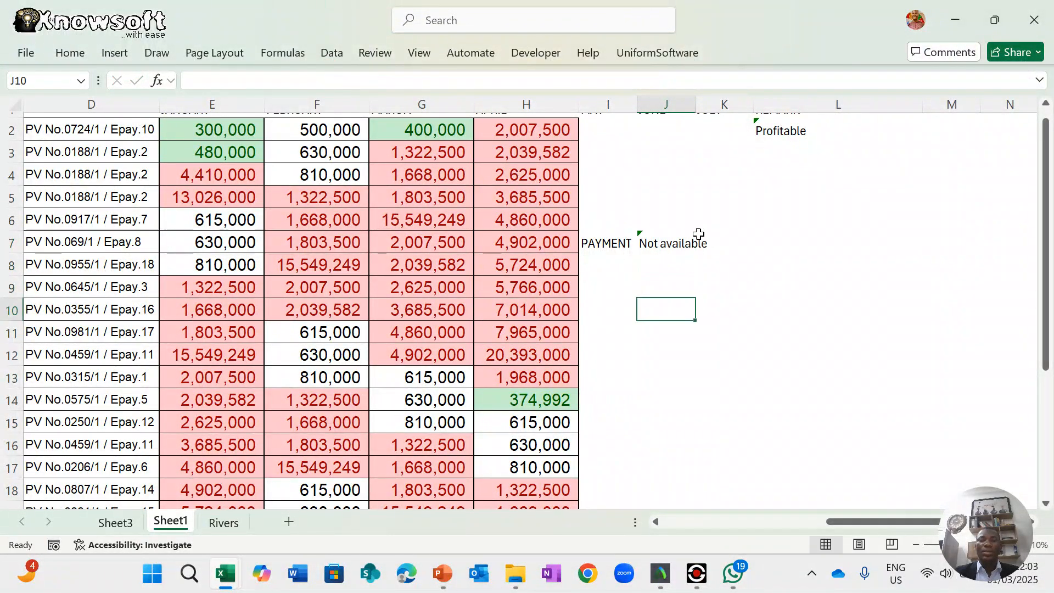
- Undo the recent edits to J7 and I7, back to the plain =ISNUMBER(SEARCH("for",C6)) formula in J7
click(694, 236)
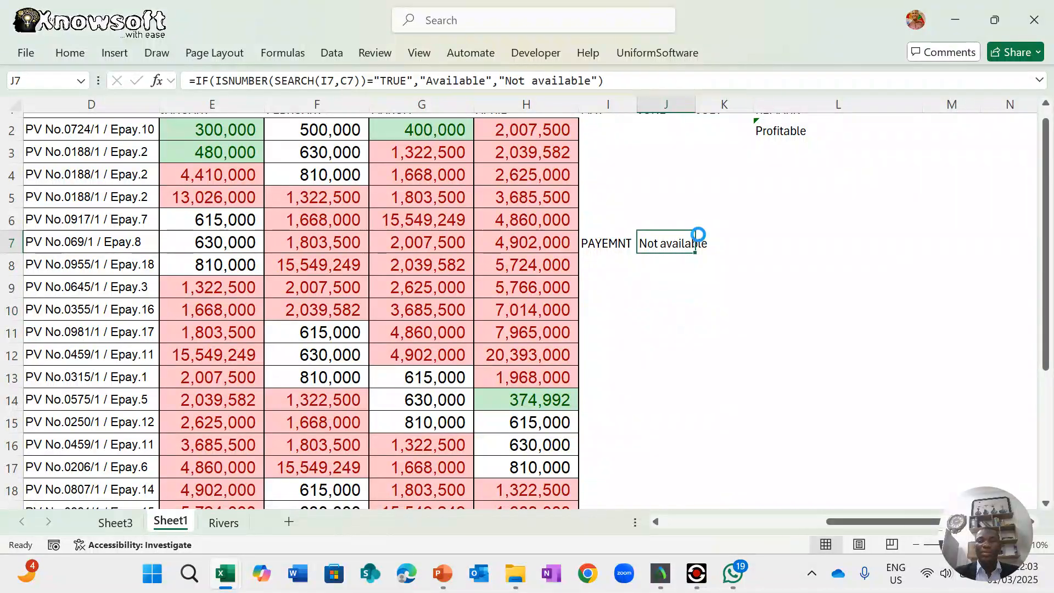
key(ctrl+z)
key(ctrl+z)
key(ctrl+z)
key(ctrl+z)
key(ctrl+z)
key(ctrl+z)
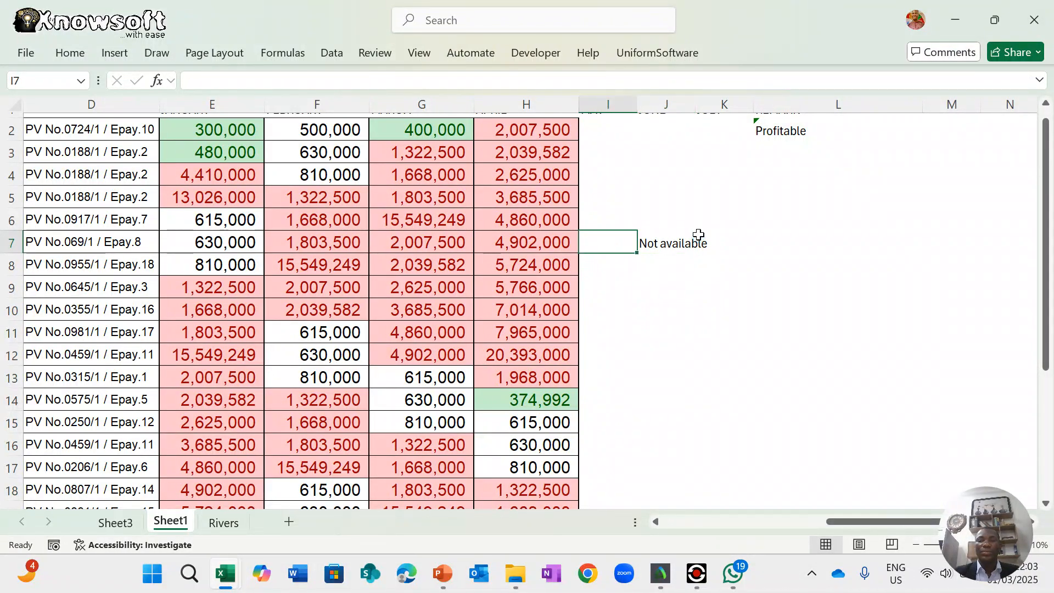
key(ctrl+z)
key(ctrl+z)
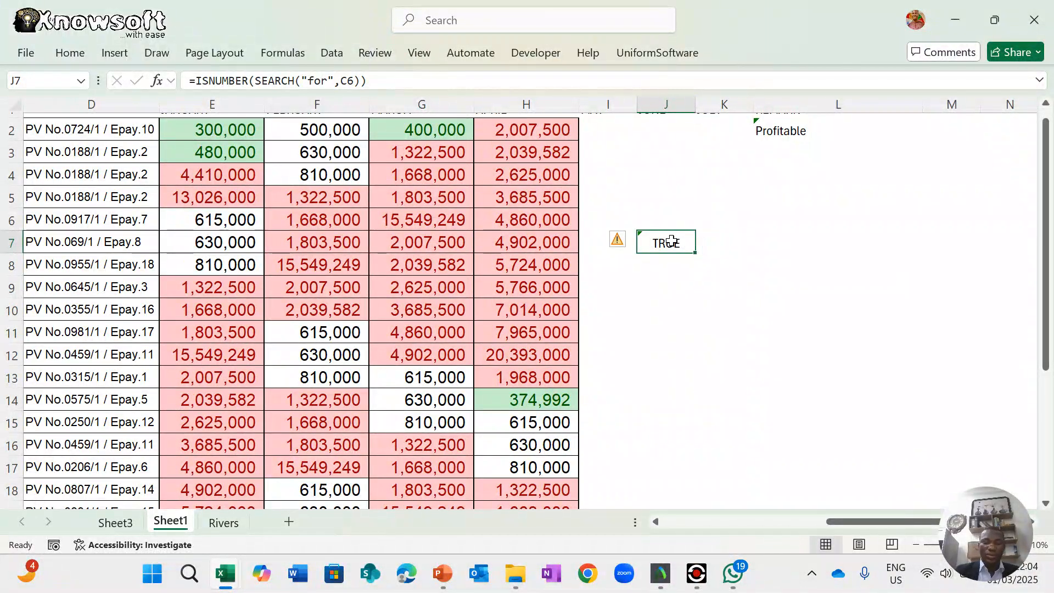
- Restore J7's IF formula that searches C6 for "for", and check the description it references
drag(671, 242, 672, 308)
key(ctrl+z)
key(ctrl+z)
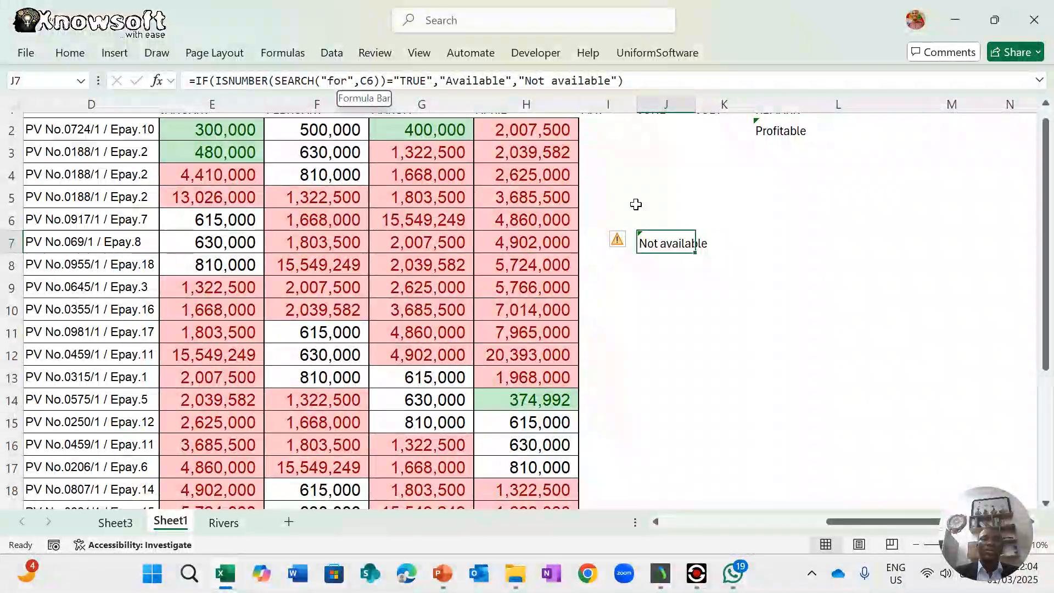
double_click(672, 242)
scroll(434, 304, left, 5)
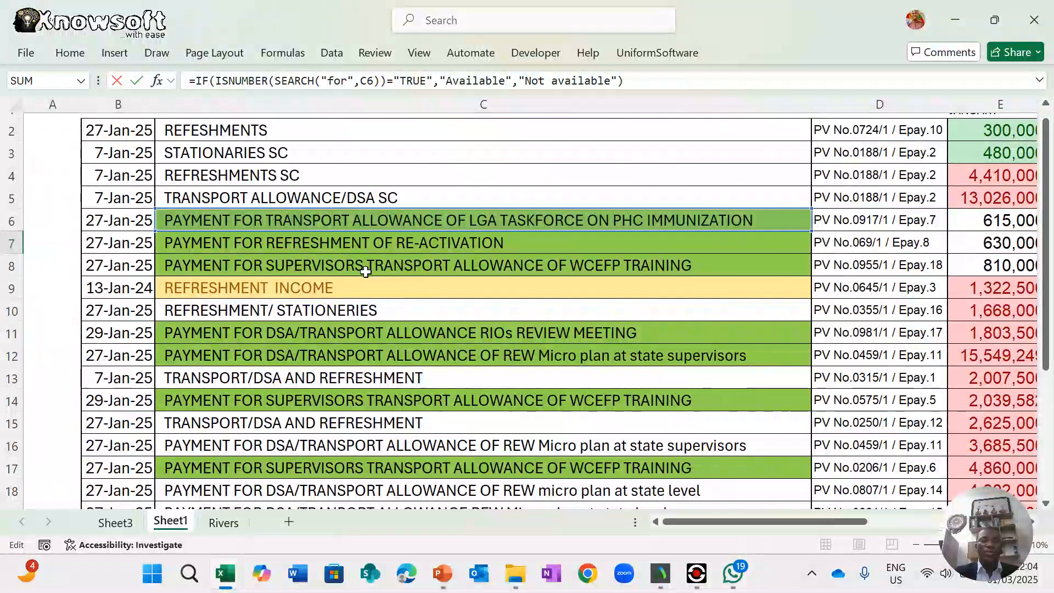
key(Escape)
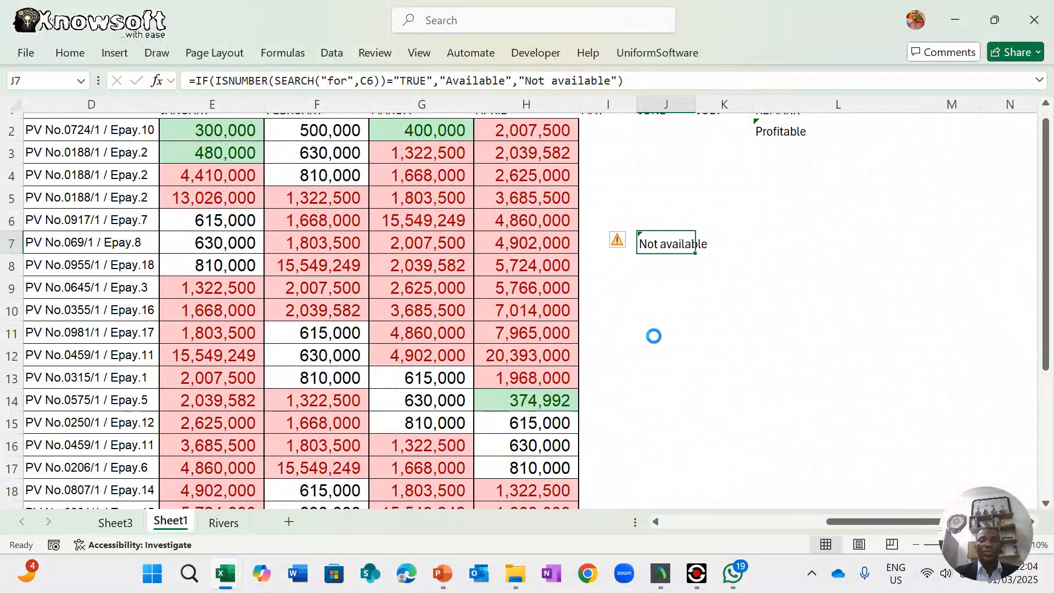
- Undo the IF wrapper in J7 and check the column C cell that the plain ISNUMBER formula searches
key(ctrl+z)
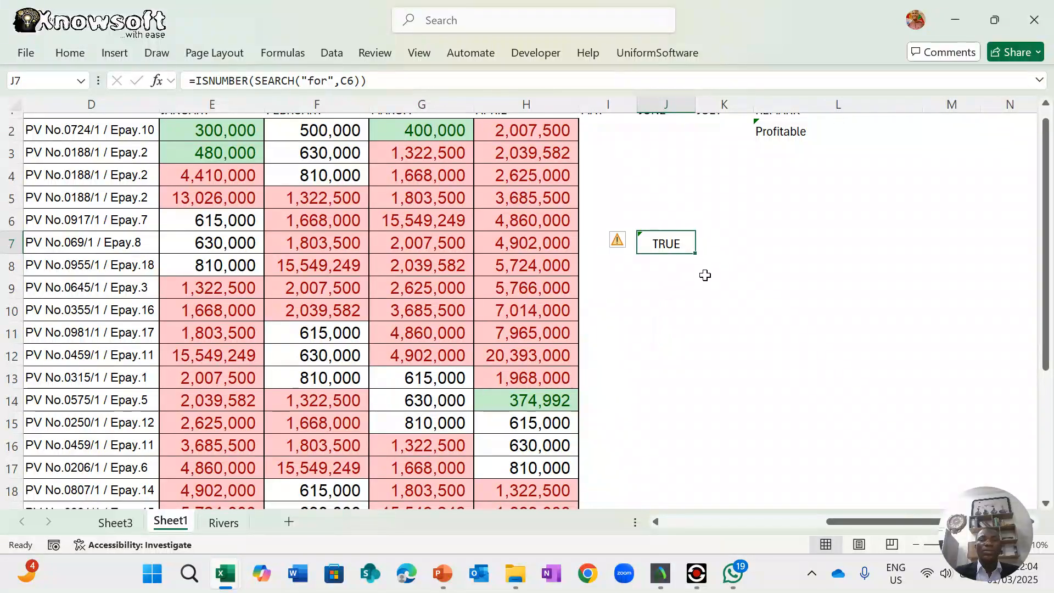
double_click(672, 245)
scroll(453, 328, left, 5)
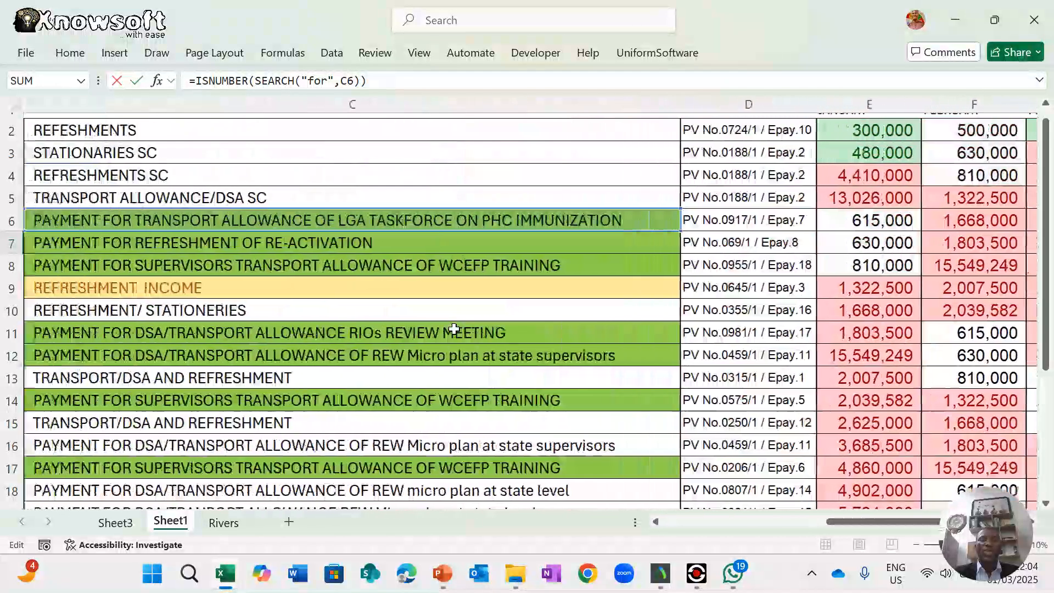
scroll(453, 328, left, 2)
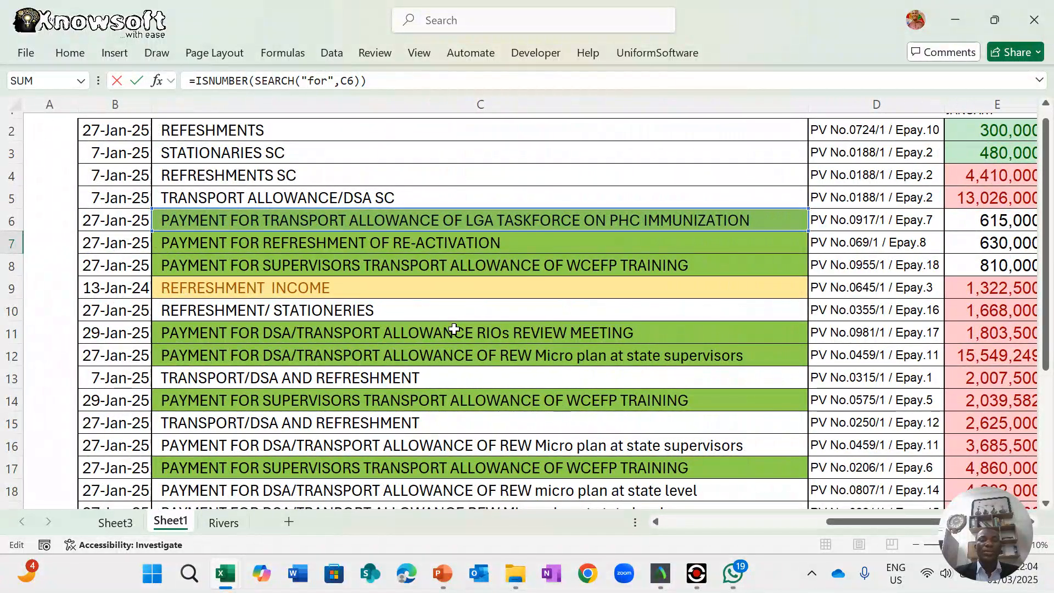
key(Return)
scroll(537, 327, right, 5)
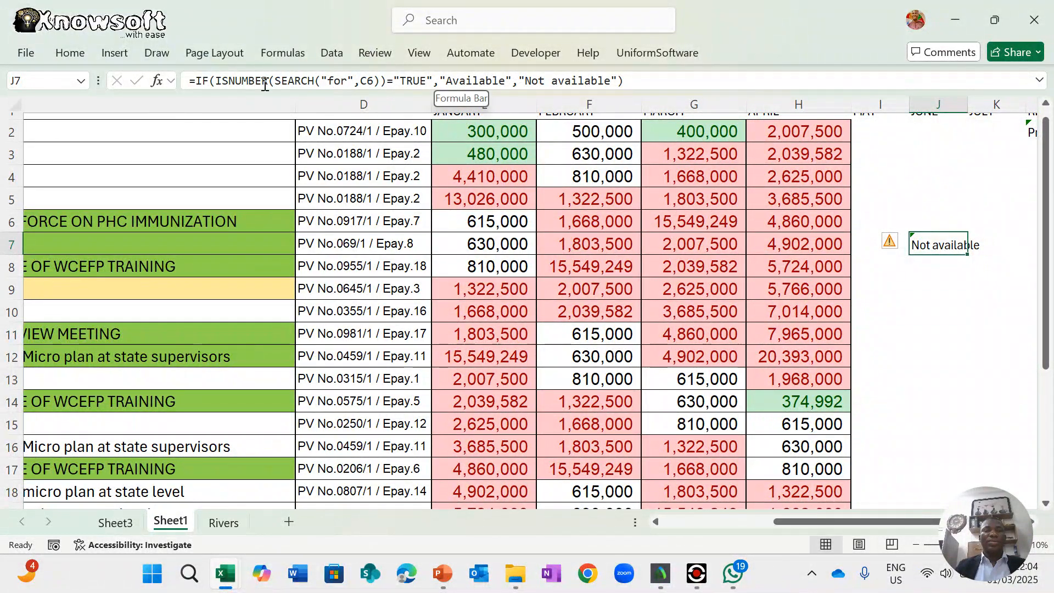
- Try adding an opening parenthesis before ISNUMBER and a closing one at the end of J7's formula, and discard the edit
click(217, 81)
text(()
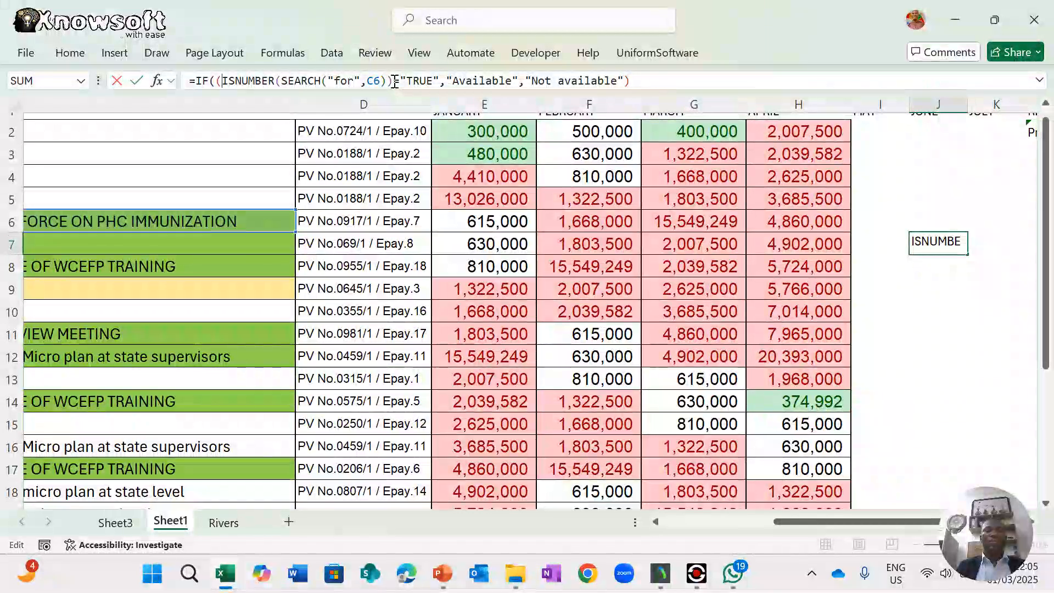
key(Return)
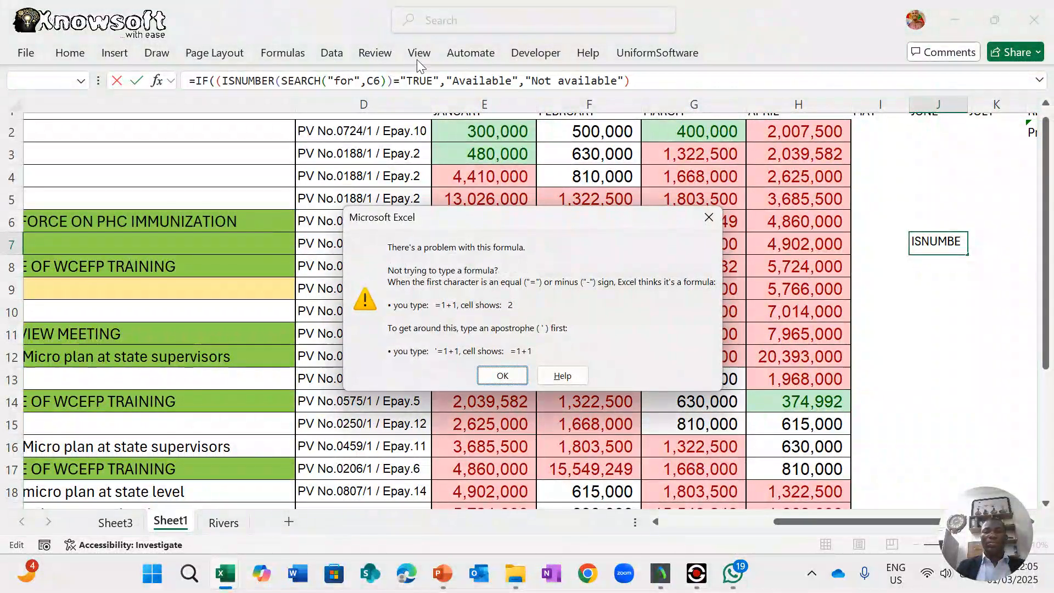
key(Return)
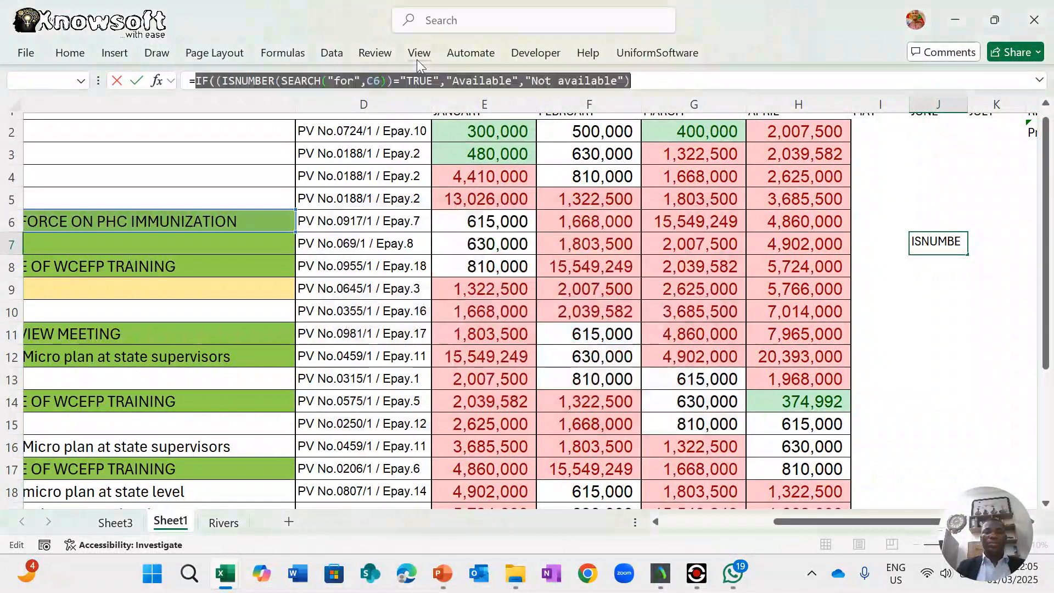
click(648, 78)
text())
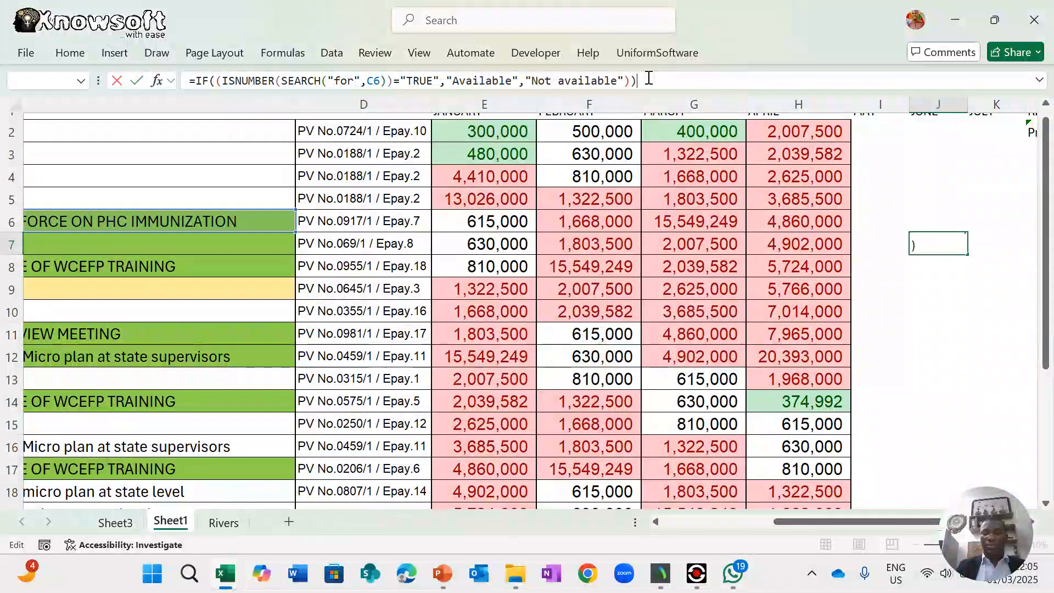
key(Return)
key(Return)
key(Return)
key(Return)
key(Return)
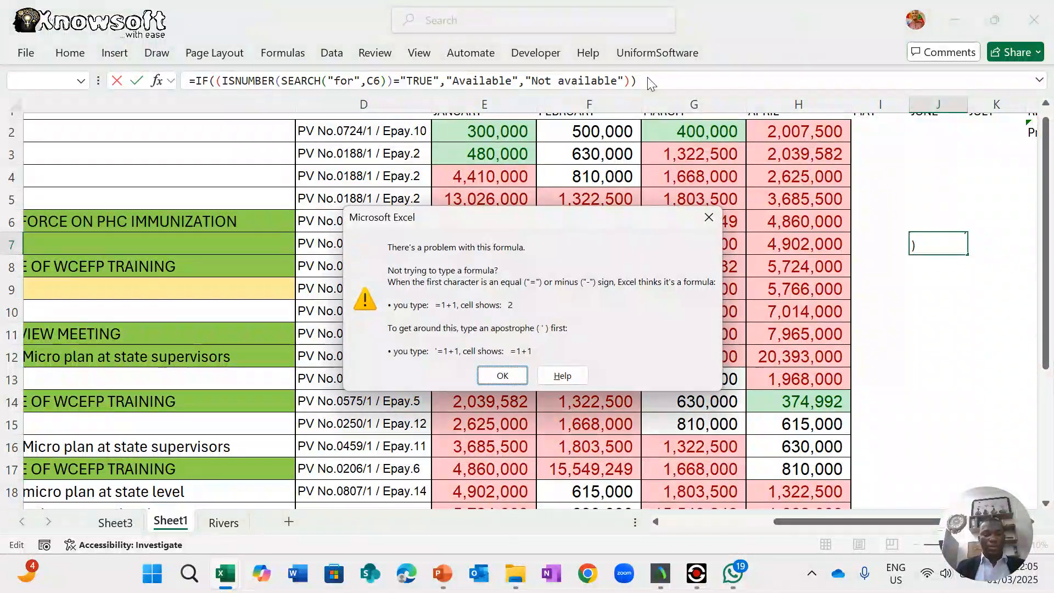
key(Return)
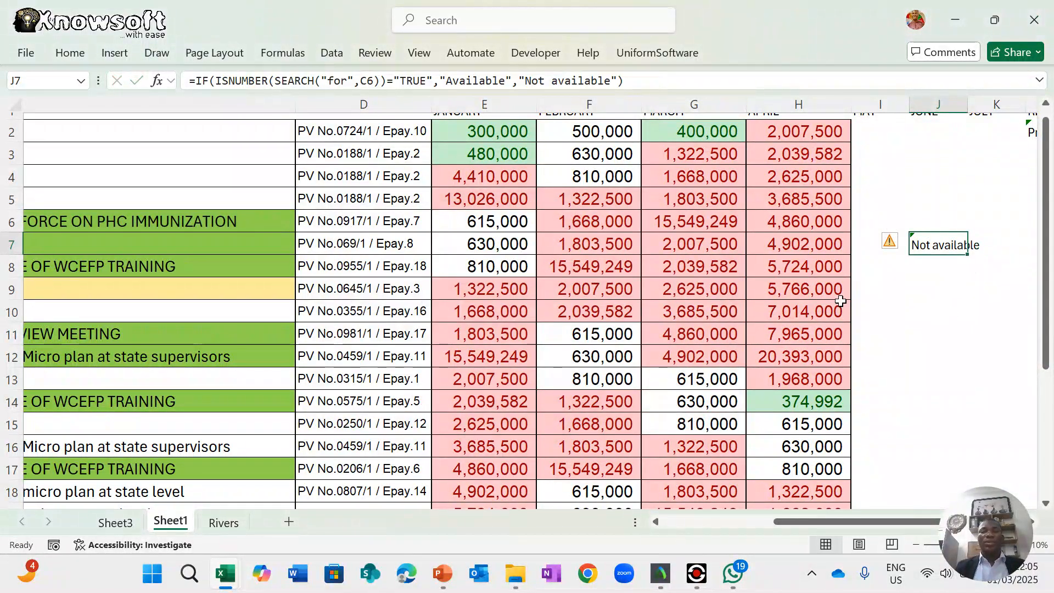
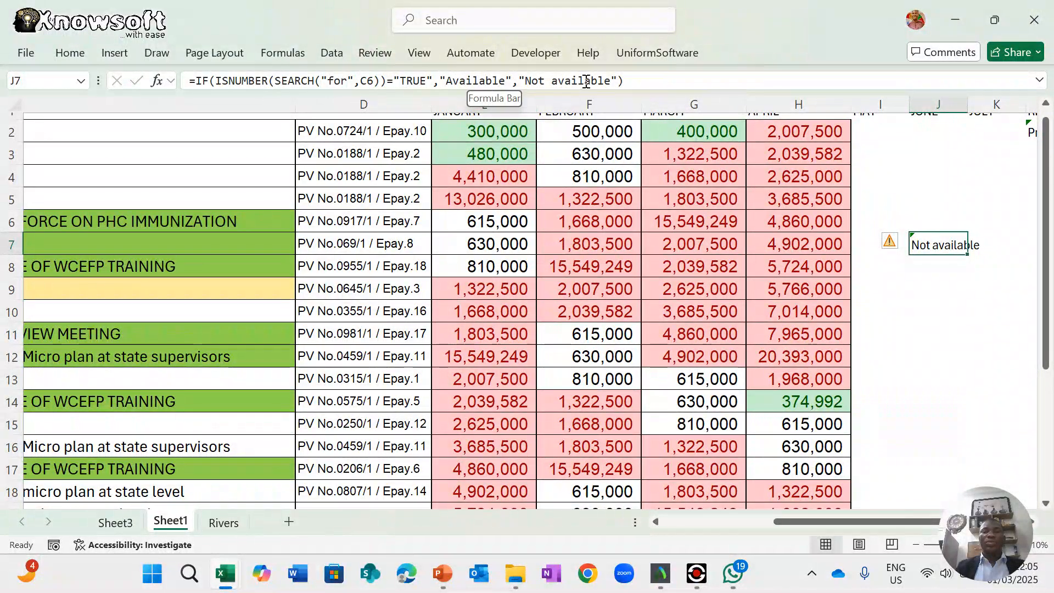
- Remove the "Available" and "Not available" result arguments from J7's IF formula
click(622, 81)
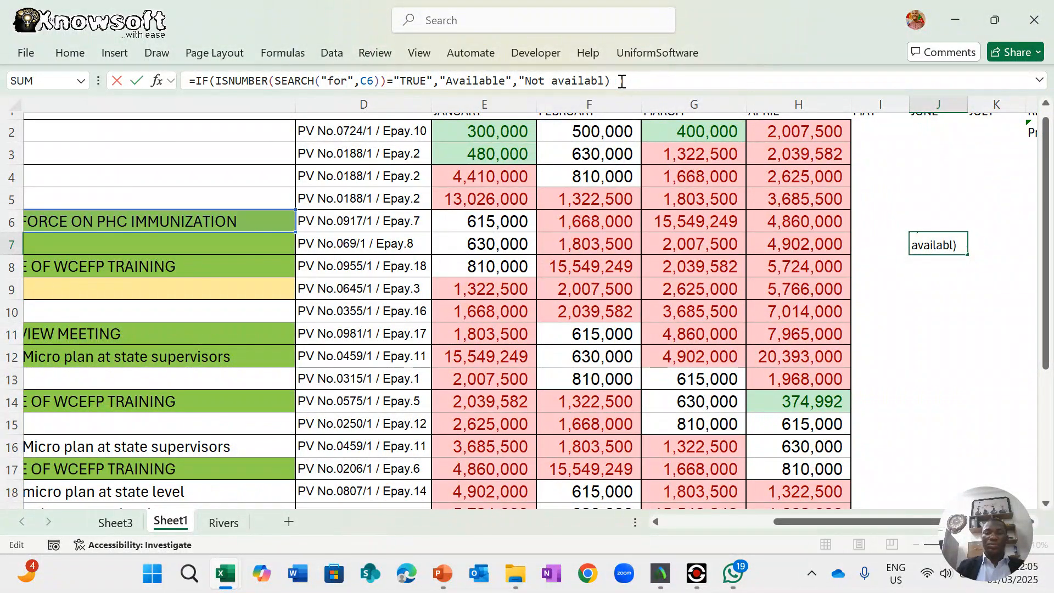
key(BackSpace)
key(BackSpace)
key(BackSpace)
key(BackSpace)
key(BackSpace)
key(BackSpace)
key(BackSpace)
key(BackSpace)
key(BackSpace)
key(BackSpace)
key(BackSpace)
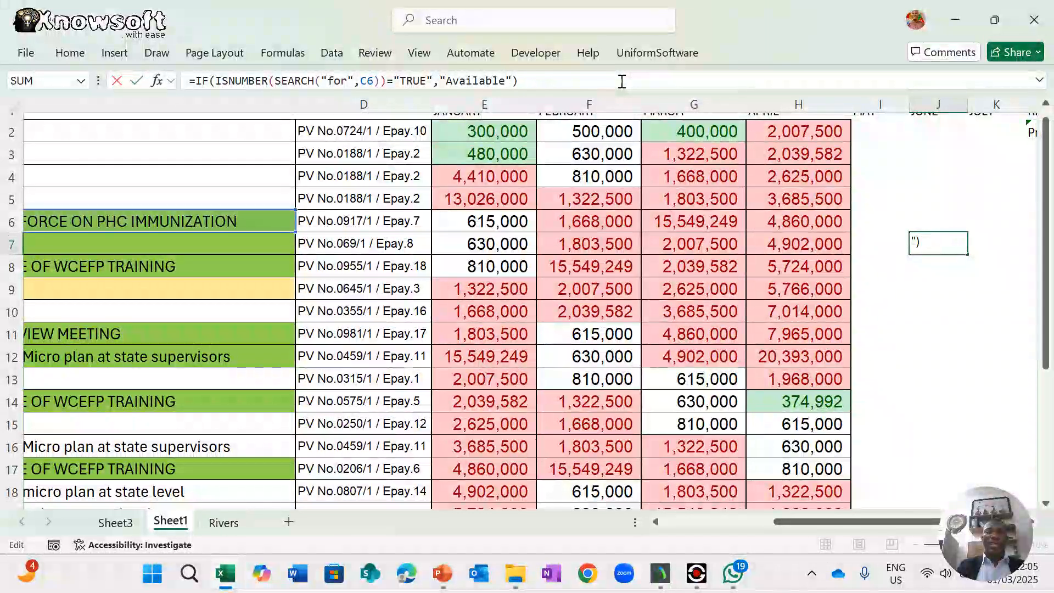
key(BackSpace)
key(BackSpace)
key(BackSpace)
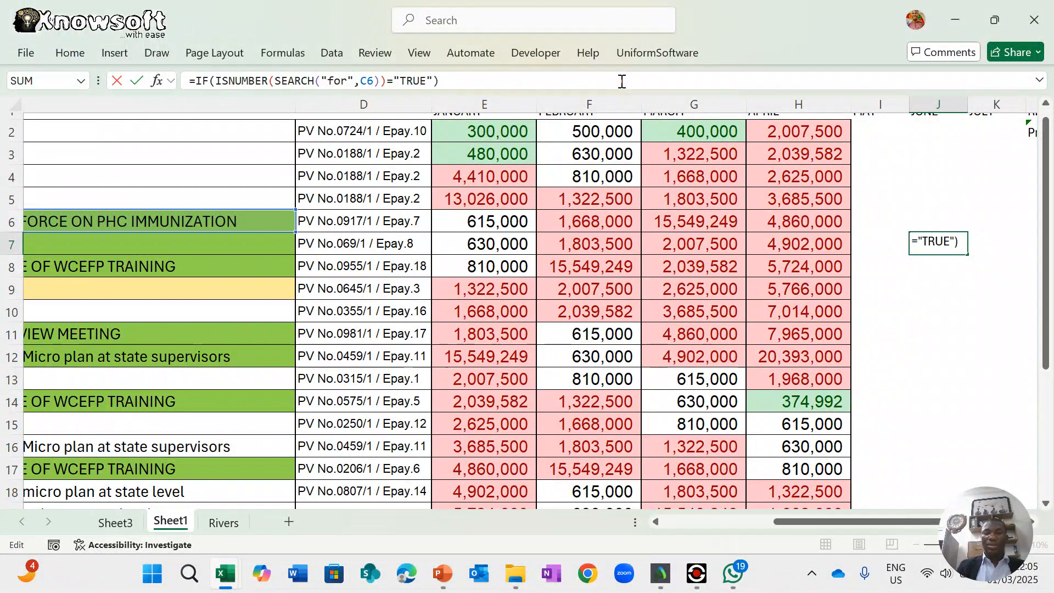
- Delete the ="TRUE" comparison from J7's formula and try committing the shortened version
key(Return)
key(Return)
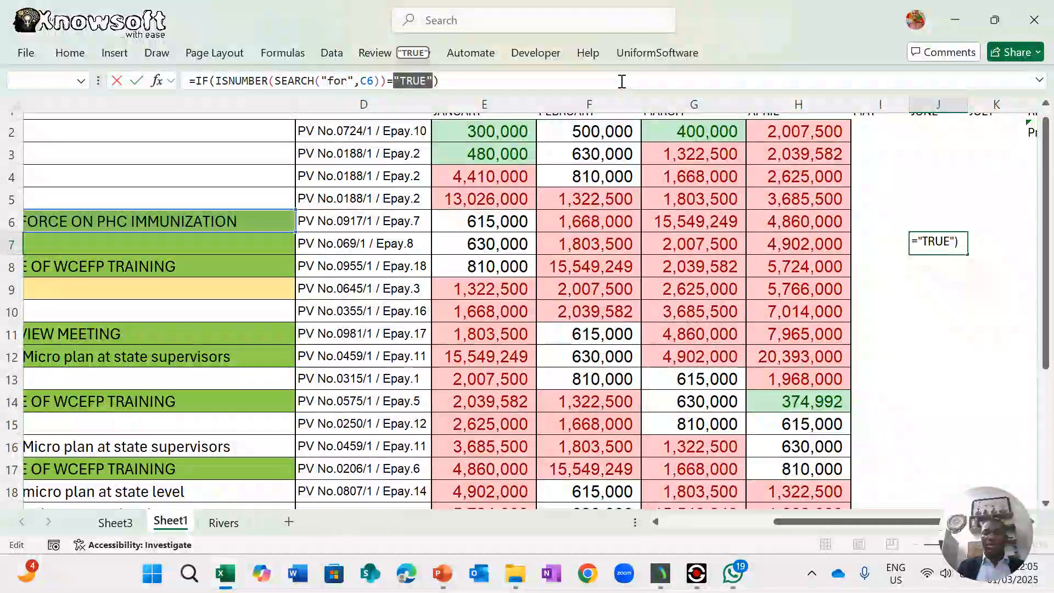
key(Return)
key(Return)
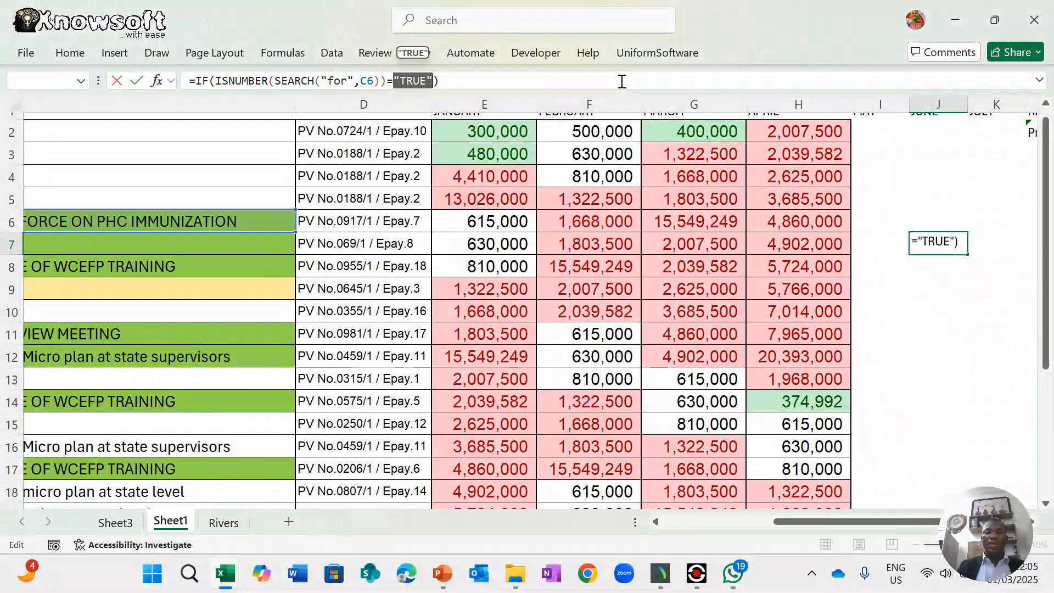
key(Delete)
key(Delete)
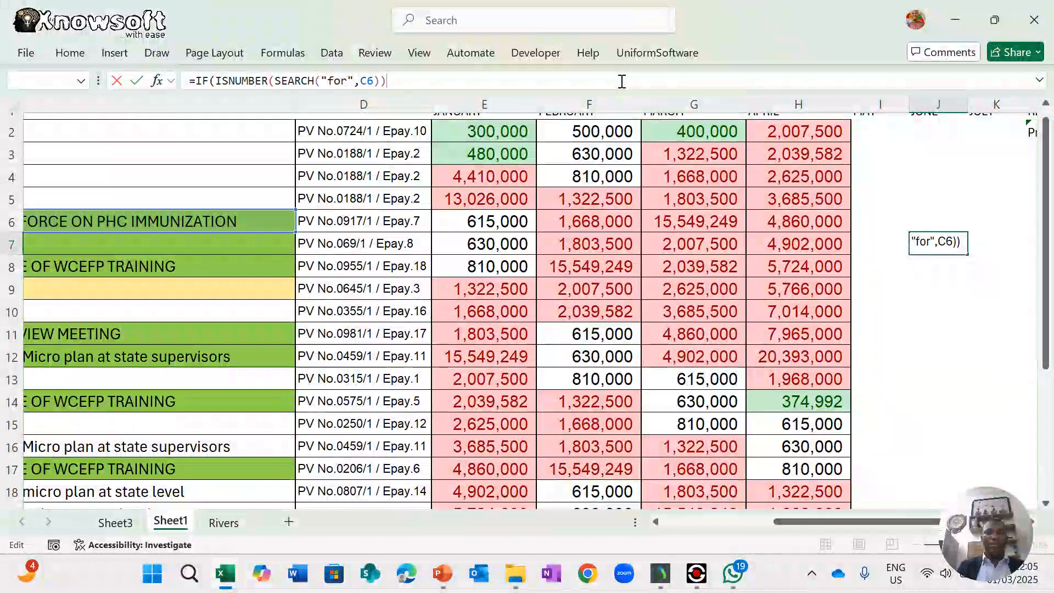
key(Return)
key(Return)
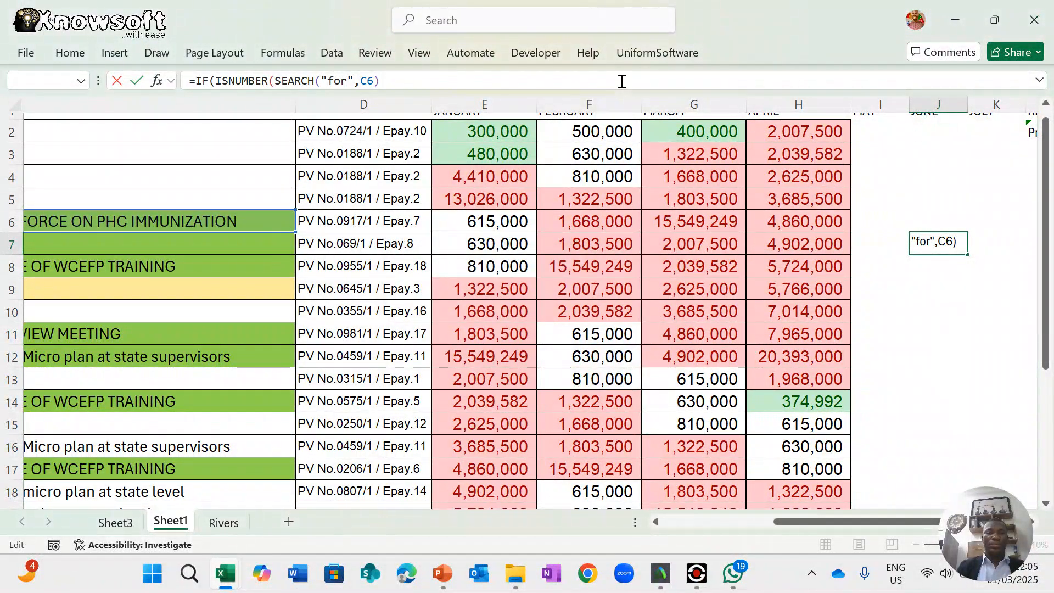
key(Return)
key(Return)
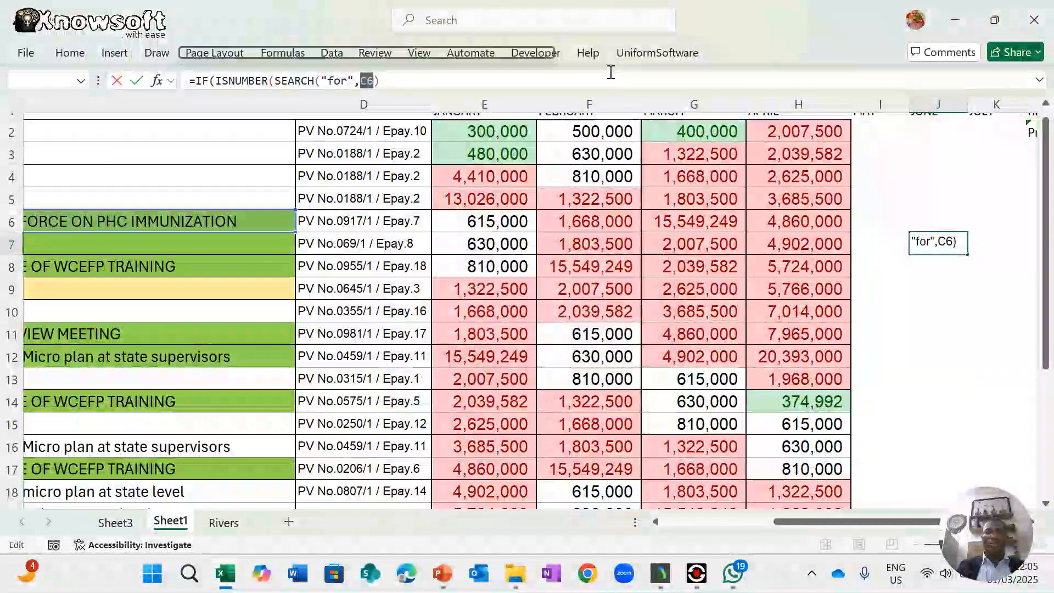
- Strip the IF wrapper and balance the parentheses so J7 holds =ISNUMBER(SEARCH("for",C6))
click(403, 75)
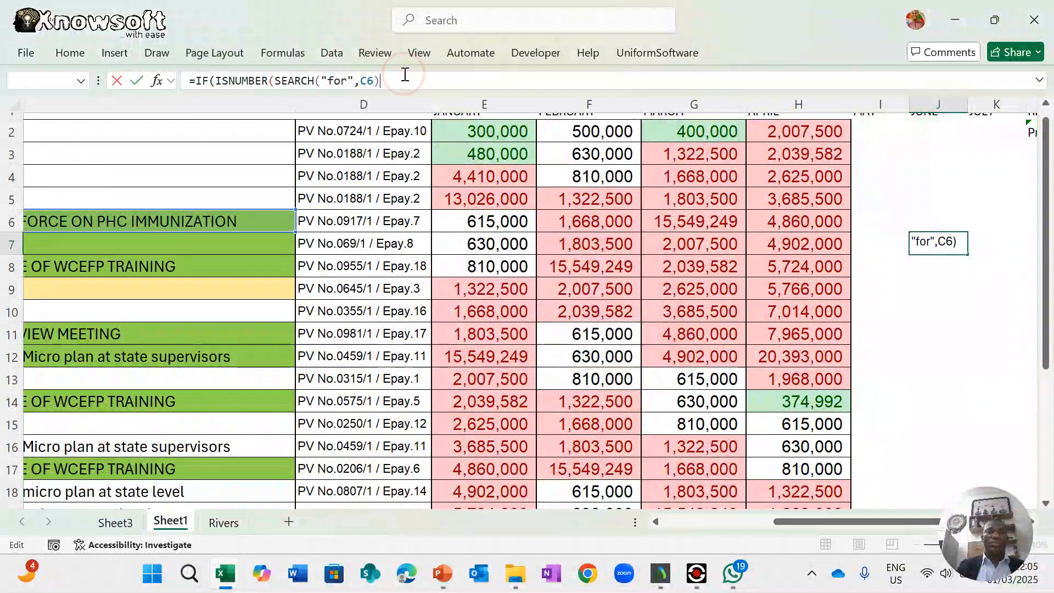
click(217, 83)
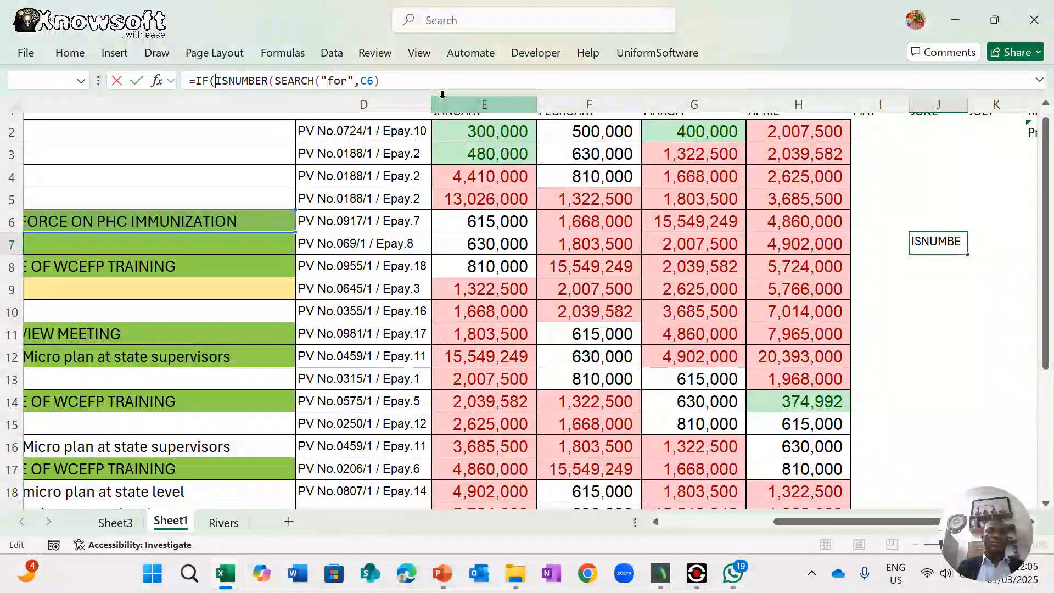
click(399, 80)
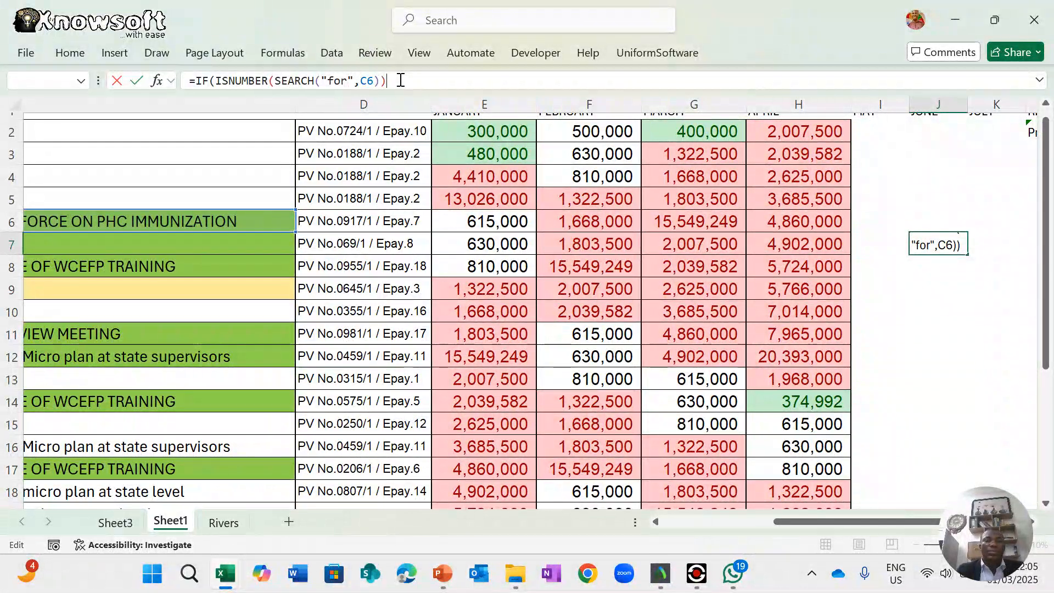
click(218, 80)
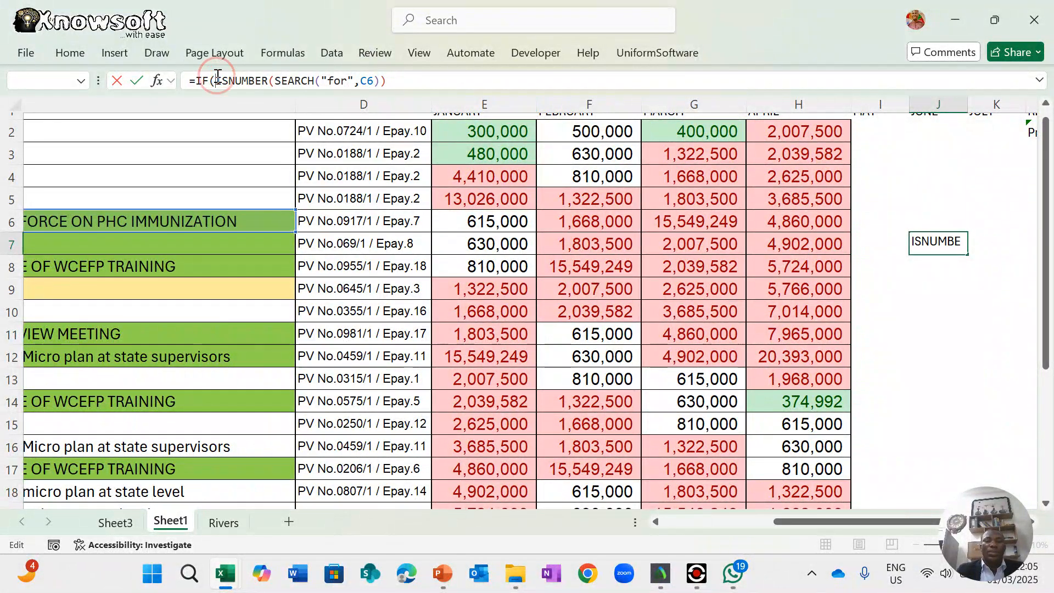
key(BackSpace)
key(BackSpace)
key(BackSpace)
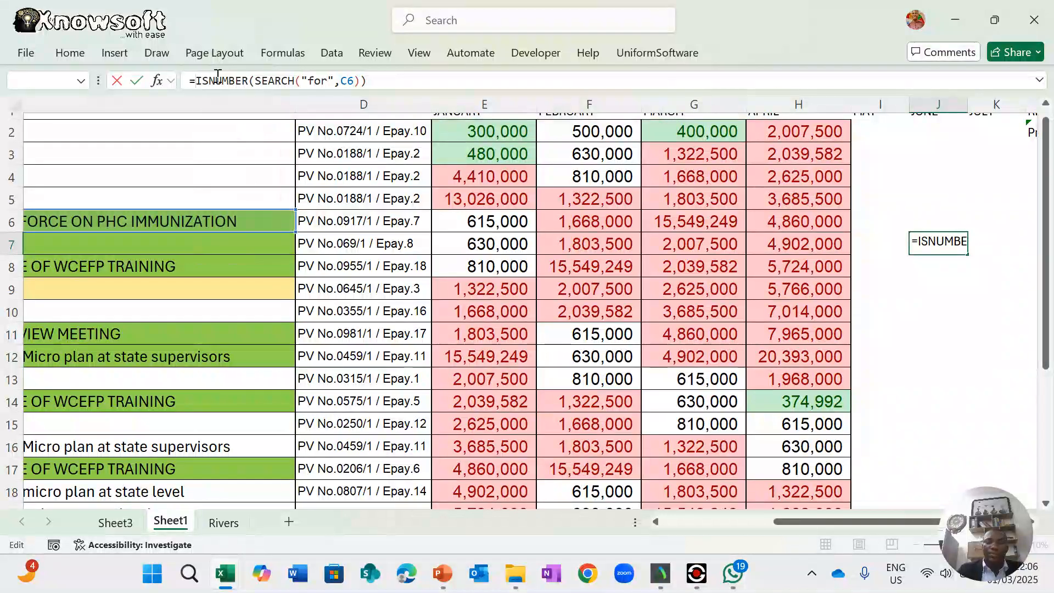
key(Return)
key(Down)
key(Down)
key(Down)
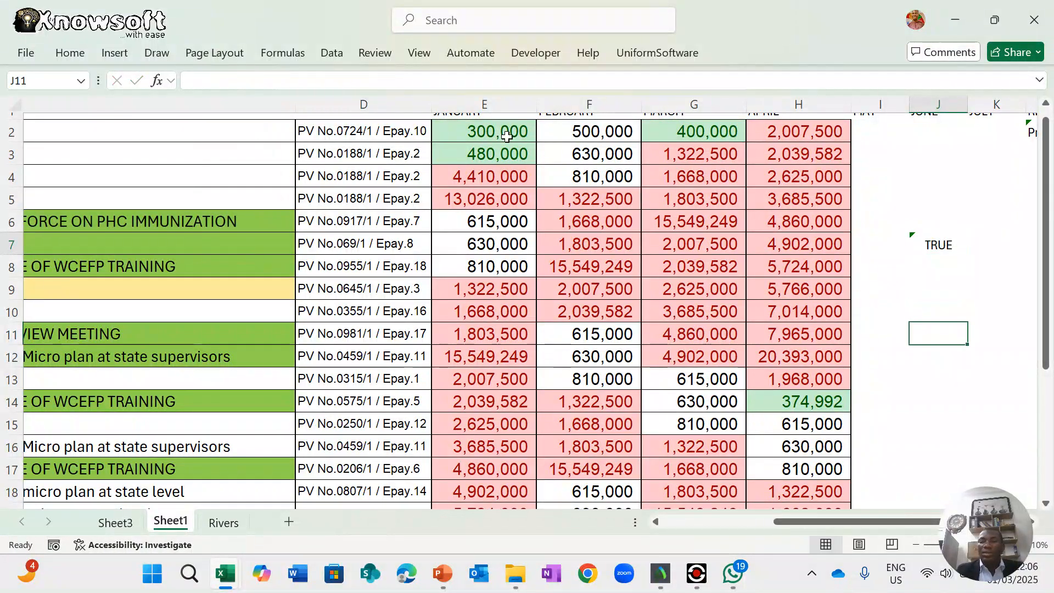
- Change the search term in J7's ISNUMBER formula to "PAYMENT"
click(939, 243)
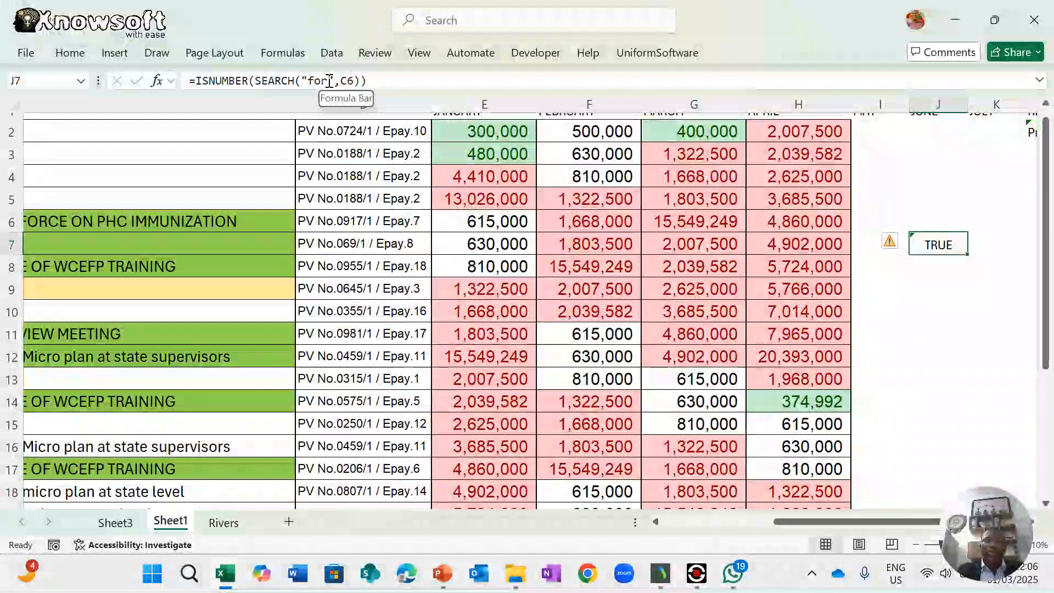
double_click(940, 244)
key(Escape)
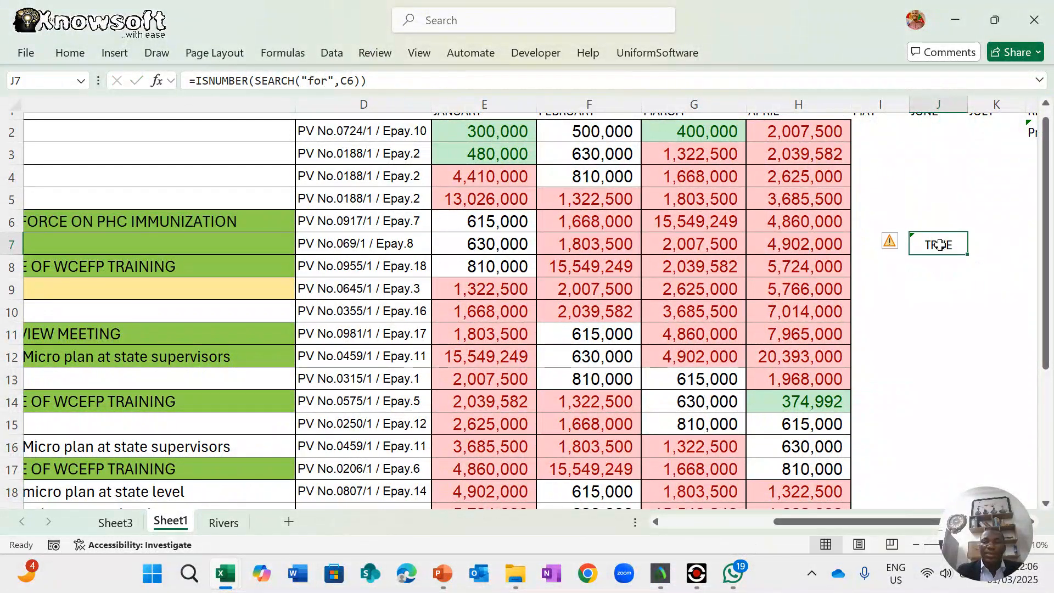
click(327, 80)
key(BackSpace)
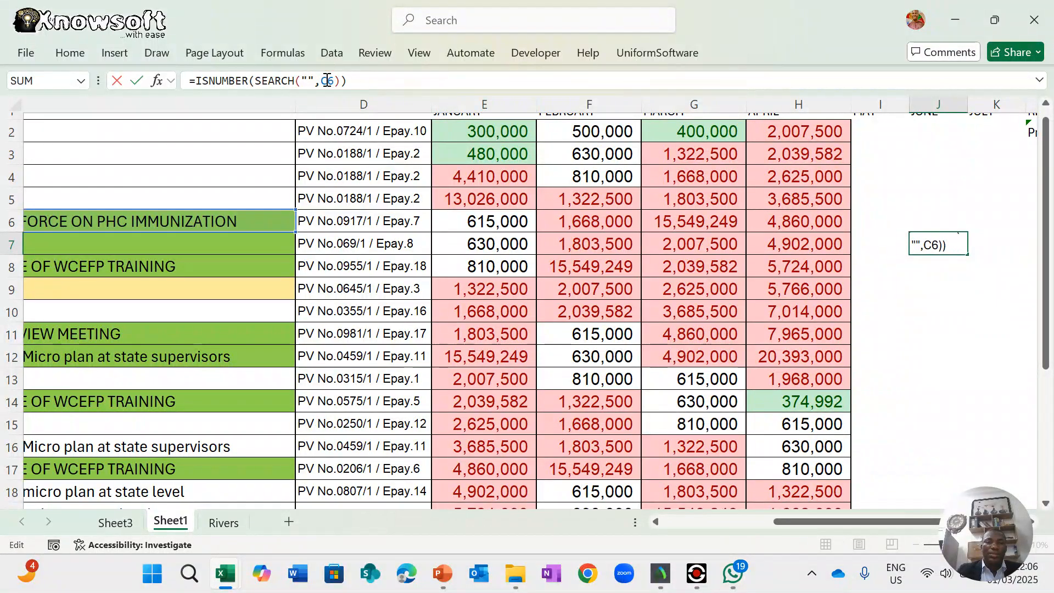
text(PAYMENT)
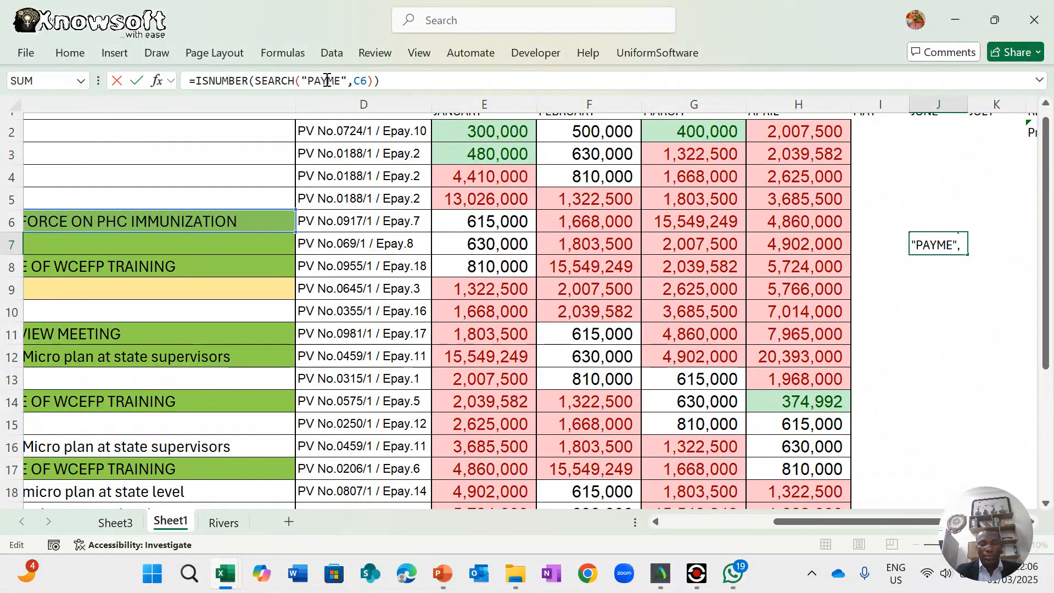
key(Return)
key(Return)
key(Return)
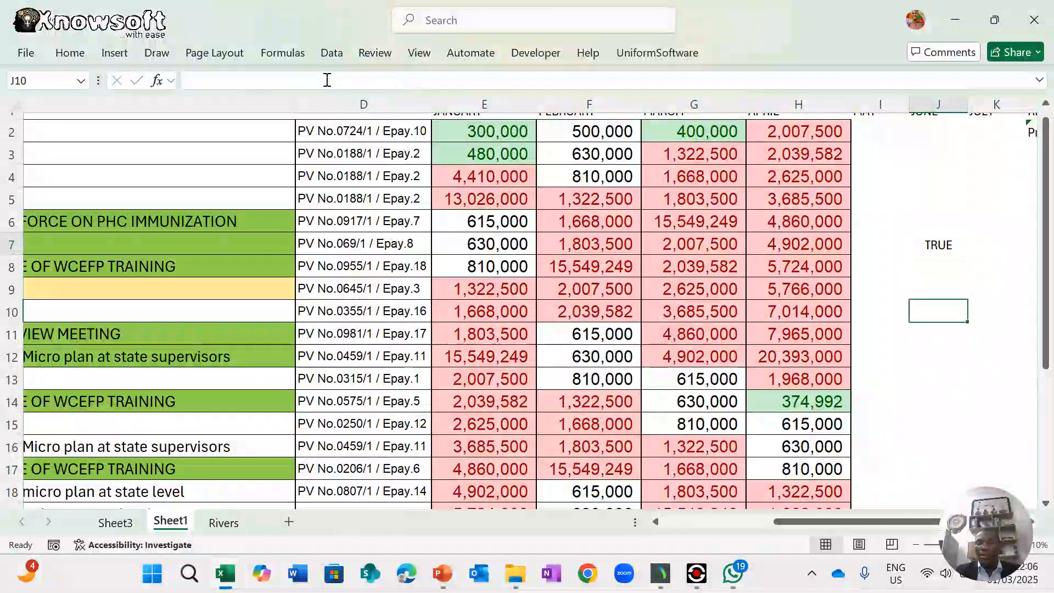
- Compare J7's search term with the description in the column C cell it references
scroll(236, 303, left, 5)
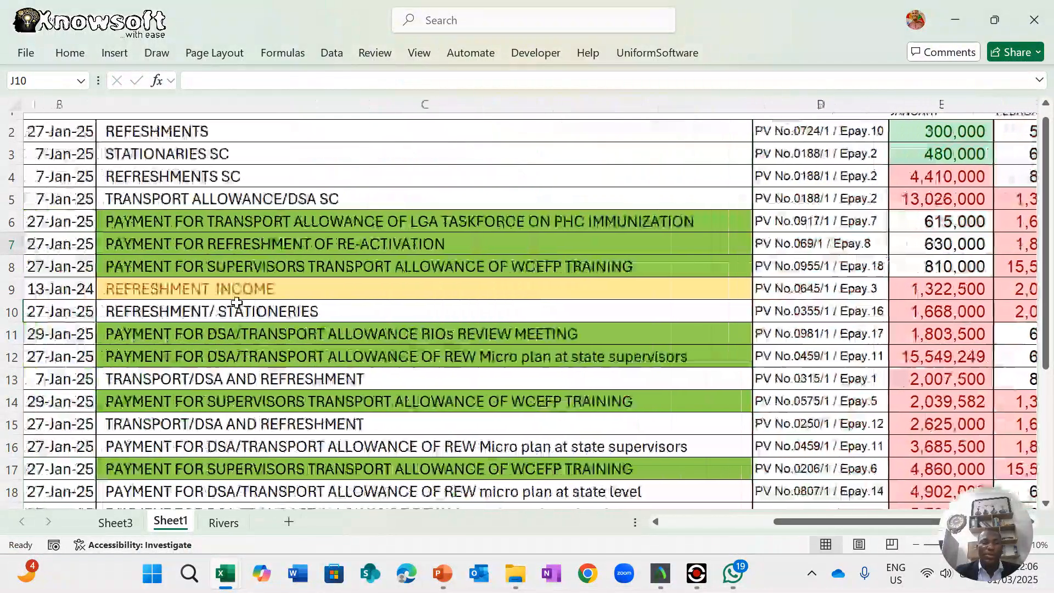
scroll(239, 222, right, 5)
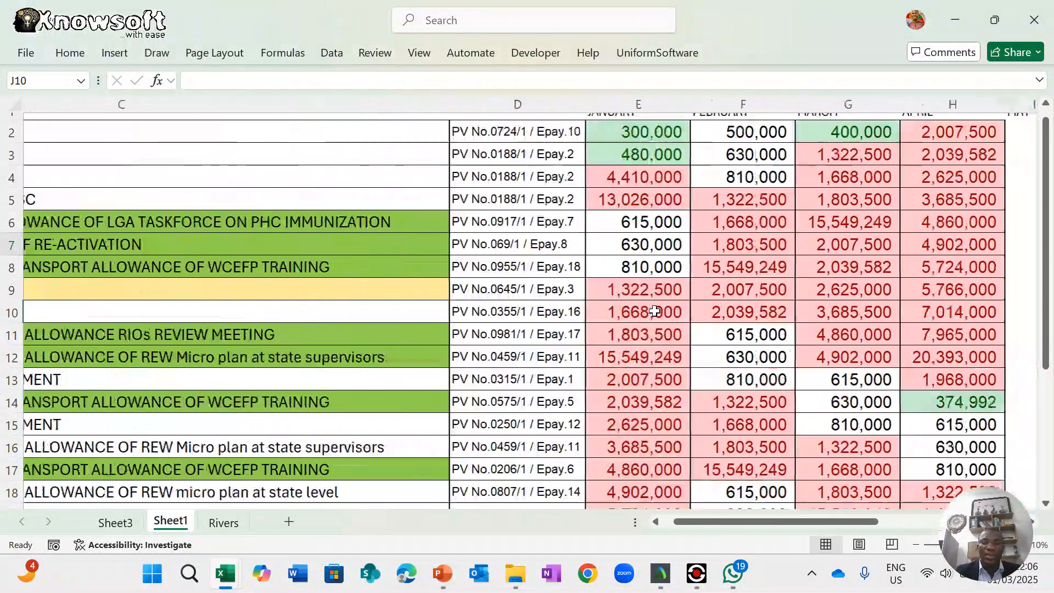
click(1013, 244)
double_click(1014, 244)
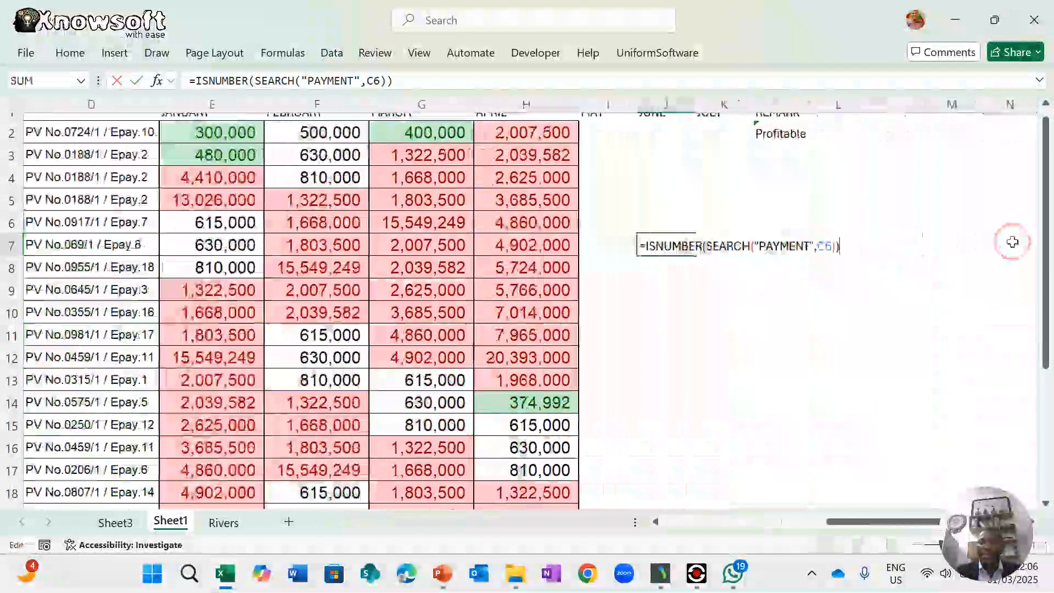
scroll(459, 328, left, 5)
scroll(459, 328, left, 3)
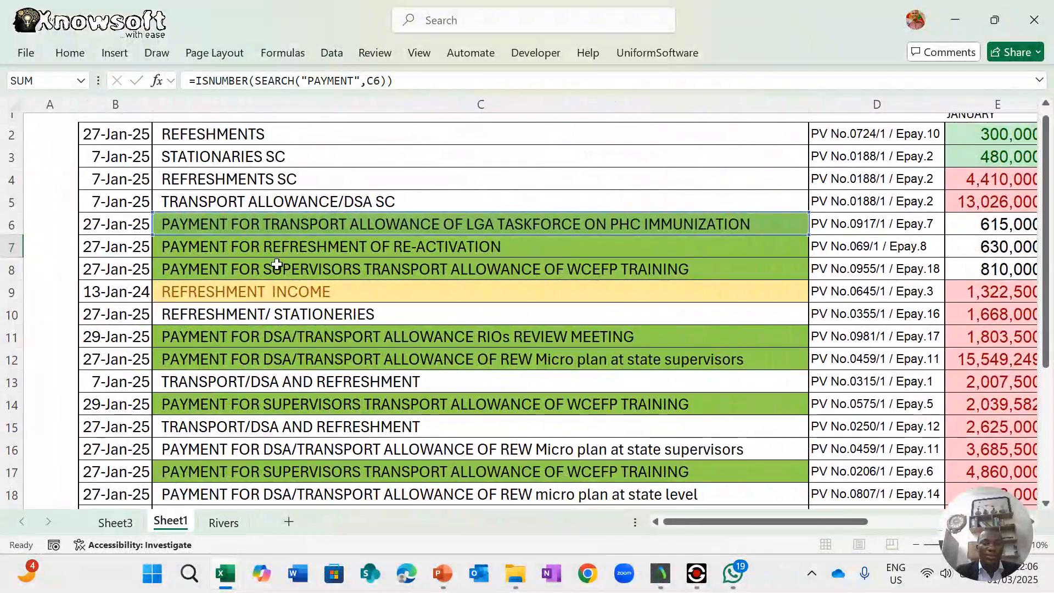
key(Escape)
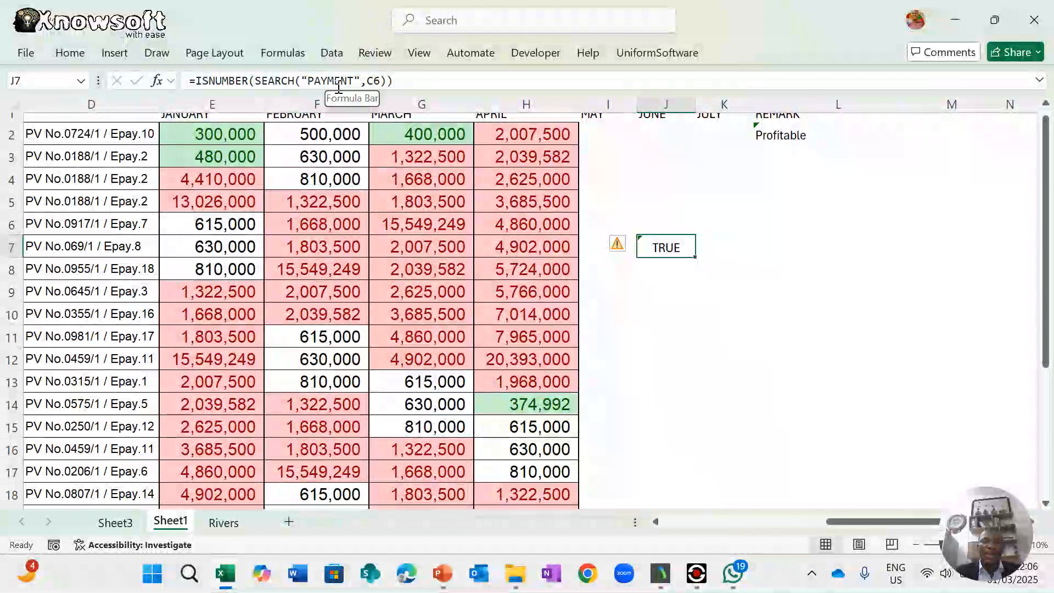
- Replace the search term in J7's formula with "APPLE" and reselect J7 to review its result
click(354, 81)
key(BackSpace)
key(BackSpace)
key(BackSpace)
key(BackSpace)
key(BackSpace)
key(BackSpace)
key(BackSpace)
text(APPL)
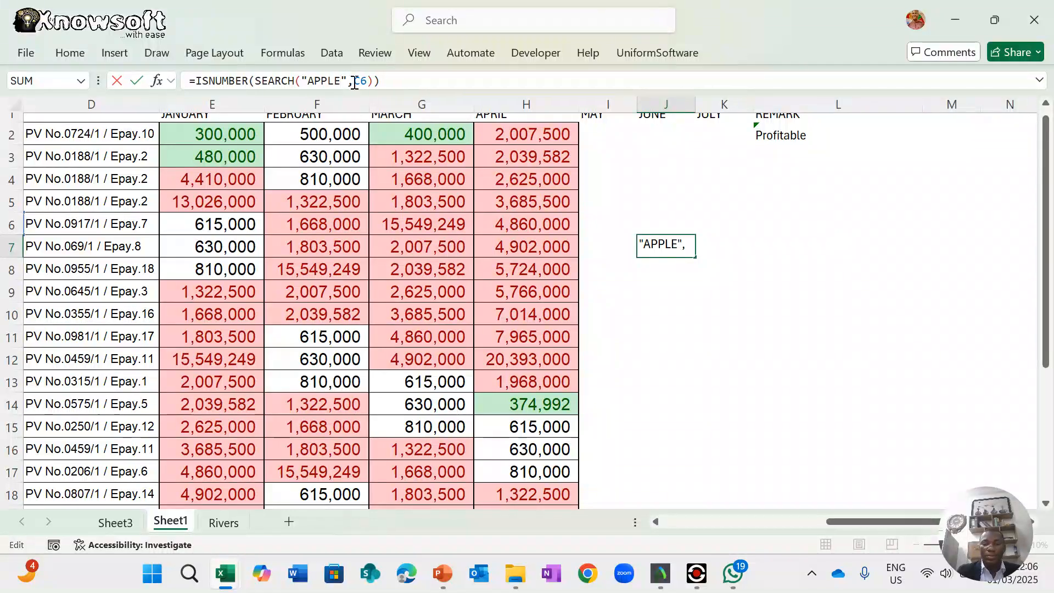
key(Return)
key(Return)
key(Return)
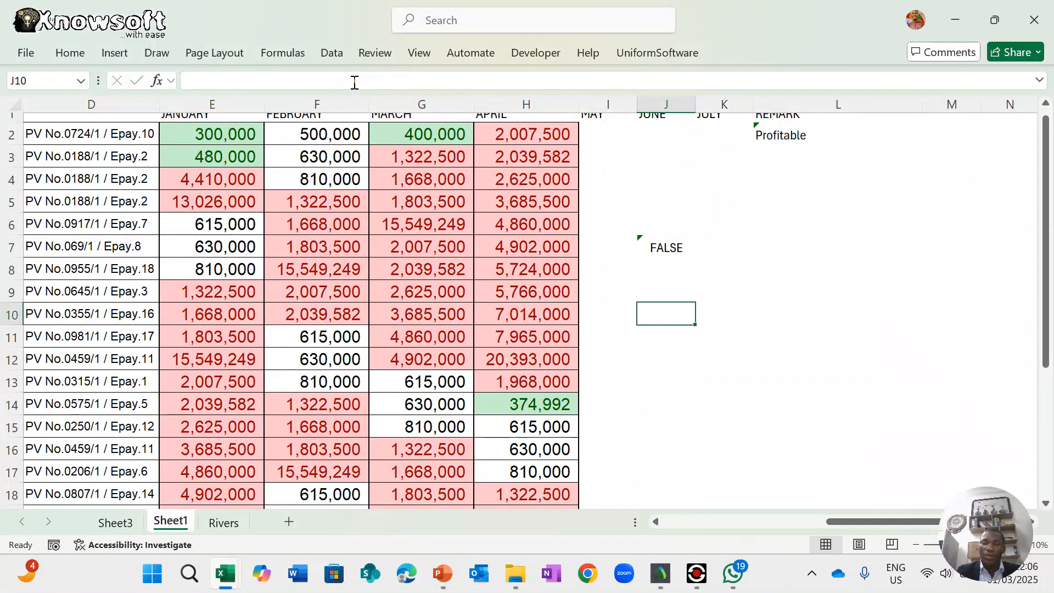
key(Up)
key(Up)
key(Up)
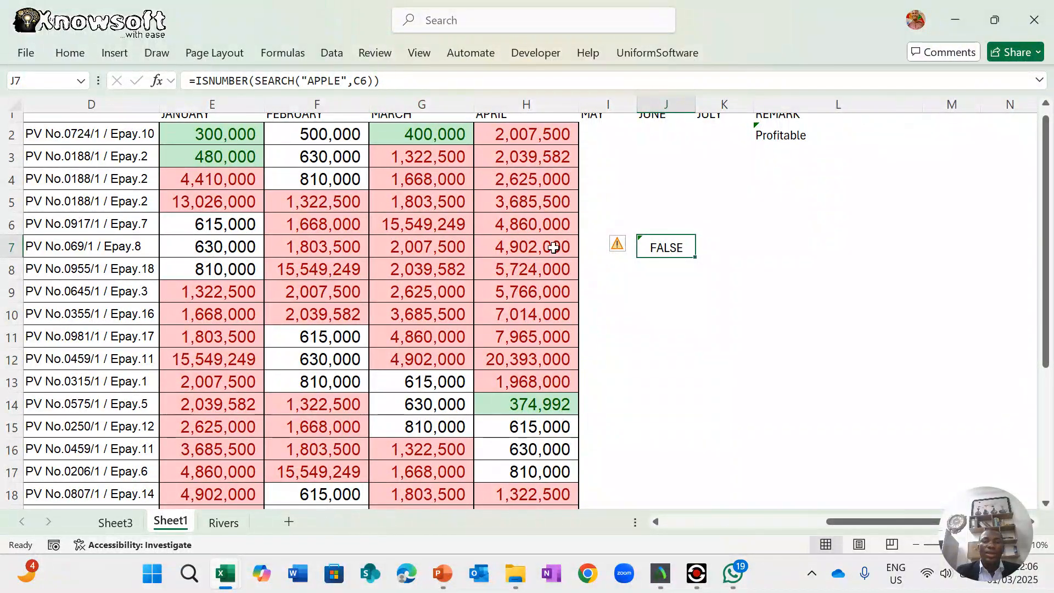
- Replace the literal search term in J7 with a reference to I7, giving =ISNUMBER(SEARCH(I7,C6)), and select I7
click(591, 247)
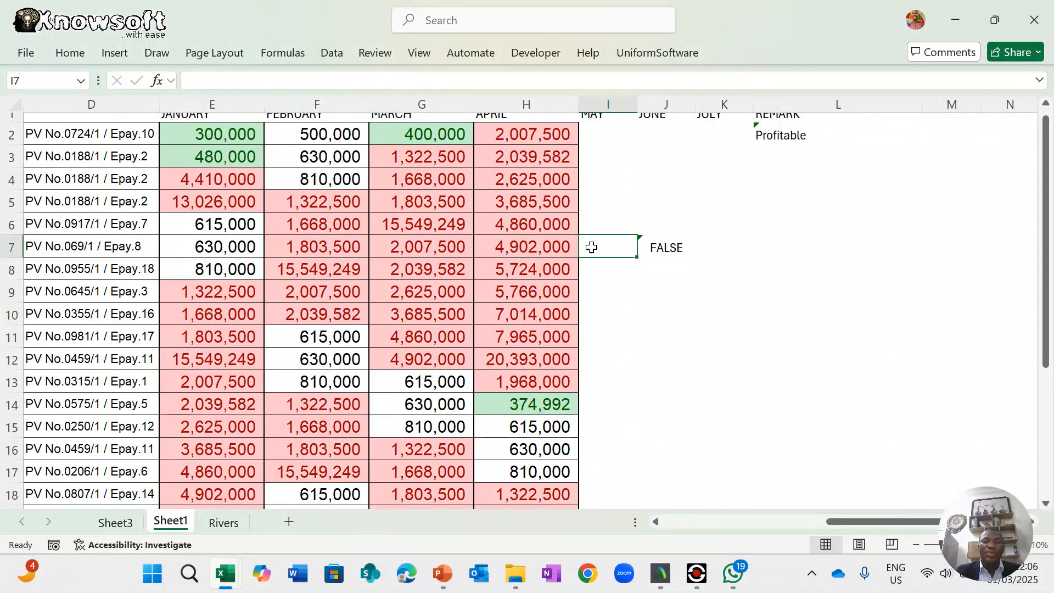
double_click(657, 248)
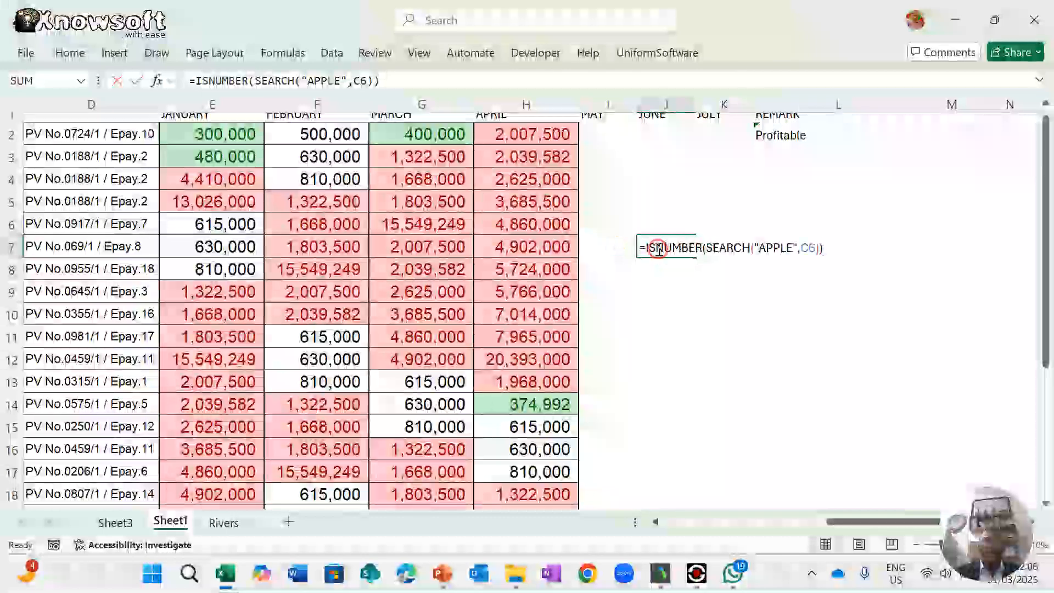
click(346, 81)
key(BackSpace)
key(BackSpace)
key(BackSpace)
key(BackSpace)
key(BackSpace)
key(BackSpace)
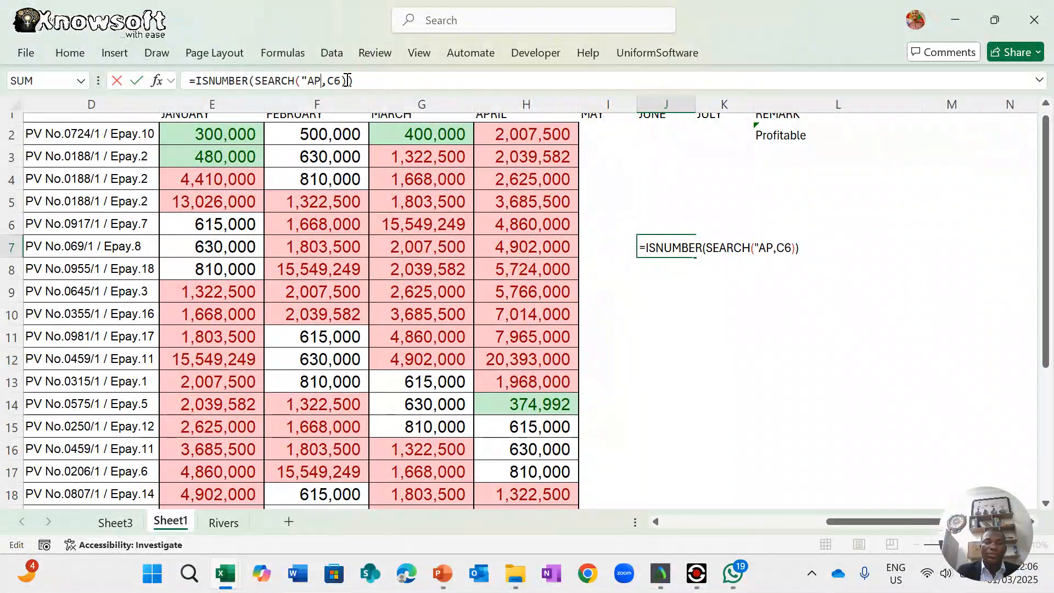
key(BackSpace)
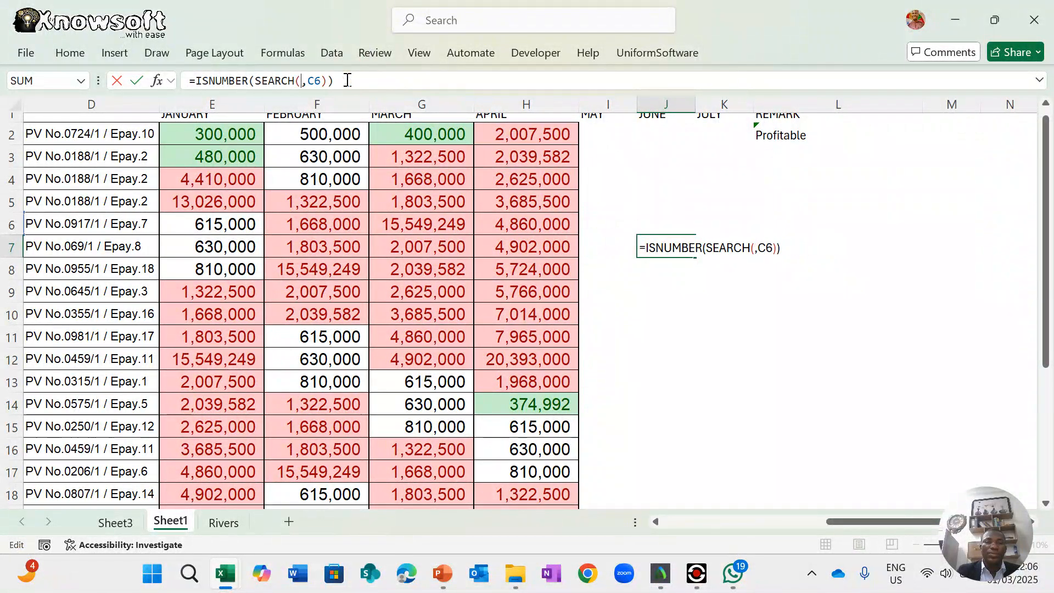
click(608, 250)
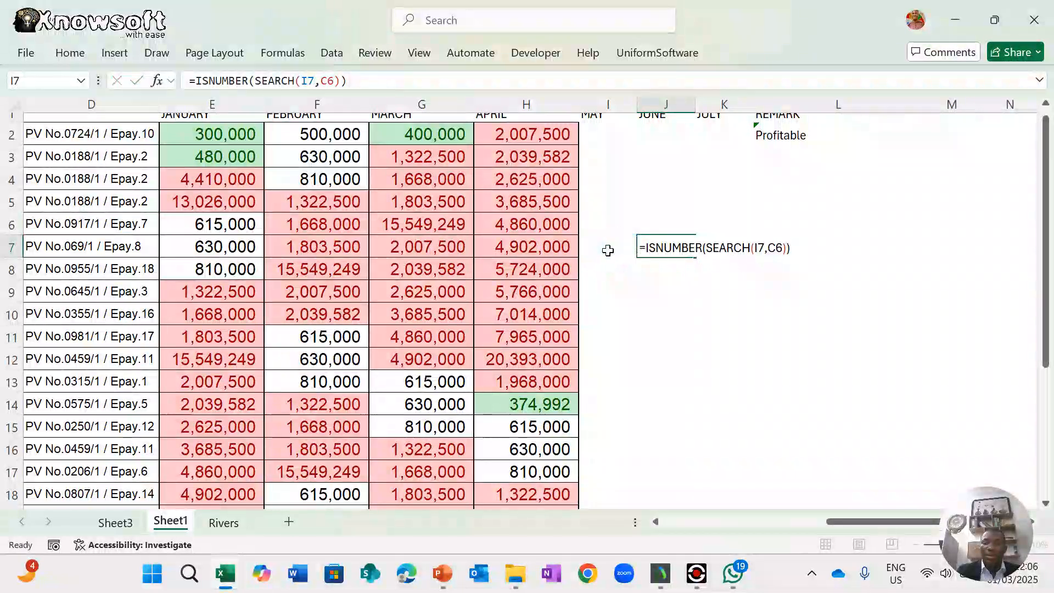
key(Return)
key(Down)
key(Down)
key(Down)
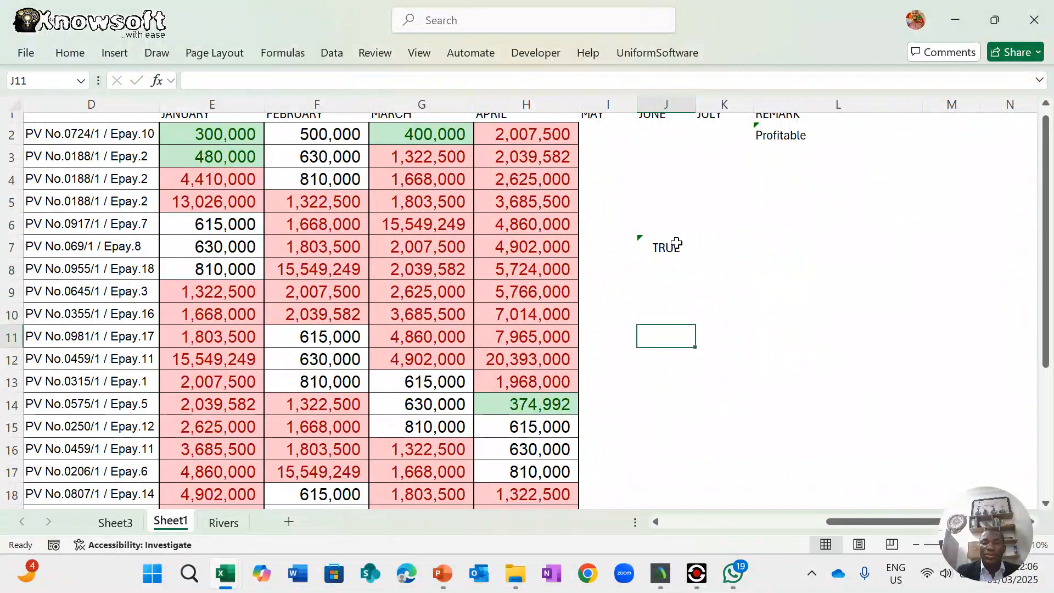
click(677, 244)
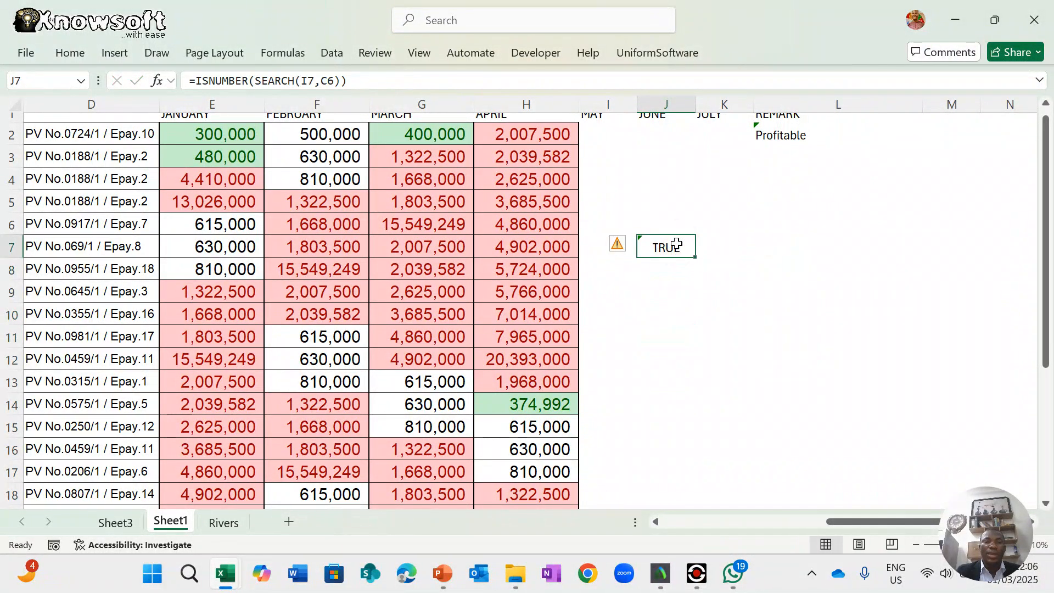
click(594, 250)
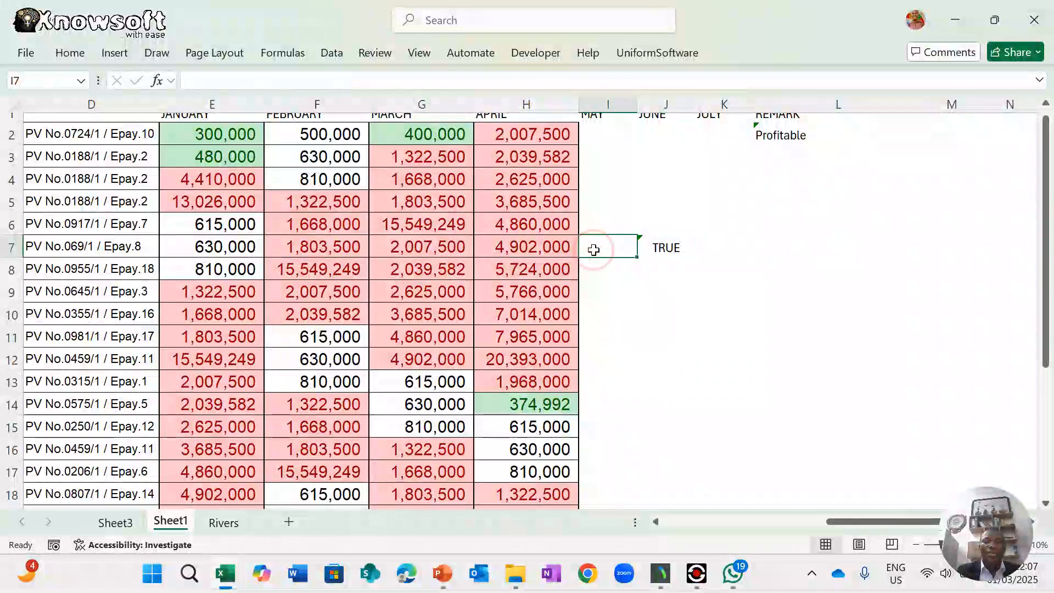
- Inspect the I7 and C6 references in J7's ISNUMBER/SEARCH formula and leave the formula as it is
scroll(594, 250, left, 1)
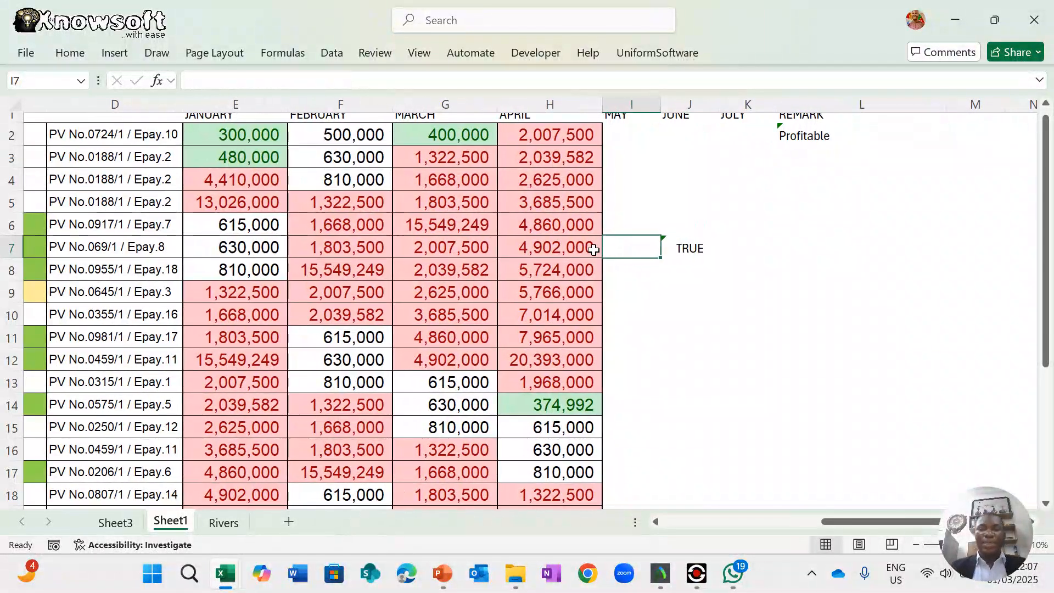
double_click(694, 244)
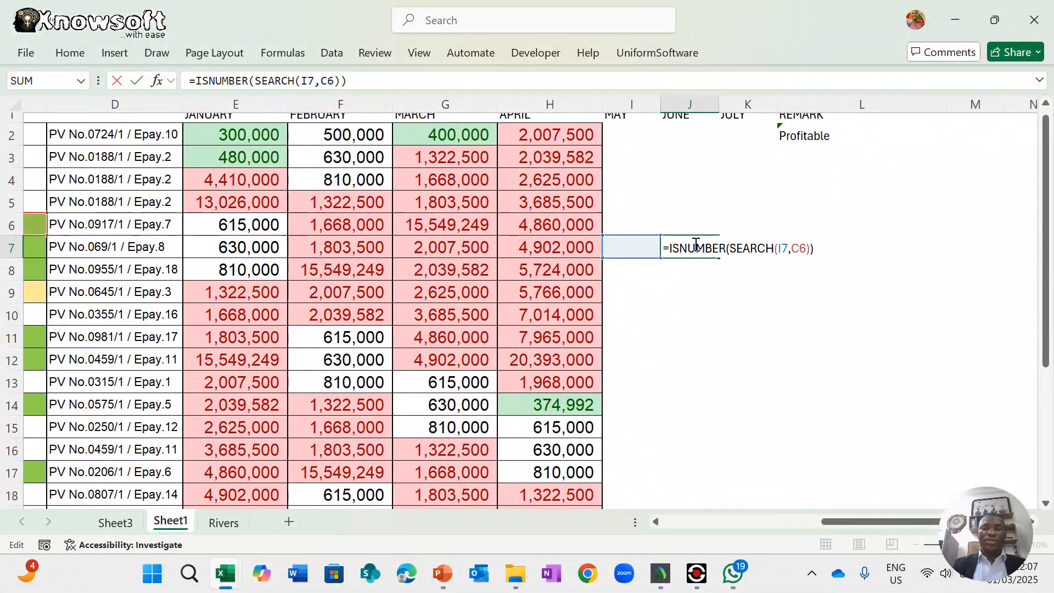
scroll(355, 292, left, 3)
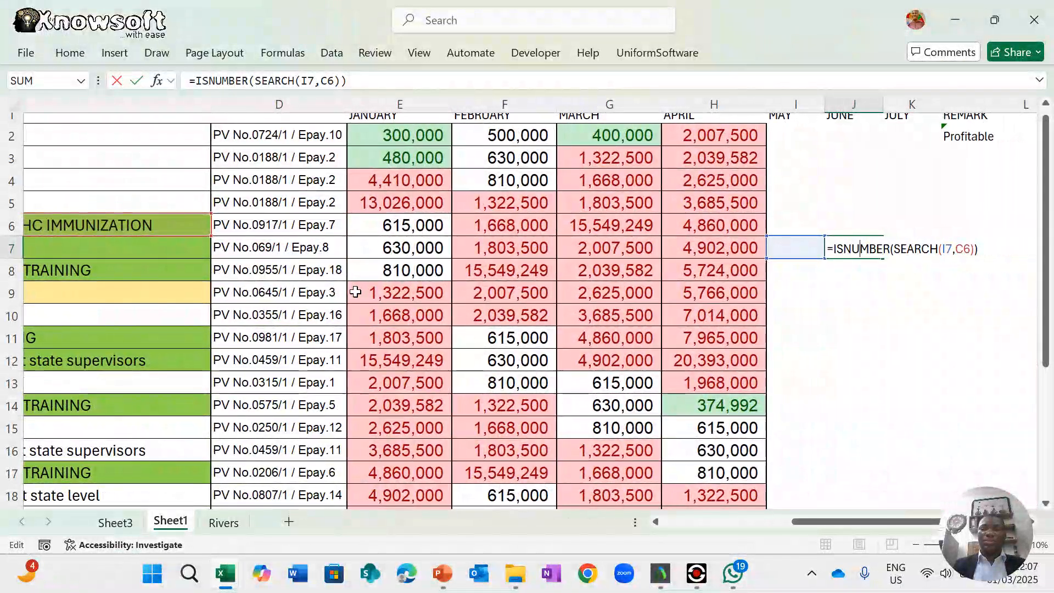
key(ctrl+Return)
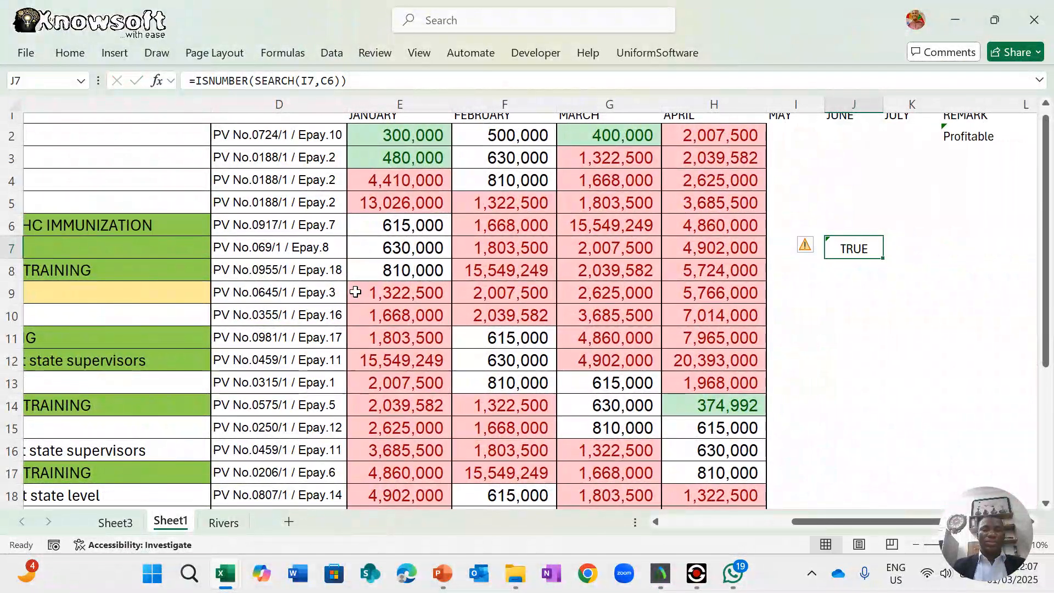
- Enter the search term PAYMENT in cell I7
click(775, 249)
text(PAYEMNTY)
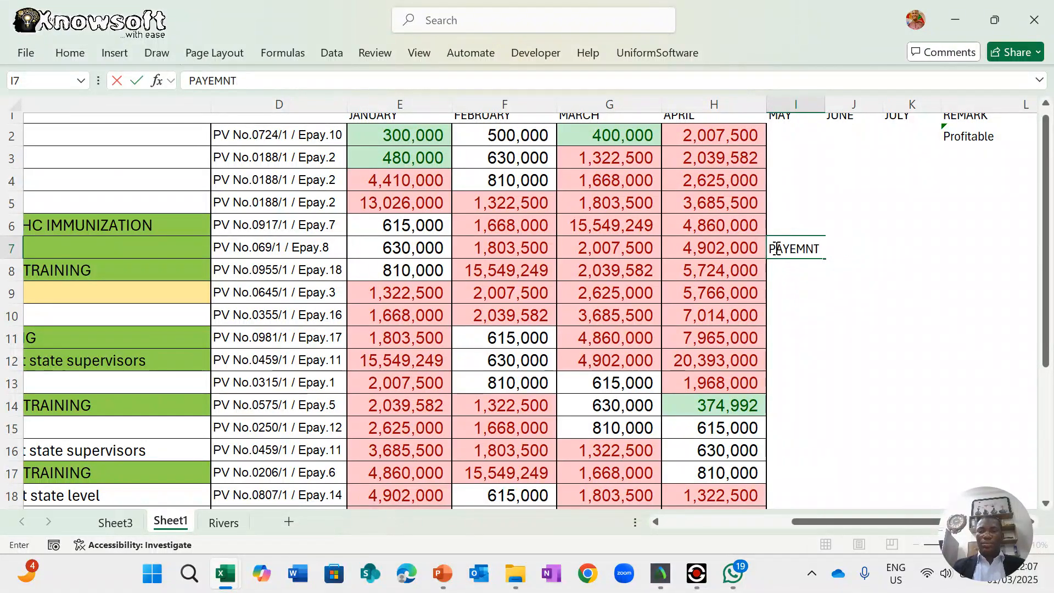
key(BackSpace)
key(BackSpace)
key(BackSpace)
key(BackSpace)
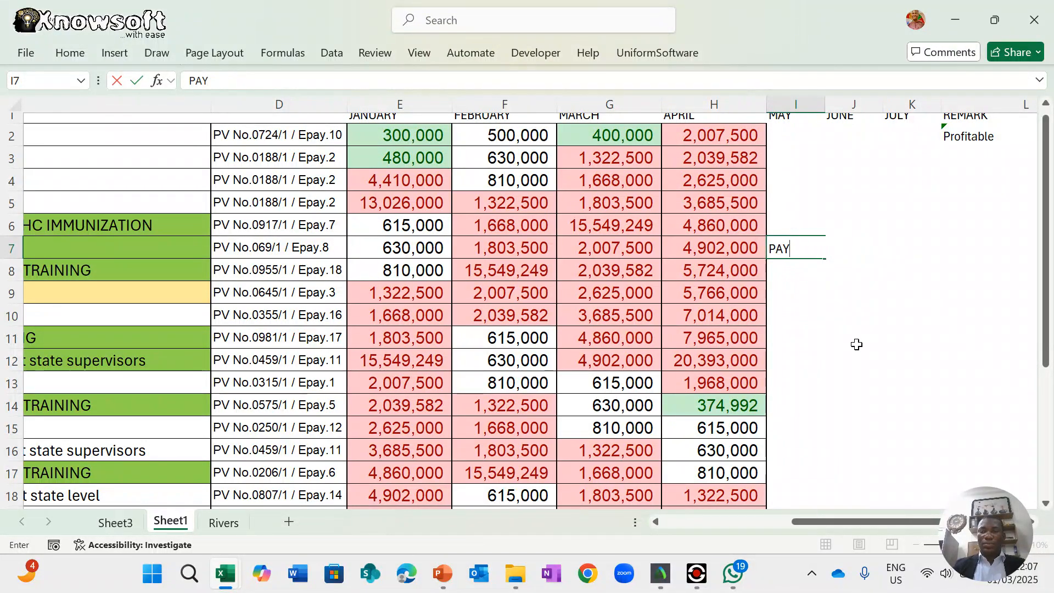
text(MENT)
key(Return)
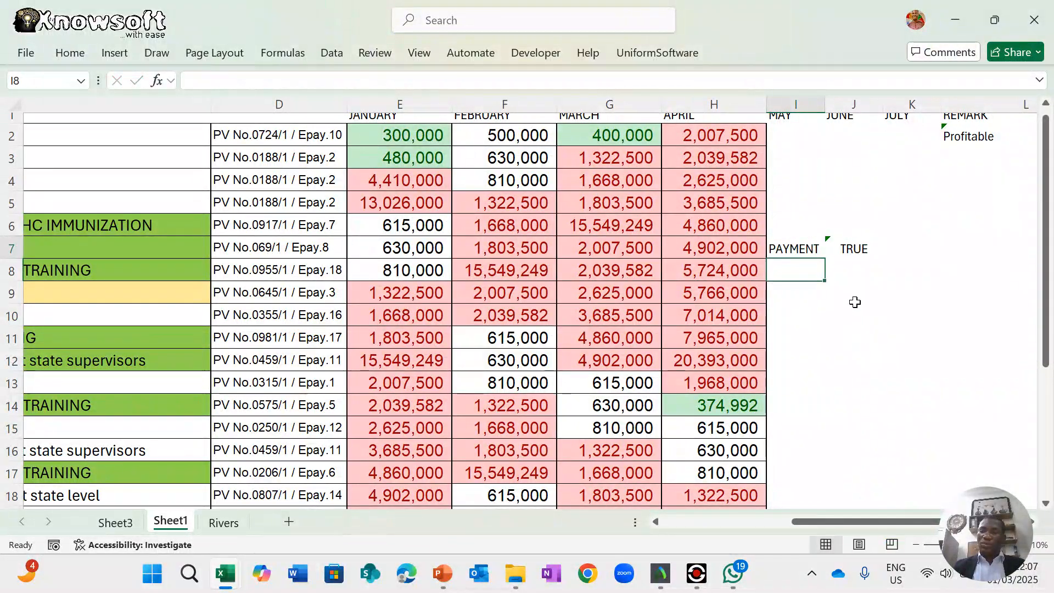
- Replace the search term in I7 with APPLE and reselect the cell
click(806, 249)
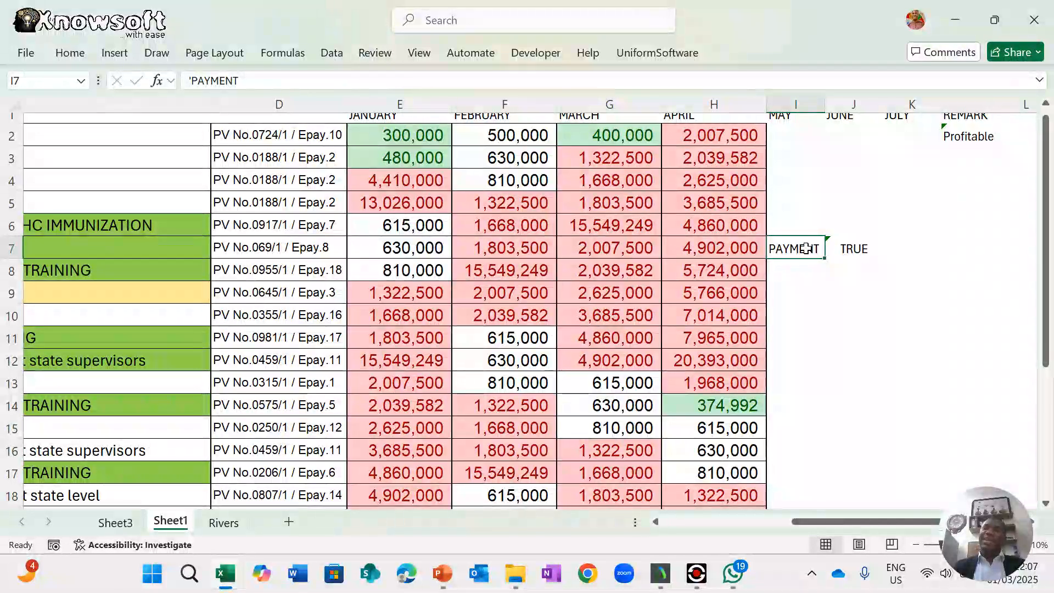
text(APPLE)
key(Return)
key(Return)
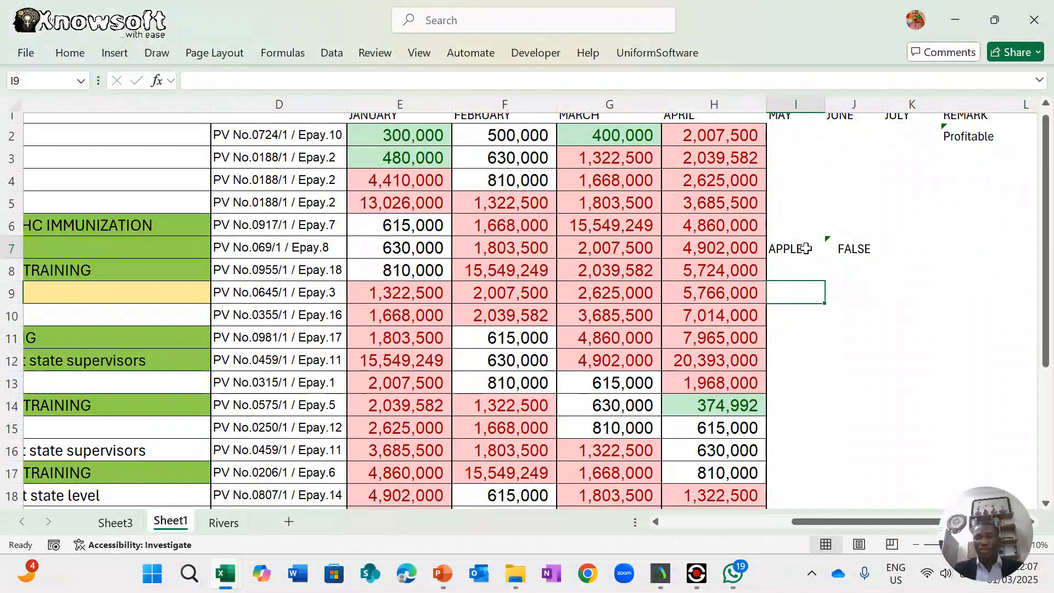
click(801, 253)
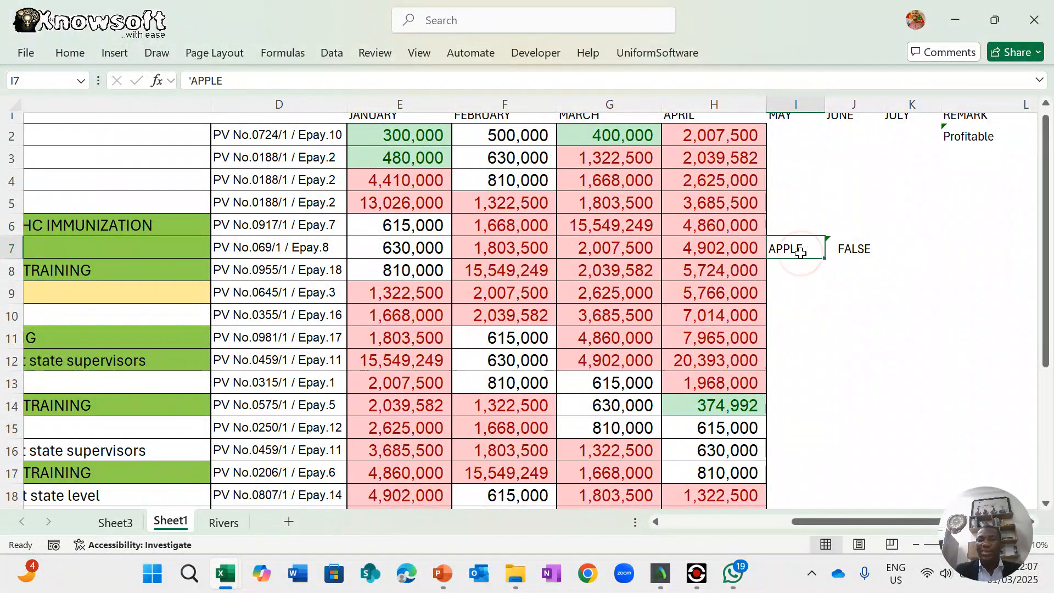
- Append the text result "Available" as a further argument after the ISNUMBER expression in J7's formula
click(853, 250)
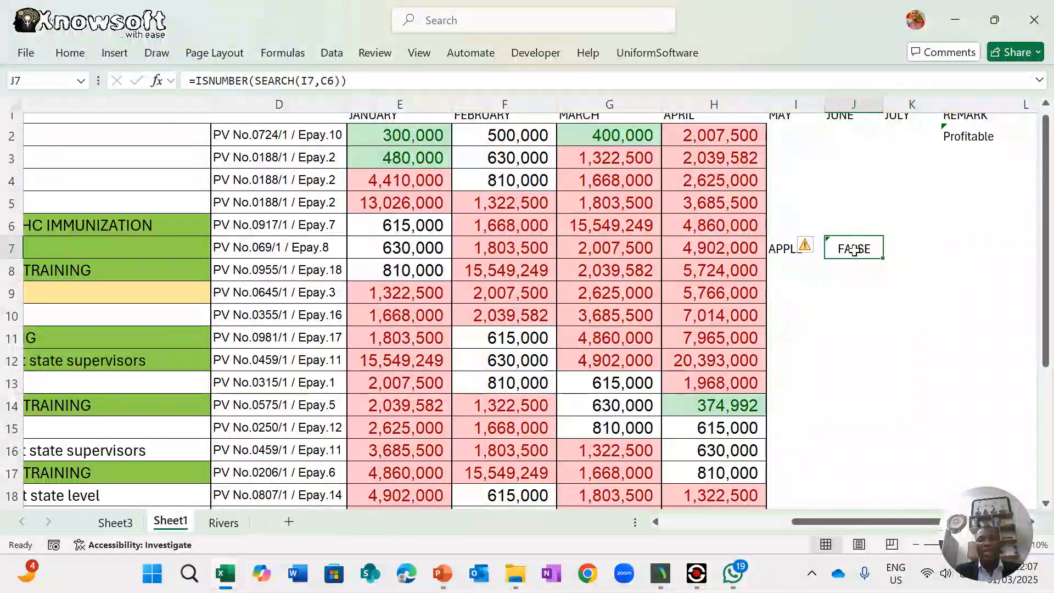
click(356, 81)
text(.)
key(BackSpace)
text(,"Avaible)
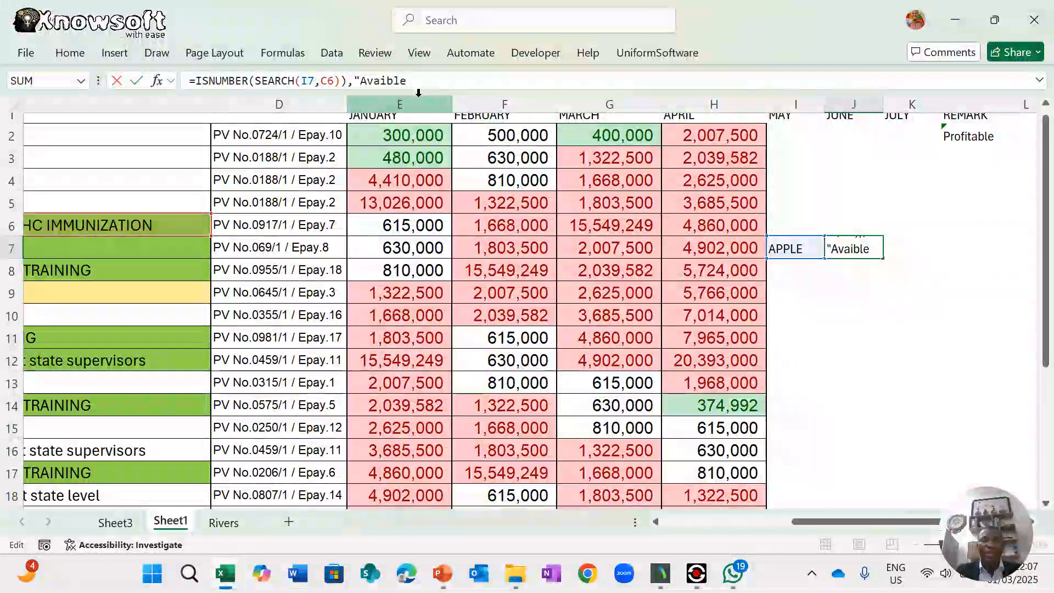
key(BackSpace)
key(BackSpace)
key(BackSpace)
text(lable",)
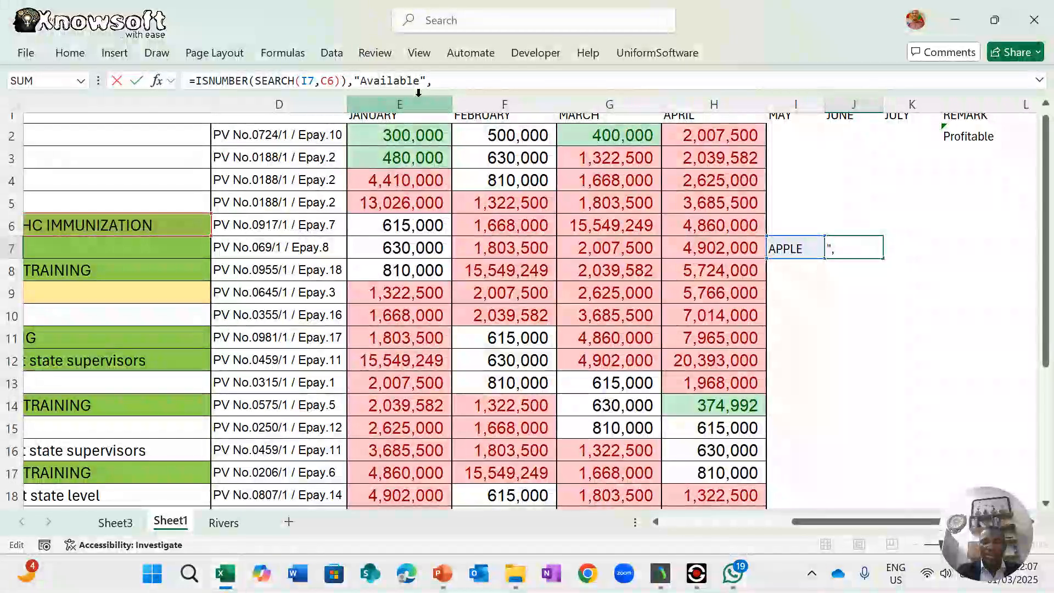
- Add "Not aavaliable" and a closing parenthesis to the end of J7's formula and try to commit it
text("Not aavalia)
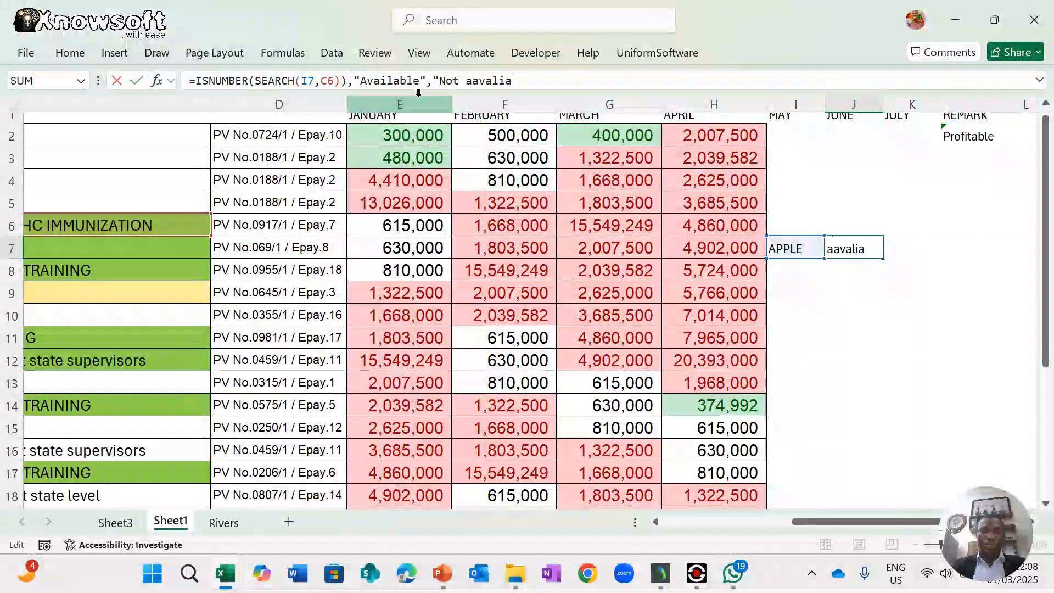
text(ble)
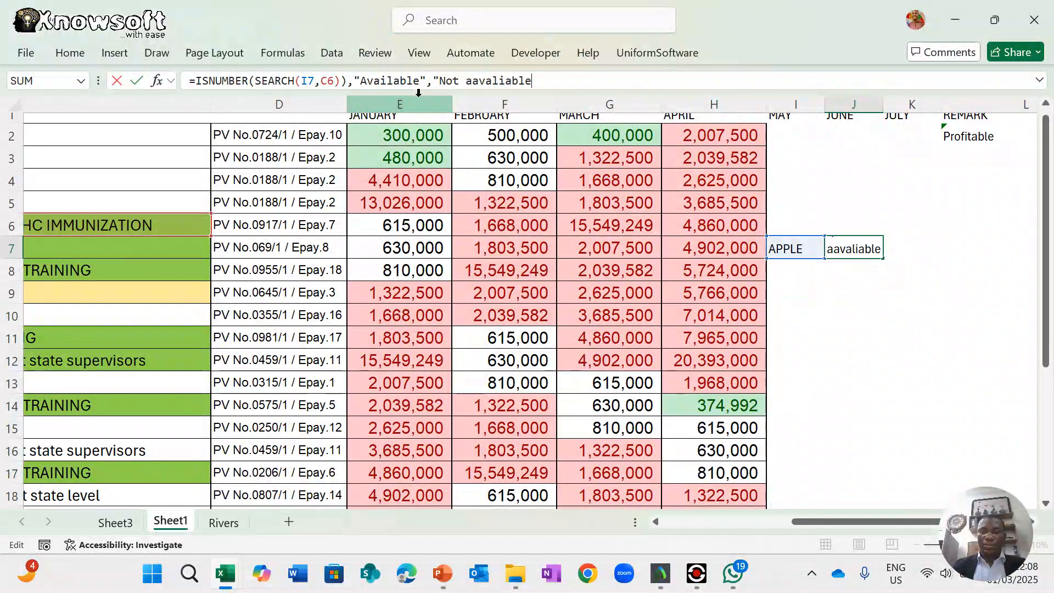
text(")
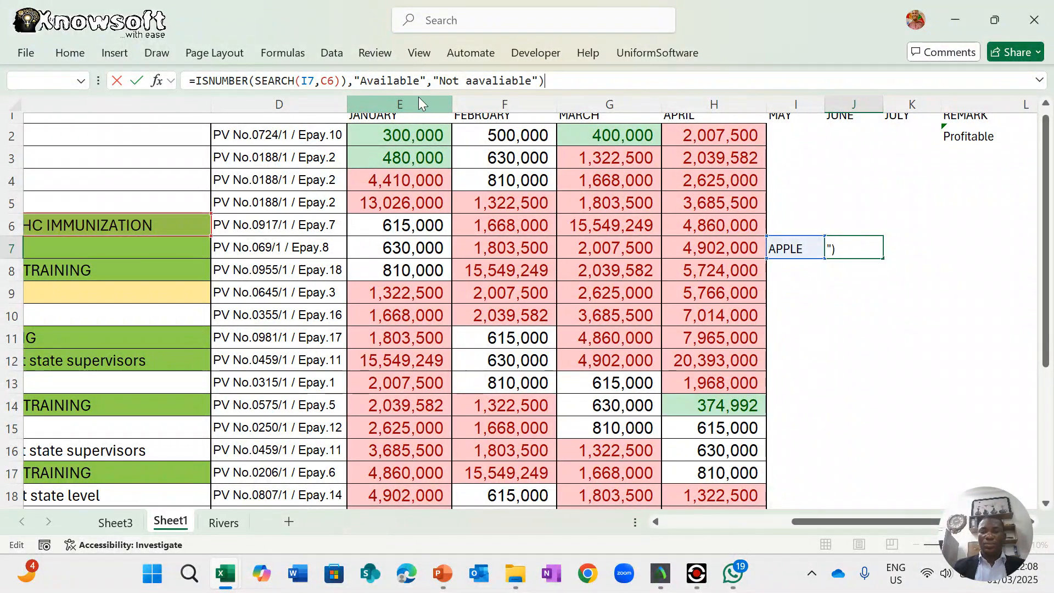
key(Return)
key(Return)
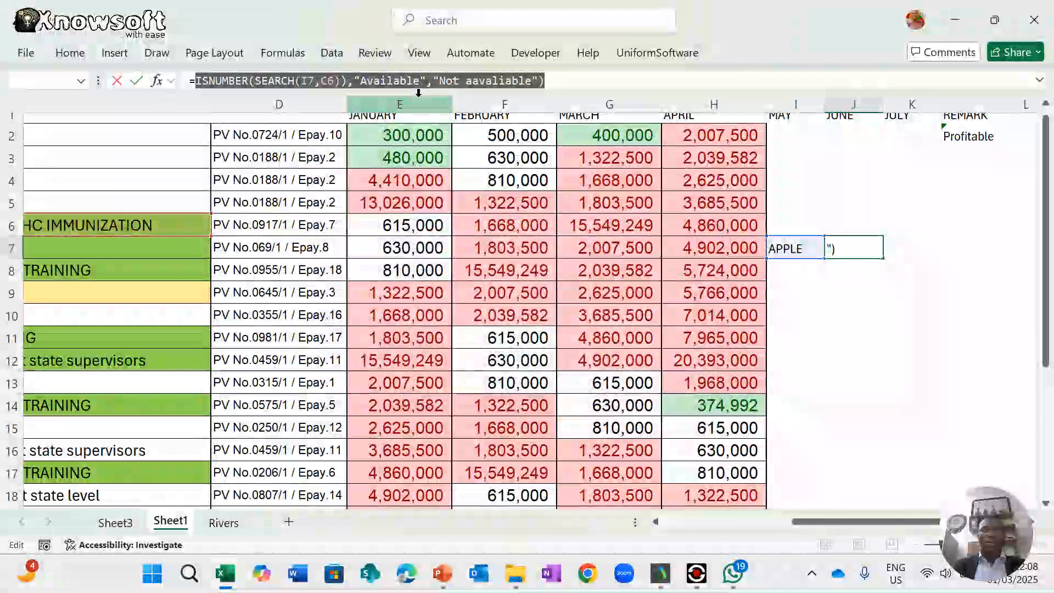
key(Return)
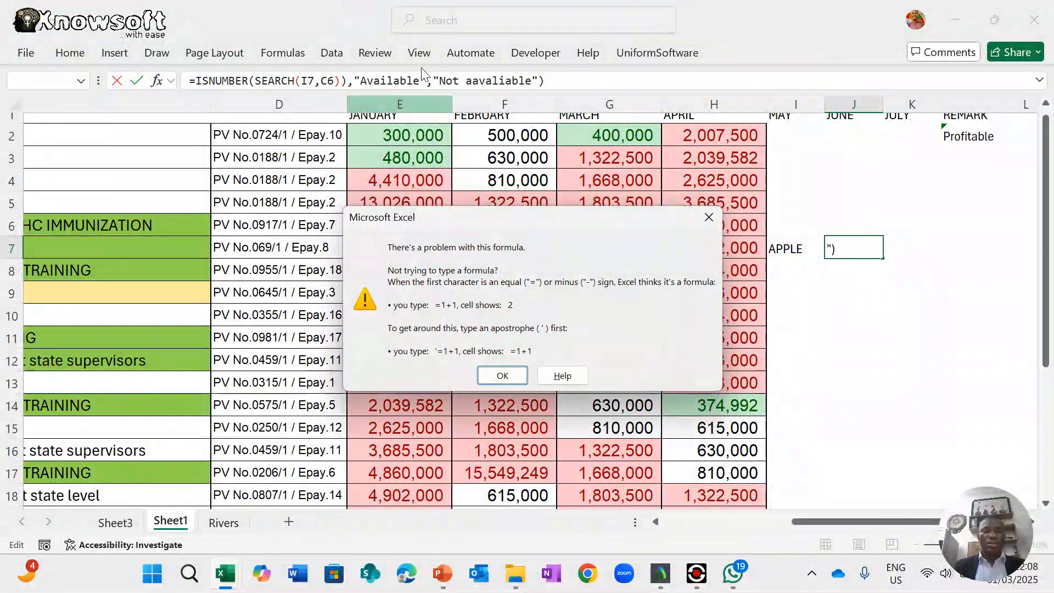
key(Return)
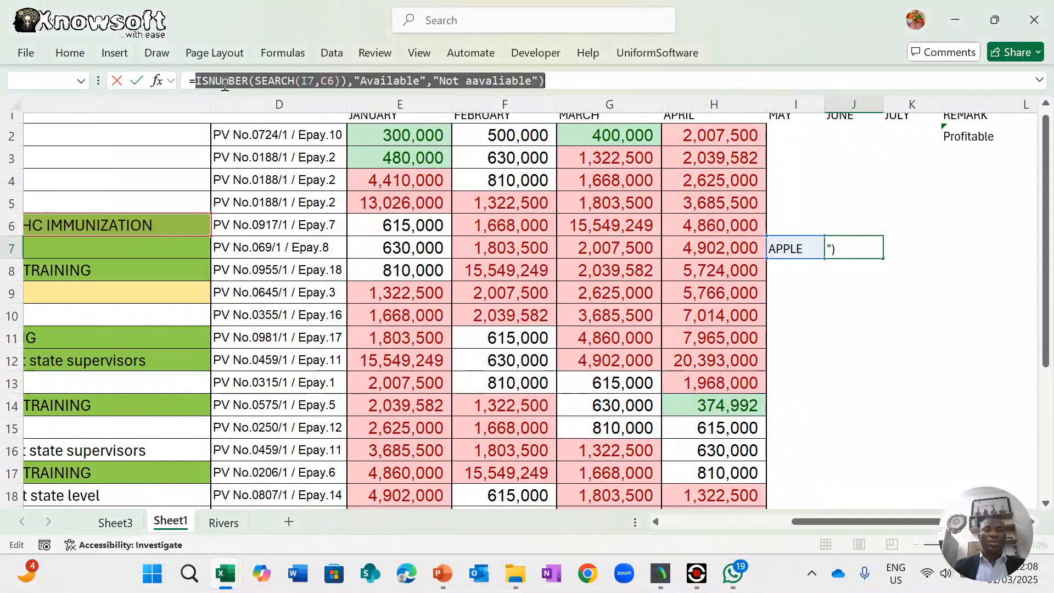
- Wrap J7's test in an IF function, giving =IF(ISNUMBER(SEARCH(I7,C6)),"Available","Not aavaliable"), and commit the formula
click(198, 80)
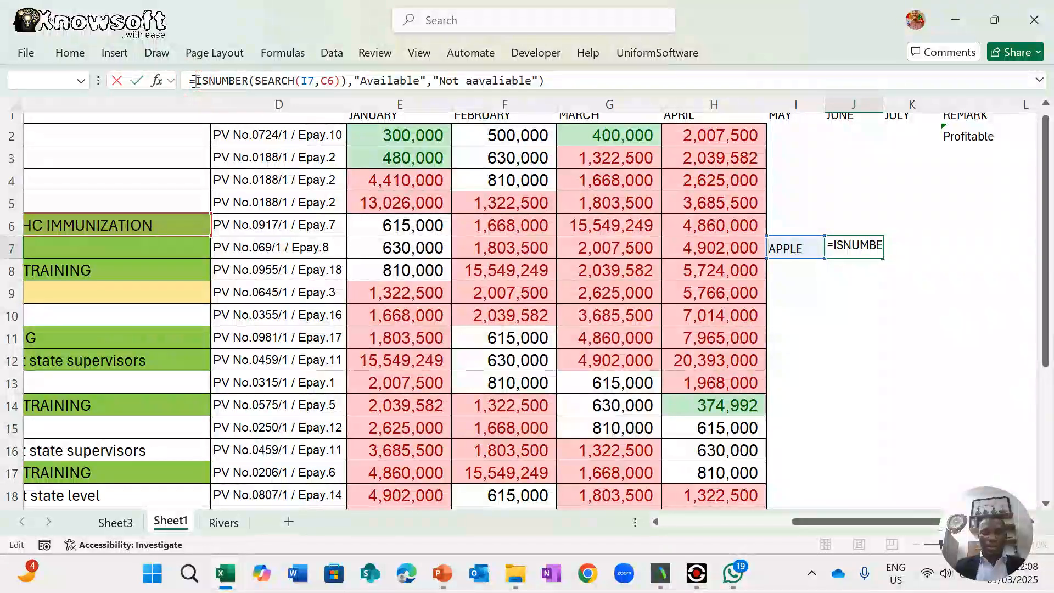
text(If()
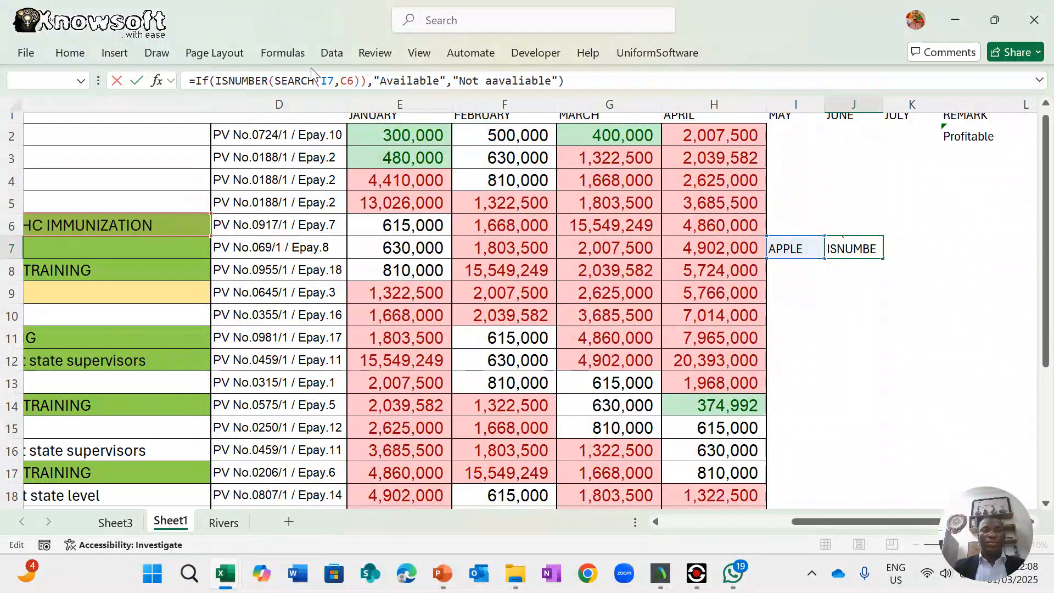
click(576, 80)
text())
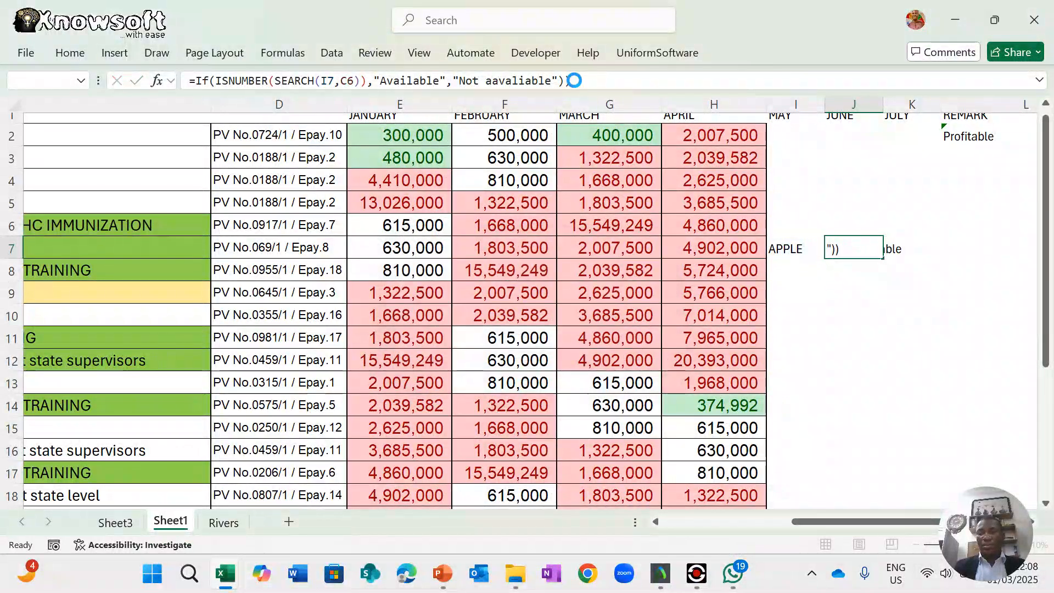
key(Return)
key(Return)
key(Return)
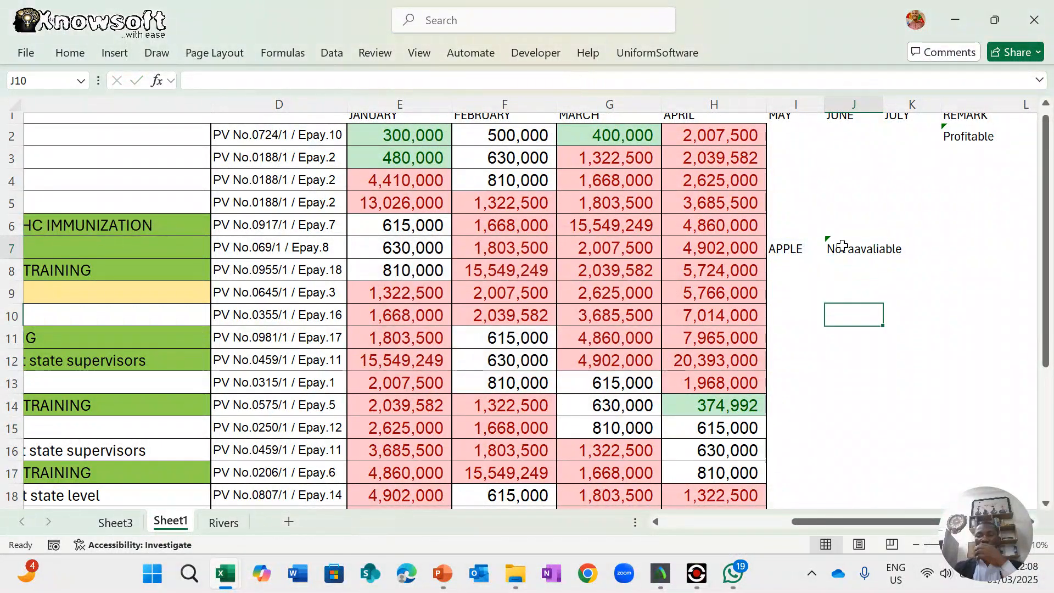
- Review J7's IF formula, then change the search term in I7 to PAYMENT
click(801, 248)
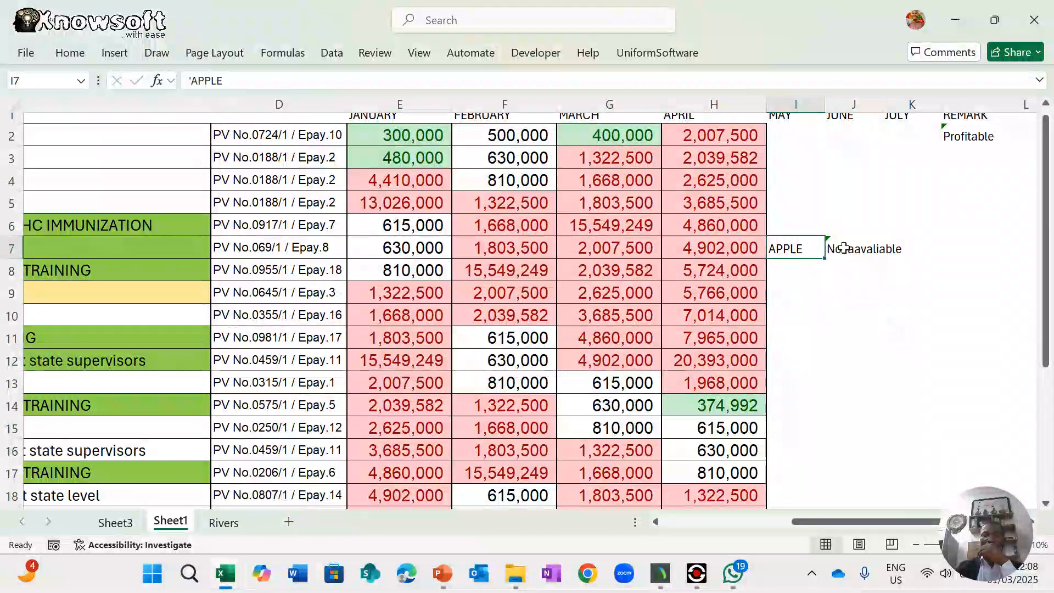
click(853, 248)
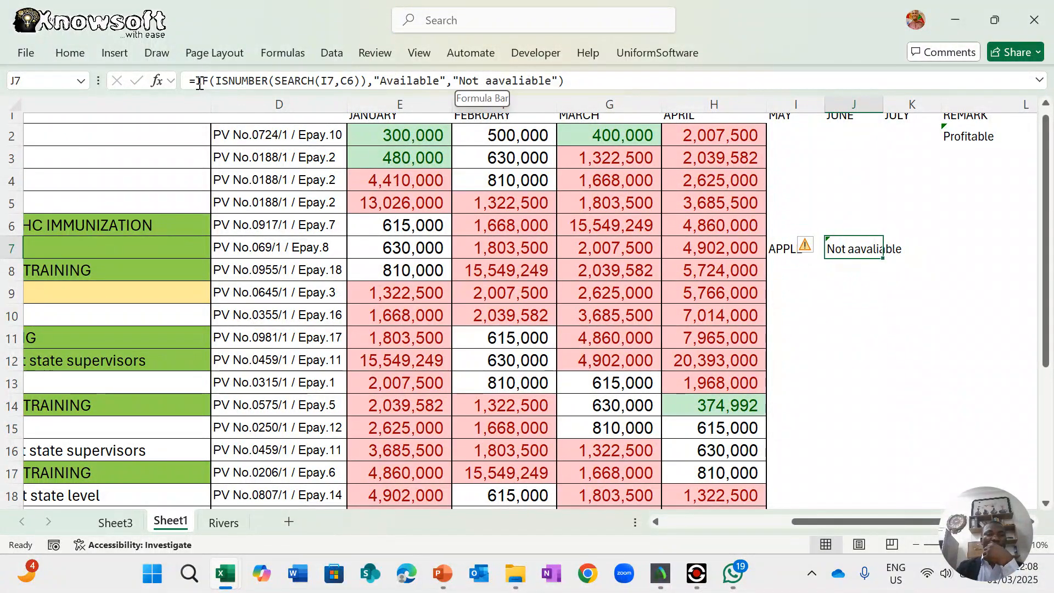
click(785, 249)
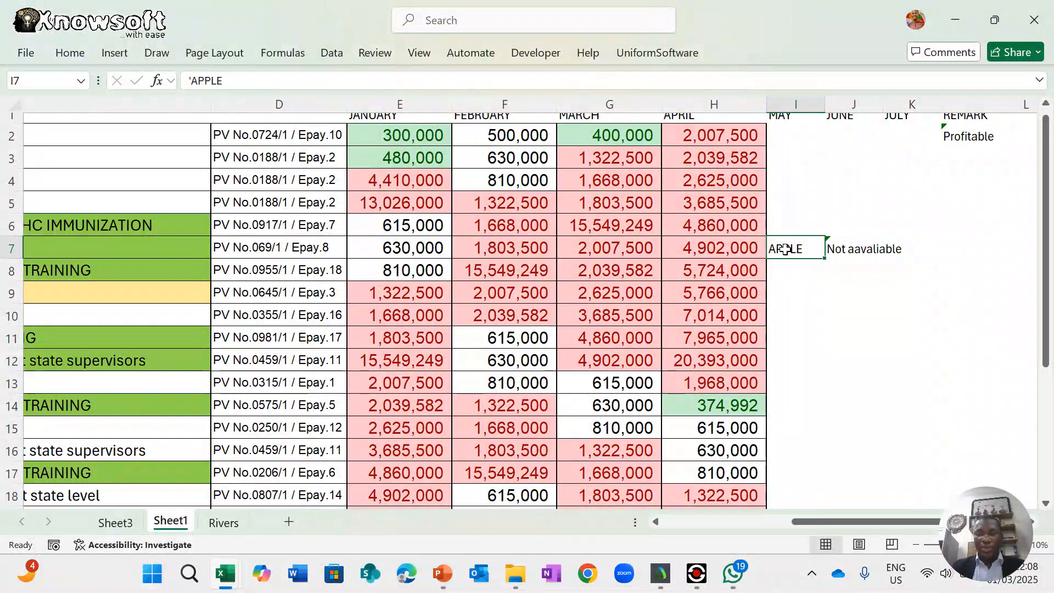
text(PAYMENT)
key(Return)
key(Return)
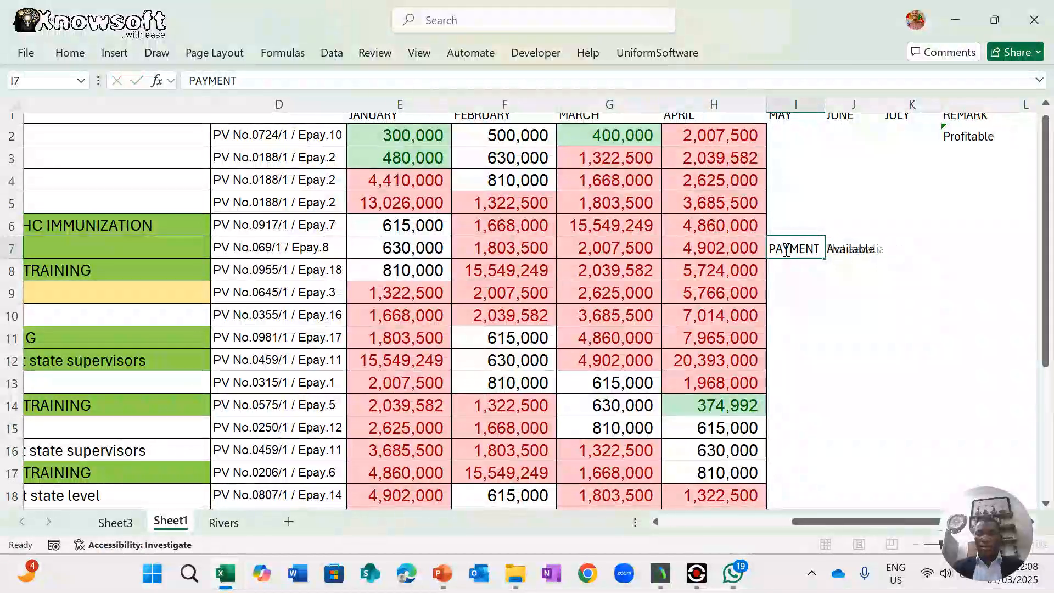
key(Return)
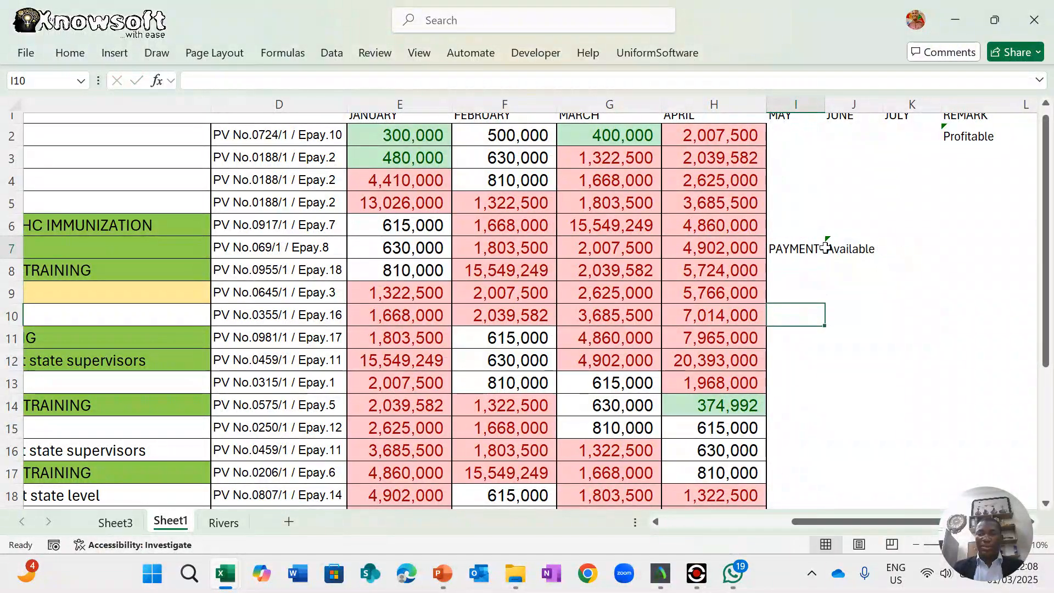
- Examine J7's result and formula against the search term in I7 and the descriptions in column C
click(845, 249)
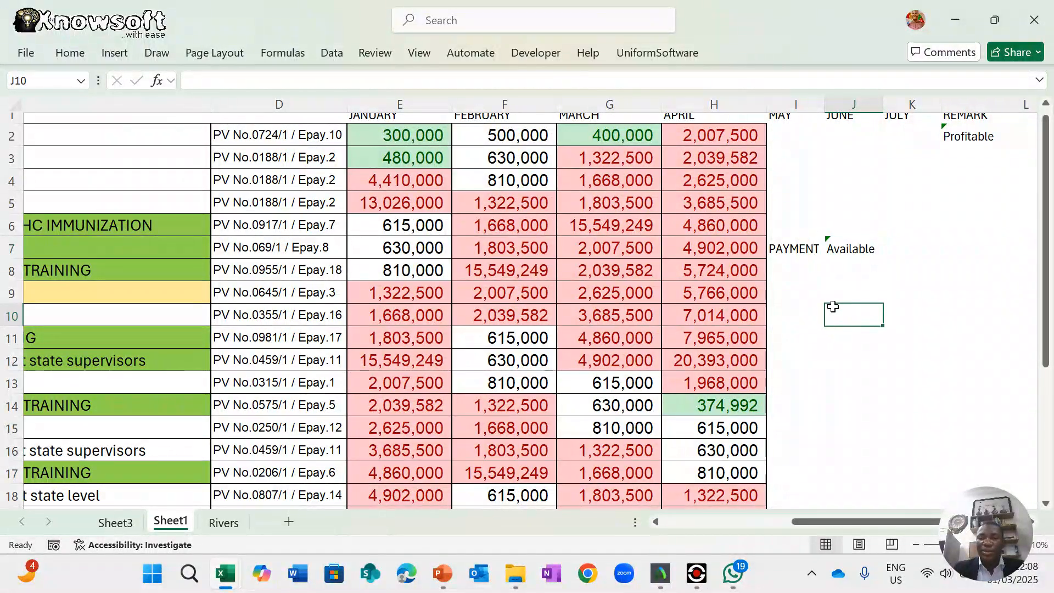
click(850, 252)
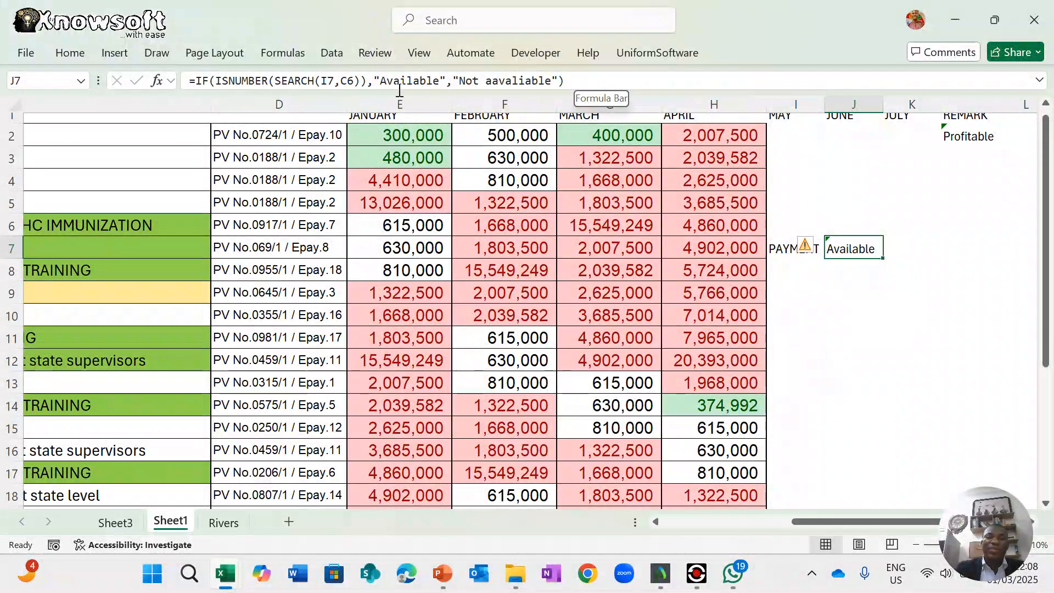
click(831, 331)
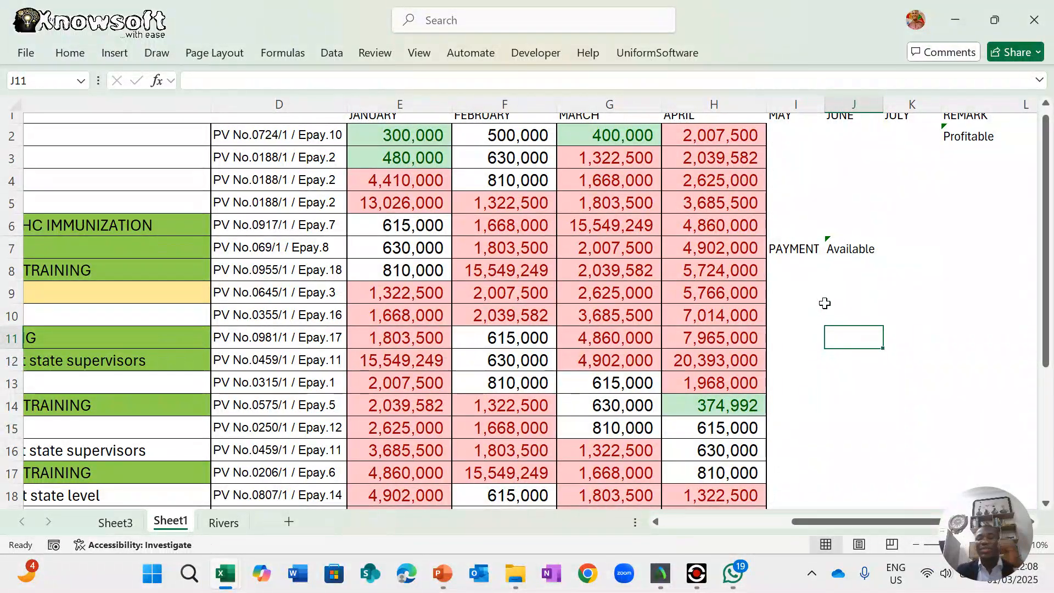
click(840, 251)
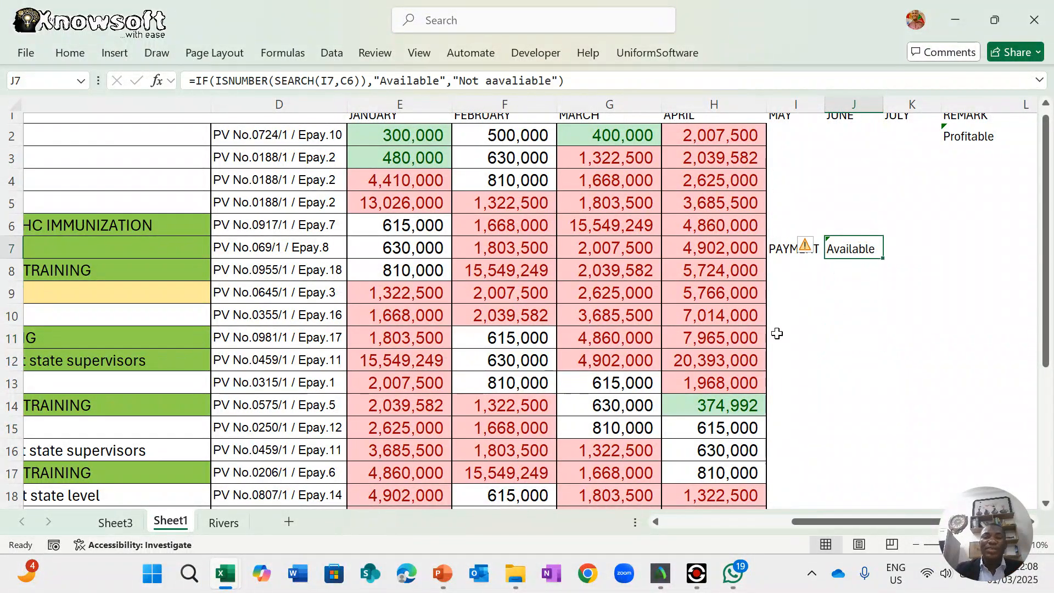
scroll(516, 358, left, 8)
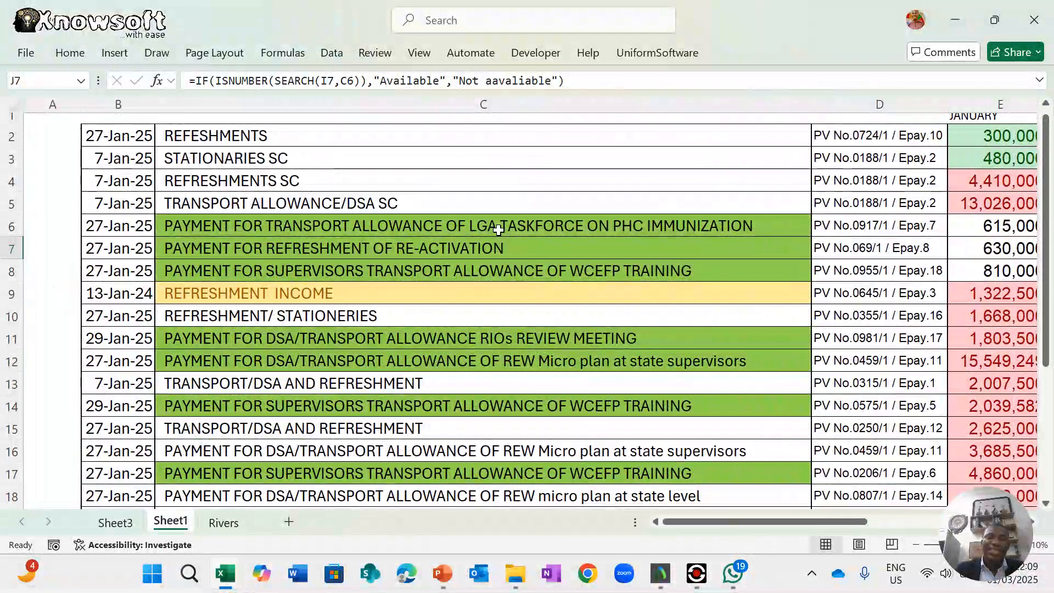
scroll(498, 230, right, 6)
scroll(498, 230, right, 2)
scroll(488, 230, left, 8)
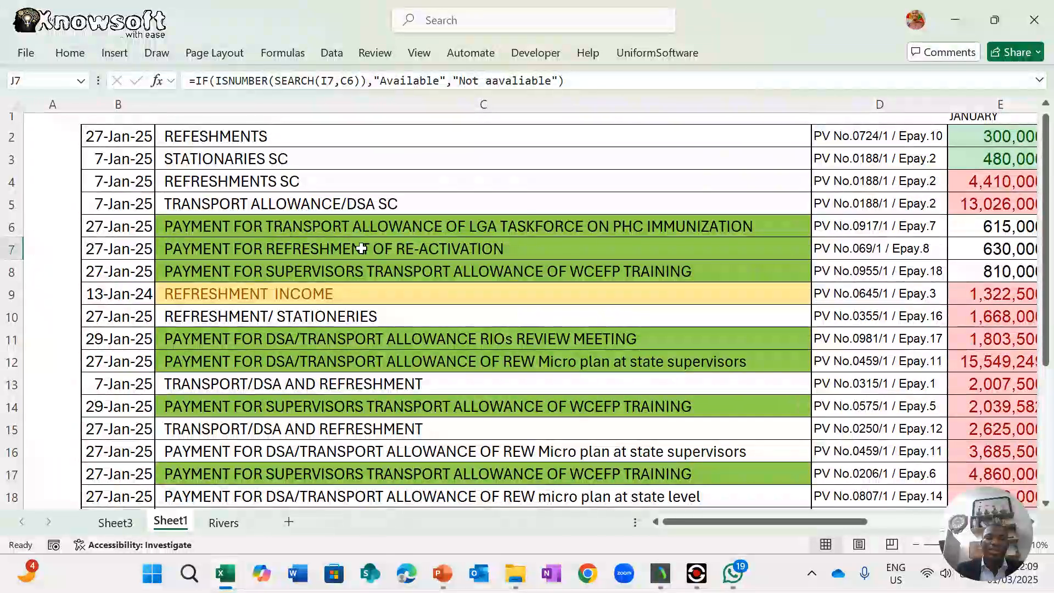
scroll(483, 310, right, 8)
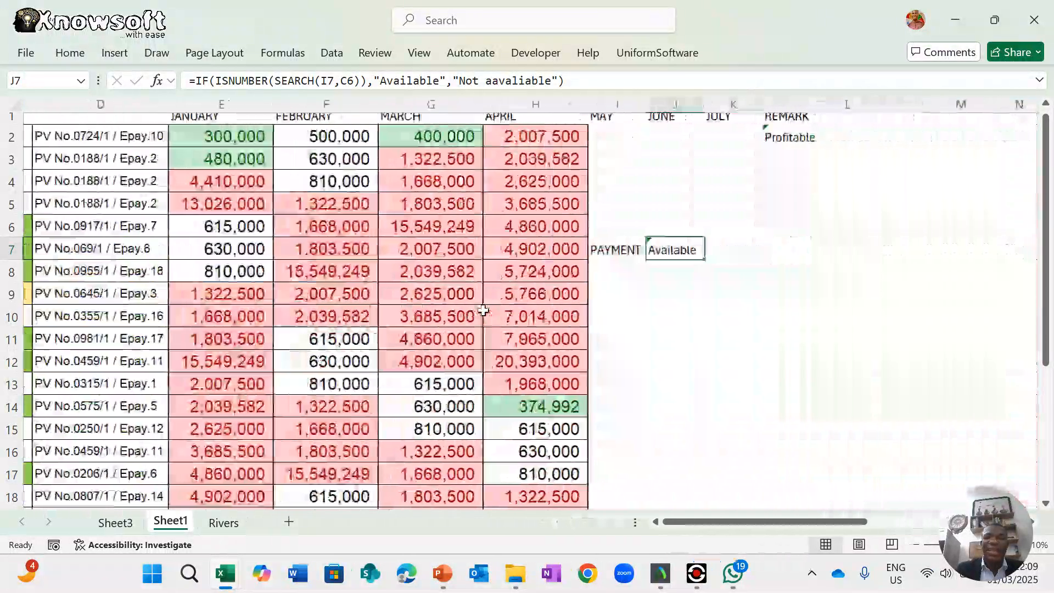
click(632, 296)
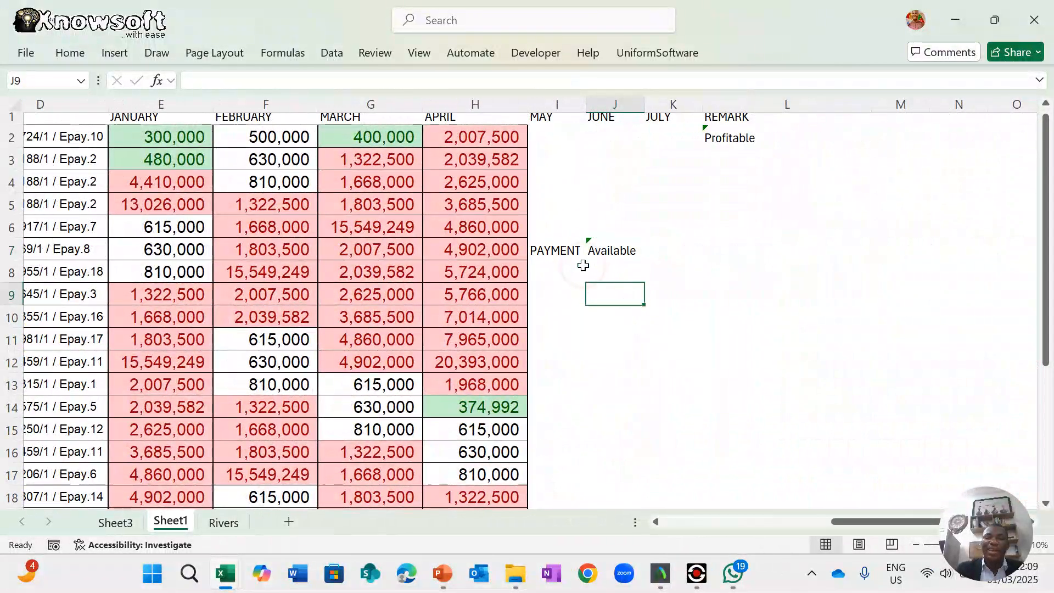
click(609, 252)
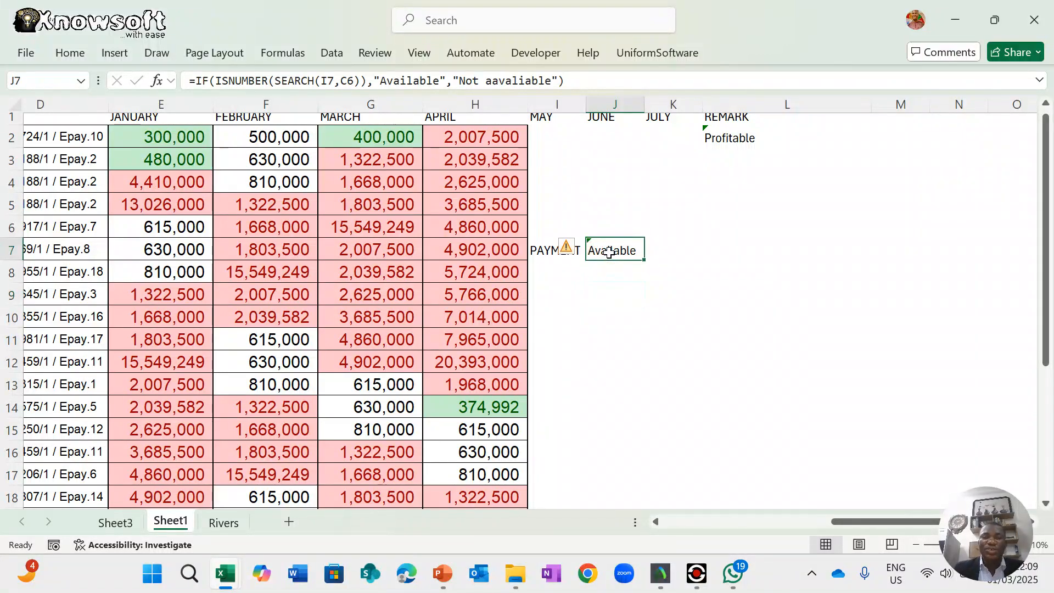
click(591, 354)
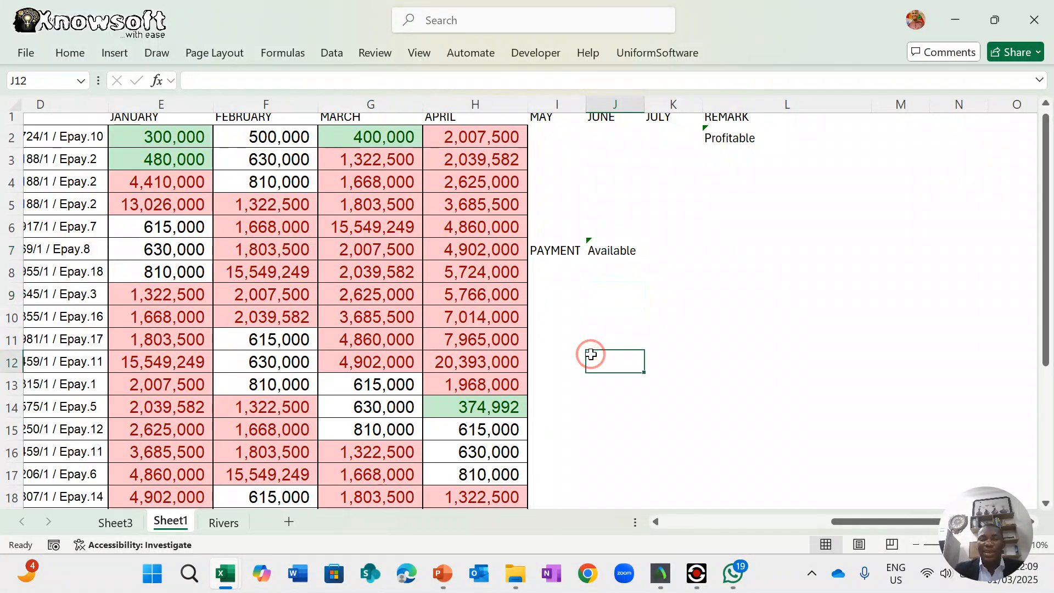
click(602, 251)
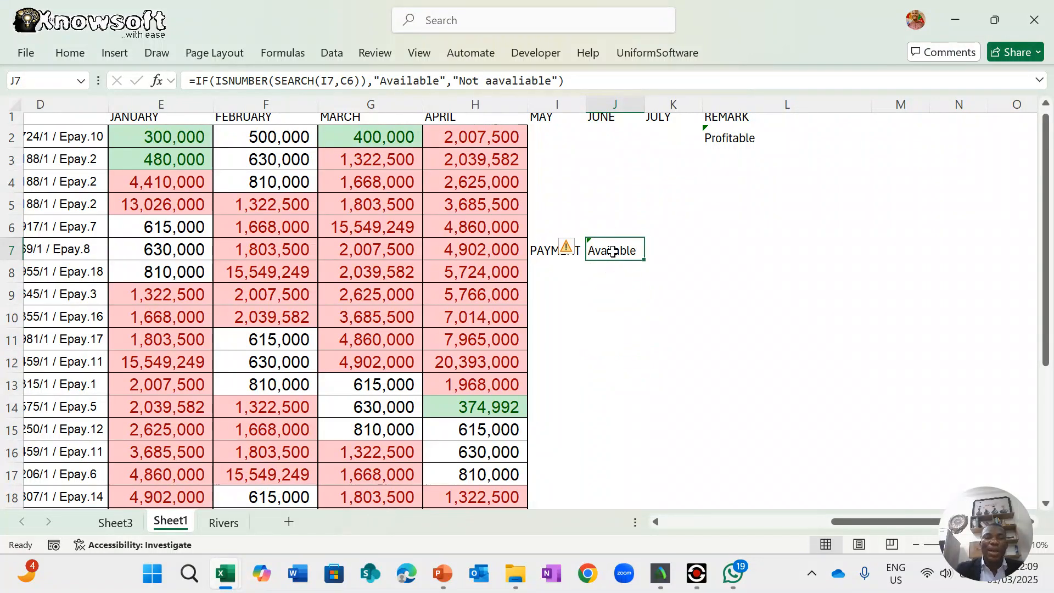
click(534, 252)
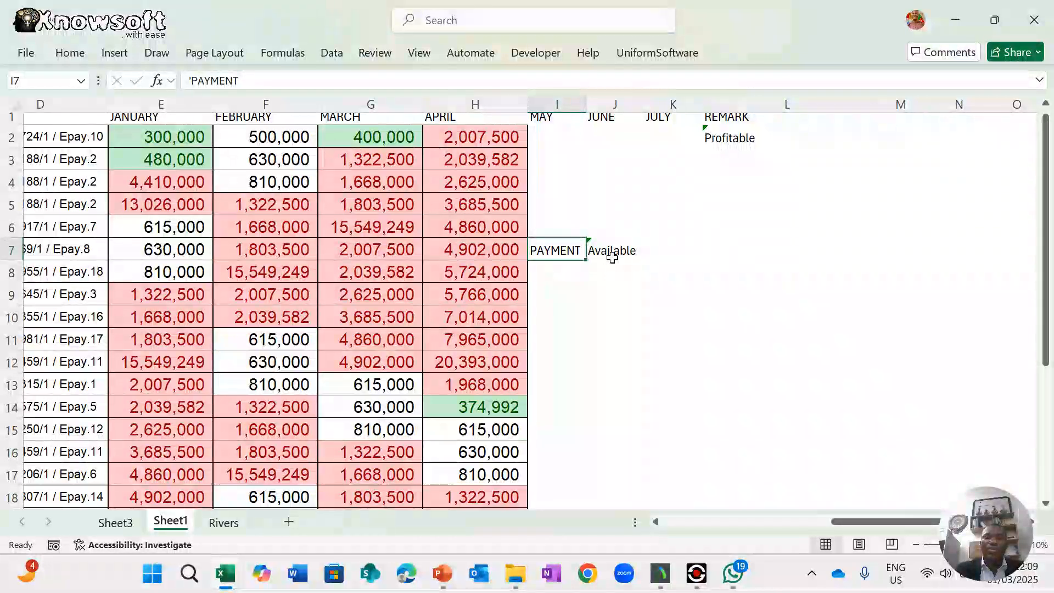
- Clear the availability formula from J7 and the search term from I7
click(617, 251)
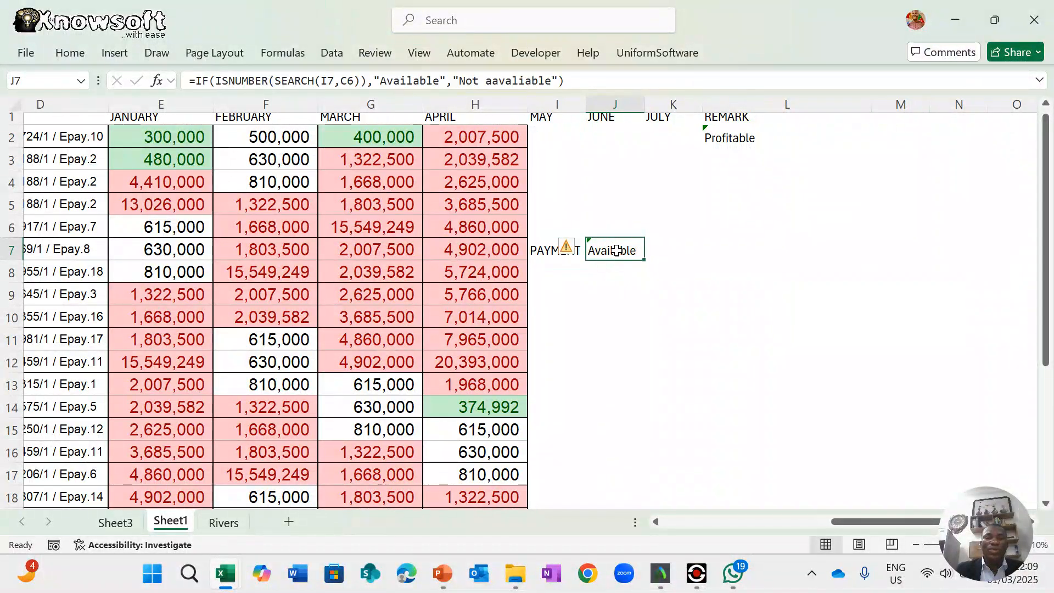
key(Delete)
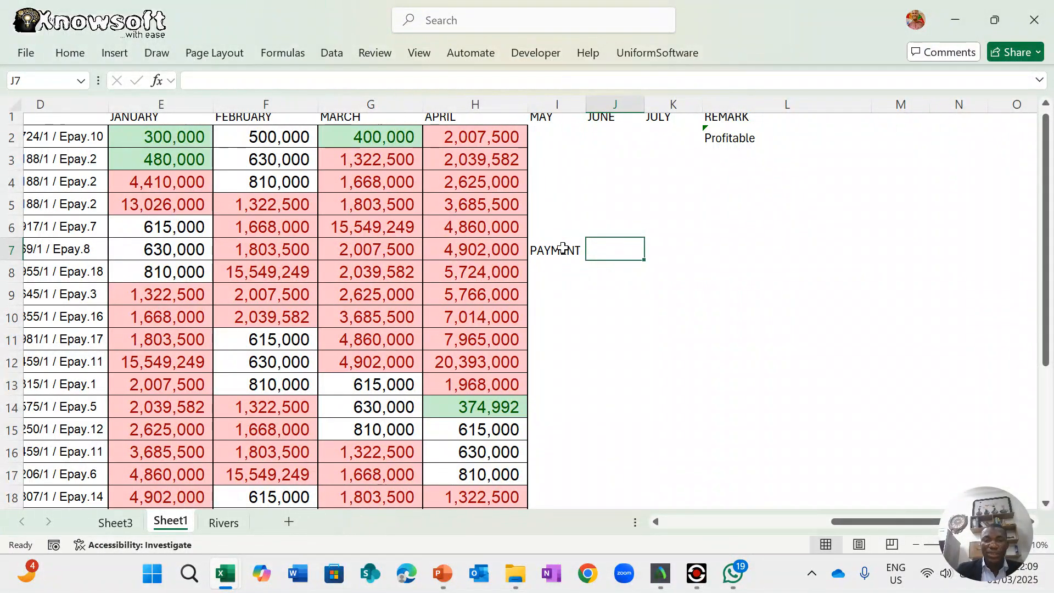
click(561, 248)
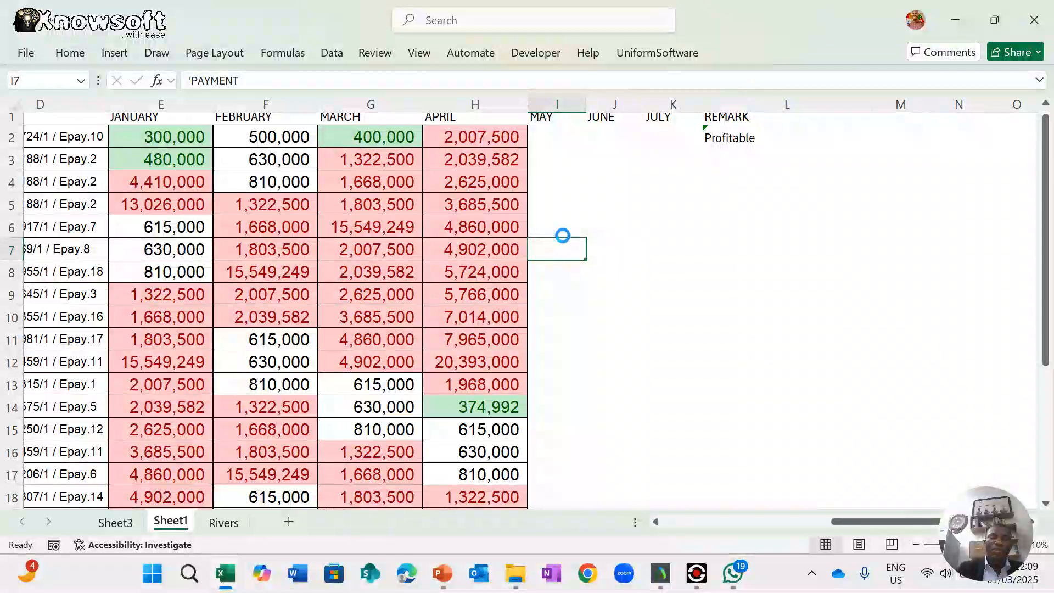
- Enter the search term Apple in I5
click(556, 208)
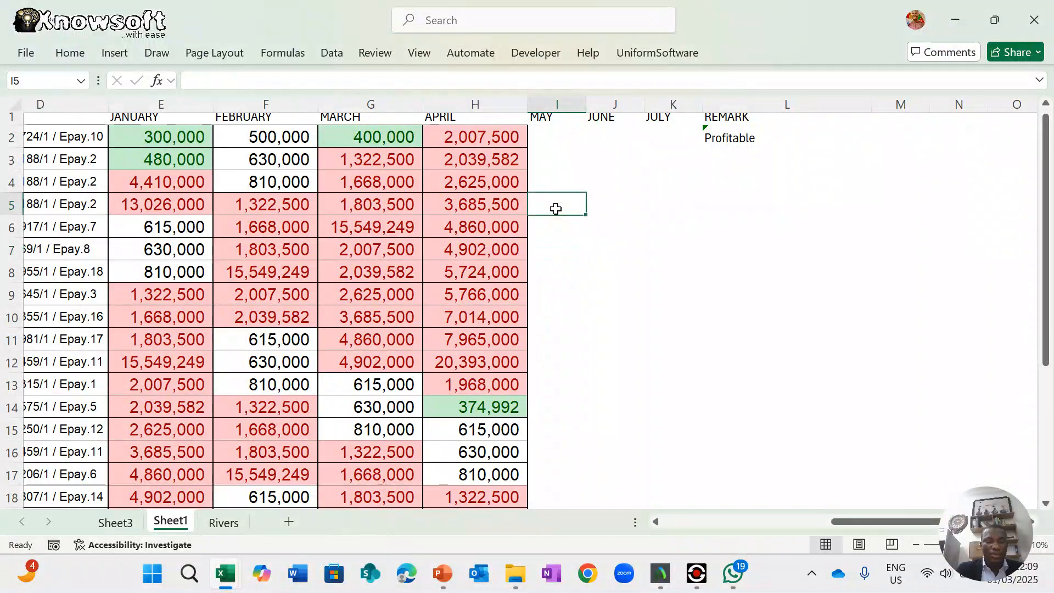
text(Apple)
key(Return)
key(Return)
key(Up)
- Enter the search term Payment in I6, correcting its spelling
text(Pa)
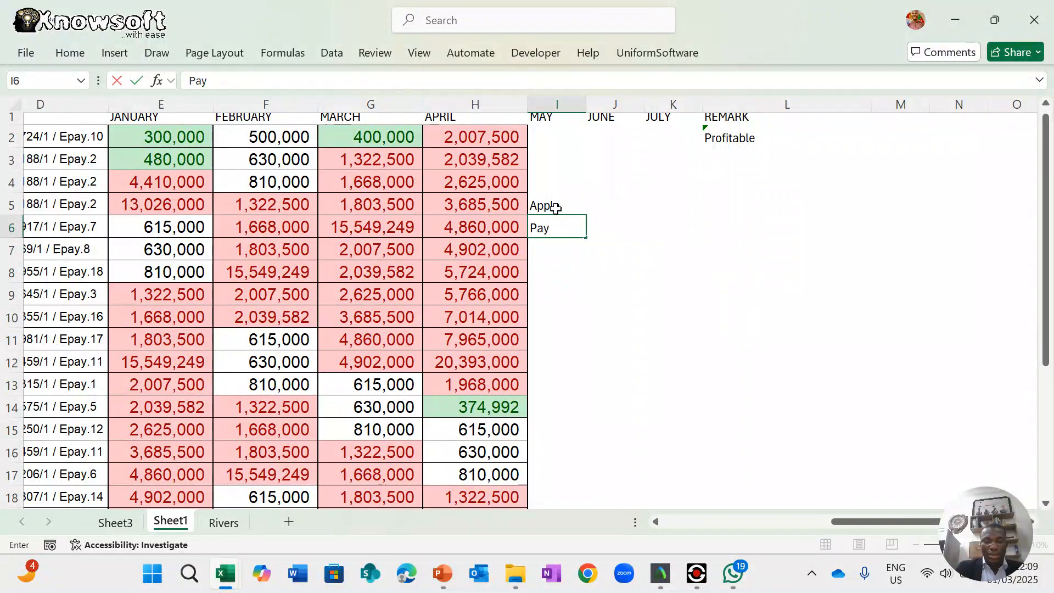
key(Return)
key(Return)
key(Return)
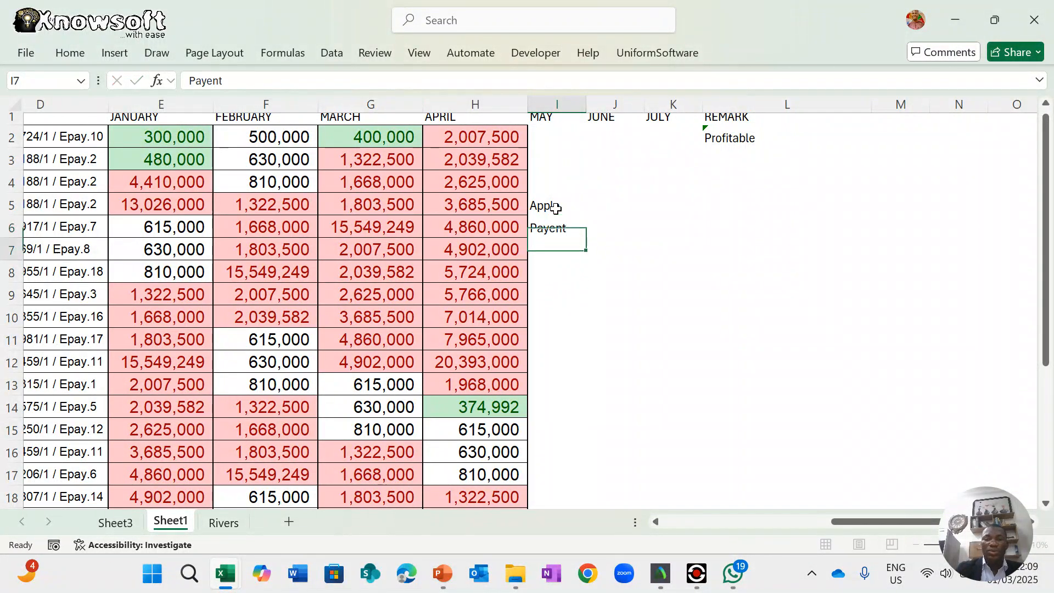
key(Up)
key(Up)
key(Up)
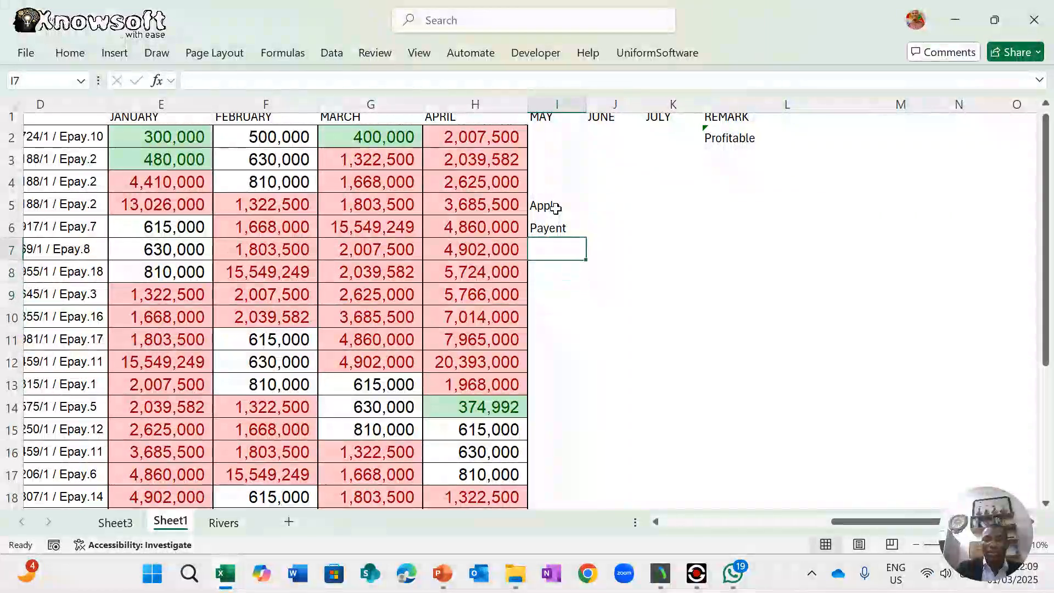
click(212, 82)
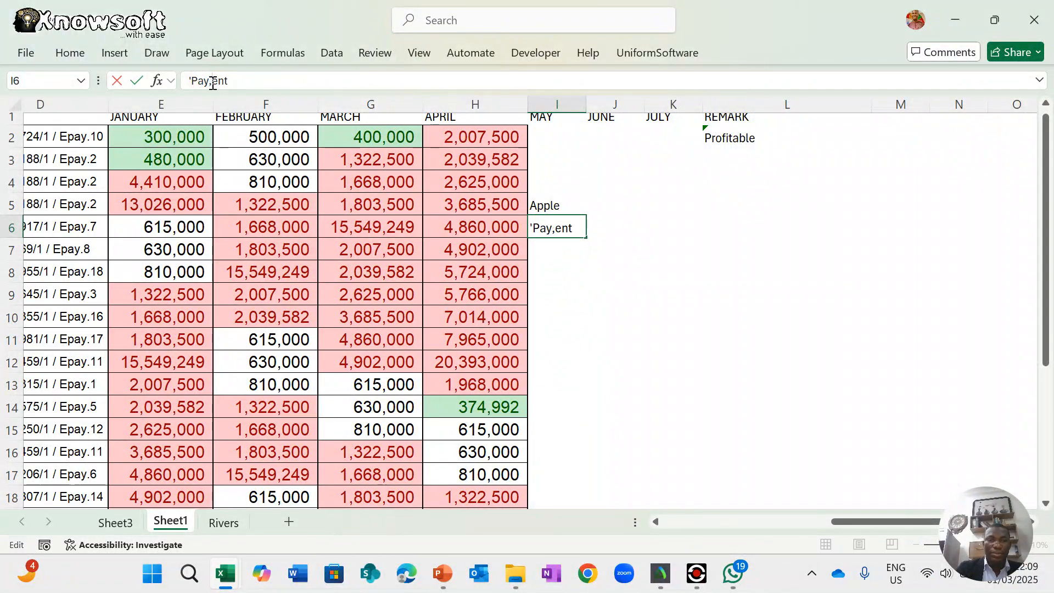
key(BackSpace)
text(m)
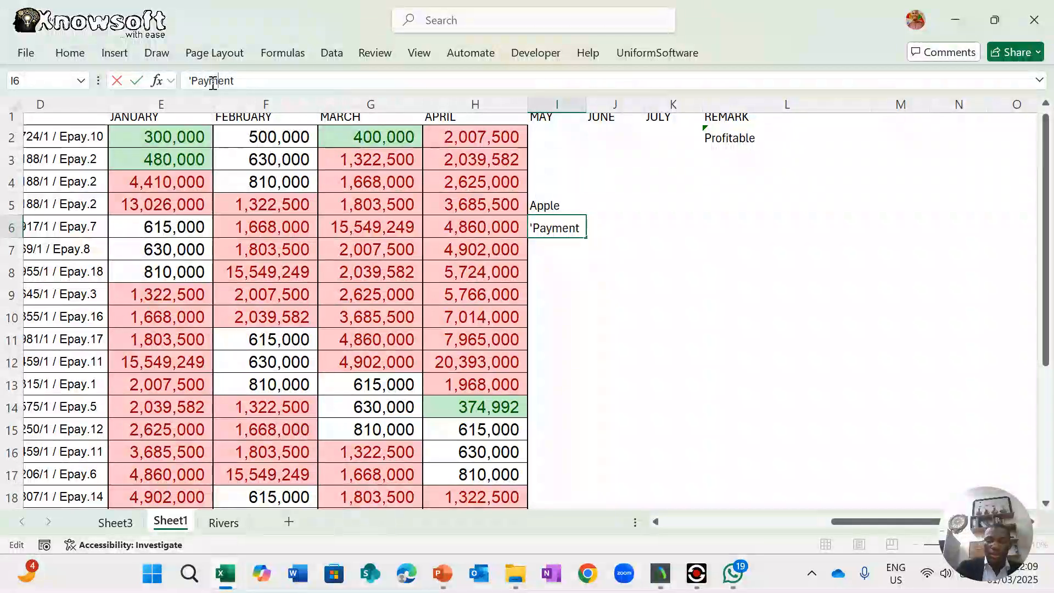
key(ctrl+Return)
- Enter the search term For in I7, beneath Payment
key(Down)
key(Down)
key(Up)
text(Fo)
key(Down)
key(Down)
key(Down)
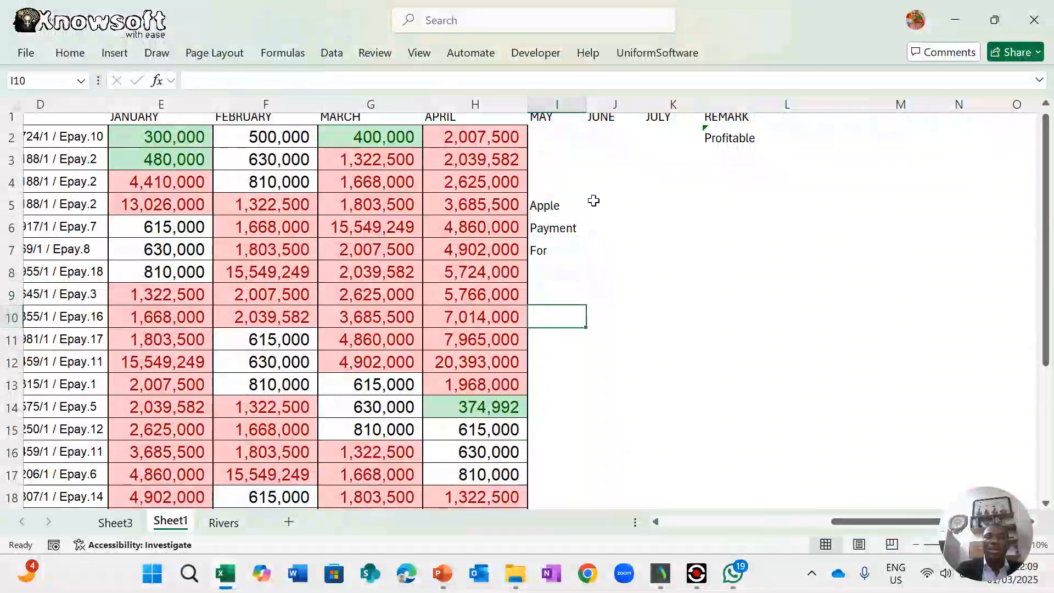
- Start a formula in J5 that tests whether I5's term occurs in C6: =ISNUMBER(SEARCH(I5,C6)
click(607, 197)
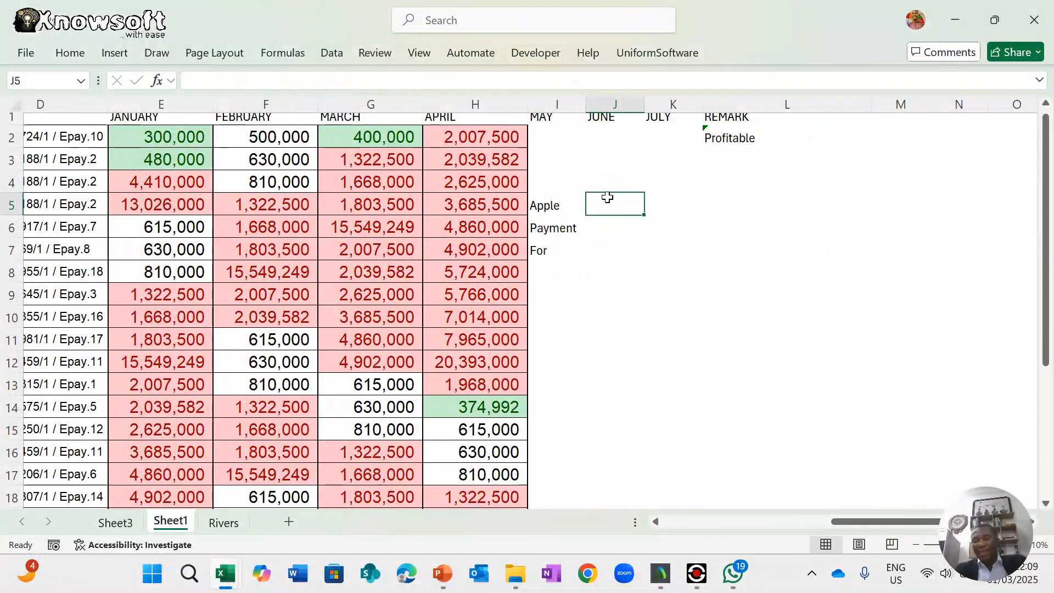
text(=)
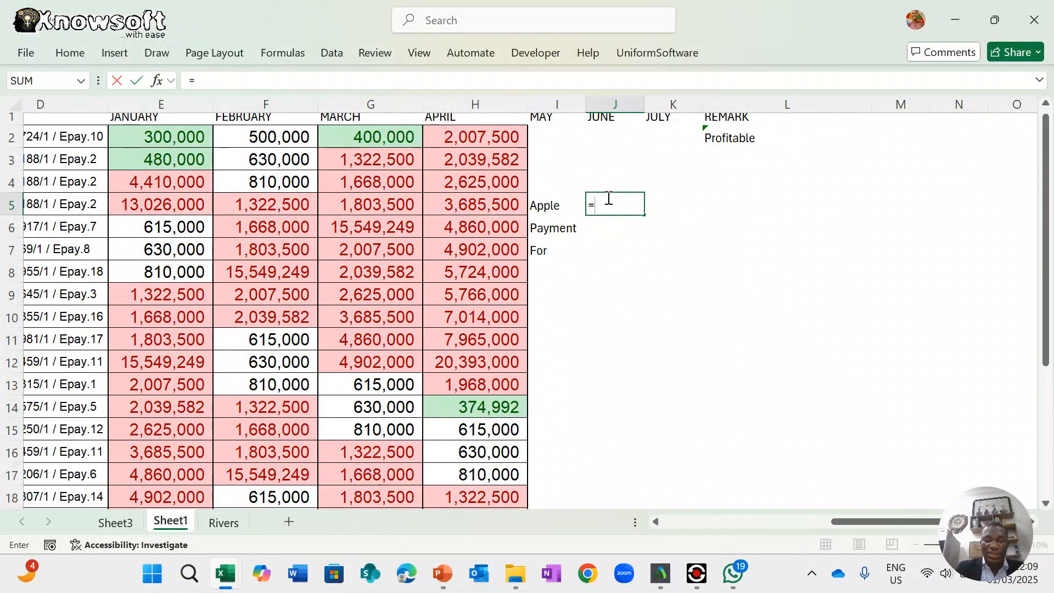
text(isn)
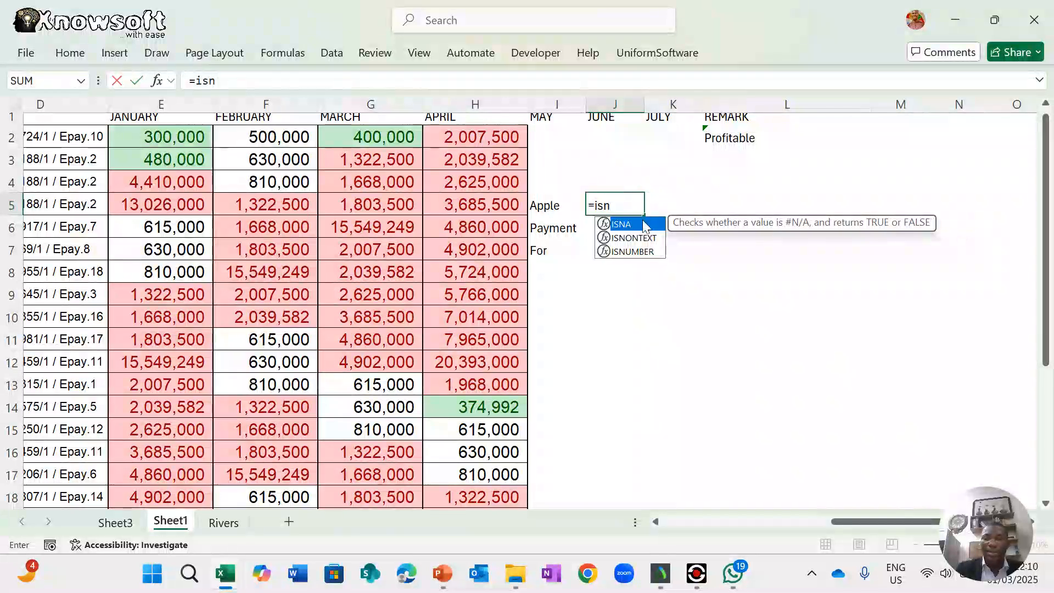
double_click(631, 253)
text(Sear)
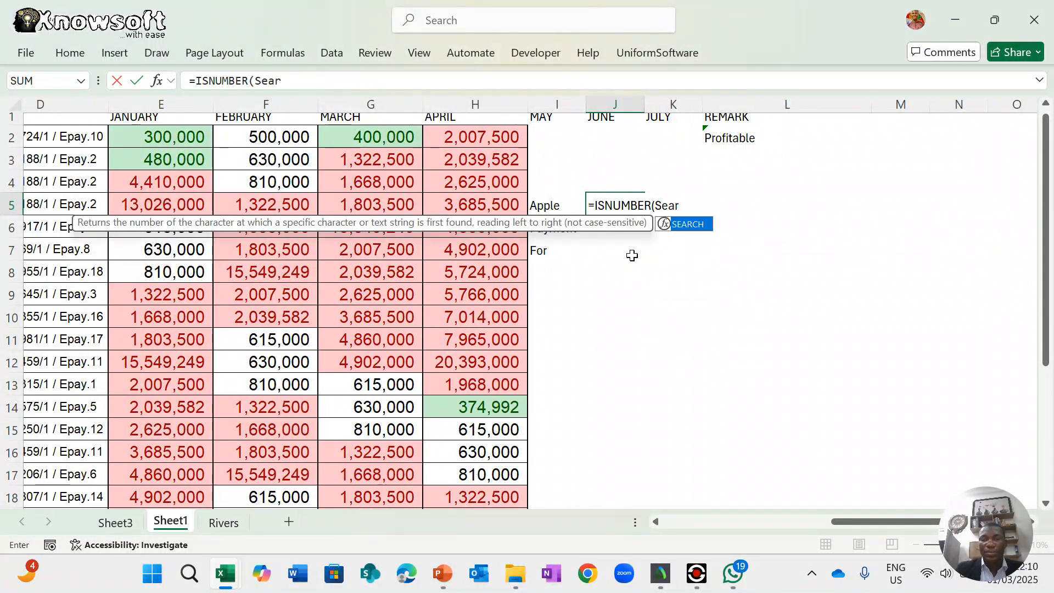
double_click(686, 224)
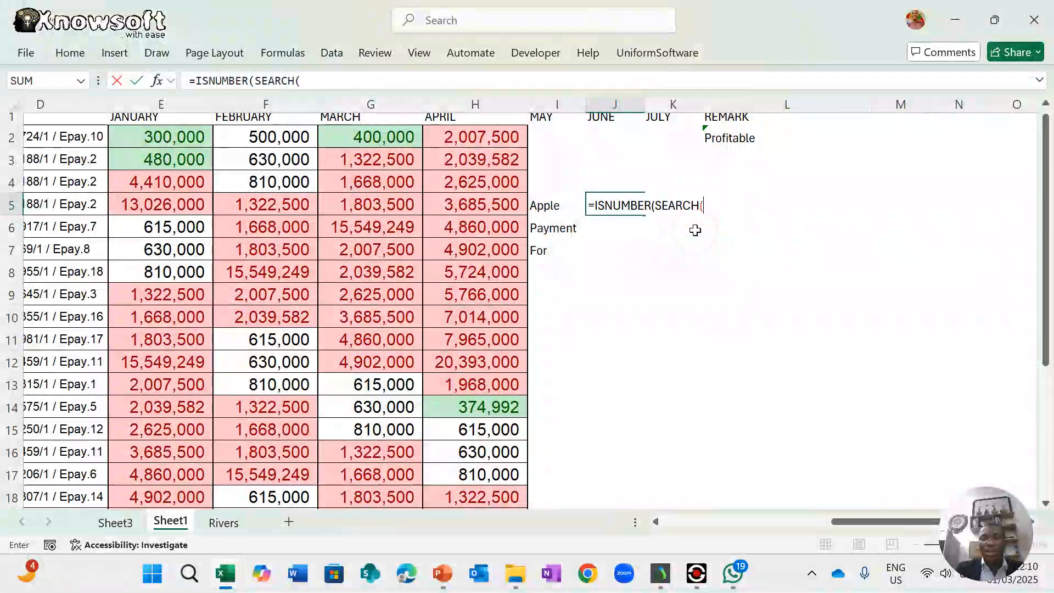
click(556, 204)
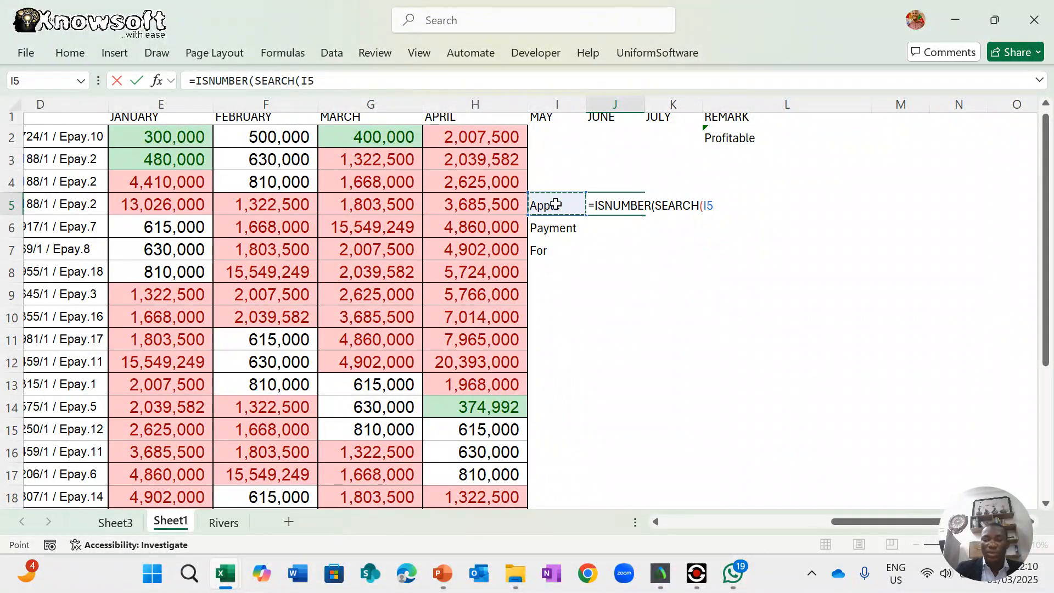
scroll(331, 253, left, 5)
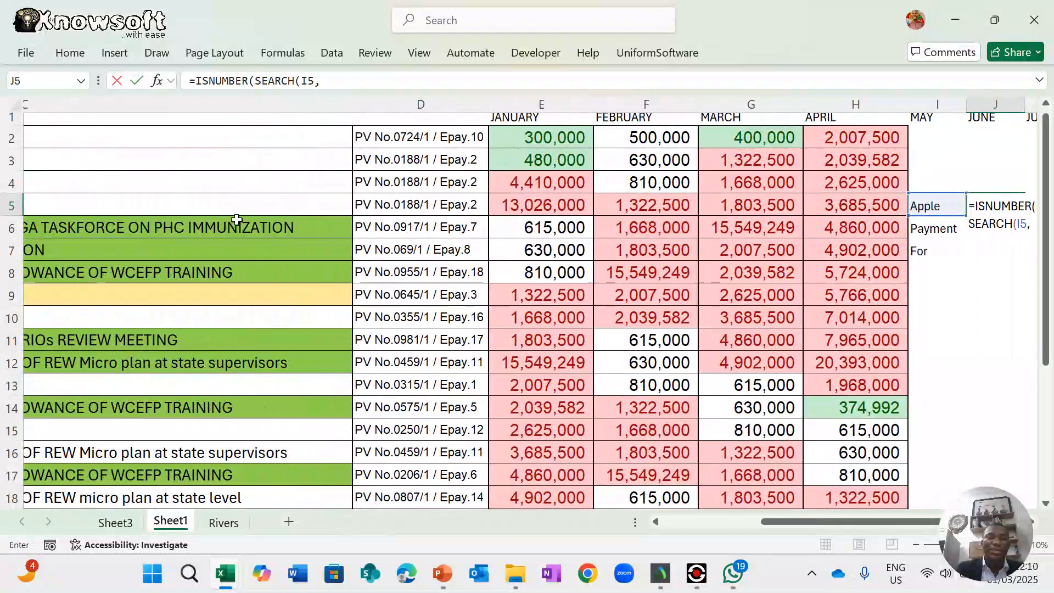
click(236, 221)
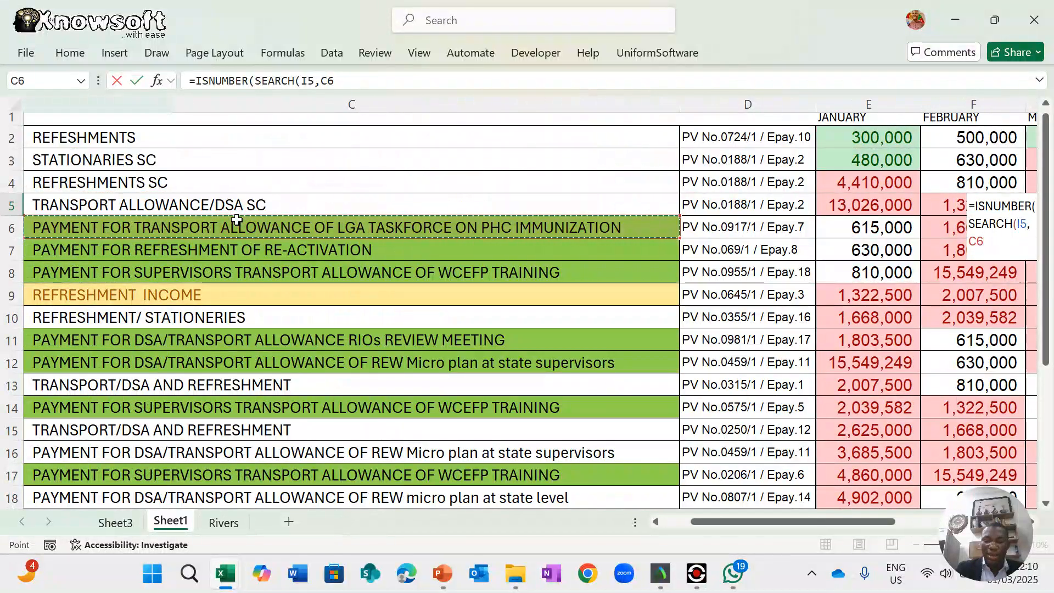
text())
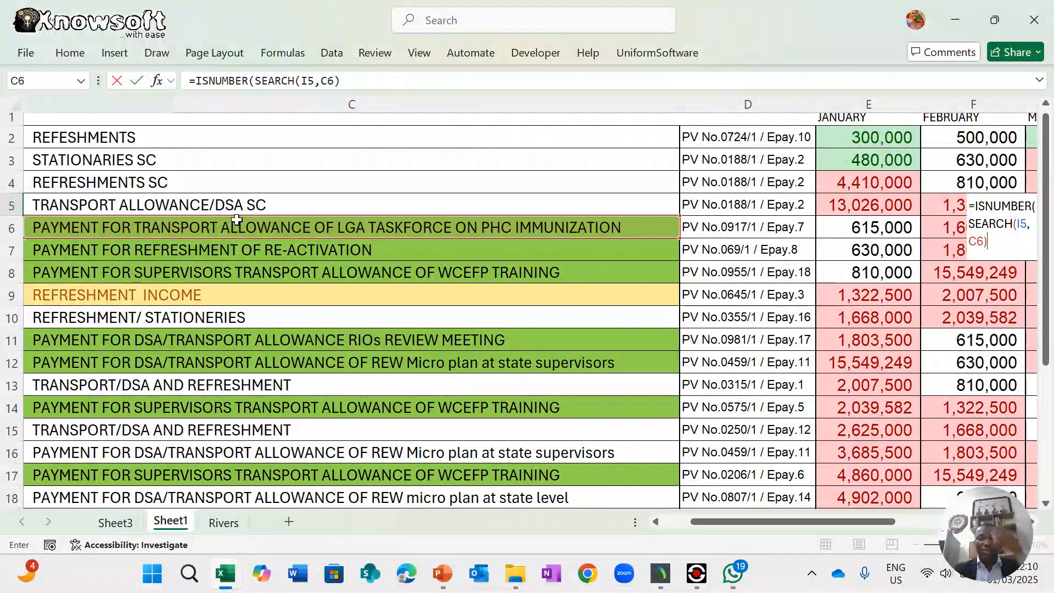
- Insert the IF function before ISNUMBER in J5's formula and add a comma after the SEARCH test
click(196, 82)
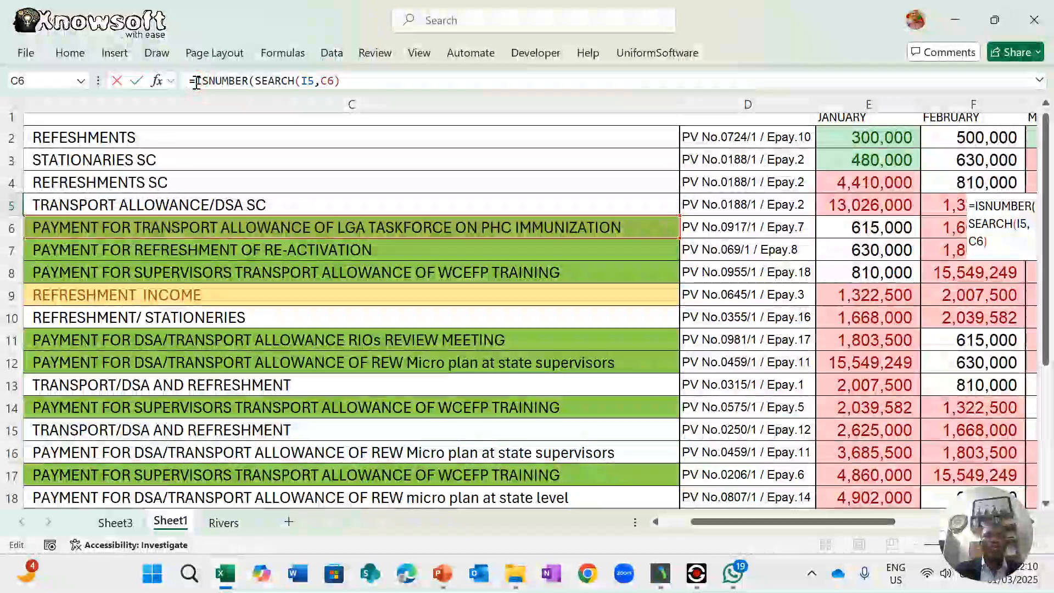
text(If()
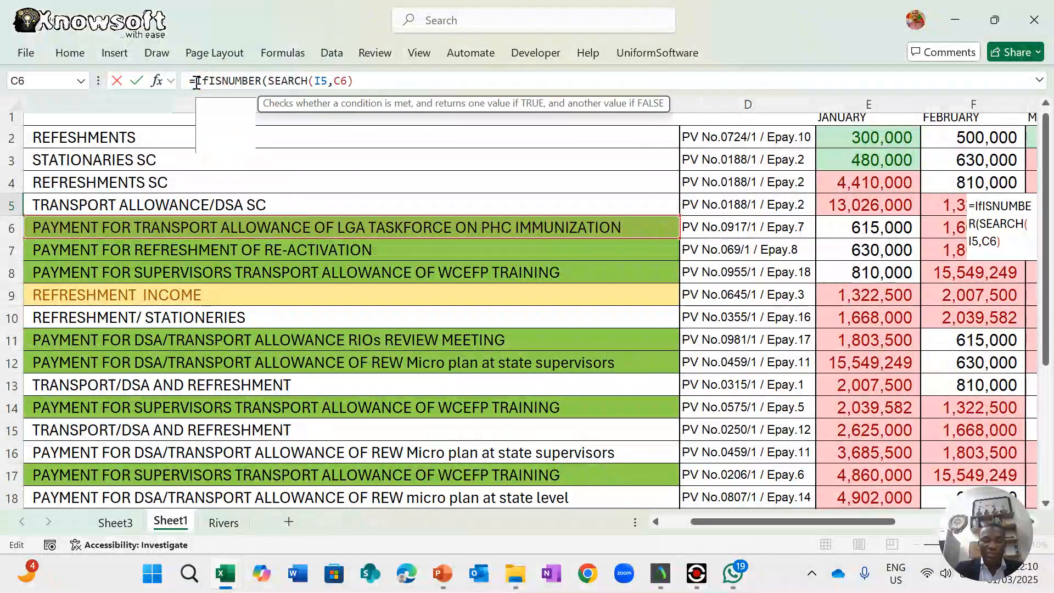
click(372, 85)
text(.)
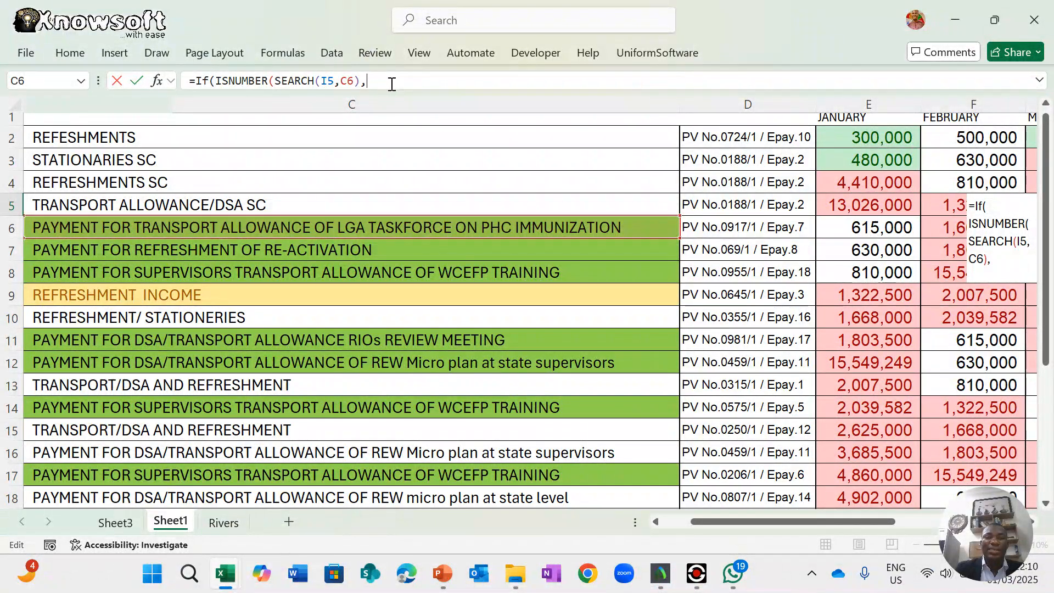
- Add "avialble" as the true result and "Not available" as the false result, and close J5's formula with a parenthesis
text("V)
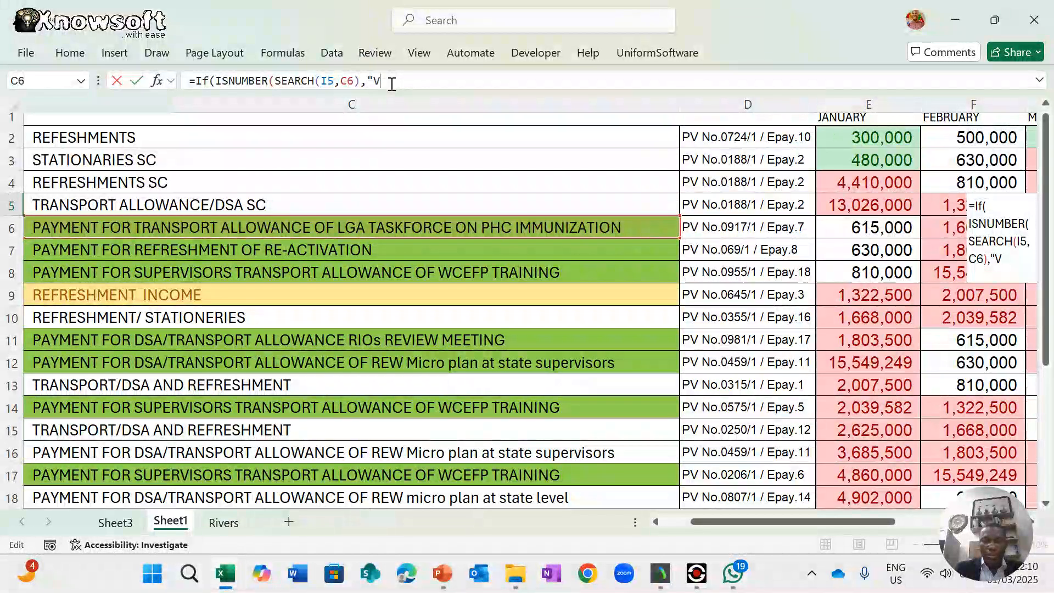
key(BackSpace)
text(av)
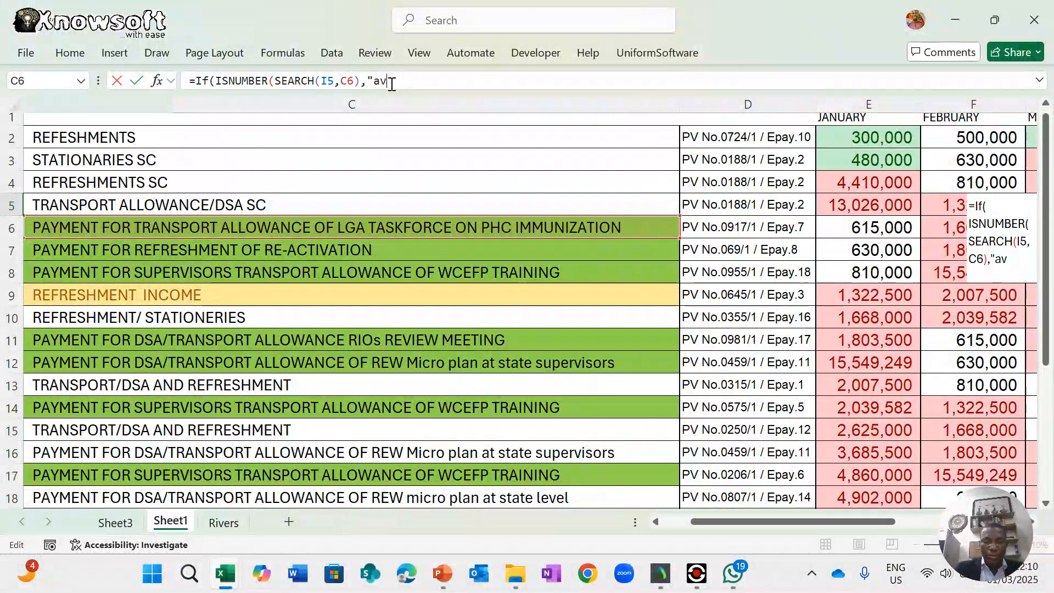
text(ialb)
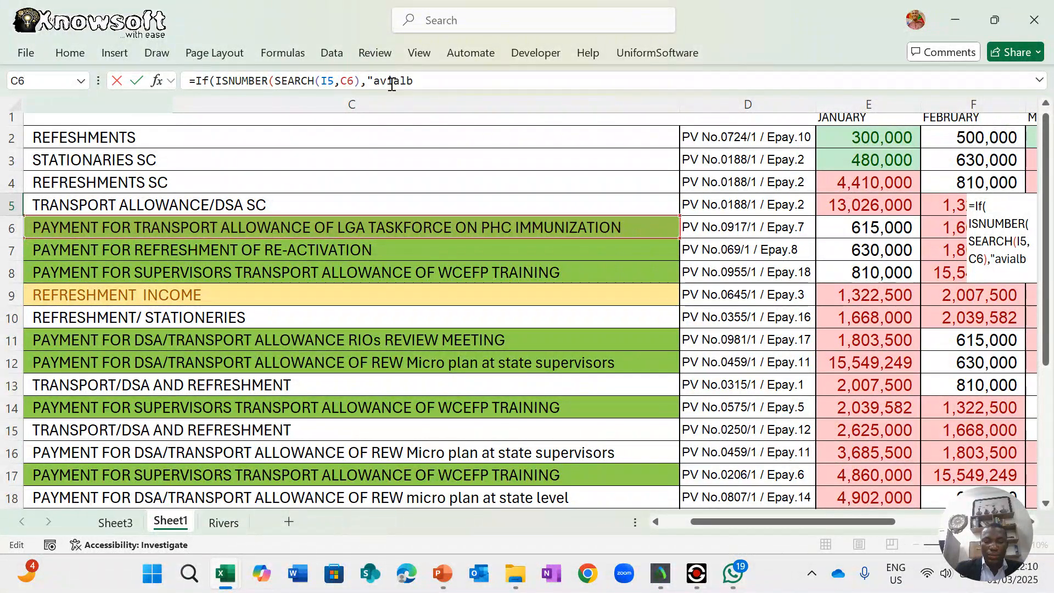
text(le",)
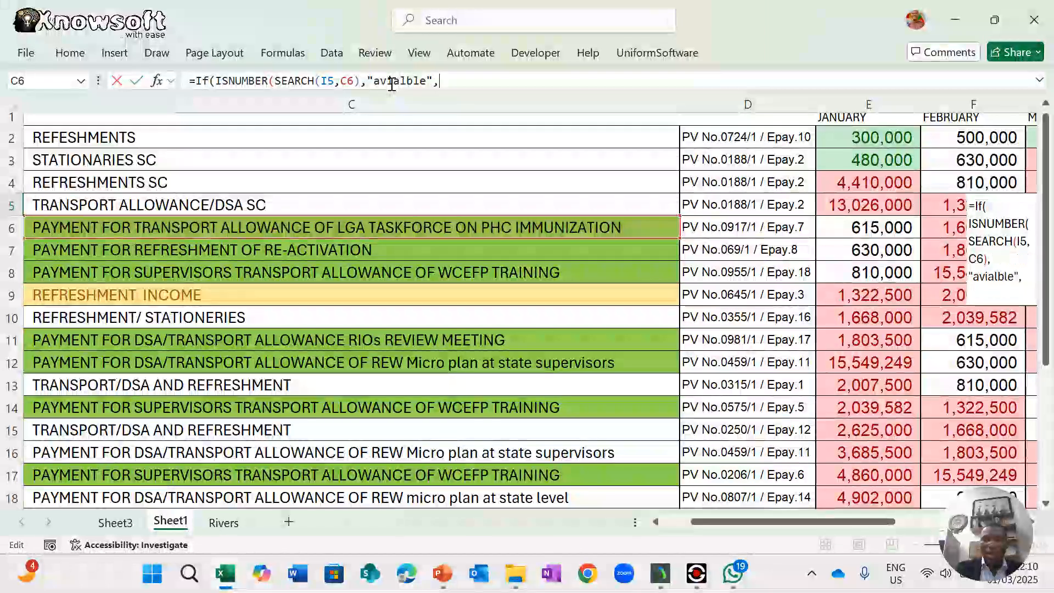
text("Not )
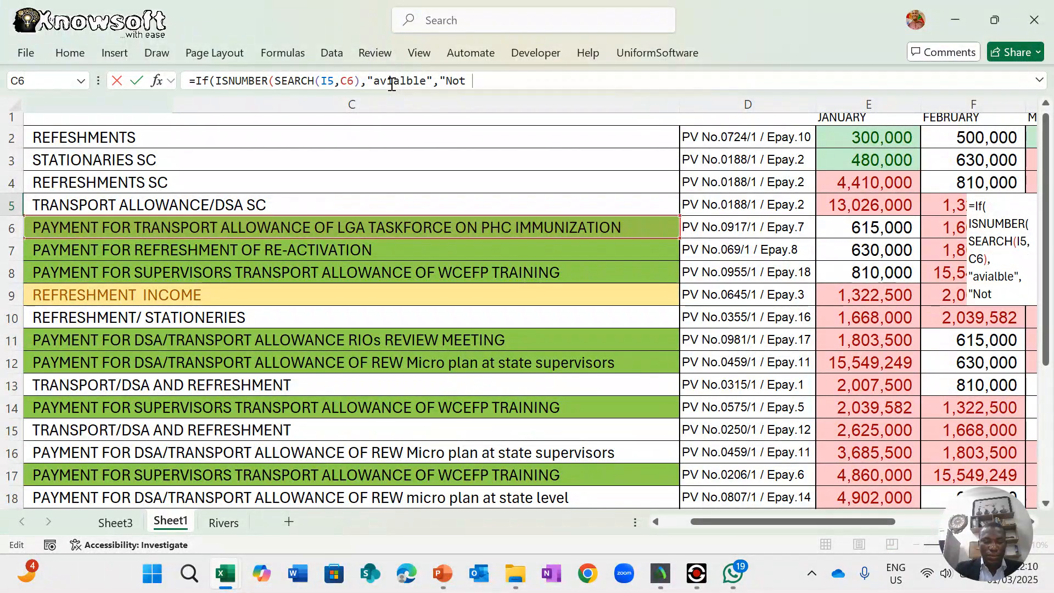
text(av)
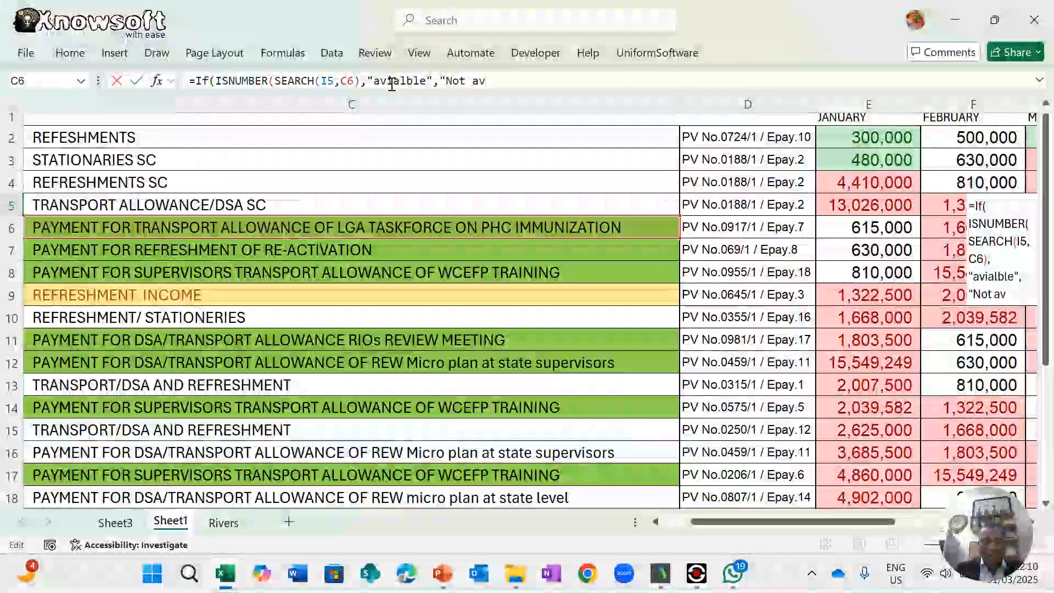
text(ailab)
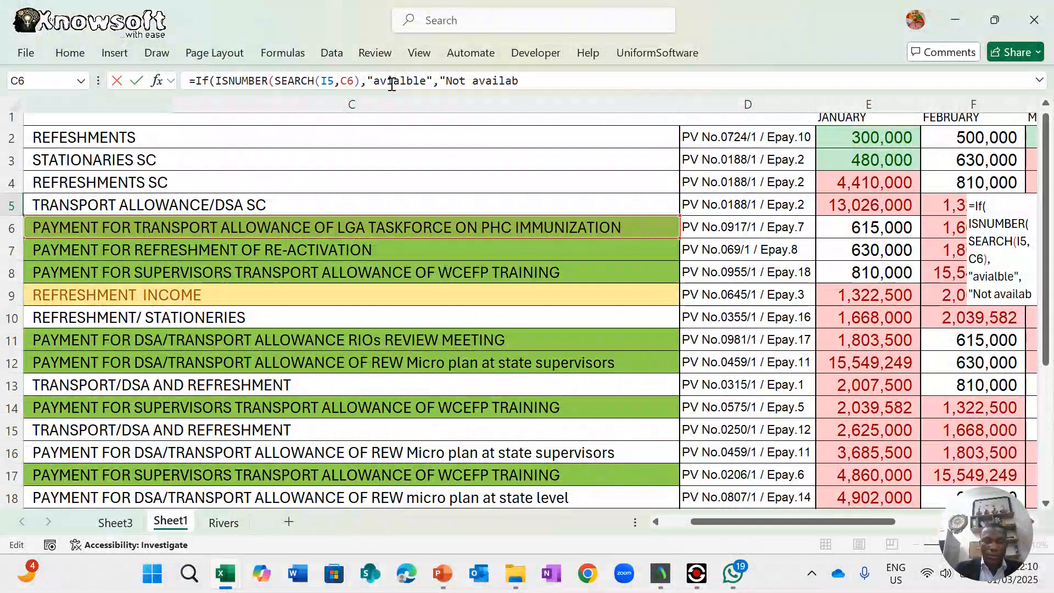
text(le"))
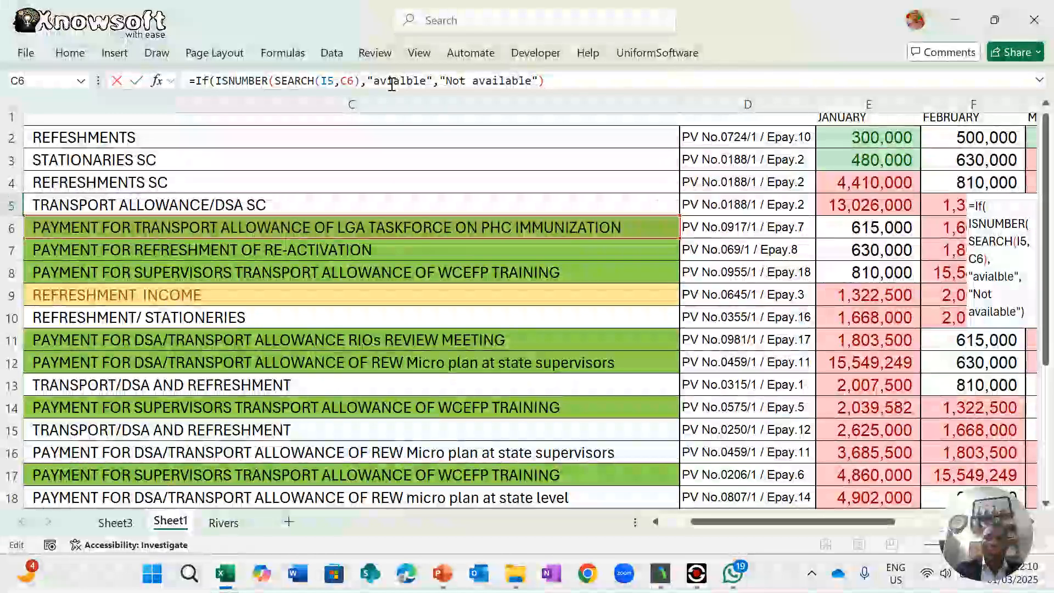
- Try to enter J5's formula with "avialble" and "Not available" as its two results, and return to the formula's end
key(Return)
key(Return)
key(Return)
key(Return)
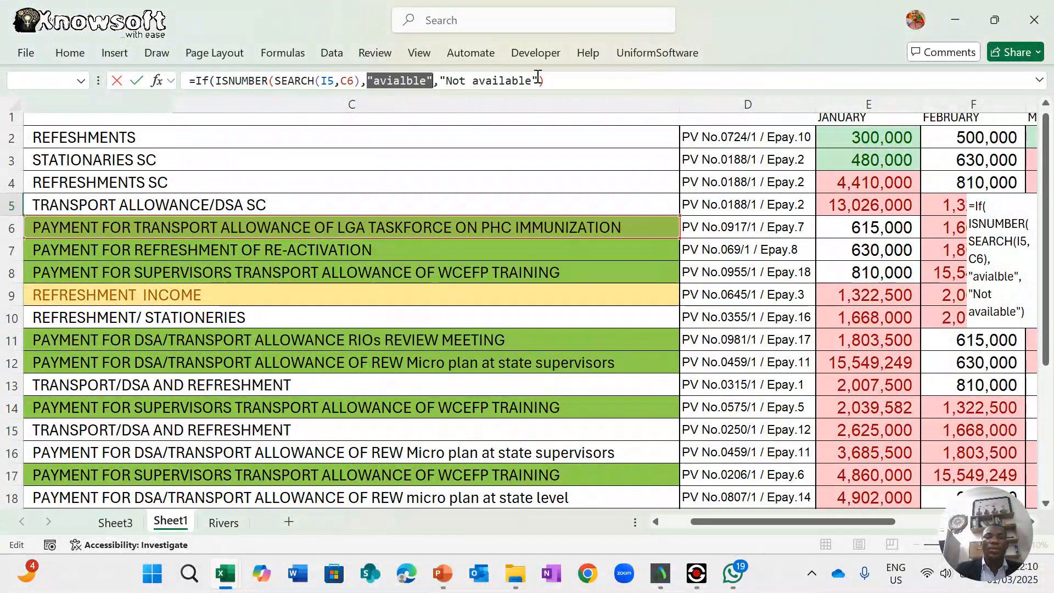
click(574, 75)
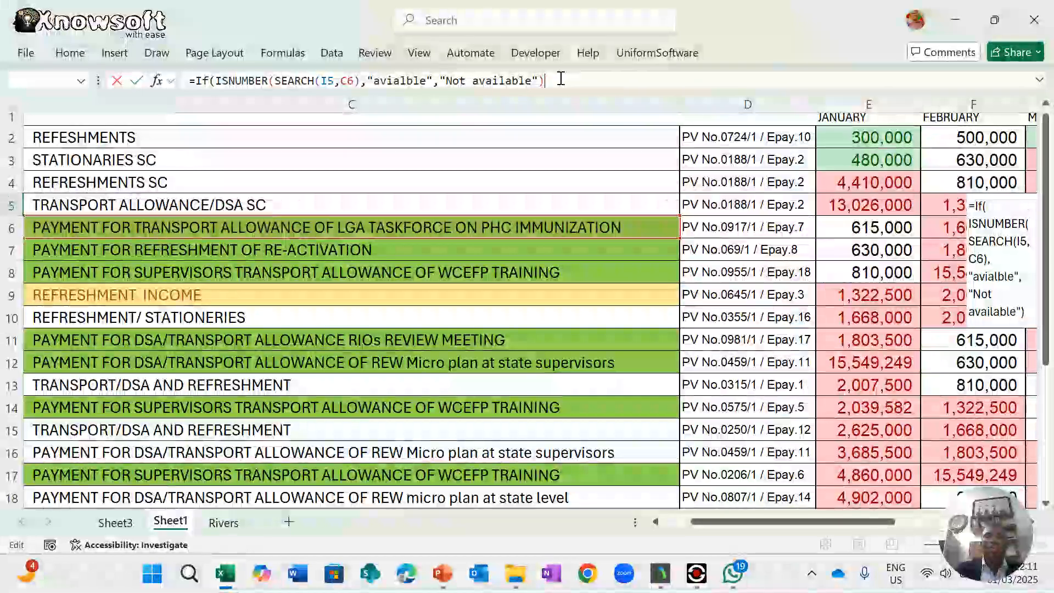
- Correct the spelling of the true result in J5's formula to "available"
click(400, 83)
key(BackSpace)
key(BackSpace)
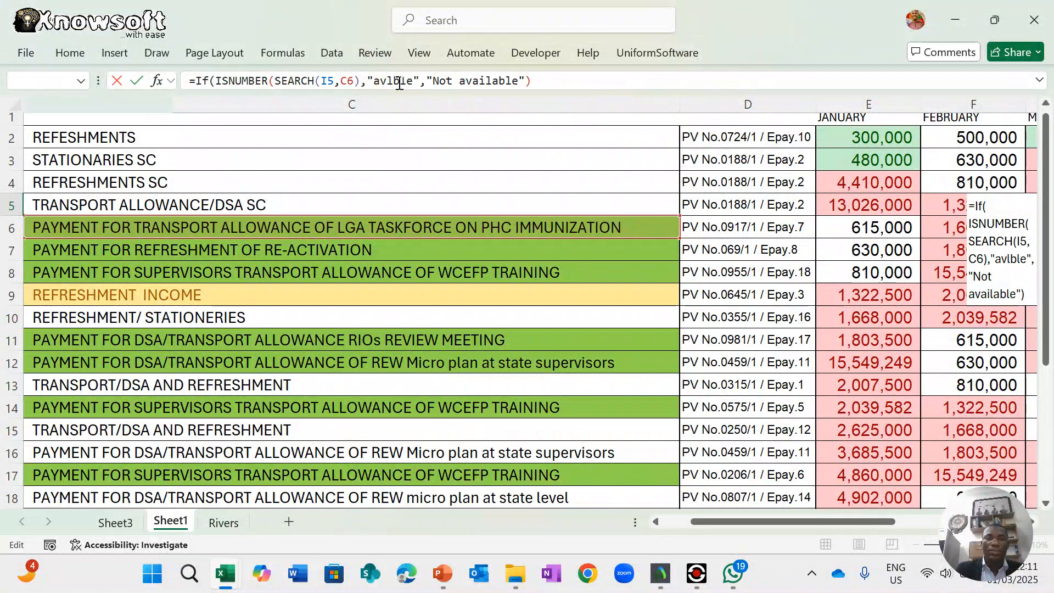
text(ail)
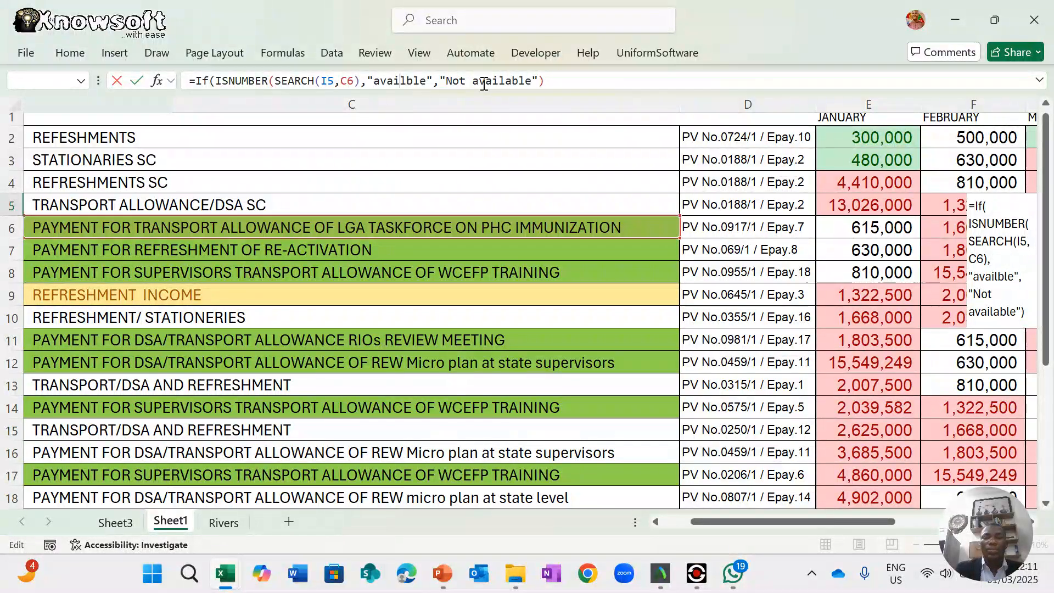
text(a)
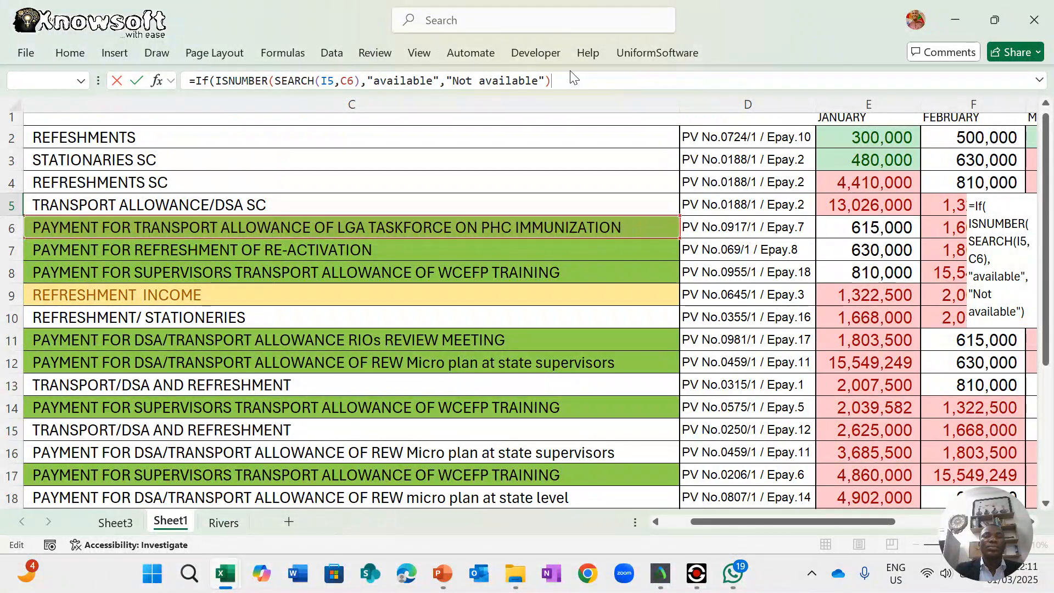
- Add a second closing parenthesis at the end of J5's formula and try to enter it
text())
key(Return)
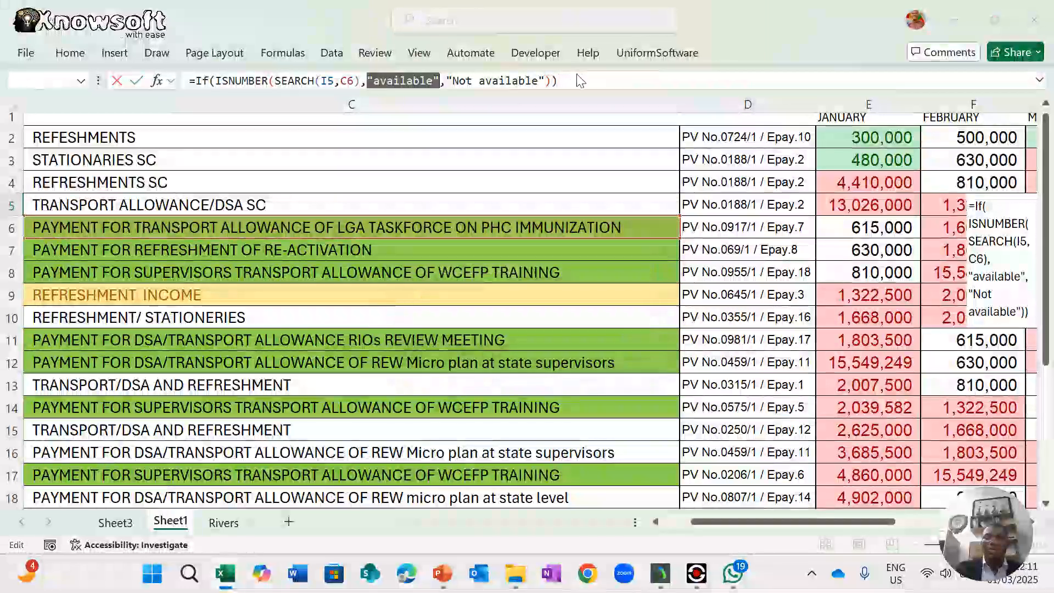
key(Return)
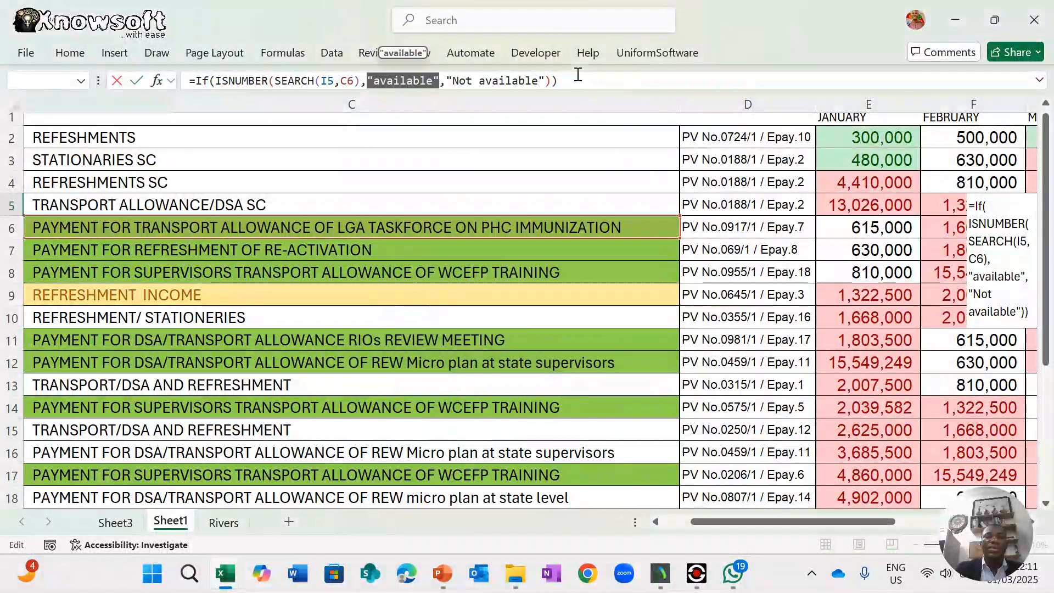
click(459, 82)
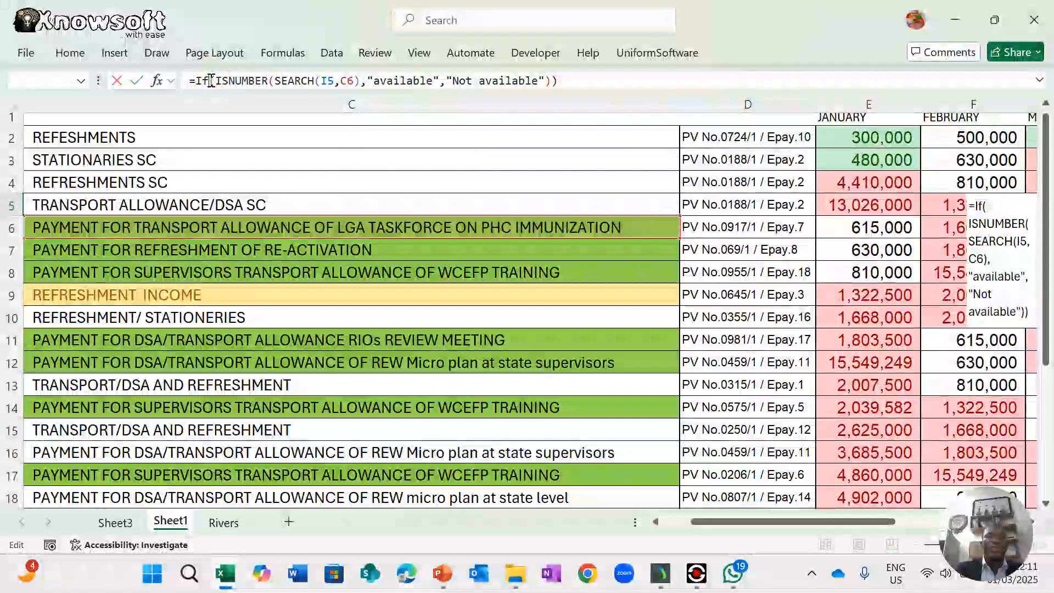
- Insert a second opening parenthesis after IF in J5's formula, balance it at the end, and try to enter the formula
click(210, 80)
text(()
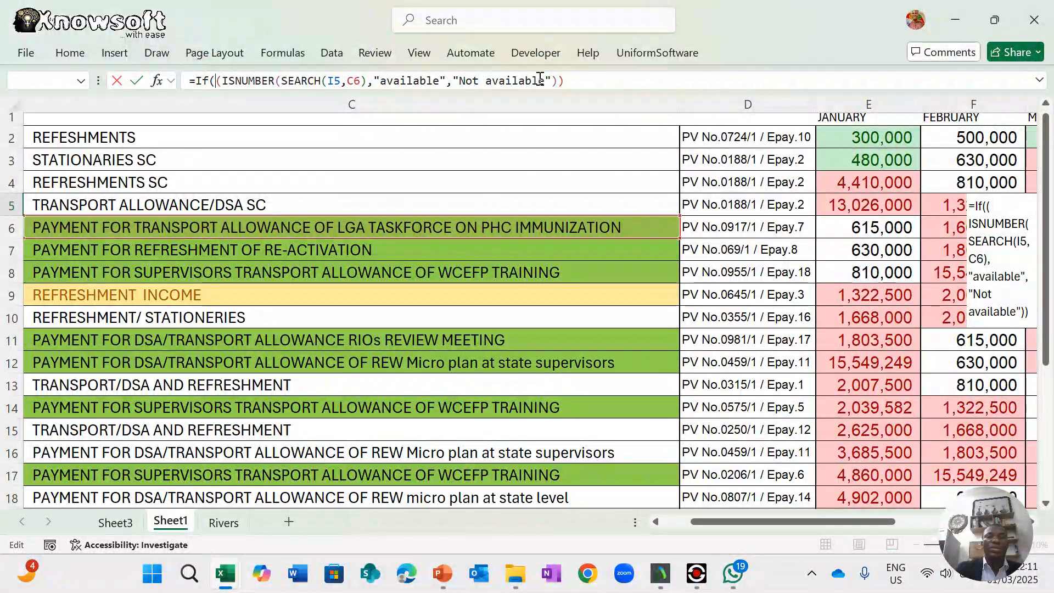
click(577, 81)
key(Return)
key(Return)
key(Return)
key(Return)
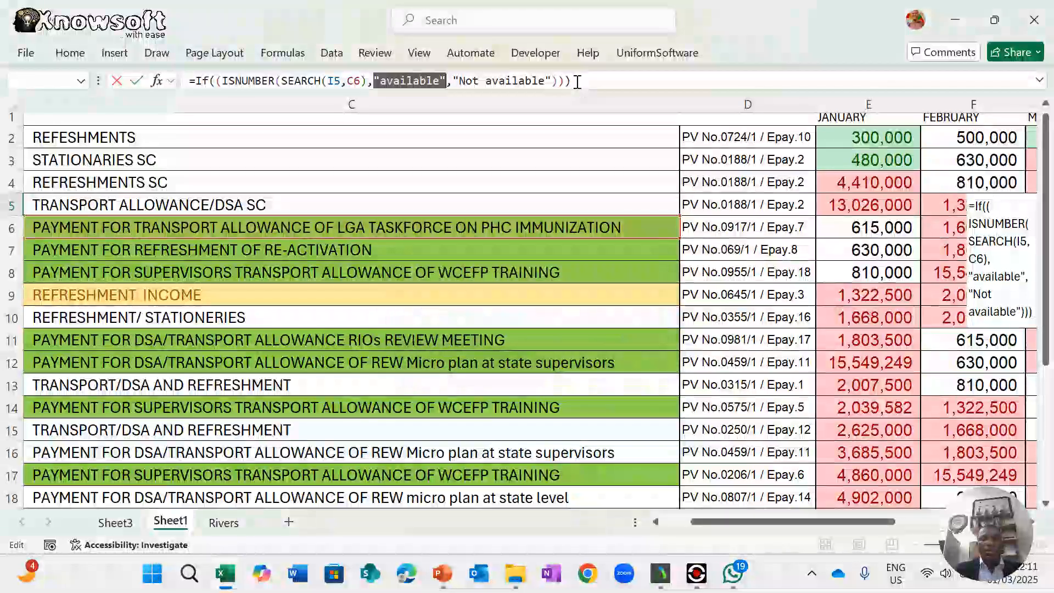
- Discard J5's formula and step through the edit history until APPLE in I7 and its formula in J7 are restored
key(Escape)
key(ctrl+z)
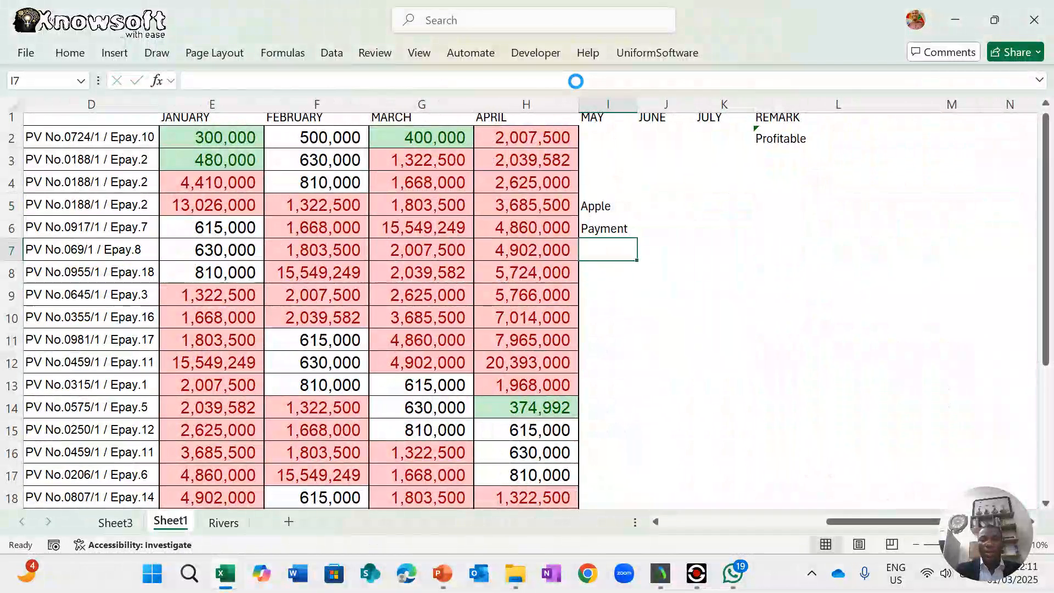
key(ctrl+z)
key(ctrl+z)
key(ctrl+z)
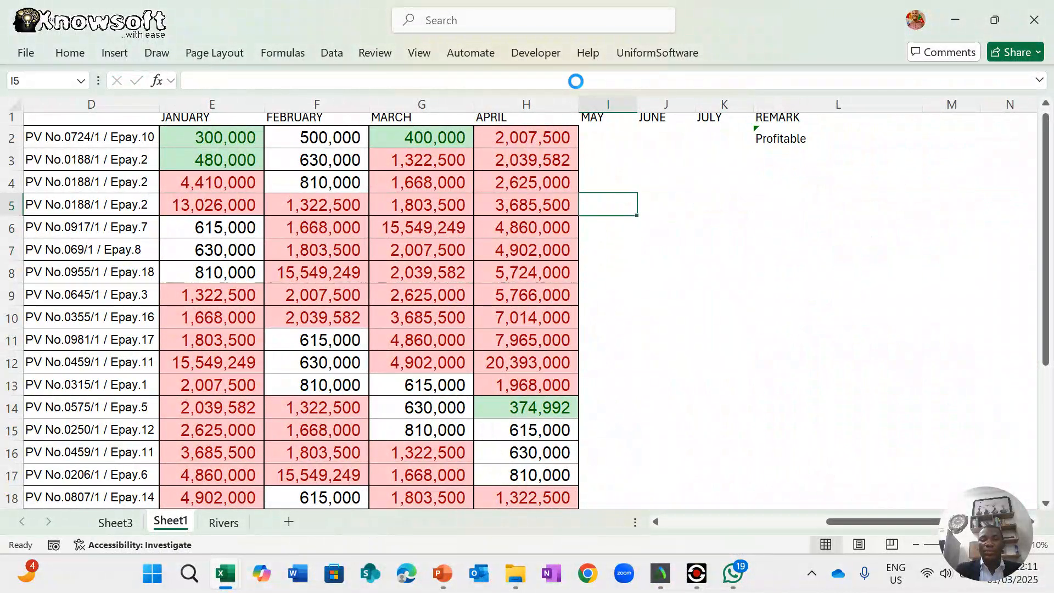
key(ctrl+y)
key(ctrl+y)
key(ctrl+y)
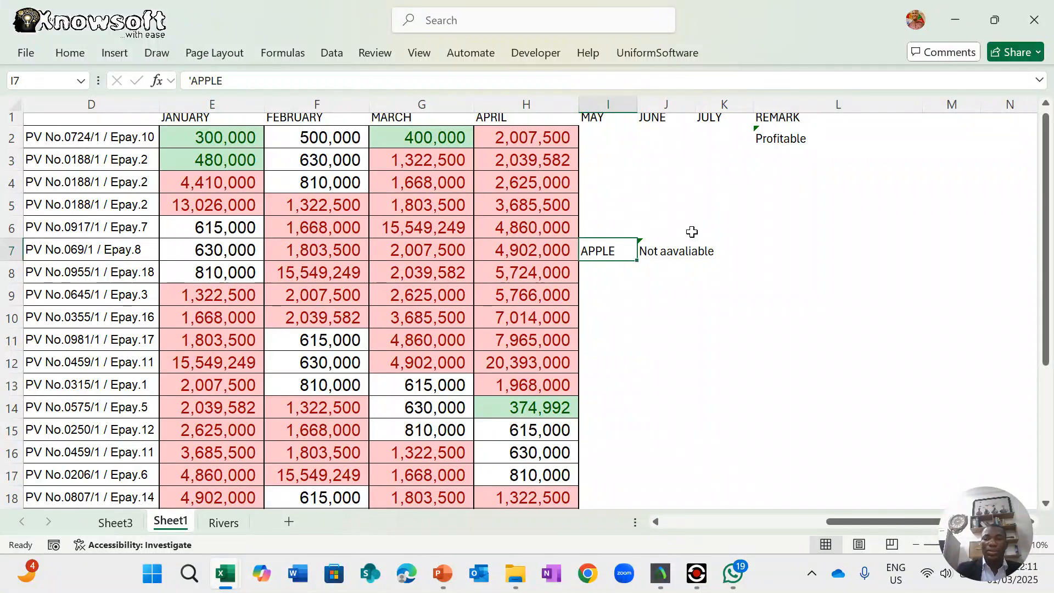
- Review the restored formula in J7 and its term in I7, and start J6's formula with SEARCH nested in ISNUMBER
click(676, 251)
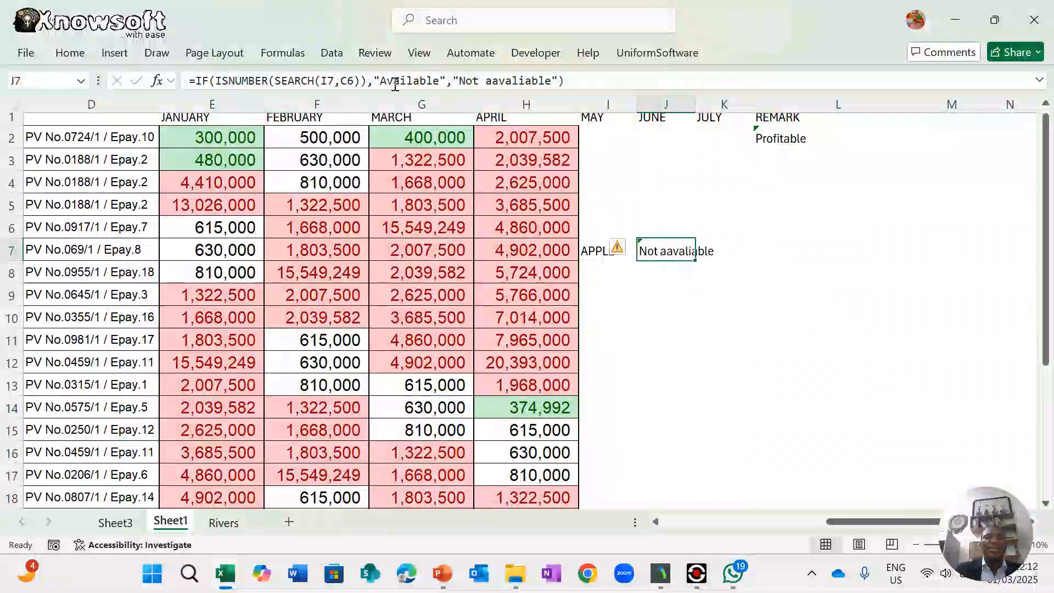
click(590, 248)
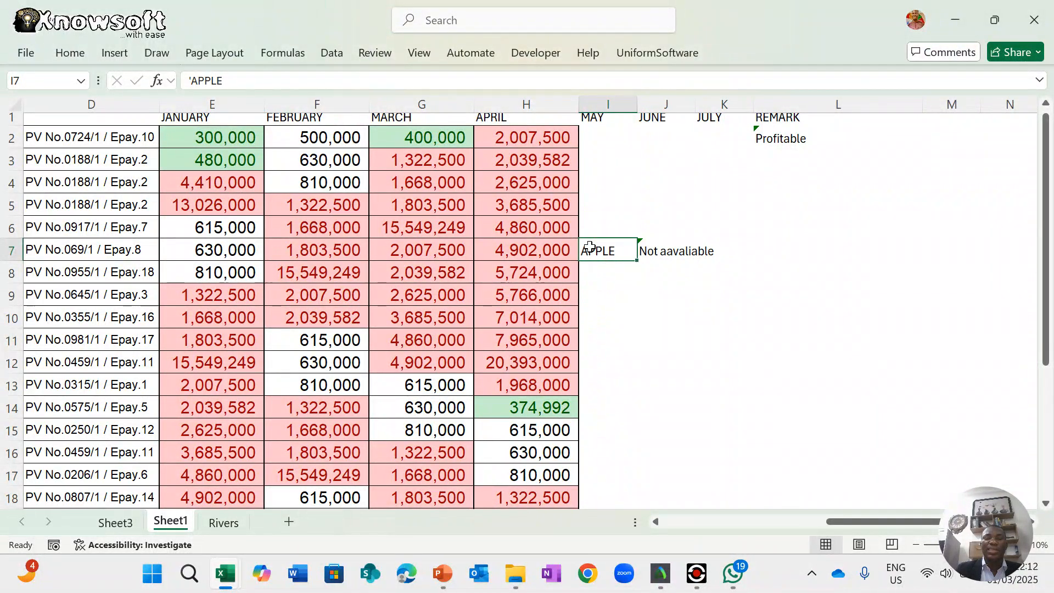
click(652, 249)
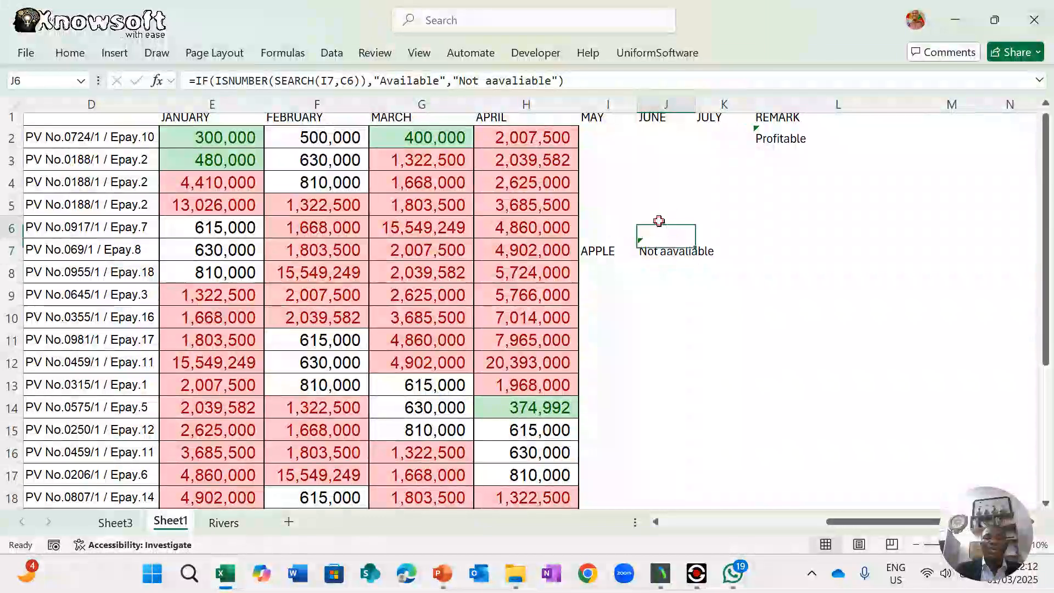
click(659, 221)
click(656, 252)
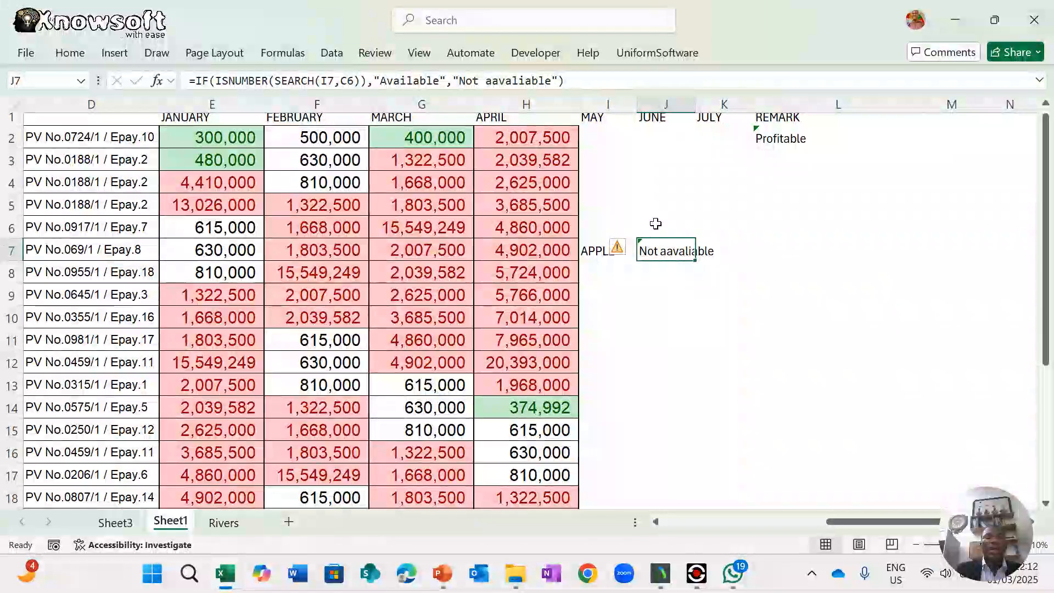
click(656, 224)
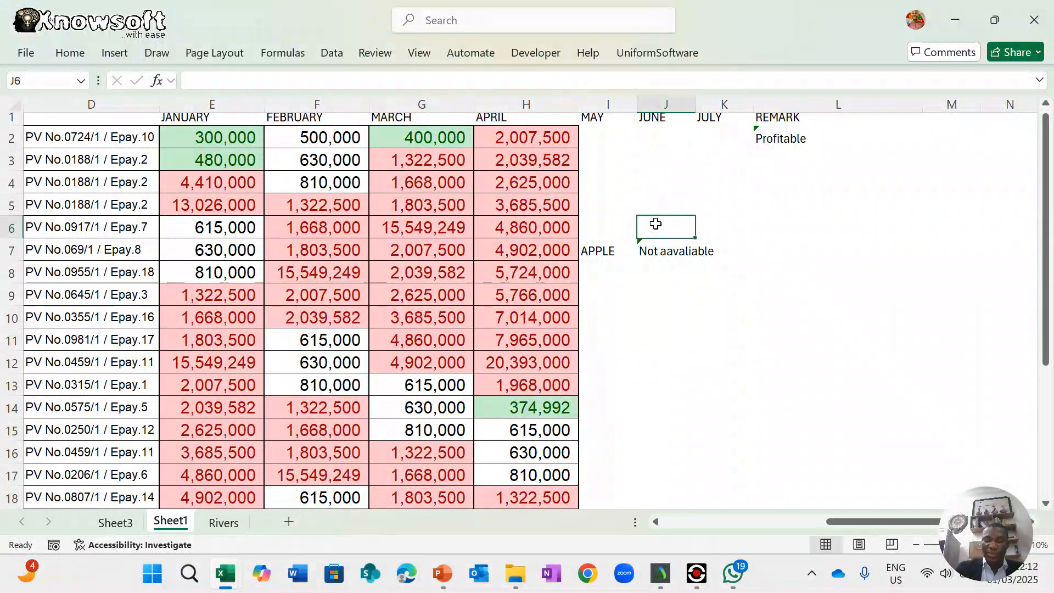
text(=isnu)
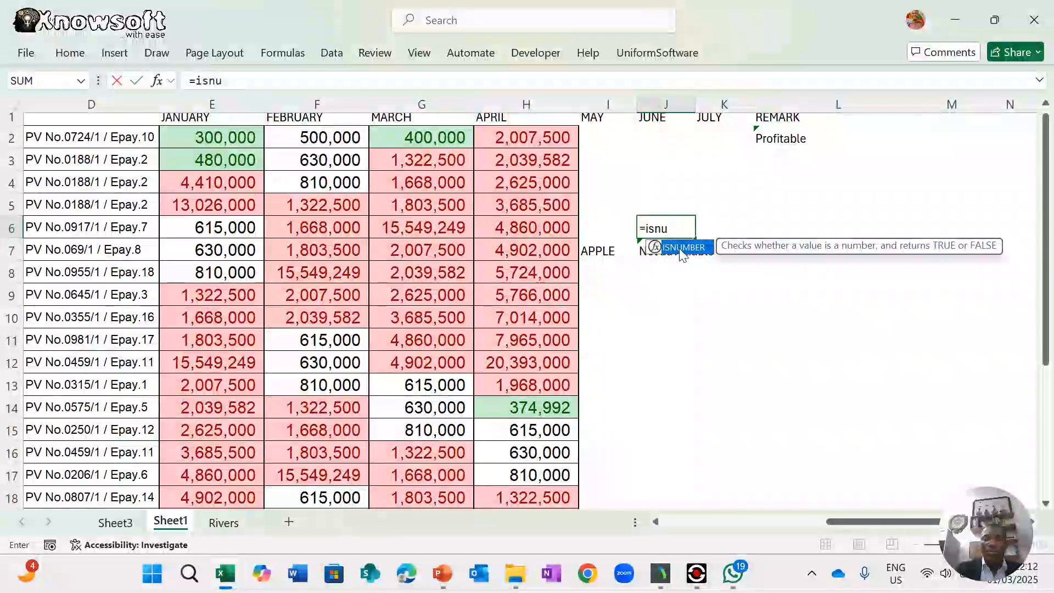
double_click(681, 247)
text(sear)
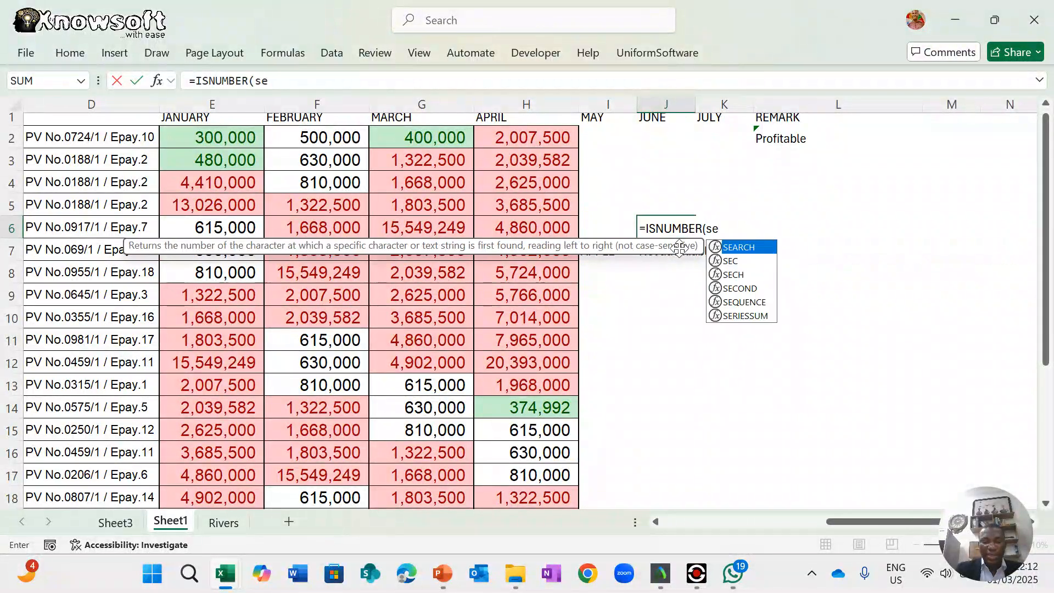
double_click(737, 246)
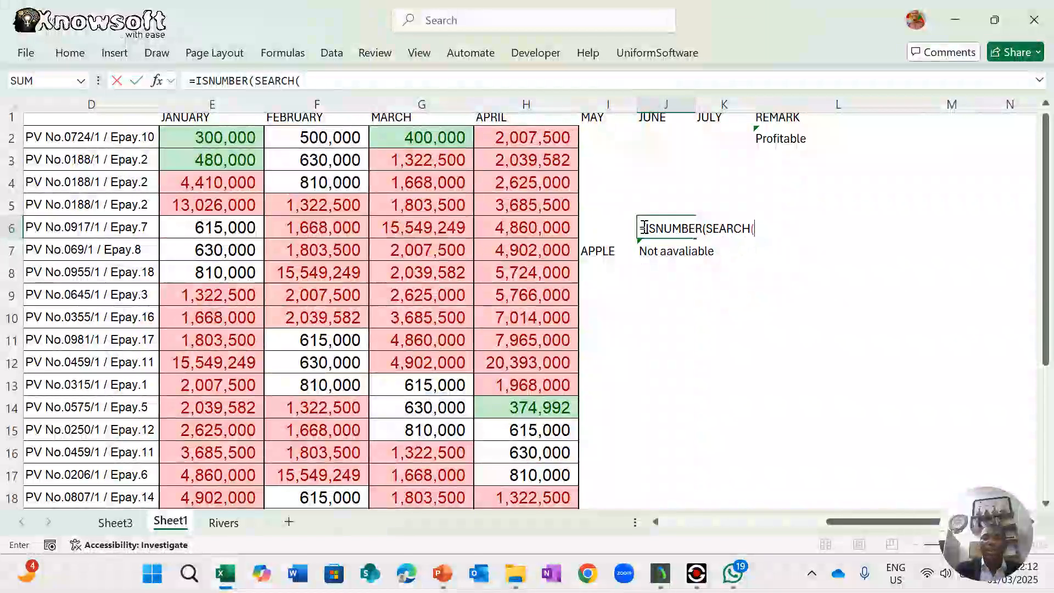
- Have SEARCH look for I6 within C6 and enter J6's formula as =ISNUMBER(SEARCH(I6,C6))
click(600, 227)
text(,)
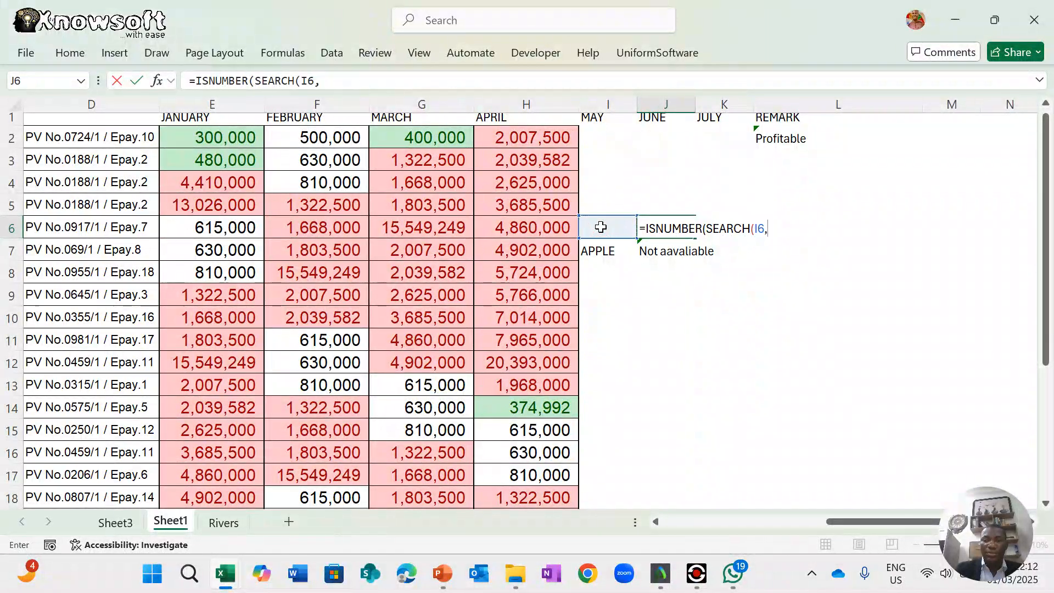
scroll(298, 229, left, 6)
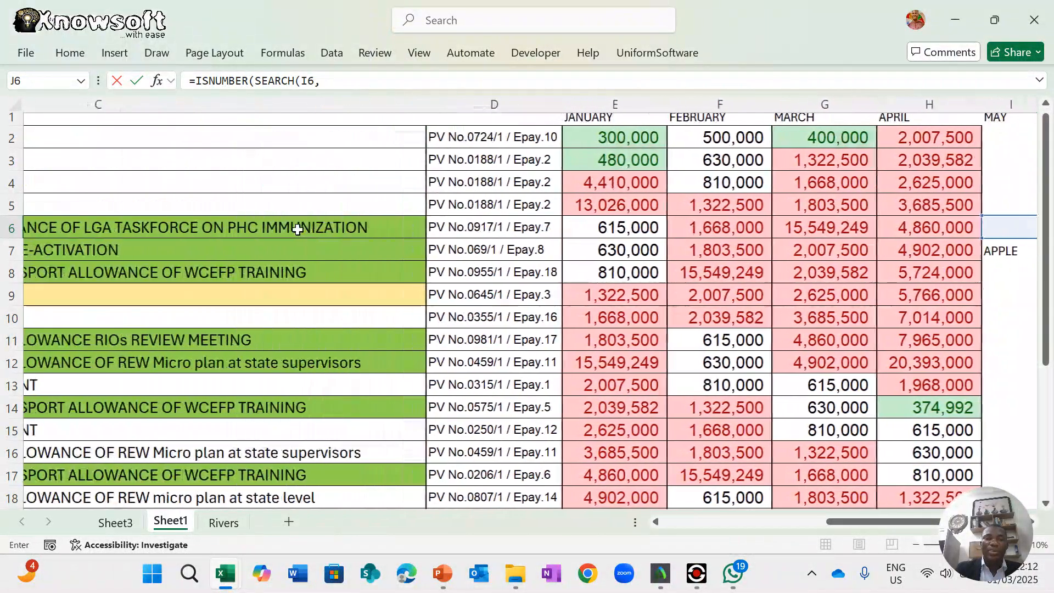
click(207, 234)
text())
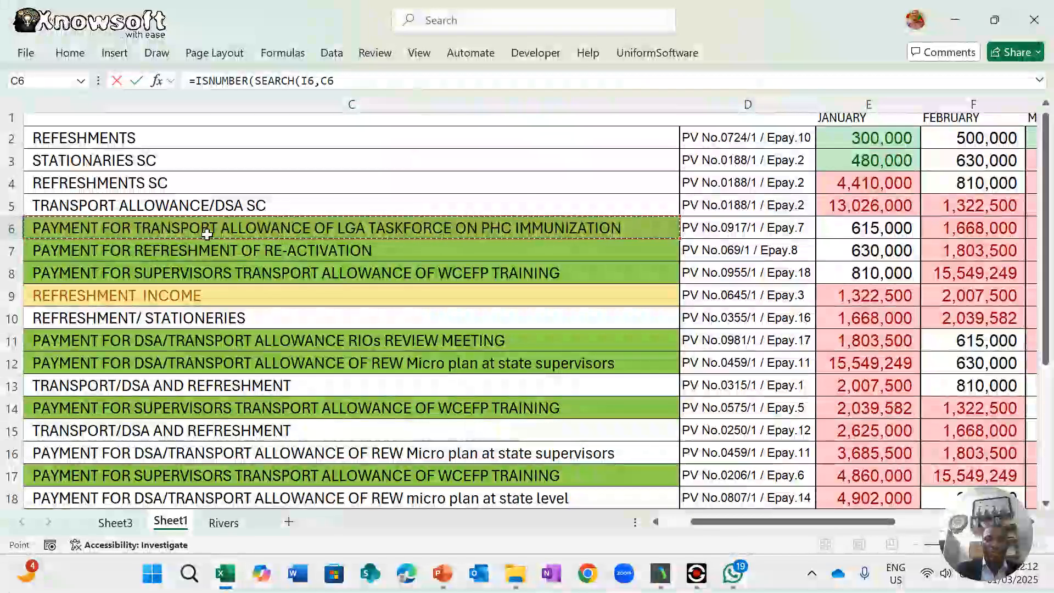
key(Return)
key(Return)
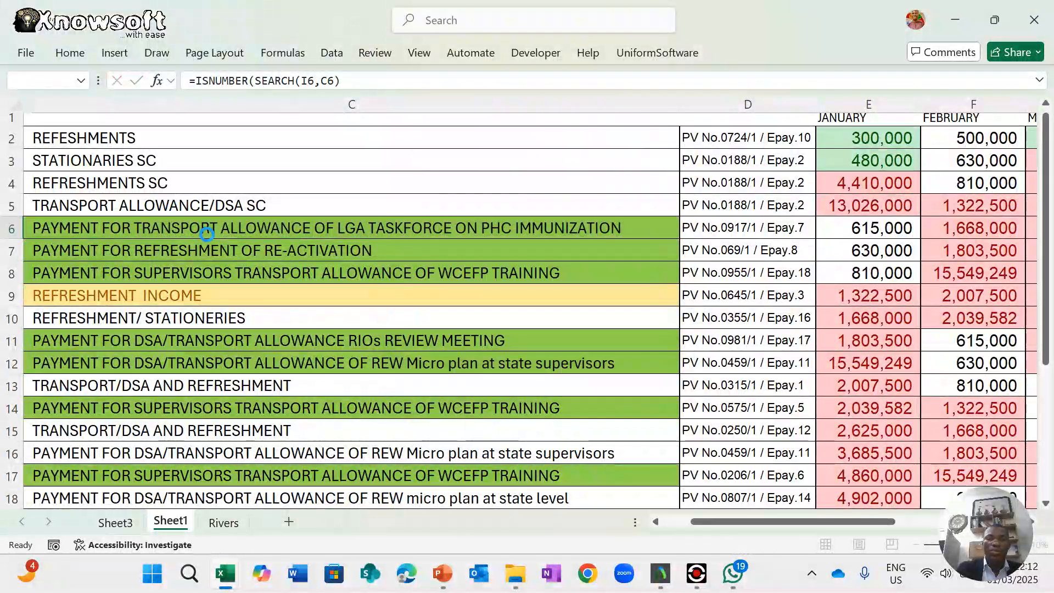
key(Return)
key(Return)
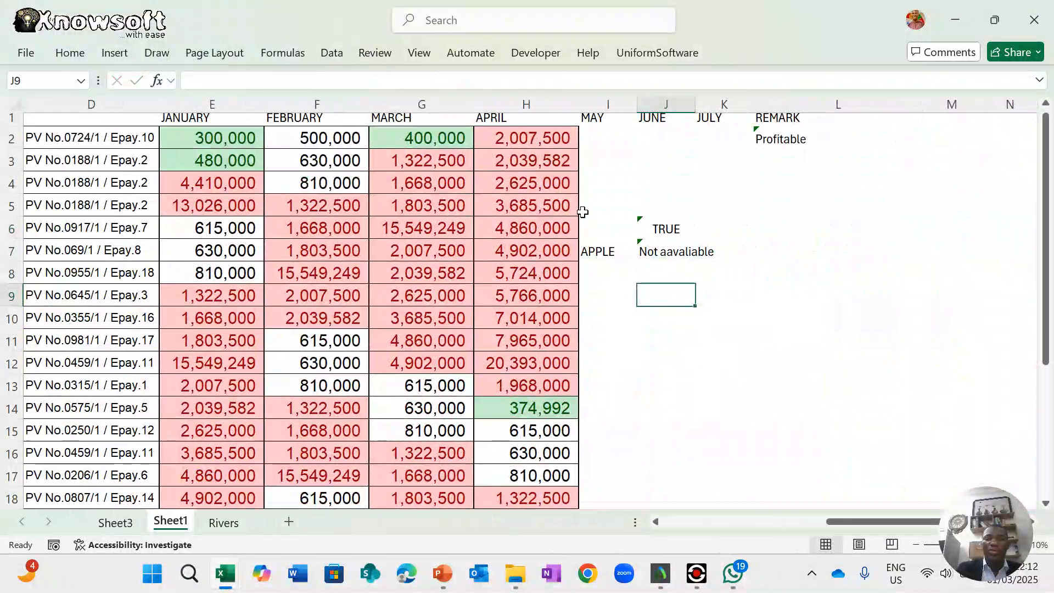
- Wrap J6's ISNUMBER test in an IF function and add a comma after the test
click(663, 230)
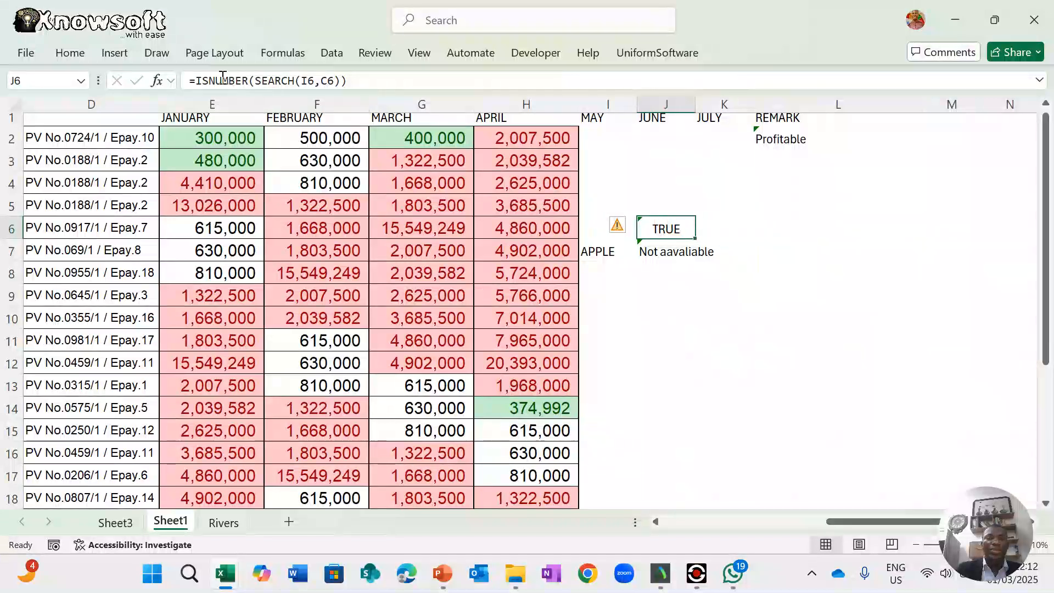
click(196, 80)
text(if)
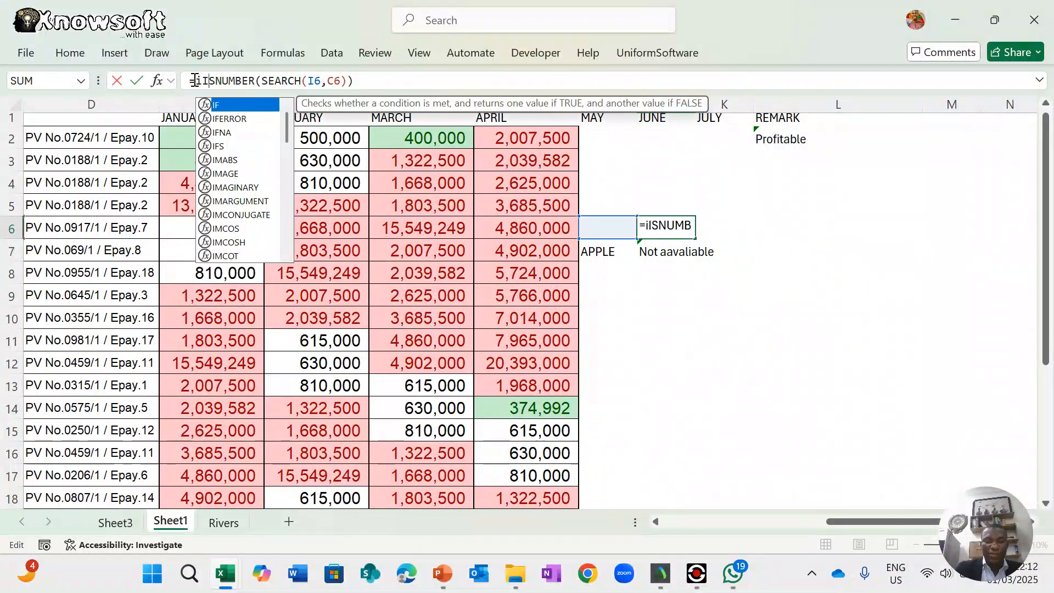
text((ISNUMBER(SEARCH(I6)
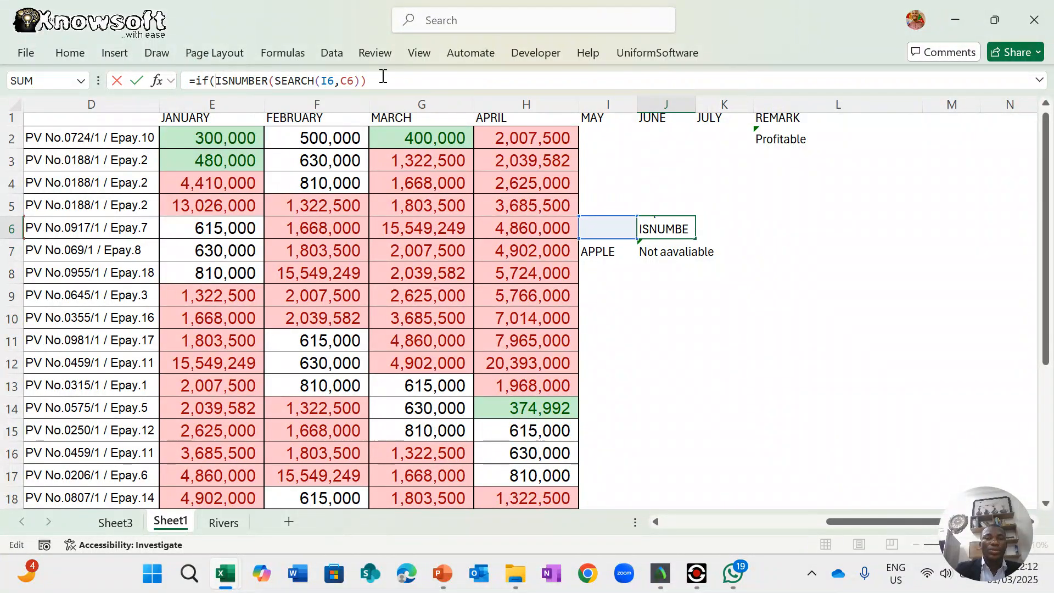
text(,C6)),)
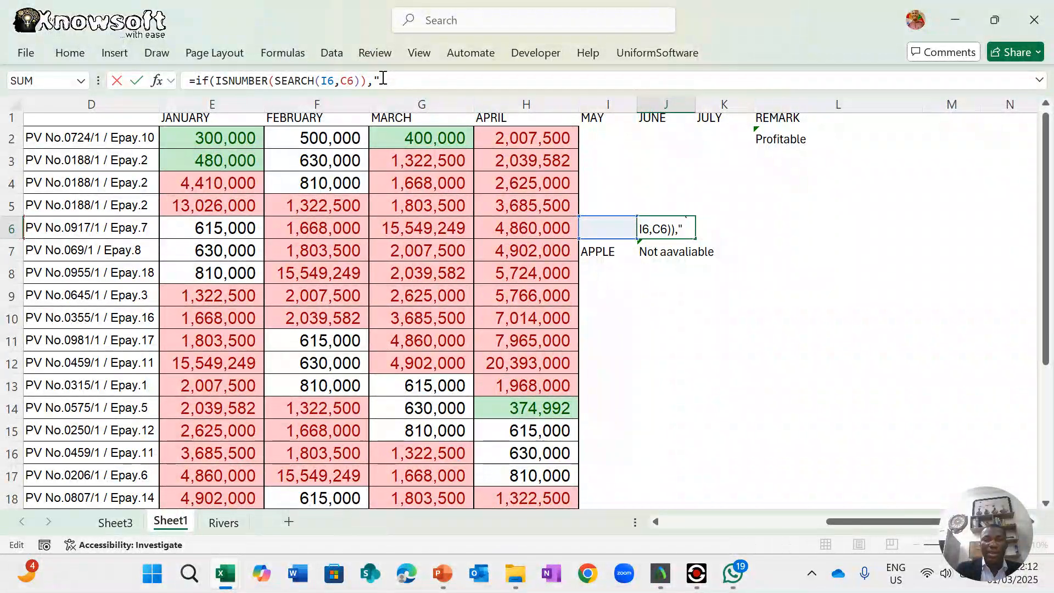
- Complete J6's IF formula with the results "available" and "Not avaialable", and enter it
text("avai)
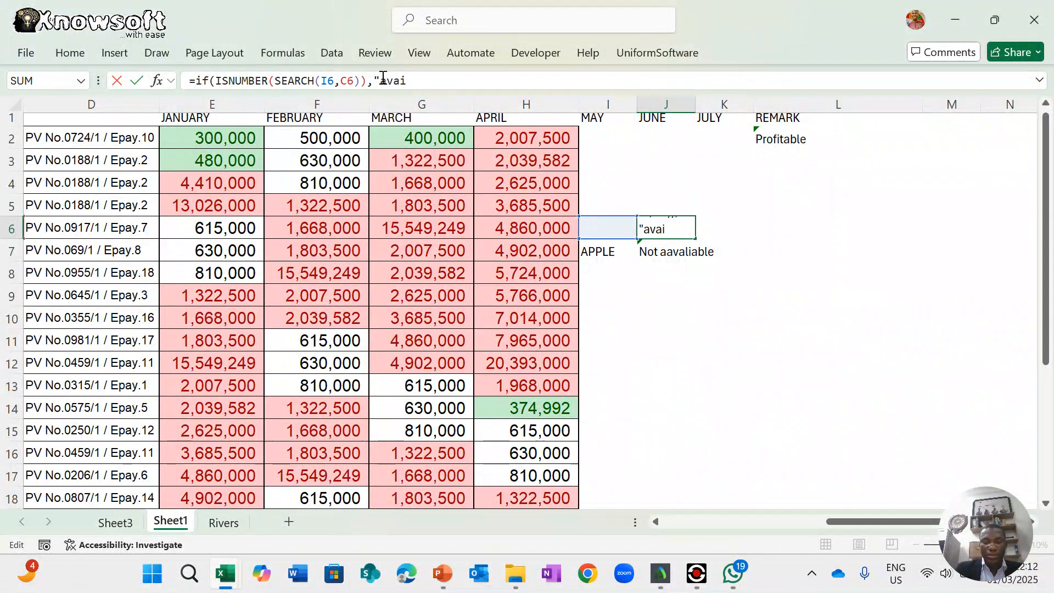
text(lable")
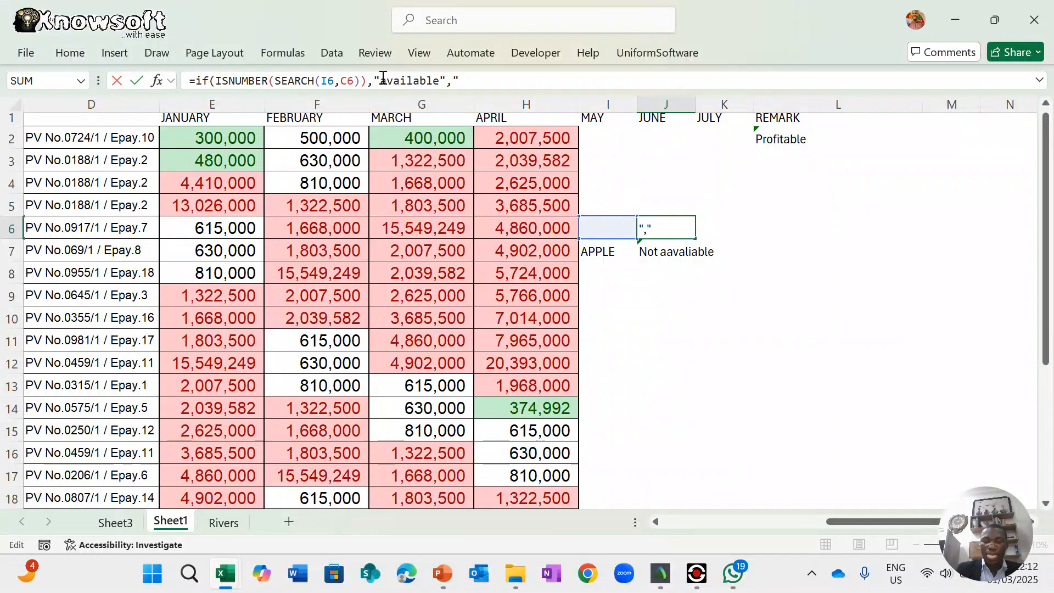
text(,"Not )
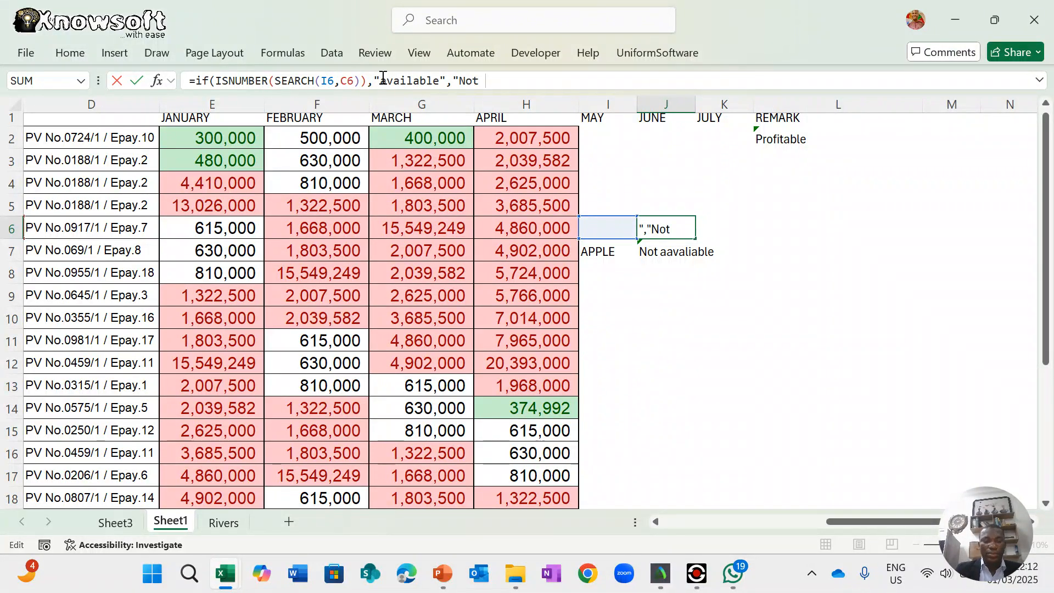
text(avaial)
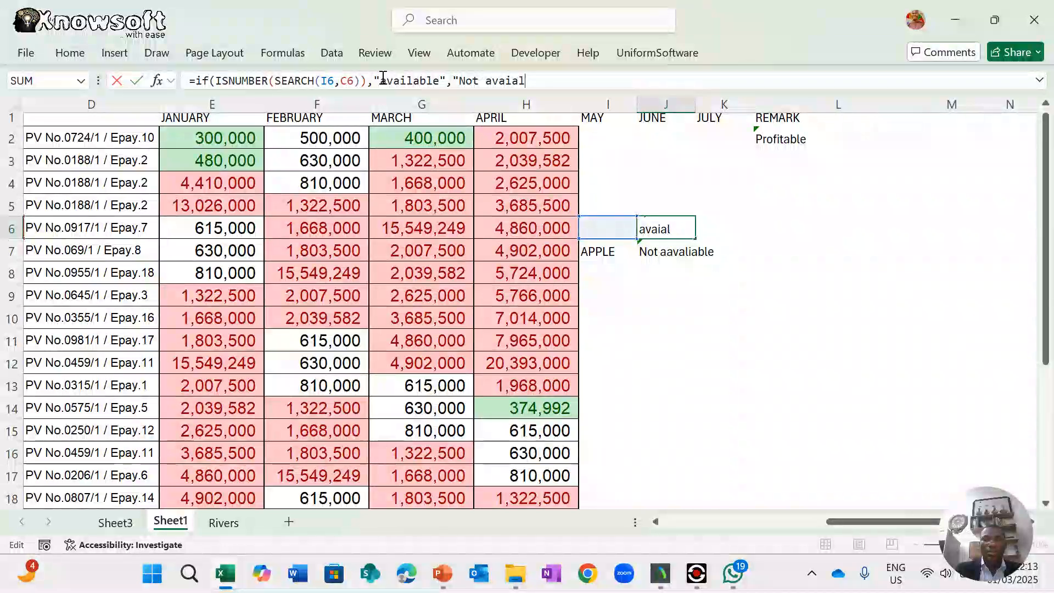
key(BackSpace)
text(able)
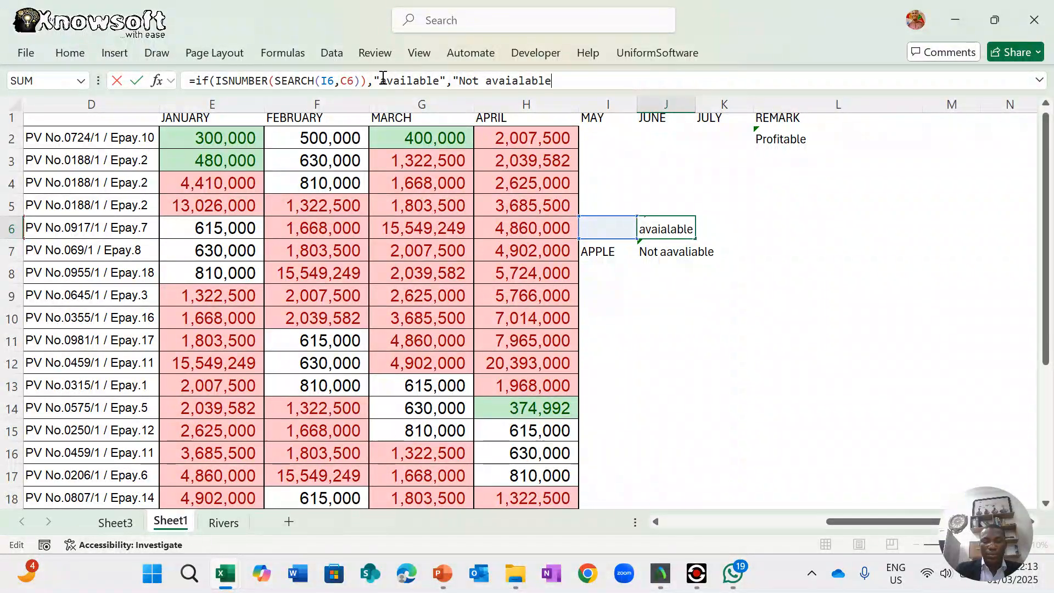
text(")
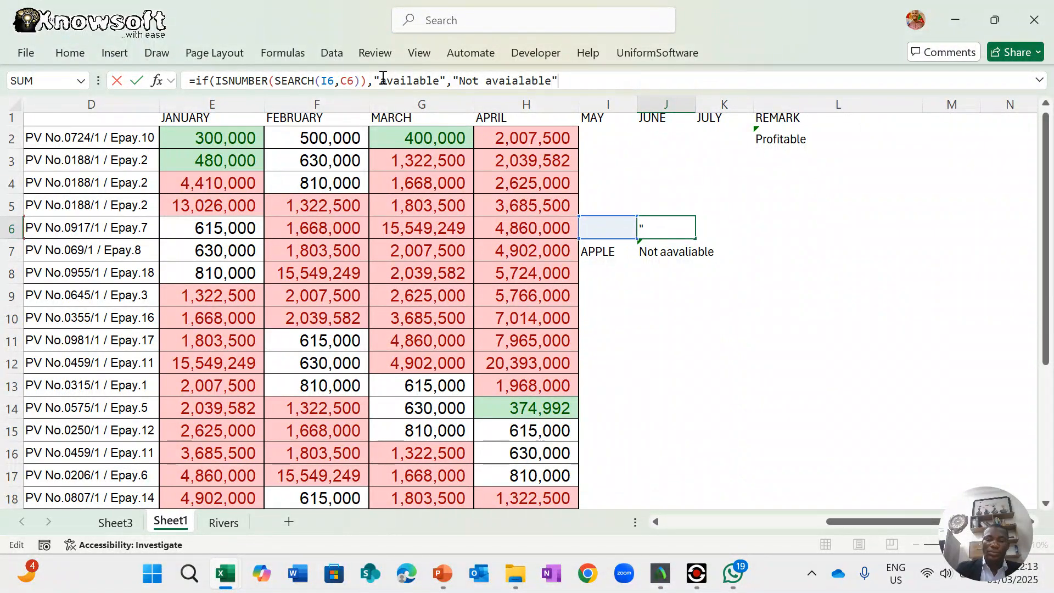
key(Return)
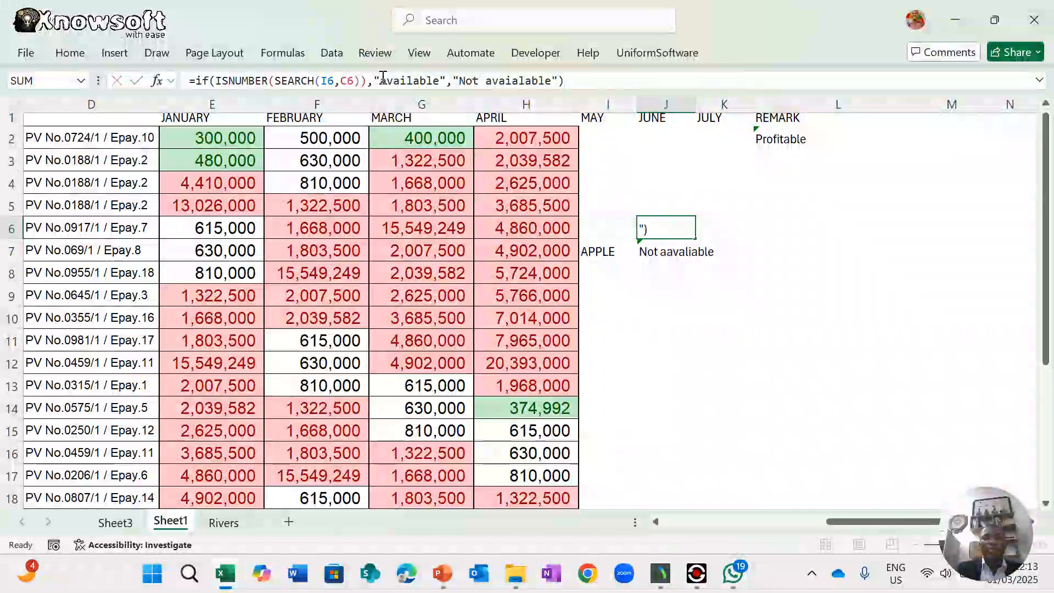
key(Down)
key(Down)
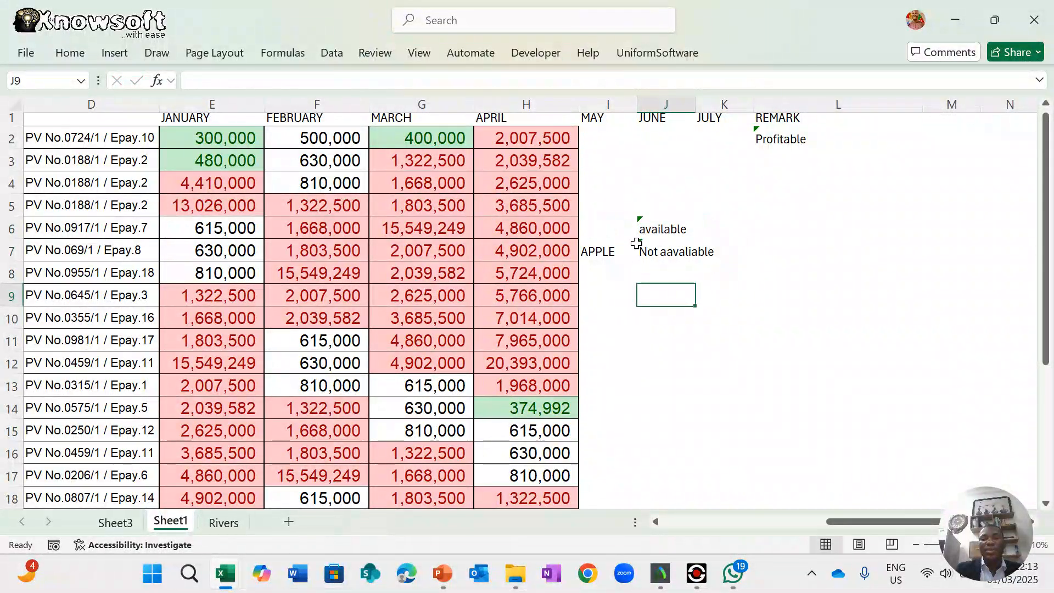
- Review J6's formula and its empty search cell, and copy APPLE from I7 into I6
click(670, 230)
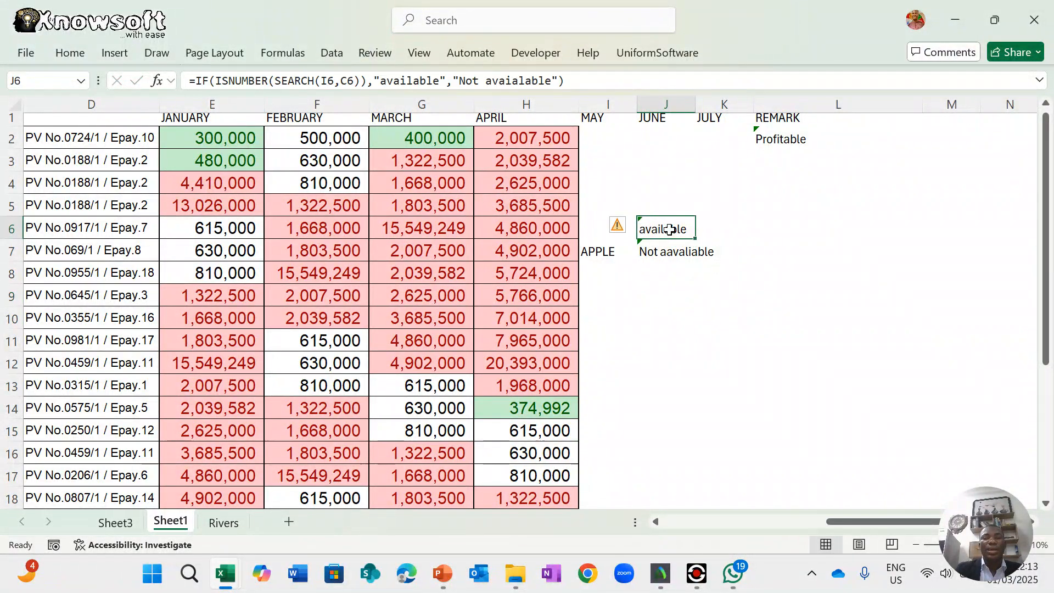
click(596, 230)
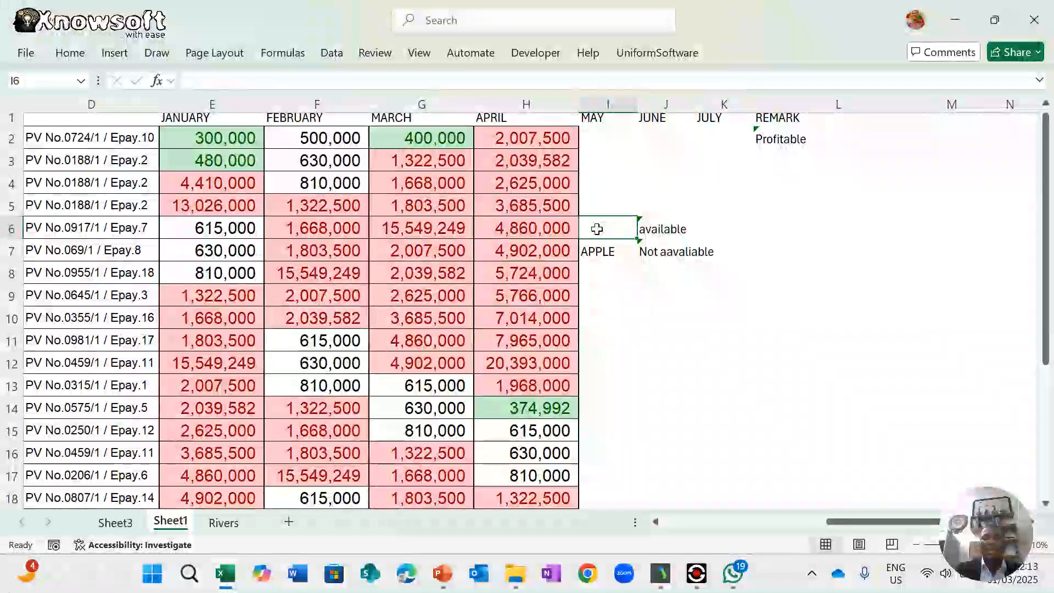
click(599, 252)
key(ctrl+c)
key(Up)
key(ctrl+v)
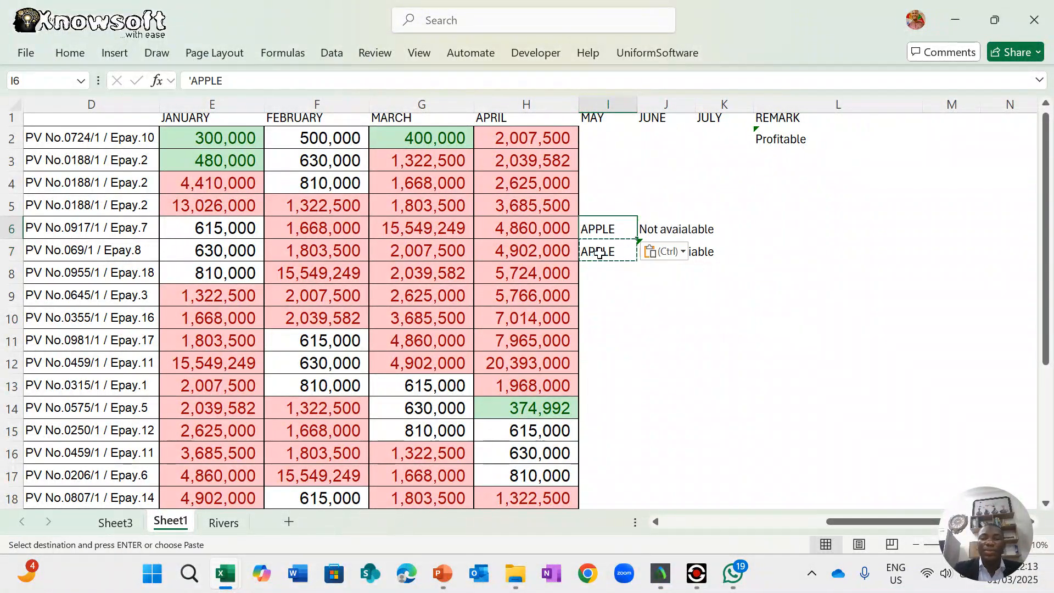
key(Escape)
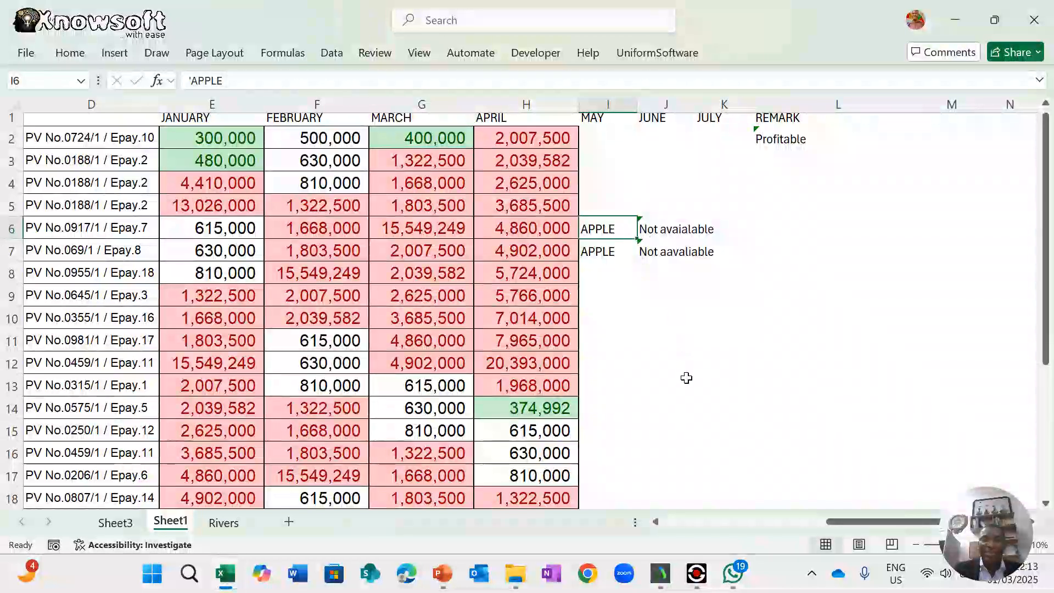
- Replace the search term in I6 with a comma to test the formula
key(Delete)
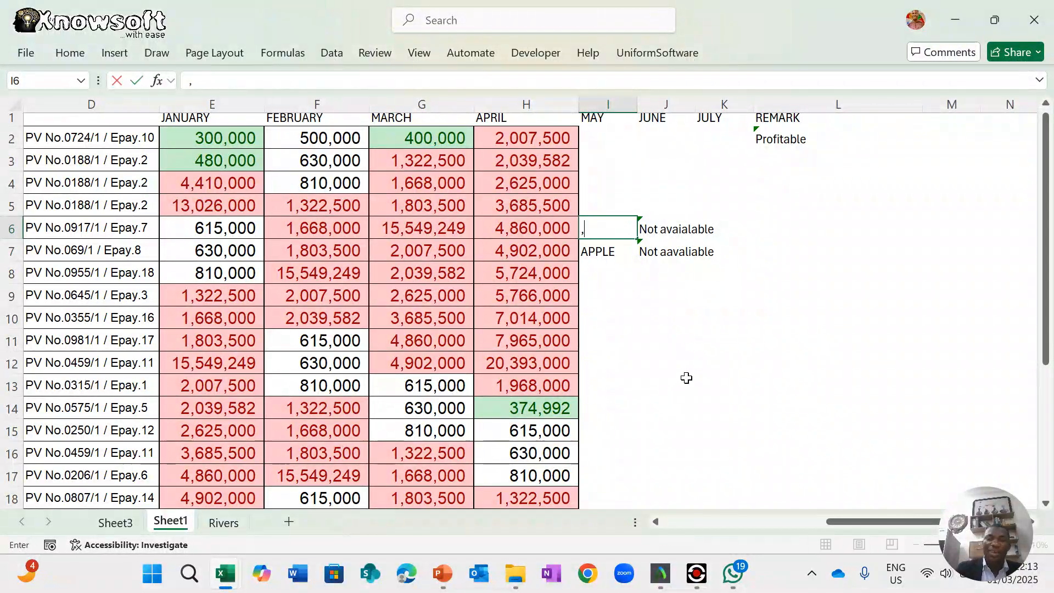
text(,)
key(Return)
key(Return)
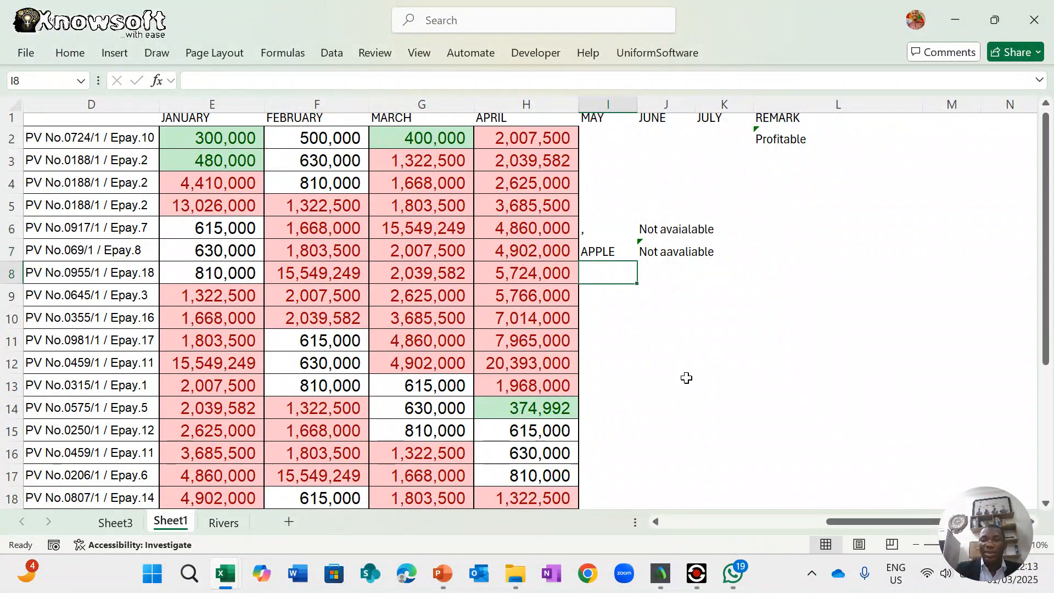
key(Up)
key(Up)
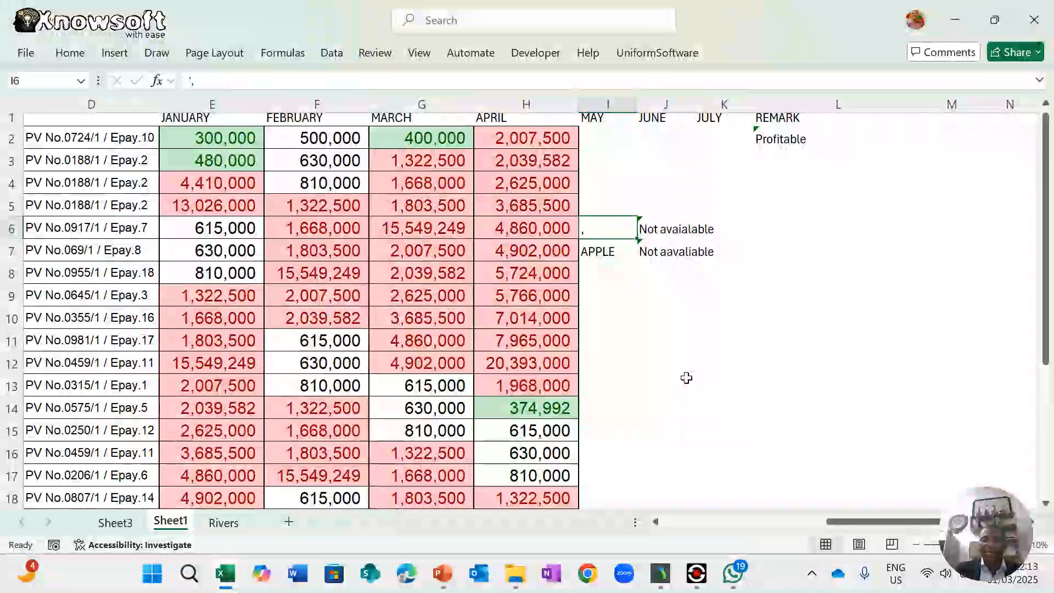
- Enter APPLE as the search term in I6 in place of the comma
text(APPLE)
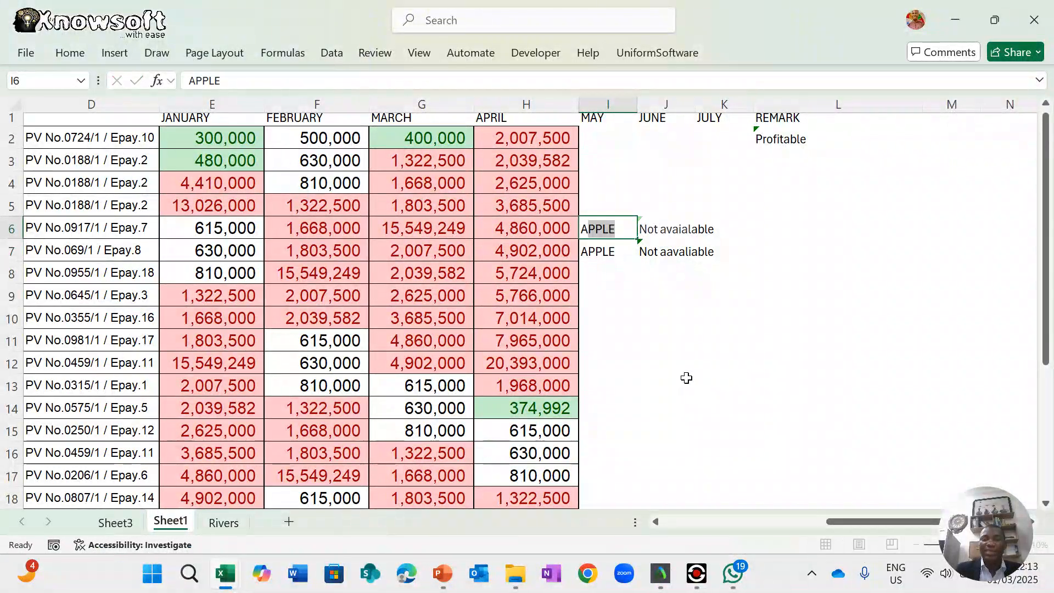
key(Return)
key(Return)
key(Return)
key(Return)
key(Up)
key(Up)
key(Up)
key(Up)
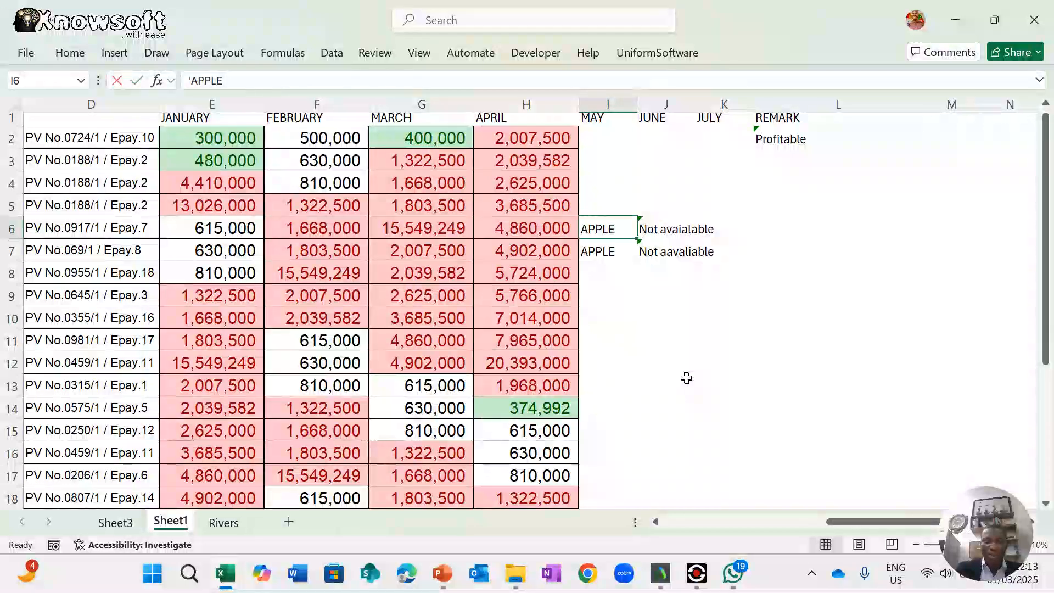
- Set the search term in I6 to Payment
text(Paym)
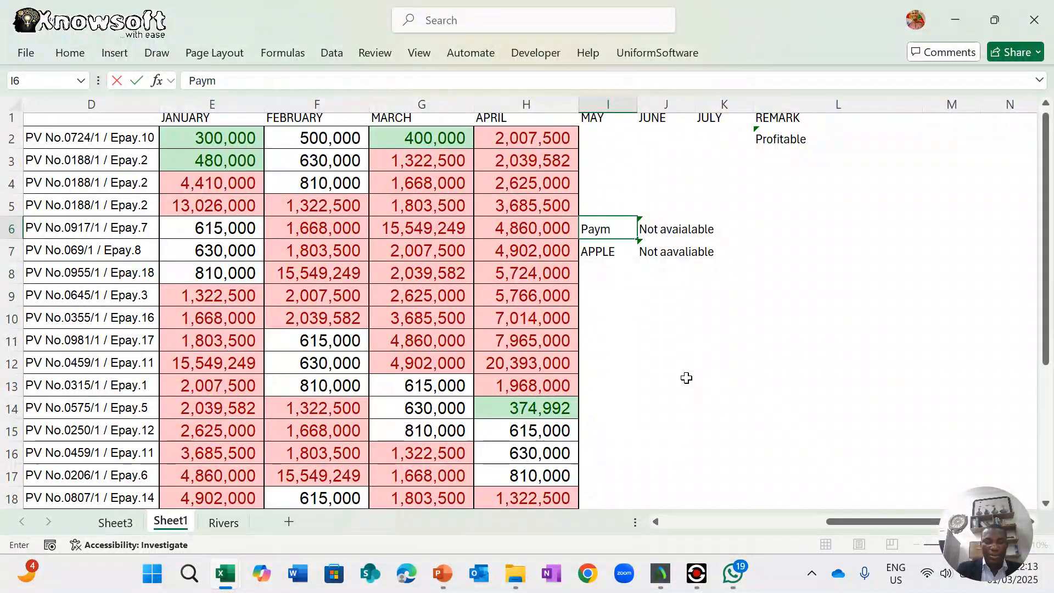
text(ent)
key(Return)
key(Return)
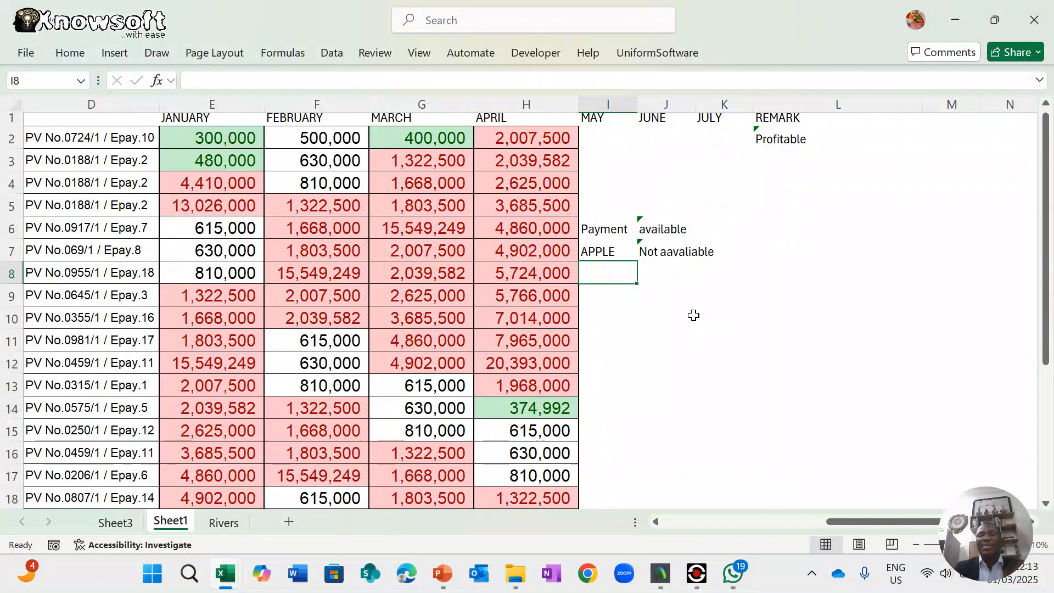
- Edit J6's formula so that a found search term returns 1 instead of the text "available"
click(665, 226)
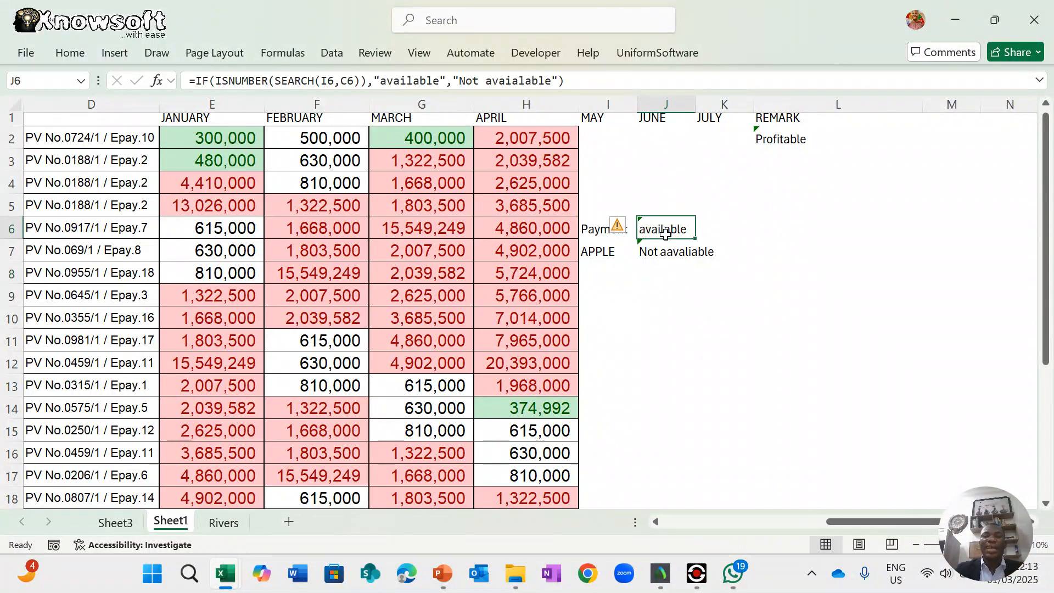
click(440, 82)
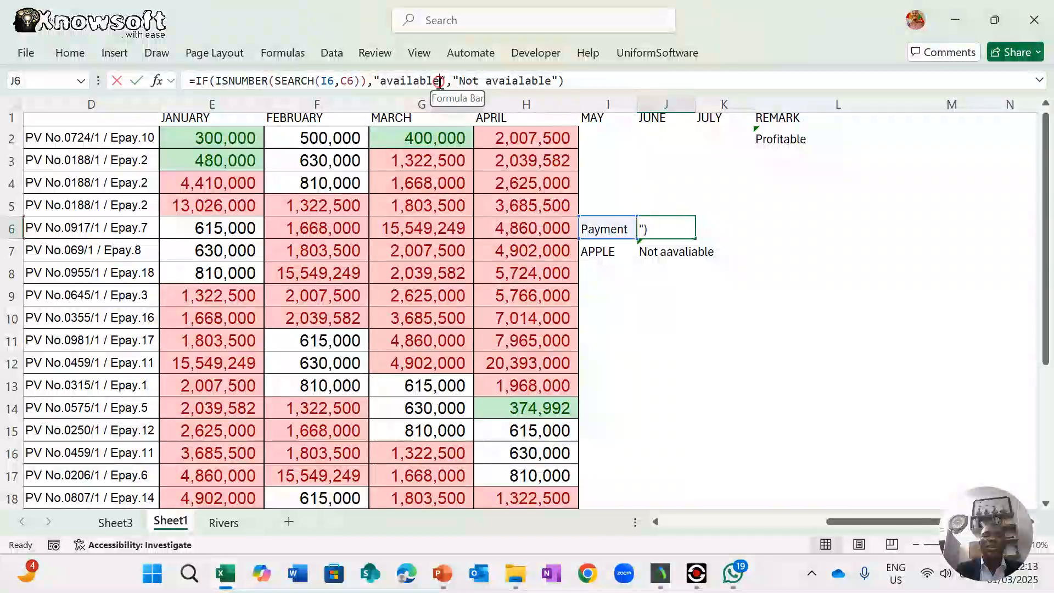
key(BackSpace)
key(BackSpace)
key(BackSpace)
key(BackSpace)
key(BackSpace)
key(BackSpace)
key(BackSpace)
key(BackSpace)
key(BackSpace)
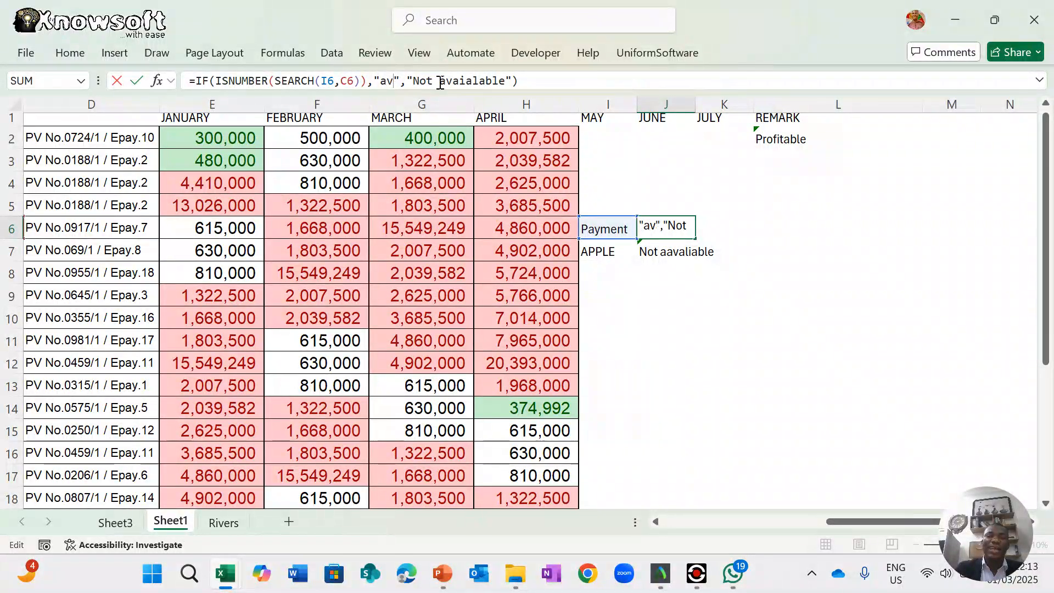
key(Delete)
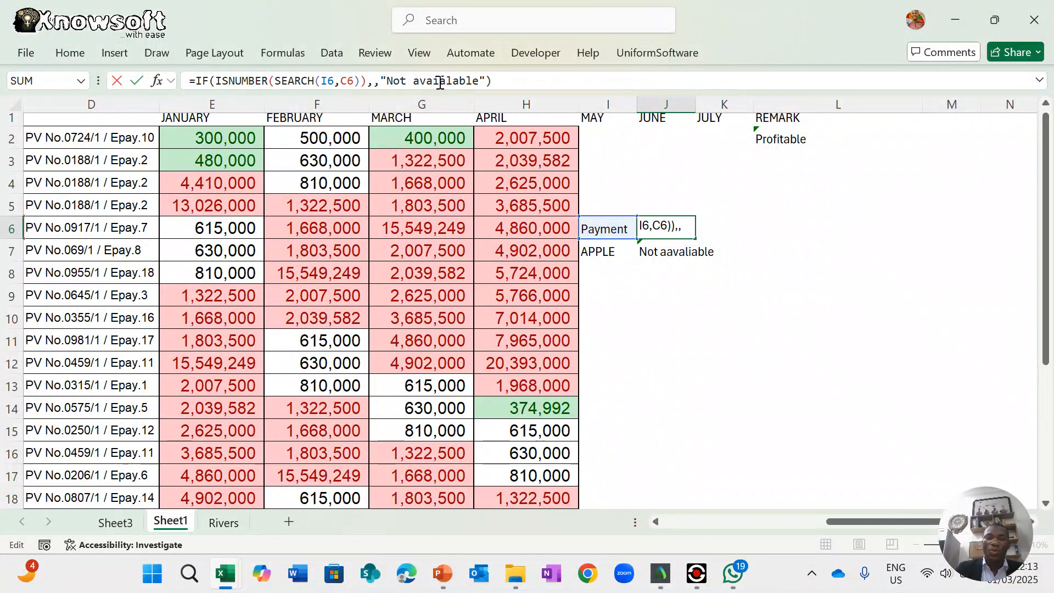
text(1)
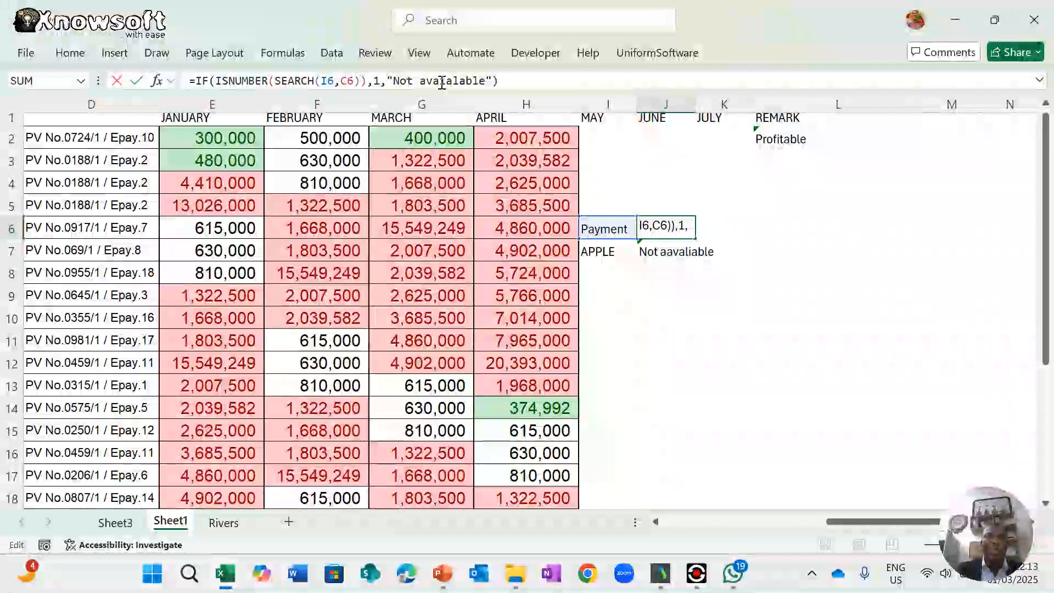
- Replace the "Not avaialable" result in J6's formula with 0 and enter =IF(ISNUMBER(SEARCH(I6,C6)),1,0)
key(BackSpace)
key(BackSpace)
key(BackSpace)
key(BackSpace)
key(BackSpace)
key(BackSpace)
key(BackSpace)
key(BackSpace)
key(BackSpace)
key(BackSpace)
key(BackSpace)
key(BackSpace)
key(BackSpace)
key(BackSpace)
key(BackSpace)
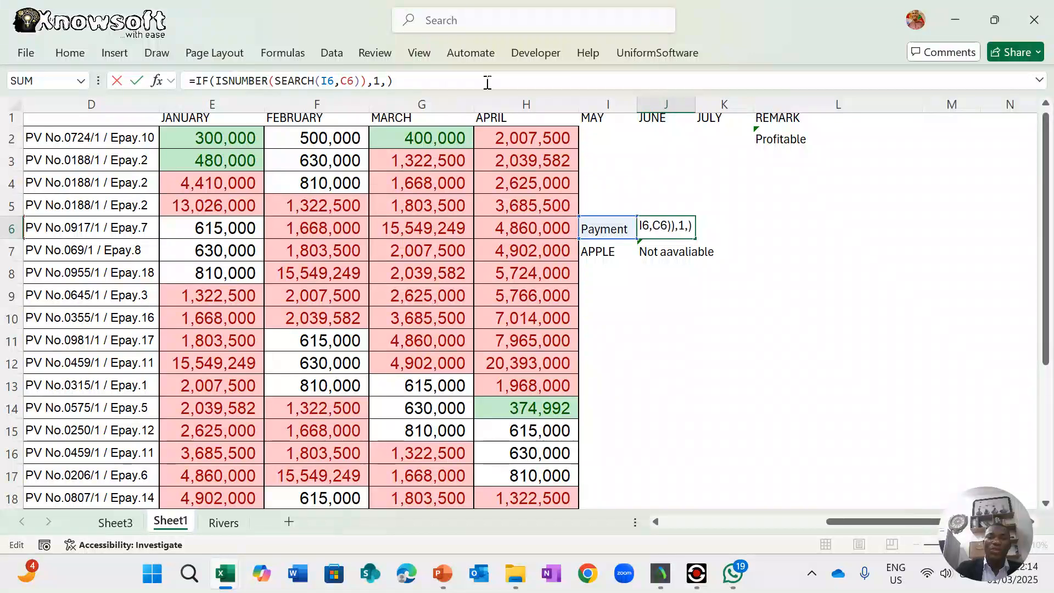
text(0)
key(Return)
key(Down)
key(Down)
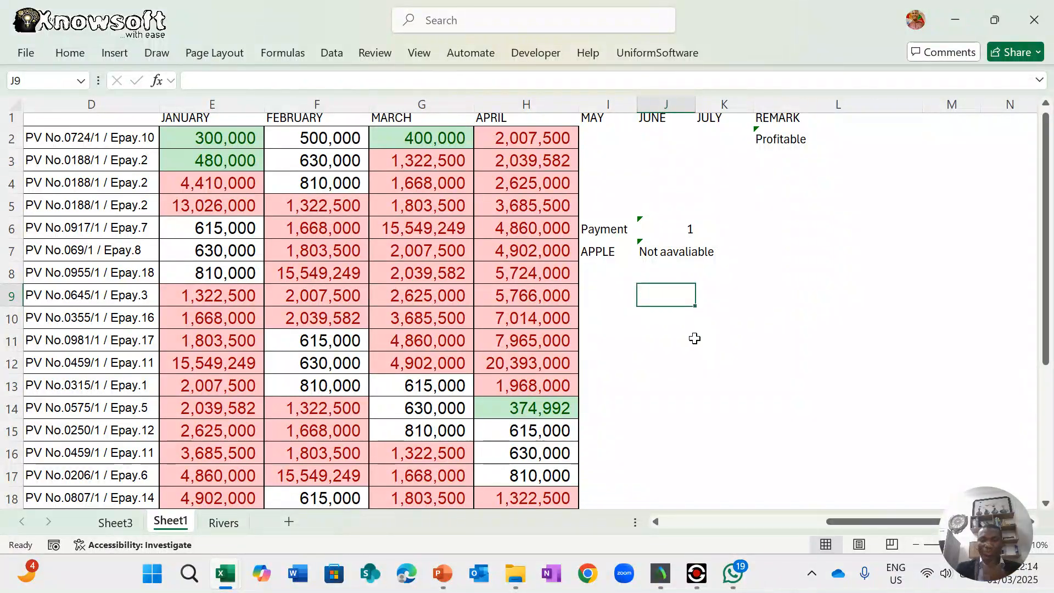
- Switch to PowerPoint, review slides 7 to 9 on ISNUMBER with SEARCH and VLOOKUP, and return to the Excel workbook
mouse_move(443, 575)
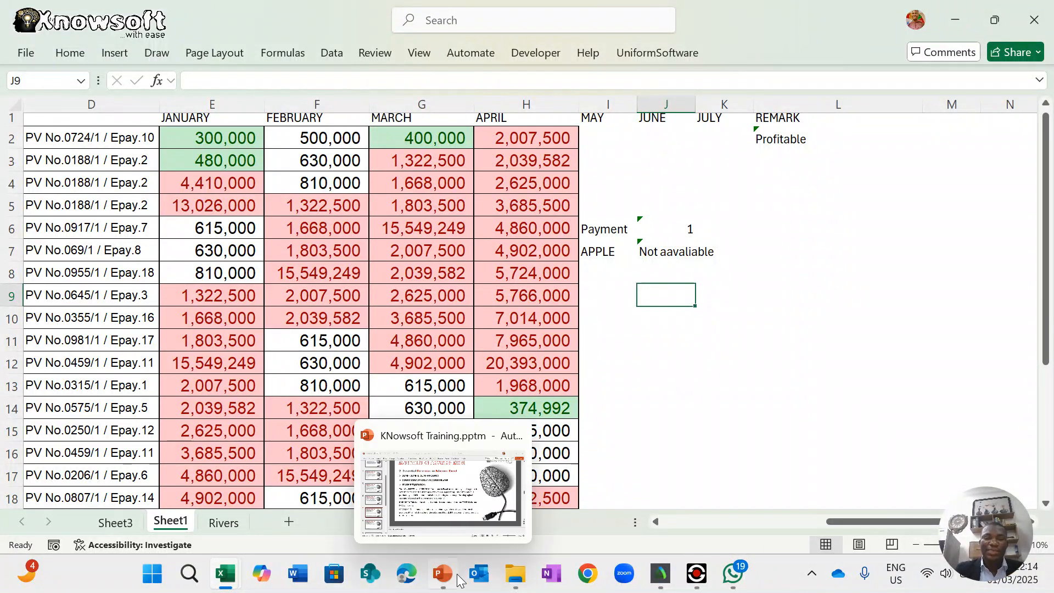
click(469, 508)
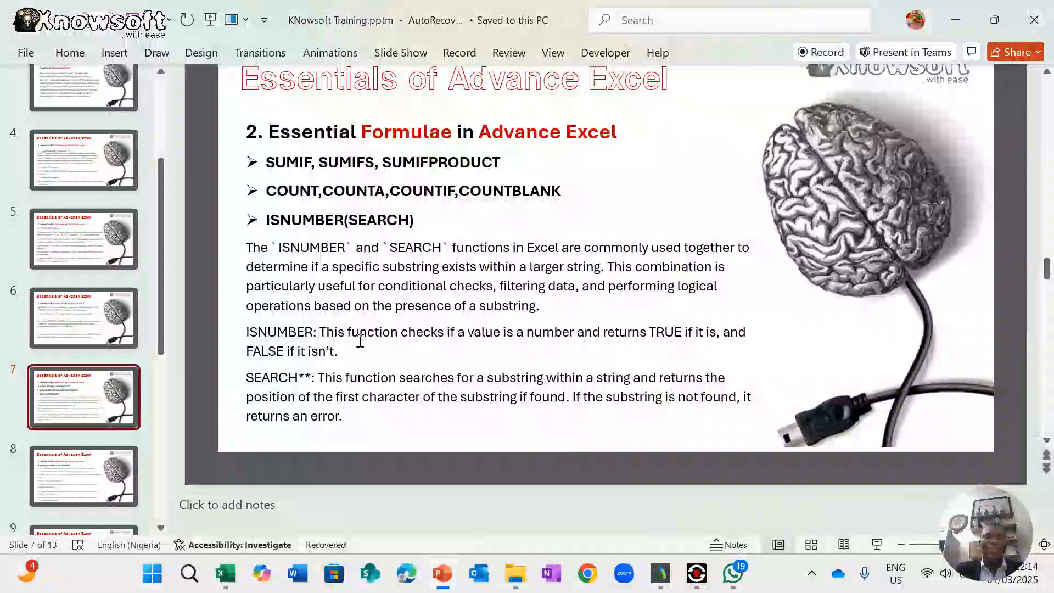
scroll(95, 401, down, 1)
click(103, 447)
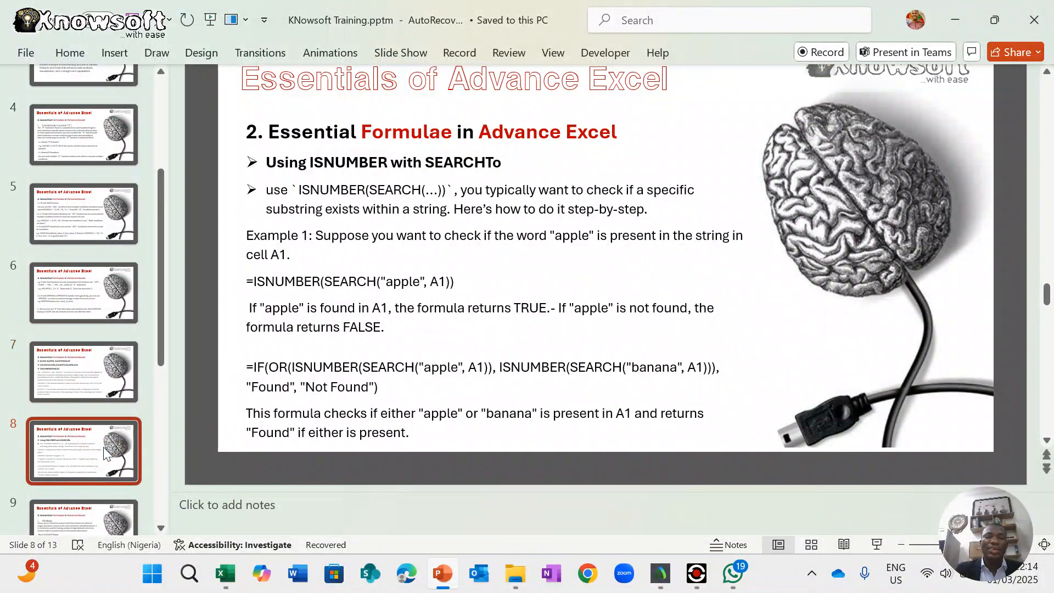
scroll(103, 447, down, 1)
click(103, 447)
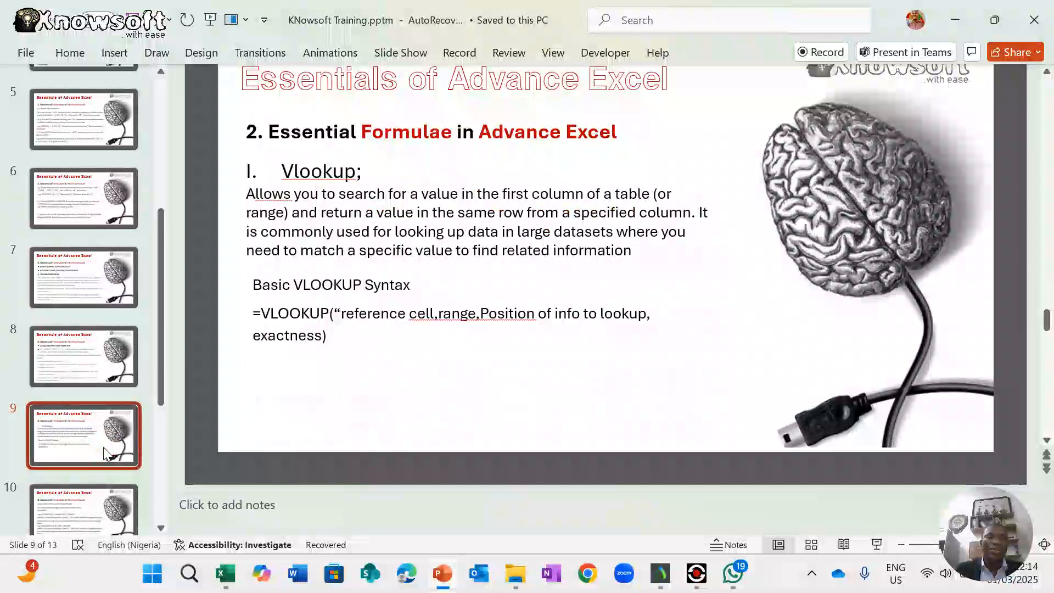
click(98, 382)
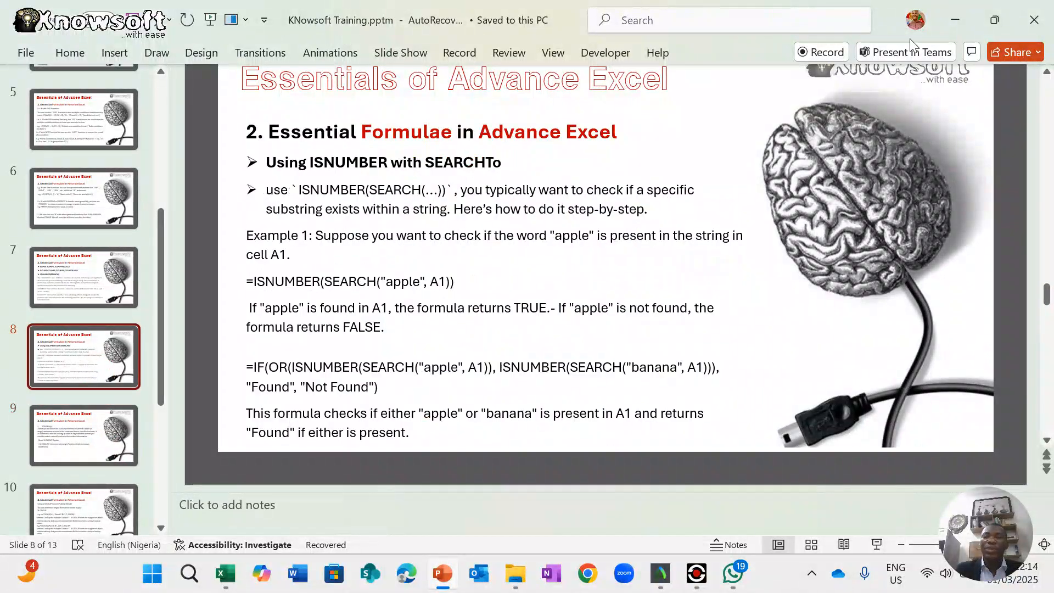
click(956, 18)
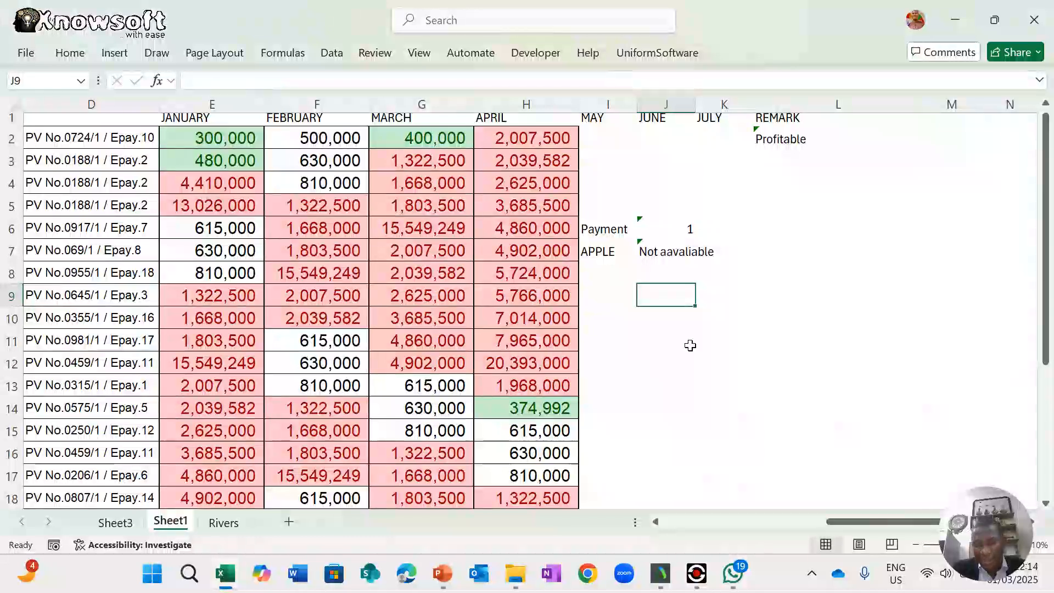
- Clear the contents of cells J2:L9, removing the search formulas and the remark
drag(638, 148, 814, 296)
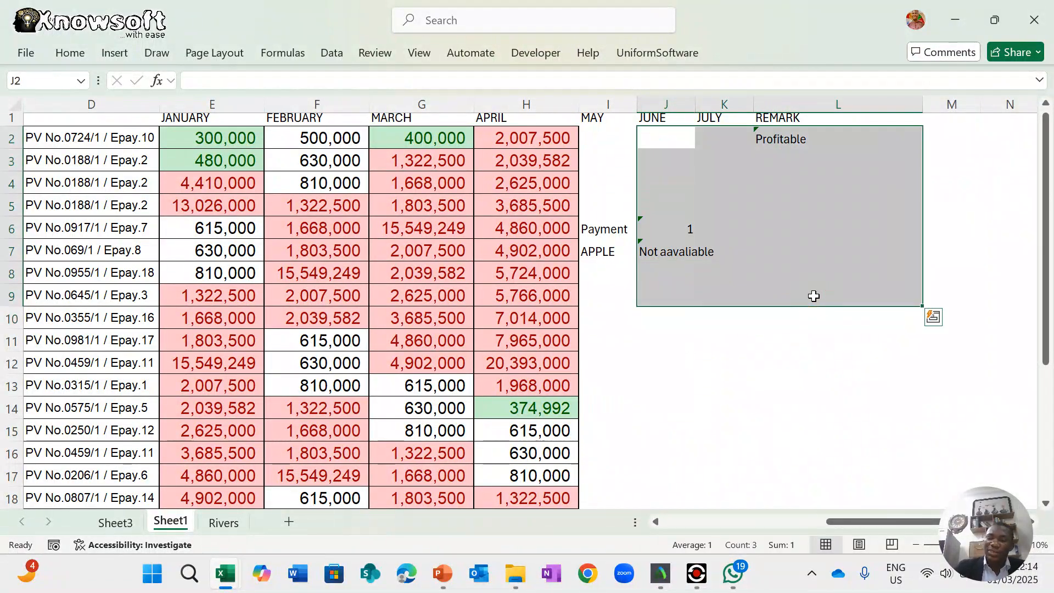
key(Delete)
click(679, 178)
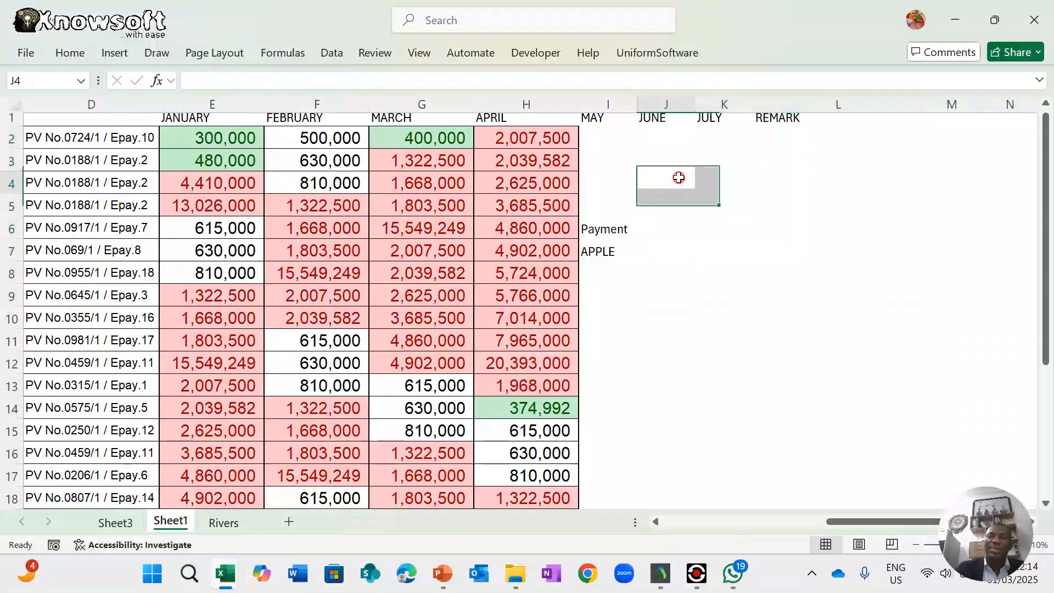
click(679, 178)
text(=)
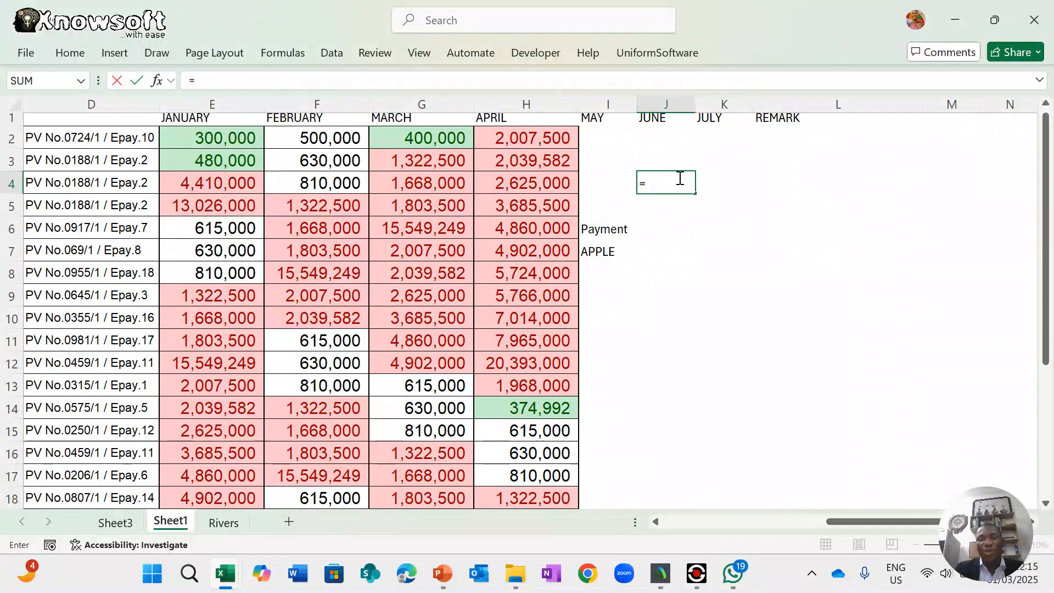
key(Escape)
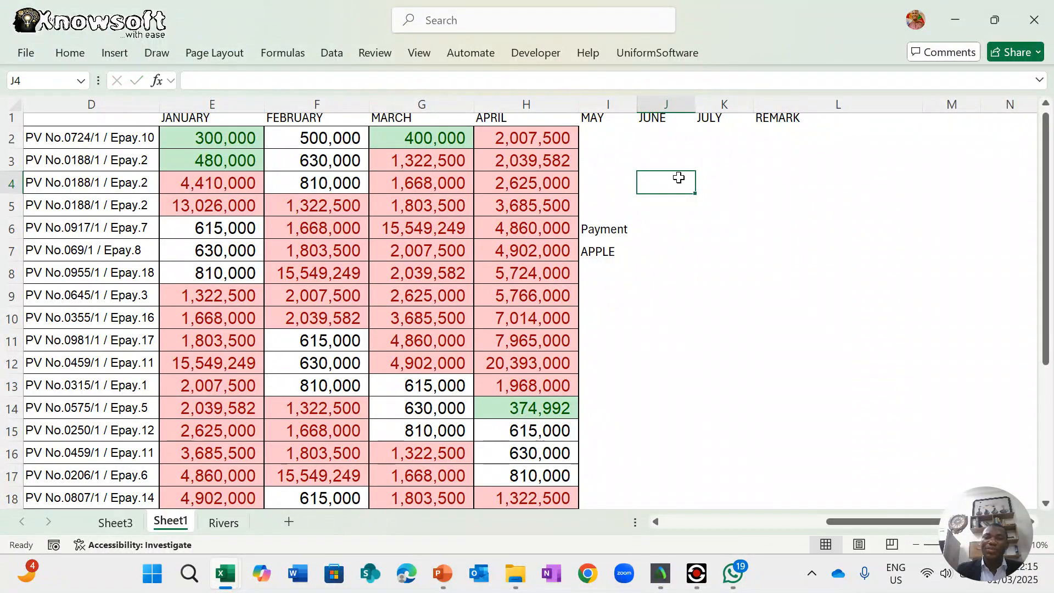
- Start a CONCATENATE formula in L2 under REMARK with the description cell C2 as its first argument
click(780, 145)
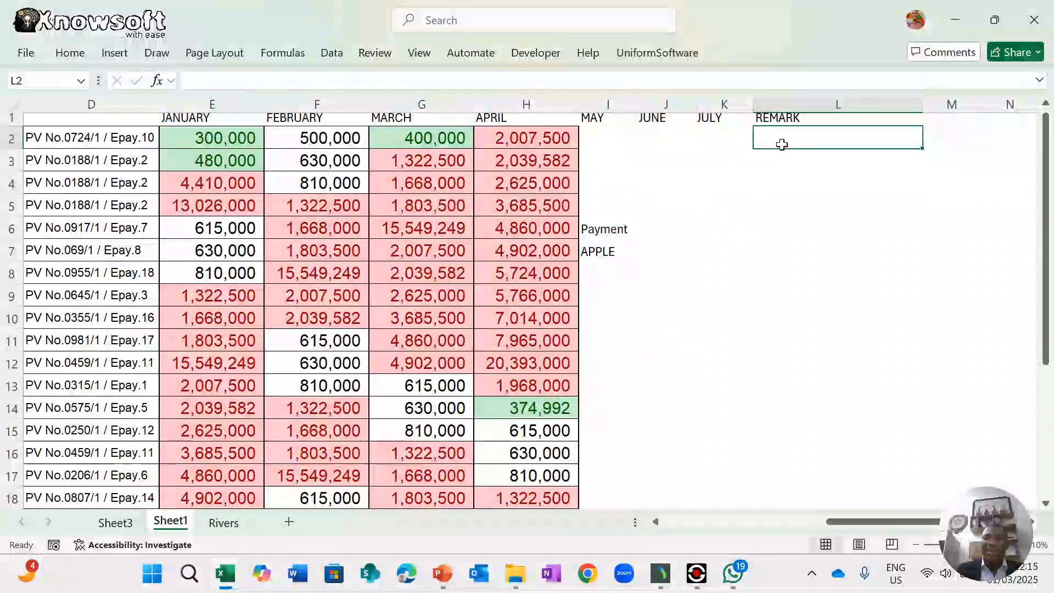
text(=)
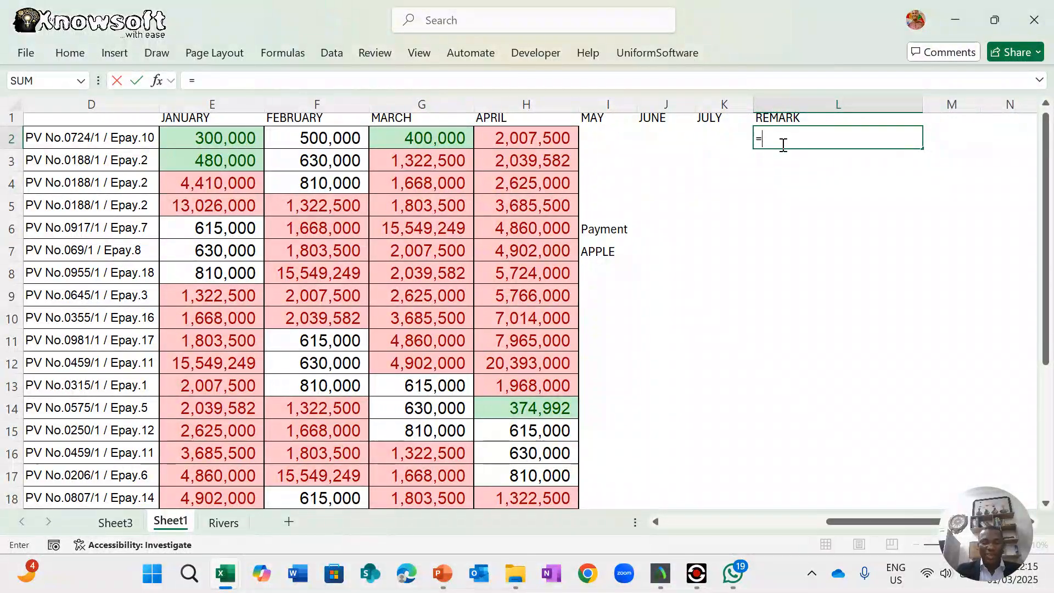
text(con)
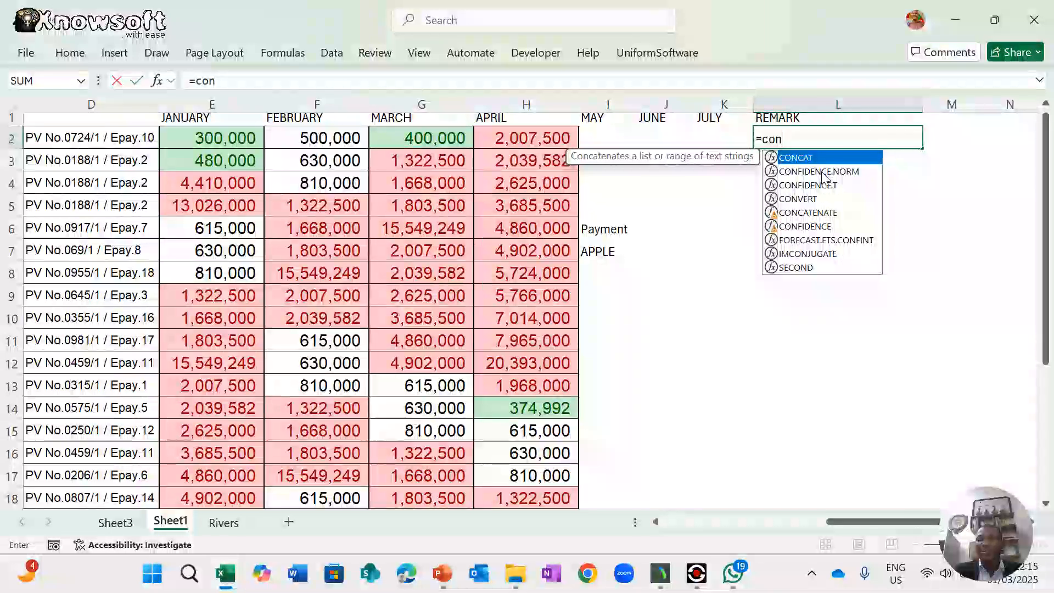
text(c)
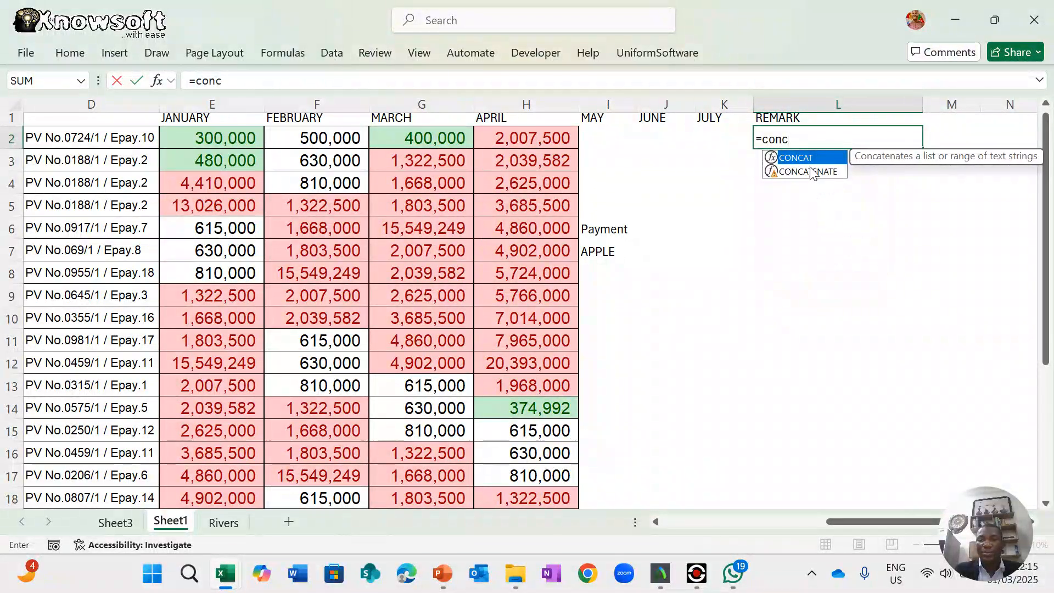
double_click(807, 172)
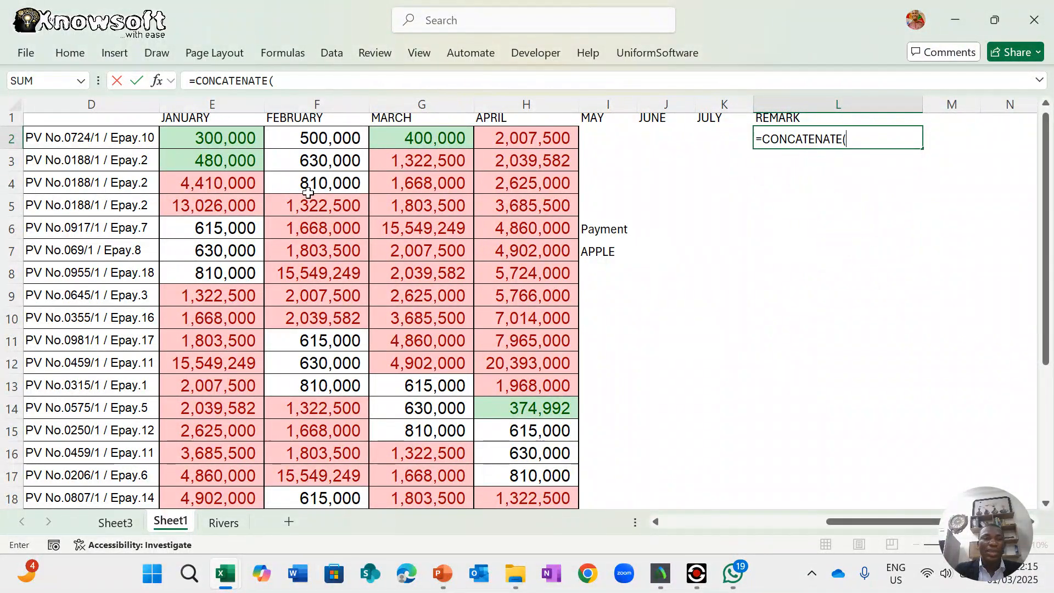
scroll(305, 193, left, 2)
scroll(308, 192, left, 5)
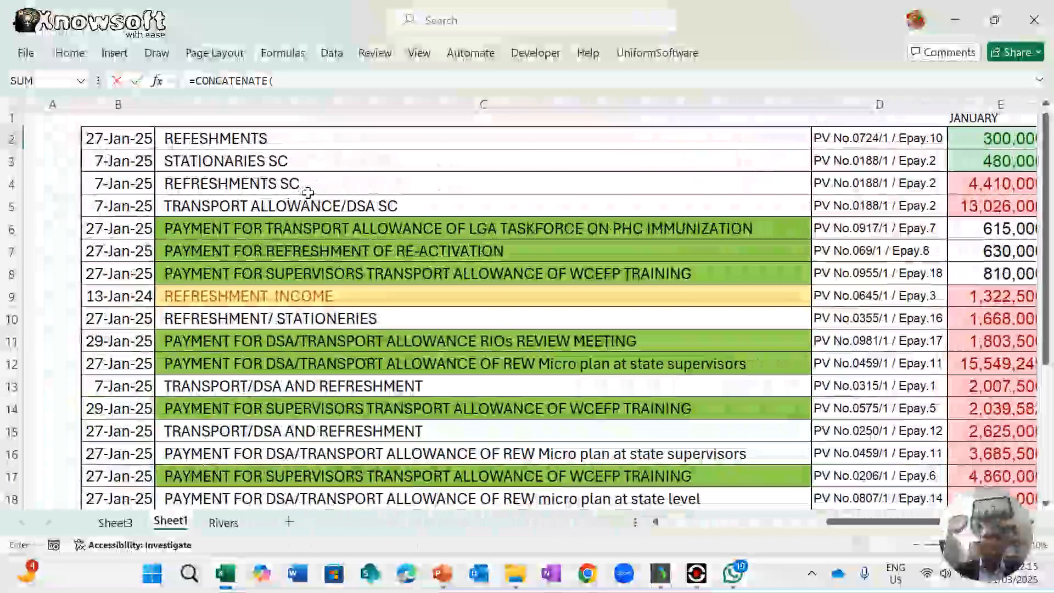
click(245, 138)
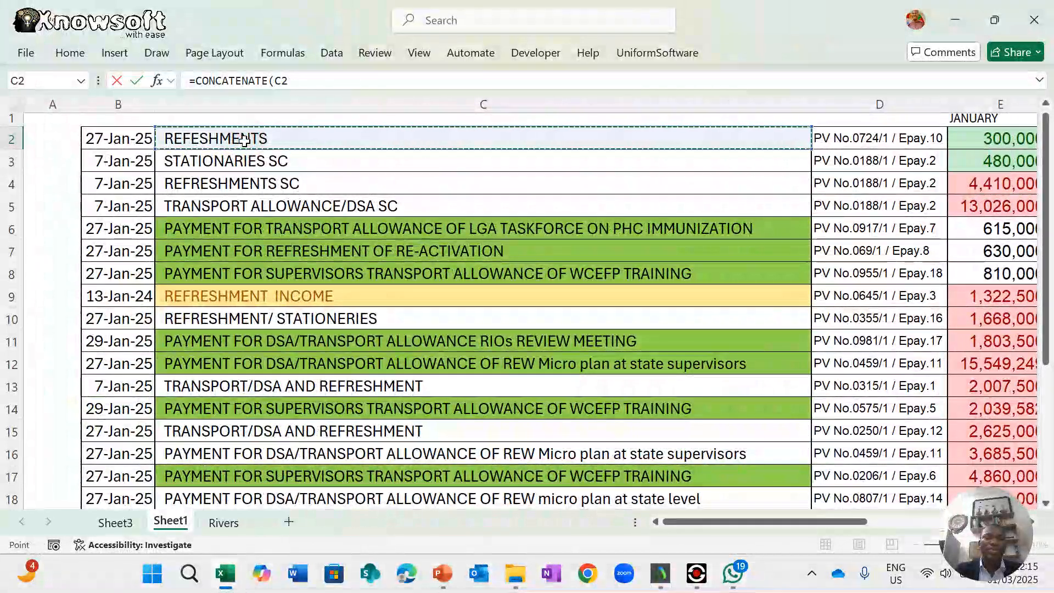
text(,)
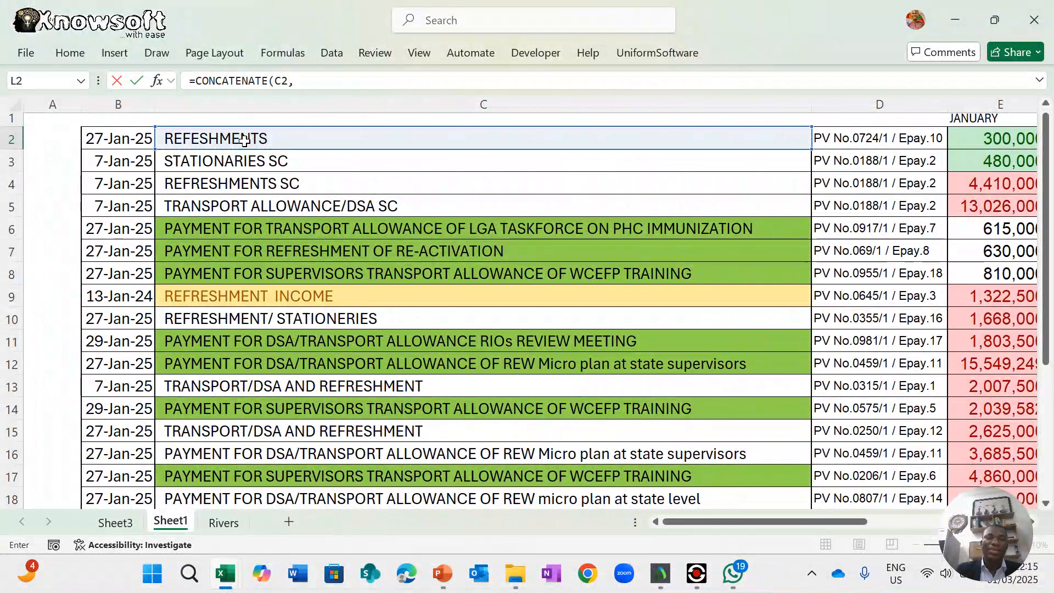
- Add the text argument " 300k was spent in January, 500k in Feb;...." to L2's CONCATENATE formula
scroll(526, 284, right, 10)
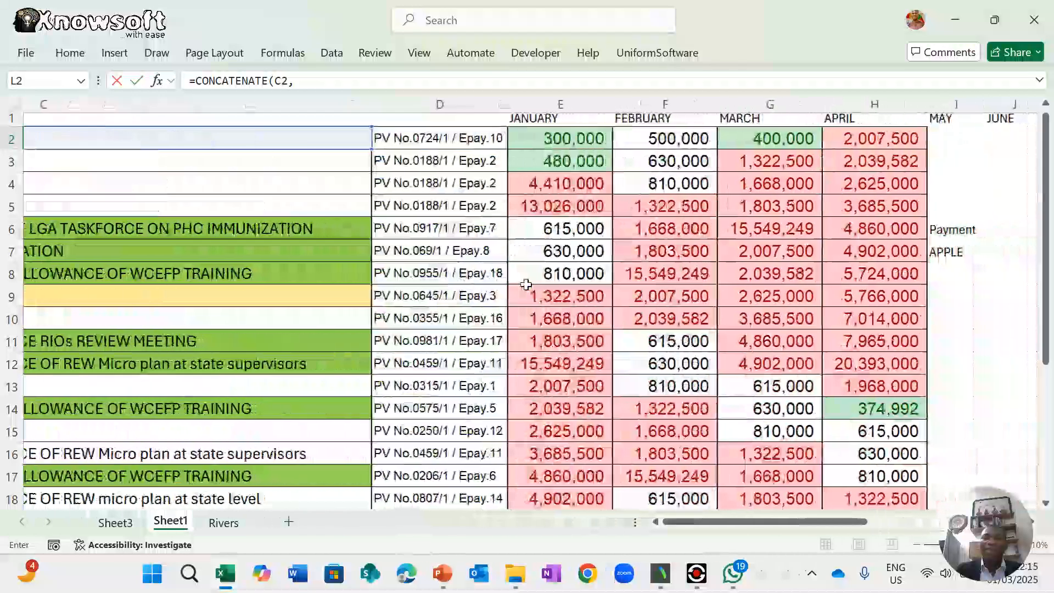
scroll(526, 284, up, 1)
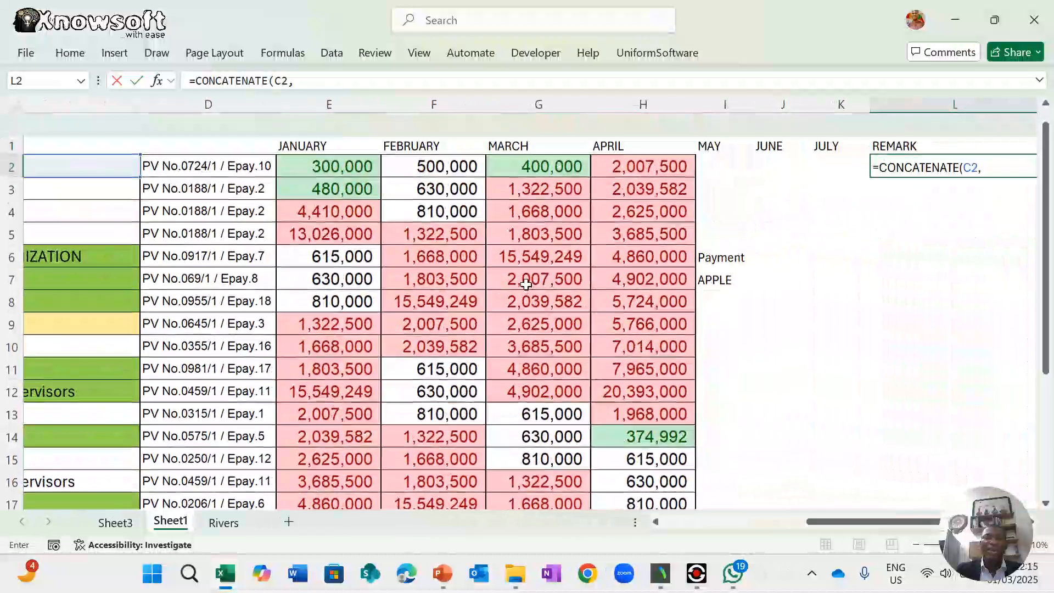
text(")
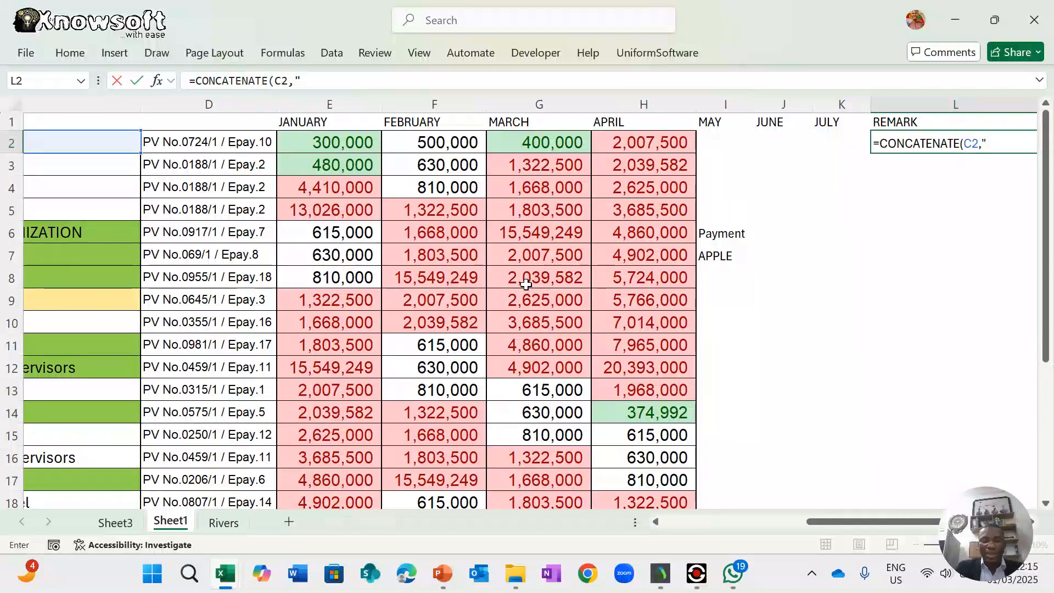
text( 300)
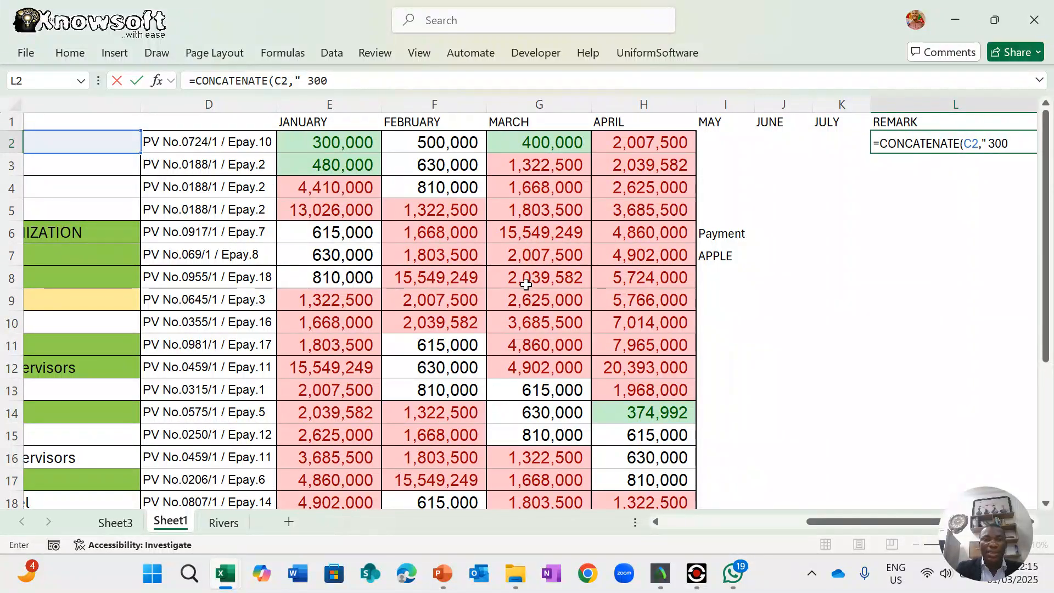
text(k)
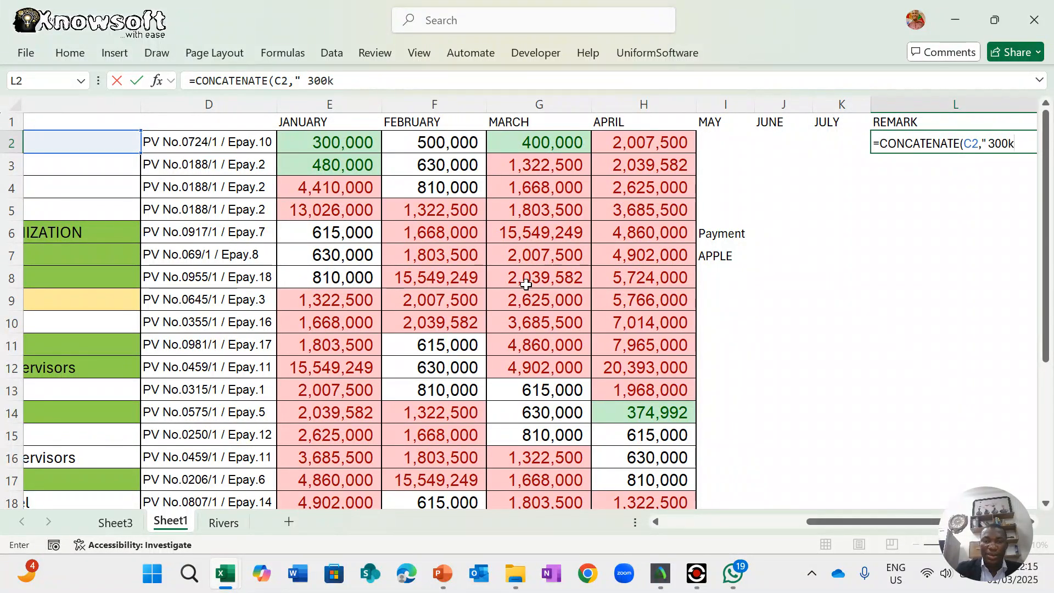
text( wa)
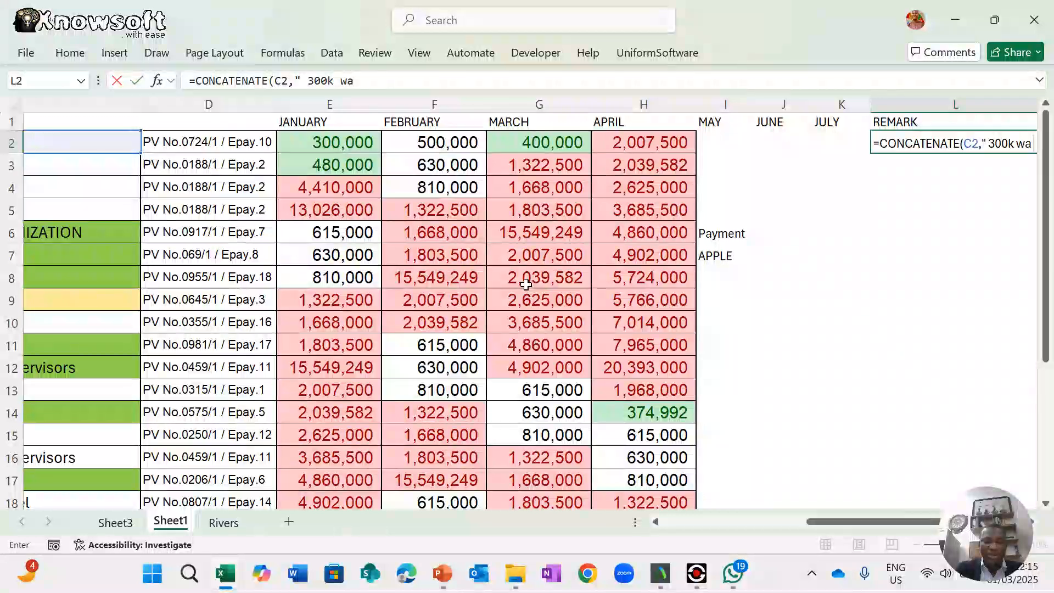
text(s )
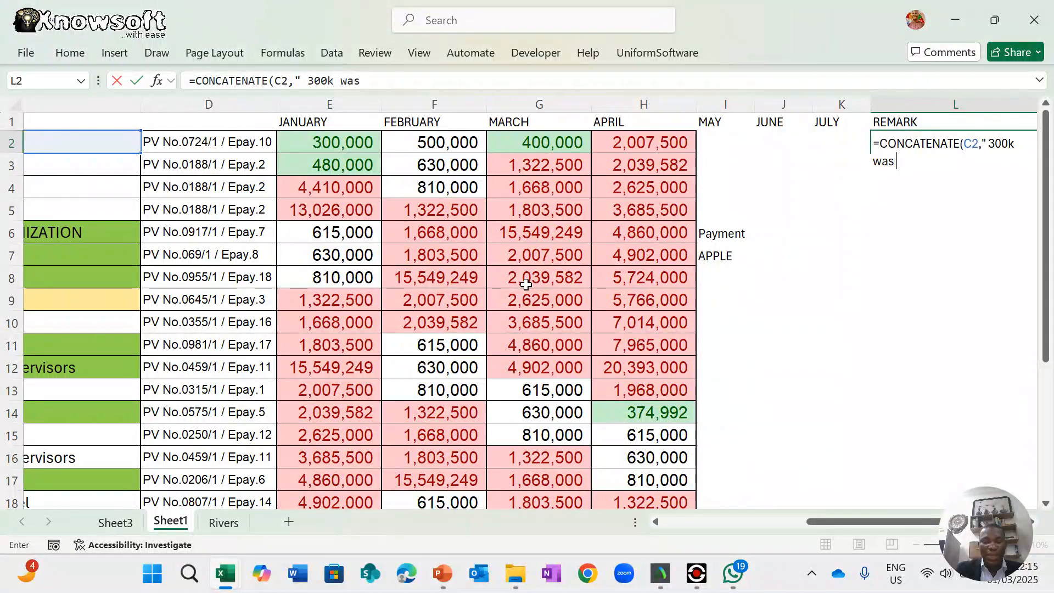
text(spent in January)
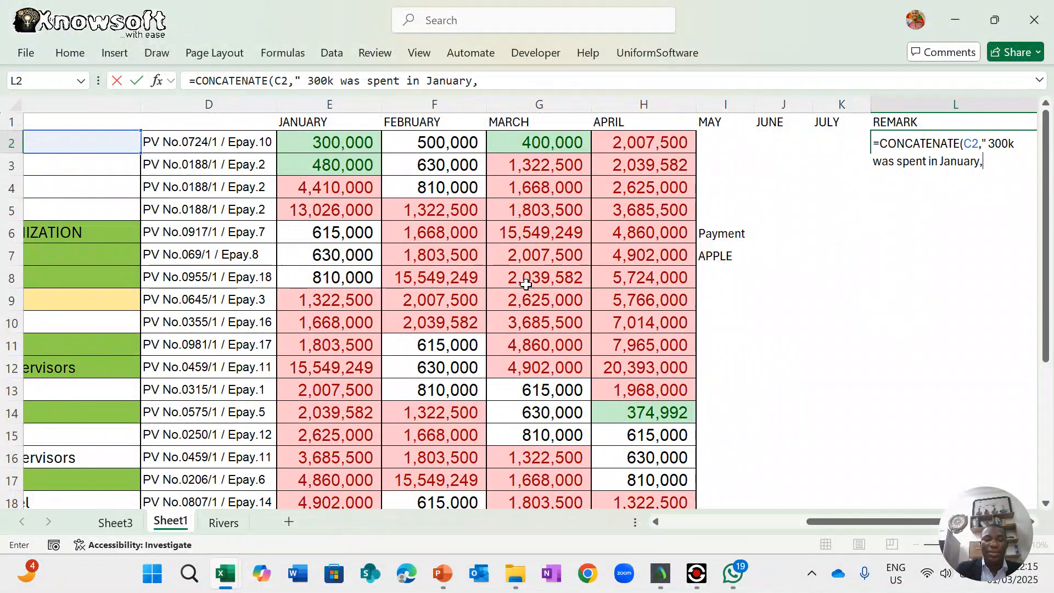
text(, 500k)
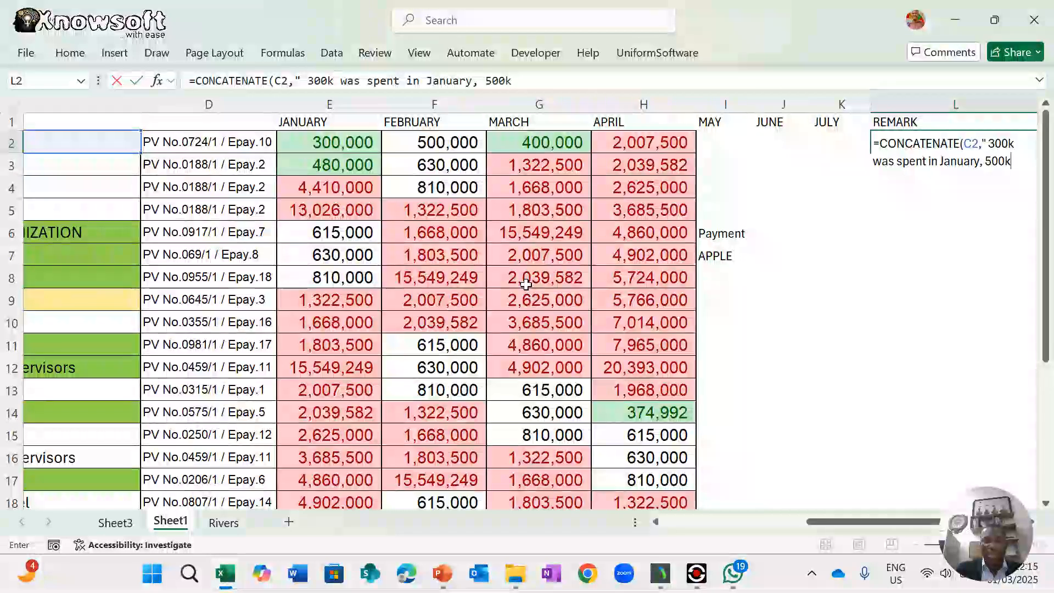
text( in )
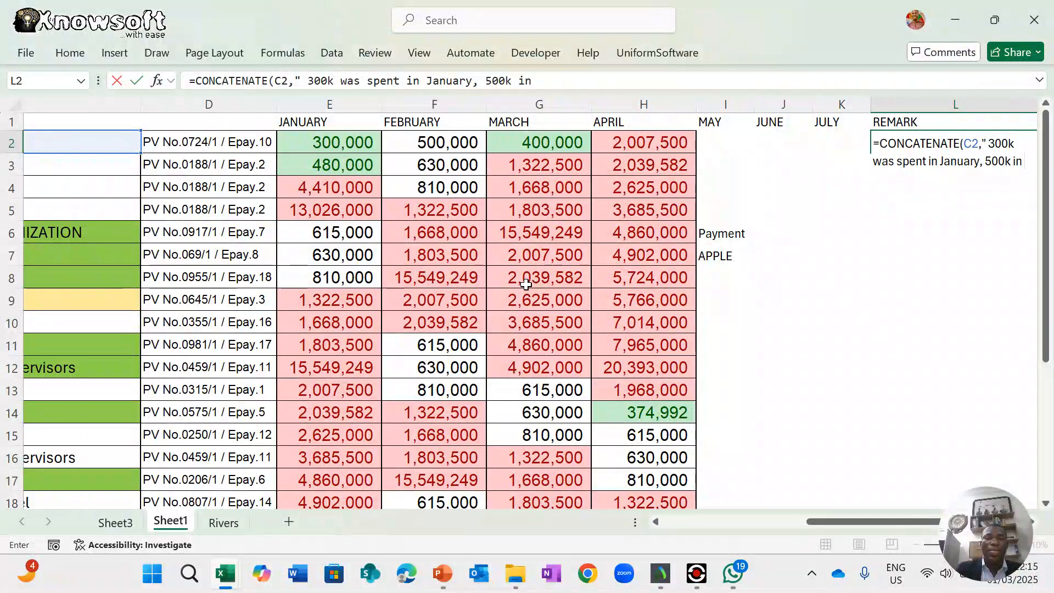
text(Fe)
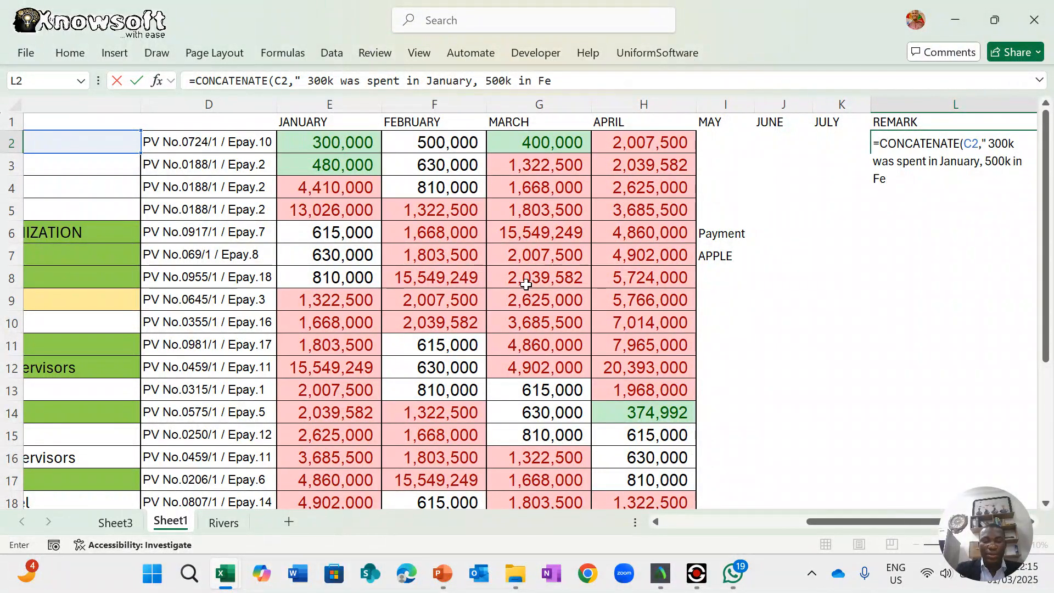
text(b;....)
text(t)
key(BackSpace)
key(BackSpace)
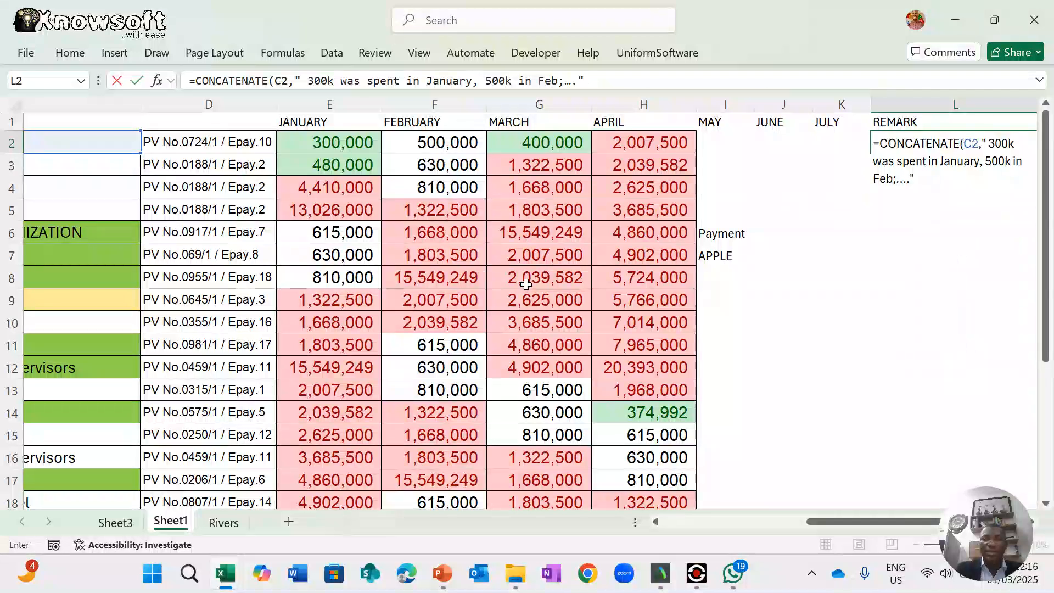
- Append " total is" as a further text argument in L2's CONCATENATE formula
text(,)
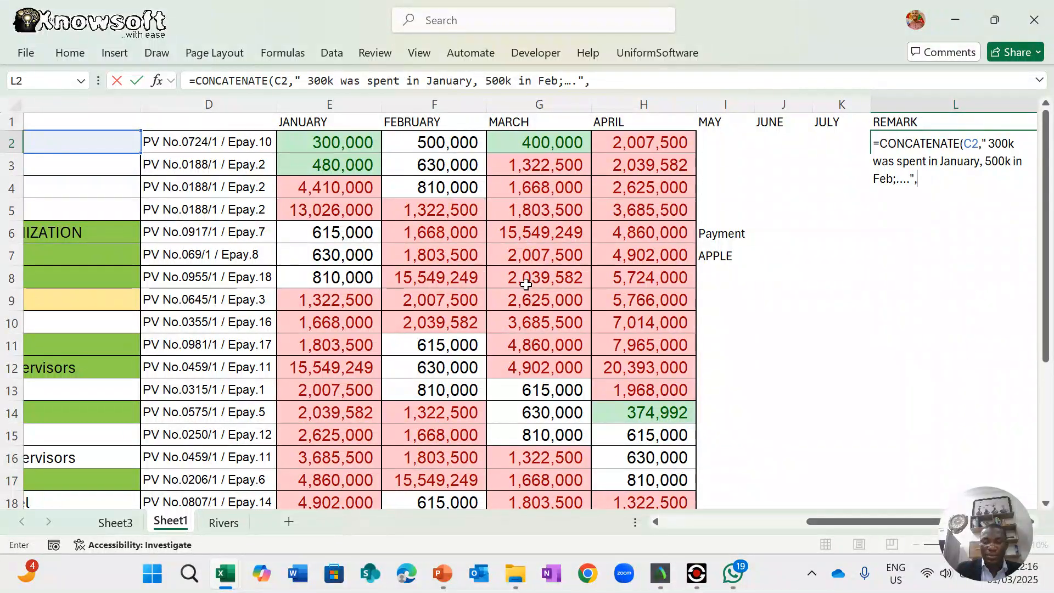
text("t)
key(BackSpace)
text(t )
text(tal)
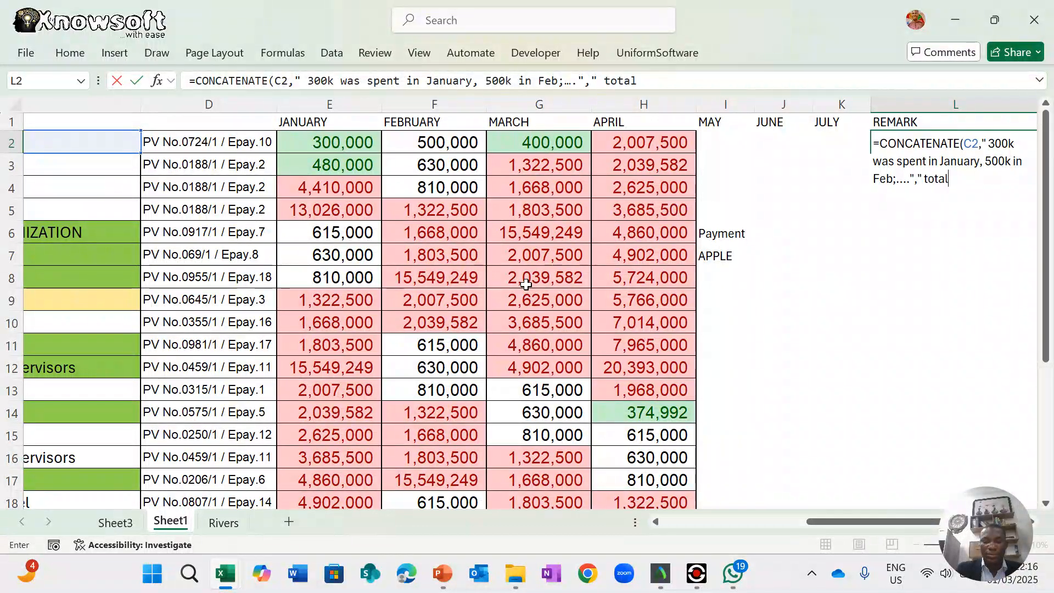
text( is",)
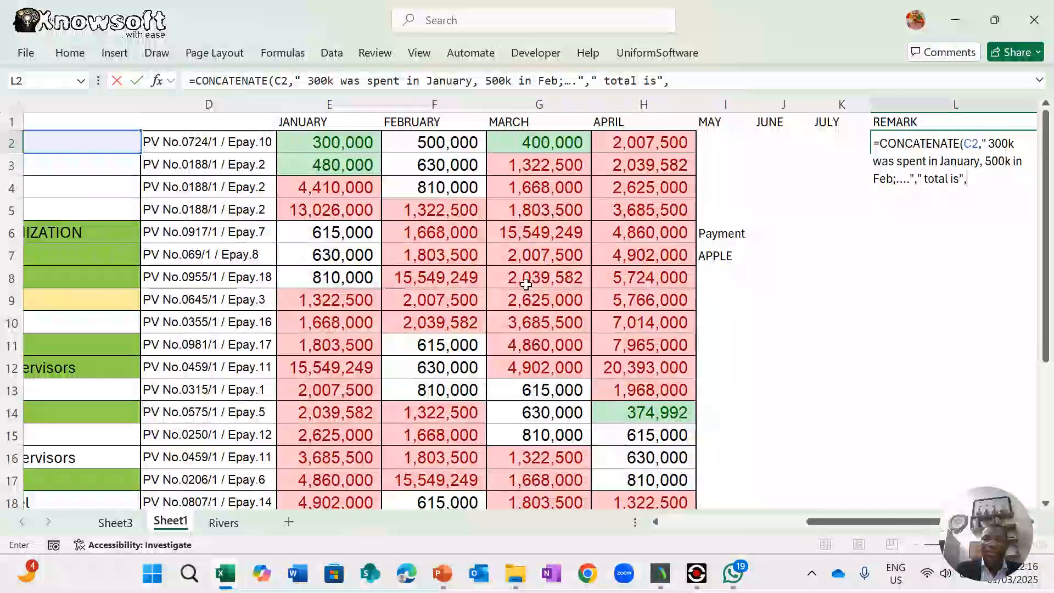
- Add SUM(E2:H2) as the last argument of L2's CONCATENATE formula and enter it
text( sum)
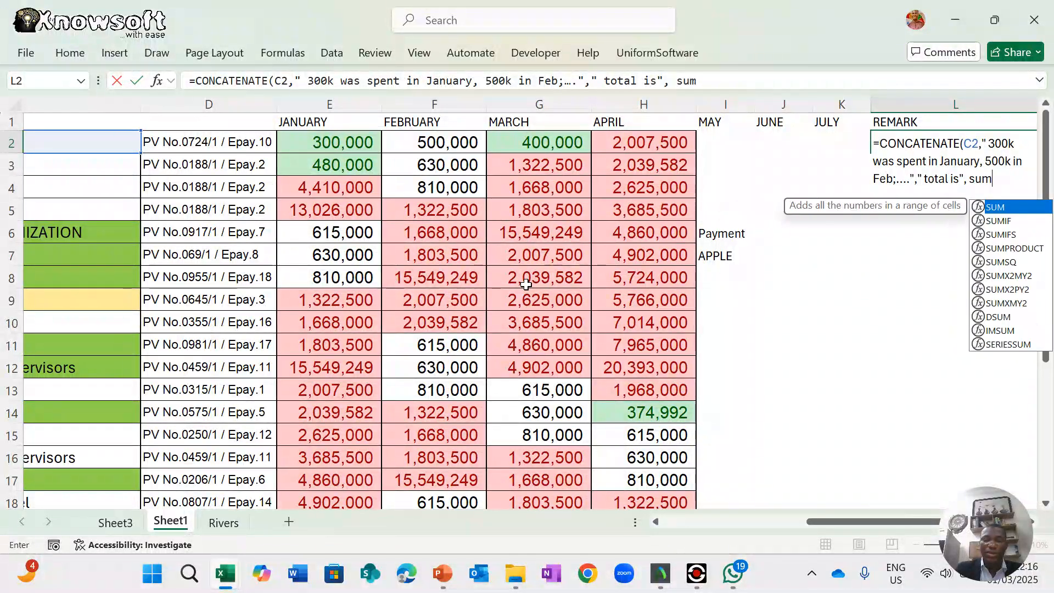
text(()
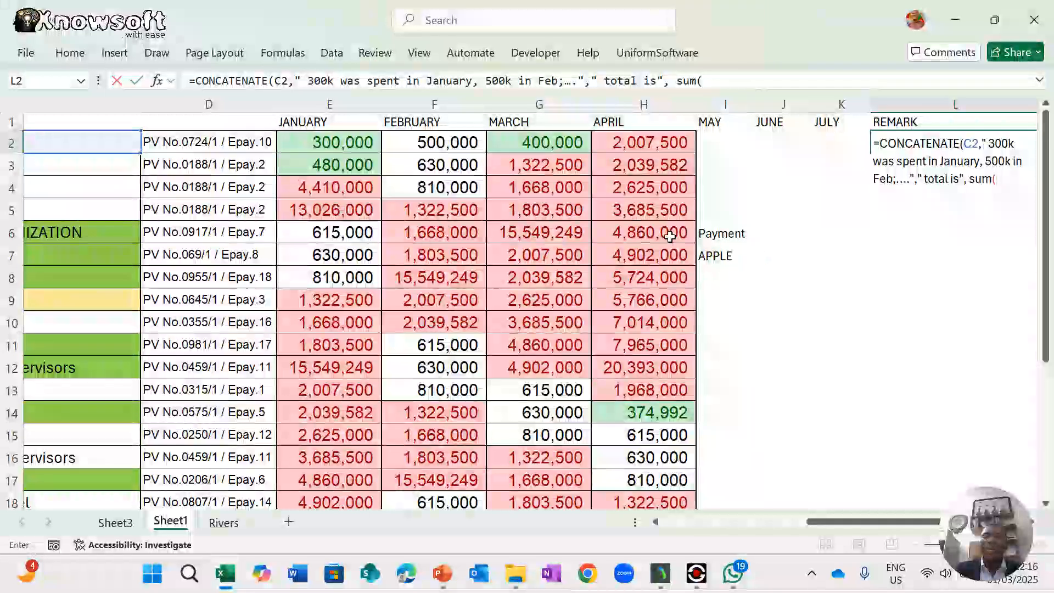
drag(341, 148, 628, 145)
text()))
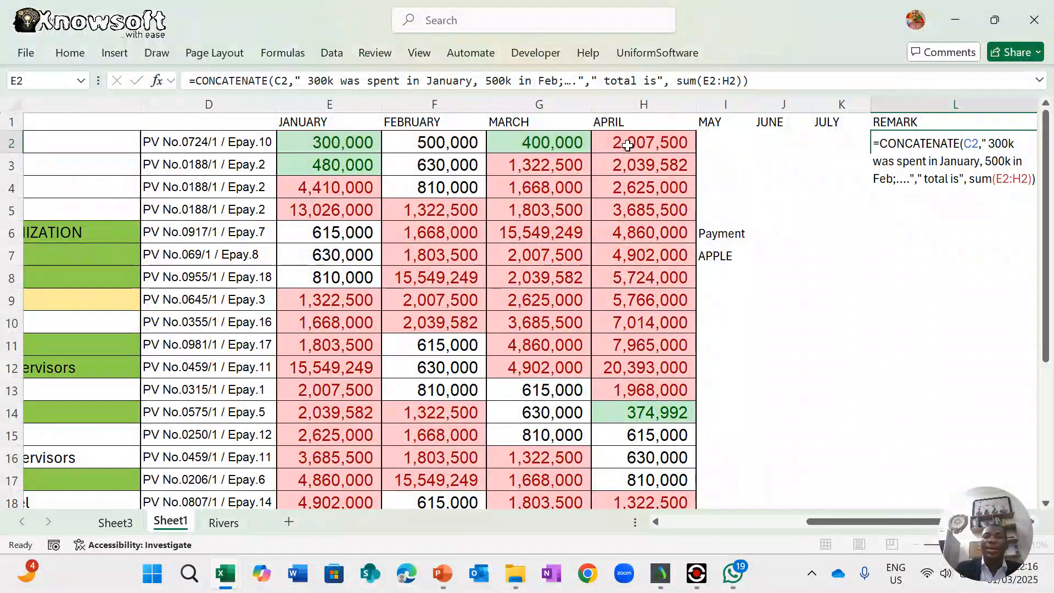
key(Return)
scroll(786, 233, right, 5)
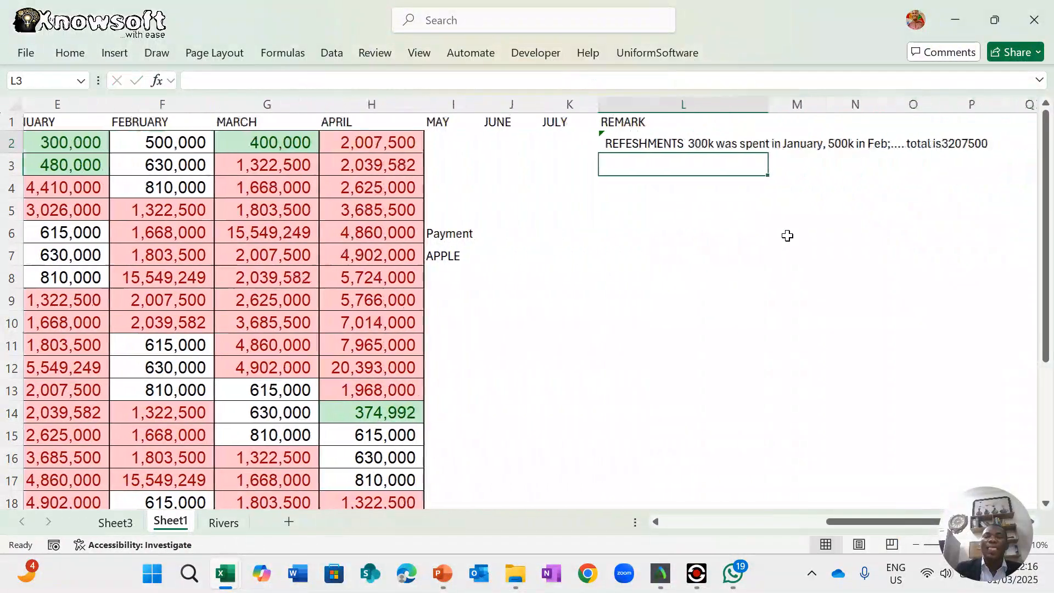
- Examine the combined remark text in L2 and its formula alongside the monthly amounts in row 2
scroll(335, 172, left, 5)
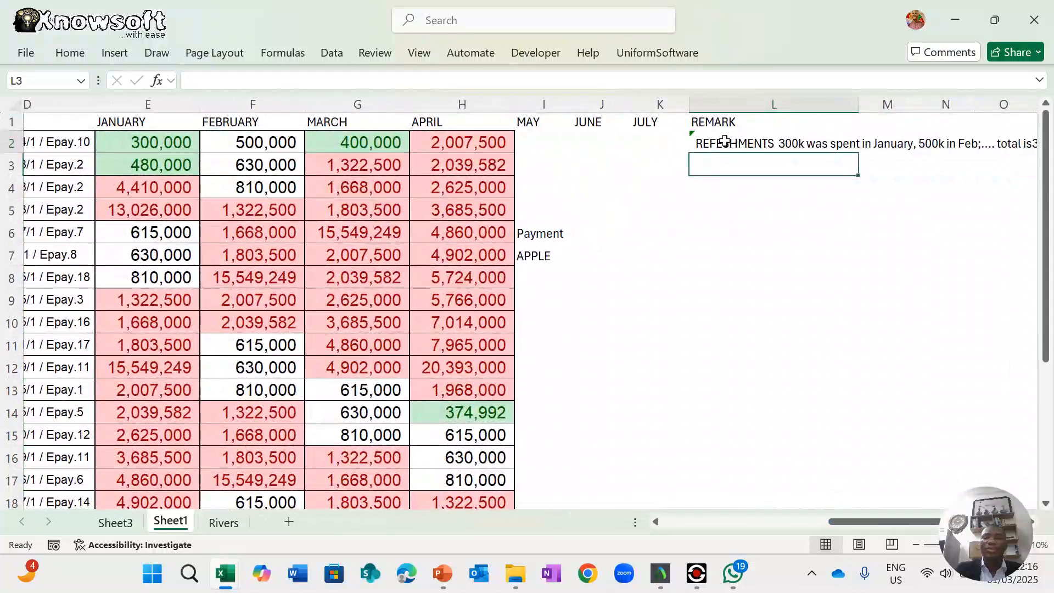
click(725, 142)
scroll(694, 264, right, 5)
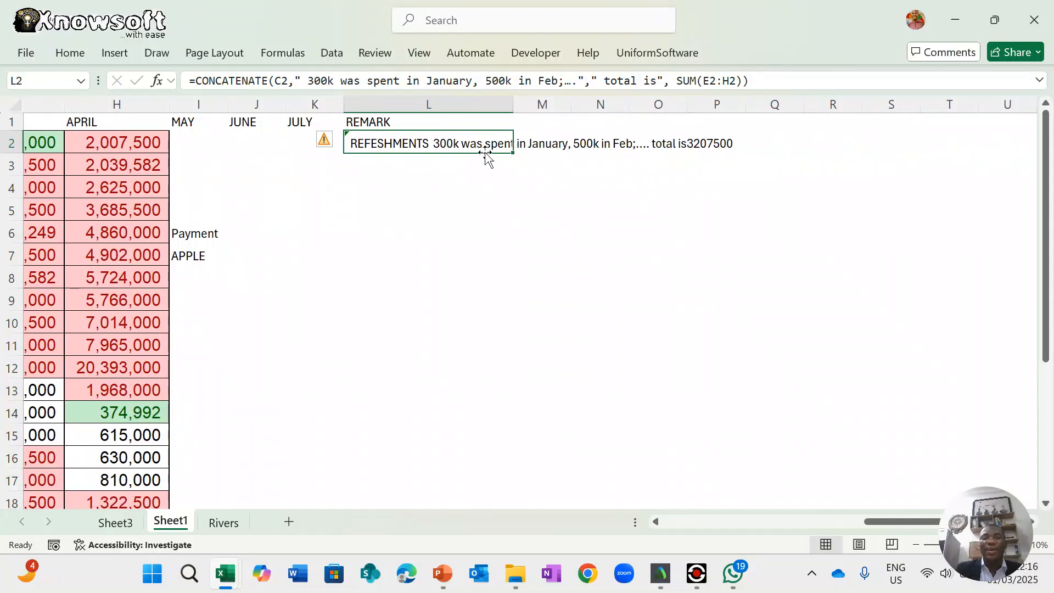
click(711, 144)
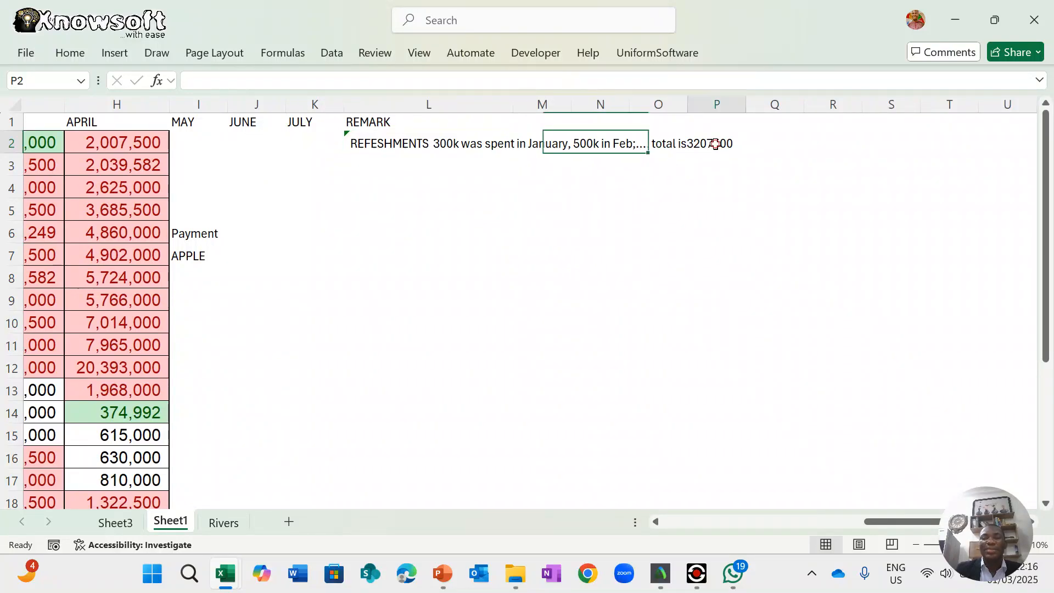
click(366, 142)
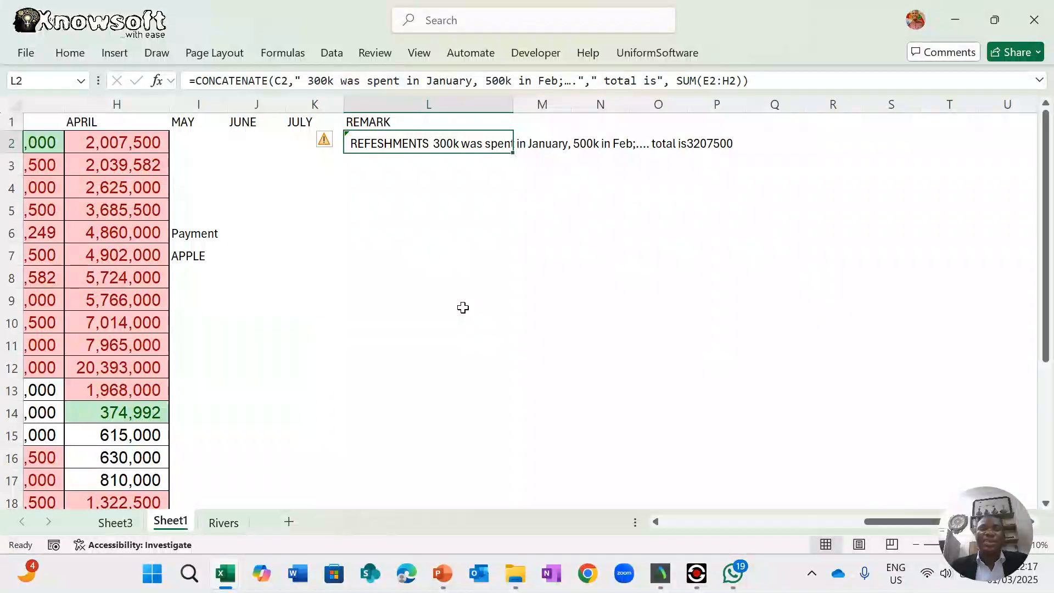
scroll(463, 307, left, 3)
scroll(463, 307, left, 1)
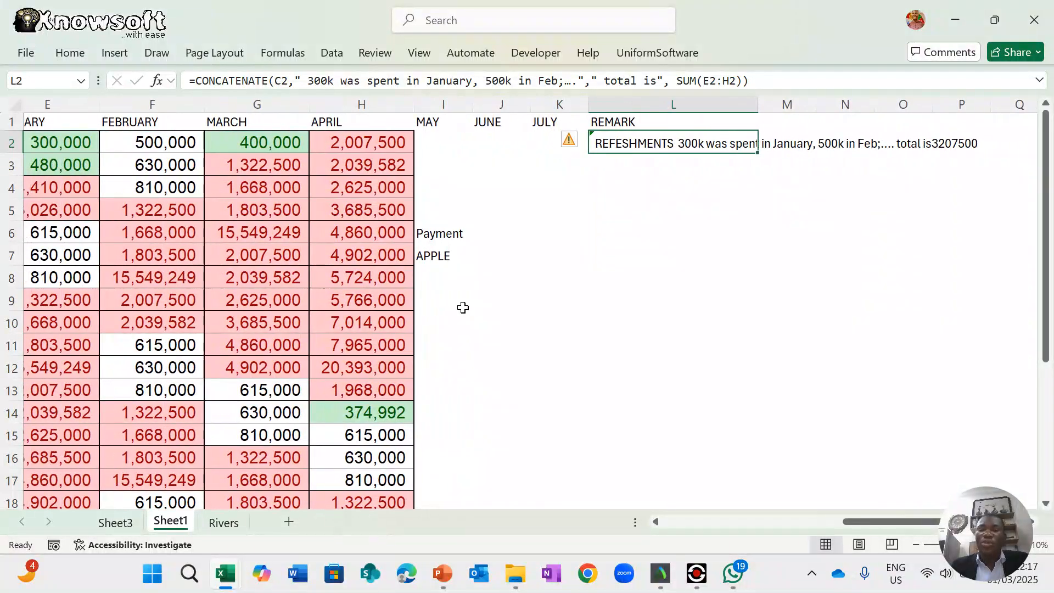
scroll(463, 307, down, 1)
scroll(463, 307, up, 1)
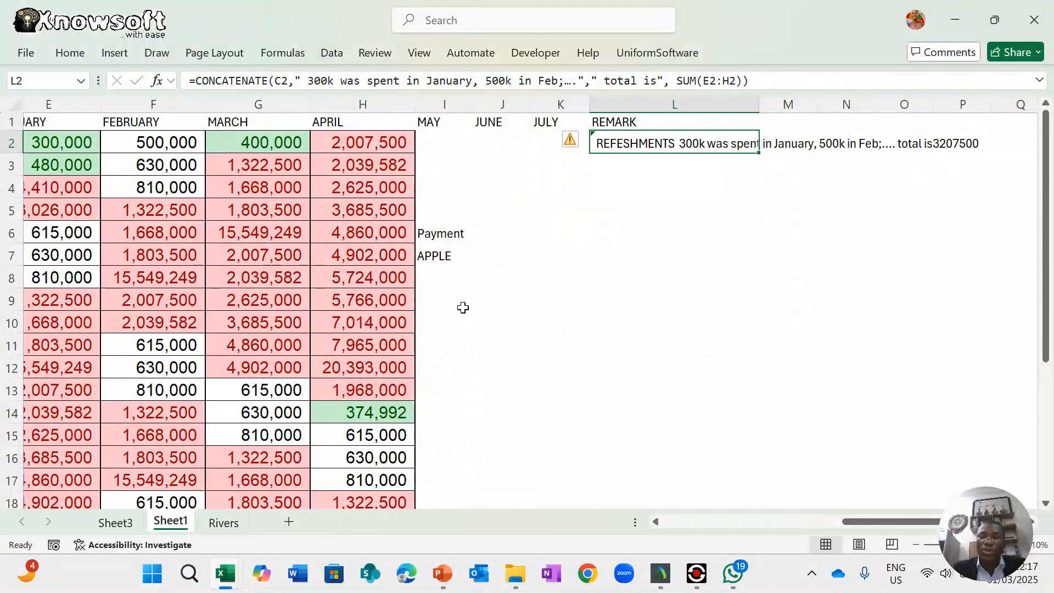
- Switch to PowerPoint, start the slide show from slide 8 and advance to the Vlookup slide
click(441, 574)
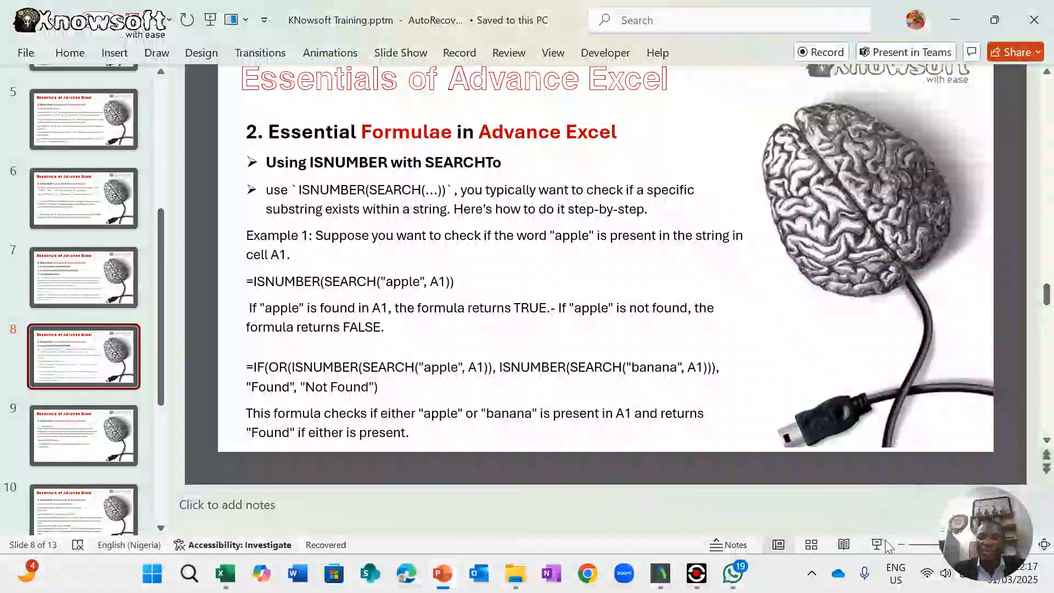
click(877, 544)
key(Right)
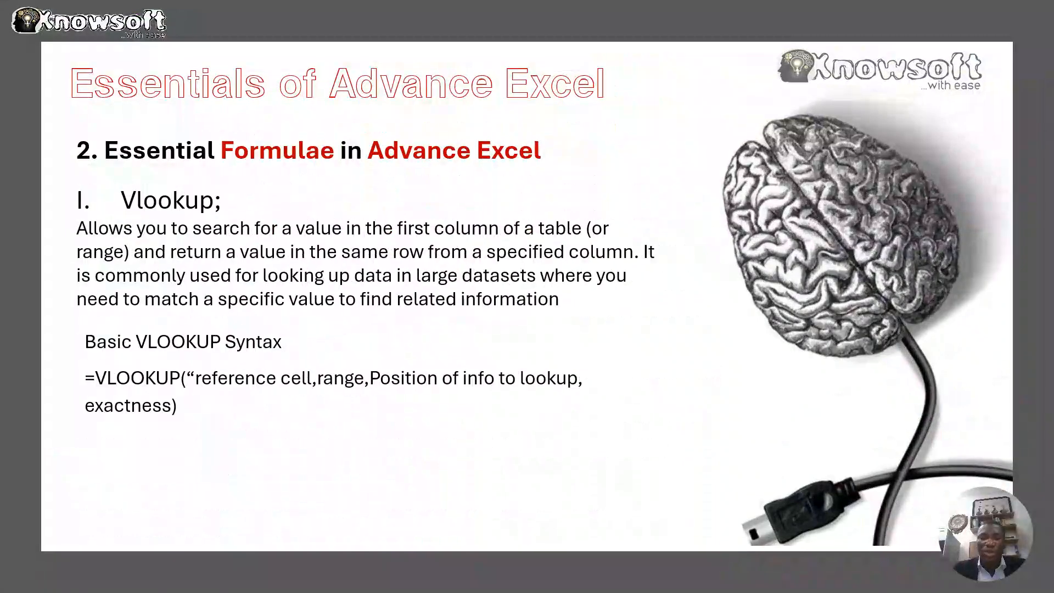